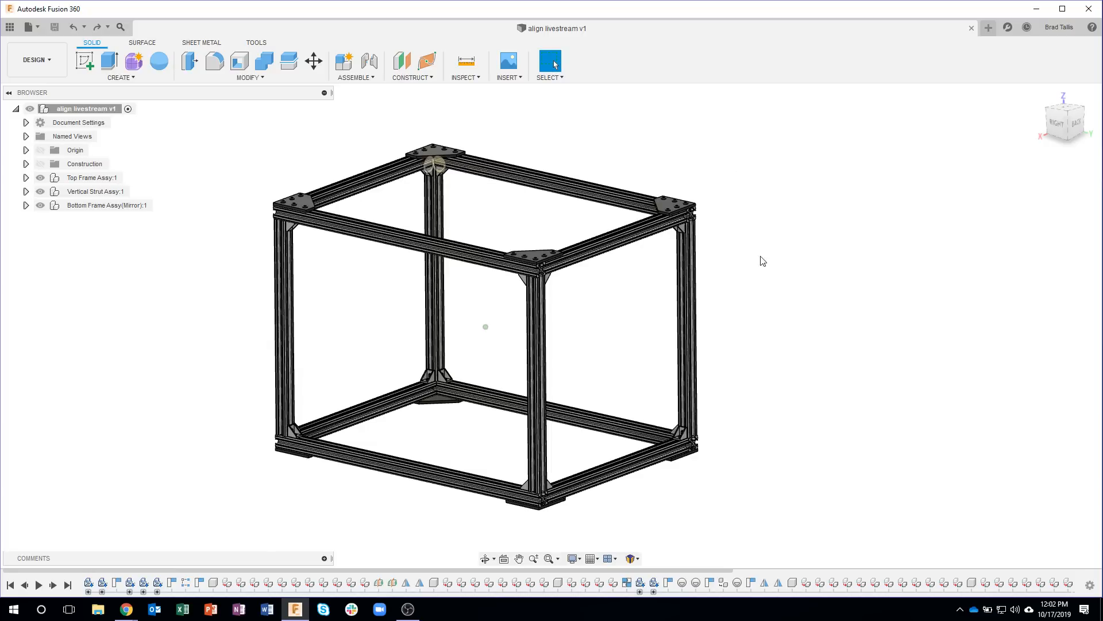
# Step: Create a new empty design in addition to the open frame assembly
pyautogui.scroll(5, 576, 308)
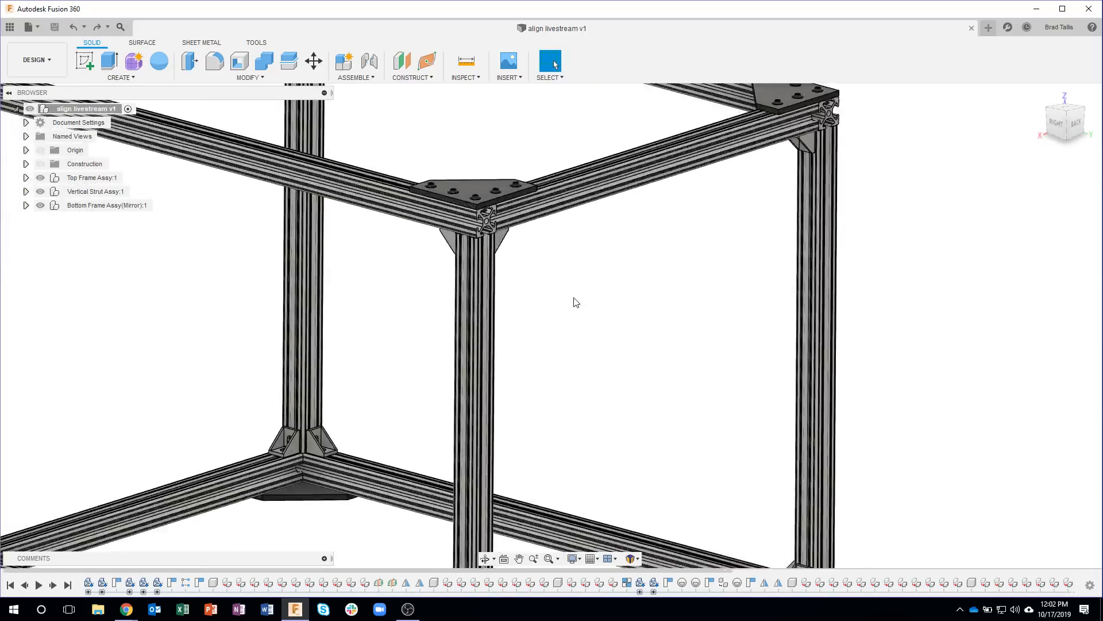
pyautogui.scroll(6, 573, 287)
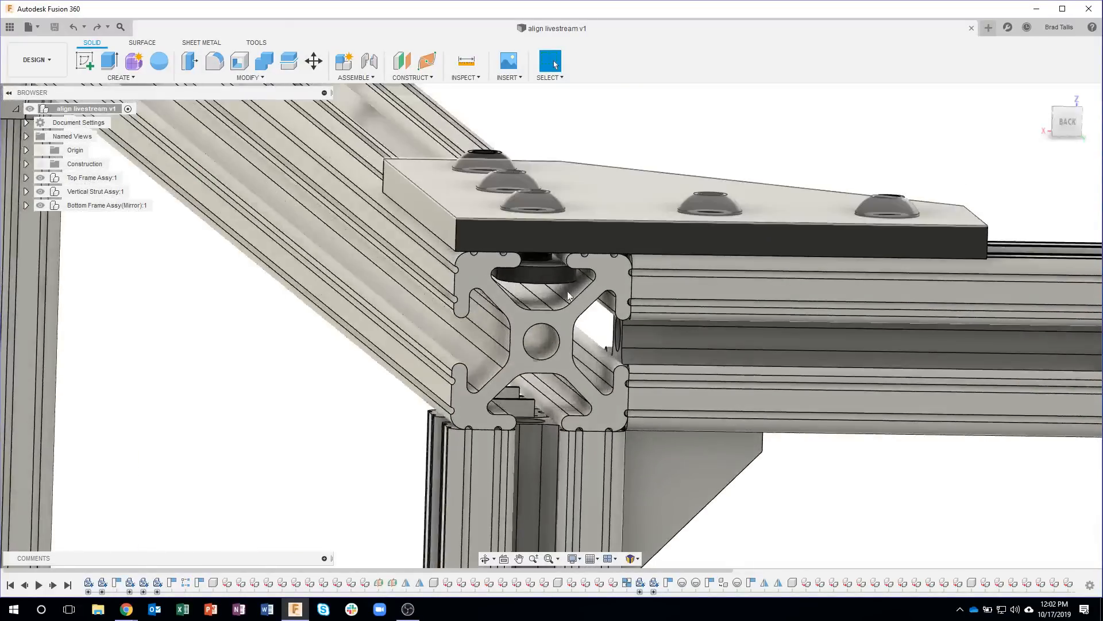
pyautogui.scroll(-4, 766, 482)
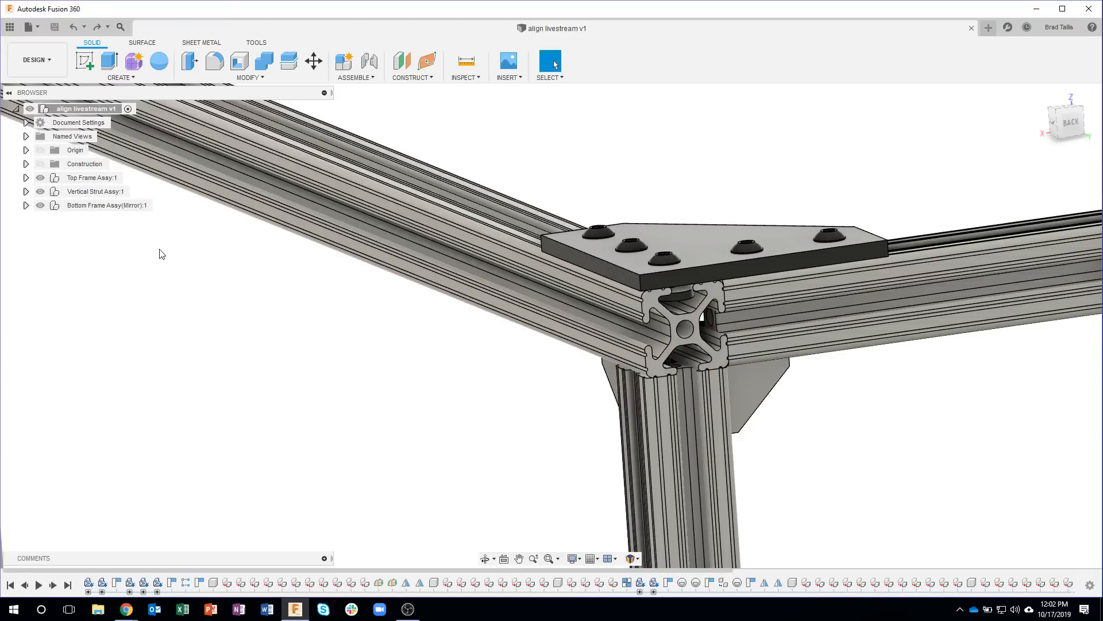
pyautogui.click(988, 28)
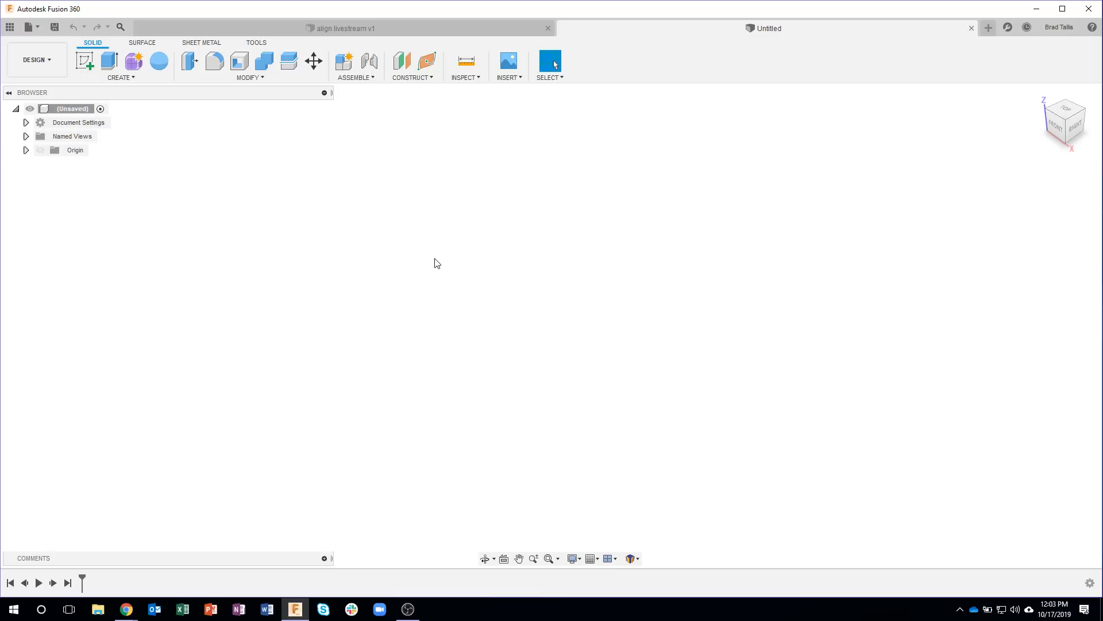
# Step: Examine the whole extrusion frame in the align livestream design, and return to the new untitled design
pyautogui.click(392, 29)
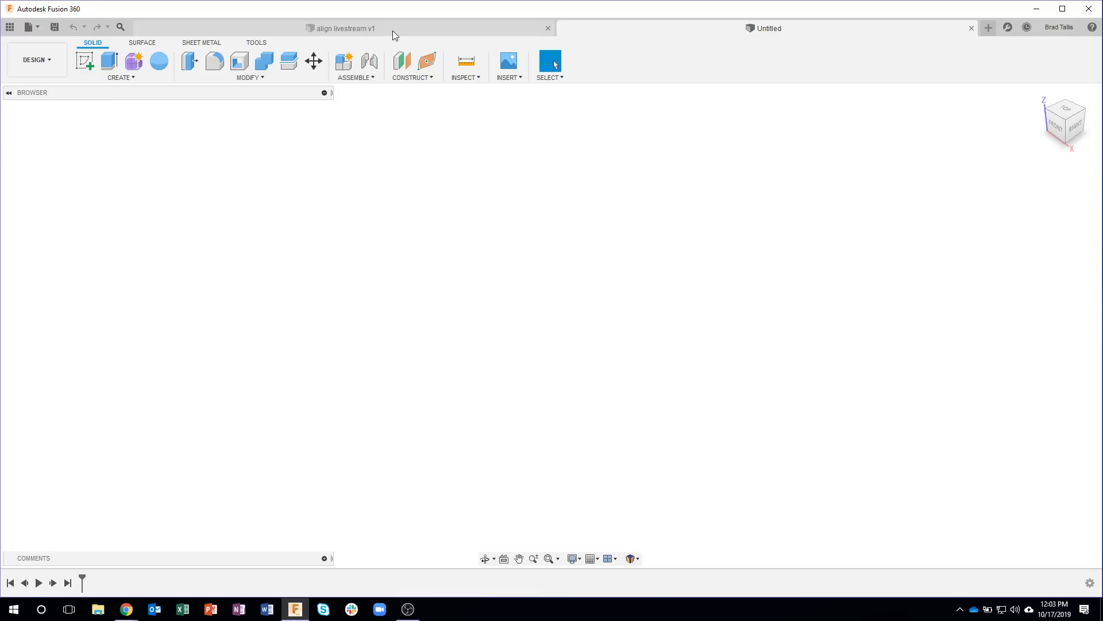
pyautogui.scroll(-8, 473, 298)
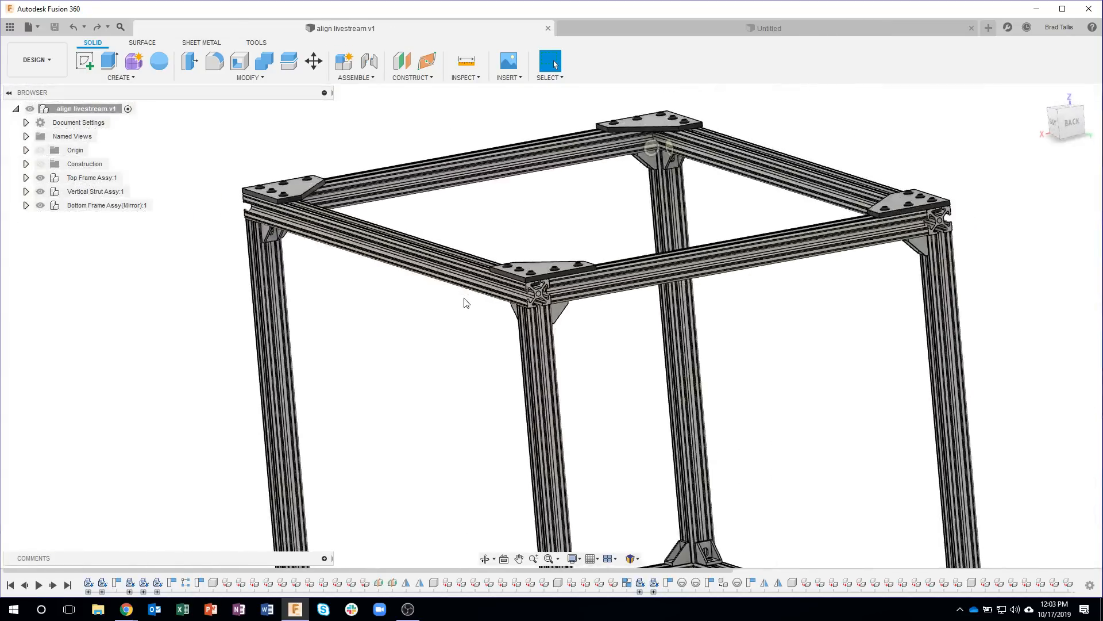
pyautogui.scroll(-3, 462, 358)
pyautogui.keyDown('shift'); pyautogui.moveTo(458, 368); pyautogui.dragTo(452, 371, button='middle'); pyautogui.keyUp('shift')
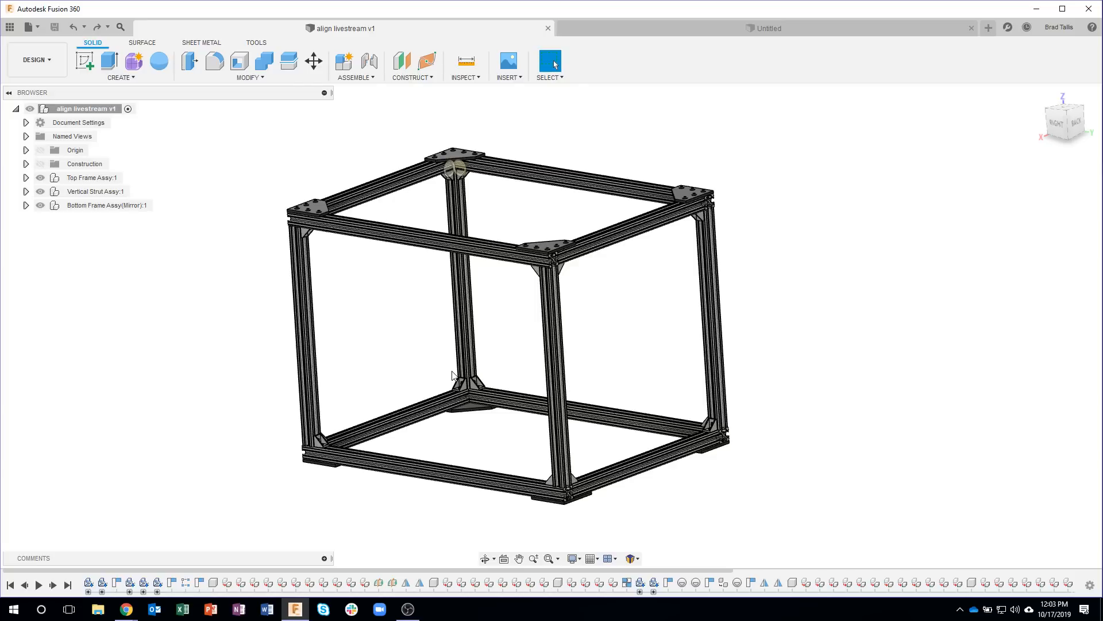
pyautogui.keyDown('shift'); pyautogui.moveTo(452, 374); pyautogui.dragTo(655, 291, button='middle'); pyautogui.keyUp('shift')
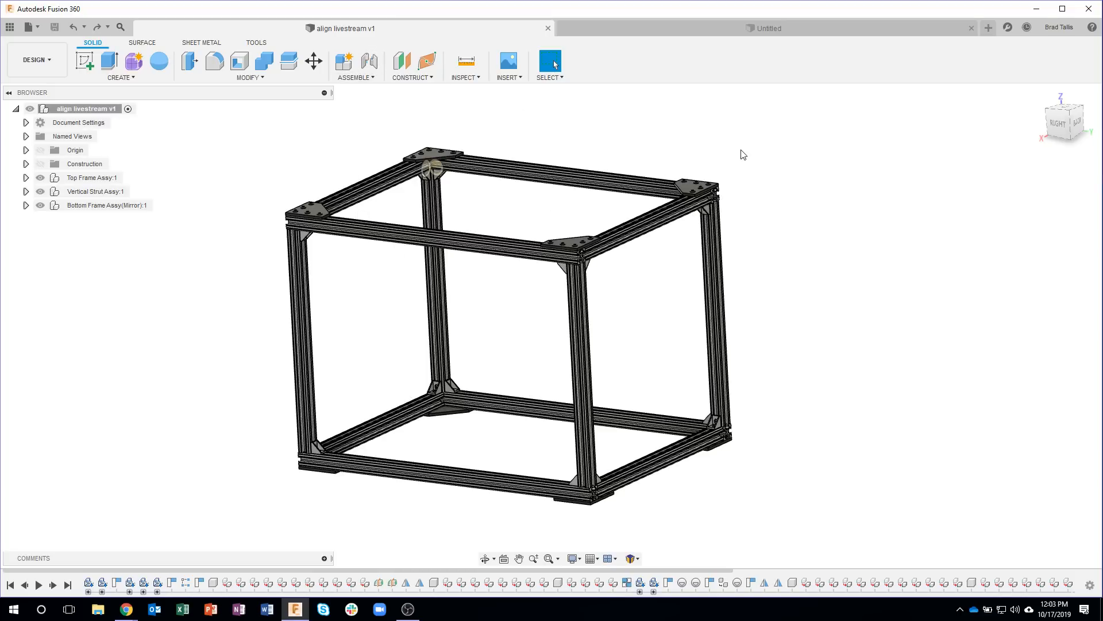
pyautogui.click(679, 32)
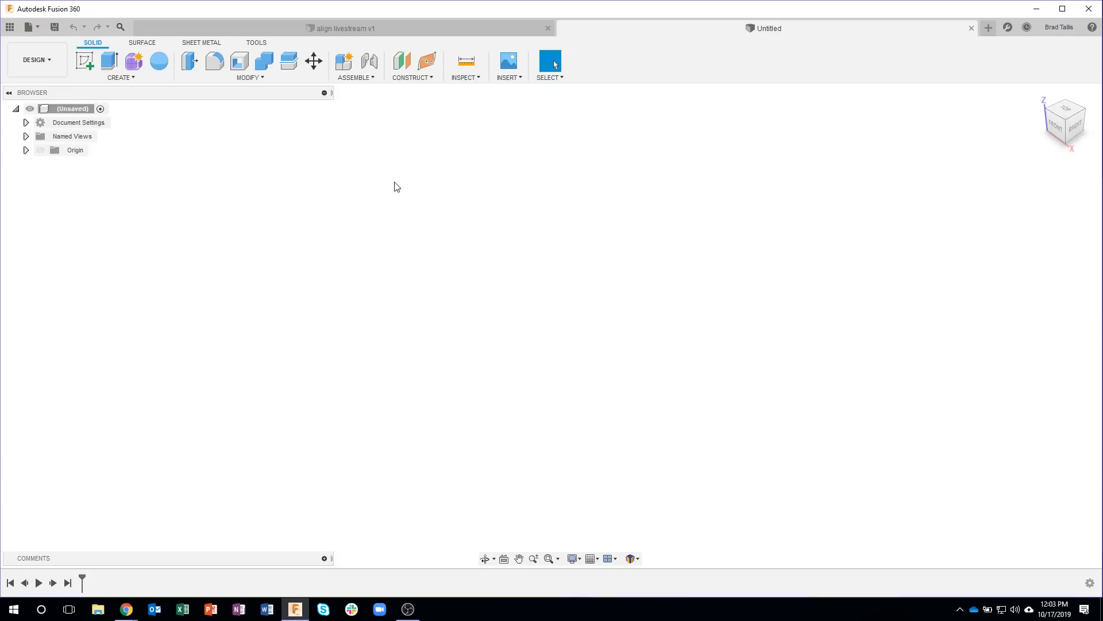
pyautogui.click(254, 77)
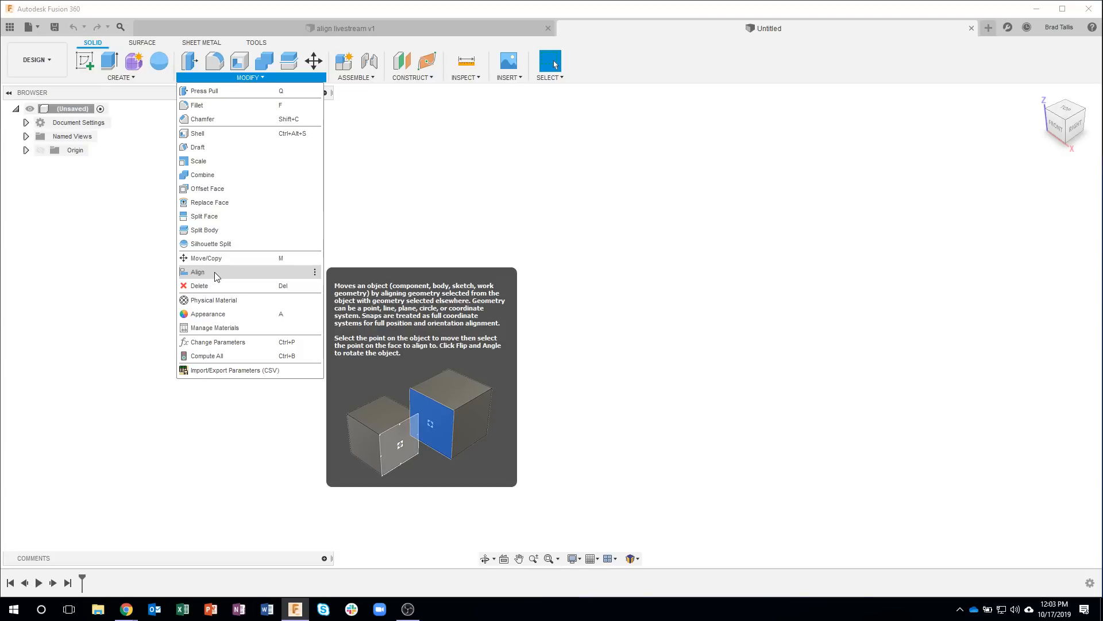
pyautogui.click(480, 208)
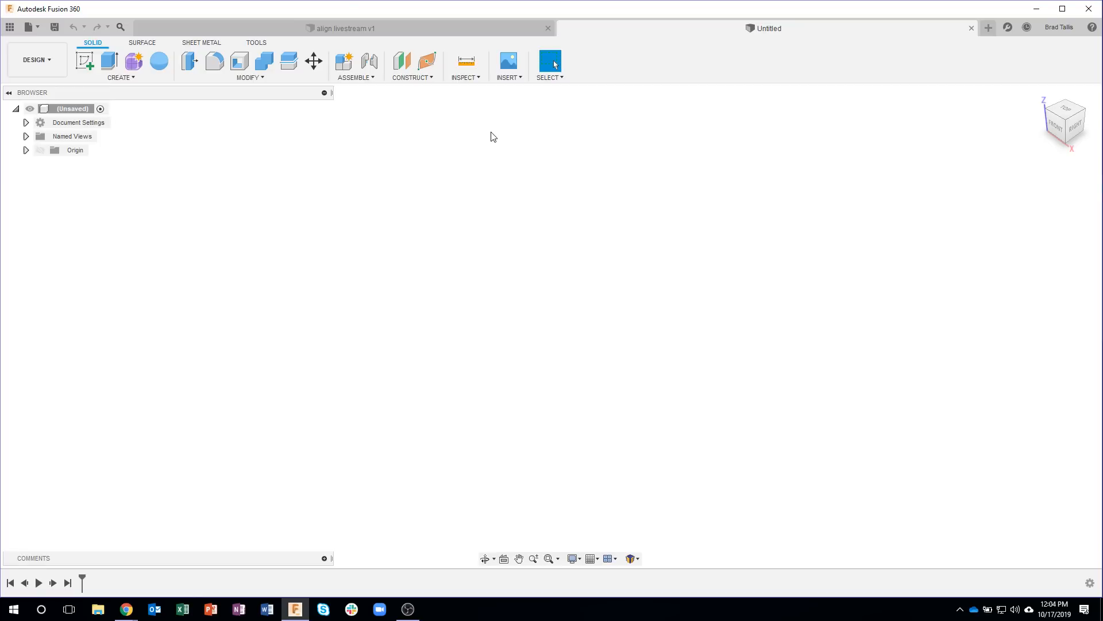
# Step: Start inserting a manufacturer part so that the parts4cad supplier catalog opens in the browser
pyautogui.click(509, 78)
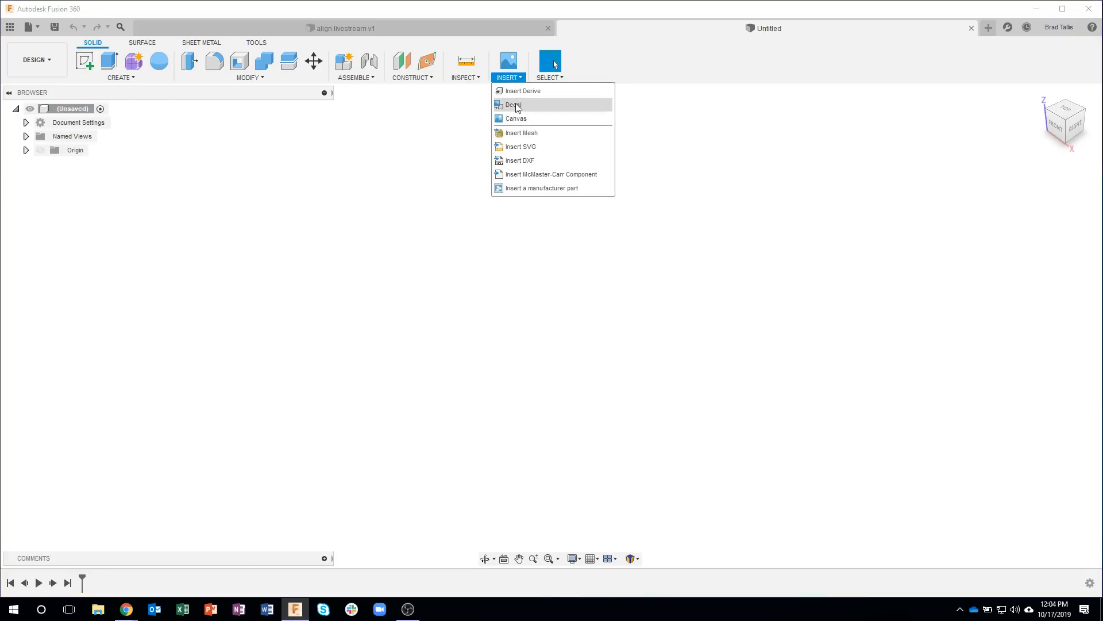
pyautogui.click(531, 188)
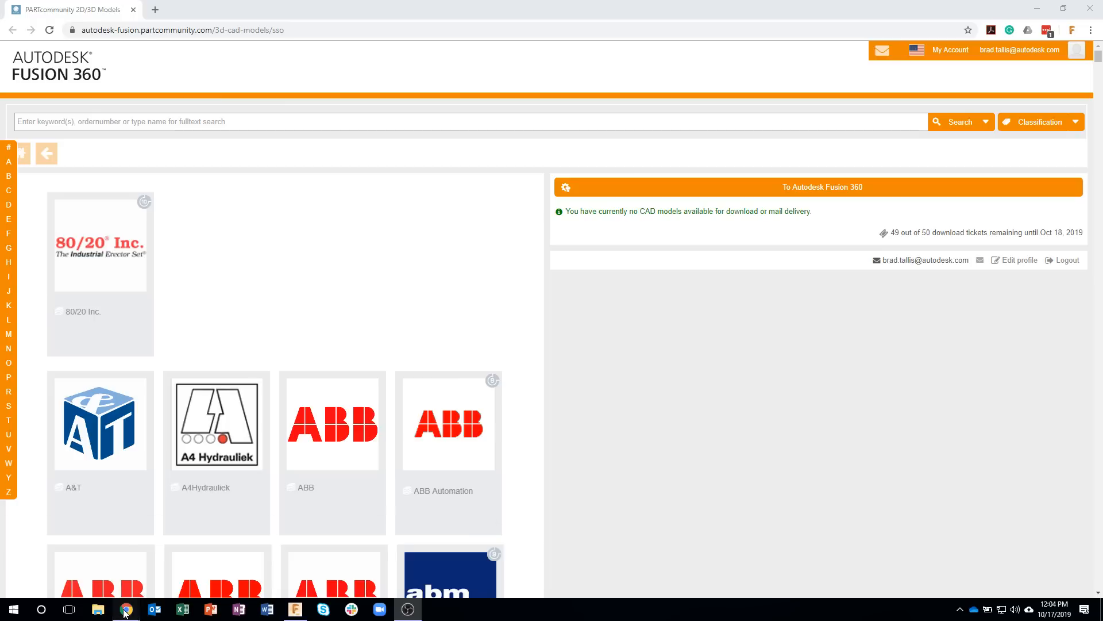
pyautogui.moveTo(122, 605)
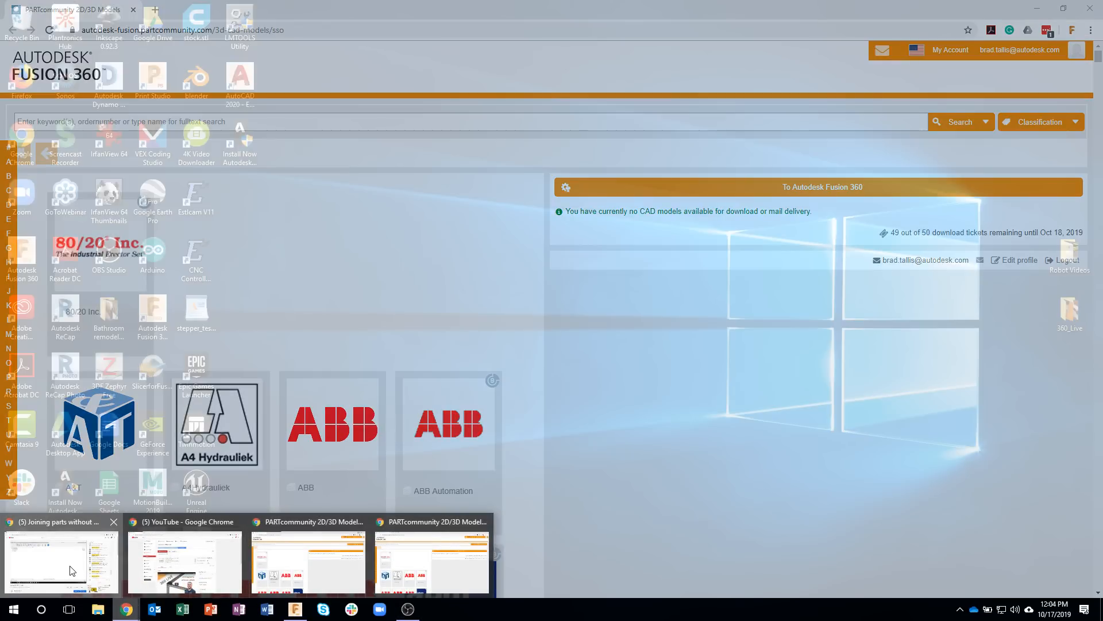
pyautogui.click(72, 570)
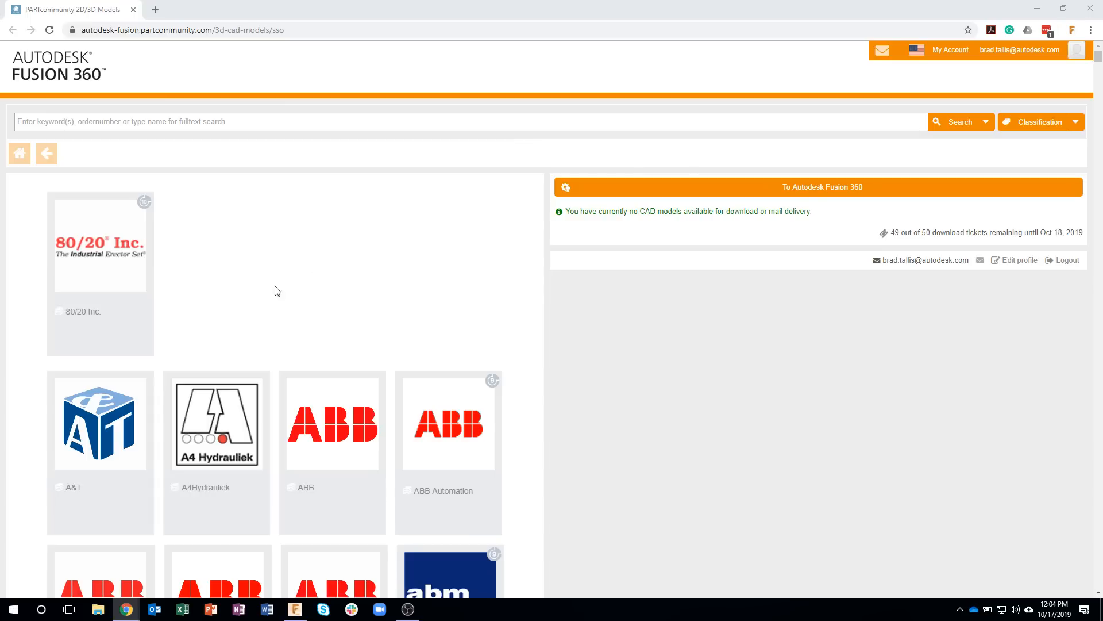
# Step: Look through the alphabetical supplier list to see which manufacturers' catalogs are offered
pyautogui.scroll(-11, 180, 273)
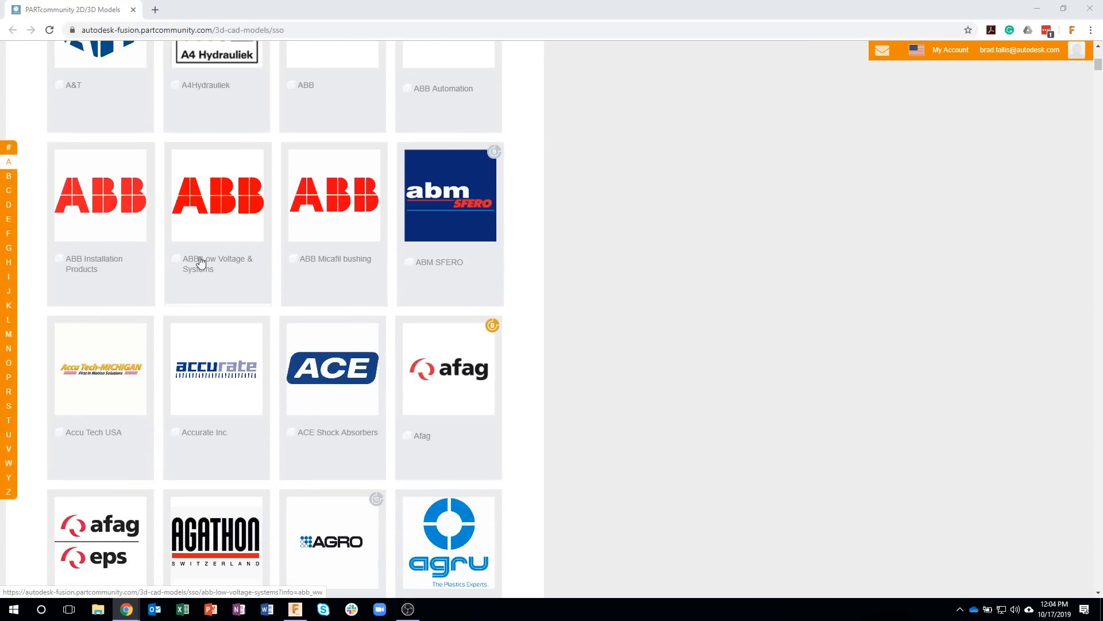
pyautogui.scroll(-3, 211, 279)
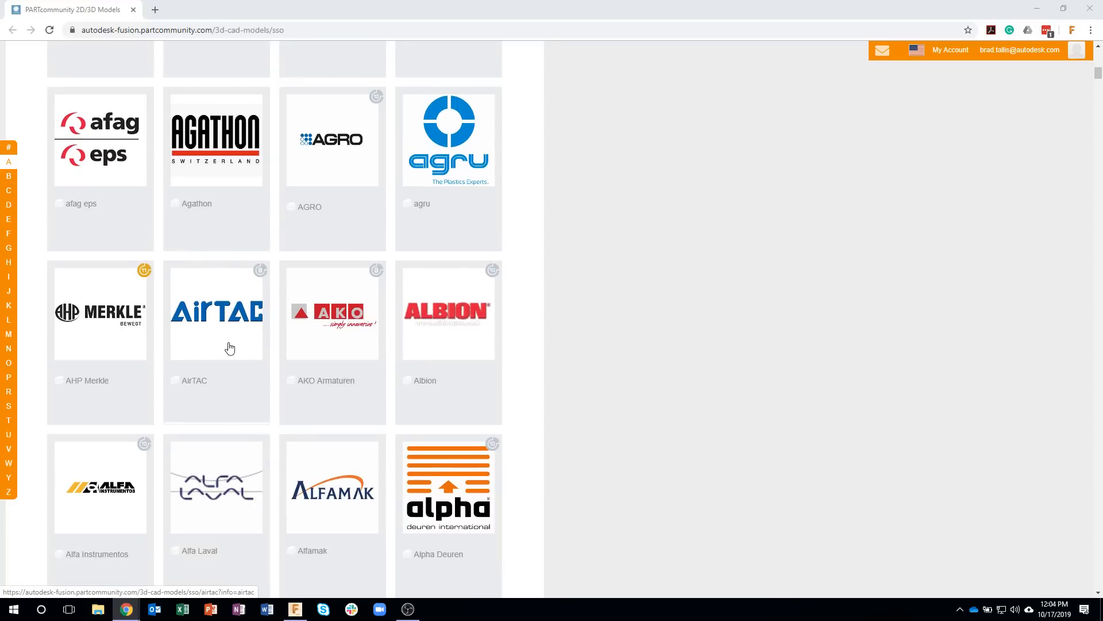
pyautogui.scroll(-2, 253, 314)
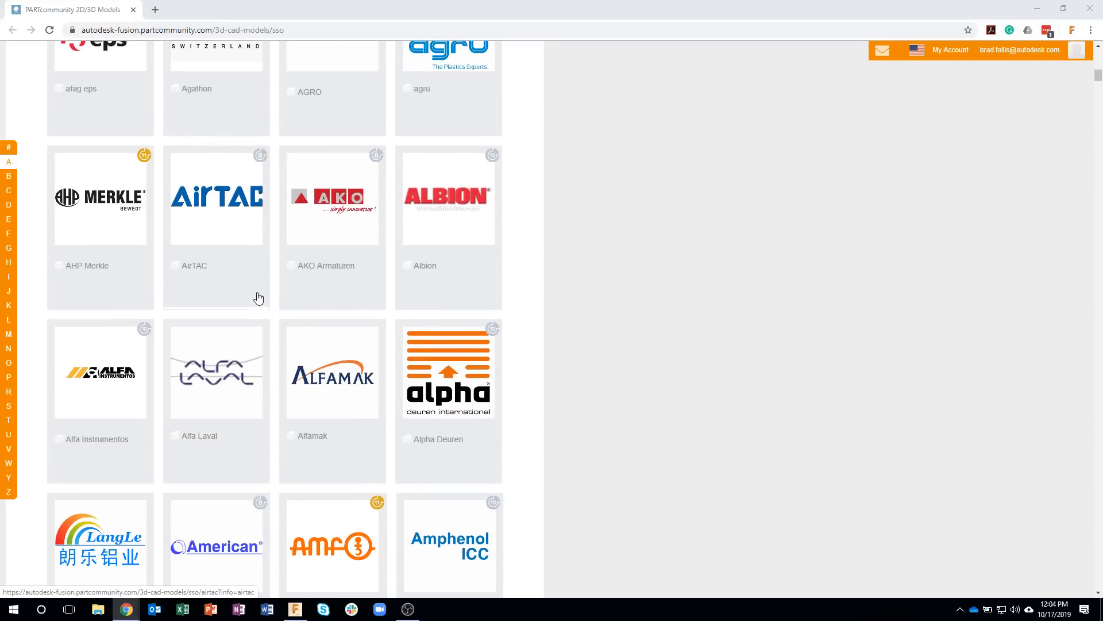
pyautogui.scroll(15, 269, 295)
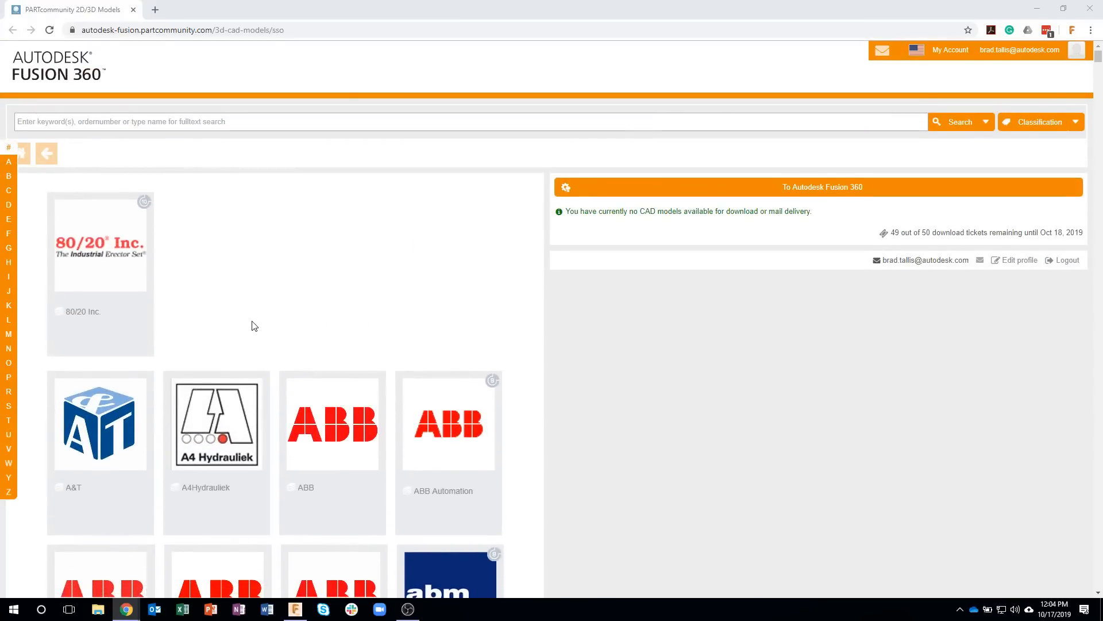
pyautogui.scroll(-6, 251, 323)
pyautogui.scroll(-4, 307, 307)
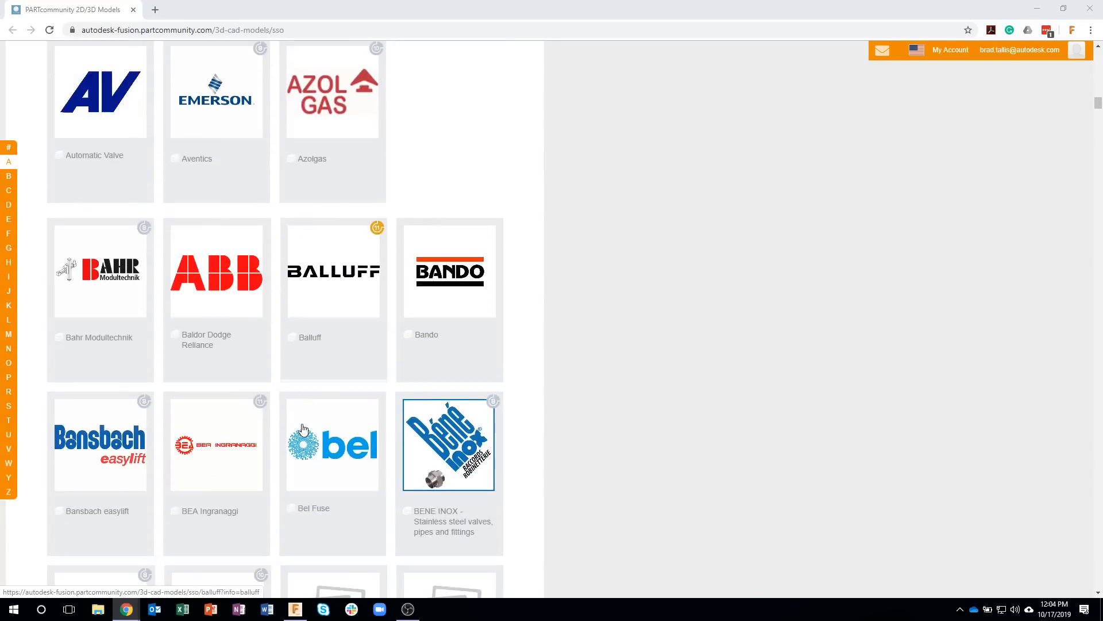
pyautogui.scroll(-3, 304, 429)
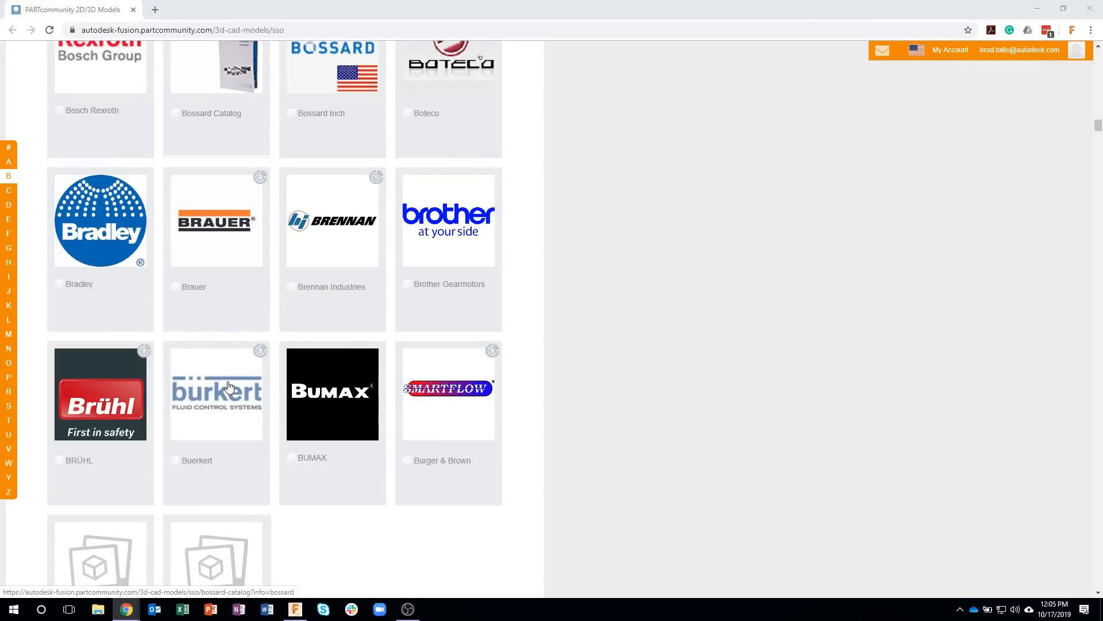
pyautogui.scroll(-20, 230, 388)
pyautogui.scroll(-20, 265, 425)
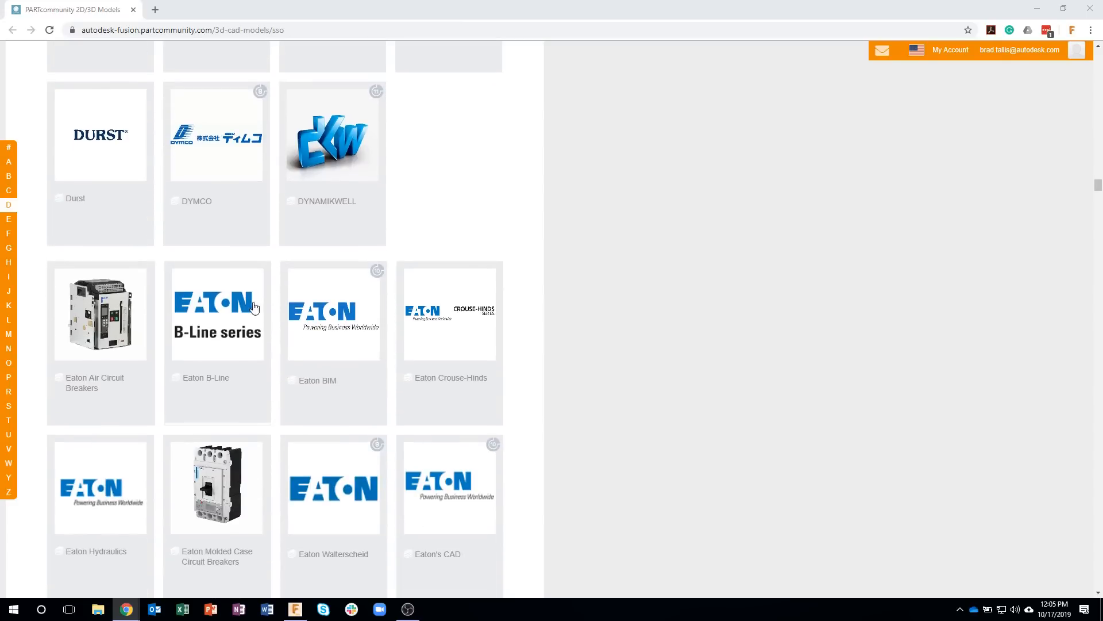
pyautogui.scroll(-7, 282, 340)
pyautogui.scroll(-20, 282, 340)
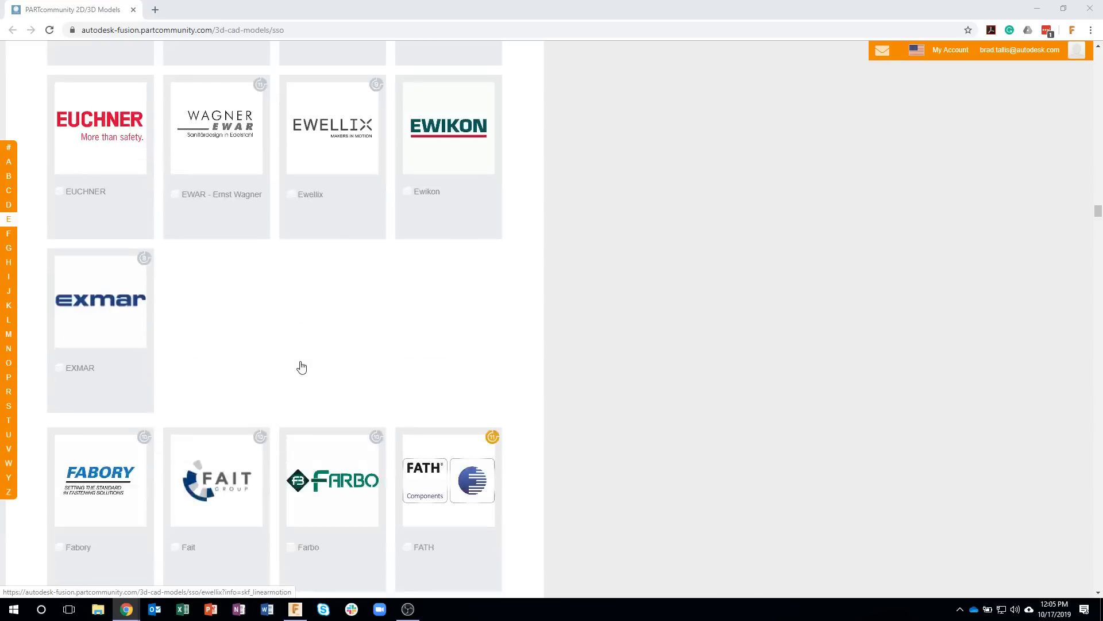
# Step: View the E-Chains category in the igus catalog, and return to the supplier overview
pyautogui.click(9, 276)
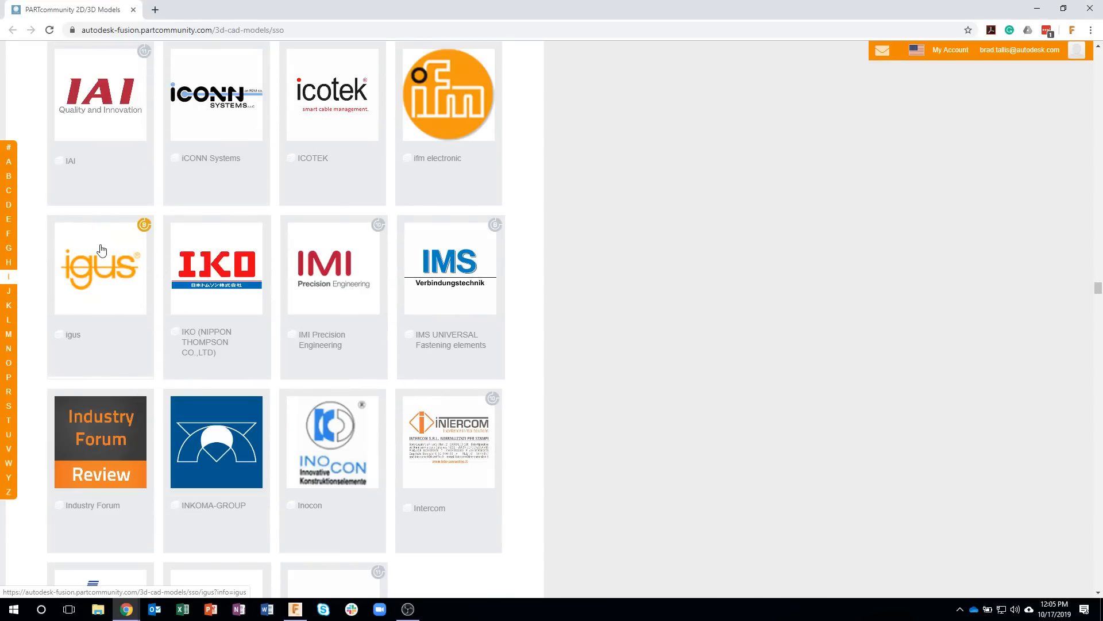
pyautogui.click(100, 277)
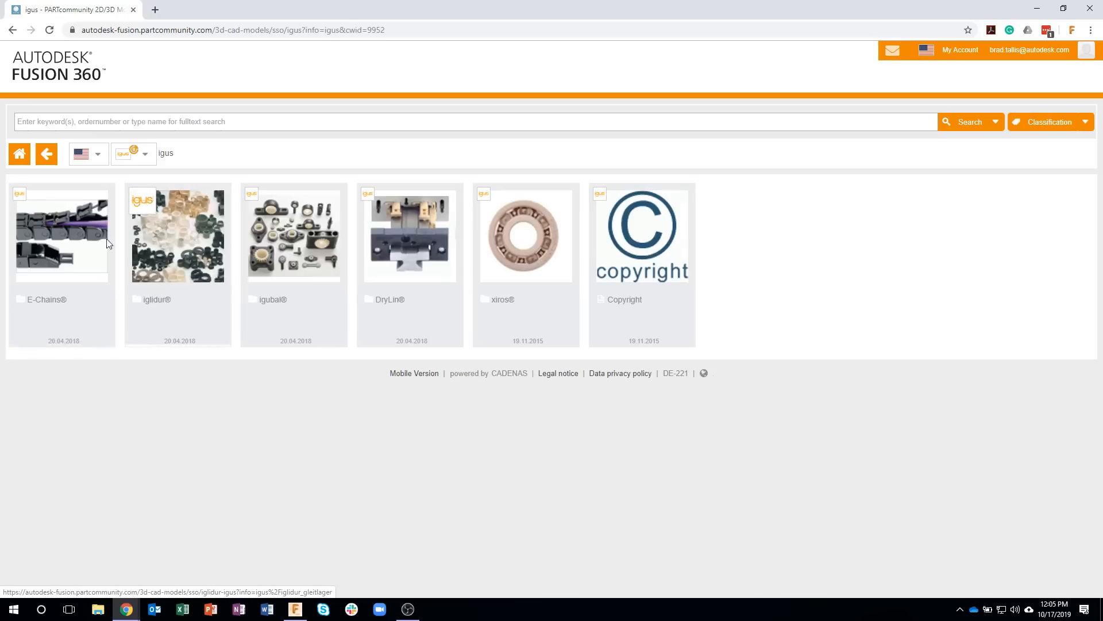
pyautogui.click(50, 254)
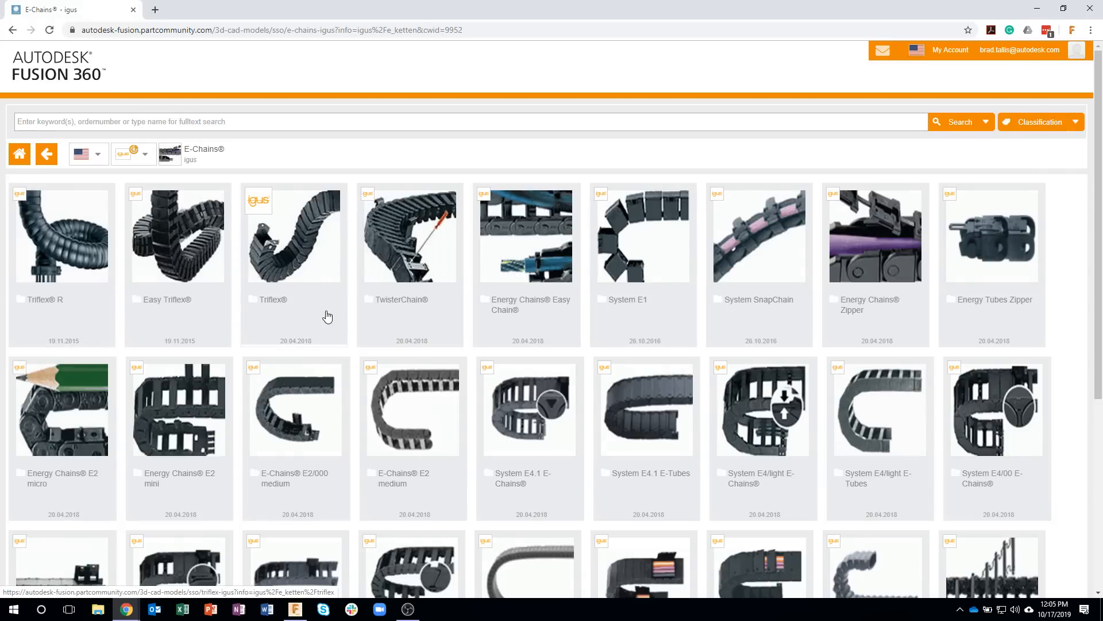
pyautogui.click(22, 156)
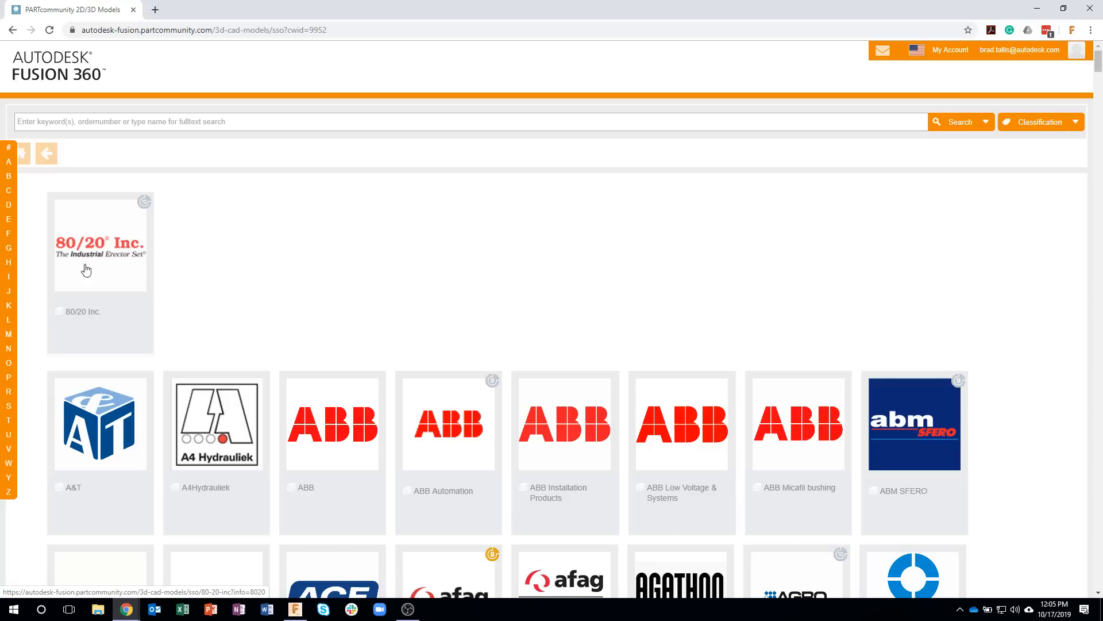
# Step: Open the 1010 T-Slotted Profile from the 10 series of the 80/20 Inc. inch profiles
pyautogui.click(101, 244)
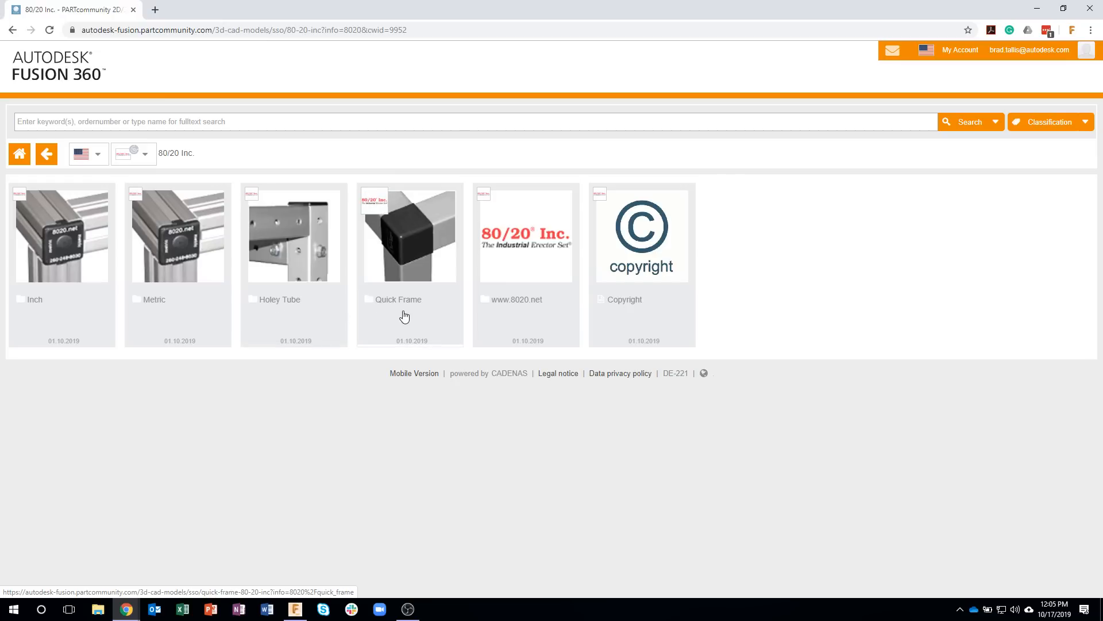
pyautogui.click(81, 253)
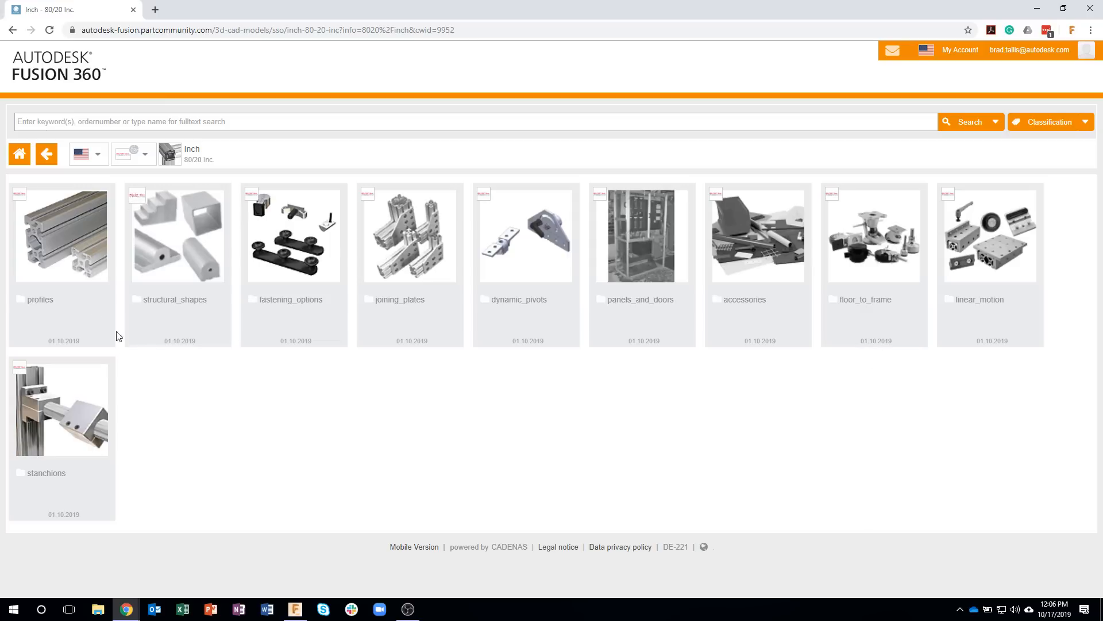
pyautogui.click(70, 246)
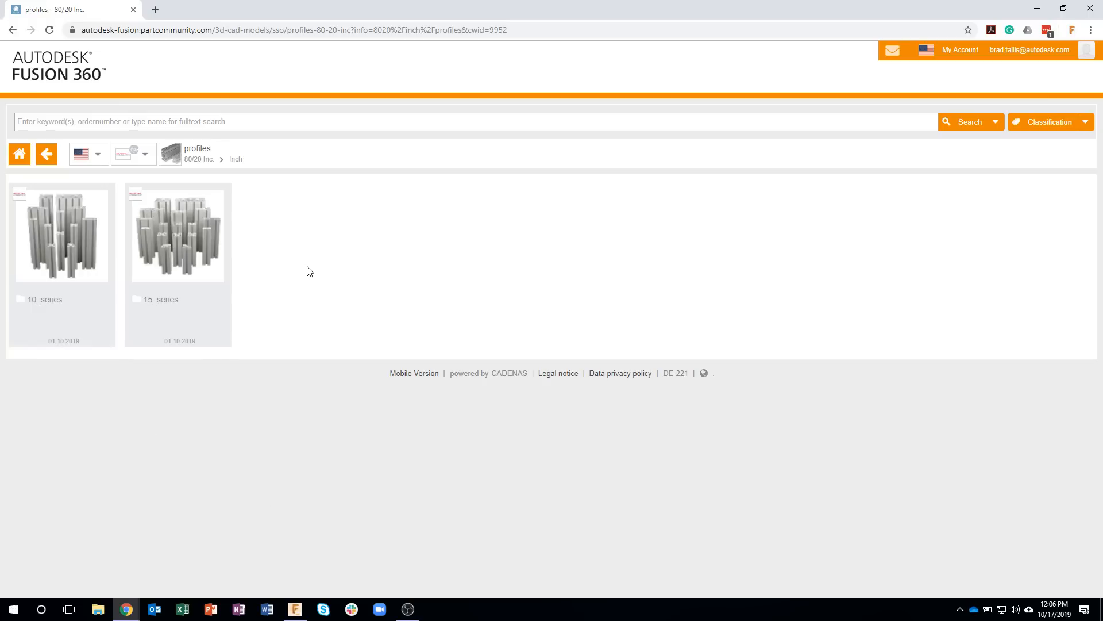
pyautogui.click(67, 241)
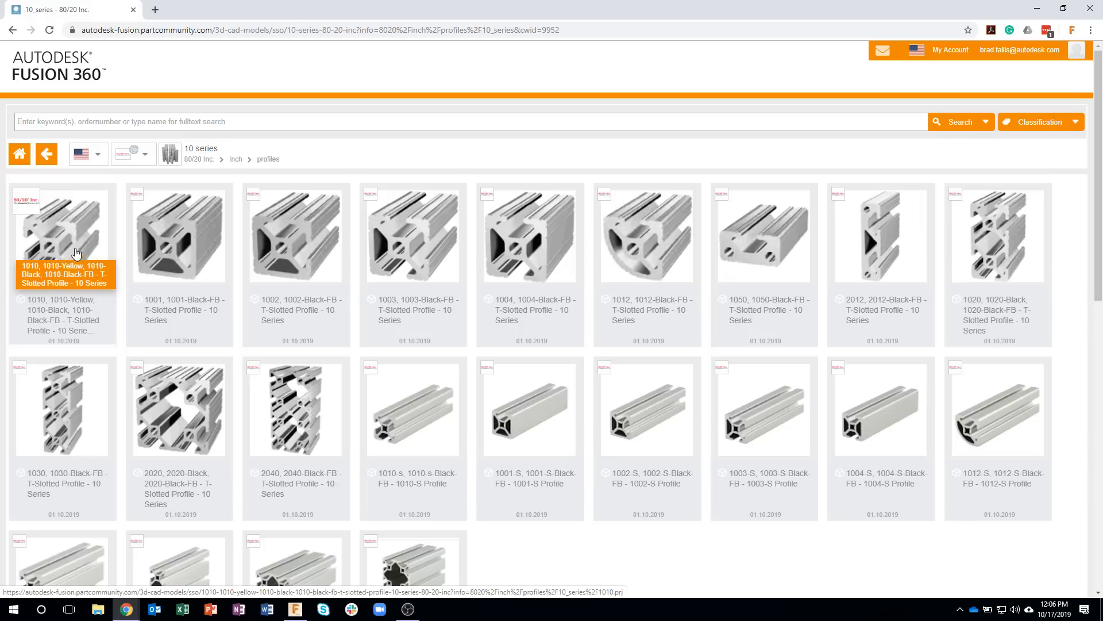
pyautogui.click(64, 236)
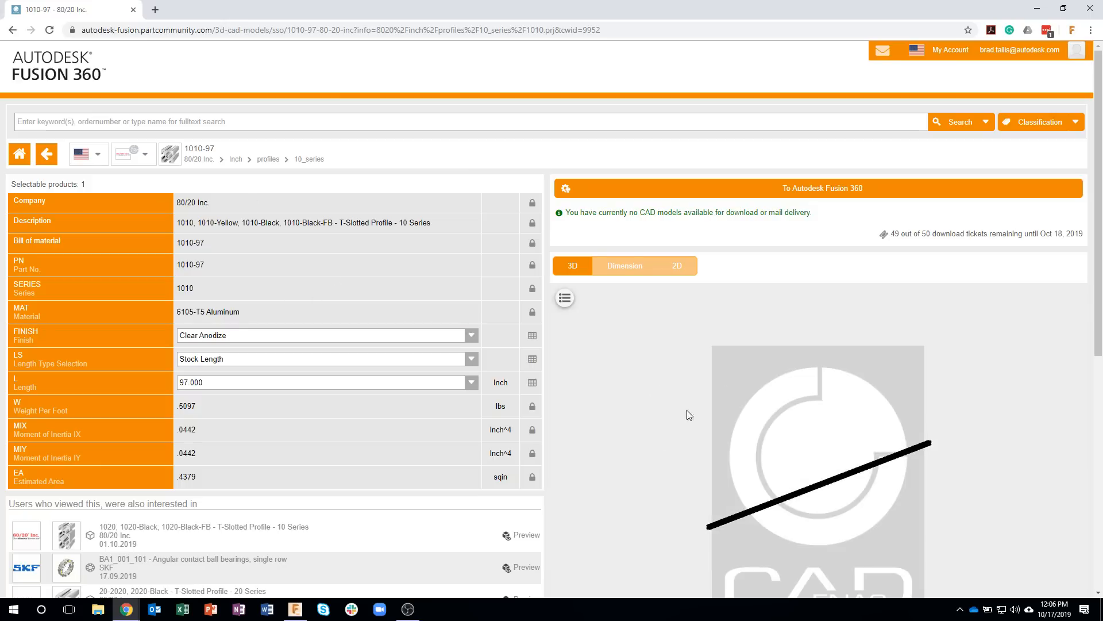
# Step: Set the length type of the 1010 T-slotted profile to Custom Length
pyautogui.moveTo(742, 478); pyautogui.dragTo(641, 506)
pyautogui.scroll(5, 638, 577)
pyautogui.moveTo(641, 474); pyautogui.dragTo(674, 461, button='middle')
pyautogui.moveTo(676, 473); pyautogui.dragTo(641, 392)
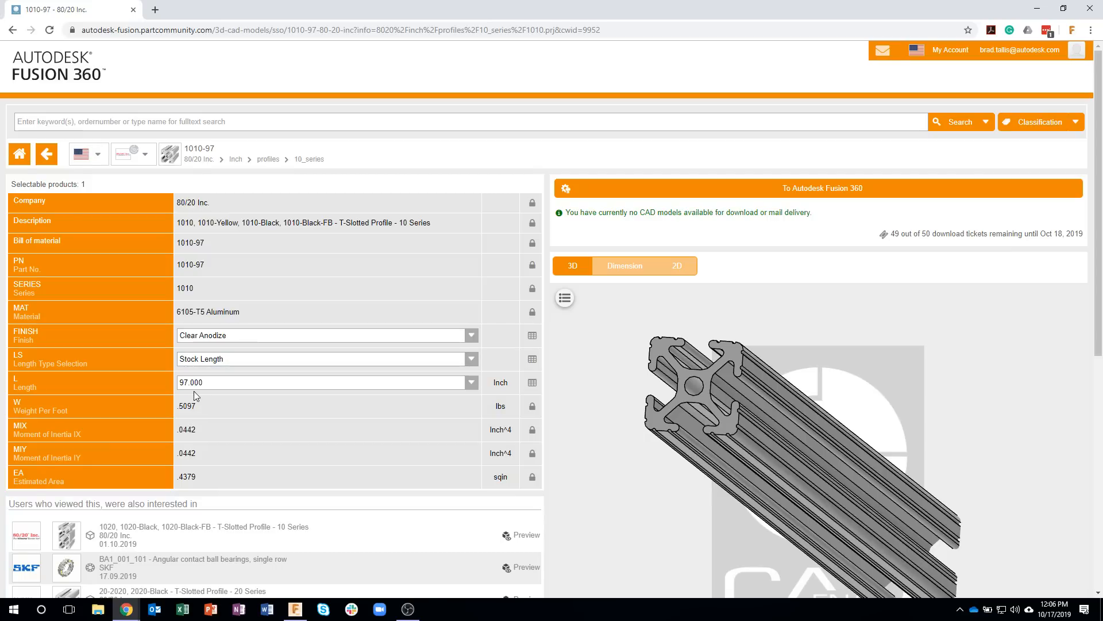
pyautogui.click(225, 360)
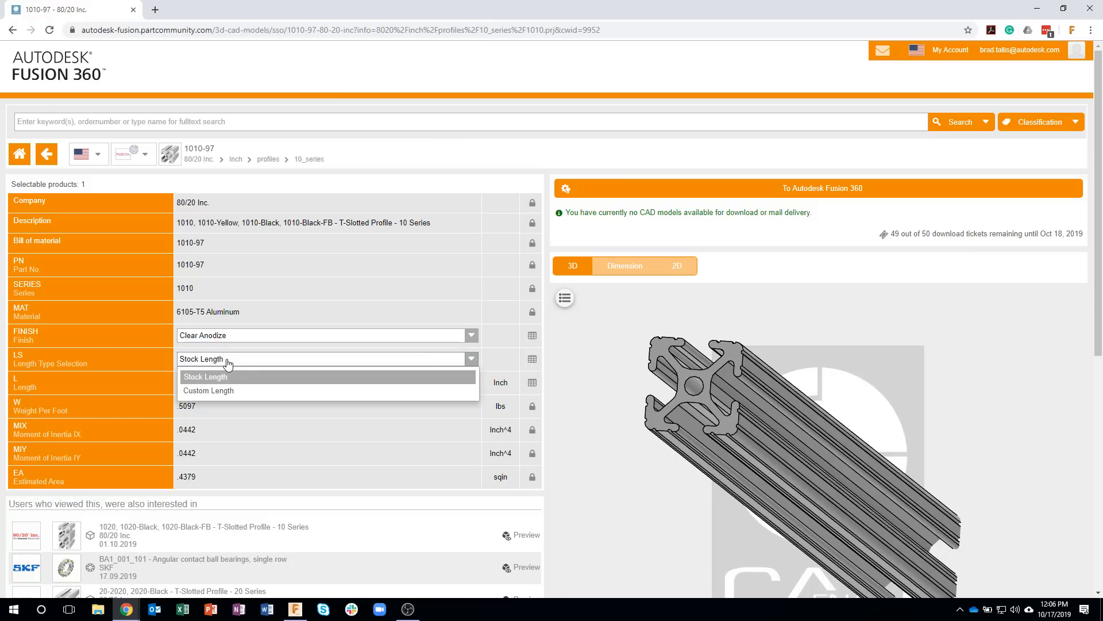
pyautogui.click(227, 390)
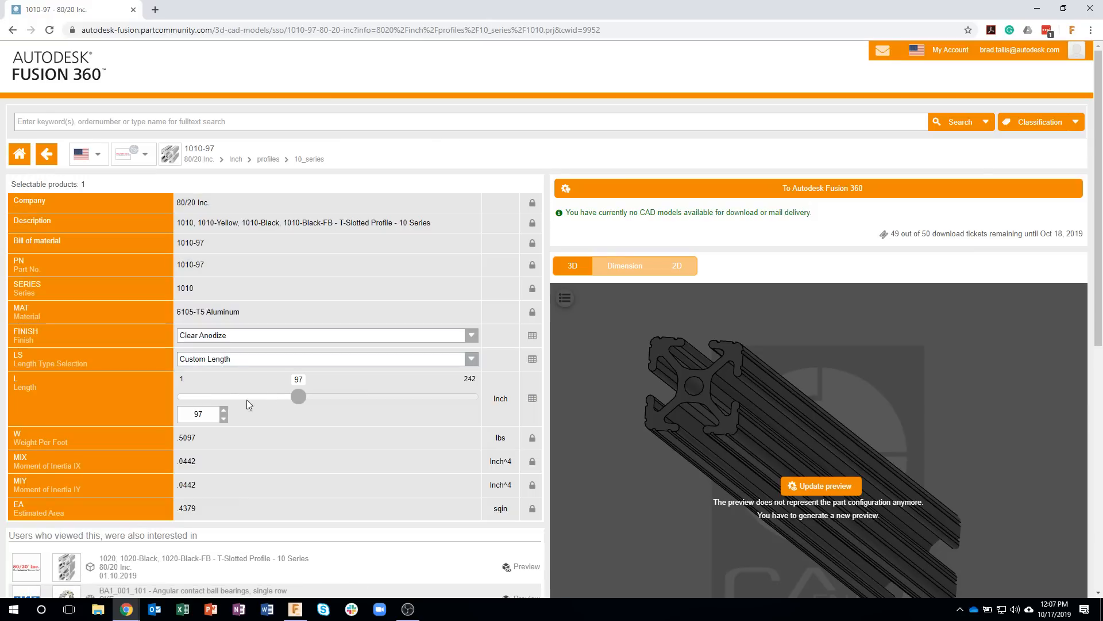
# Step: Set the custom length of the 1010 T-slotted profile to 24 inches and regenerate its 3D preview
pyautogui.click(219, 396)
pyautogui.moveTo(217, 396); pyautogui.dragTo(187, 413)
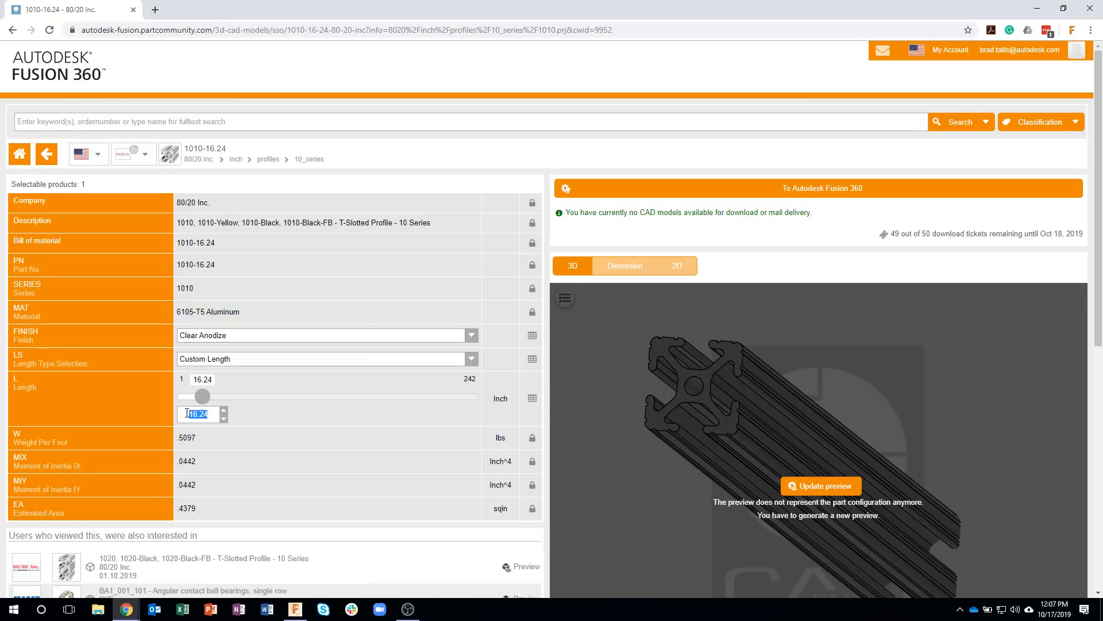
pyautogui.write('24')
pyautogui.click(227, 357)
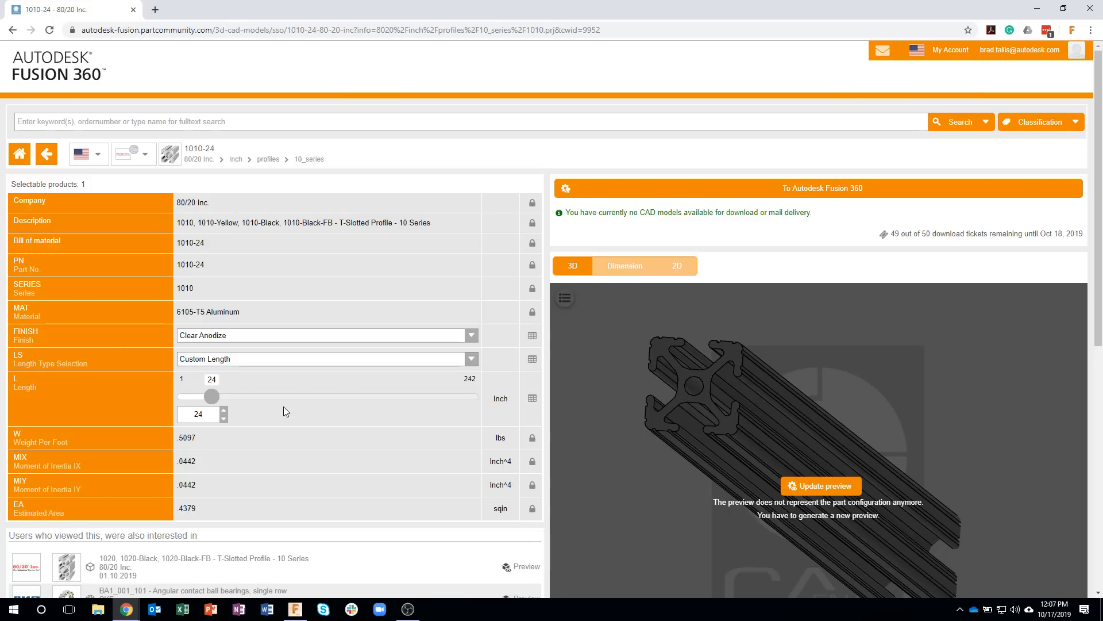
pyautogui.click(814, 487)
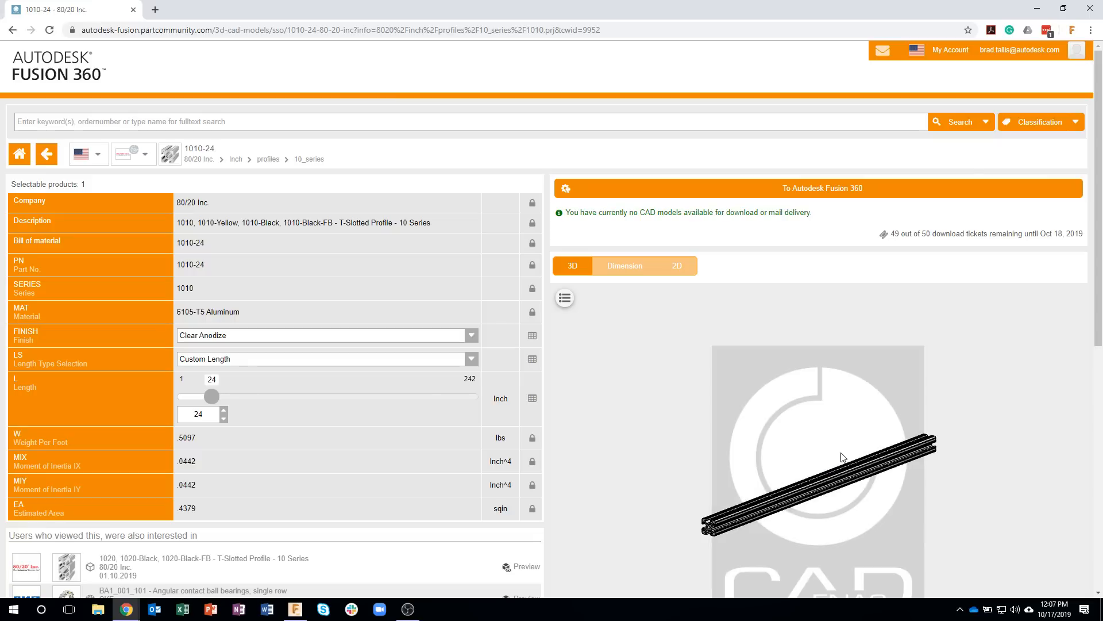
pyautogui.moveTo(760, 524); pyautogui.dragTo(781, 511)
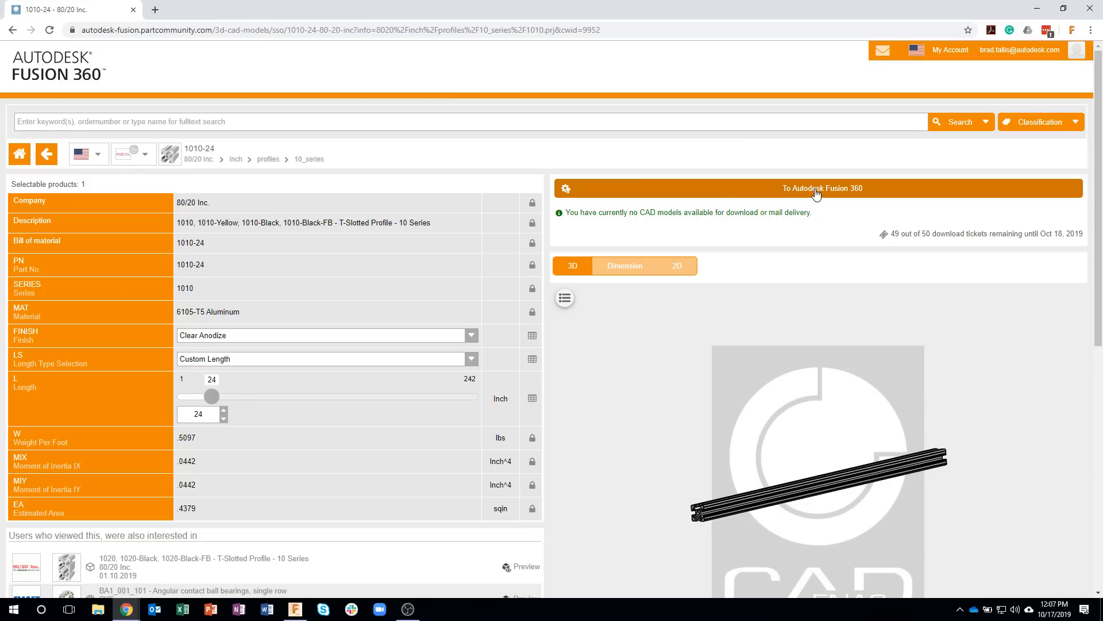
# Step: Send the 24-inch profile to Autodesk Fusion 360, allowing the NLauncher Application to open, and switch to Fusion 360
pyautogui.click(746, 190)
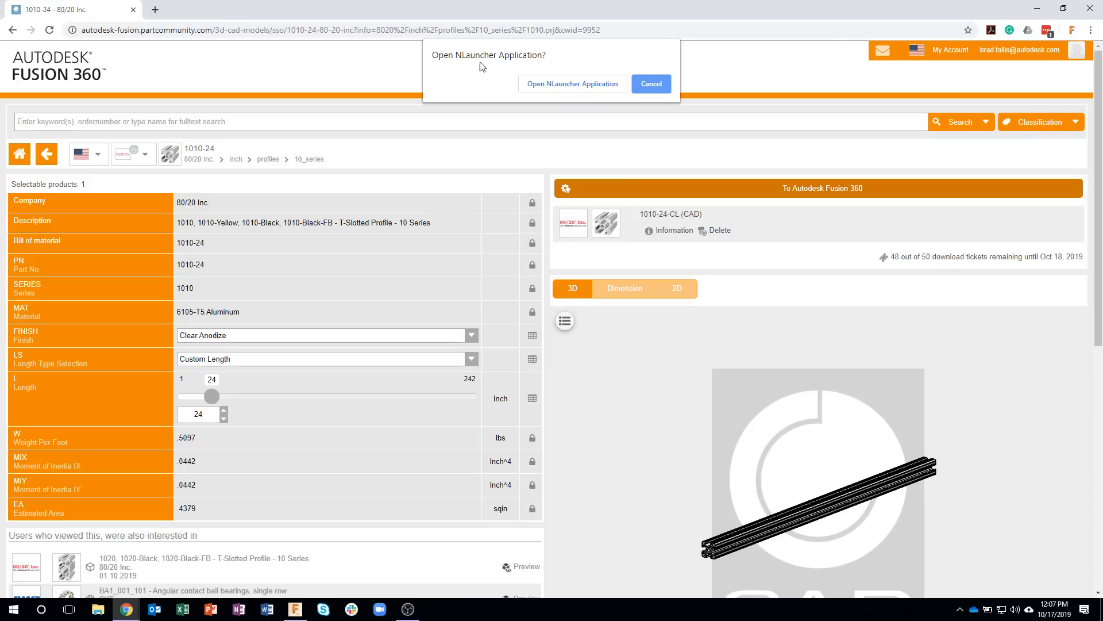
pyautogui.click(573, 84)
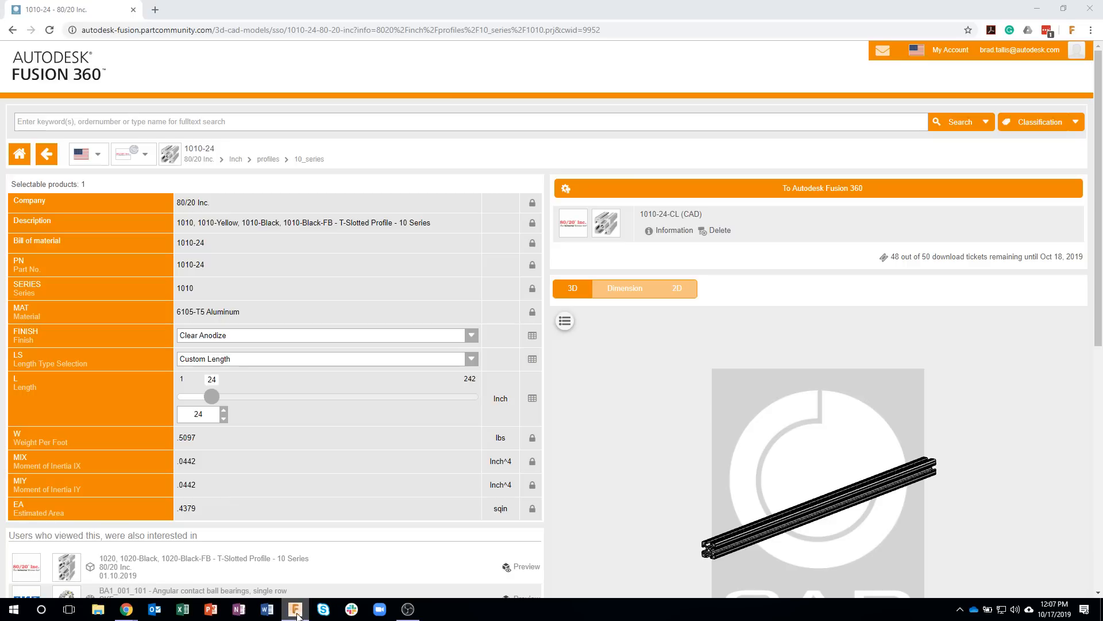
pyautogui.moveTo(314, 608)
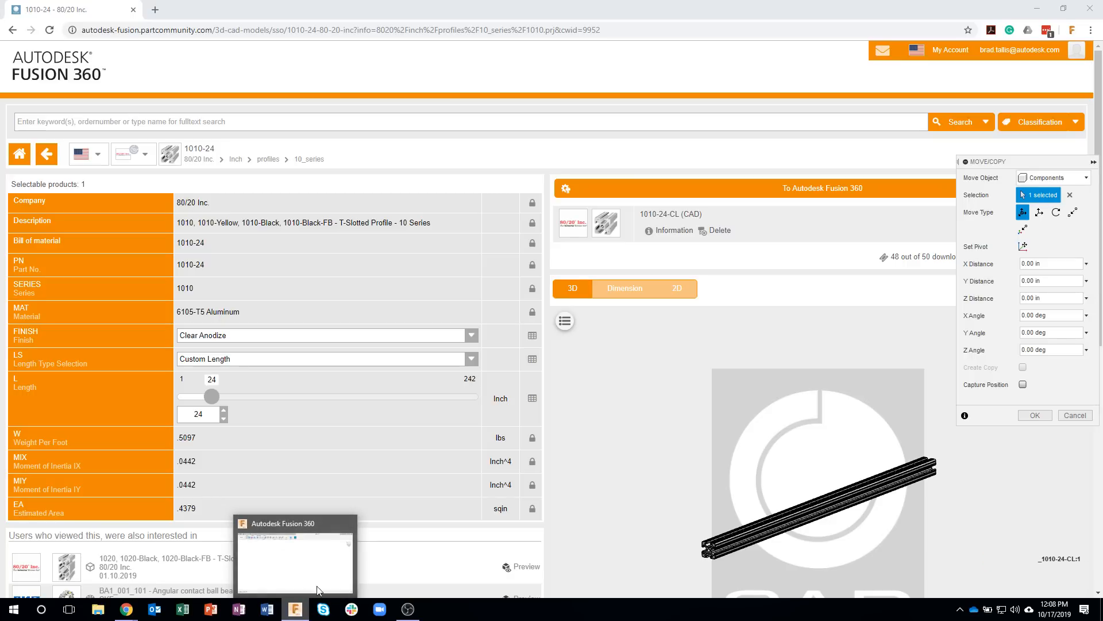
pyautogui.click(295, 609)
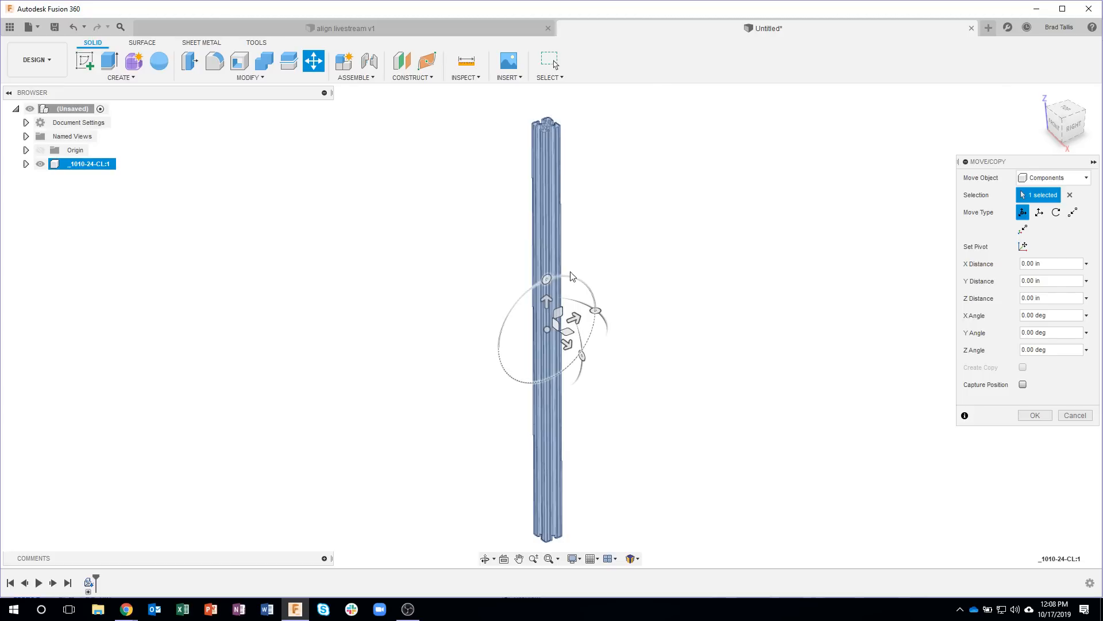
# Step: Rotate the inserted 24-inch profile 90 degrees about the X axis so it lies horizontally
pyautogui.moveTo(550, 279); pyautogui.dragTo(496, 351)
pyautogui.click(643, 358)
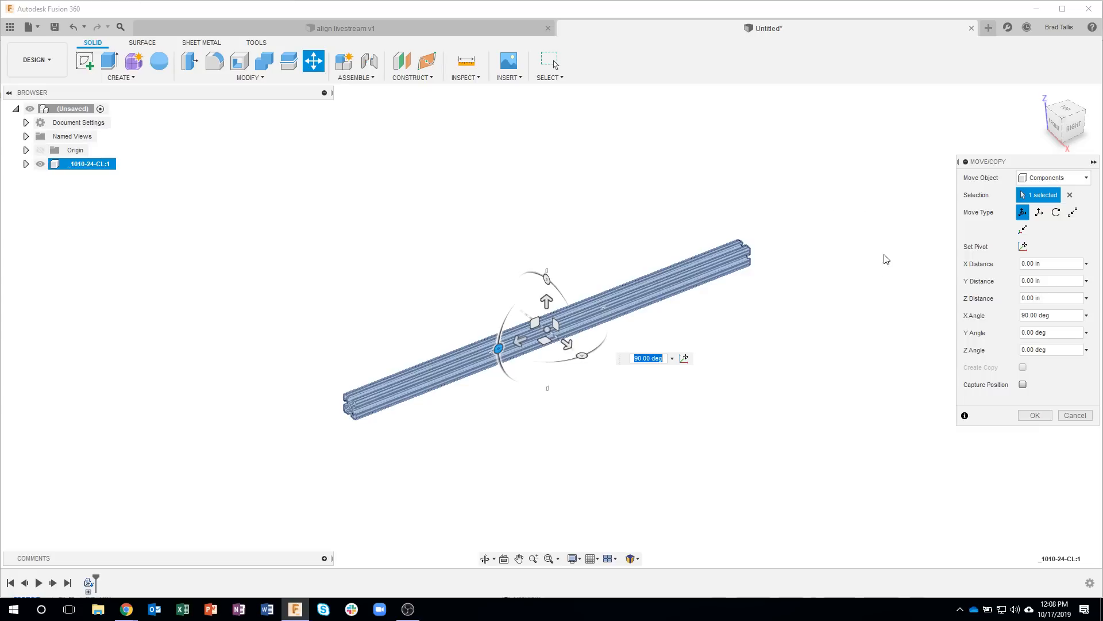
pyautogui.click(1034, 415)
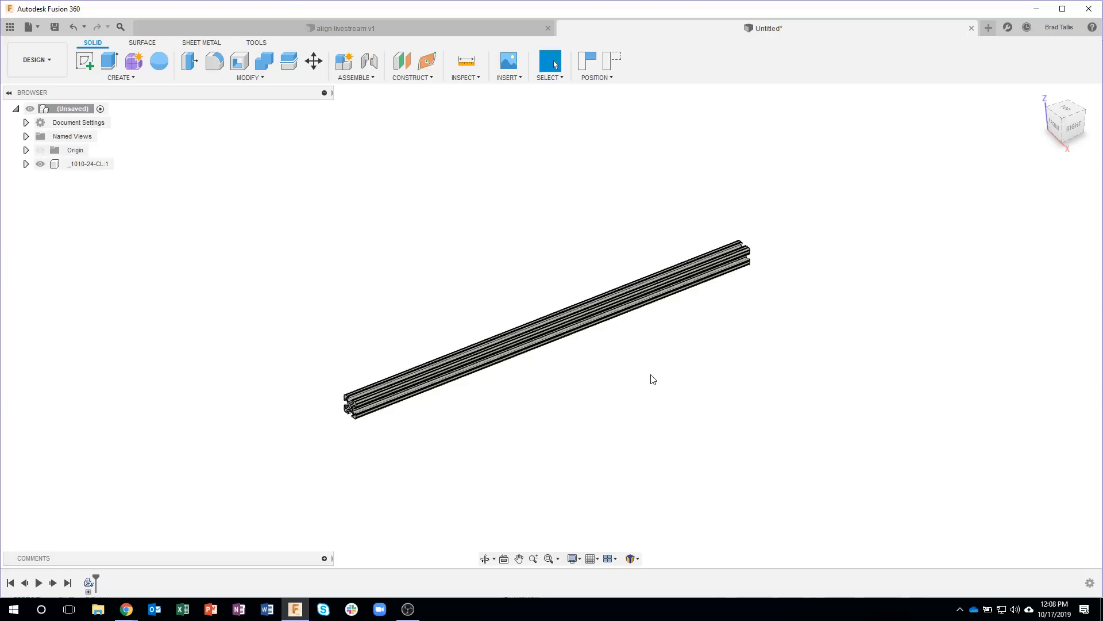
# Step: Try to shorten the 24-inch profile by offsetting its near end face inward about 8.37 in with Press Pull
pyautogui.scroll(8, 279, 411)
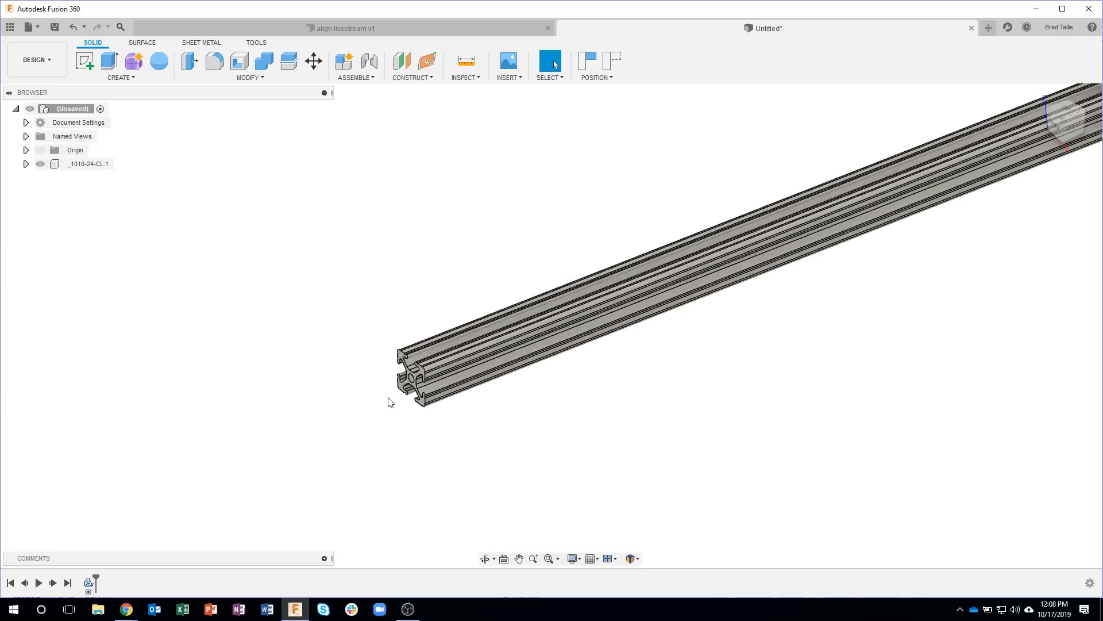
pyautogui.scroll(2, 459, 336)
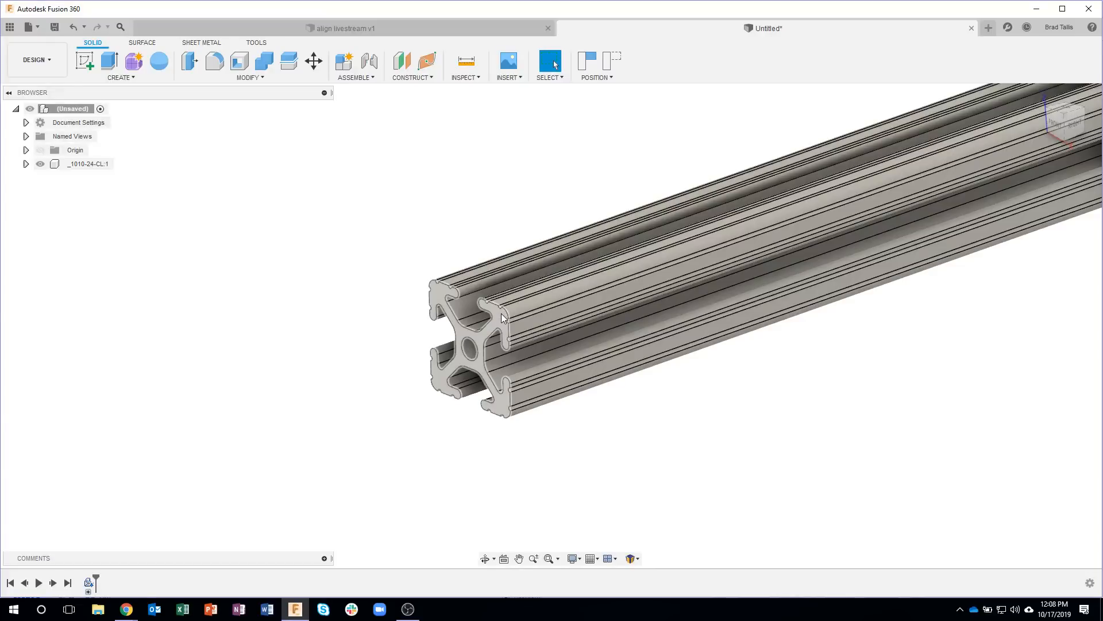
pyautogui.scroll(-10, 684, 418)
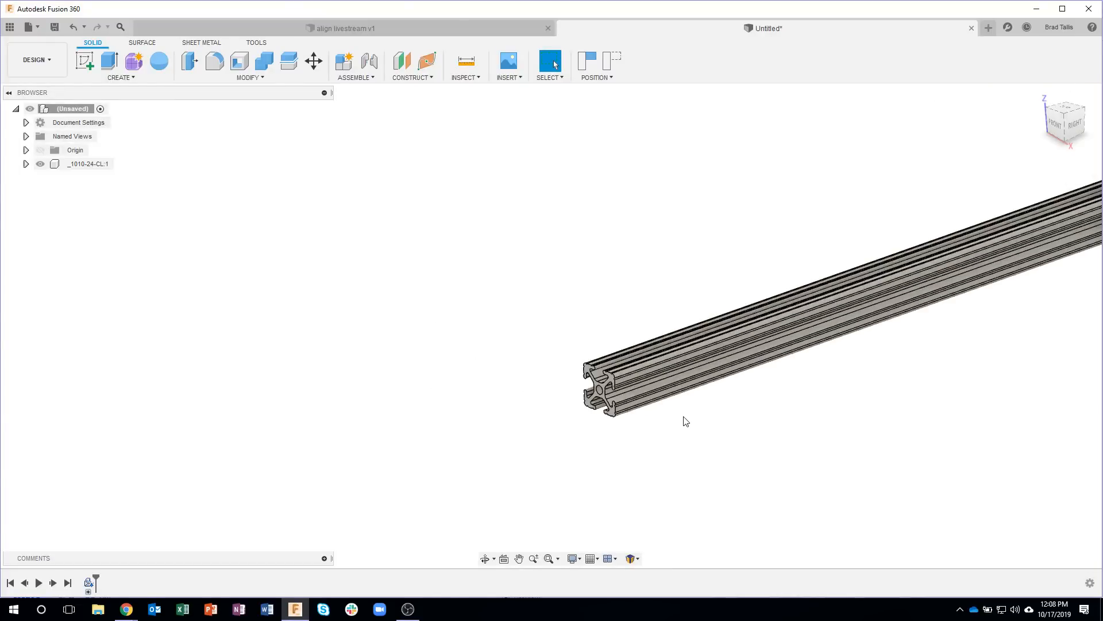
pyautogui.scroll(5, 456, 414)
pyautogui.scroll(2, 480, 402)
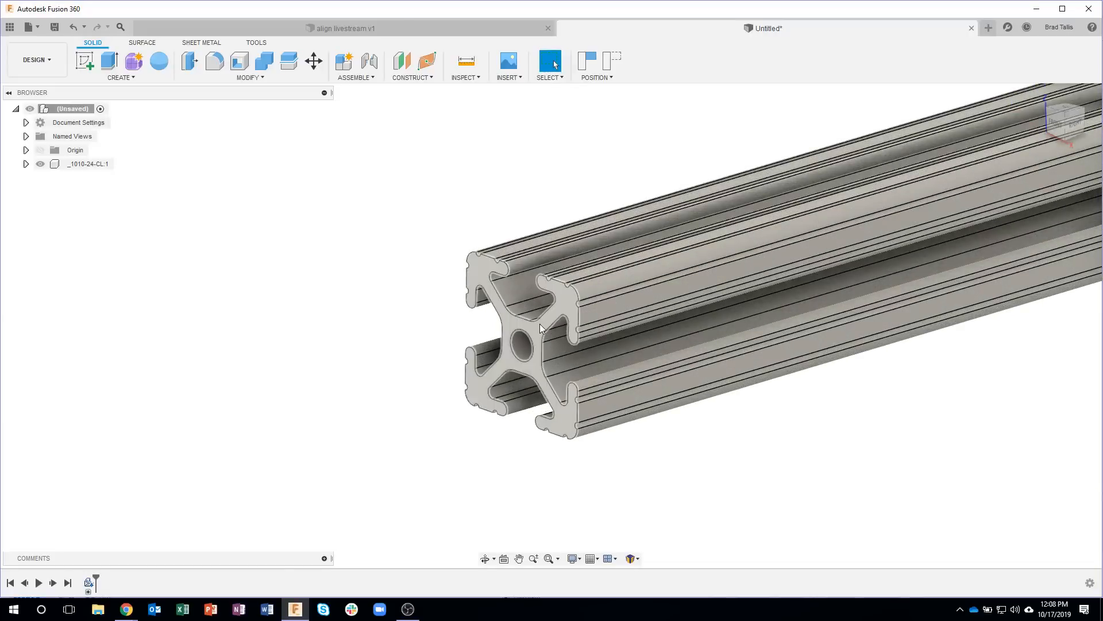
pyautogui.rightClick(537, 326)
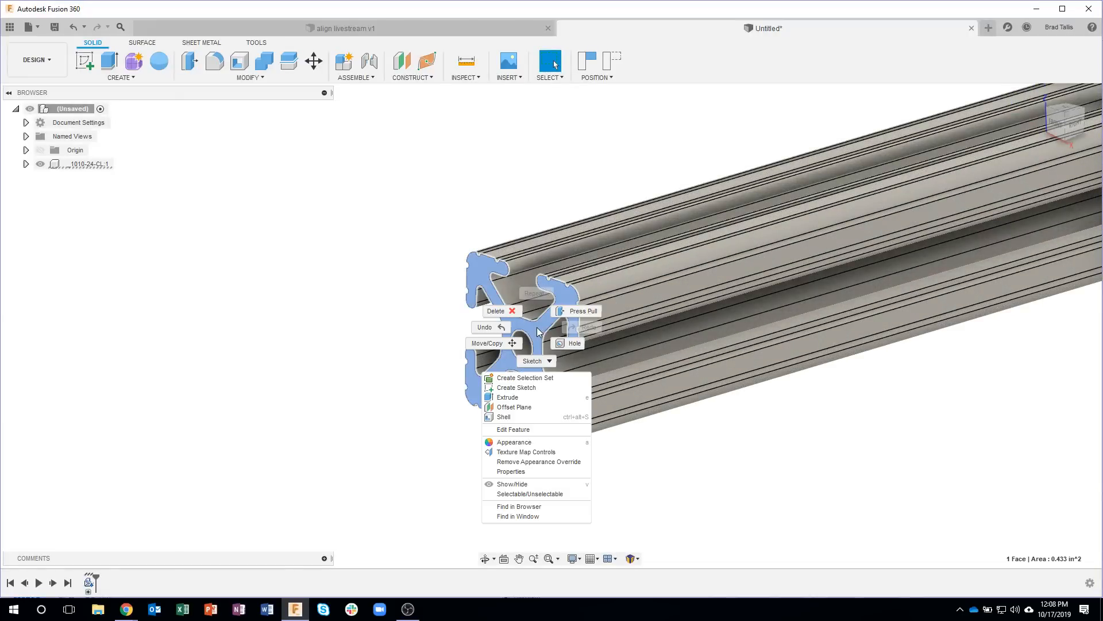
pyautogui.click(578, 317)
pyautogui.scroll(-6, 584, 384)
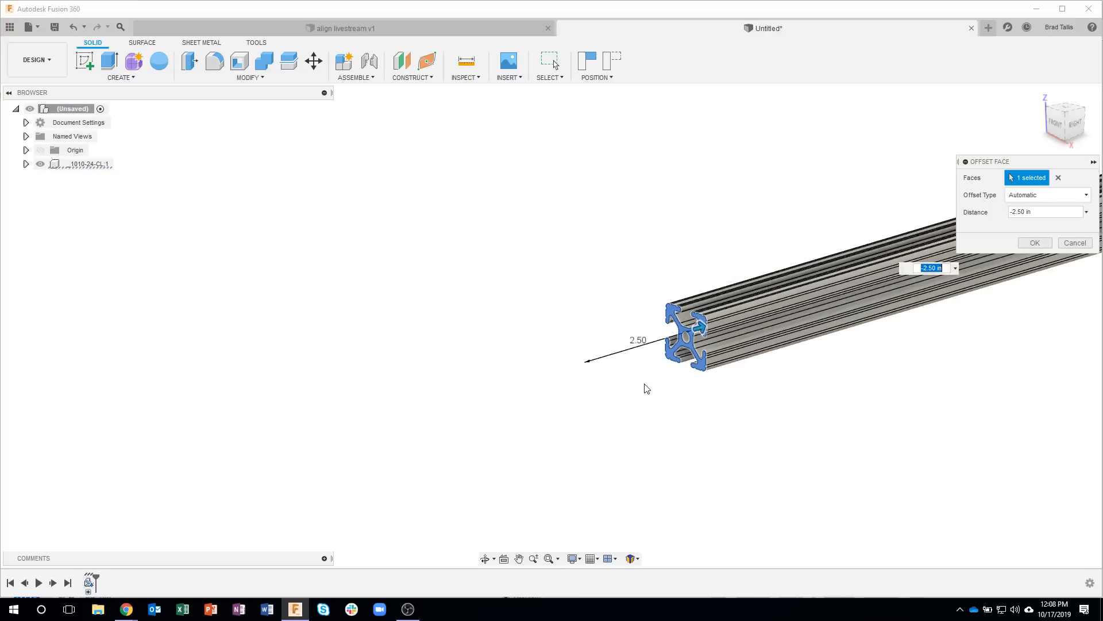
pyautogui.moveTo(430, 417); pyautogui.dragTo(393, 424, button='middle')
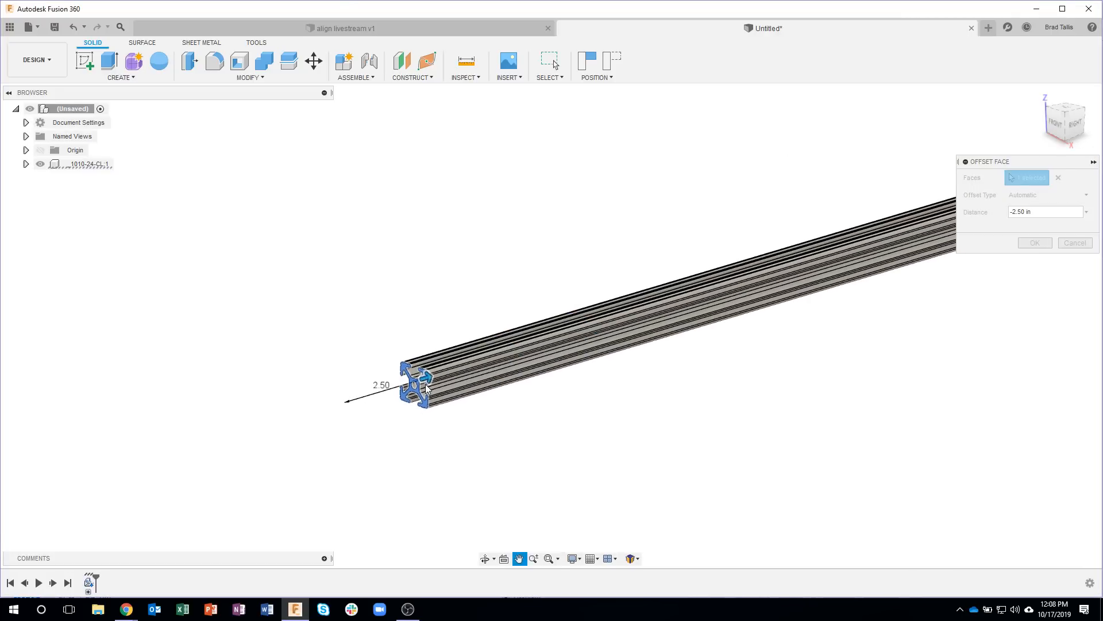
pyautogui.moveTo(498, 366); pyautogui.dragTo(525, 387)
pyautogui.moveTo(525, 388); pyautogui.dragTo(375, 407, button='middle')
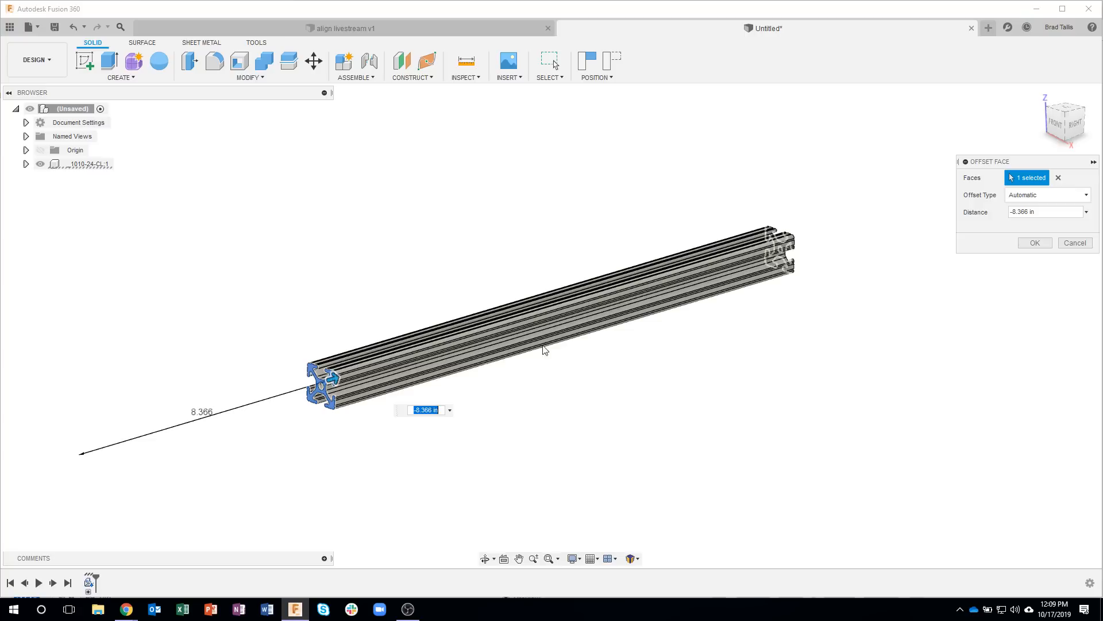
pyautogui.press('Return')
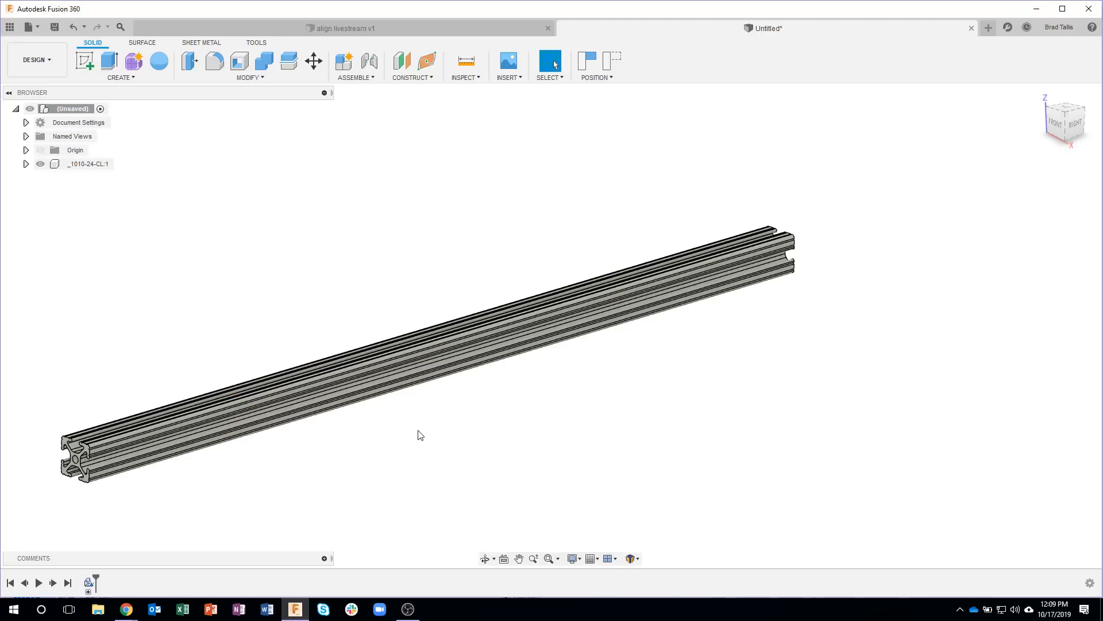
# Step: Set the 1010 profile's custom length to 16 inches on the catalog page in the browser and send it to Fusion 360
pyautogui.moveTo(423, 424); pyautogui.dragTo(569, 351, button='middle')
pyautogui.scroll(-2, 522, 396)
pyautogui.scroll(-2, 521, 397)
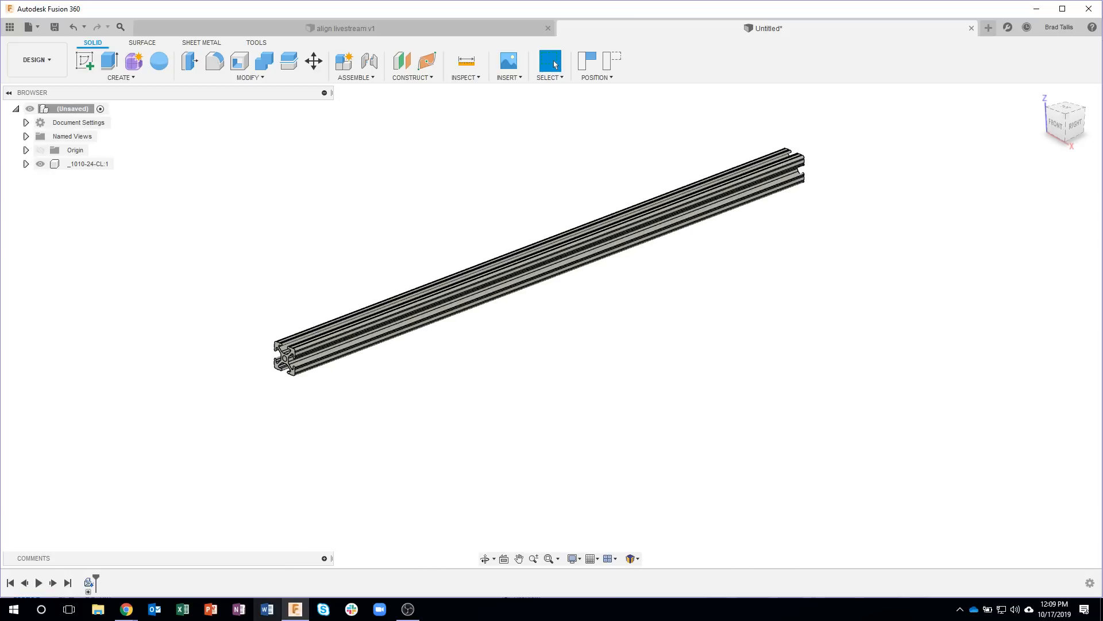
pyautogui.moveTo(127, 613)
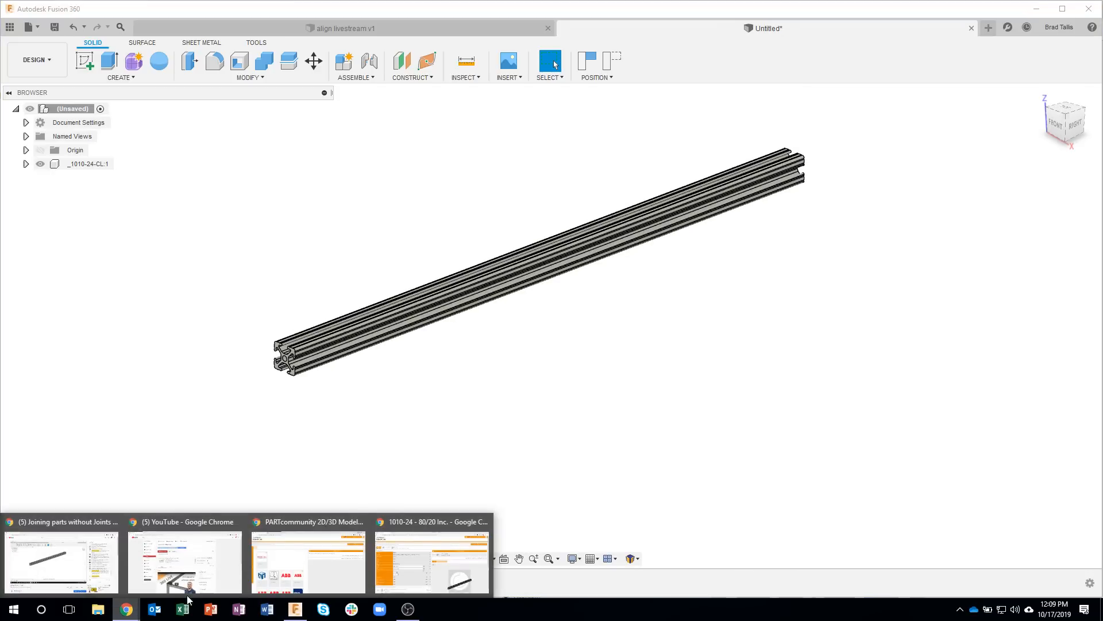
pyautogui.click(388, 563)
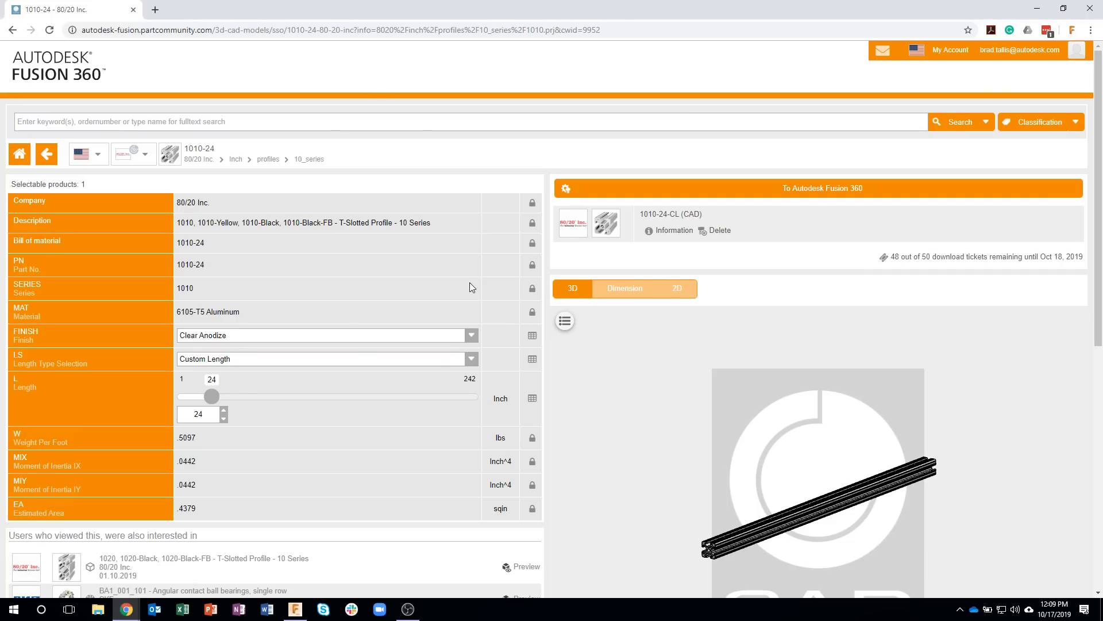
pyautogui.moveTo(211, 402); pyautogui.dragTo(198, 414)
pyautogui.write('16')
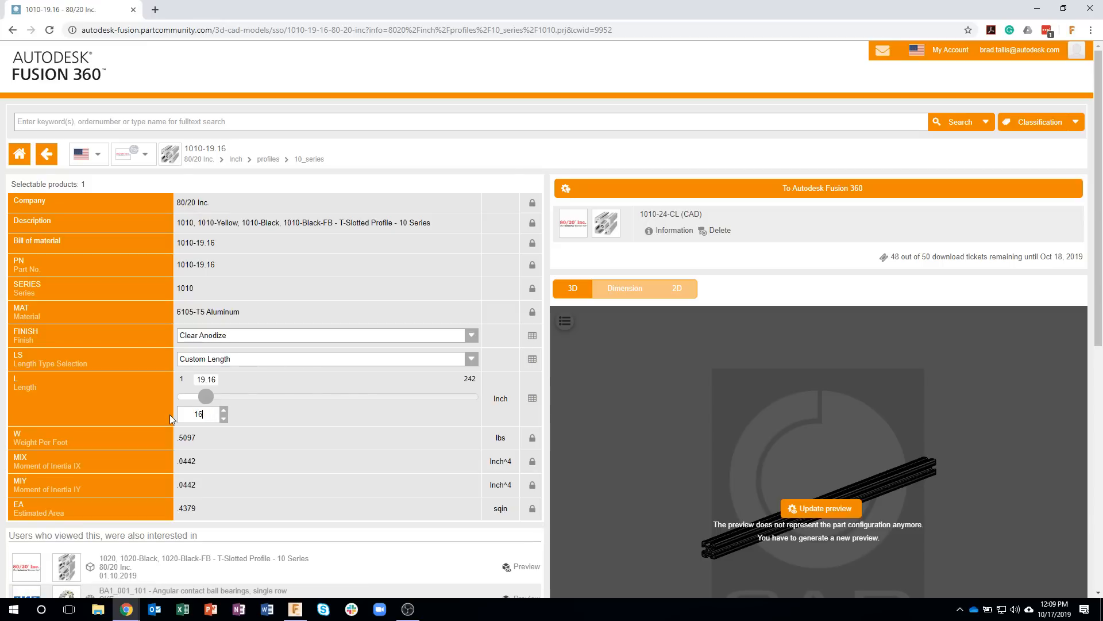
pyautogui.click(213, 437)
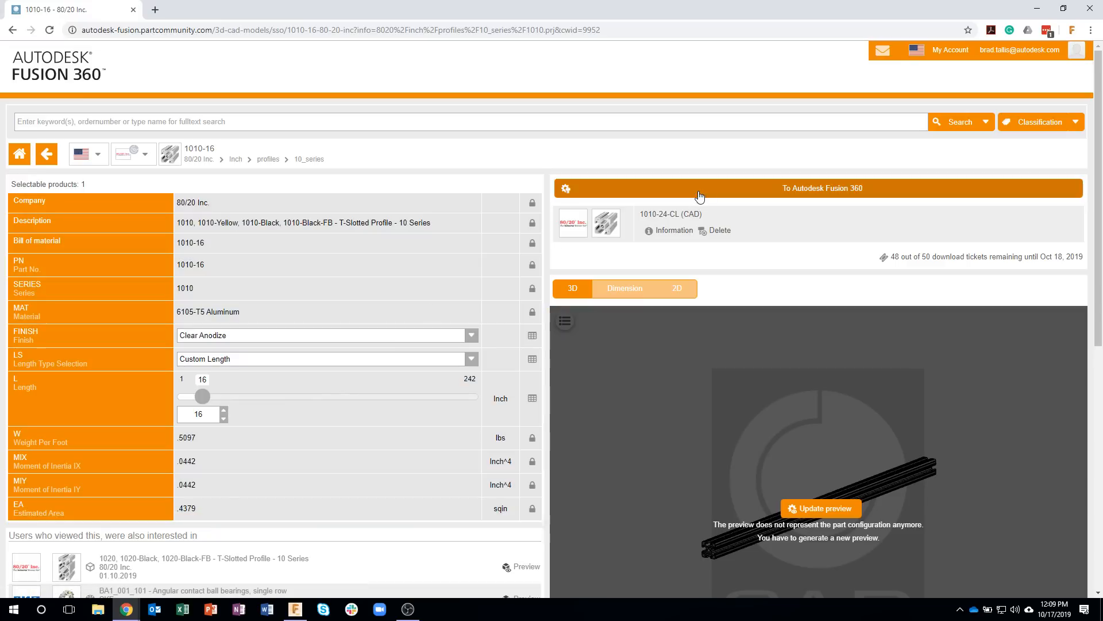
pyautogui.click(695, 194)
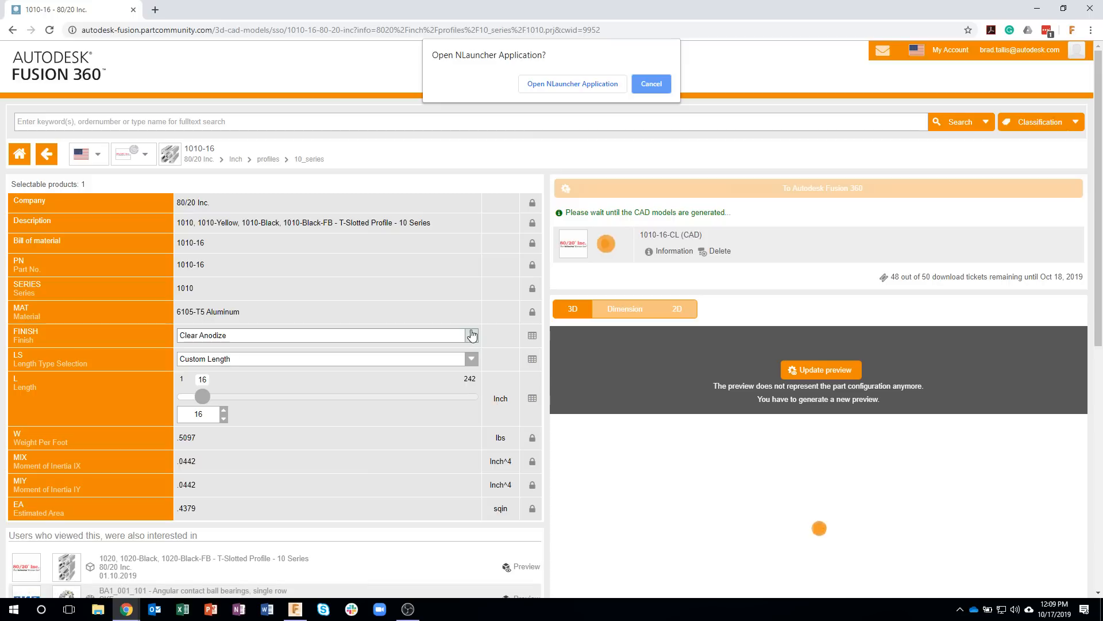
pyautogui.click(540, 84)
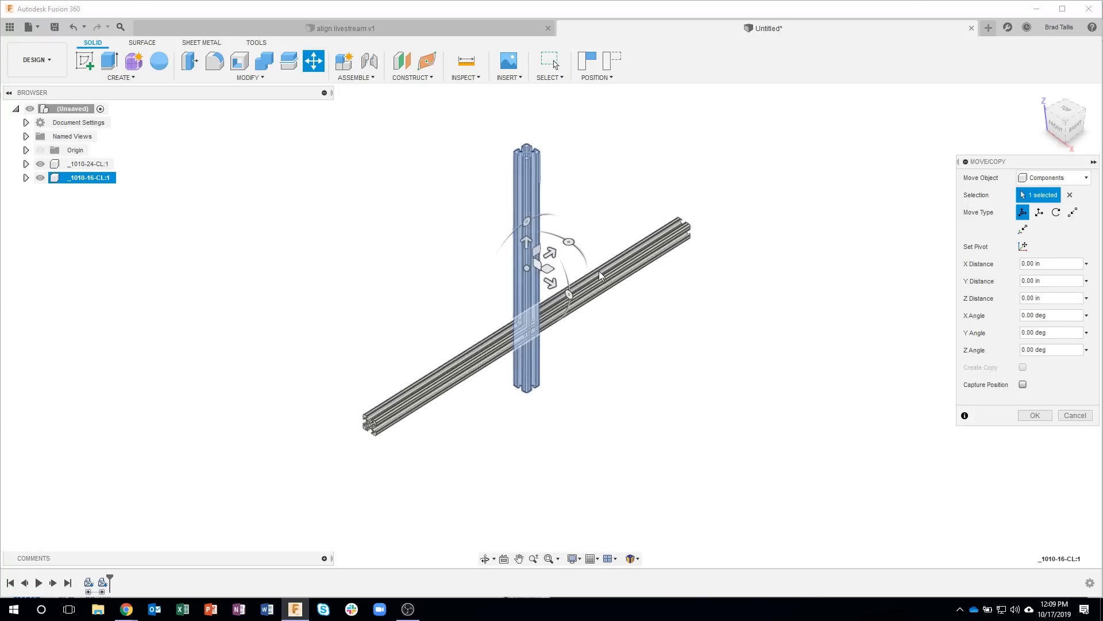
# Step: Rotate the 16-inch profile 90 degrees about X and -90 degrees about Y, and move it perpendicular to the side of the 24-inch profile
pyautogui.moveTo(536, 227); pyautogui.dragTo(470, 302)
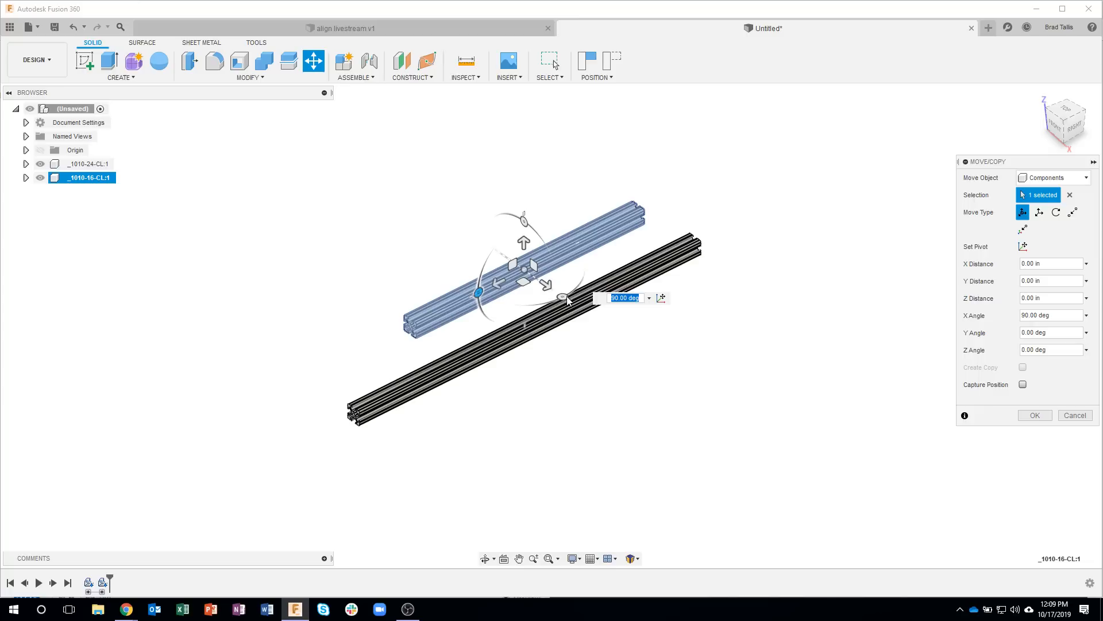
pyautogui.click(562, 299)
pyautogui.moveTo(562, 298); pyautogui.dragTo(471, 297)
pyautogui.keyDown('shift'); pyautogui.moveTo(585, 381); pyautogui.dragTo(570, 293, button='middle'); pyautogui.keyUp('shift')
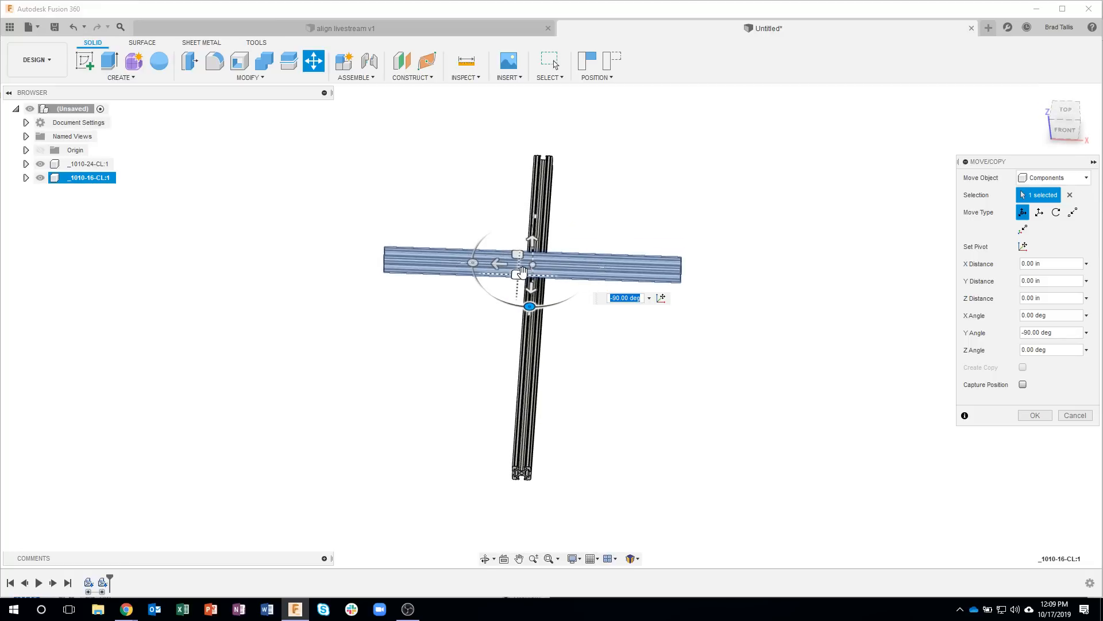
pyautogui.moveTo(517, 273); pyautogui.dragTo(725, 449)
pyautogui.keyDown('shift'); pyautogui.moveTo(725, 450); pyautogui.dragTo(977, 411, button='middle'); pyautogui.keyUp('shift')
pyautogui.click(1034, 415)
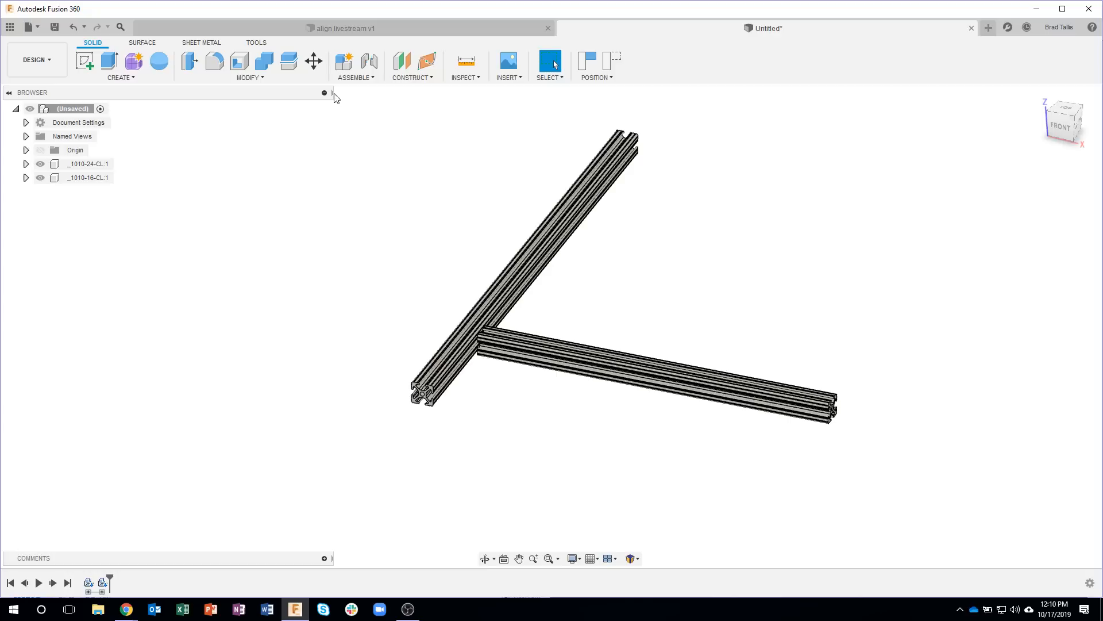
# Step: Move the 24-inch profile about -2.65 in along X away from the 16-inch profile, and capture the components' positions
pyautogui.moveTo(332, 93); pyautogui.dragTo(226, 93)
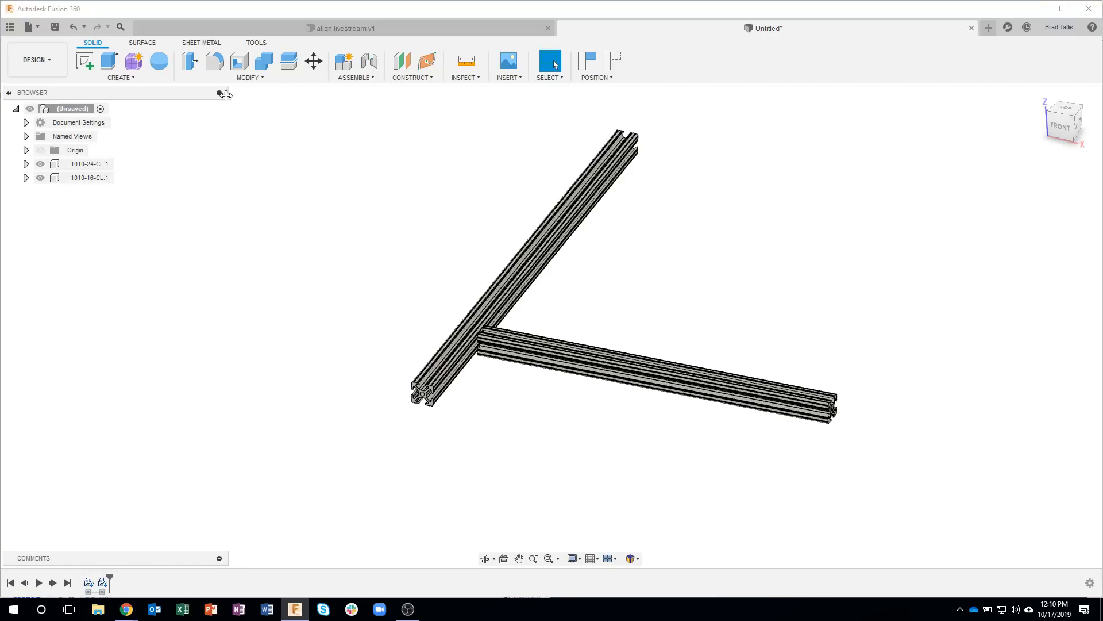
pyautogui.rightClick(85, 165)
pyautogui.click(117, 204)
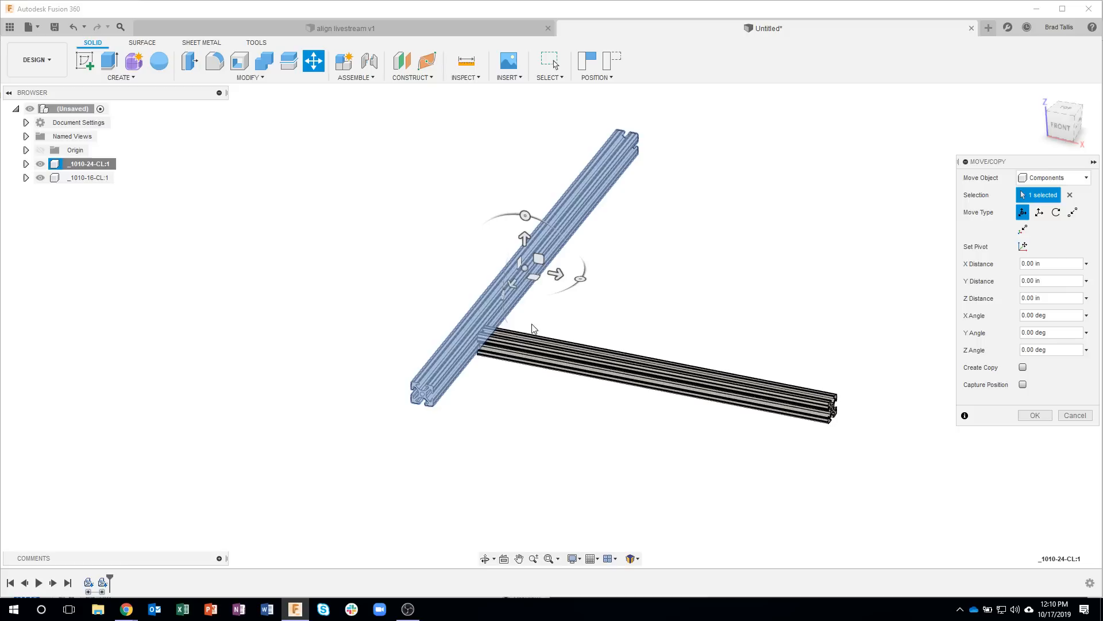
pyautogui.moveTo(553, 276); pyautogui.dragTo(453, 339)
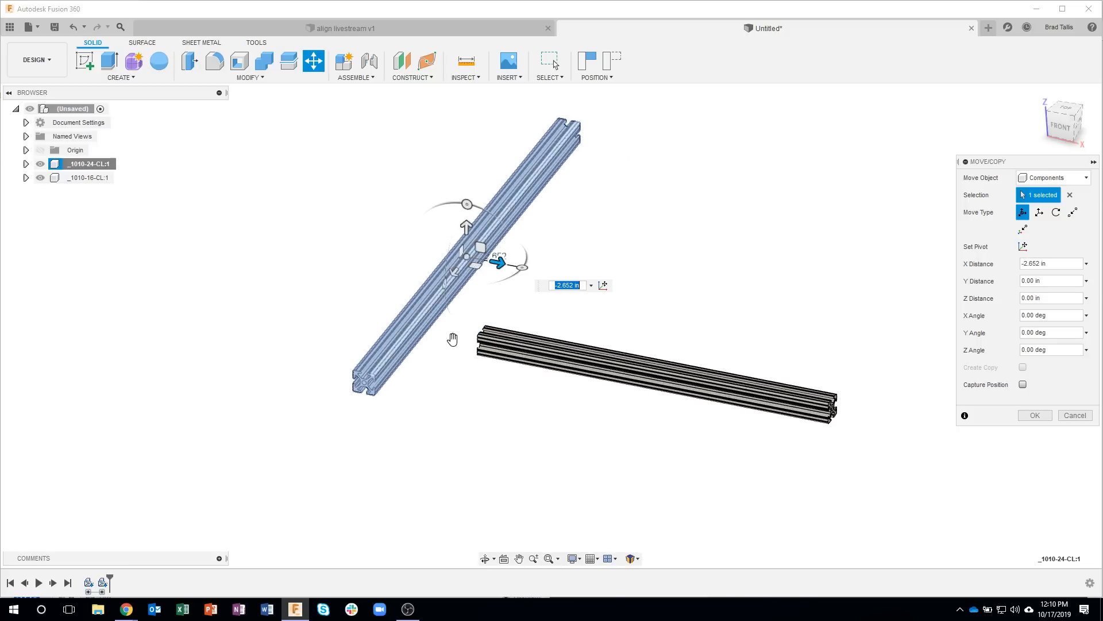
pyautogui.click(1034, 416)
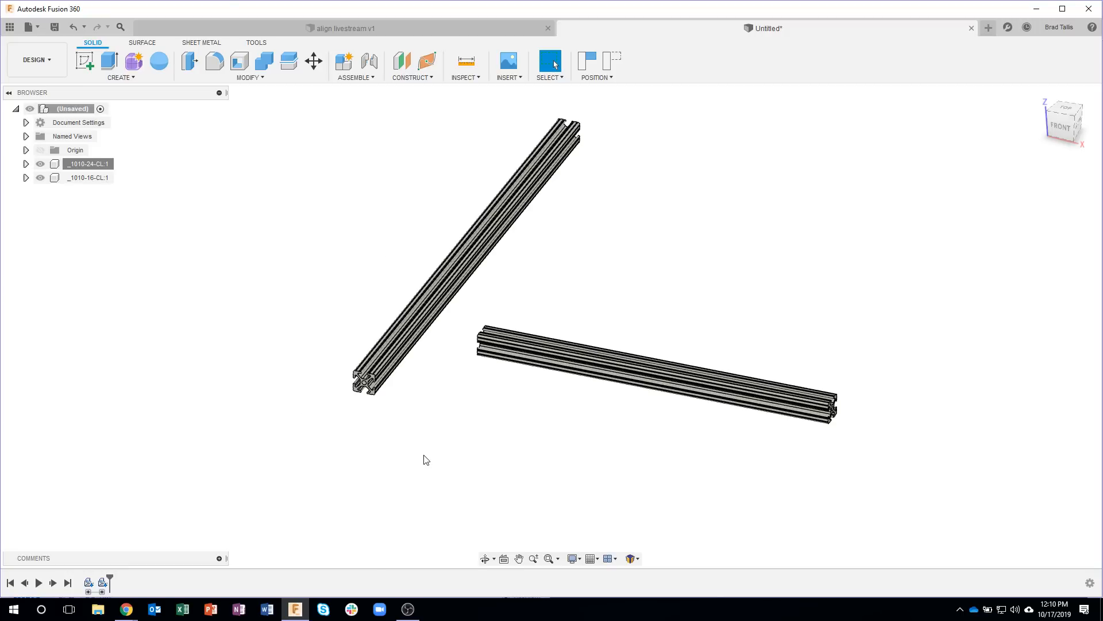
pyautogui.click(598, 55)
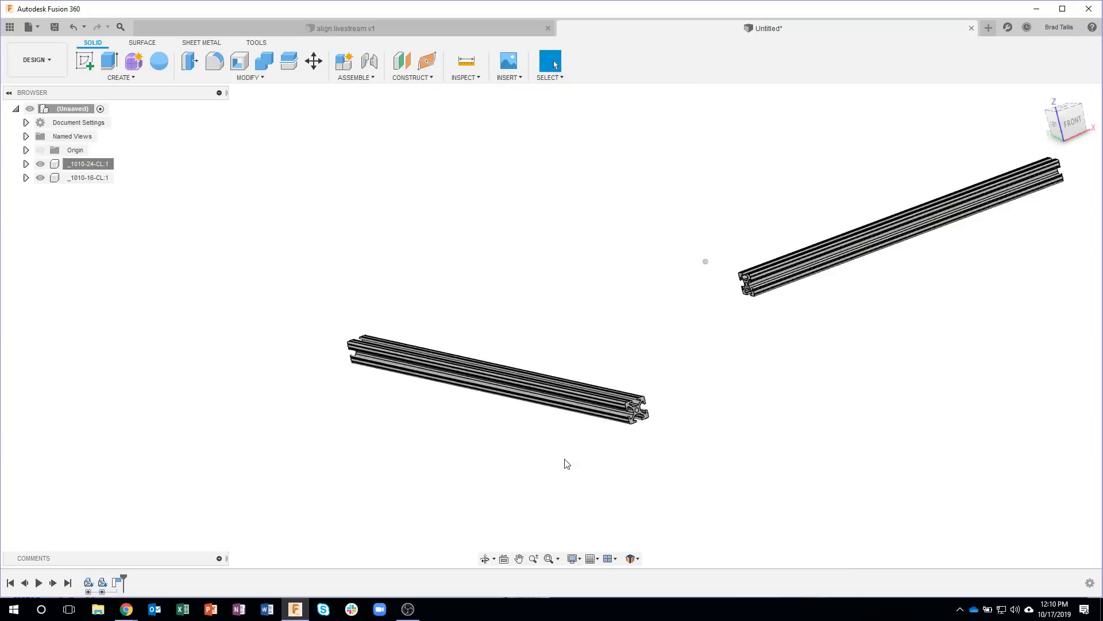
pyautogui.keyDown('shift'); pyautogui.moveTo(542, 438); pyautogui.dragTo(539, 485, button='middle'); pyautogui.keyUp('shift')
pyautogui.scroll(5, 512, 429)
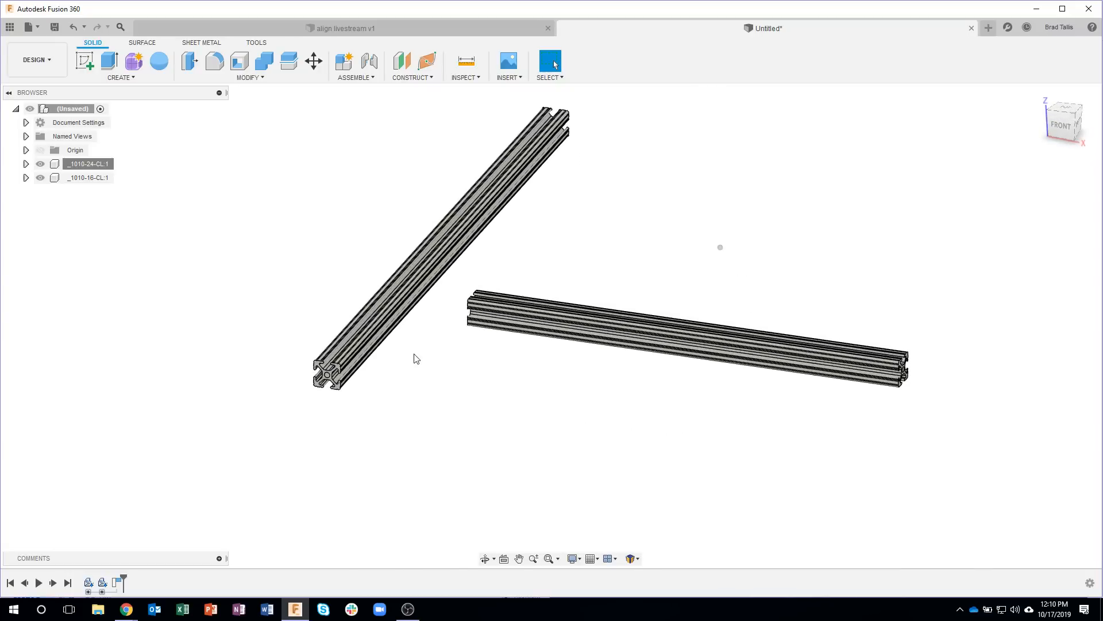
pyautogui.scroll(3, 417, 402)
pyautogui.keyDown('shift'); pyautogui.moveTo(417, 402); pyautogui.dragTo(372, 271, button='middle'); pyautogui.keyUp('shift')
pyautogui.click(371, 62)
pyautogui.keyDown('shift'); pyautogui.moveTo(544, 335); pyautogui.dragTo(578, 270, button='middle'); pyautogui.keyUp('shift')
pyautogui.scroll(5, 580, 233)
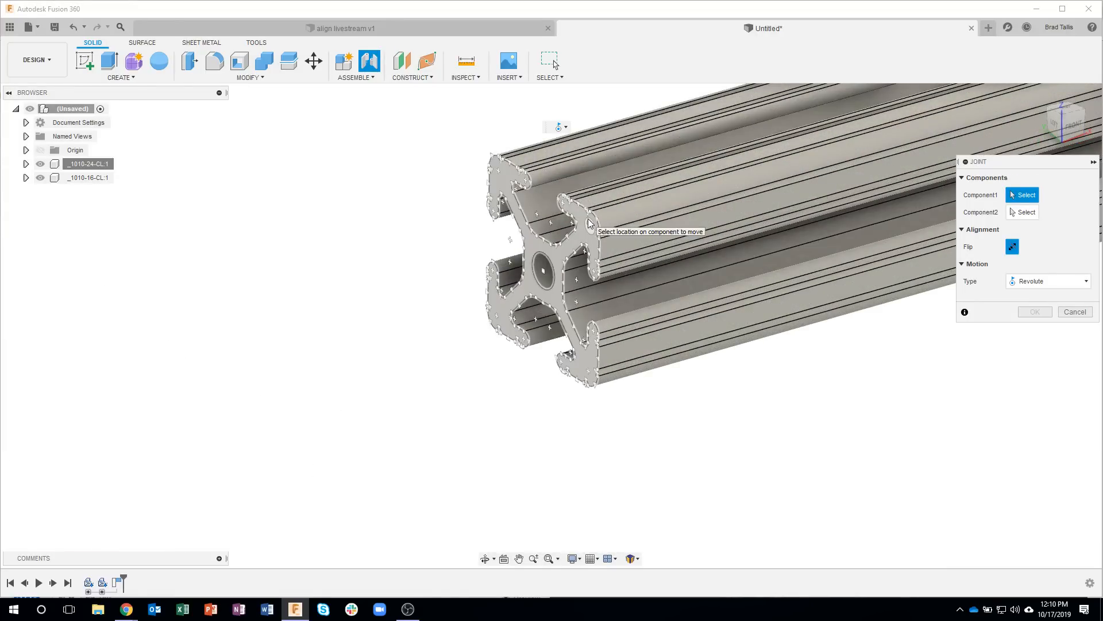
pyautogui.scroll(3, 588, 219)
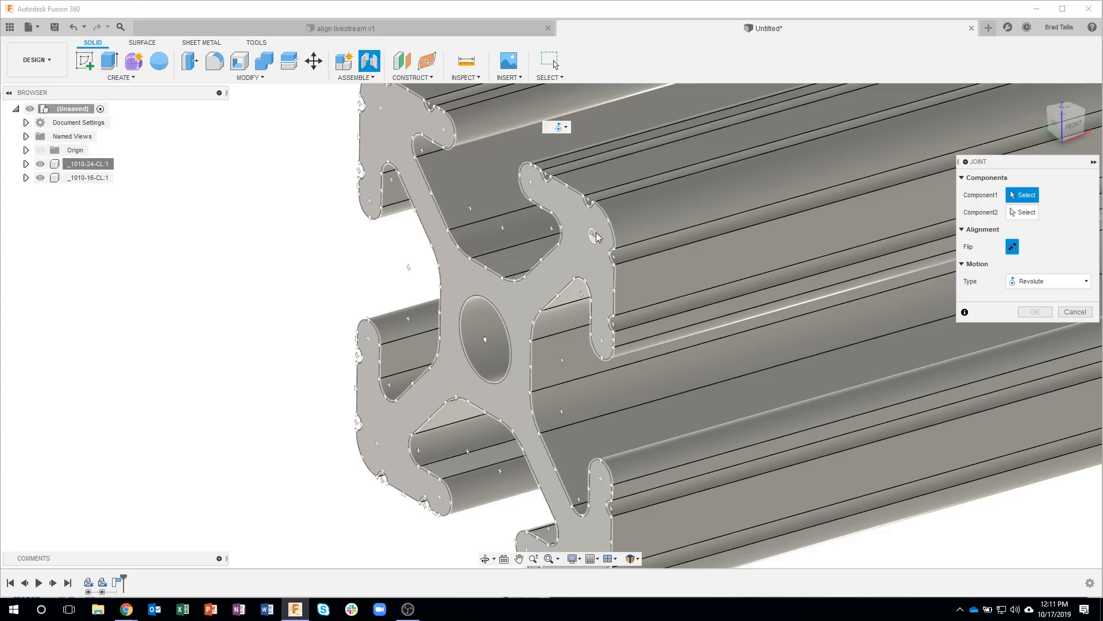
pyautogui.scroll(-5, 235, 345)
pyautogui.moveTo(231, 374); pyautogui.dragTo(363, 410, button='middle')
pyautogui.scroll(-8, 330, 414)
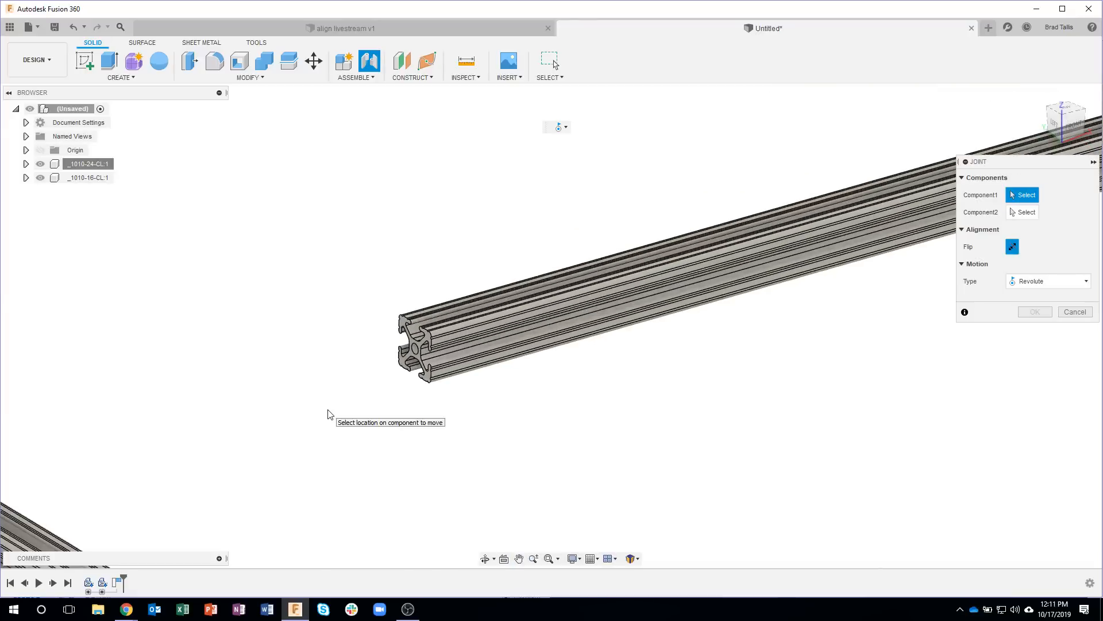
pyautogui.keyDown('shift'); pyautogui.moveTo(218, 471); pyautogui.dragTo(326, 265, button='middle'); pyautogui.keyUp('shift')
pyautogui.scroll(3, 333, 256)
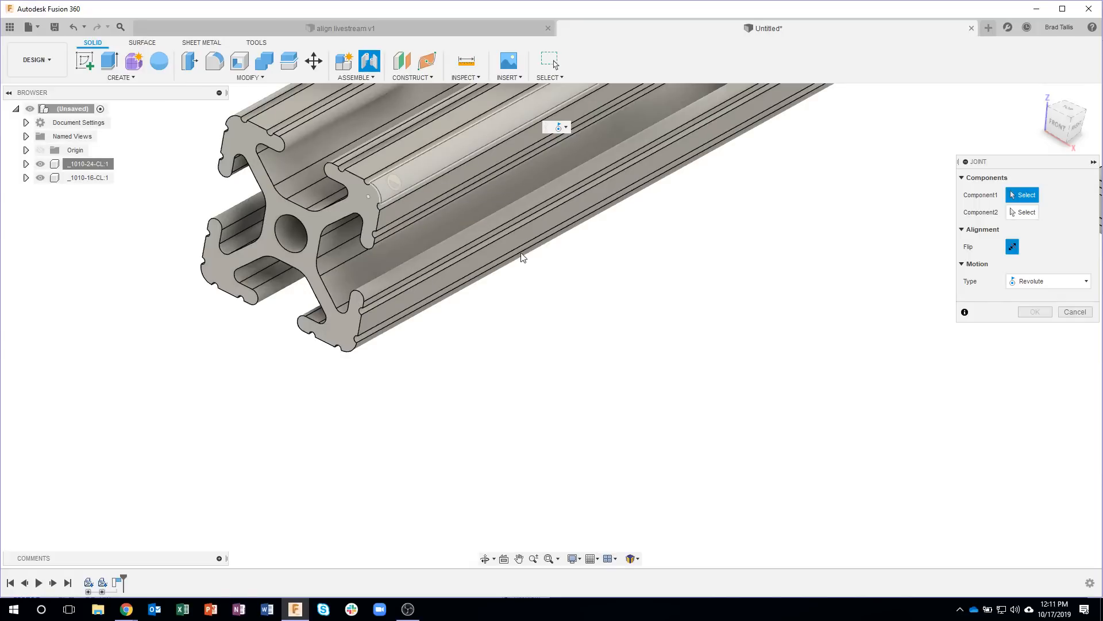
pyautogui.scroll(-5, 552, 320)
pyautogui.keyDown('shift'); pyautogui.moveTo(552, 320); pyautogui.dragTo(620, 346, button='middle'); pyautogui.keyUp('shift')
pyautogui.click(1075, 312)
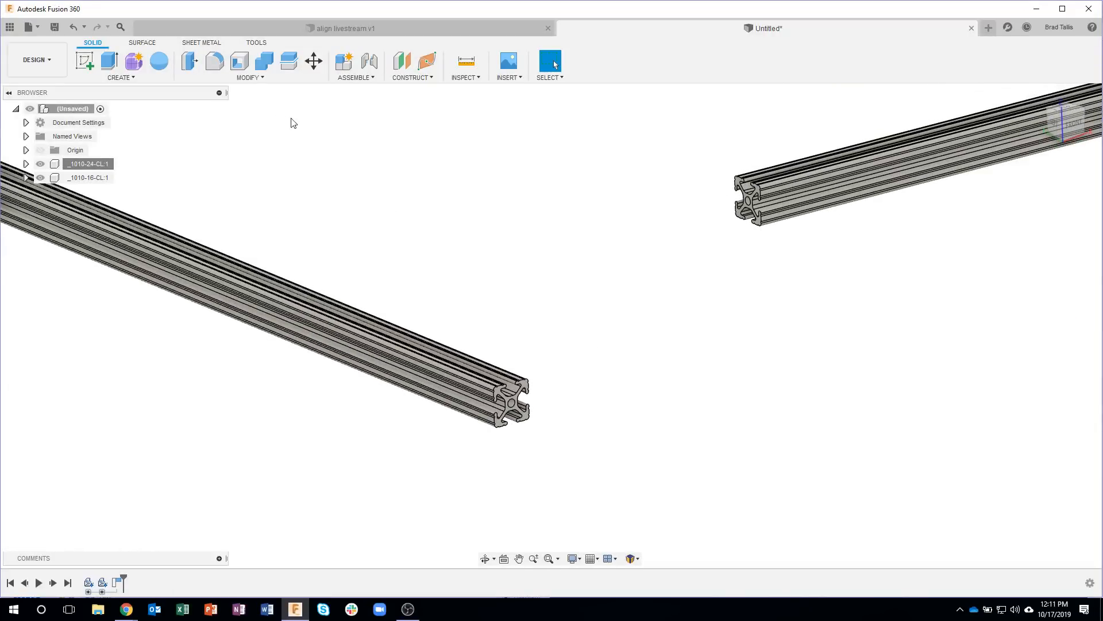
# Step: Align the 16-inch profile's near end face with the side face of the 24-inch profile that faces it
pyautogui.click(245, 78)
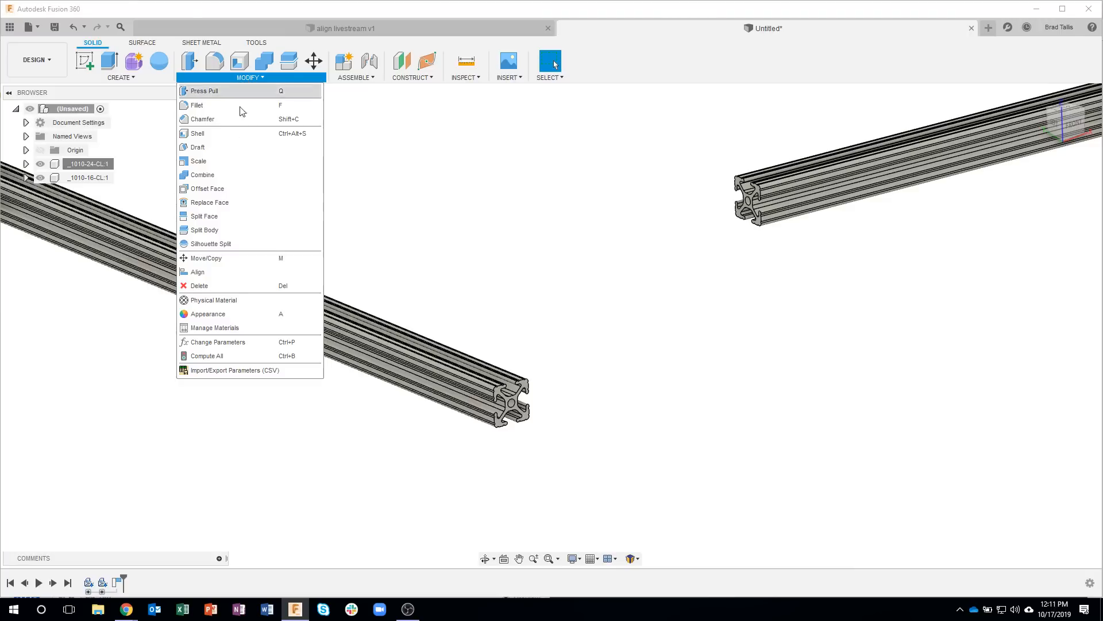
pyautogui.click(219, 278)
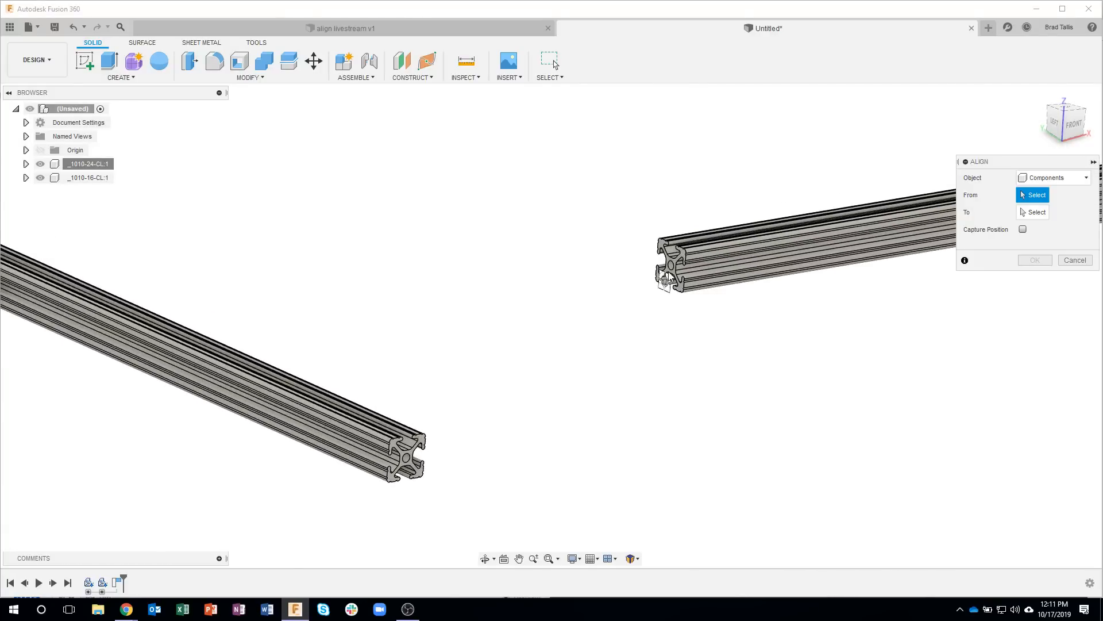
pyautogui.scroll(6, 669, 278)
pyautogui.scroll(4, 683, 249)
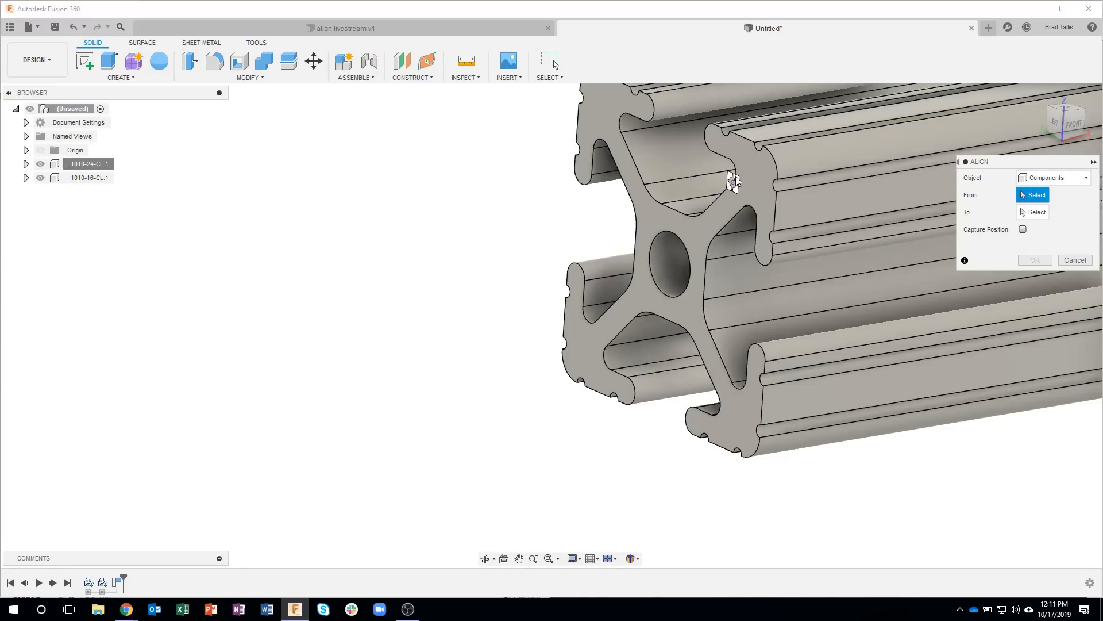
pyautogui.click(695, 229)
pyautogui.scroll(-5, 519, 481)
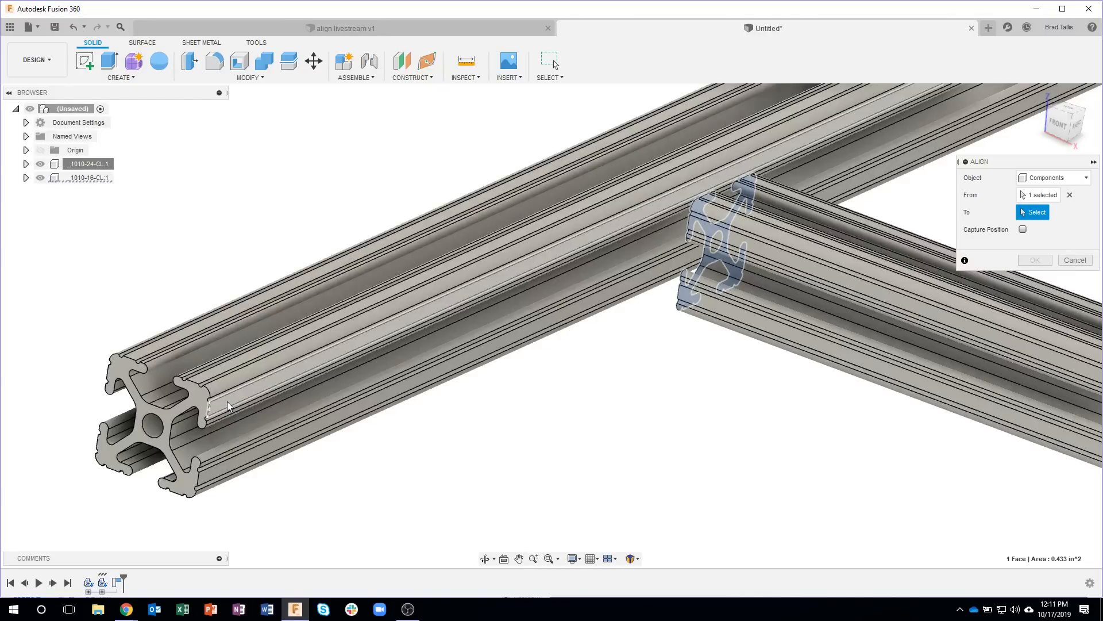
pyautogui.click(228, 406)
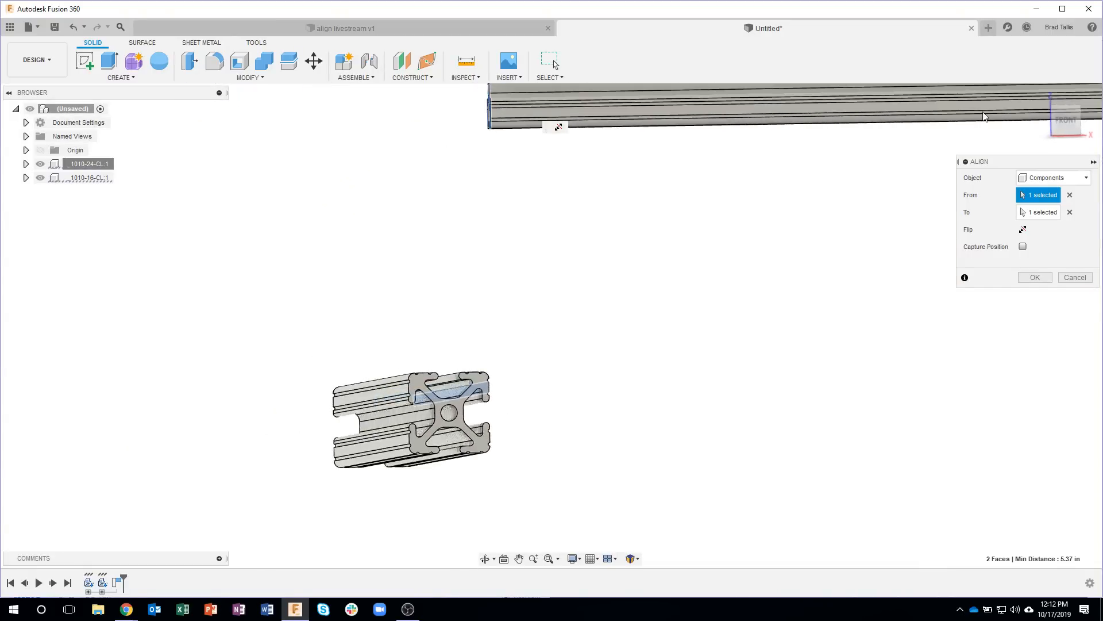
pyautogui.click(1067, 122)
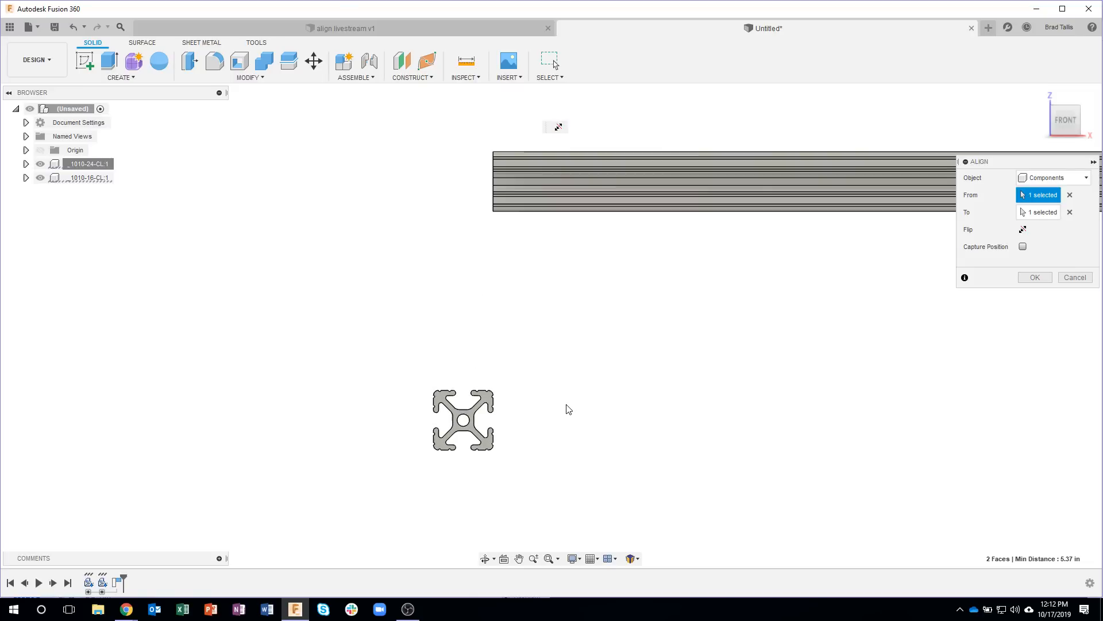
pyautogui.keyDown('shift'); pyautogui.moveTo(566, 409); pyautogui.dragTo(858, 347, button='middle'); pyautogui.keyUp('shift')
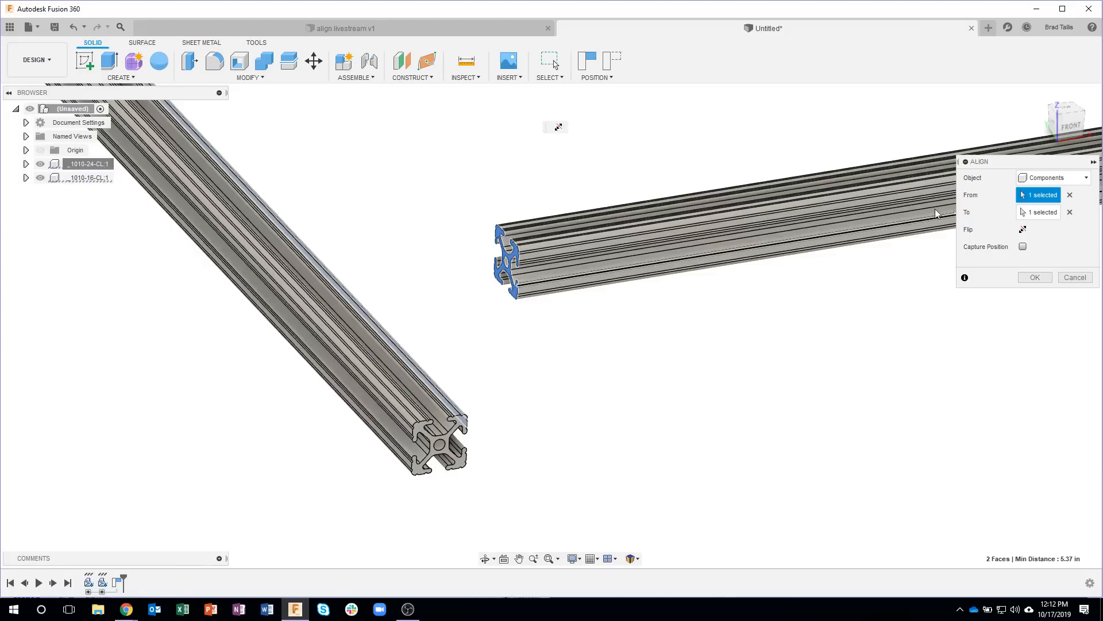
# Step: Align the upper face of the 16-inch profile with the upper face of the 24-inch profile
pyautogui.scroll(2, 518, 245)
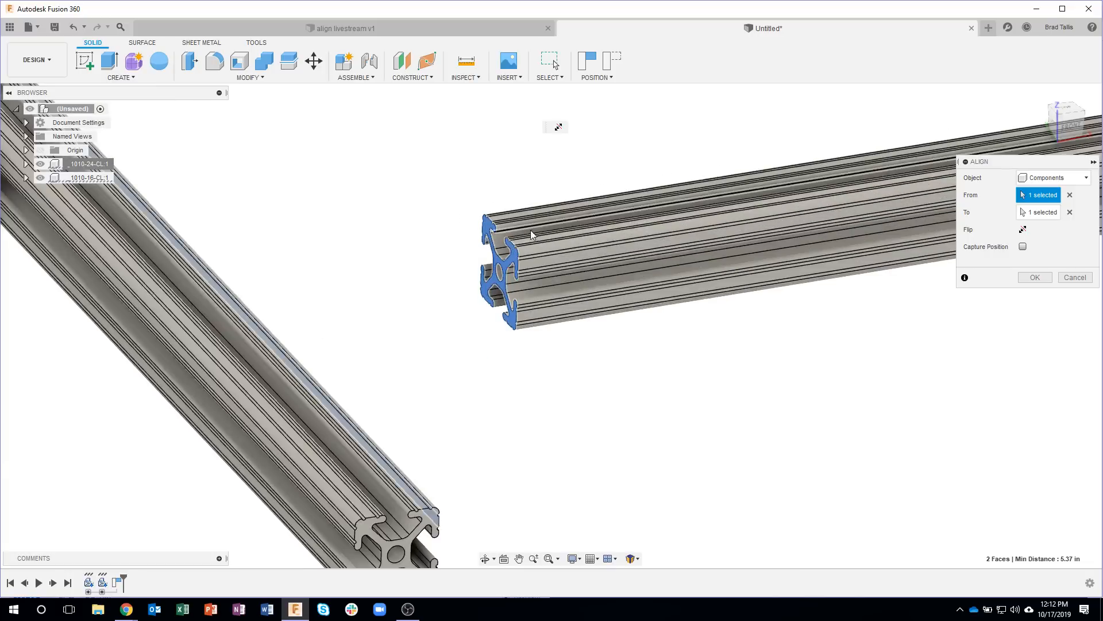
pyautogui.scroll(3, 520, 246)
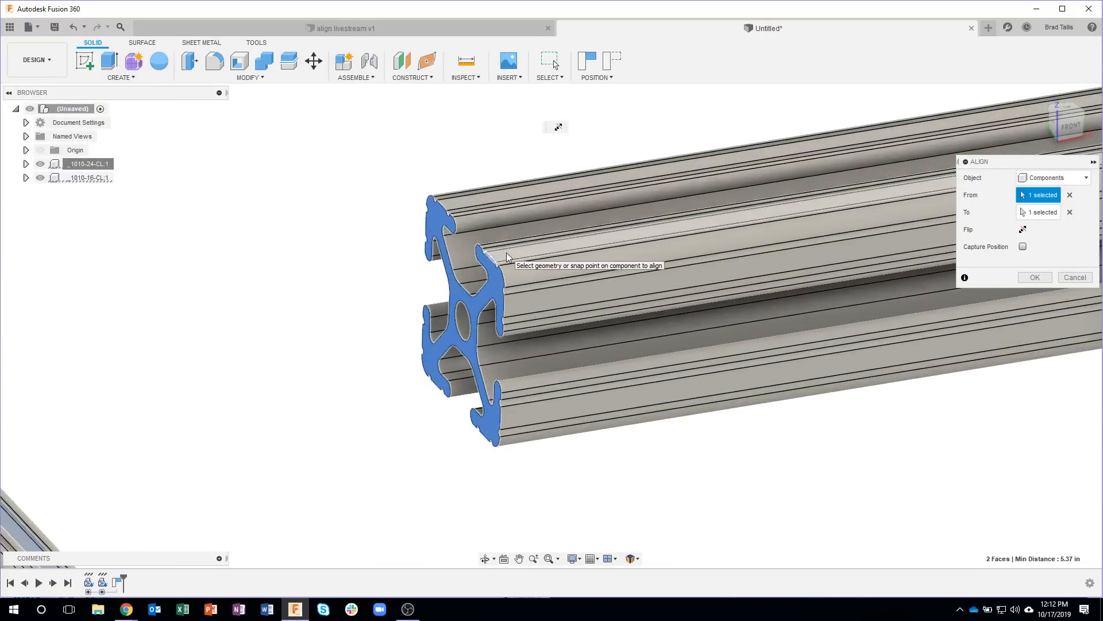
pyautogui.click(506, 253)
pyautogui.scroll(-3, 409, 460)
pyautogui.moveTo(409, 460); pyautogui.dragTo(461, 242, button='middle')
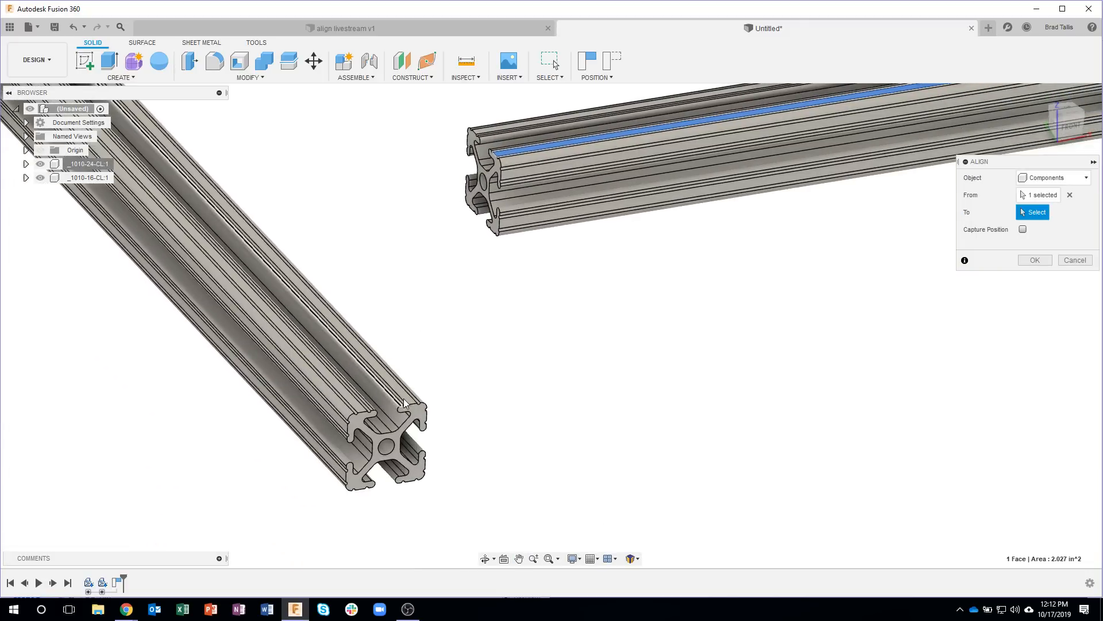
pyautogui.click(407, 398)
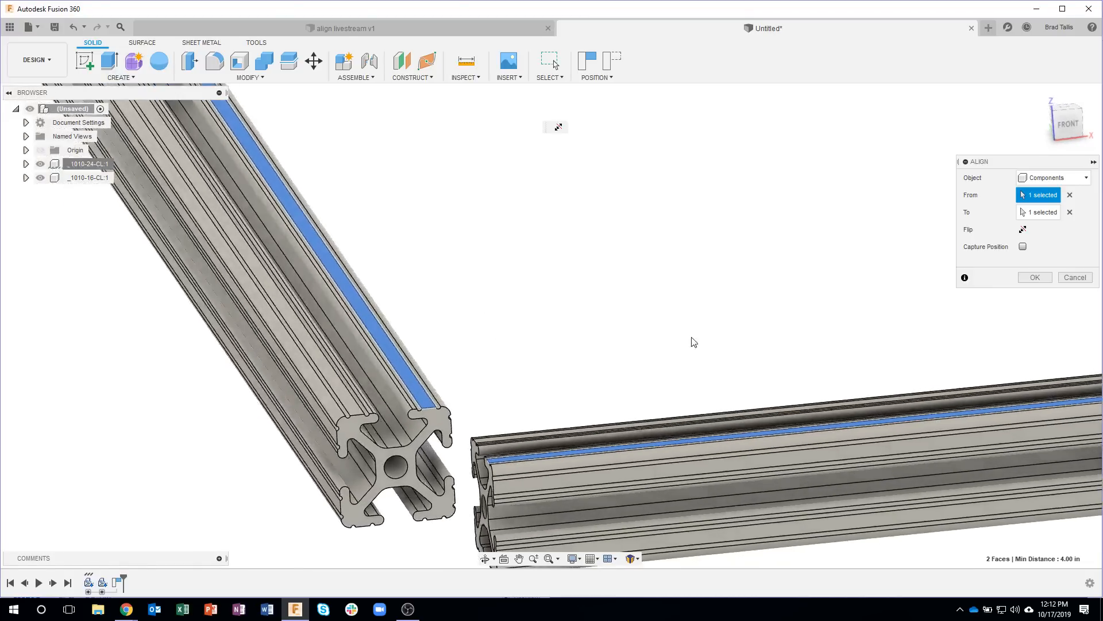
pyautogui.click(1067, 125)
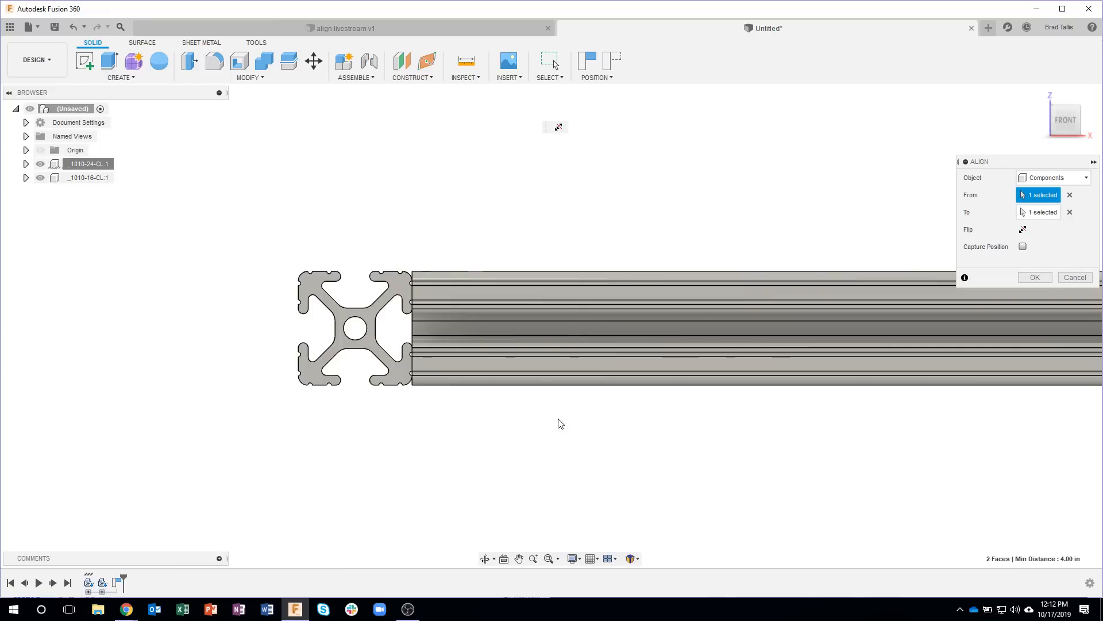
pyautogui.keyDown('shift'); pyautogui.moveTo(546, 426); pyautogui.dragTo(503, 419, button='middle'); pyautogui.keyUp('shift')
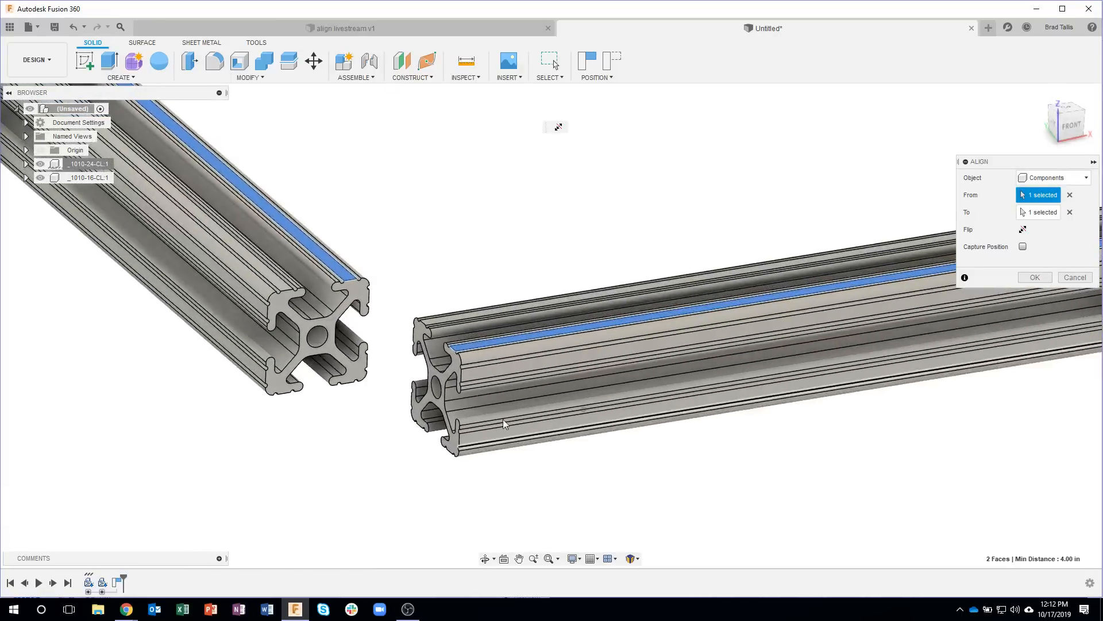
# Step: Align the front side face of the 16-inch profile with the front end face of the 24-inch profile, and finish the alignment
pyautogui.click(478, 373)
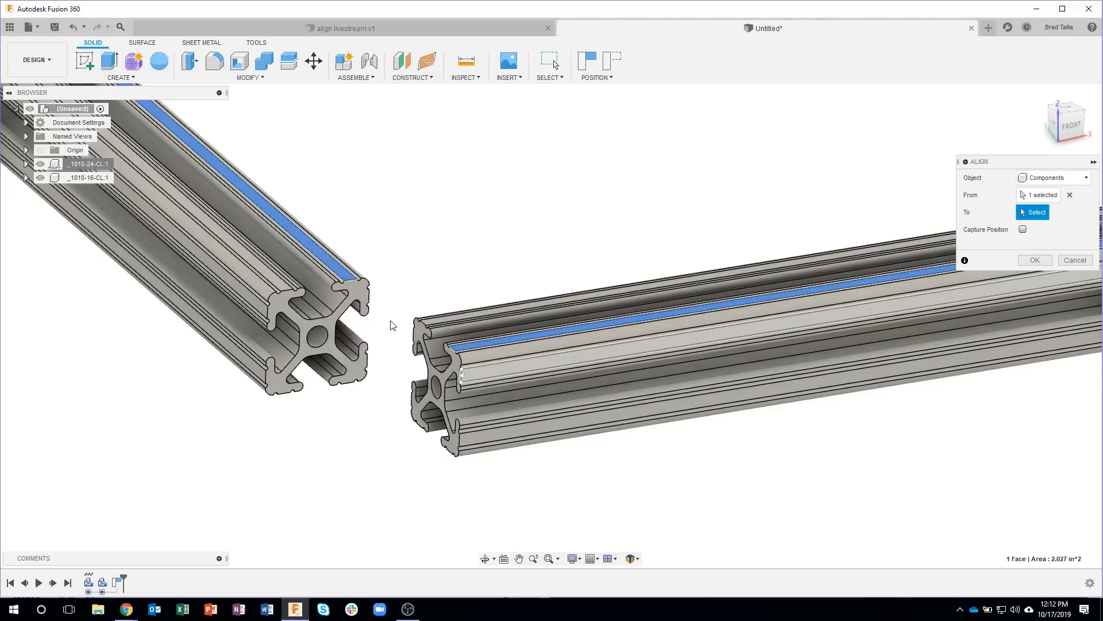
pyautogui.click(358, 291)
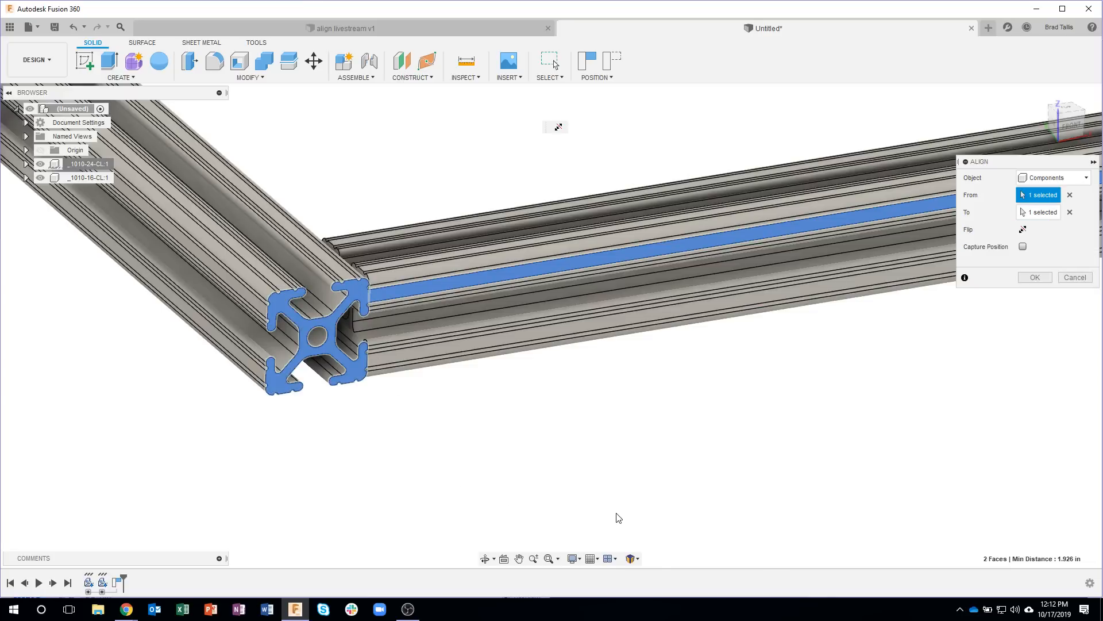
pyautogui.moveTo(476, 422)
pyautogui.keyDown('shift'); pyautogui.mouseDown(button='middle')
pyautogui.moveTo(464, 453)
pyautogui.moveTo(594, 401)
pyautogui.moveTo(543, 477)
pyautogui.mouseUp(button='middle'); pyautogui.keyUp('shift')
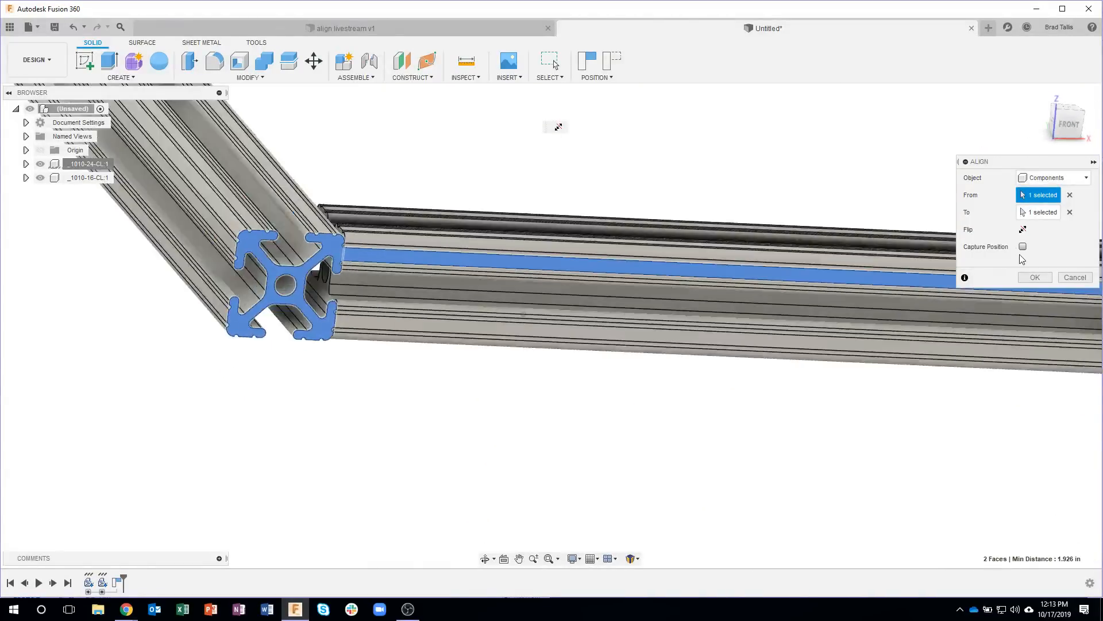
pyautogui.click(1032, 279)
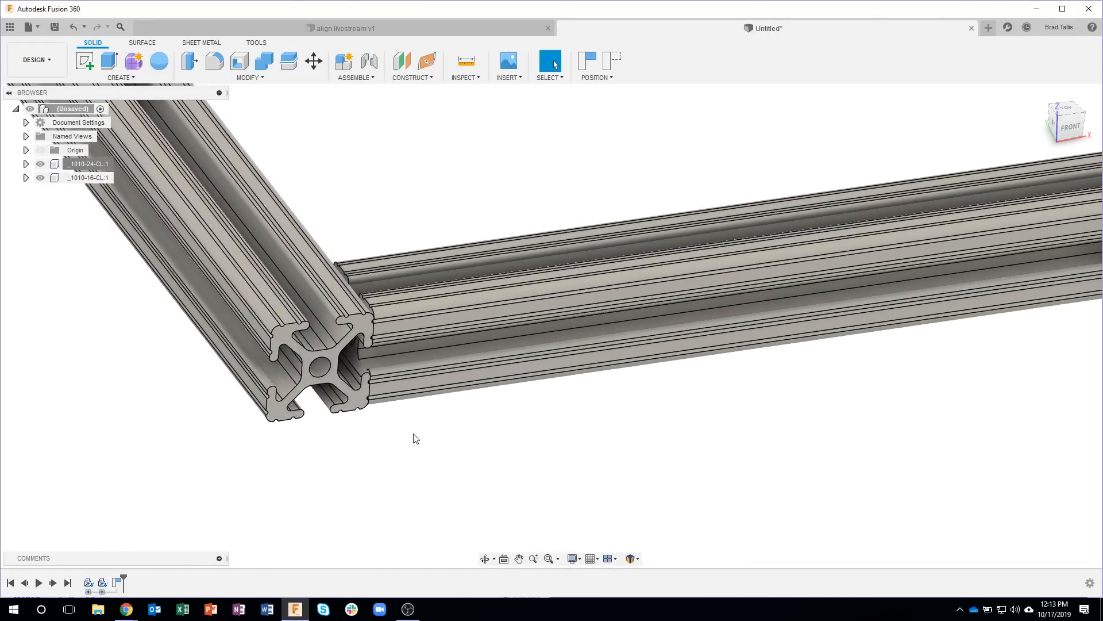
# Step: Examine the corner where the 16-inch and 24-inch profiles meet, up close and from the opposite side
pyautogui.scroll(5, 347, 277)
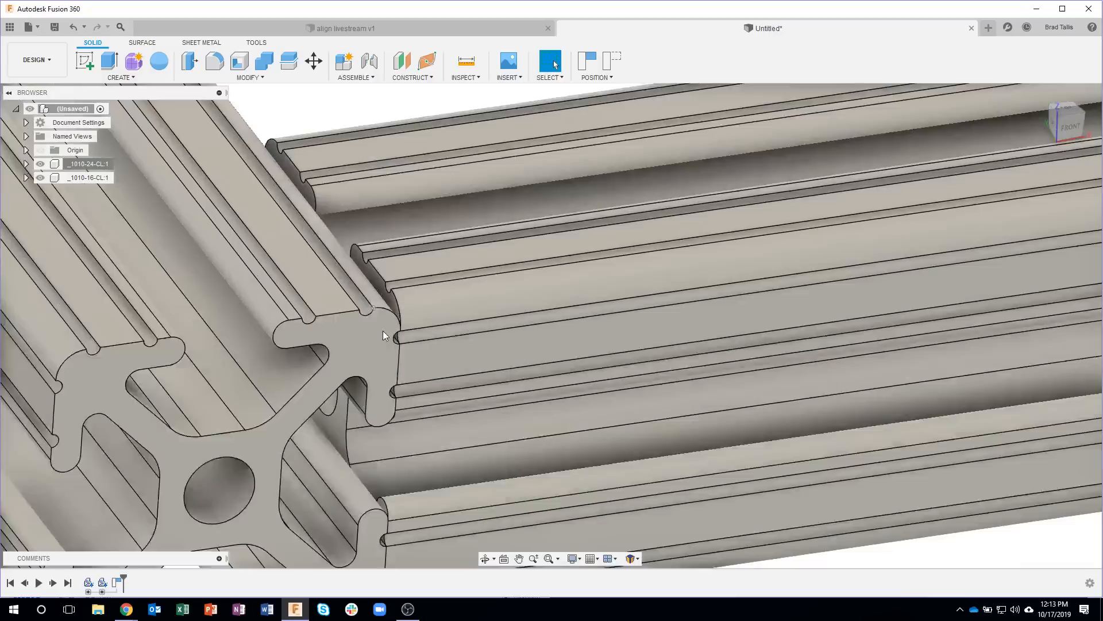
pyautogui.scroll(2, 381, 324)
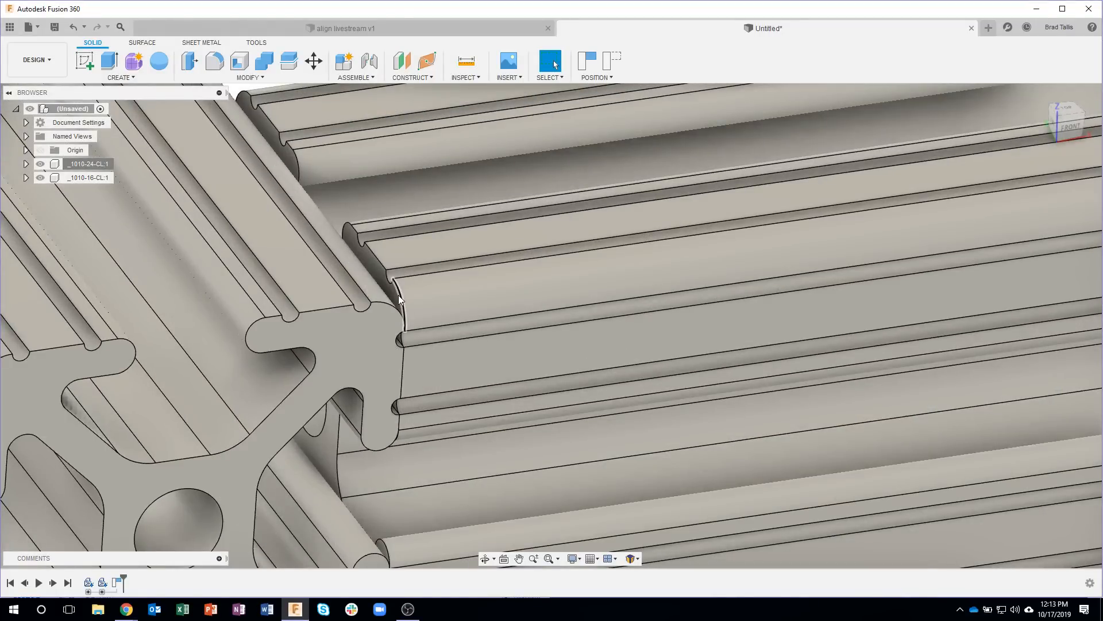
pyautogui.scroll(-5, 488, 365)
pyautogui.scroll(-2, 677, 488)
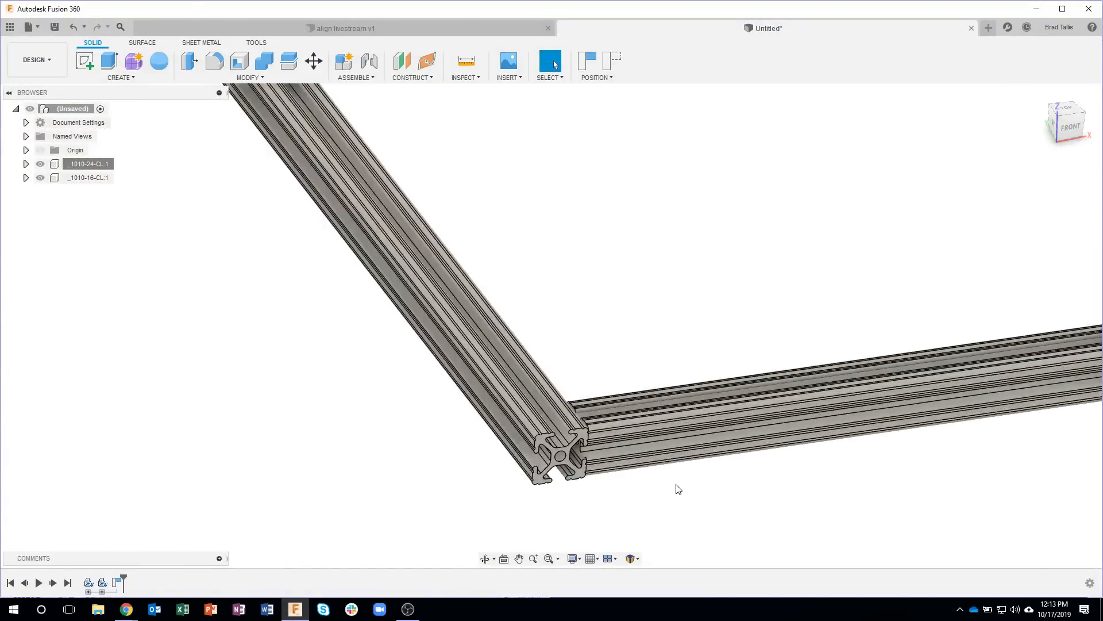
pyautogui.scroll(-3, 611, 246)
pyautogui.scroll(-2, 645, 354)
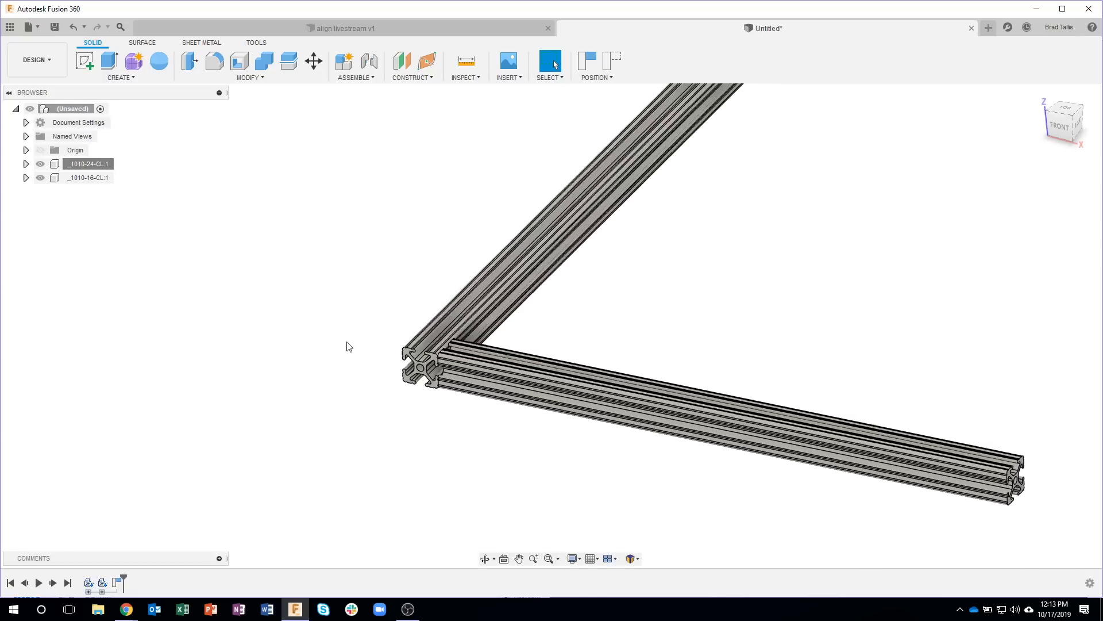
pyautogui.scroll(1, 299, 228)
# Step: Switch to the 80/20 catalog in the browser, go back to the inch product categories, and open the joining plates
pyautogui.moveTo(127, 609)
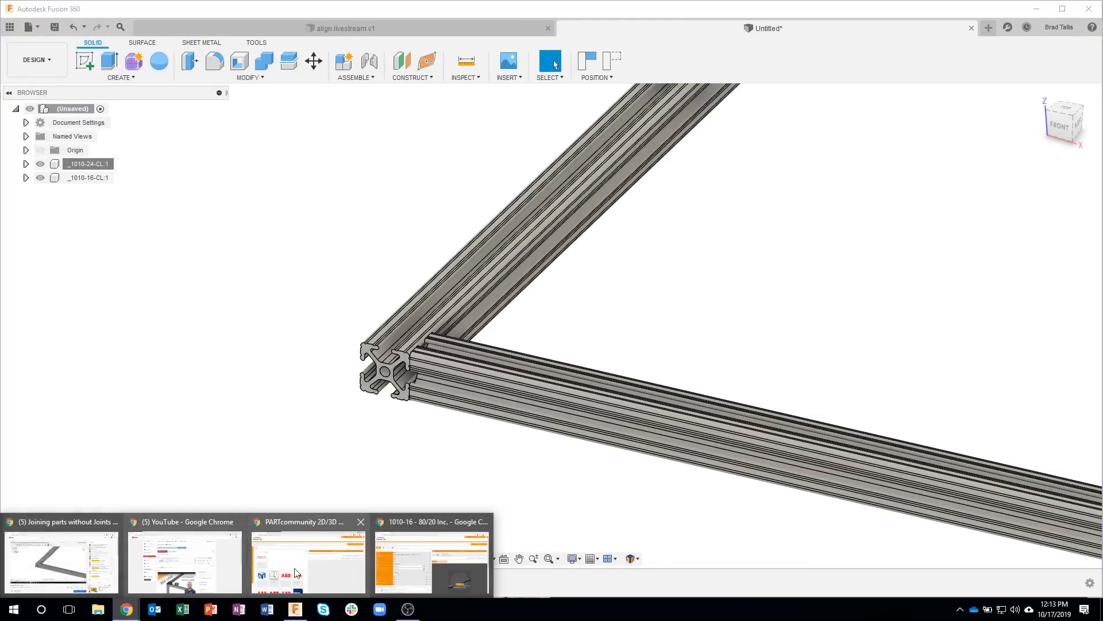
pyautogui.click(387, 564)
pyautogui.click(48, 155)
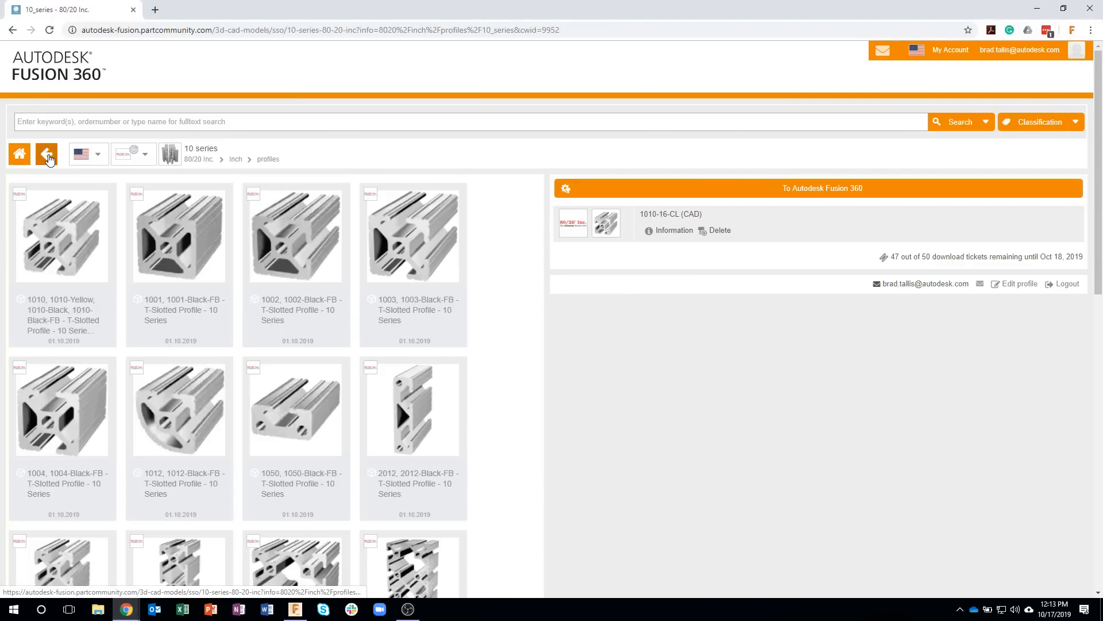
pyautogui.click(48, 156)
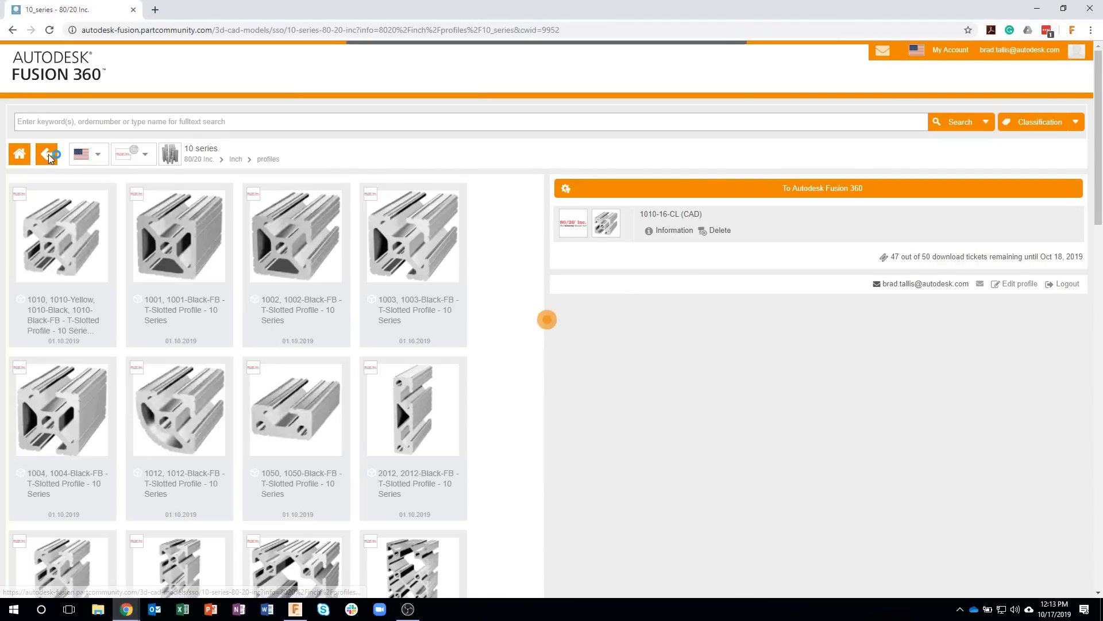
pyautogui.click(48, 155)
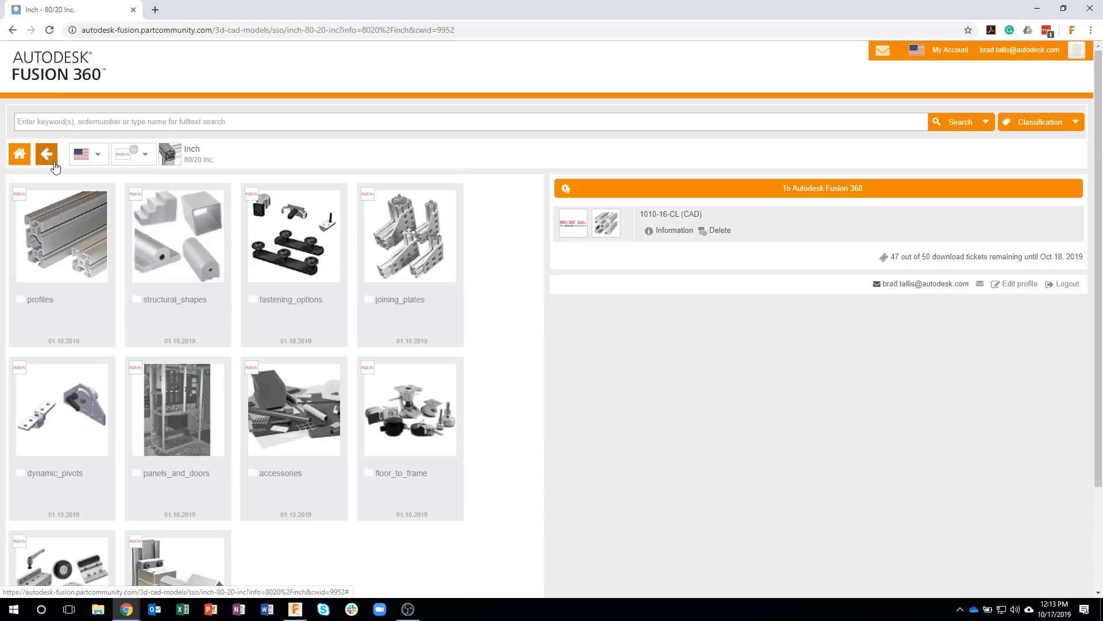
pyautogui.click(419, 245)
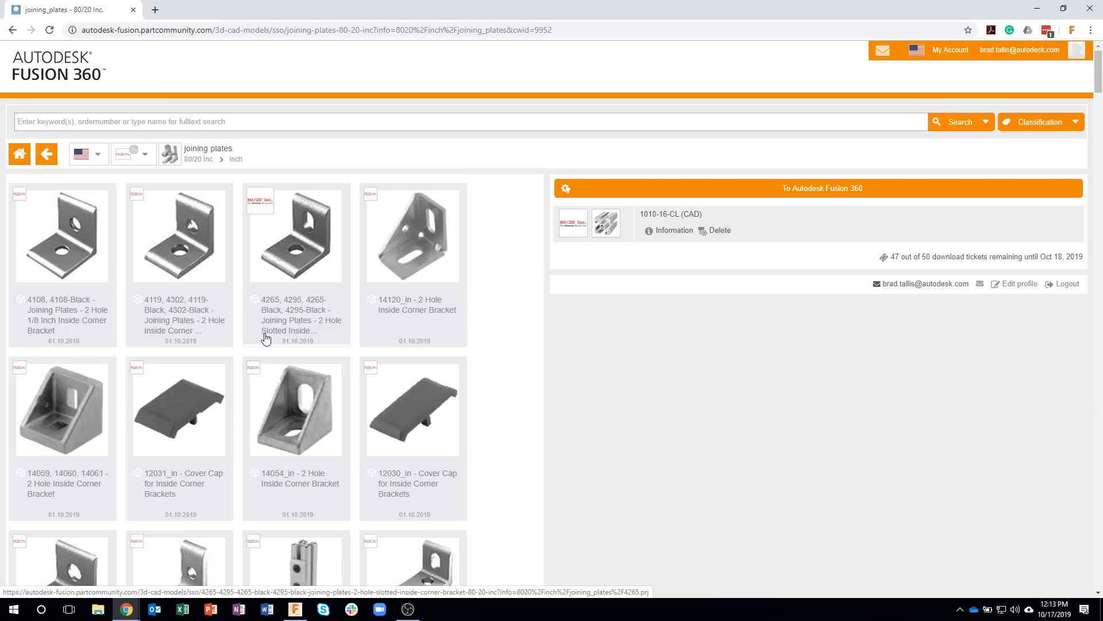
# Step: Browse the joining plates and open the 4151 series 5 Hole 90 deg Joining Plate
pyautogui.scroll(-8, 264, 338)
pyautogui.scroll(-1, 265, 334)
pyautogui.scroll(-2, 391, 362)
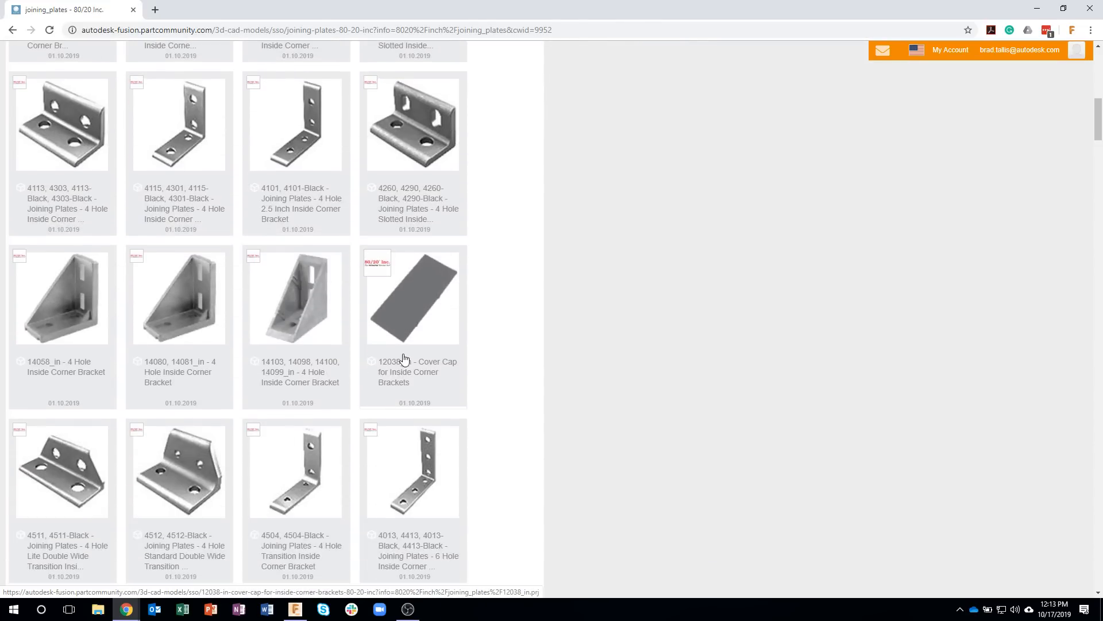
pyautogui.scroll(-6, 382, 358)
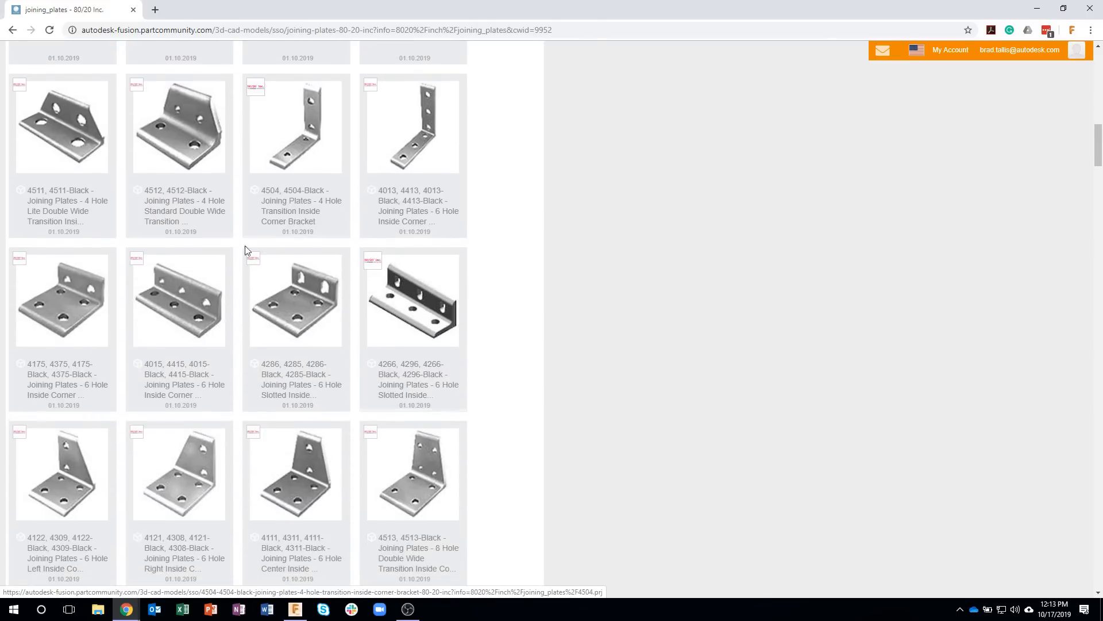
pyautogui.scroll(-10, 398, 339)
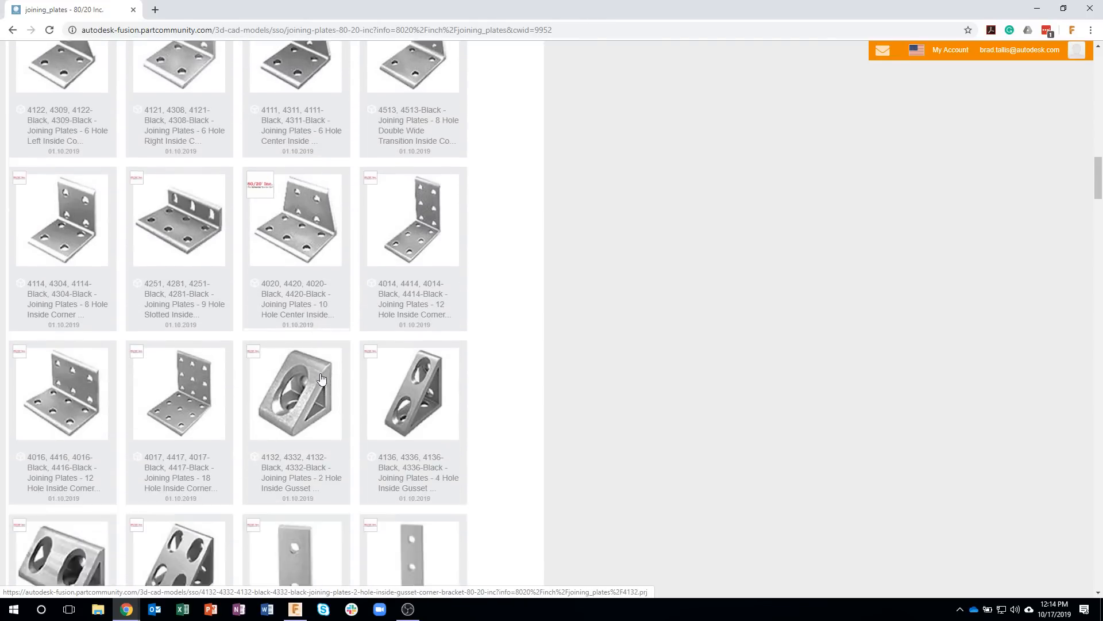
pyautogui.scroll(-2, 321, 380)
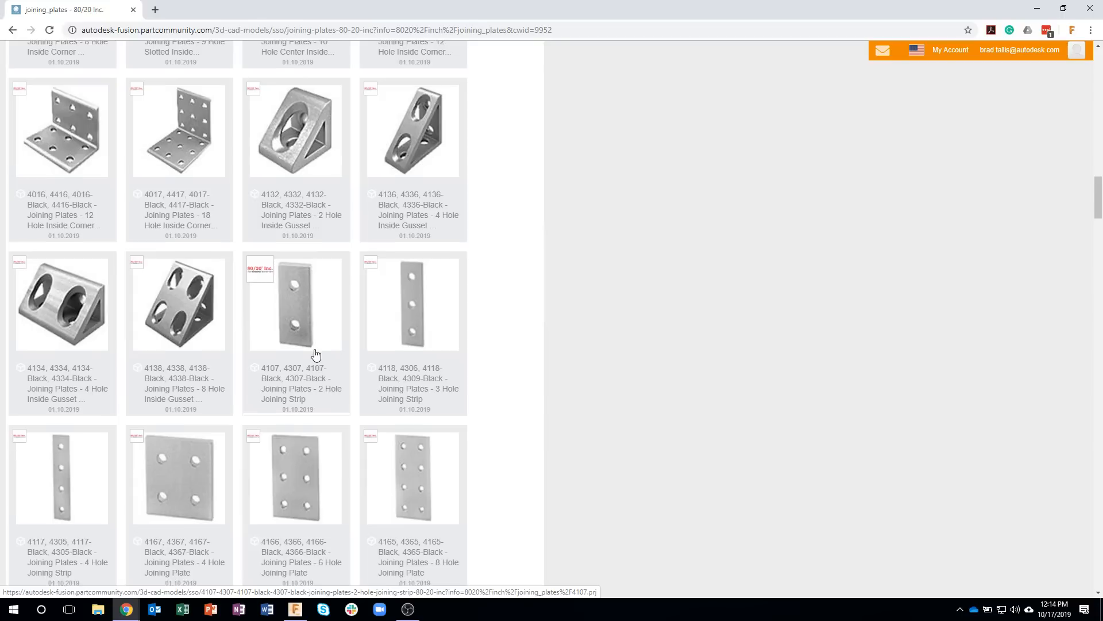
pyautogui.scroll(-6, 315, 357)
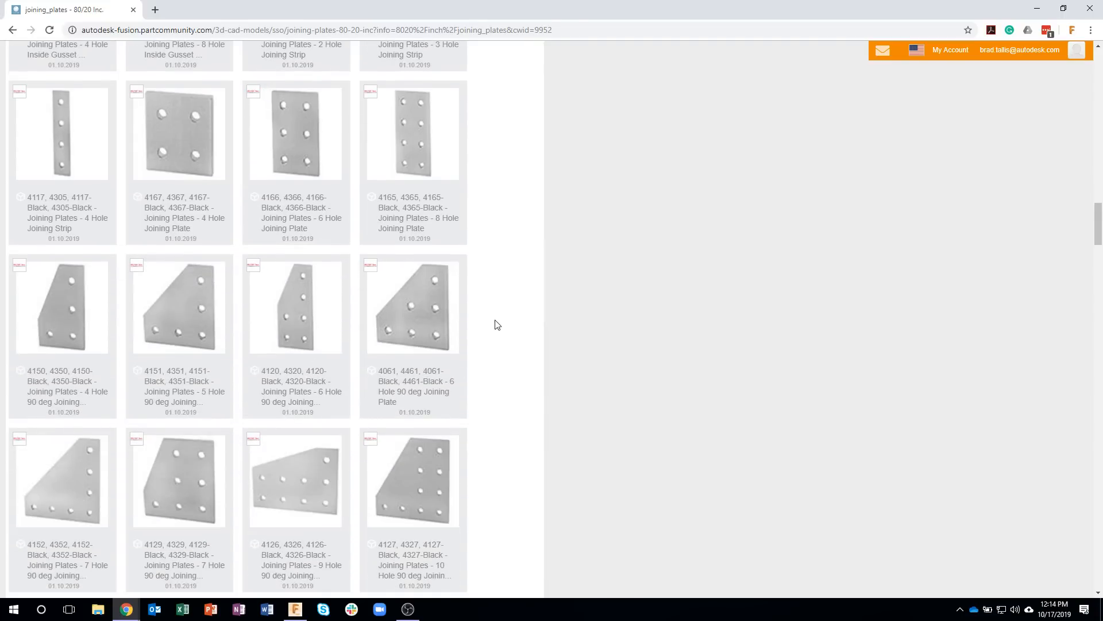
pyautogui.scroll(2, 438, 376)
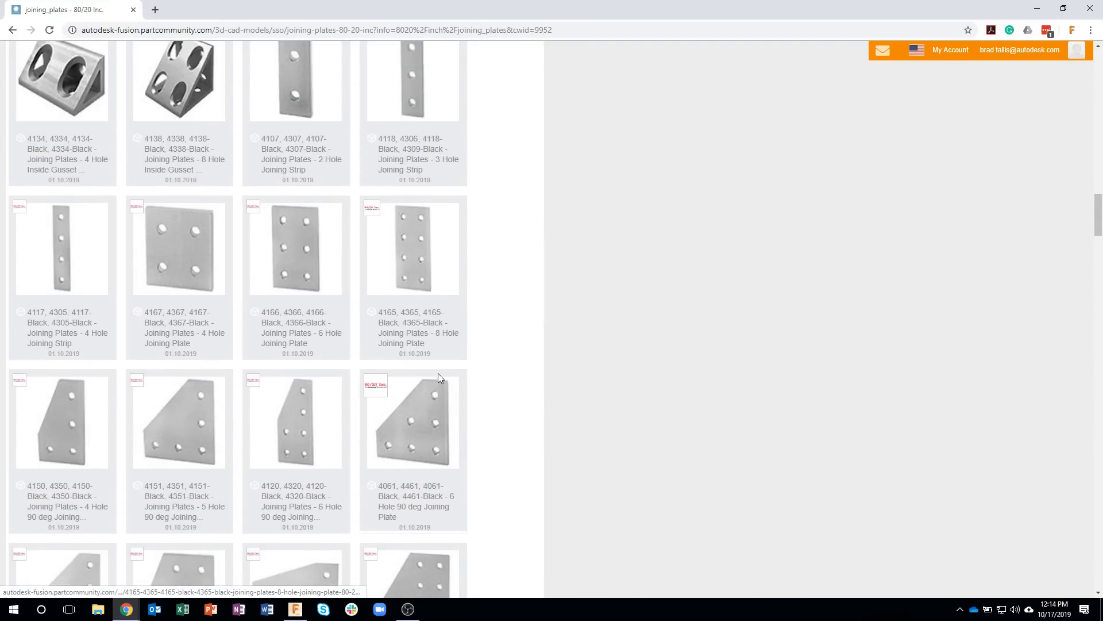
pyautogui.click(185, 418)
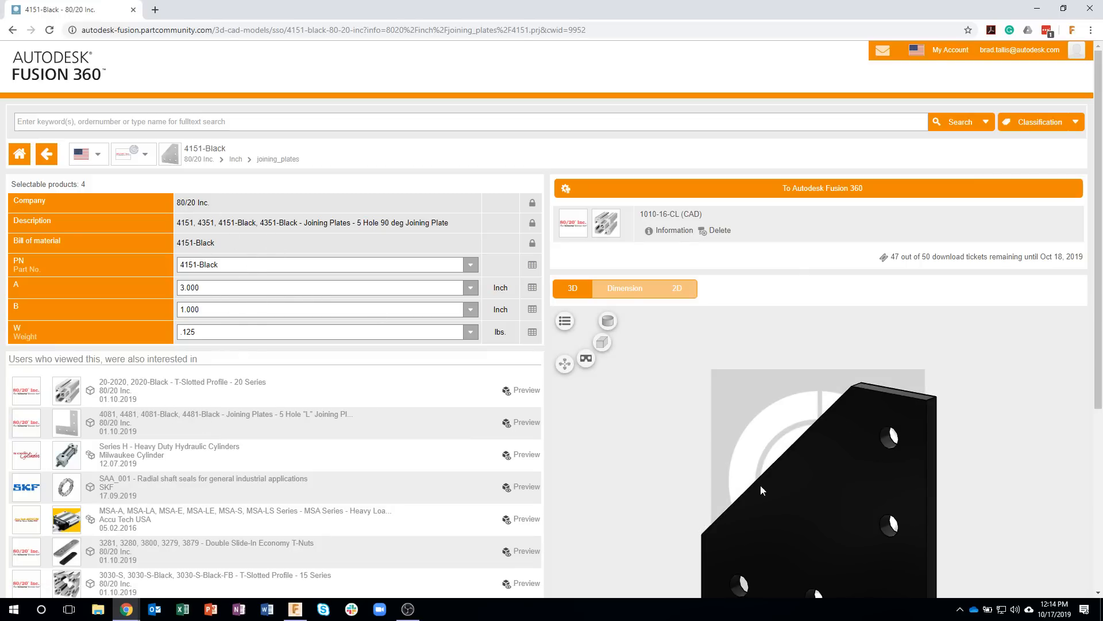
# Step: Inspect the 3D preview of the 4151-Black joining plate and send the part to Autodesk Fusion 360
pyautogui.moveTo(743, 450); pyautogui.dragTo(728, 385)
pyautogui.moveTo(1098, 293)
pyautogui.mouseDown()
pyautogui.moveTo(1097, 319)
pyautogui.moveTo(1097, 310)
pyautogui.mouseUp()
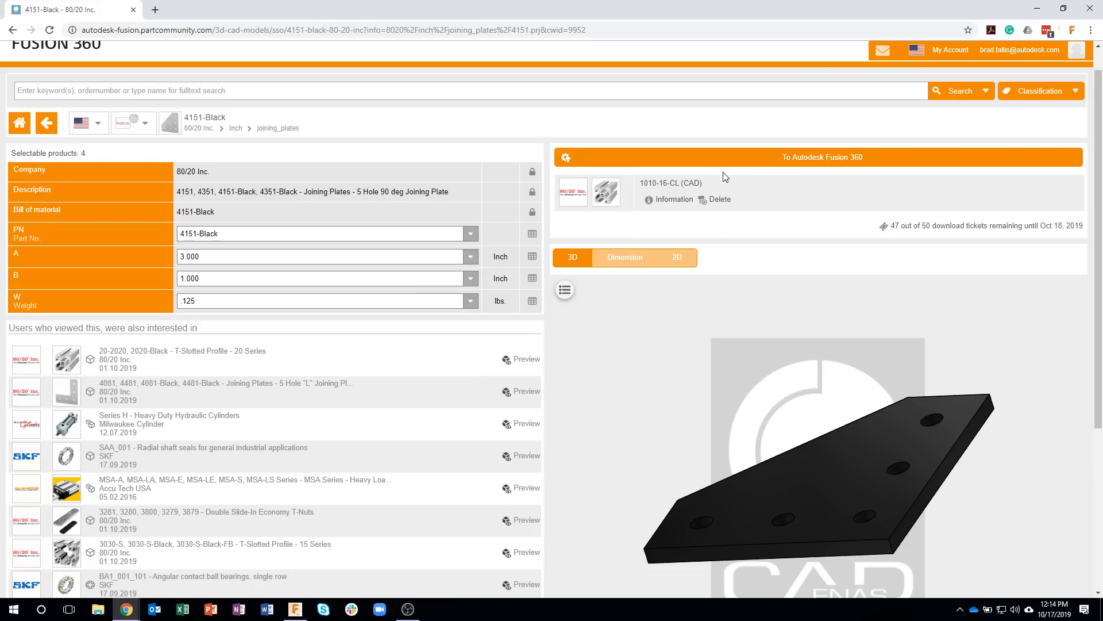
pyautogui.click(703, 160)
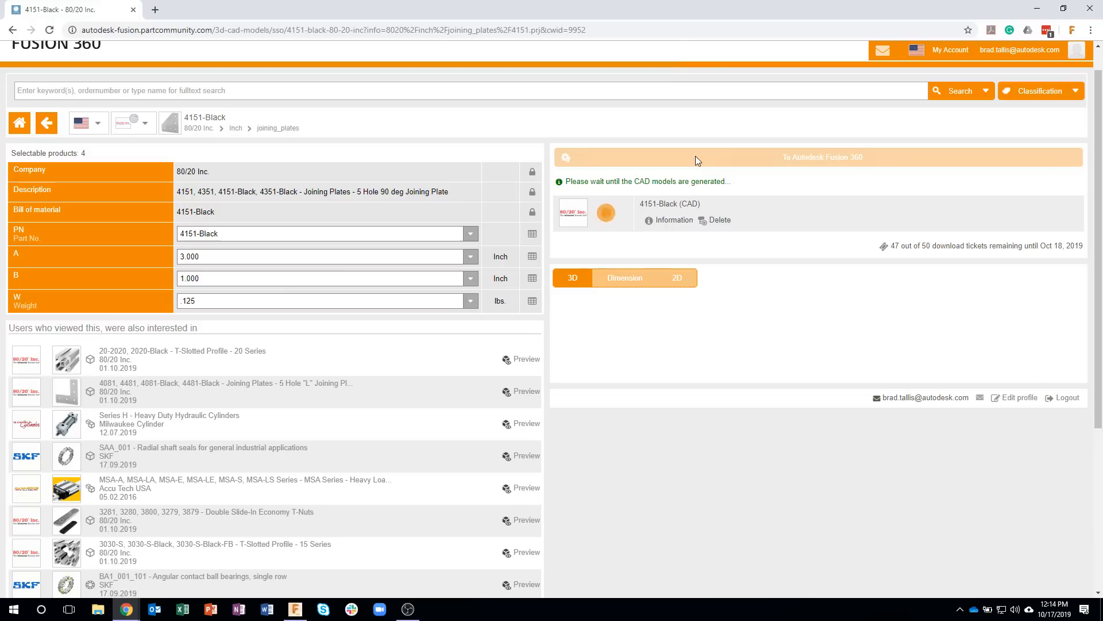
pyautogui.click(592, 84)
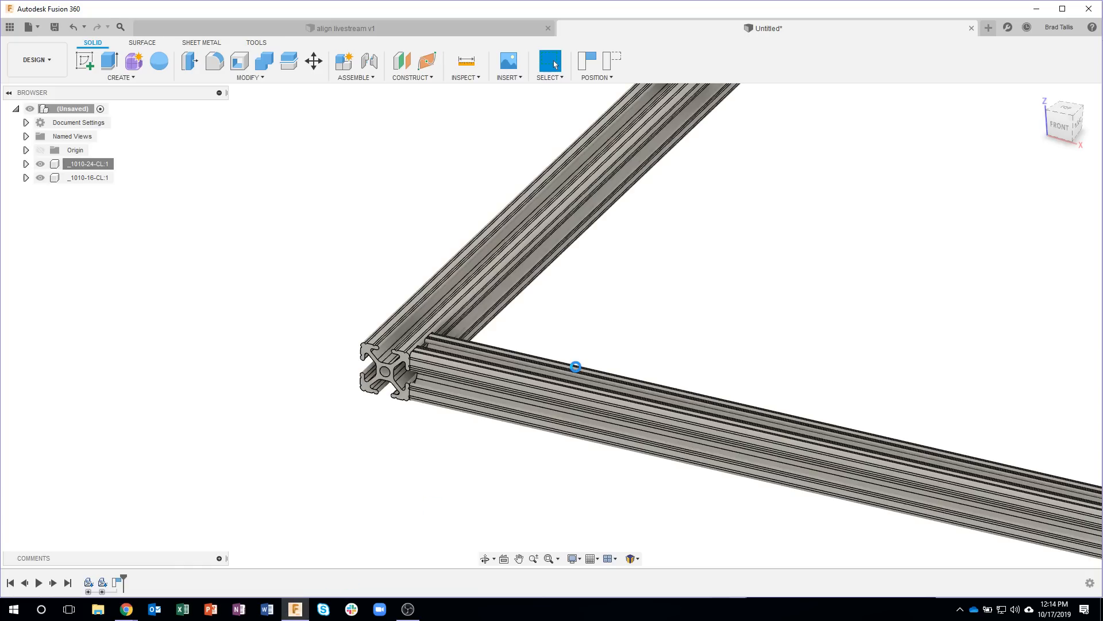
# Step: Rotate the inserted plate -90 degrees about Z, and move it near the profile corner, lowering it about 10.34 in
pyautogui.keyDown('shift'); pyautogui.moveTo(449, 356); pyautogui.dragTo(652, 138, button='middle'); pyautogui.keyUp('shift')
pyautogui.moveTo(501, 119); pyautogui.dragTo(544, 172)
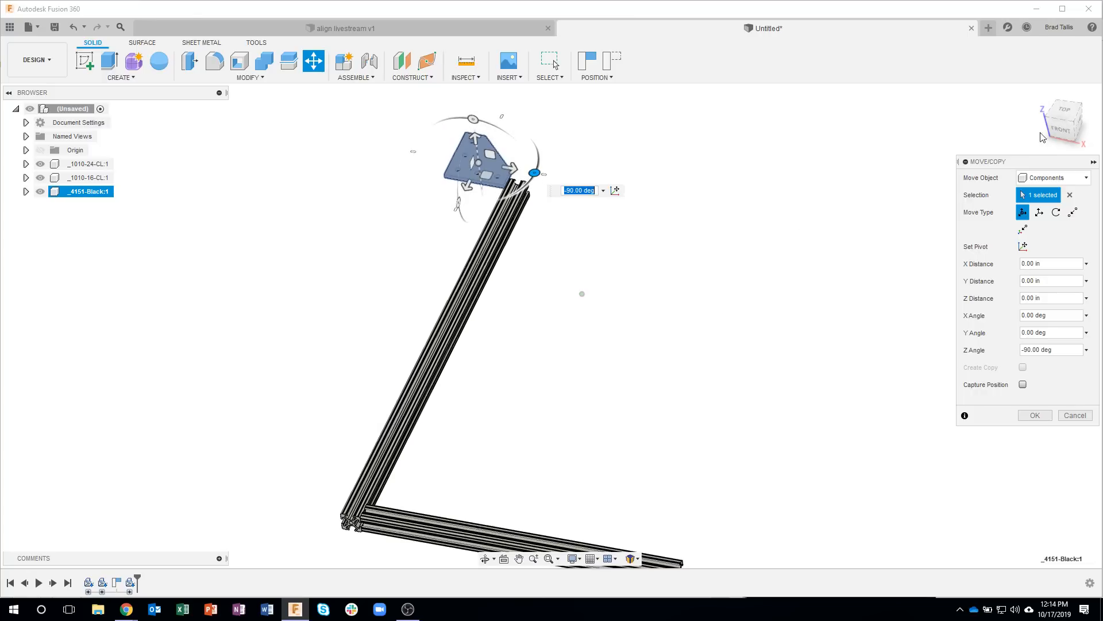
pyautogui.click(1066, 109)
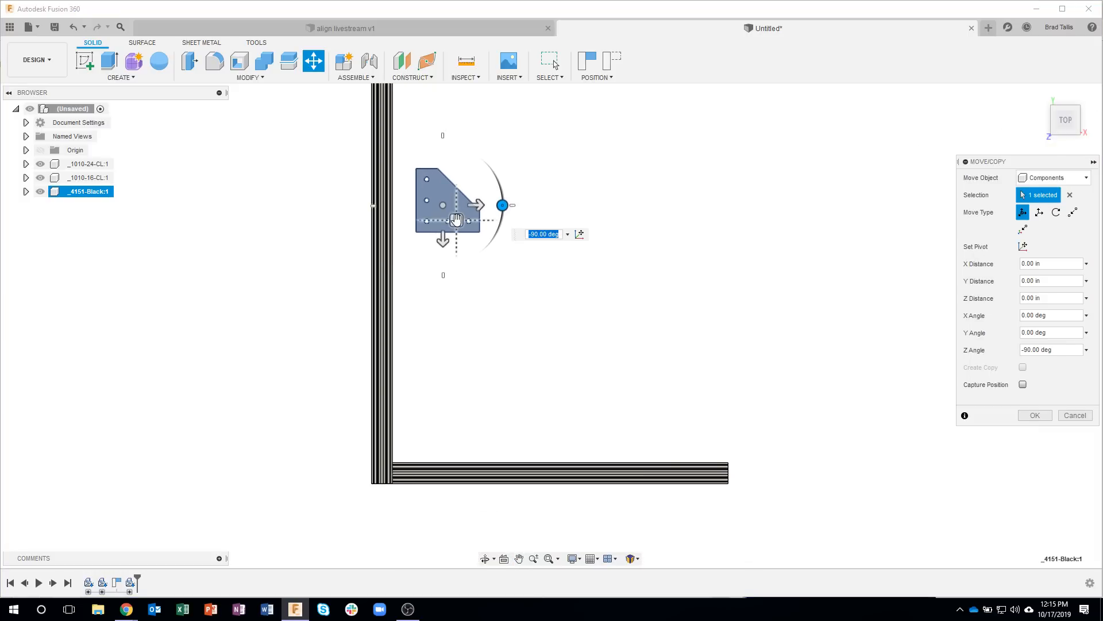
pyautogui.moveTo(454, 246); pyautogui.dragTo(444, 430)
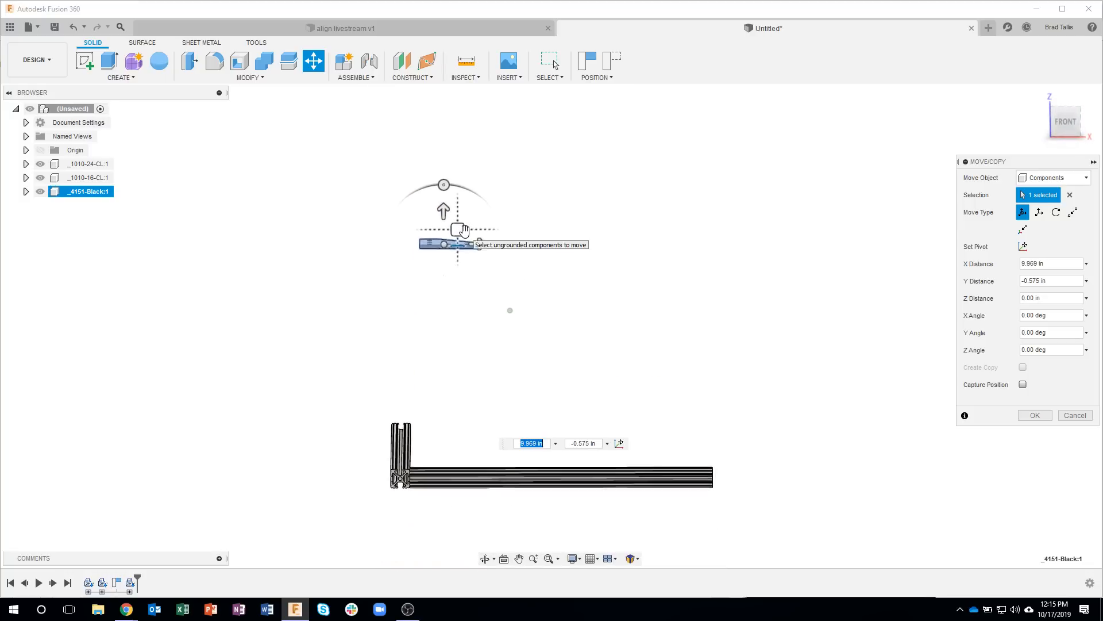
pyautogui.moveTo(446, 203); pyautogui.dragTo(500, 399)
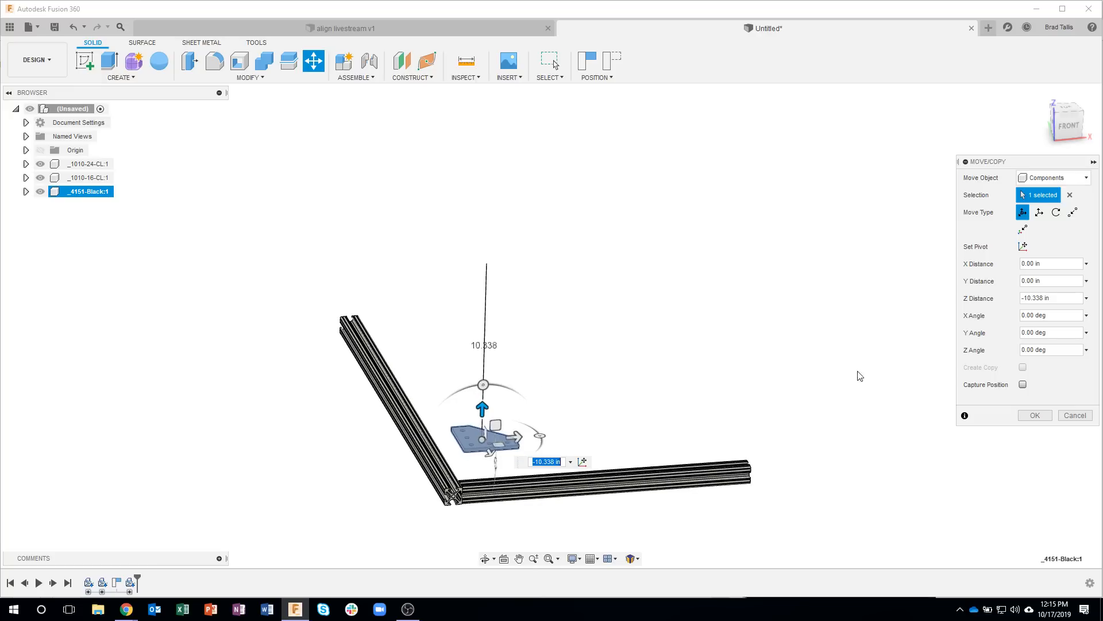
pyautogui.click(1035, 415)
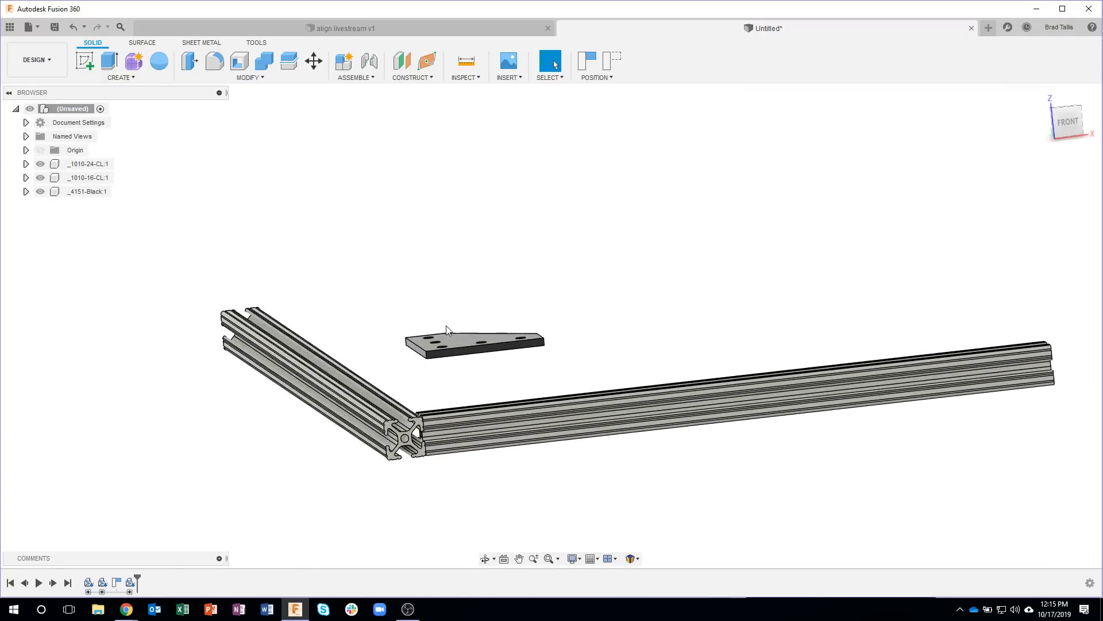
# Step: Align the underside of the joining plate with the upper face of the 24-inch profile
pyautogui.keyDown('shift'); pyautogui.moveTo(446, 325); pyautogui.dragTo(247, 84, button='middle'); pyautogui.keyUp('shift')
pyautogui.click(248, 81)
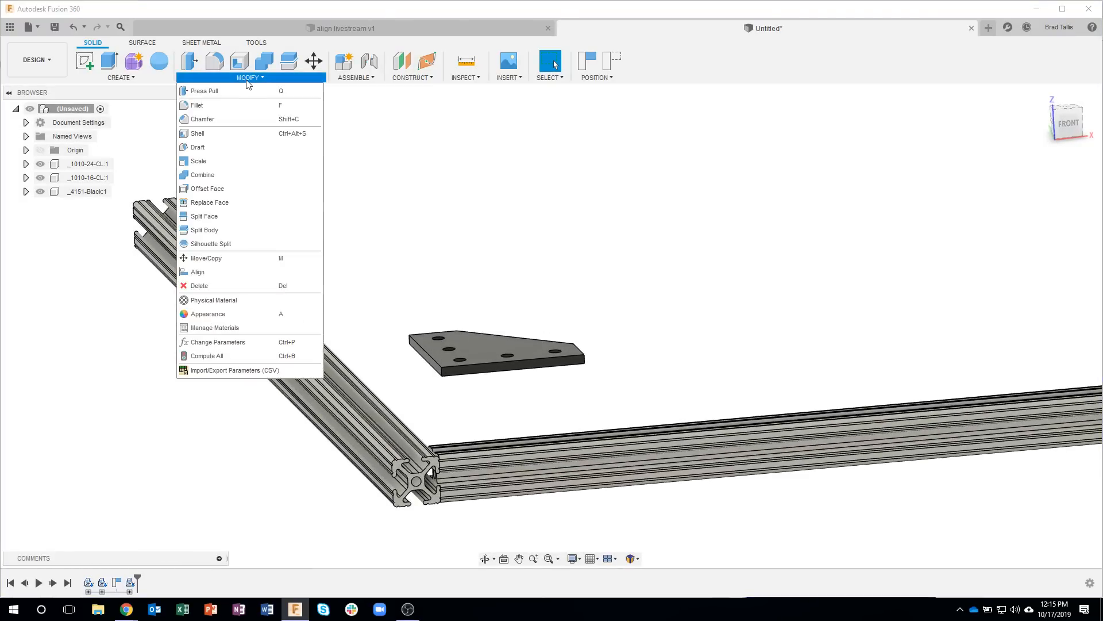
pyautogui.click(213, 270)
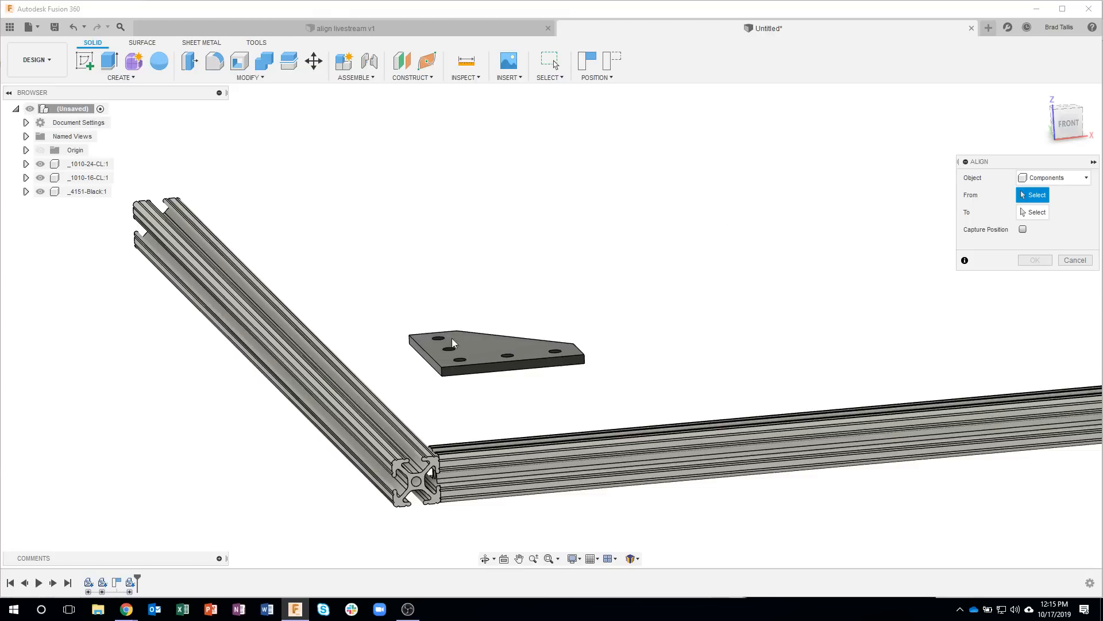
pyautogui.keyDown('shift'); pyautogui.moveTo(483, 320); pyautogui.dragTo(469, 253, button='middle'); pyautogui.keyUp('shift')
pyautogui.scroll(4, 431, 210)
pyautogui.click(427, 202)
pyautogui.keyDown('shift'); pyautogui.moveTo(467, 321); pyautogui.dragTo(406, 296, button='middle'); pyautogui.keyUp('shift')
pyautogui.scroll(3, 339, 268)
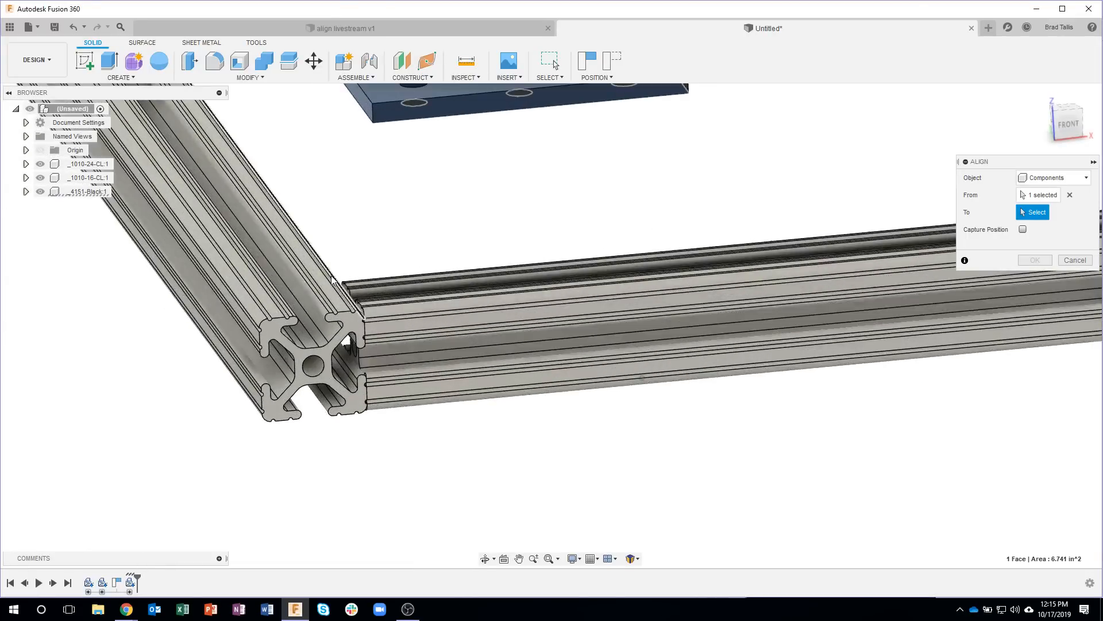
pyautogui.click(330, 294)
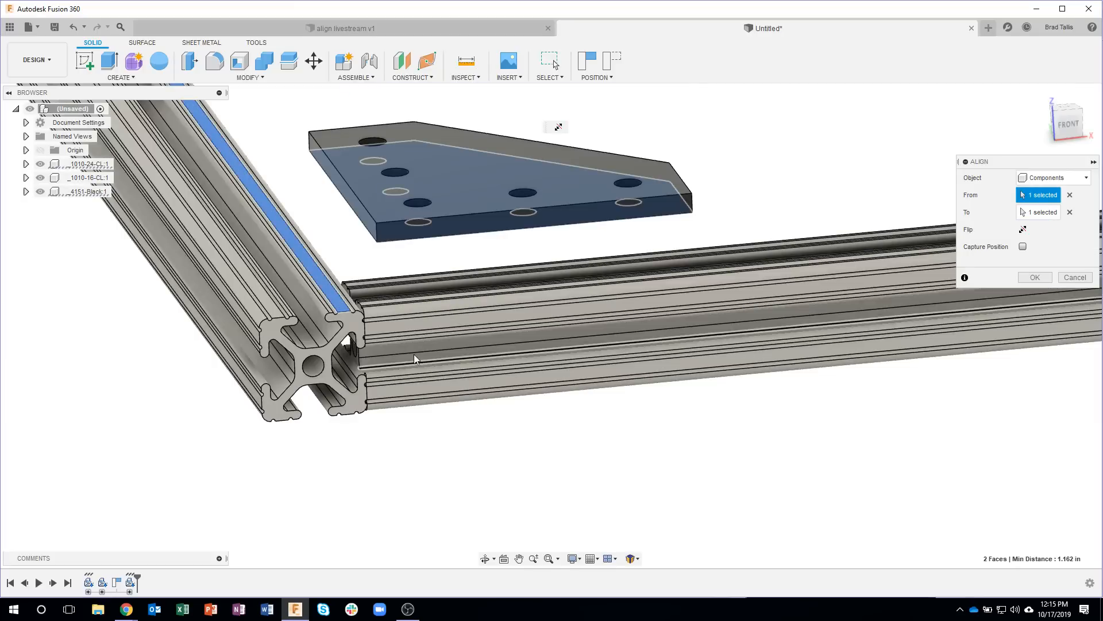
# Step: Align the front edge face of the joining plate with the front side face of the 16-inch profile
pyautogui.moveTo(504, 475); pyautogui.dragTo(466, 451, button='middle')
pyautogui.click(450, 264)
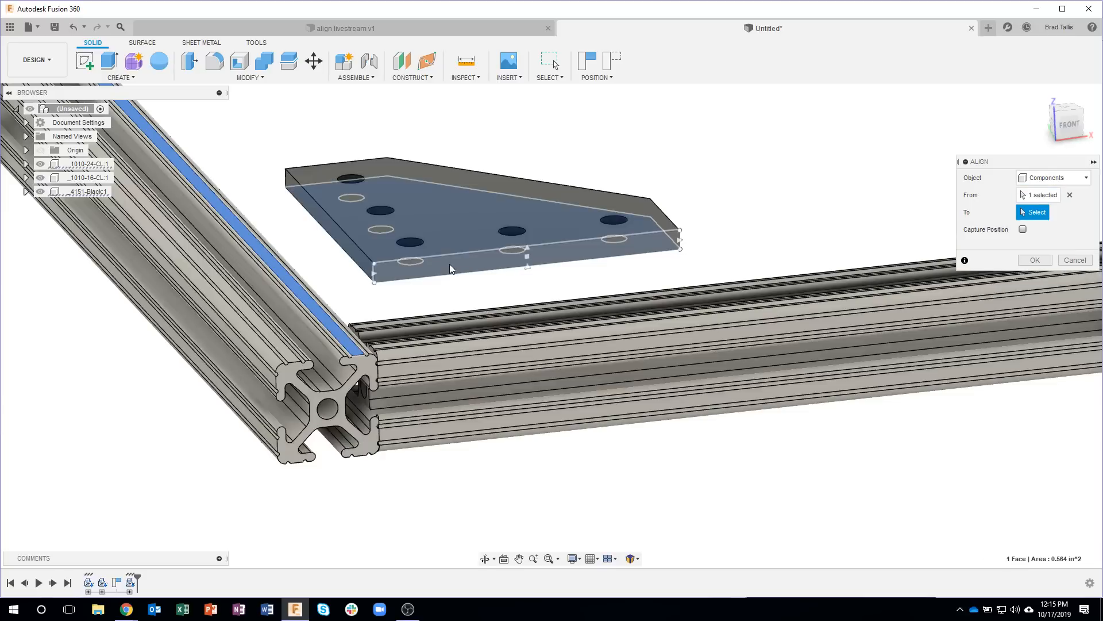
pyautogui.click(420, 369)
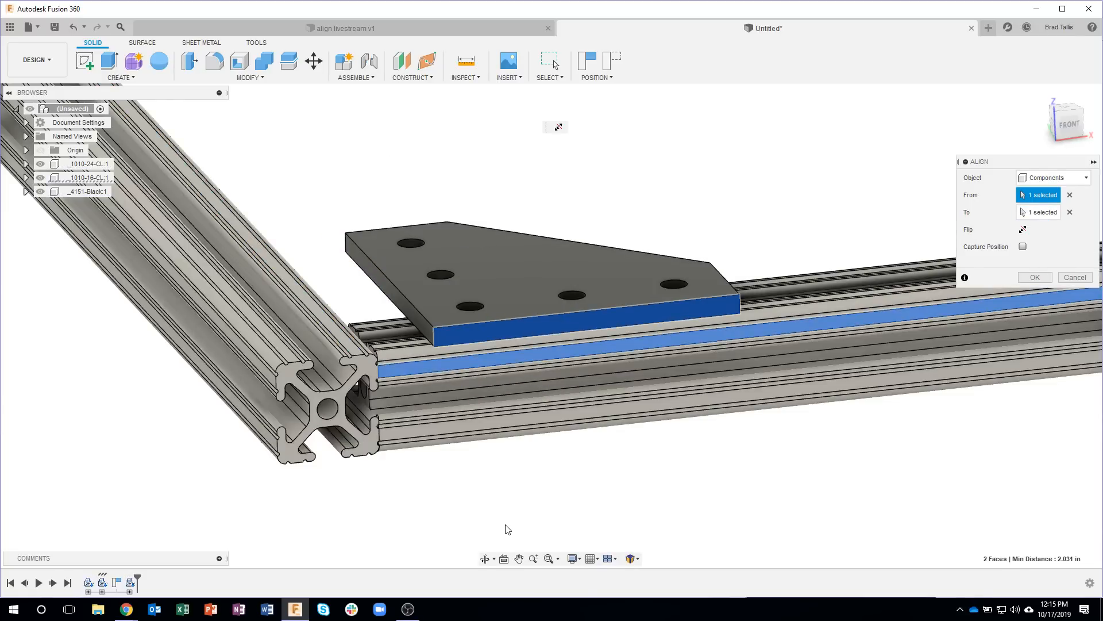
# Step: Align the remaining straight edge face of the plate with the outer side face of the 24-inch profile, and finish the alignment
pyautogui.click(380, 280)
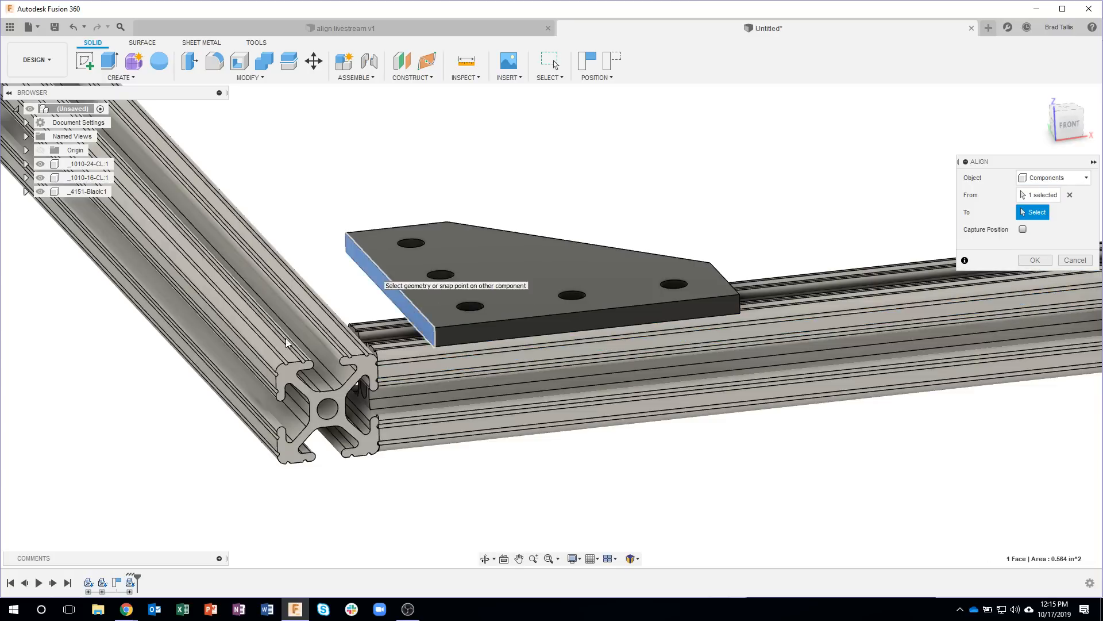
pyautogui.click(257, 369)
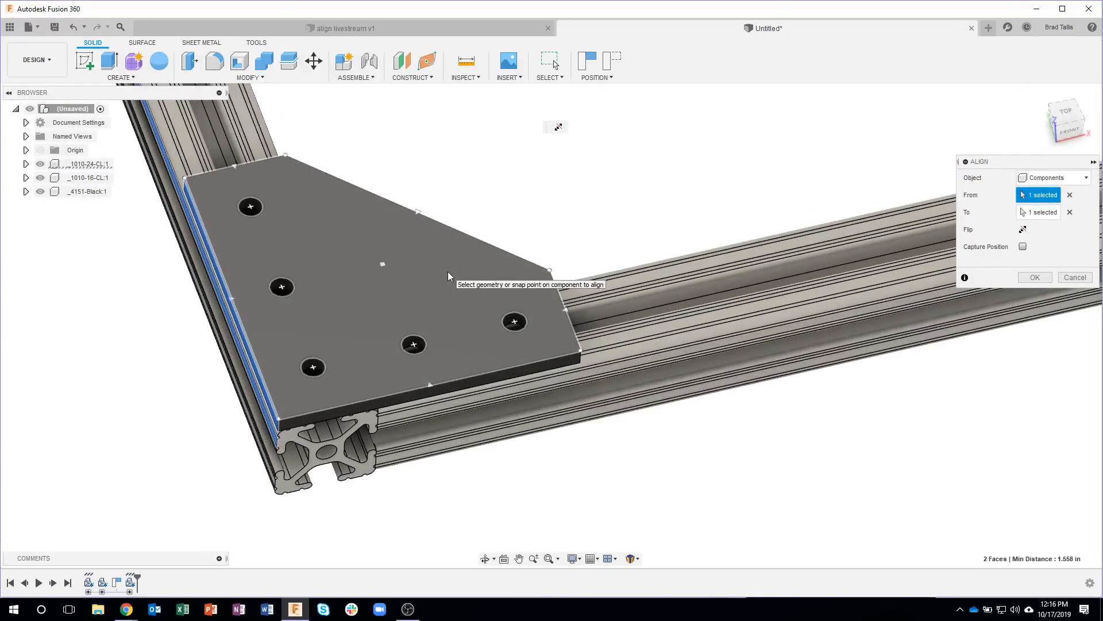
pyautogui.press('super')
pyautogui.click(473, 150)
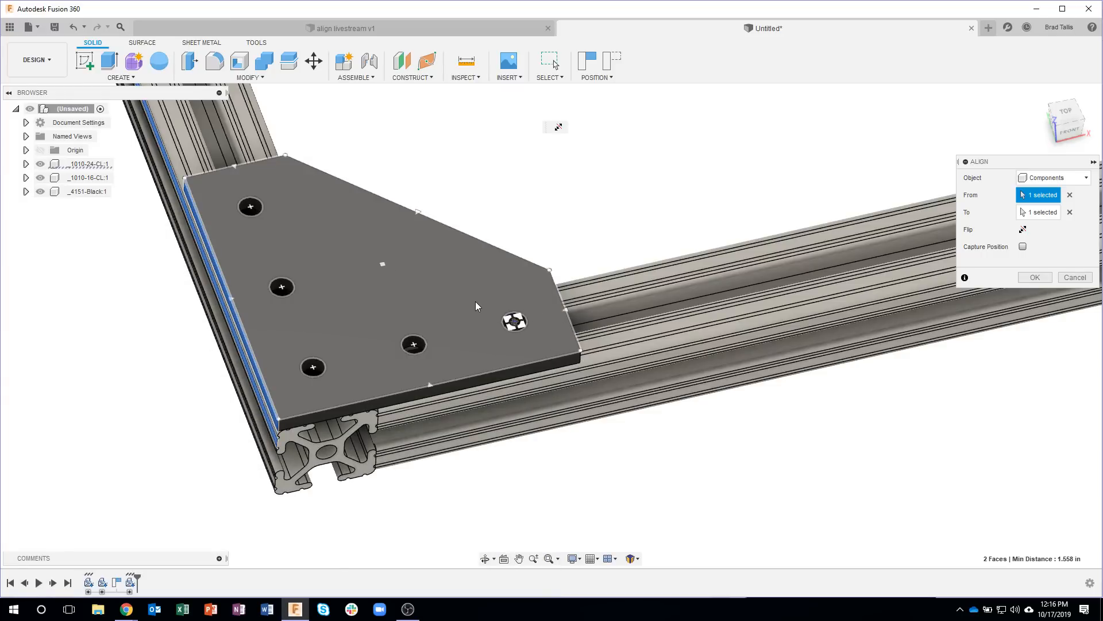
pyautogui.scroll(5, 456, 383)
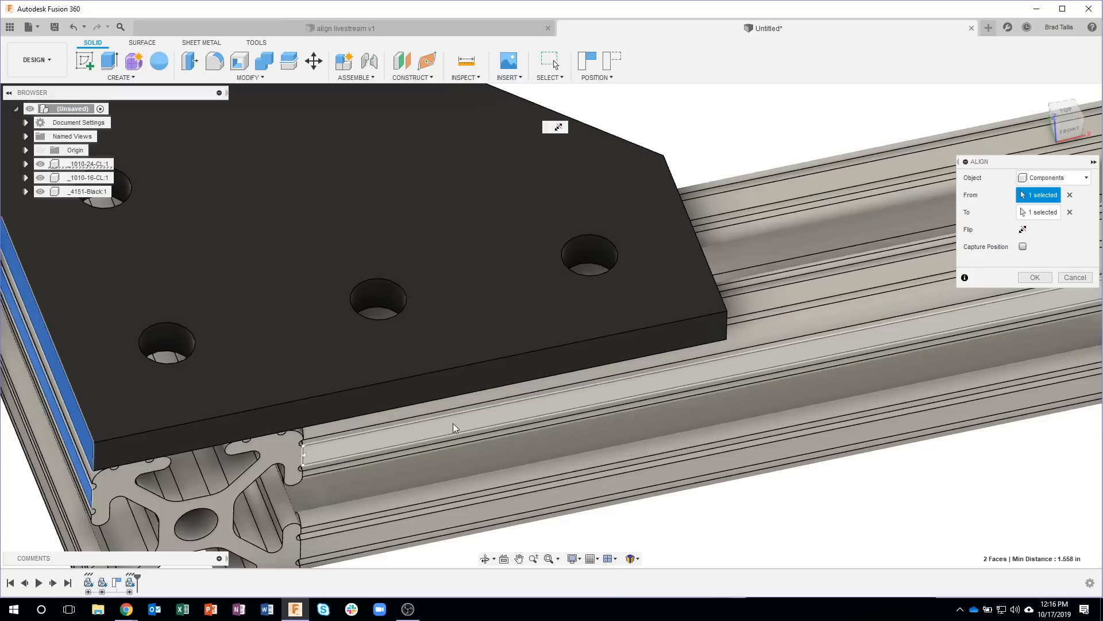
pyautogui.scroll(-5, 663, 453)
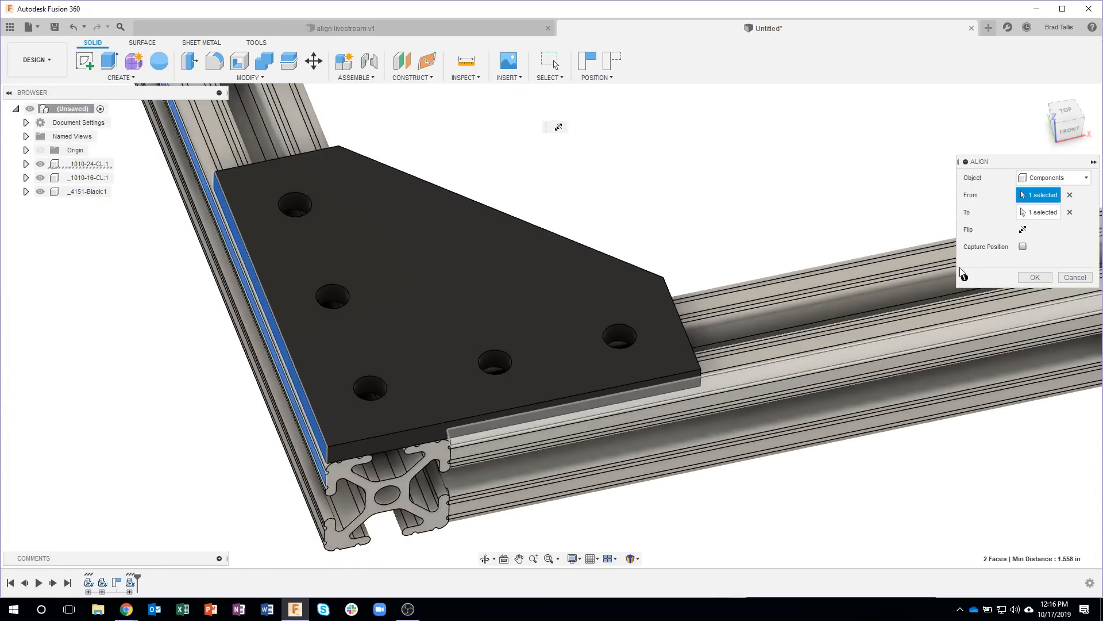
pyautogui.click(1034, 277)
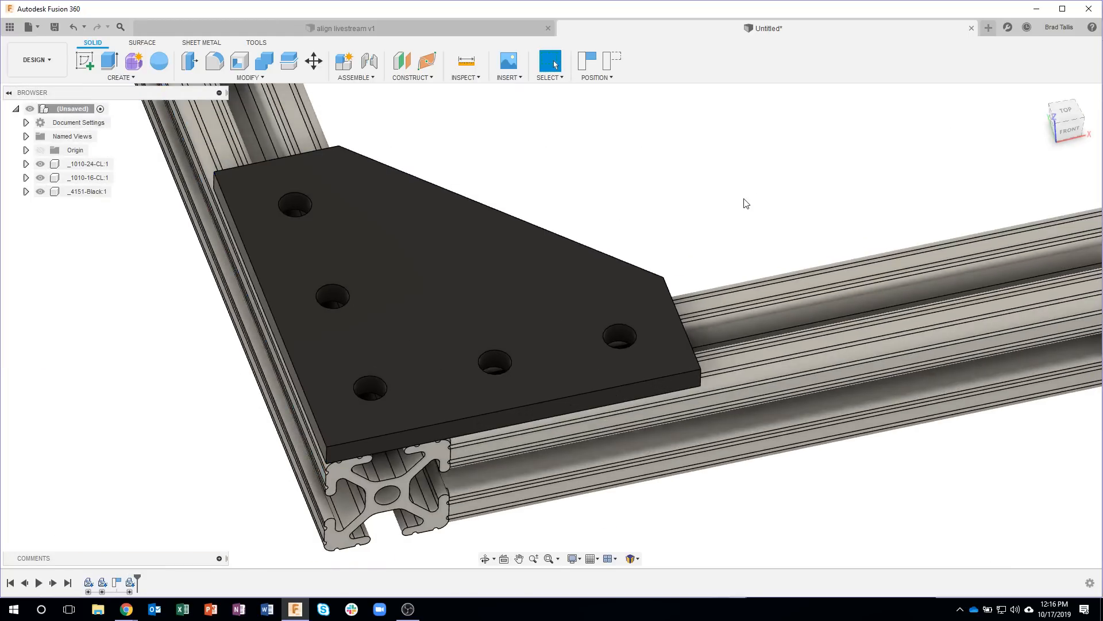
# Step: Switch to the 80/20 catalog in the browser, go back to the inch product categories, and open the fastening options
pyautogui.scroll(-3, 736, 197)
pyautogui.keyDown('shift'); pyautogui.moveTo(408, 372); pyautogui.dragTo(408, 374, button='middle'); pyautogui.keyUp('shift')
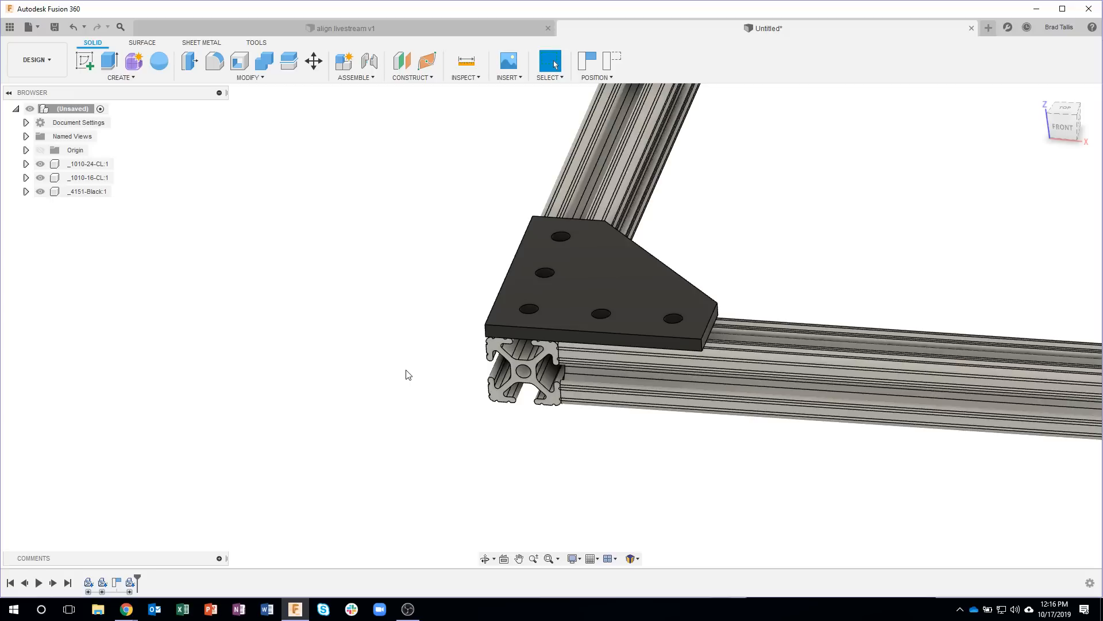
pyautogui.keyDown('shift'); pyautogui.moveTo(395, 339); pyautogui.dragTo(390, 308, button='middle'); pyautogui.keyUp('shift')
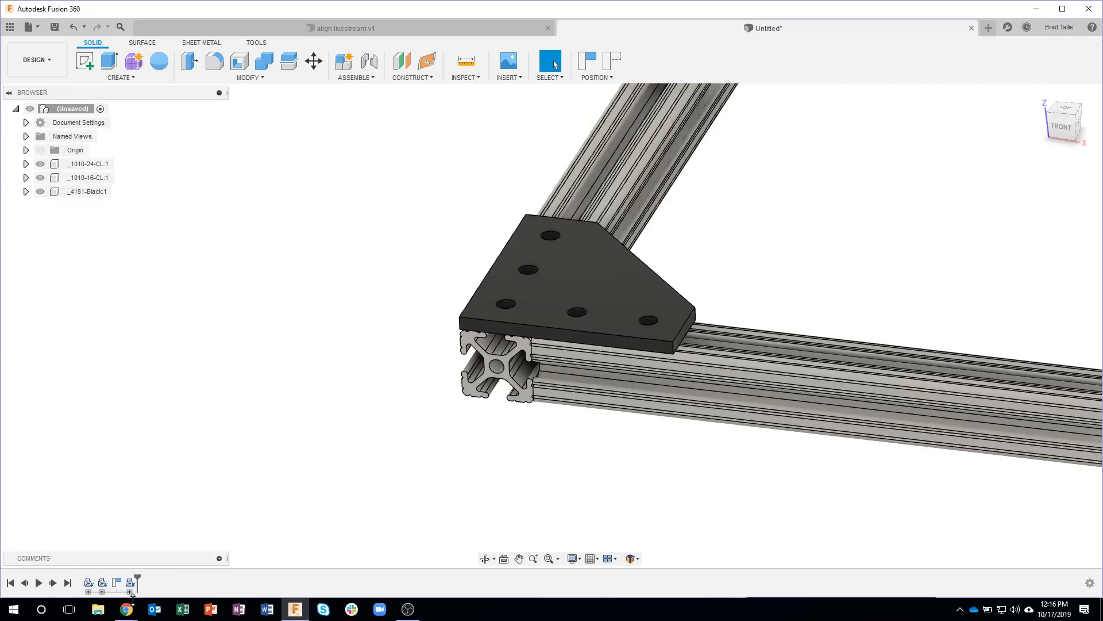
pyautogui.moveTo(125, 614)
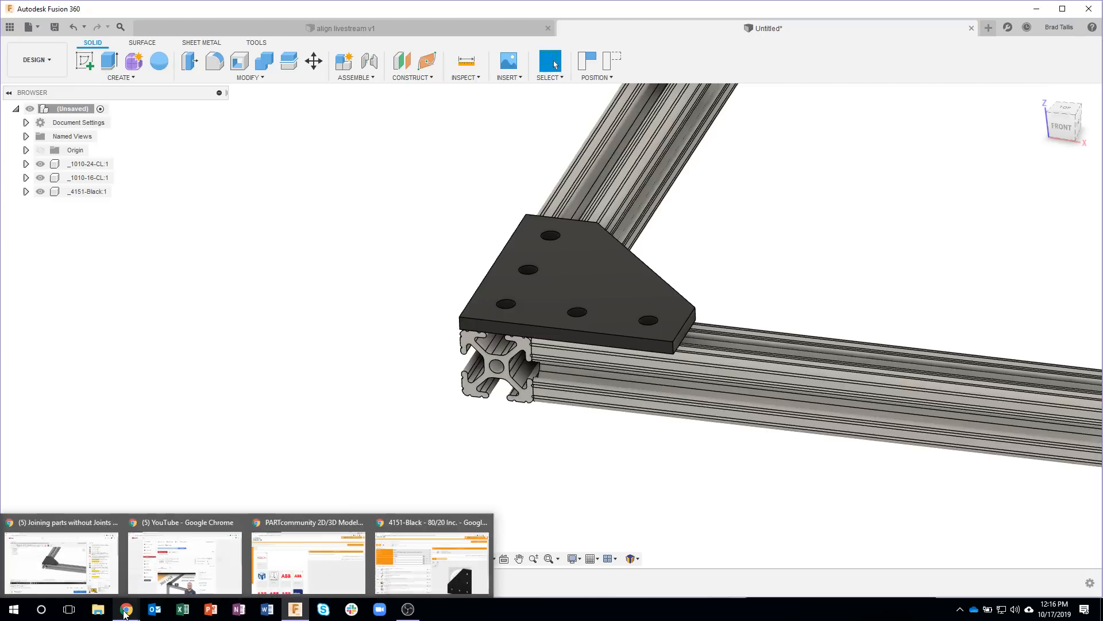
pyautogui.click(410, 564)
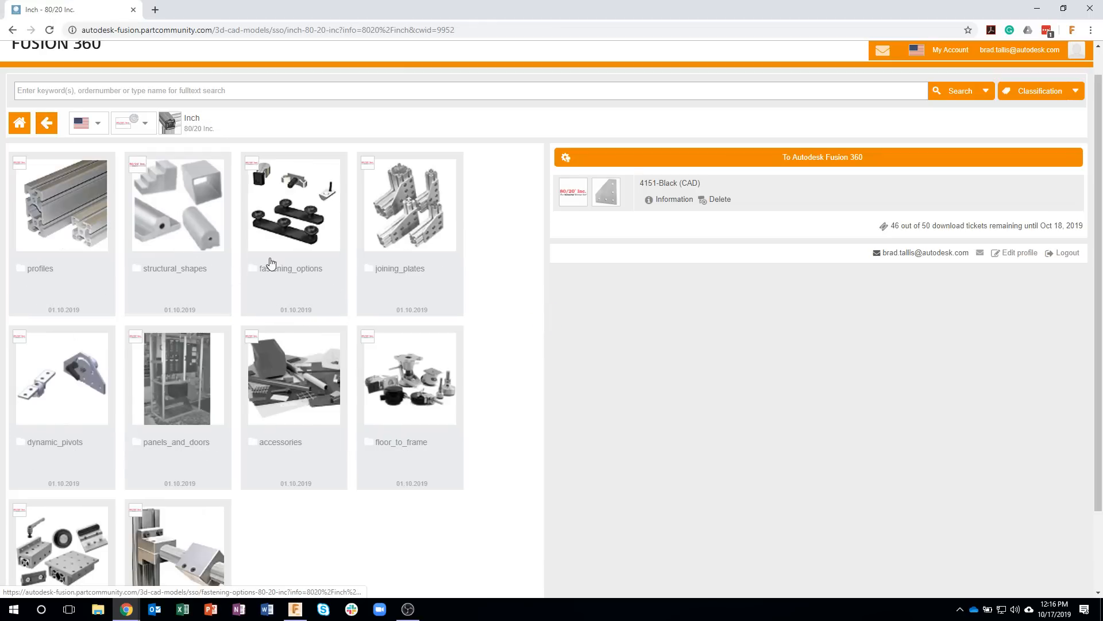
pyautogui.click(287, 211)
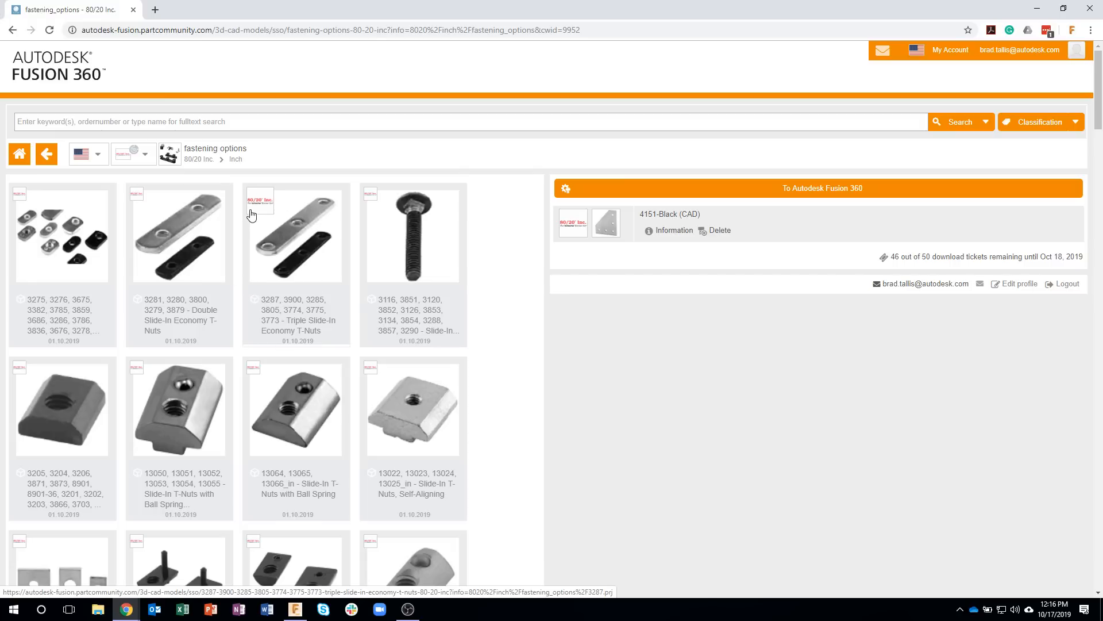
# Step: Search the catalog for part 3042 and open the 80/20 Button Head Socket Cap Screws
pyautogui.click(94, 121)
pyautogui.write('3042')
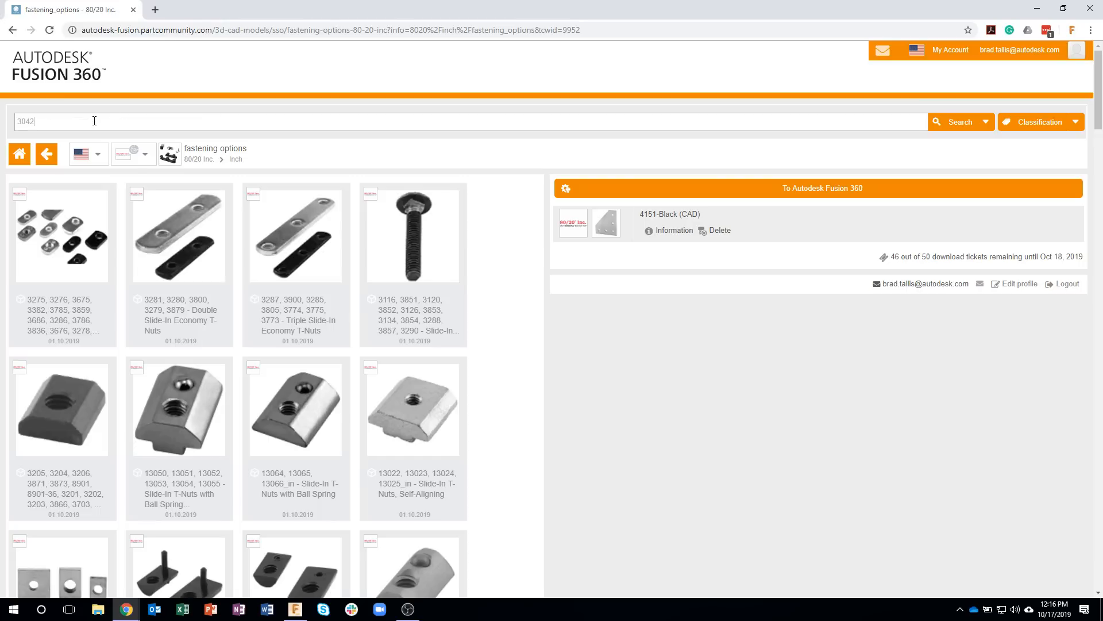
pyautogui.press('Return')
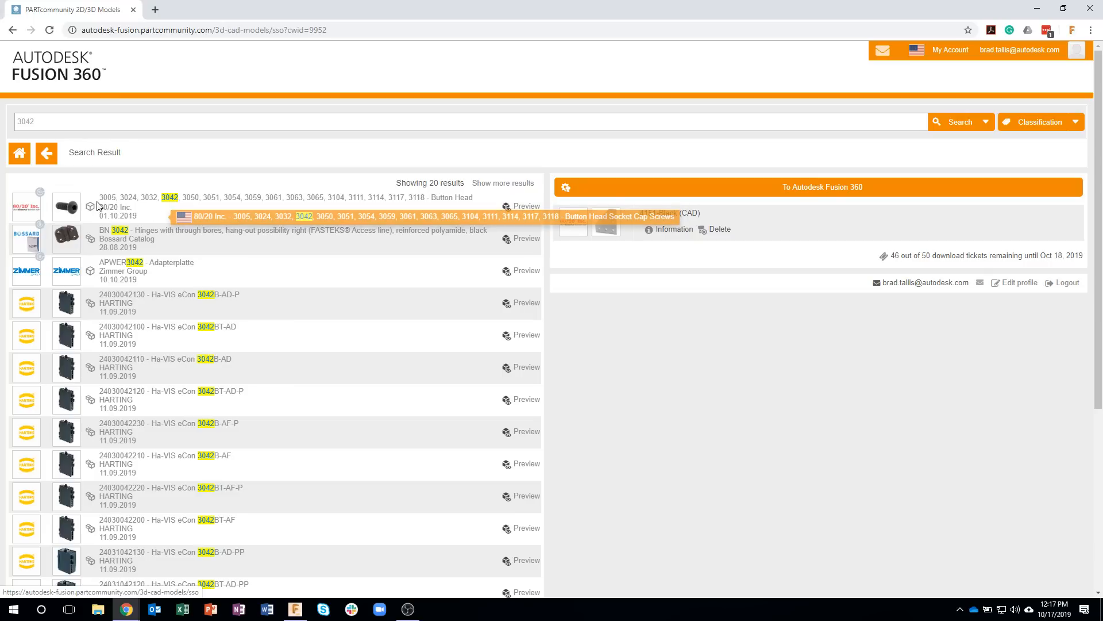
pyautogui.click(68, 212)
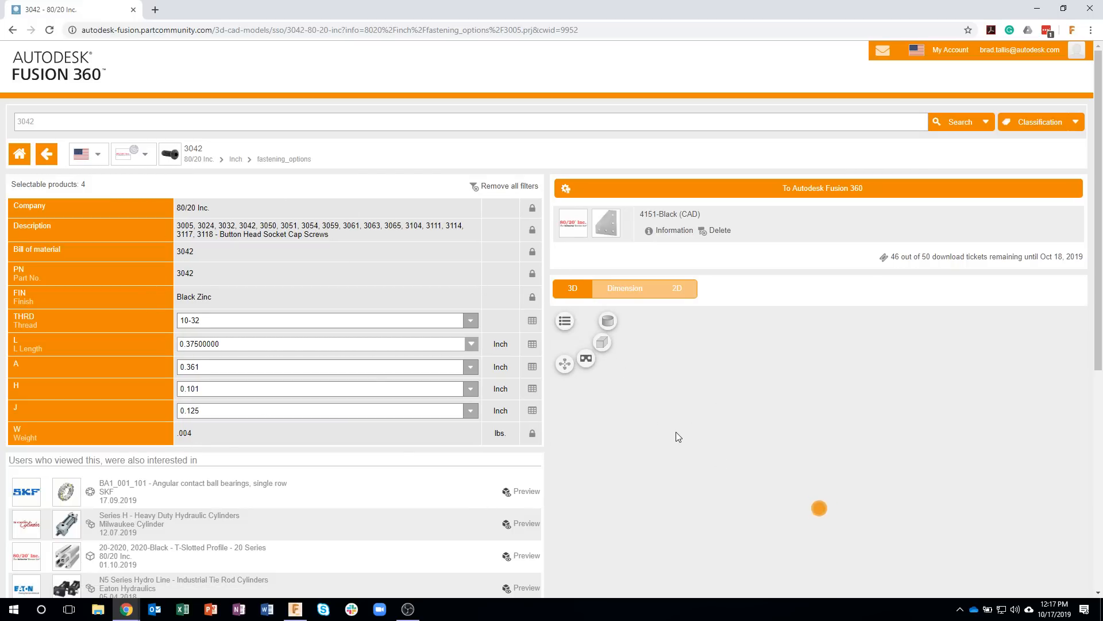
# Step: Send the 3042 screw with 10-32 thread from the catalog to Fusion 360 and allow the NLauncher application to open
pyautogui.moveTo(699, 470); pyautogui.dragTo(632, 420)
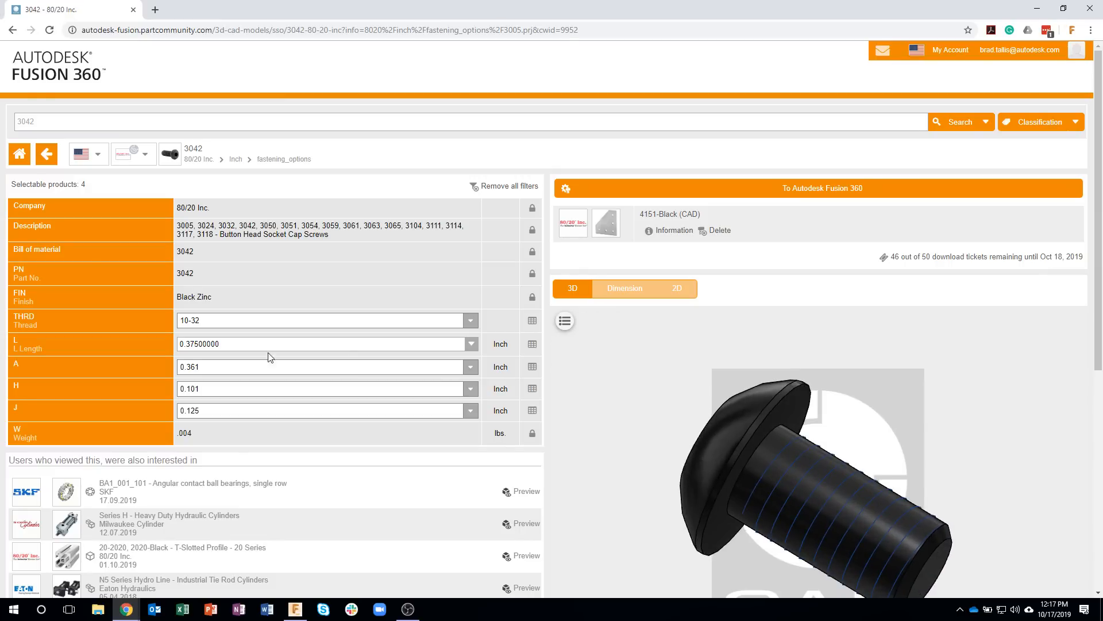
pyautogui.click(470, 320)
pyautogui.click(467, 322)
pyautogui.click(644, 188)
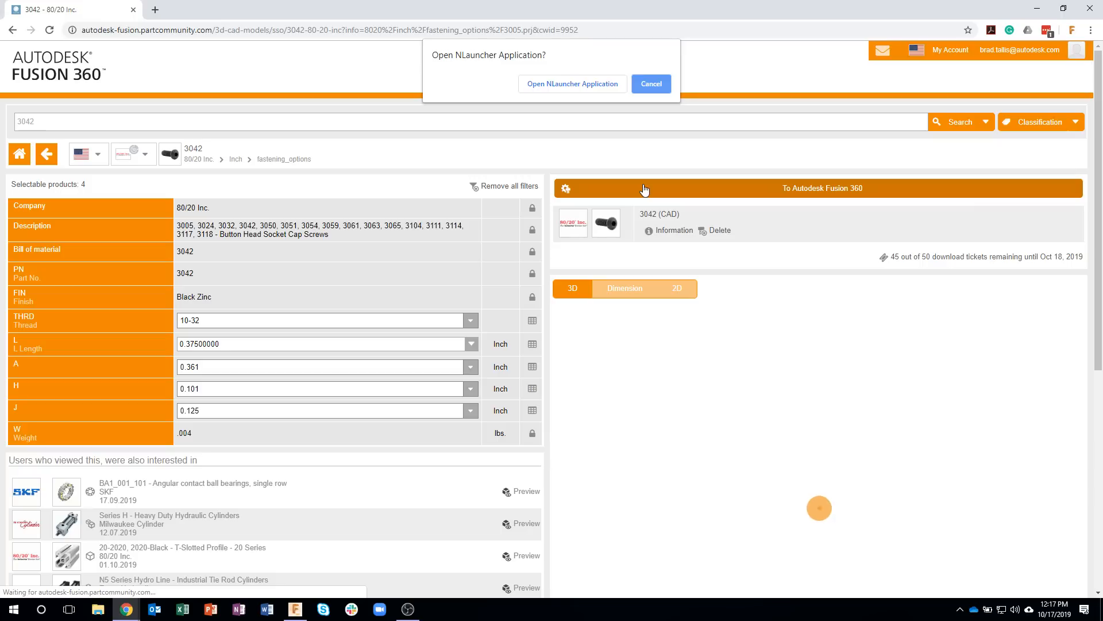
pyautogui.click(565, 84)
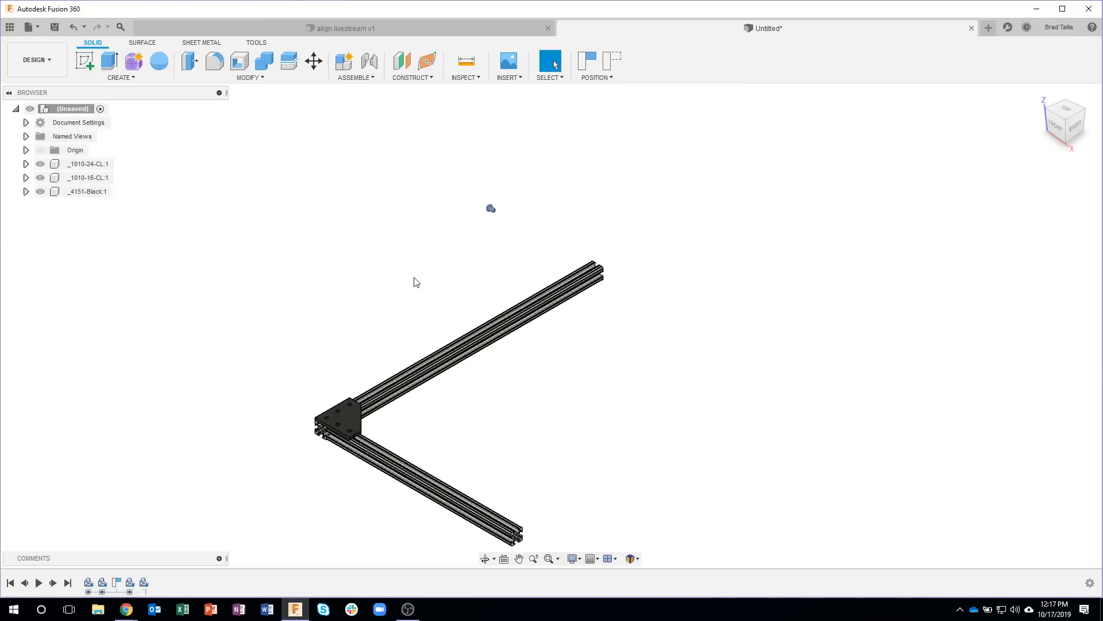
# Step: Move the inserted 3042 screw over to the joining plate's corner and lower it 10.203 in along Z
pyautogui.moveTo(1061, 109); pyautogui.dragTo(1077, 125)
pyautogui.click(1063, 112)
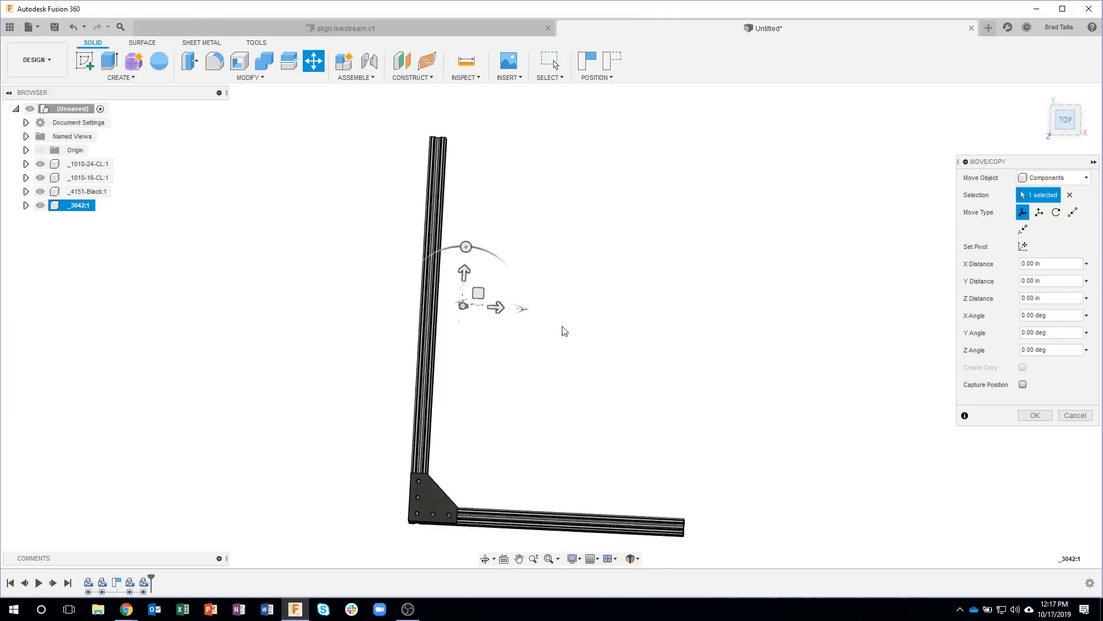
pyautogui.moveTo(482, 313); pyautogui.dragTo(471, 481)
pyautogui.keyDown('shift'); pyautogui.moveTo(535, 450); pyautogui.dragTo(469, 173, button='middle'); pyautogui.keyUp('shift')
pyautogui.moveTo(469, 173); pyautogui.dragTo(476, 341)
pyautogui.scroll(4, 464, 412)
pyautogui.scroll(5, 442, 345)
pyautogui.keyDown('shift'); pyautogui.moveTo(418, 343); pyautogui.dragTo(605, 283, button='middle'); pyautogui.keyUp('shift')
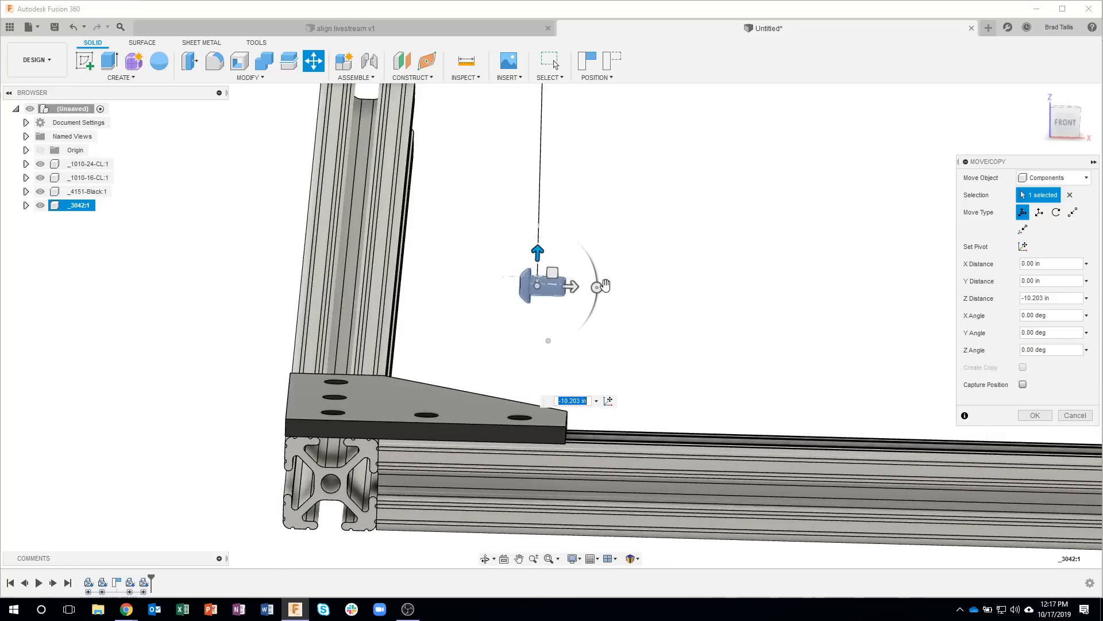
# Step: Rotate the screw 90° about Y so its head faces up, and shift it -0.903 in along its local Z over the plate
pyautogui.moveTo(598, 286); pyautogui.dragTo(536, 349)
pyautogui.keyDown('shift'); pyautogui.moveTo(649, 307); pyautogui.dragTo(696, 222, button='middle'); pyautogui.keyUp('shift')
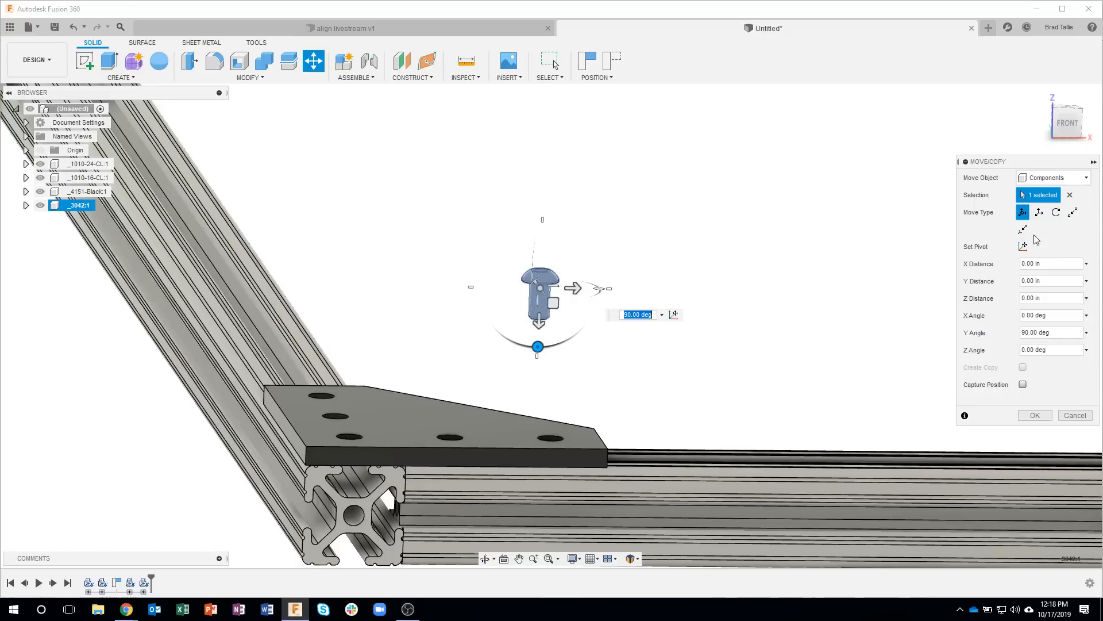
pyautogui.moveTo(575, 287); pyautogui.dragTo(484, 287)
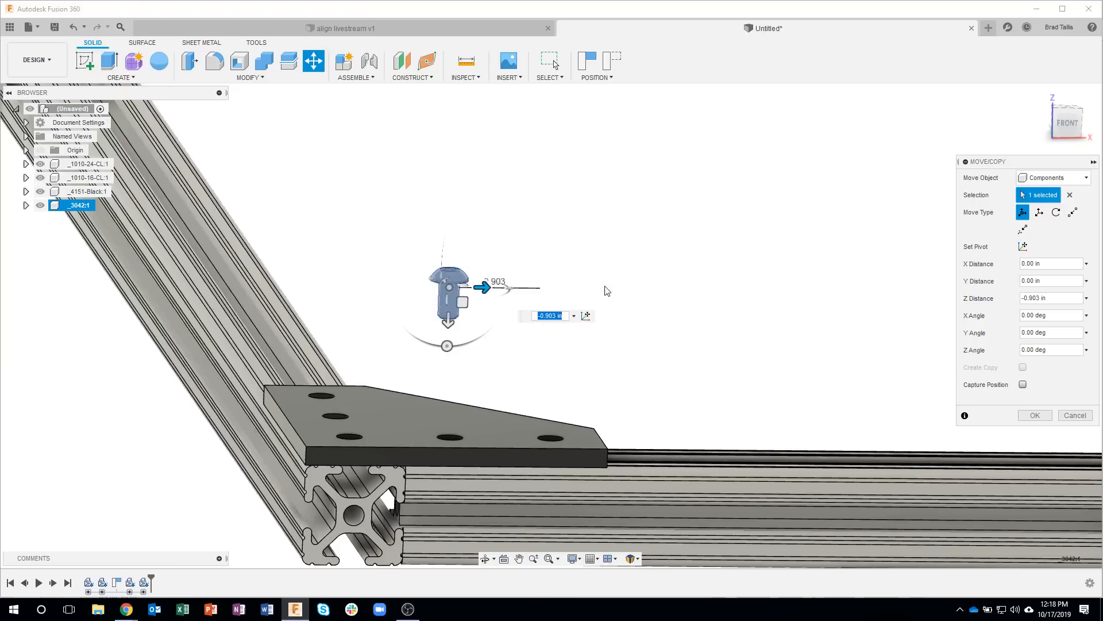
# Step: Move the screw point to point from the centre of its head's underside to the top centre of the plate's corner hole
pyautogui.click(1072, 213)
pyautogui.keyDown('shift'); pyautogui.moveTo(632, 277); pyautogui.dragTo(488, 272, button='middle'); pyautogui.keyUp('shift')
pyautogui.scroll(8, 488, 272)
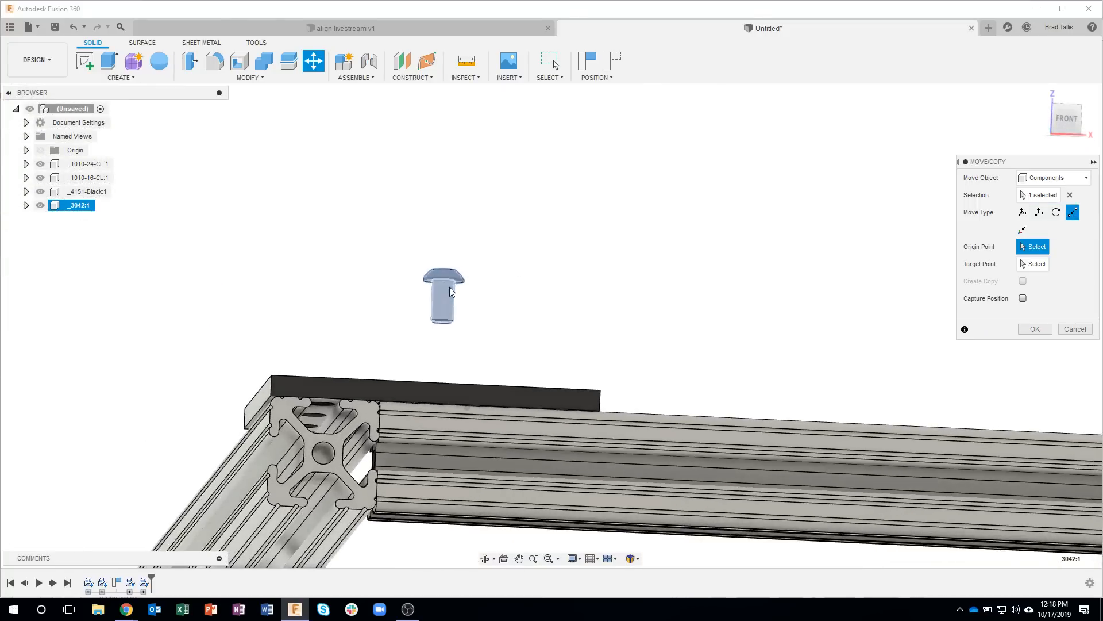
pyautogui.scroll(3, 465, 287)
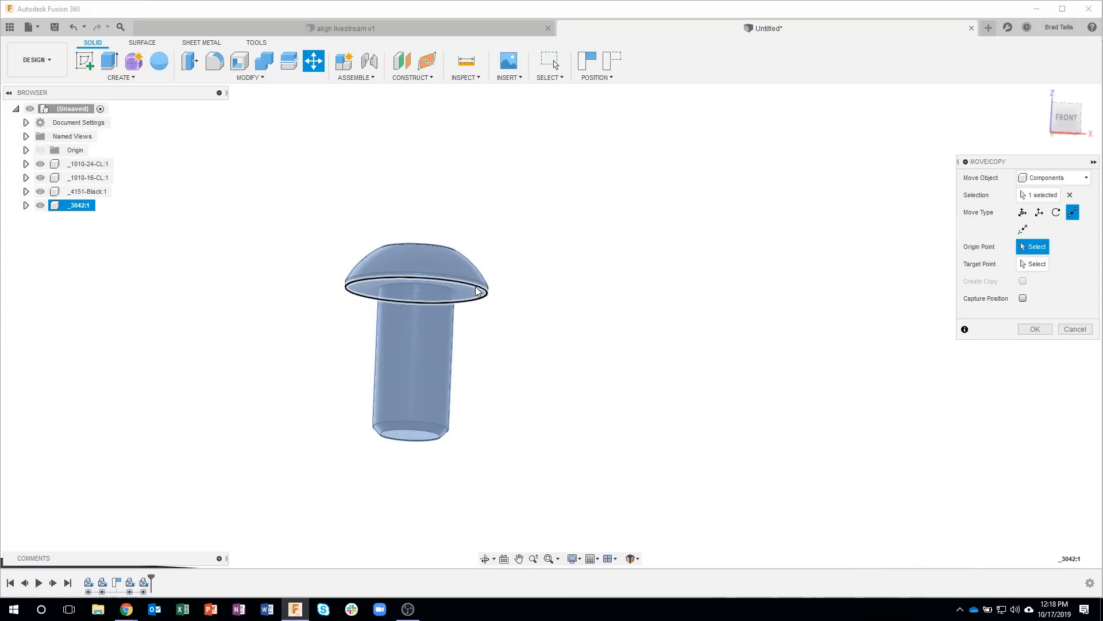
pyautogui.keyDown('shift'); pyautogui.moveTo(477, 287); pyautogui.dragTo(475, 283, button='middle'); pyautogui.keyUp('shift')
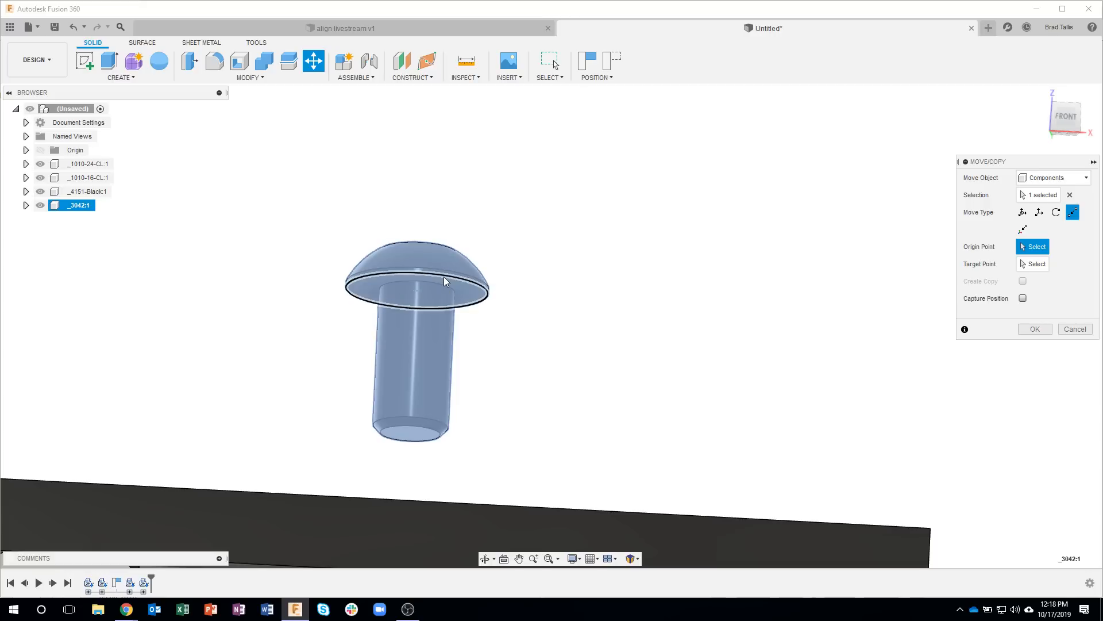
pyautogui.scroll(-2, 603, 354)
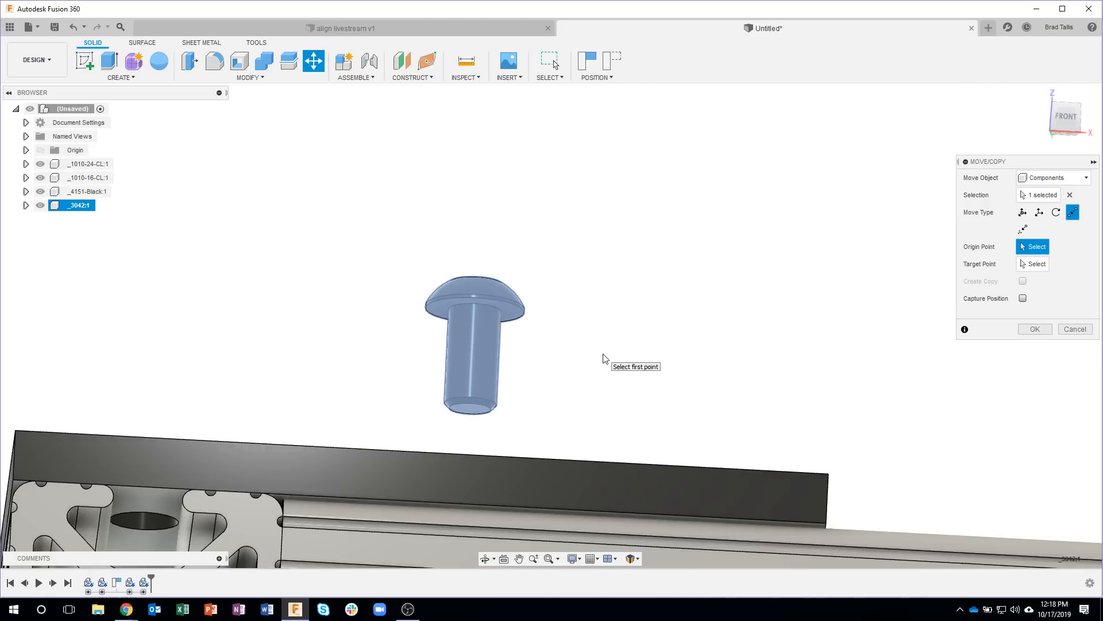
pyautogui.scroll(-2, 602, 354)
pyautogui.keyDown('shift'); pyautogui.moveTo(602, 354); pyautogui.dragTo(433, 435, button='middle'); pyautogui.keyUp('shift')
pyautogui.click(521, 271)
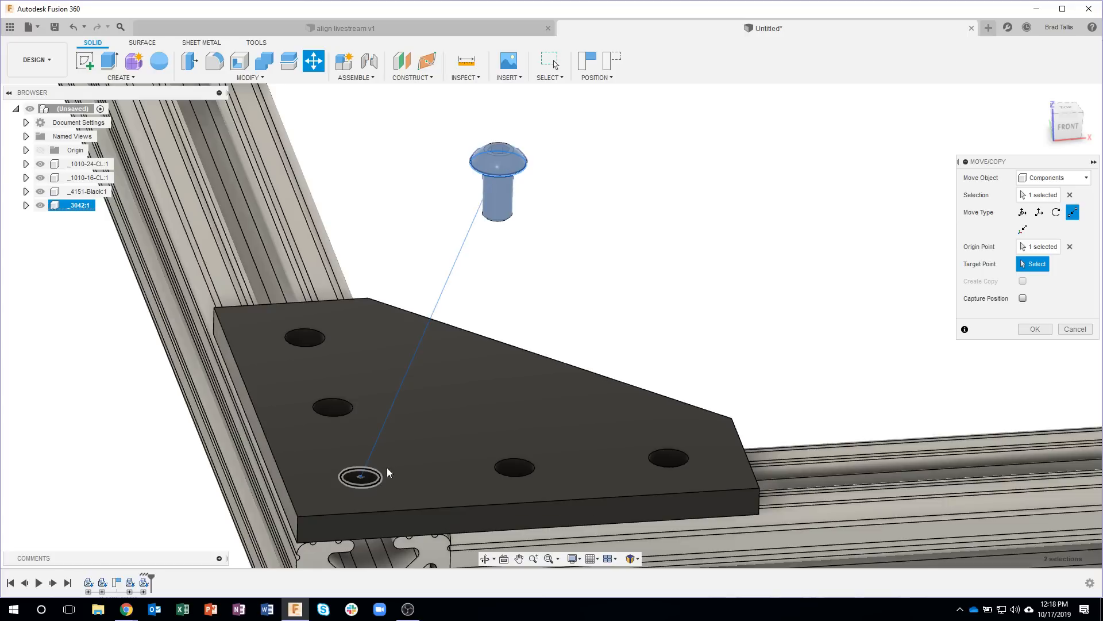
pyautogui.click(378, 483)
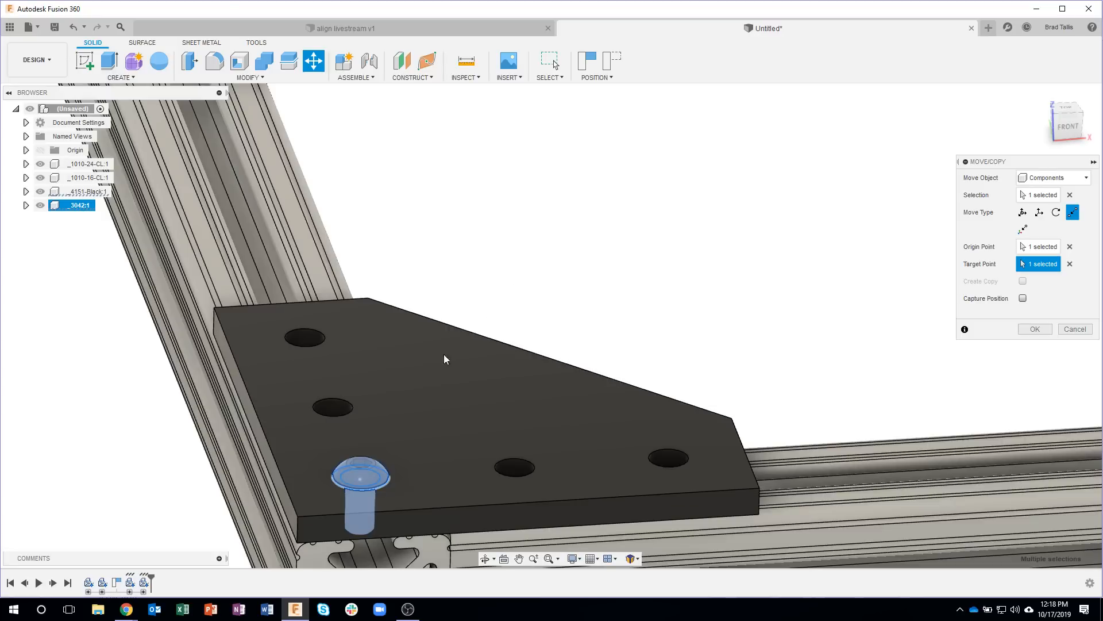
pyautogui.keyDown('shift'); pyautogui.moveTo(700, 259); pyautogui.dragTo(752, 228, button='middle'); pyautogui.keyUp('shift')
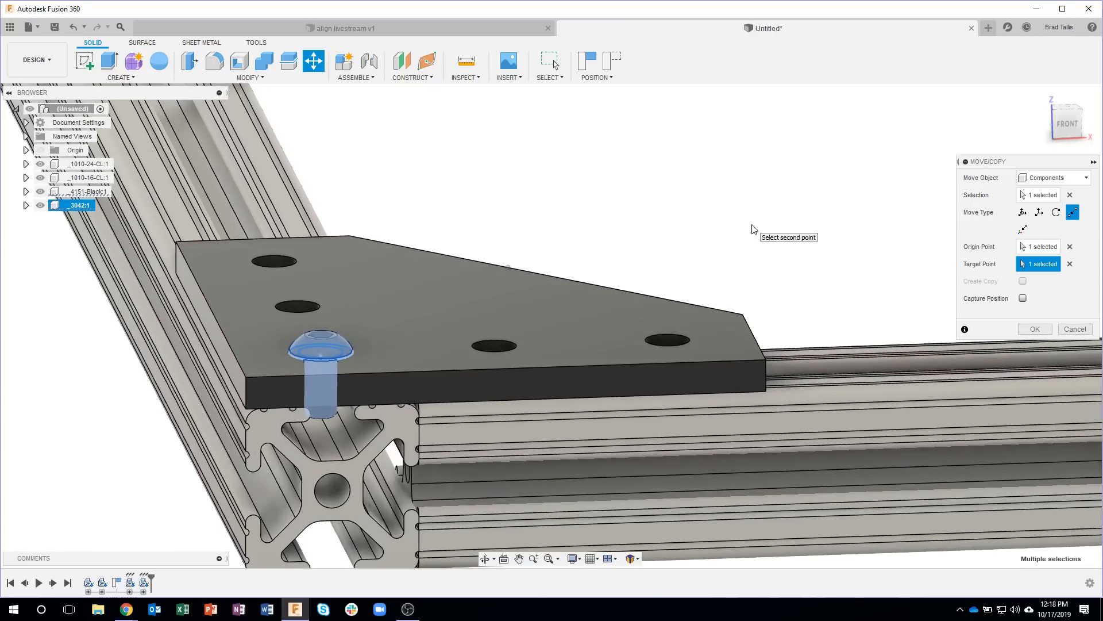
pyautogui.scroll(2, 339, 360)
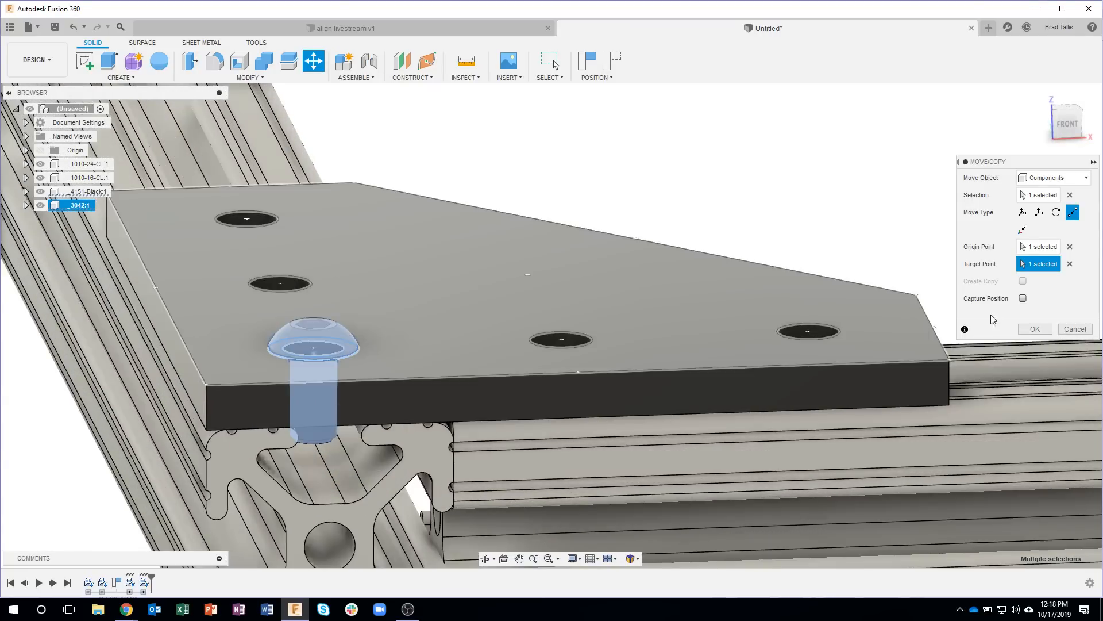
pyautogui.click(1033, 330)
# Step: Move the joining plate and the screw freely away from the frame corner, and revert the component positions
pyautogui.scroll(3, 339, 359)
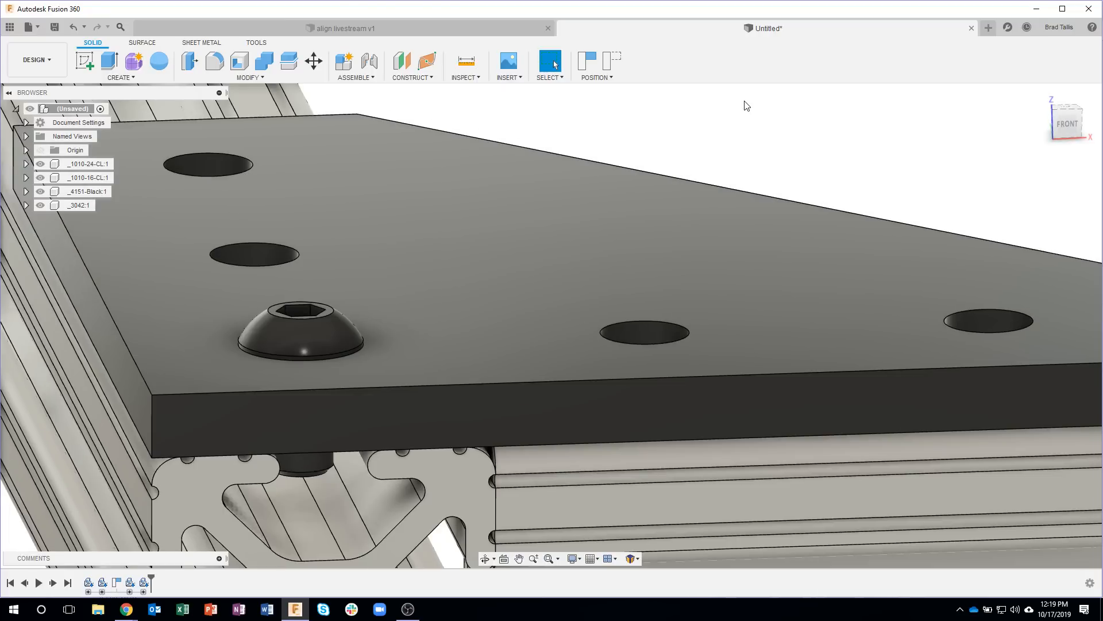
pyautogui.keyDown('shift'); pyautogui.moveTo(745, 102); pyautogui.dragTo(734, 151, button='middle'); pyautogui.keyUp('shift')
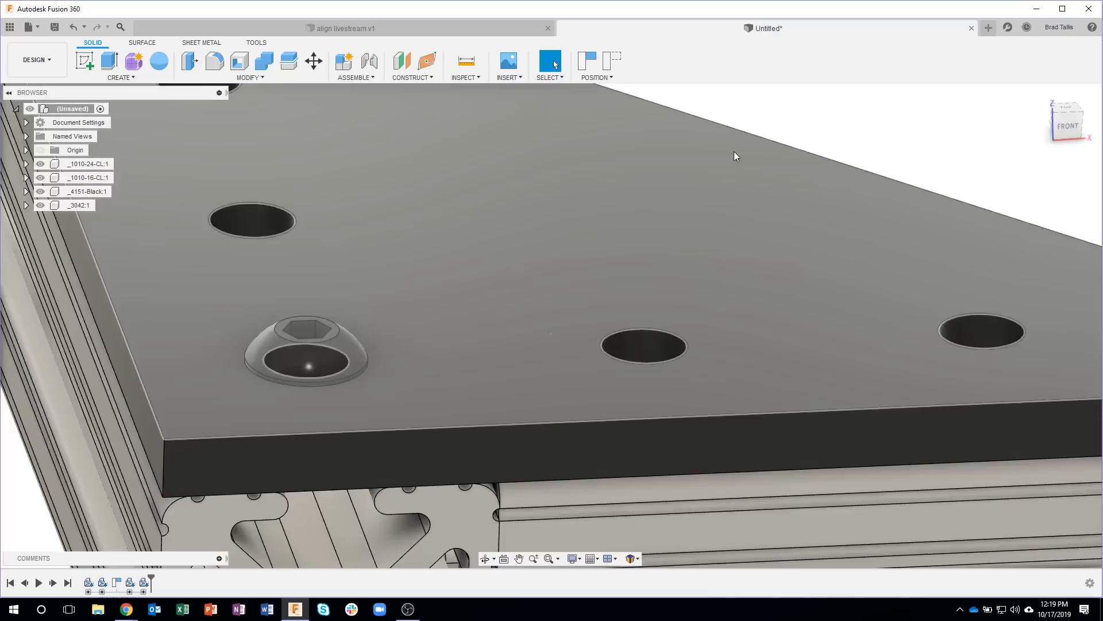
pyautogui.scroll(-5, 735, 151)
pyautogui.keyDown('shift'); pyautogui.moveTo(669, 193); pyautogui.dragTo(592, 223, button='middle'); pyautogui.keyUp('shift')
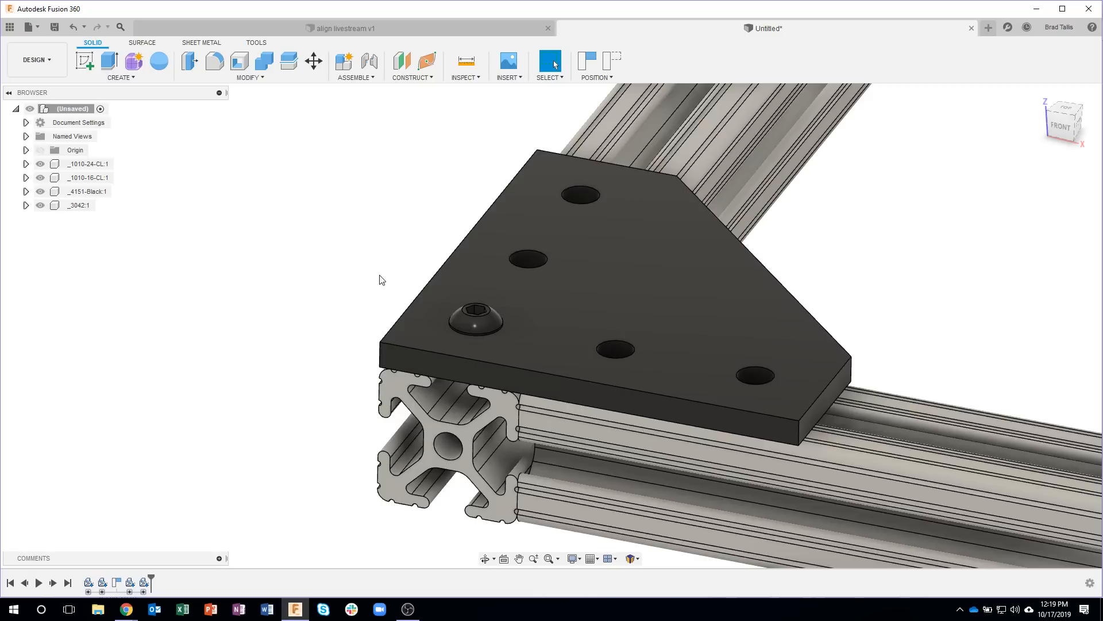
pyautogui.scroll(-2, 410, 260)
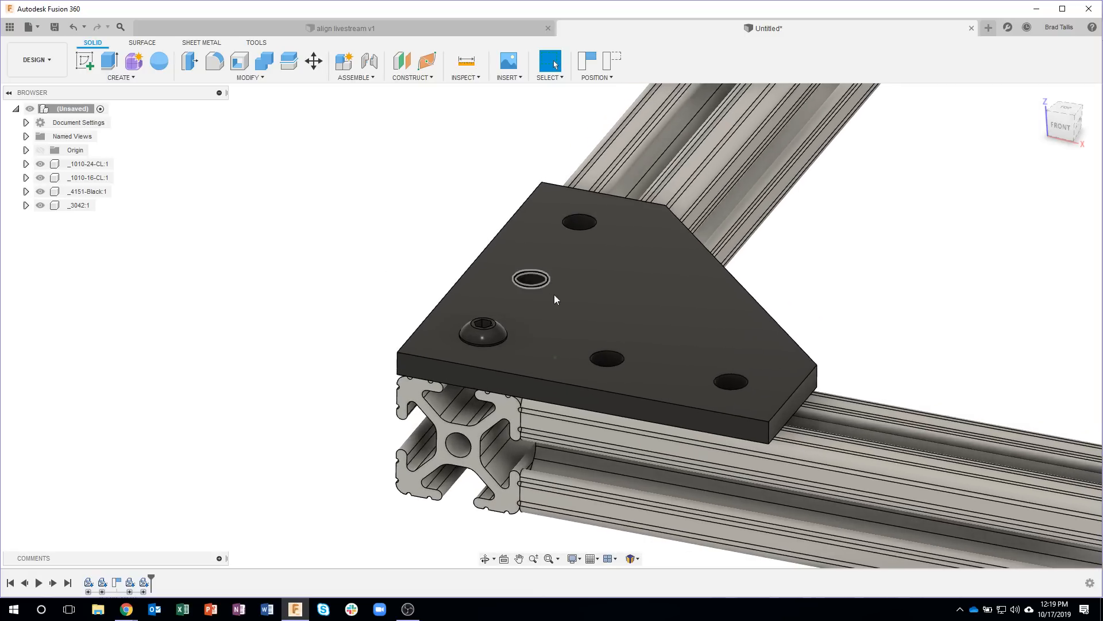
pyautogui.moveTo(592, 299); pyautogui.dragTo(804, 228)
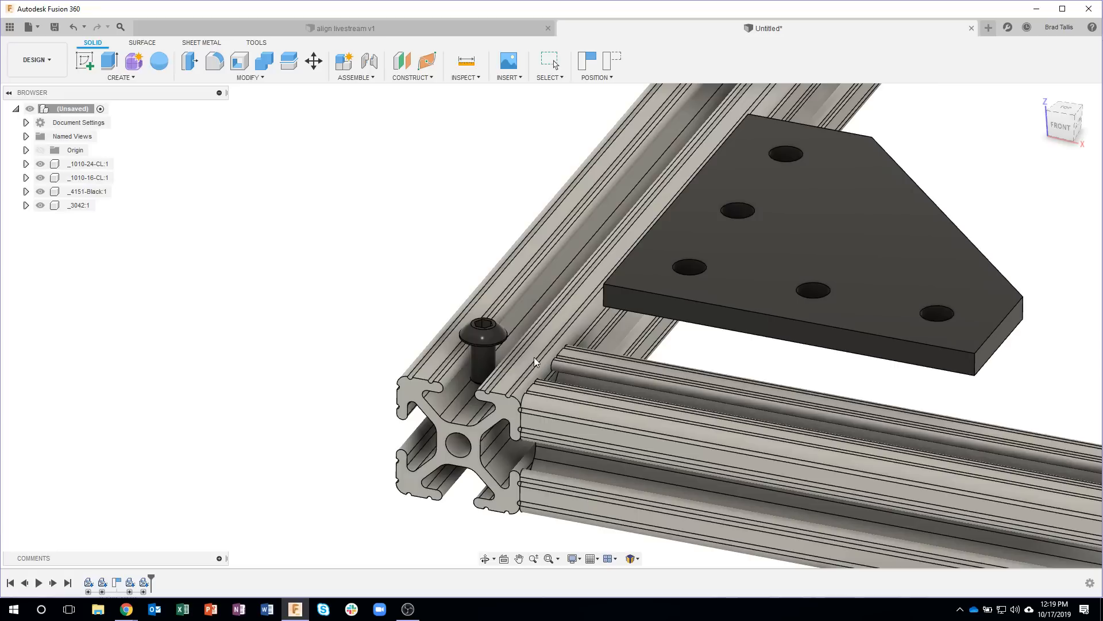
pyautogui.moveTo(490, 340); pyautogui.dragTo(314, 220)
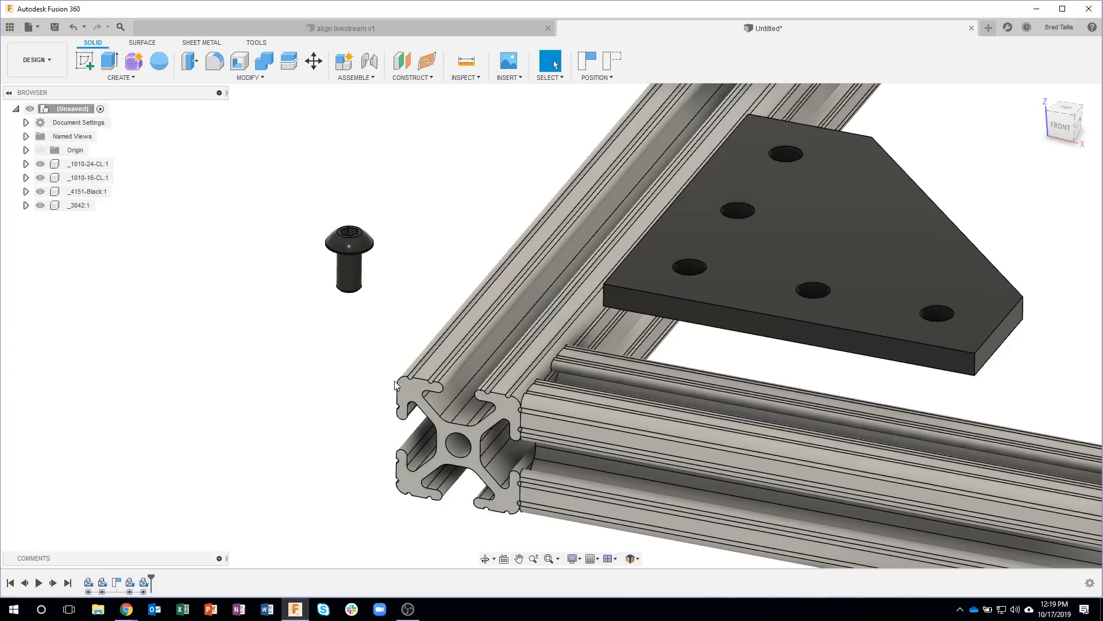
pyautogui.click(603, 63)
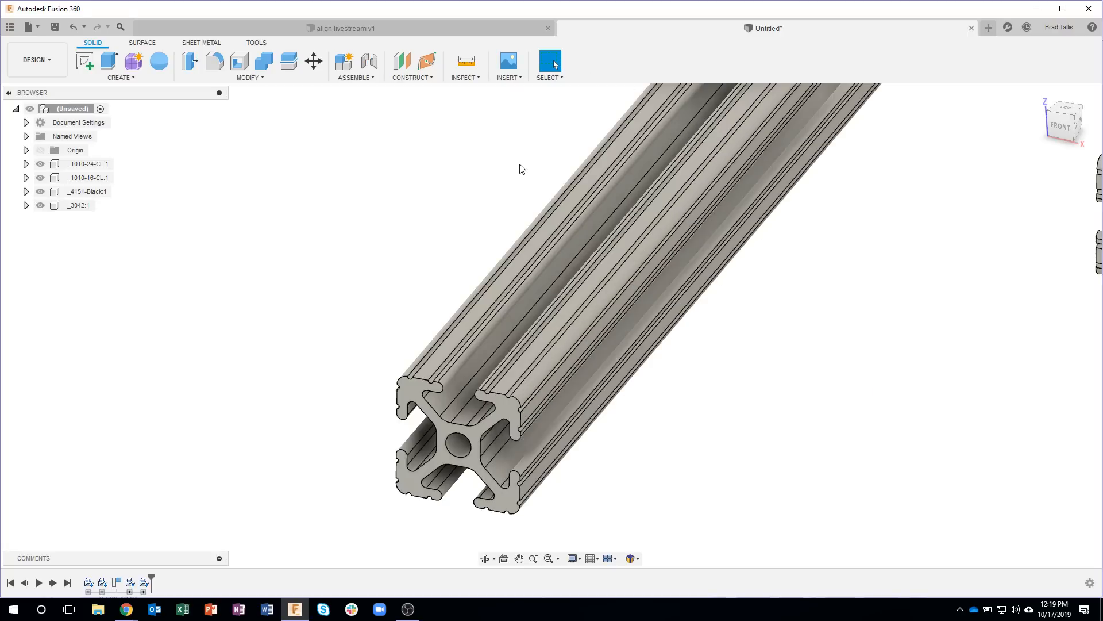
# Step: Undo the position revert and the free moves of the screw and joining plate
pyautogui.click(73, 30)
pyautogui.click(73, 30)
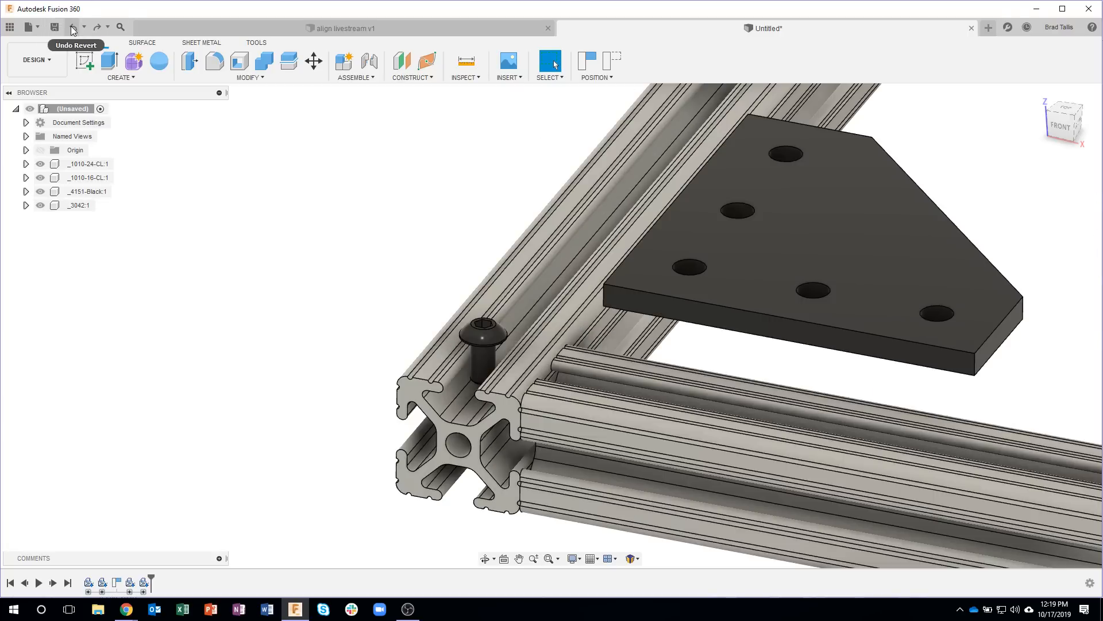
pyautogui.click(73, 30)
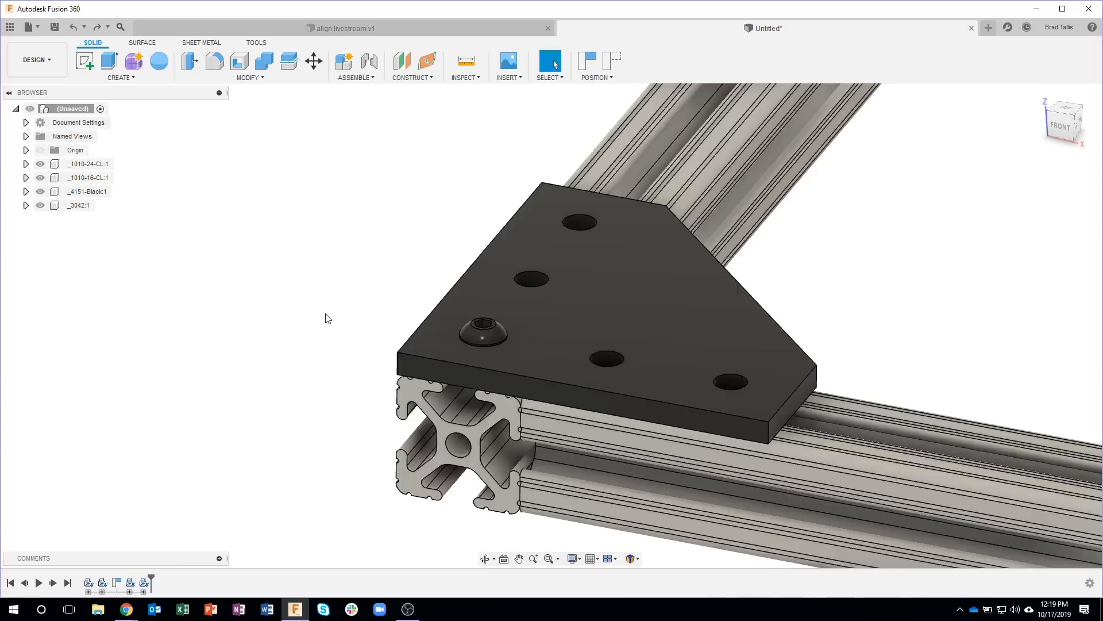
# Step: Examine from the front how the screw sits in the joining plate and the T-slot of the profile below
pyautogui.scroll(-3, 325, 314)
pyautogui.keyDown('shift'); pyautogui.moveTo(349, 338); pyautogui.dragTo(546, 283, button='middle'); pyautogui.keyUp('shift')
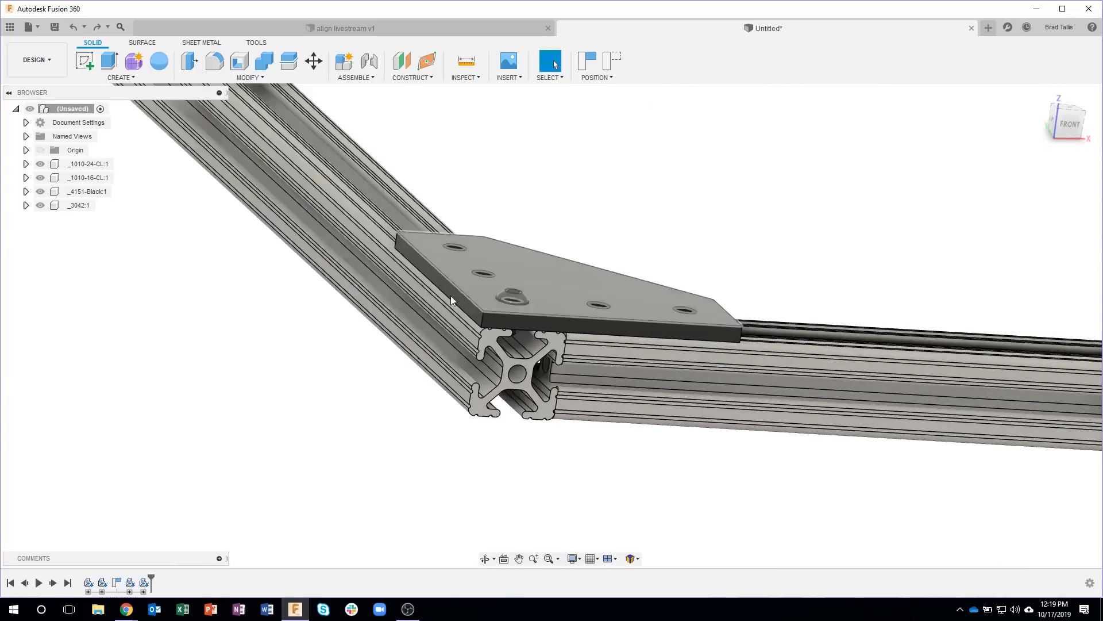
pyautogui.keyDown('shift'); pyautogui.moveTo(546, 460); pyautogui.dragTo(560, 467, button='middle'); pyautogui.keyUp('shift')
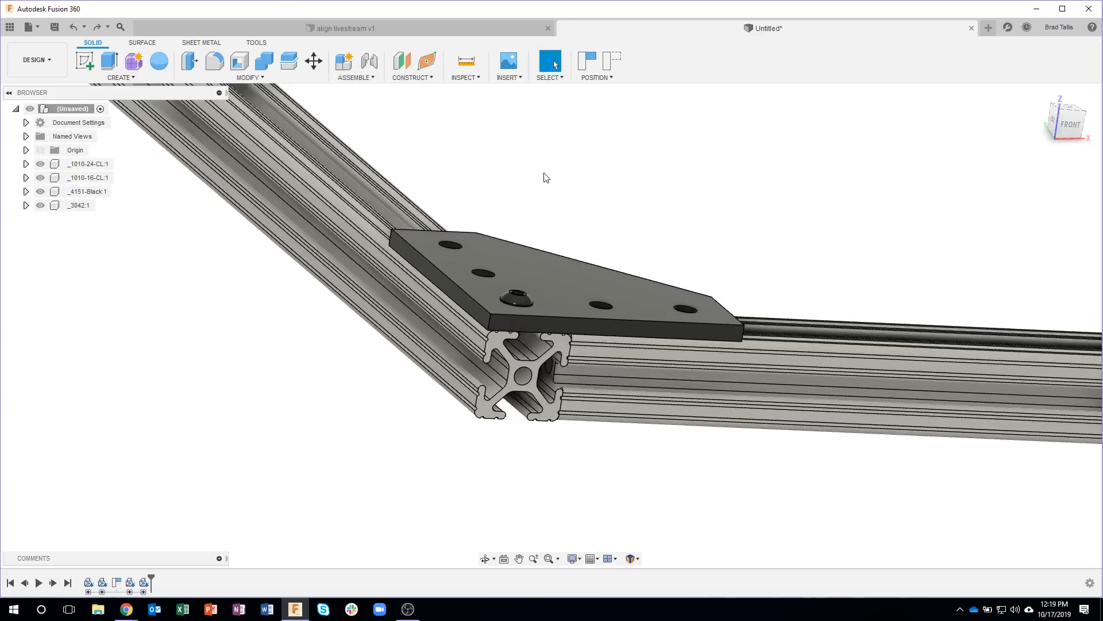
pyautogui.keyDown('shift'); pyautogui.moveTo(566, 175); pyautogui.dragTo(396, 285, button='middle'); pyautogui.keyUp('shift')
pyautogui.scroll(3, 396, 285)
pyautogui.scroll(2, 577, 382)
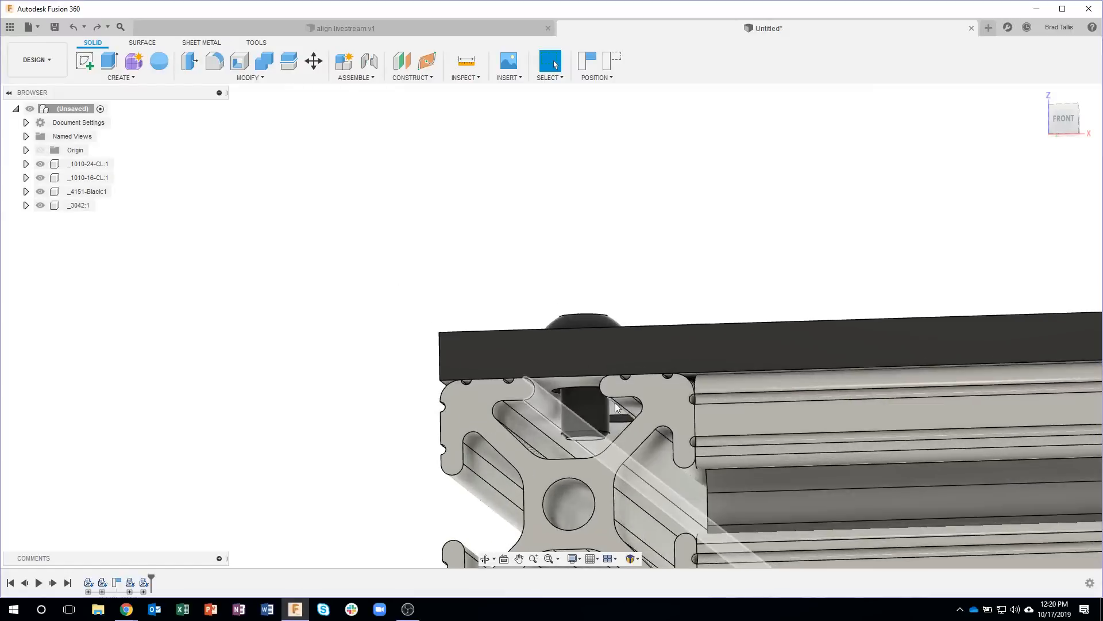
pyautogui.scroll(3, 581, 377)
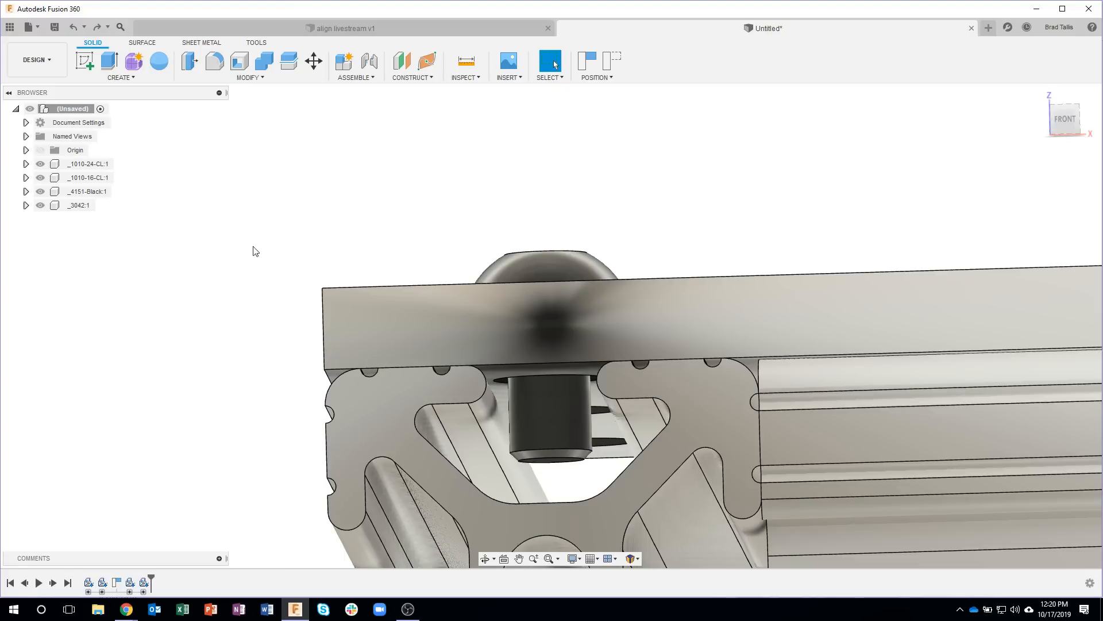
pyautogui.keyDown('shift'); pyautogui.moveTo(256, 230); pyautogui.dragTo(171, 97, button='middle'); pyautogui.keyUp('shift')
# Step: Switch to the 80/20 catalog in the browser, return to the fastening options, and open the Slide-In Economy T-Nuts
pyautogui.click(124, 610)
pyautogui.click(454, 581)
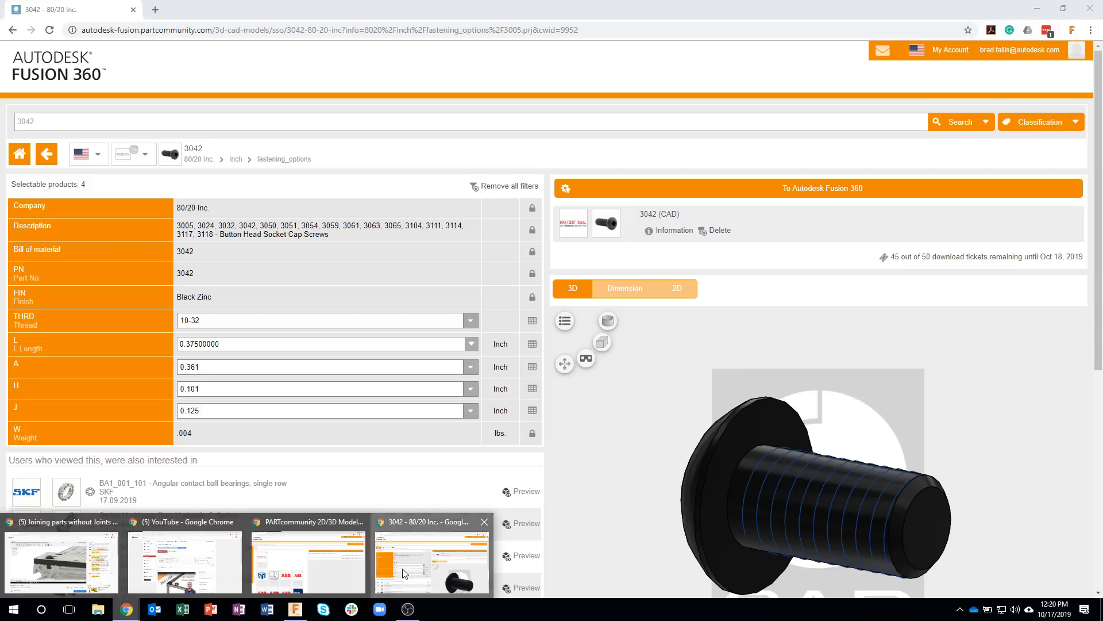
pyautogui.click(52, 153)
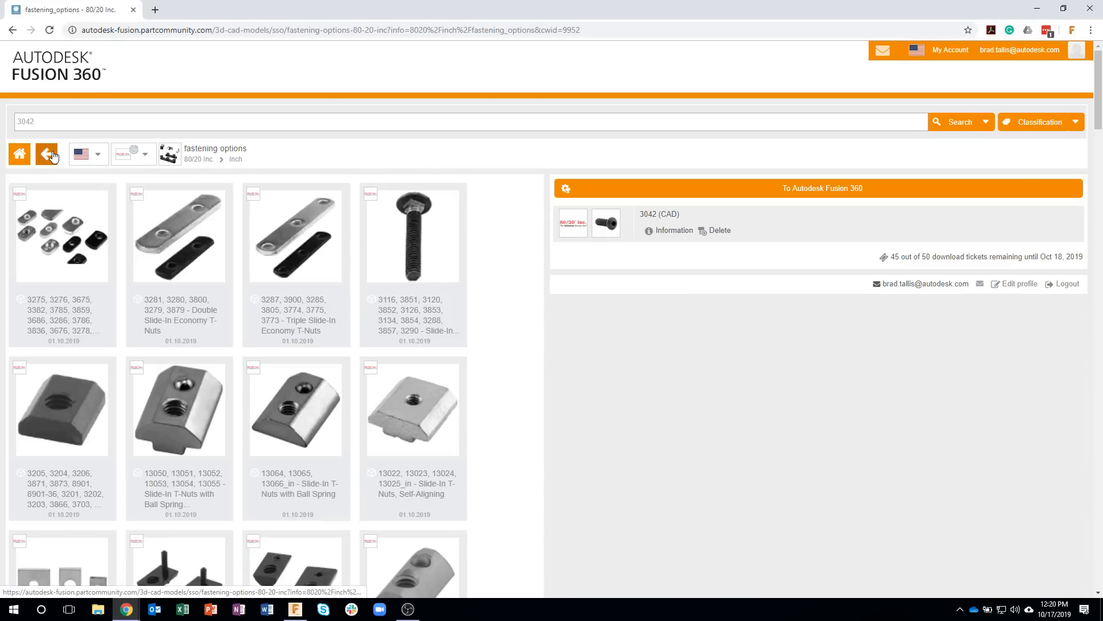
pyautogui.click(80, 246)
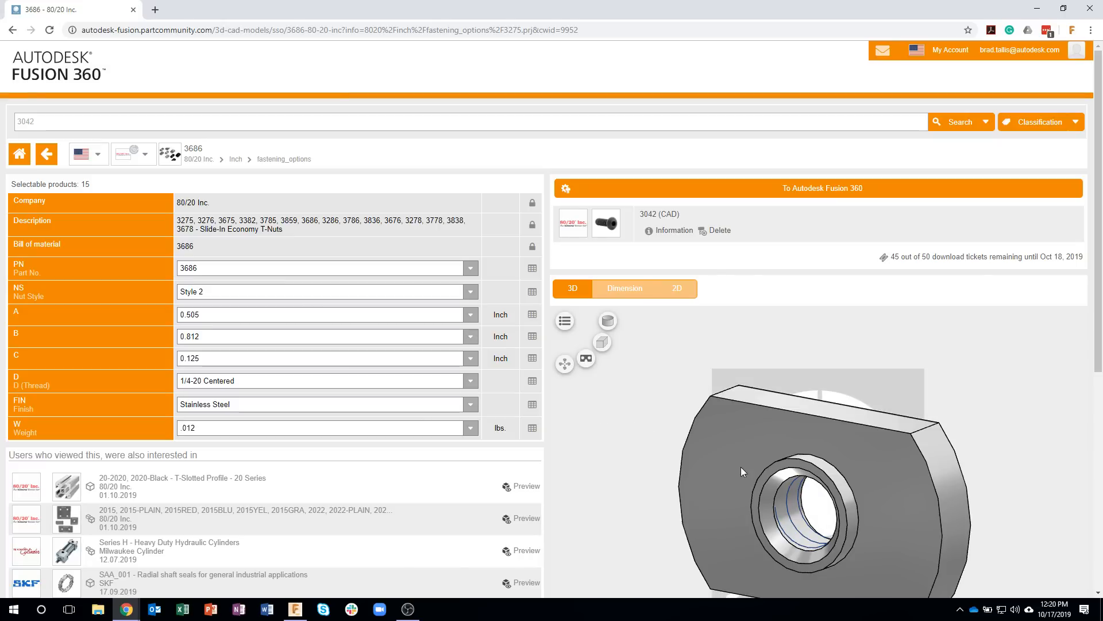
pyautogui.moveTo(779, 480); pyautogui.dragTo(799, 468)
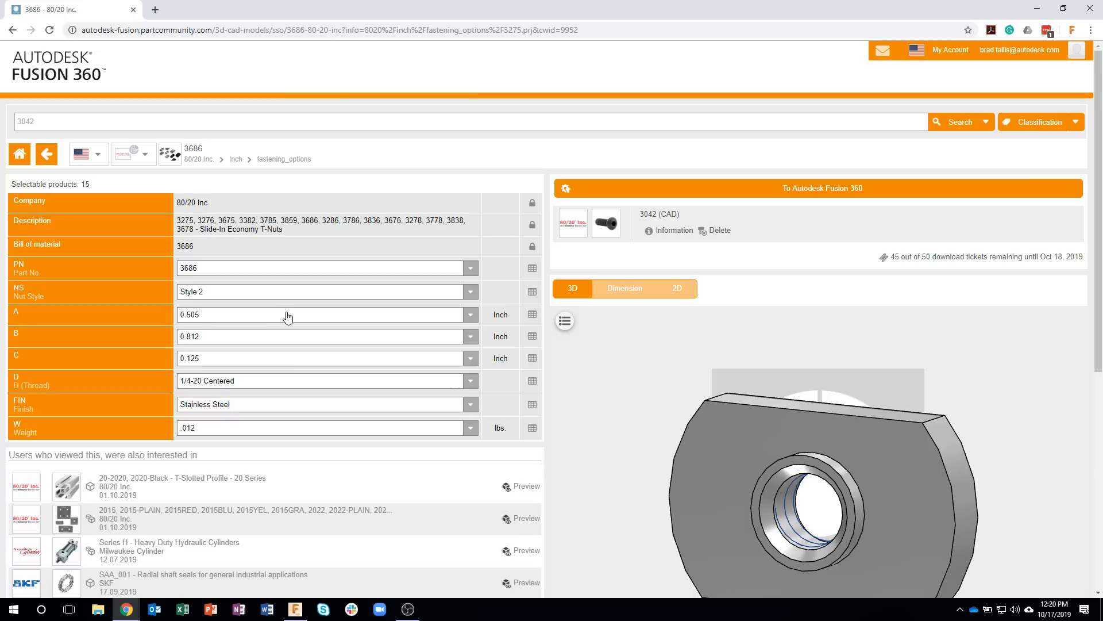
# Step: Set the T-nut thread to 10-32 Centered and send the 3276 nut to Fusion 360 through the NLauncher application
pyautogui.click(245, 382)
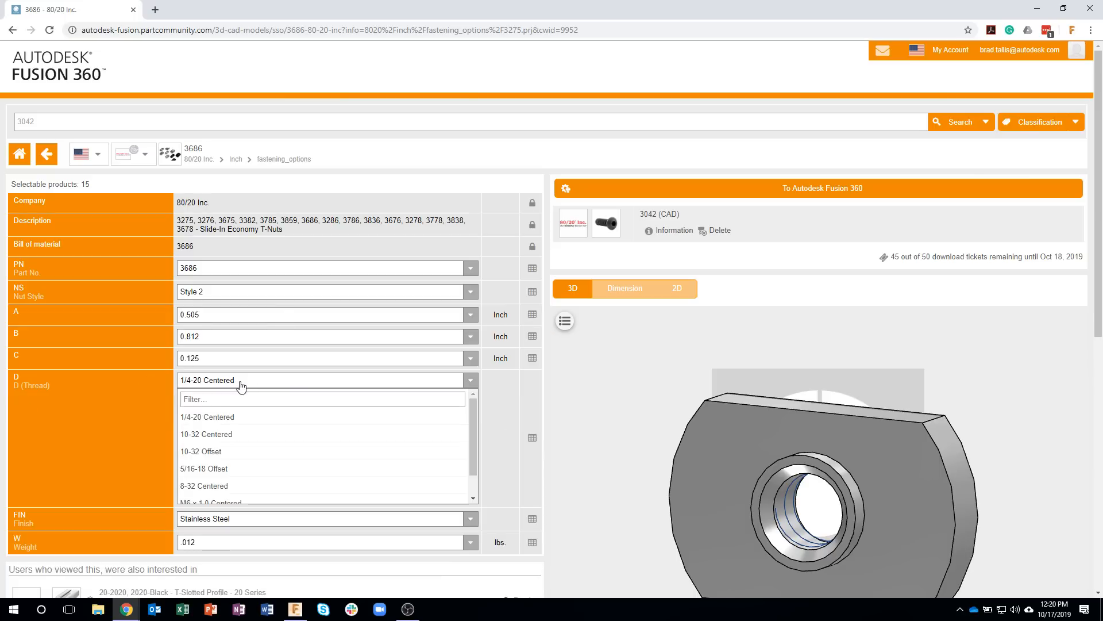
pyautogui.click(228, 435)
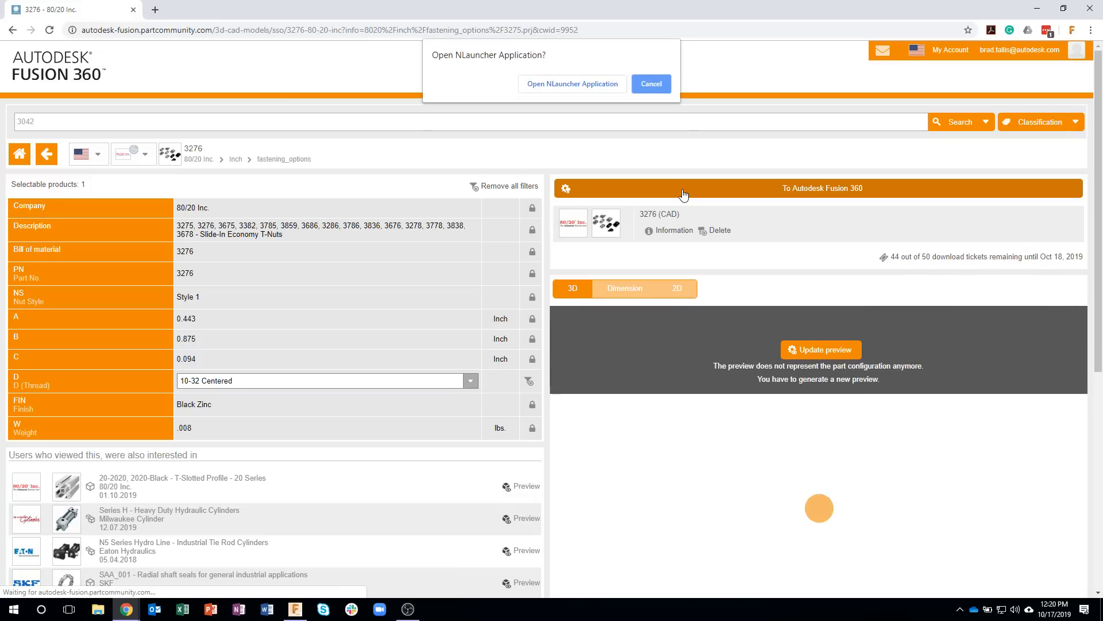
pyautogui.click(584, 84)
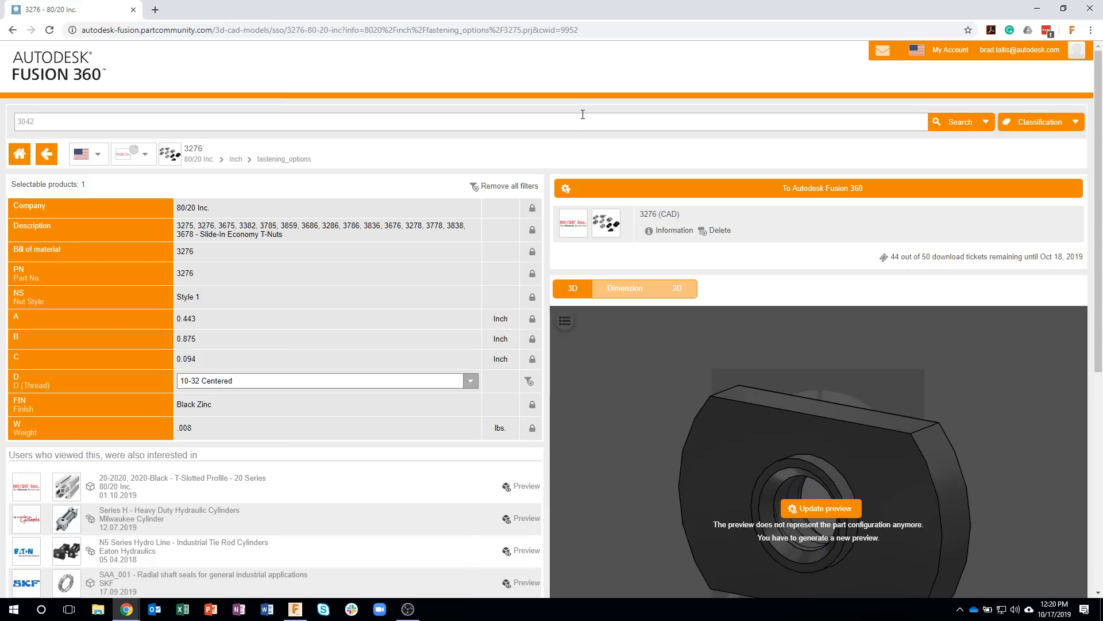
# Step: Return to Fusion 360 and move the inserted 3276 T-nut beside the joining plate, lowering it with a Z distance of -11.094 in
pyautogui.click(572, 194)
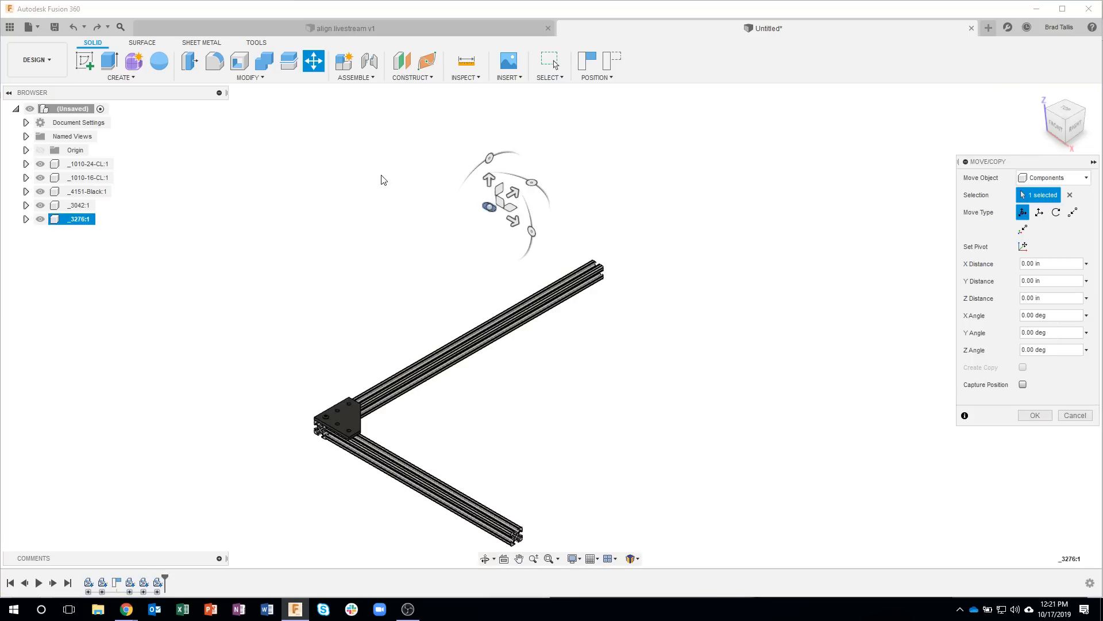
pyautogui.click(1066, 109)
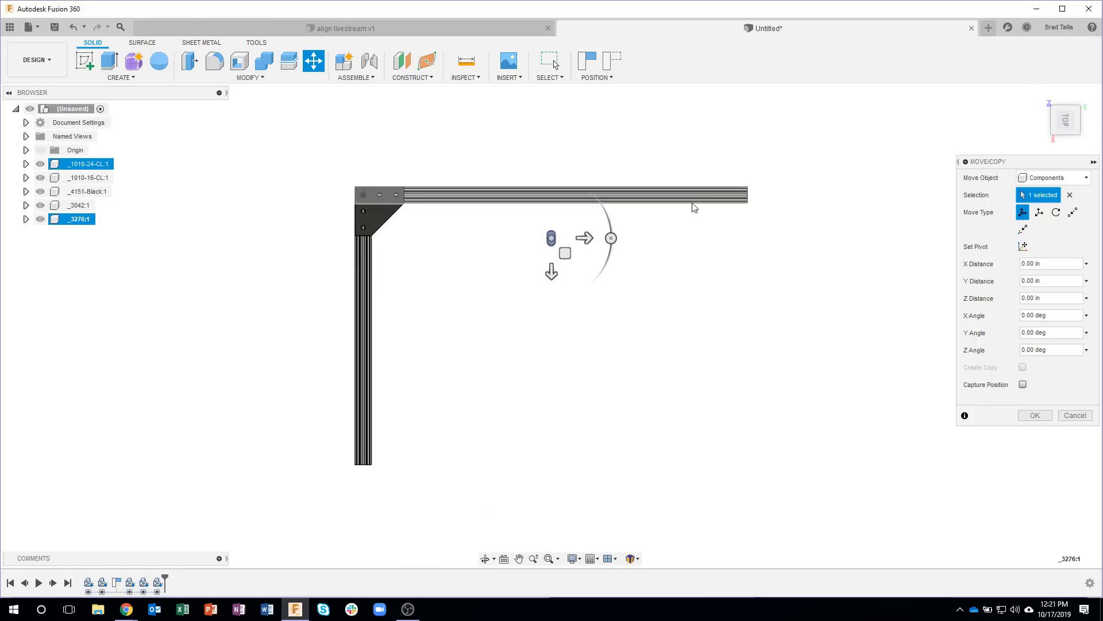
pyautogui.click(583, 239)
pyautogui.moveTo(583, 242); pyautogui.dragTo(424, 240)
pyautogui.moveTo(437, 241)
pyautogui.keyDown('shift'); pyautogui.mouseDown(button='middle')
pyautogui.moveTo(515, 245)
pyautogui.moveTo(442, 231)
pyautogui.mouseUp(button='middle'); pyautogui.keyUp('shift')
pyautogui.moveTo(442, 231); pyautogui.dragTo(474, 382)
pyautogui.keyDown('shift'); pyautogui.moveTo(424, 440); pyautogui.dragTo(461, 447, button='middle'); pyautogui.keyUp('shift')
pyautogui.scroll(3, 463, 445)
pyautogui.scroll(5, 474, 423)
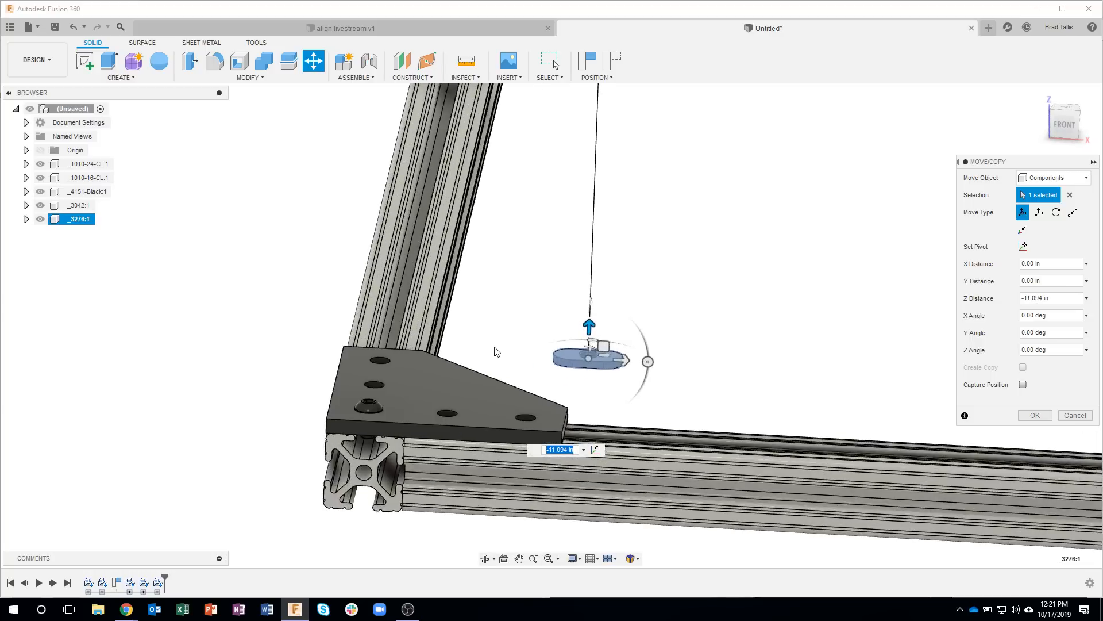
# Step: Rotate the T-nut -90 degrees about the Z axis
pyautogui.keyDown('shift'); pyautogui.moveTo(536, 349); pyautogui.dragTo(516, 373, button='middle'); pyautogui.keyUp('shift')
pyautogui.keyDown('shift'); pyautogui.moveTo(635, 334); pyautogui.dragTo(580, 322, button='middle'); pyautogui.keyUp('shift')
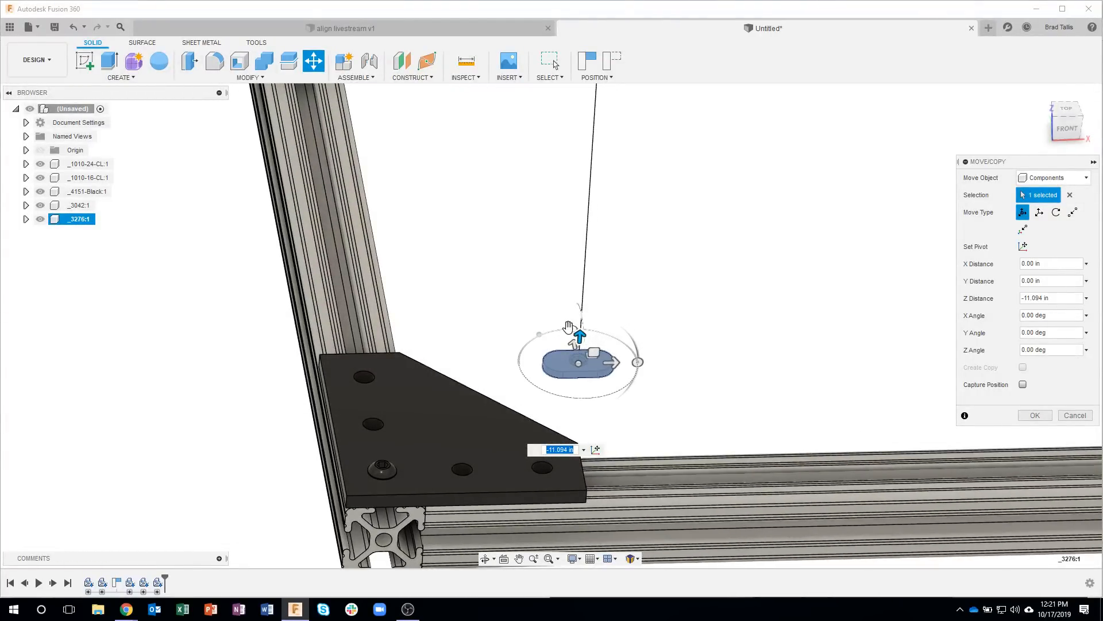
pyautogui.moveTo(613, 328); pyautogui.dragTo(640, 363)
pyautogui.keyDown('shift'); pyautogui.moveTo(684, 353); pyautogui.dragTo(915, 318, button='middle'); pyautogui.keyUp('shift')
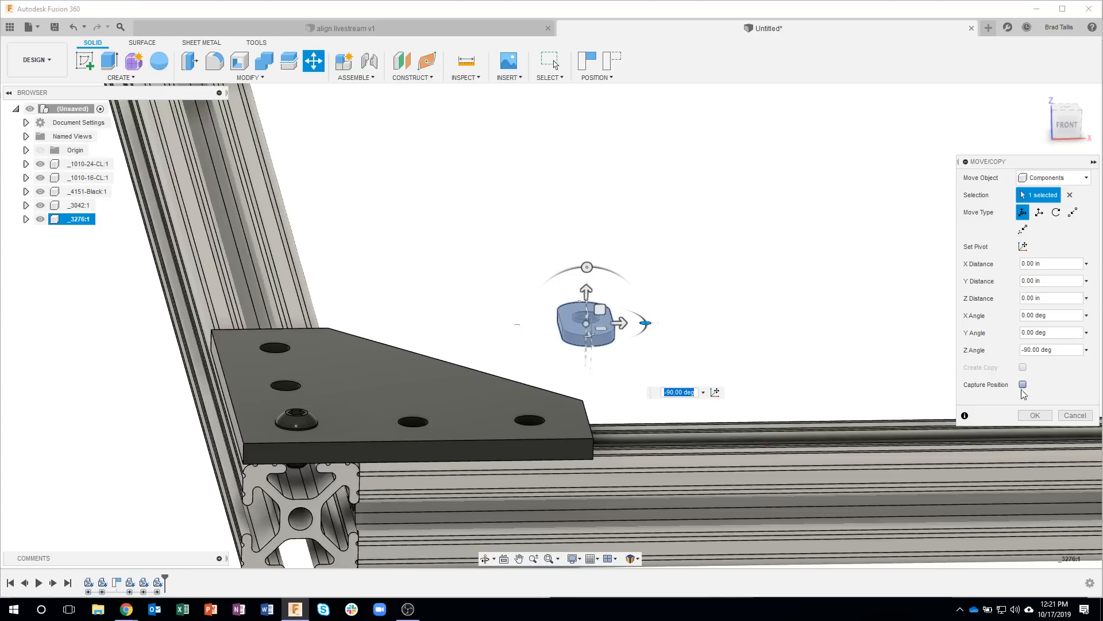
# Step: Try a point-to-point move of the T-nut's collar edge onto the lower edge of the plate's screw hole, and clear the target point
pyautogui.click(1073, 213)
pyautogui.scroll(3, 592, 322)
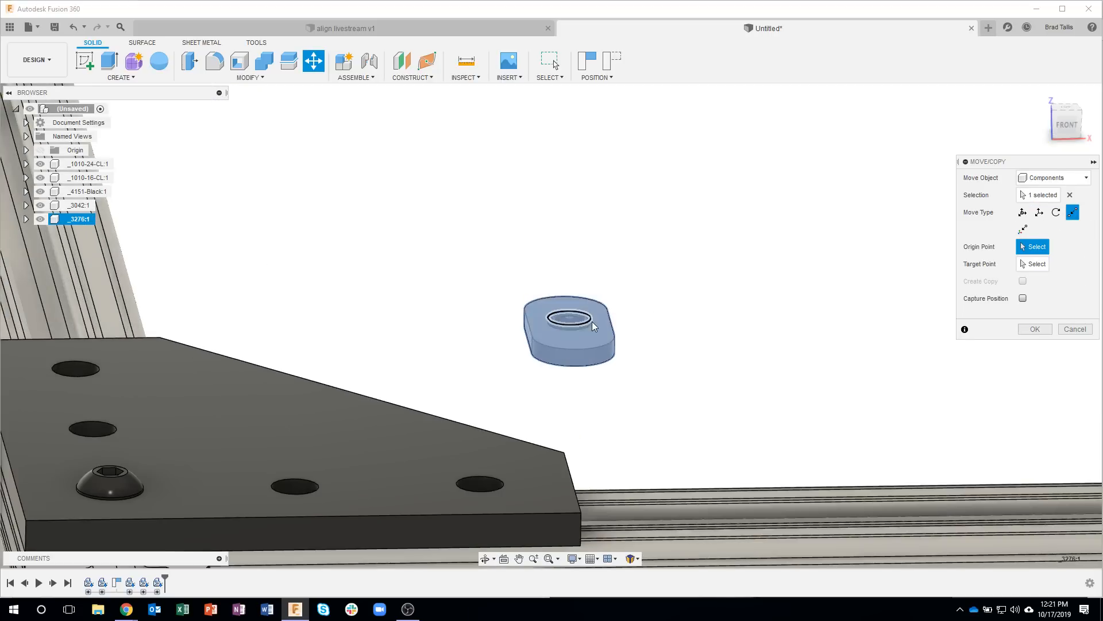
pyautogui.scroll(2, 593, 326)
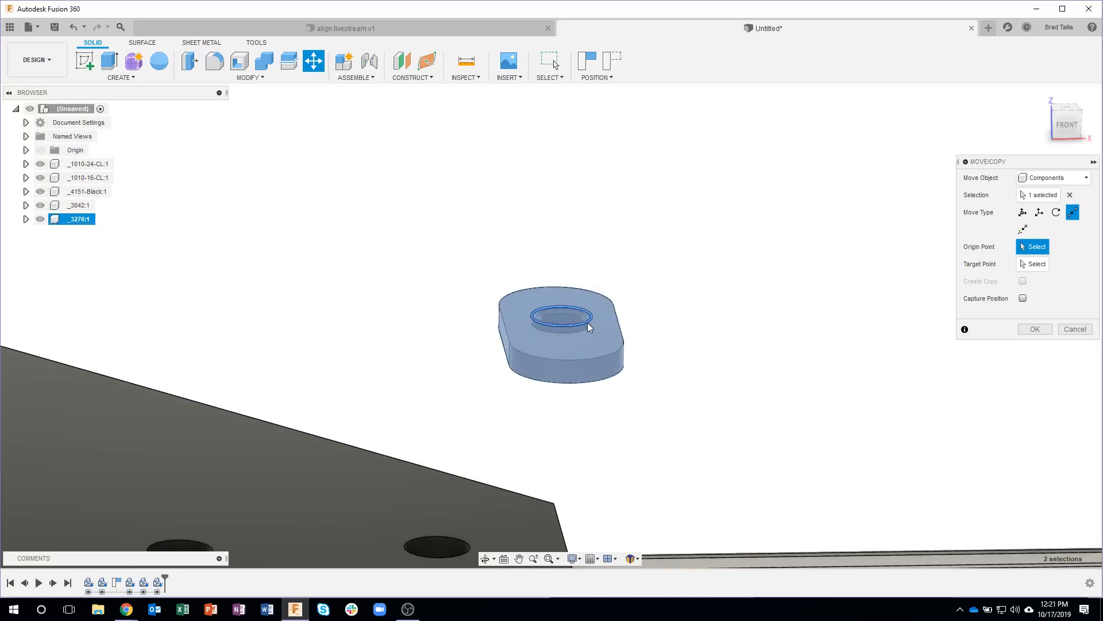
pyautogui.click(589, 327)
pyautogui.scroll(-5, 569, 345)
pyautogui.scroll(6, 356, 339)
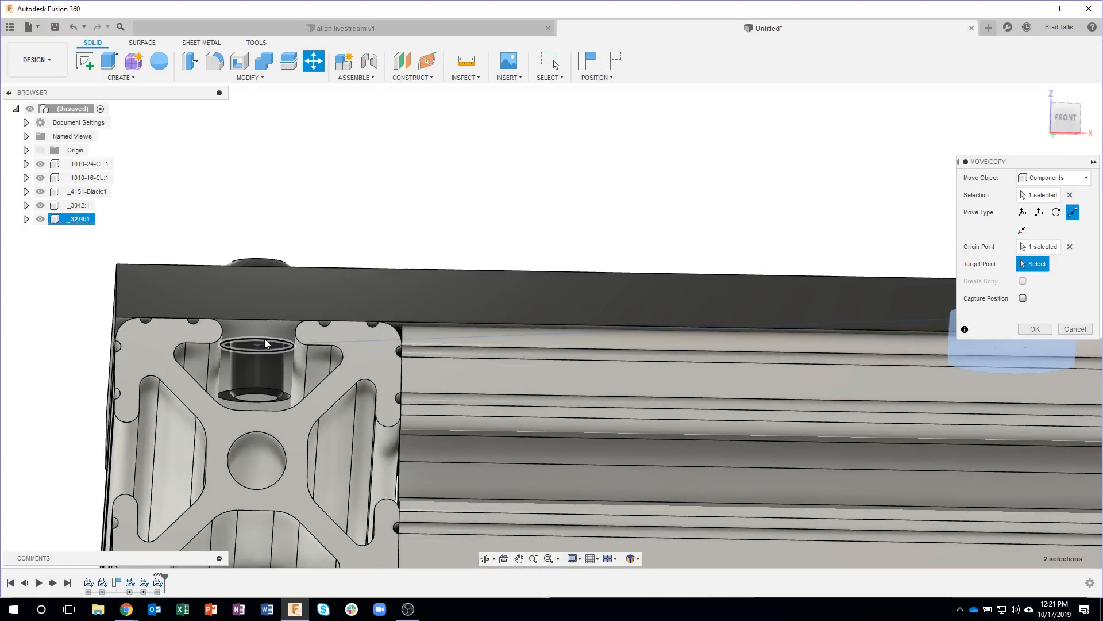
pyautogui.click(270, 343)
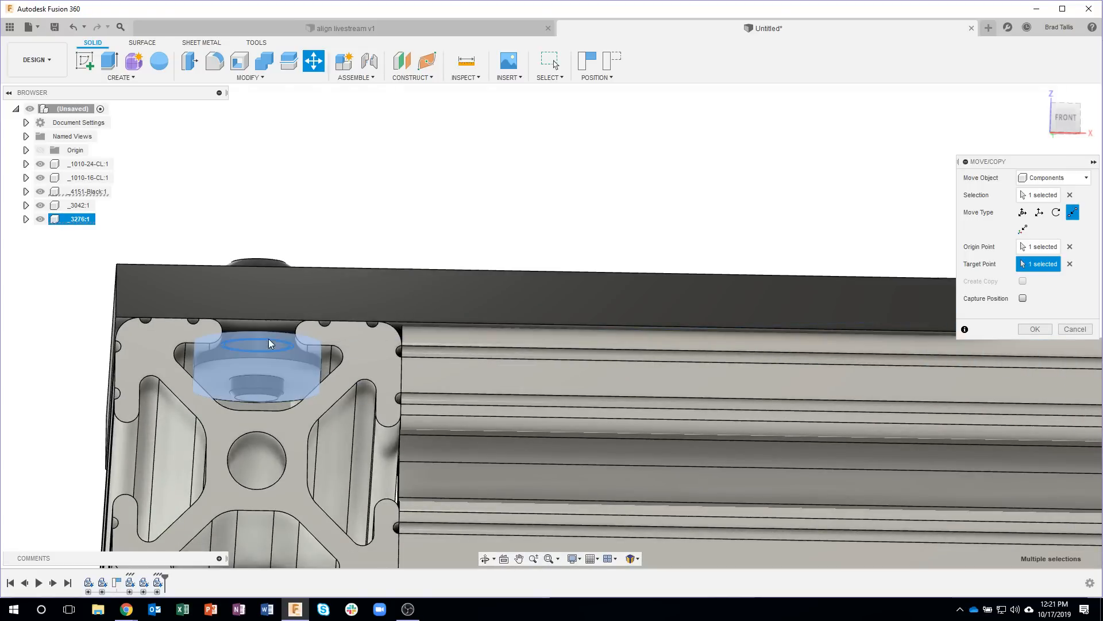
pyautogui.keyDown('shift'); pyautogui.moveTo(308, 363); pyautogui.dragTo(310, 405, button='middle'); pyautogui.keyUp('shift')
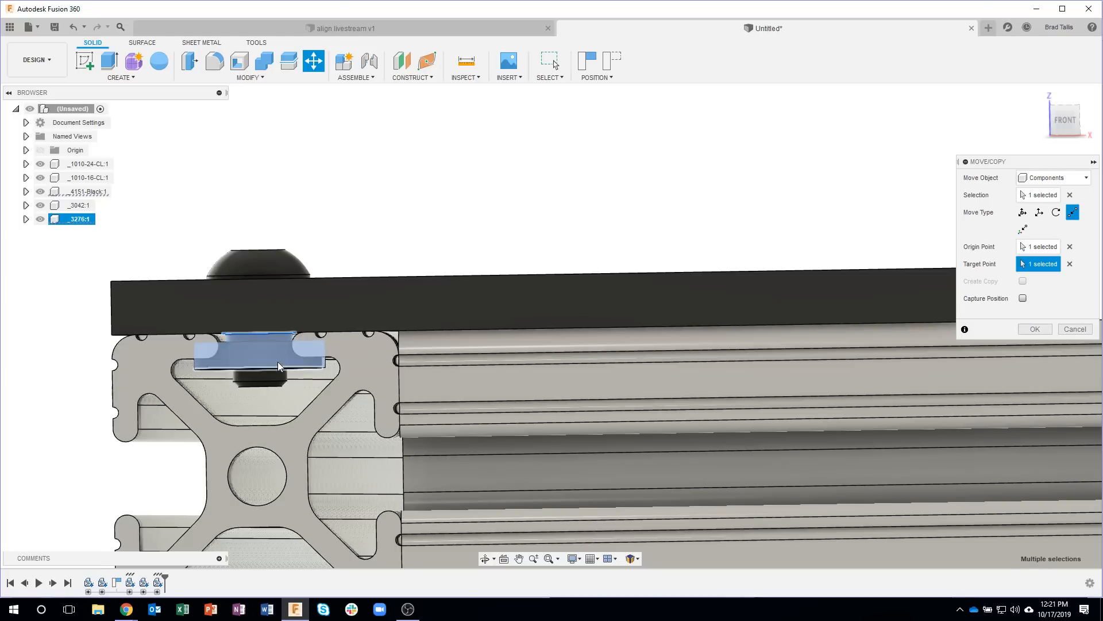
pyautogui.keyDown('shift'); pyautogui.moveTo(615, 239); pyautogui.dragTo(965, 277, button='middle'); pyautogui.keyUp('shift')
pyautogui.click(1069, 264)
# Step: Accept the T-nut's move with the nut still clear of the joining plate
pyautogui.keyDown('shift'); pyautogui.moveTo(747, 225); pyautogui.dragTo(1034, 333, button='middle'); pyautogui.keyUp('shift')
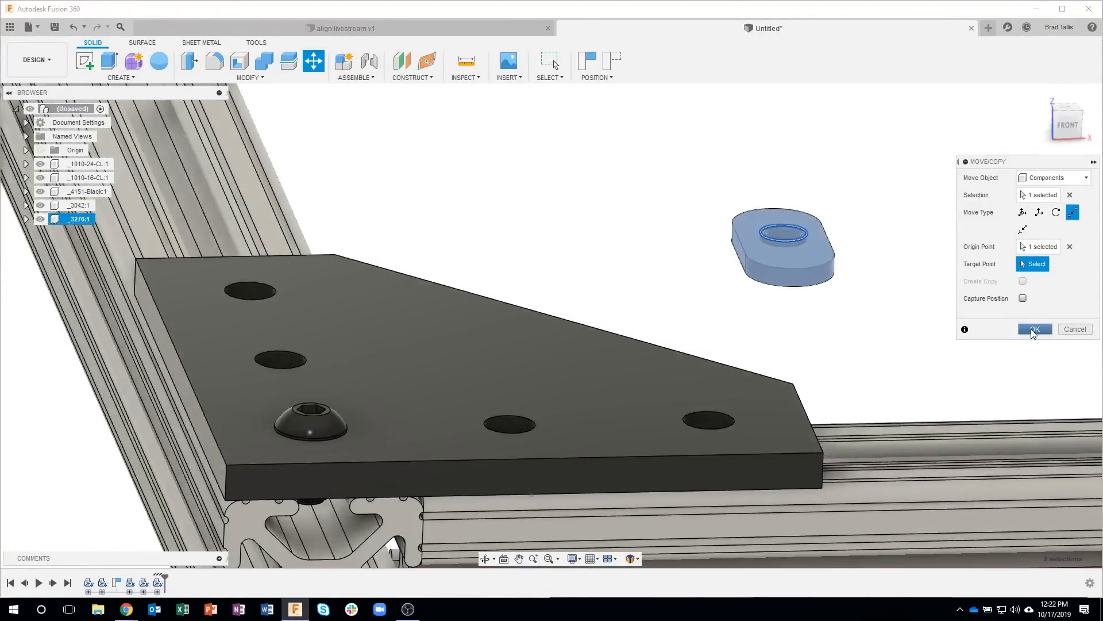
pyautogui.click(1034, 330)
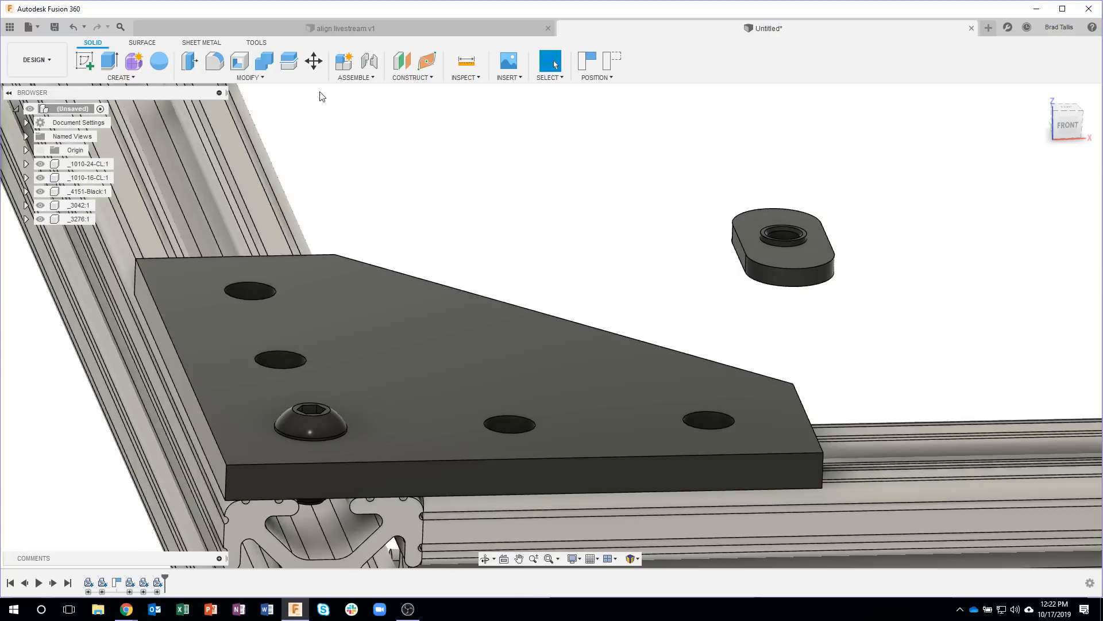
# Step: Align the circular edge of the T-nut's raised collar with the lower edge of the joining plate hole that holds the screw
pyautogui.click(269, 79)
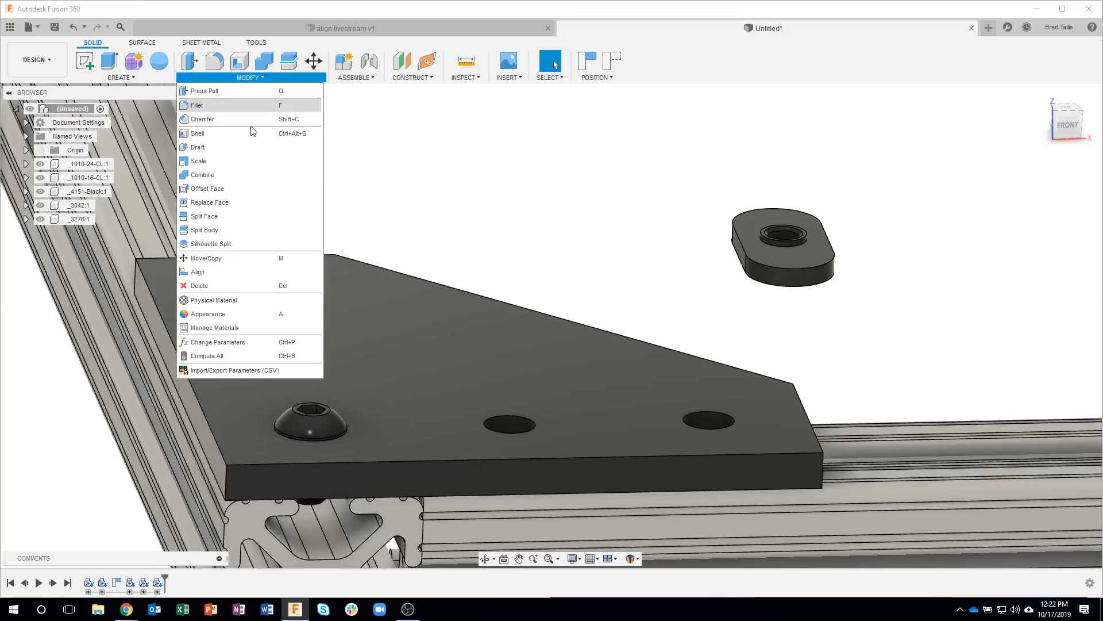
pyautogui.click(216, 271)
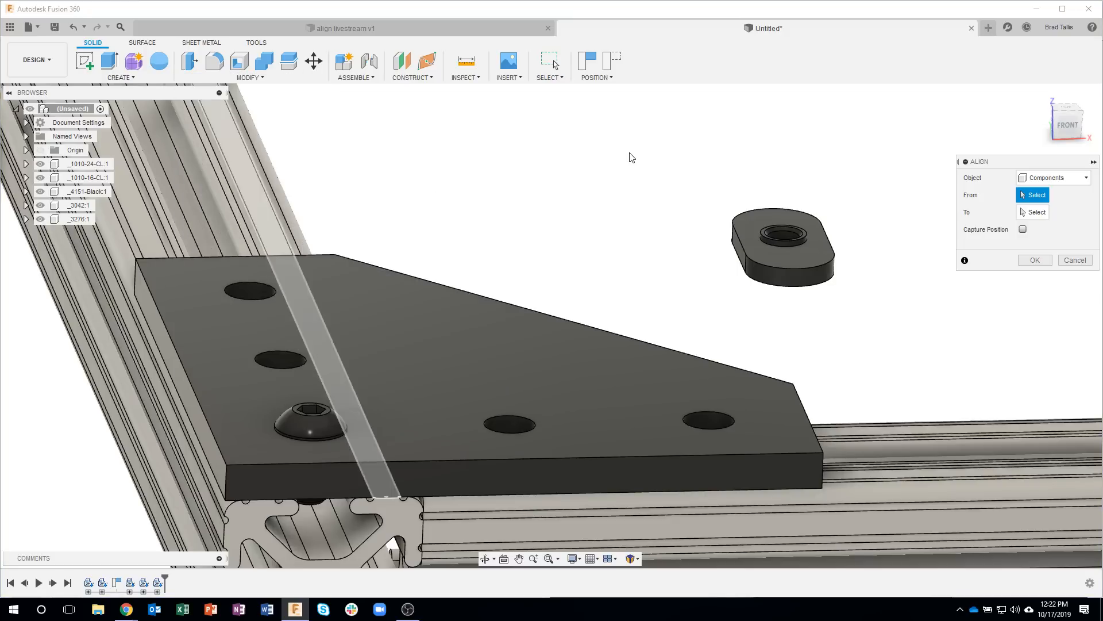
pyautogui.keyDown('shift'); pyautogui.moveTo(654, 158); pyautogui.dragTo(755, 205, button='middle'); pyautogui.keyUp('shift')
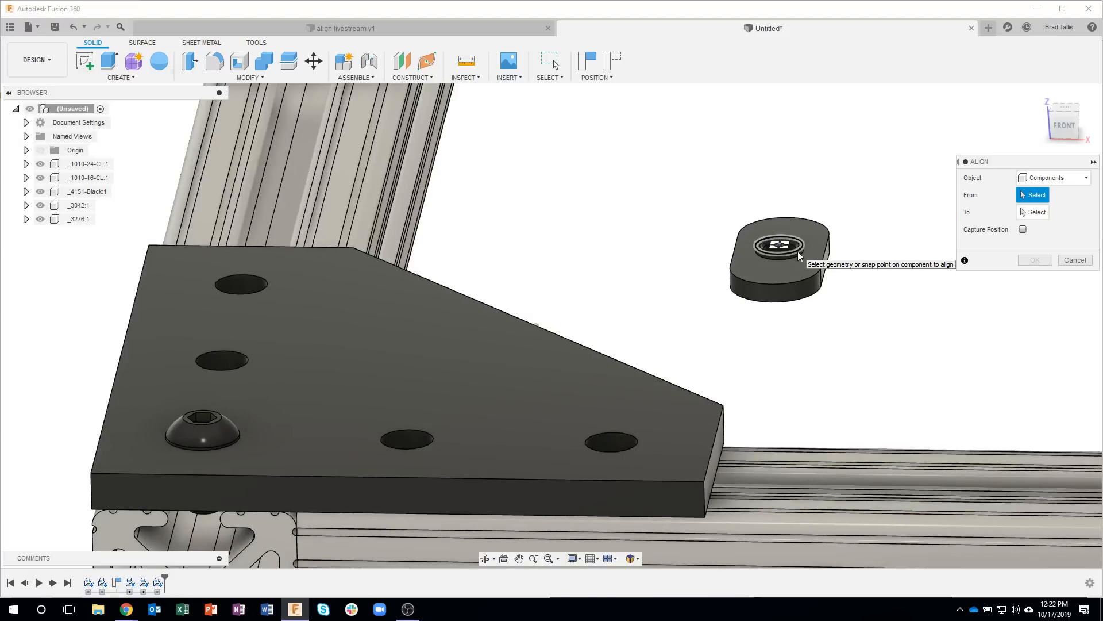
pyautogui.scroll(5, 798, 250)
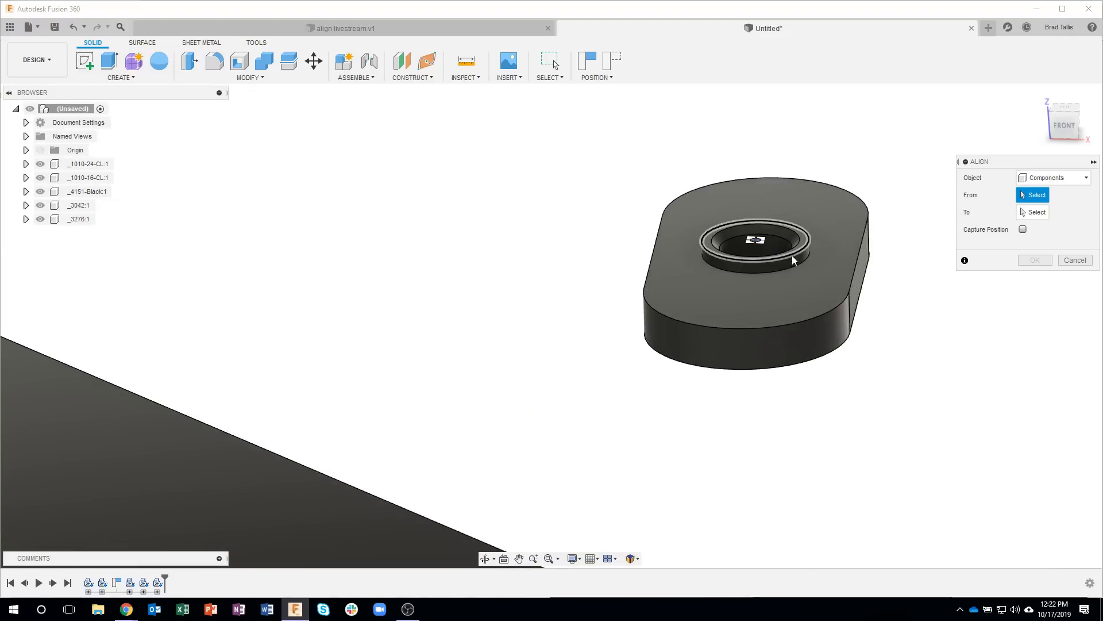
pyautogui.click(792, 253)
pyautogui.scroll(-6, 627, 320)
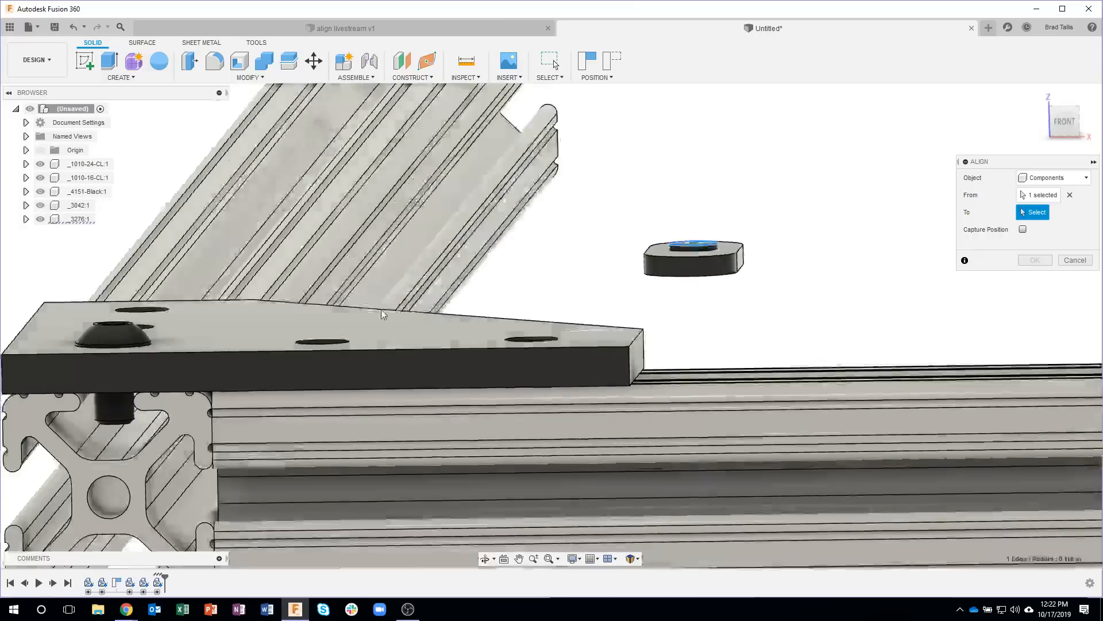
pyautogui.keyDown('shift'); pyautogui.moveTo(381, 309); pyautogui.dragTo(150, 304, button='middle'); pyautogui.keyUp('shift')
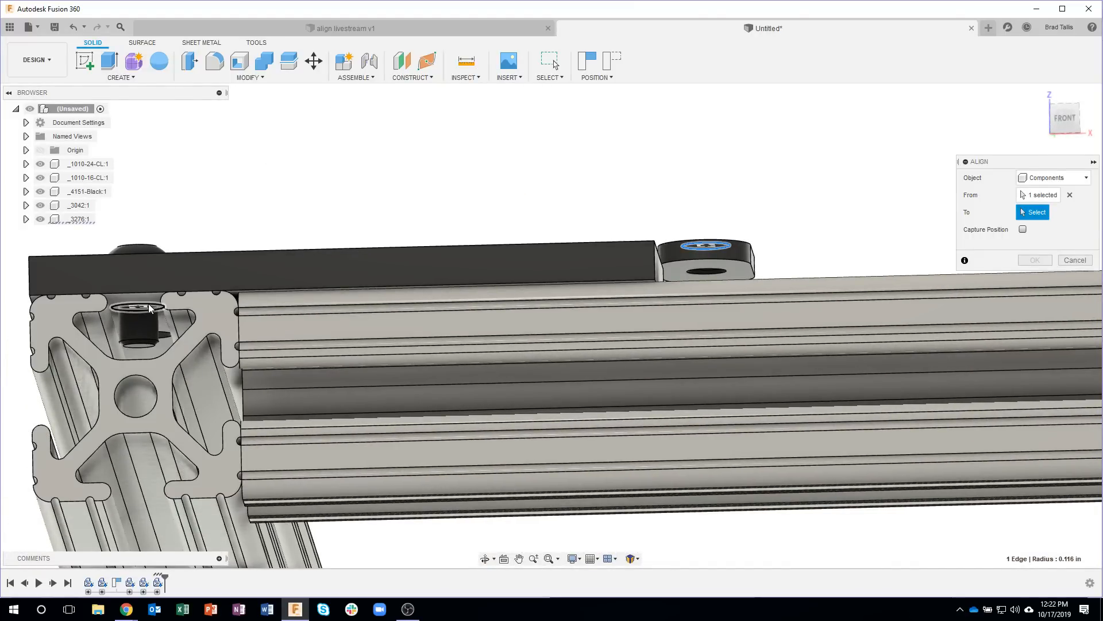
pyautogui.click(148, 303)
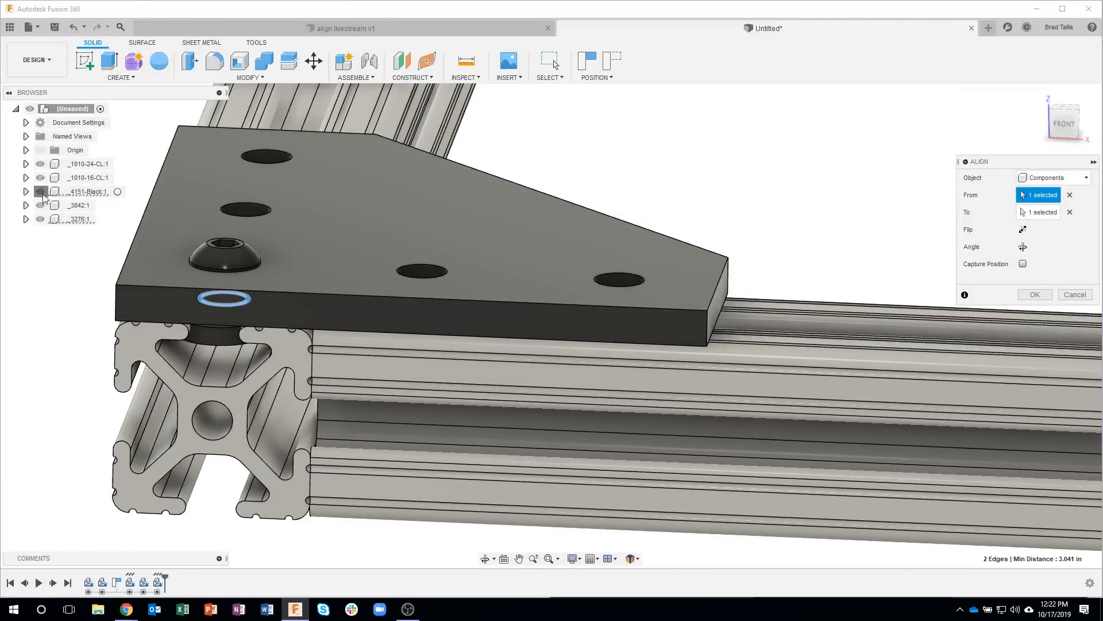
# Step: With the joining plate hidden, align the T-nut's upper face to the inner face under the T-slot lip of the 1010-24 profile
pyautogui.click(41, 192)
pyautogui.scroll(2, 207, 317)
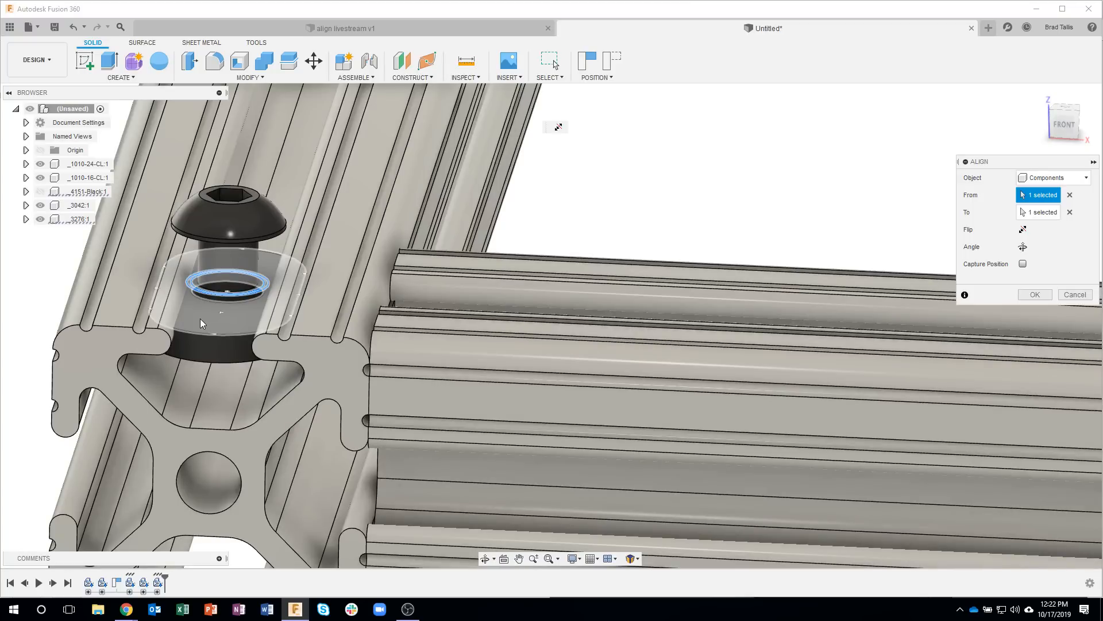
pyautogui.click(200, 319)
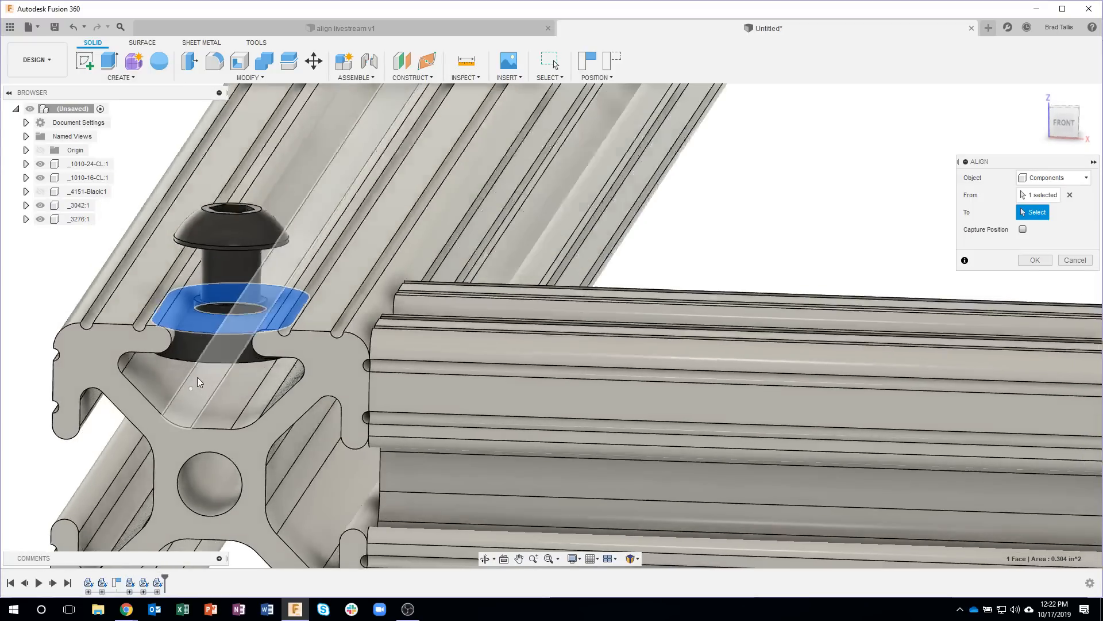
pyautogui.keyDown('shift'); pyautogui.moveTo(197, 377); pyautogui.dragTo(159, 356, button='middle'); pyautogui.keyUp('shift')
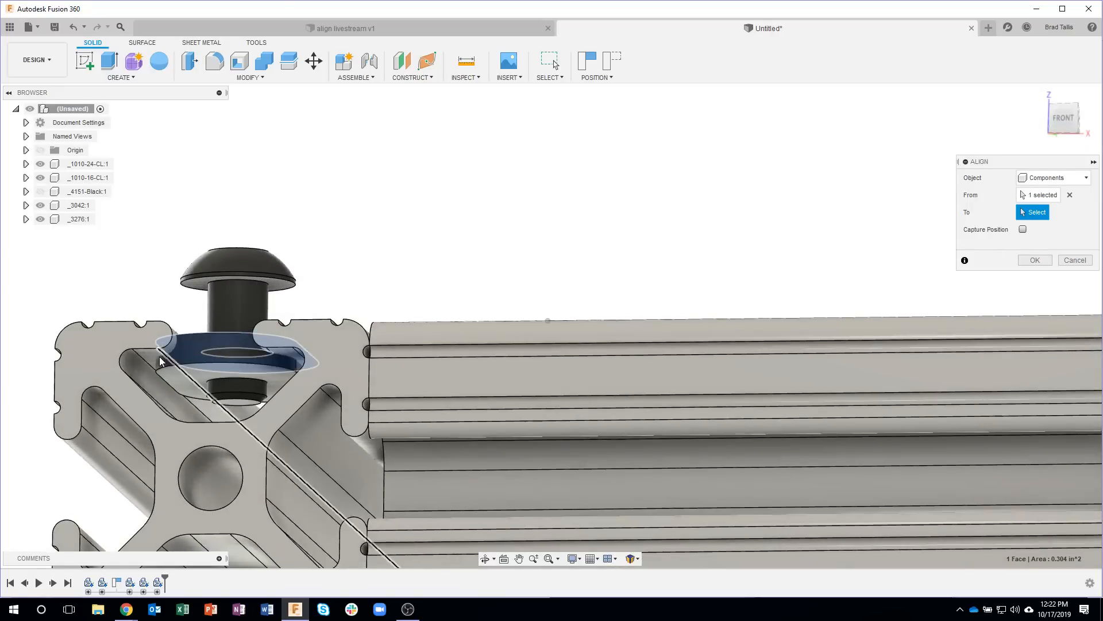
pyautogui.click(153, 356)
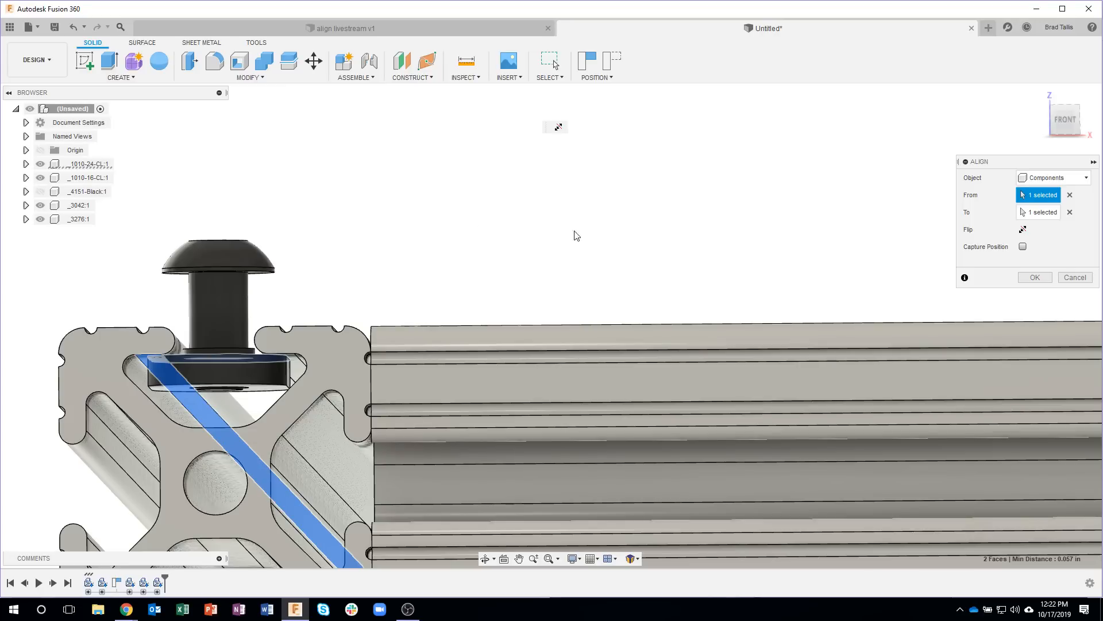
pyautogui.click(1030, 276)
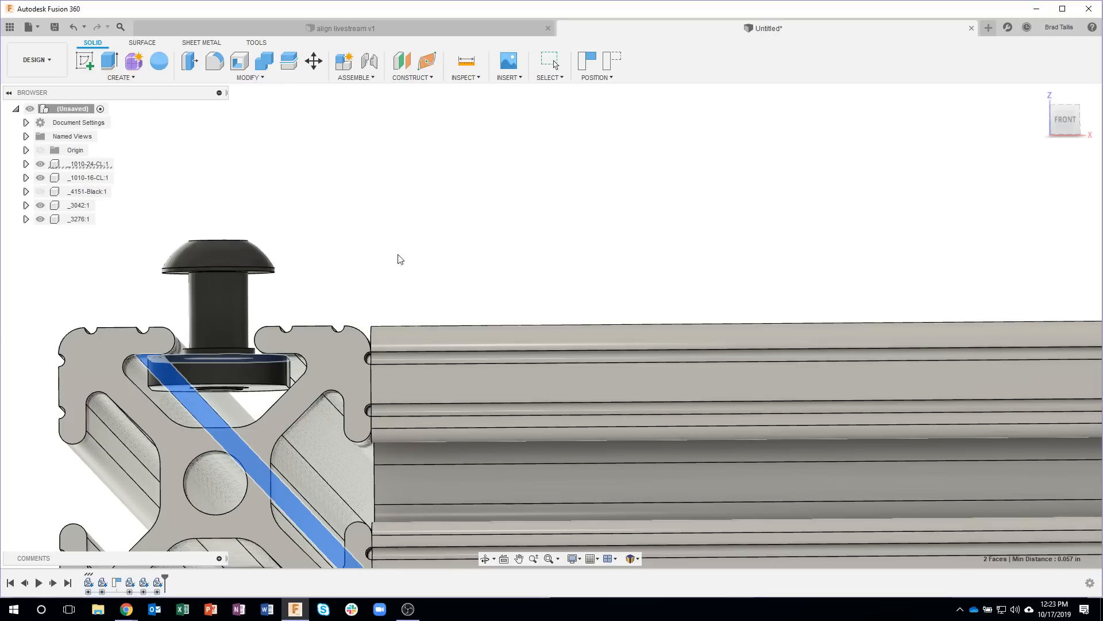
# Step: Show the joining plate again and check the screw and T-nut in the corner hole
pyautogui.click(40, 192)
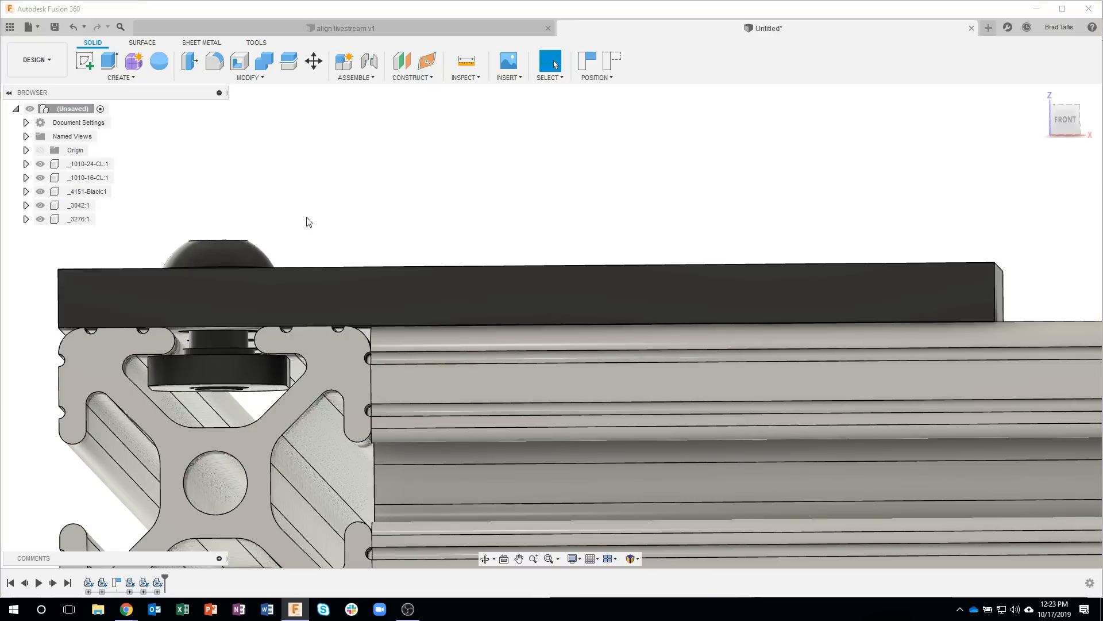
pyautogui.scroll(-4, 535, 198)
pyautogui.keyDown('shift'); pyautogui.moveTo(520, 196); pyautogui.dragTo(219, 293, button='middle'); pyautogui.keyUp('shift')
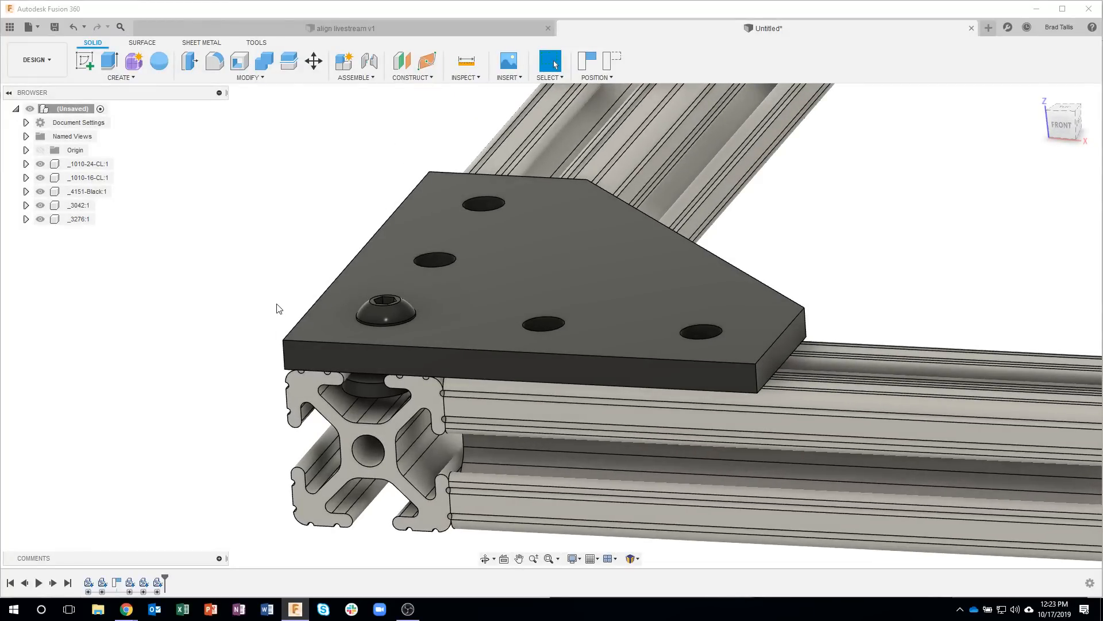
# Step: Start a rectangular pattern and capture the current position of the moved components
pyautogui.click(157, 77)
pyautogui.moveTo(121, 337)
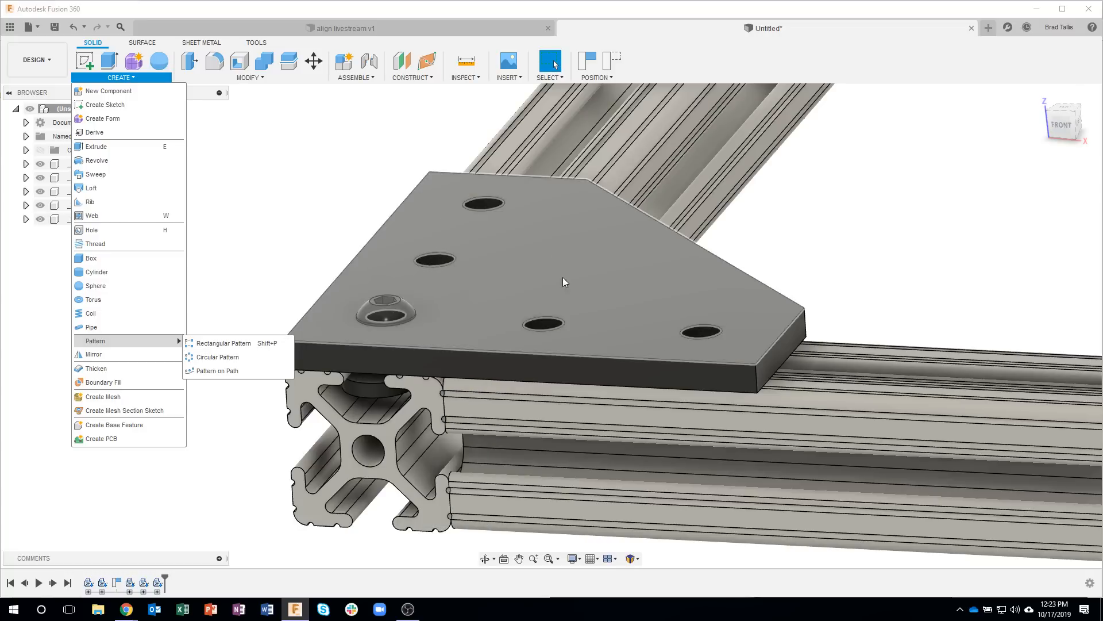
pyautogui.click(226, 344)
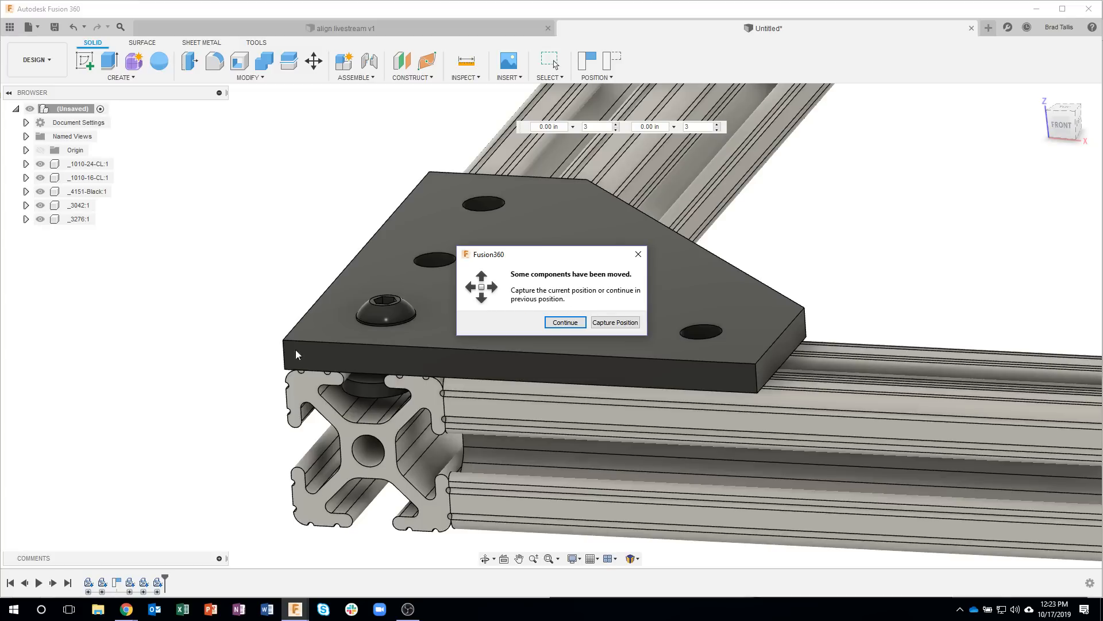
pyautogui.click(611, 326)
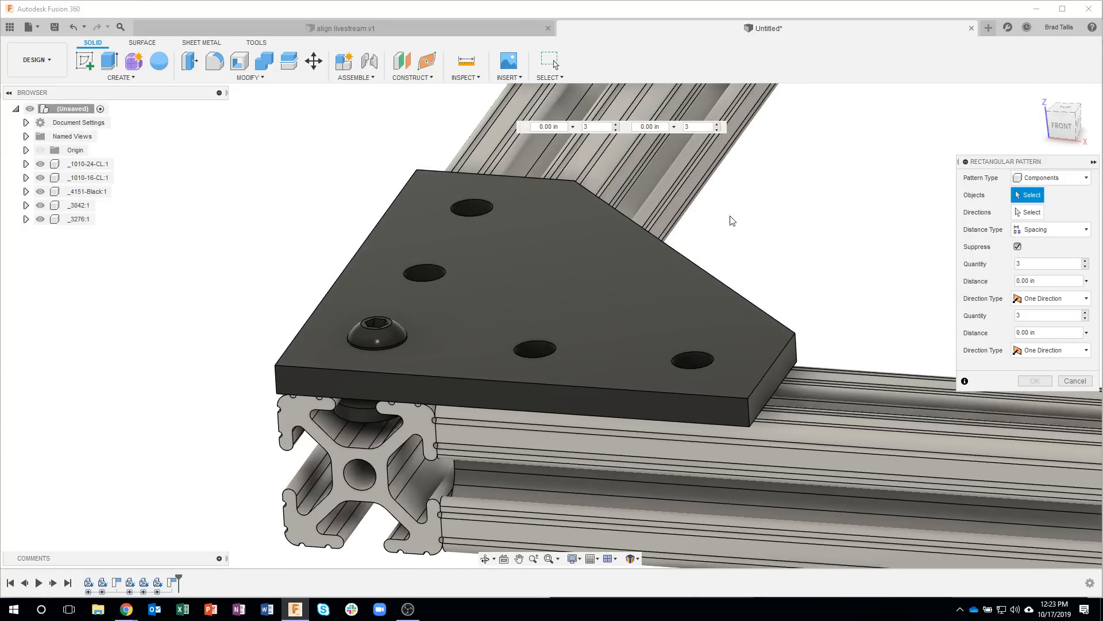
# Step: Set the pattern type to Components and select the corner screw and its T-nut as the pattern objects
pyautogui.click(1043, 178)
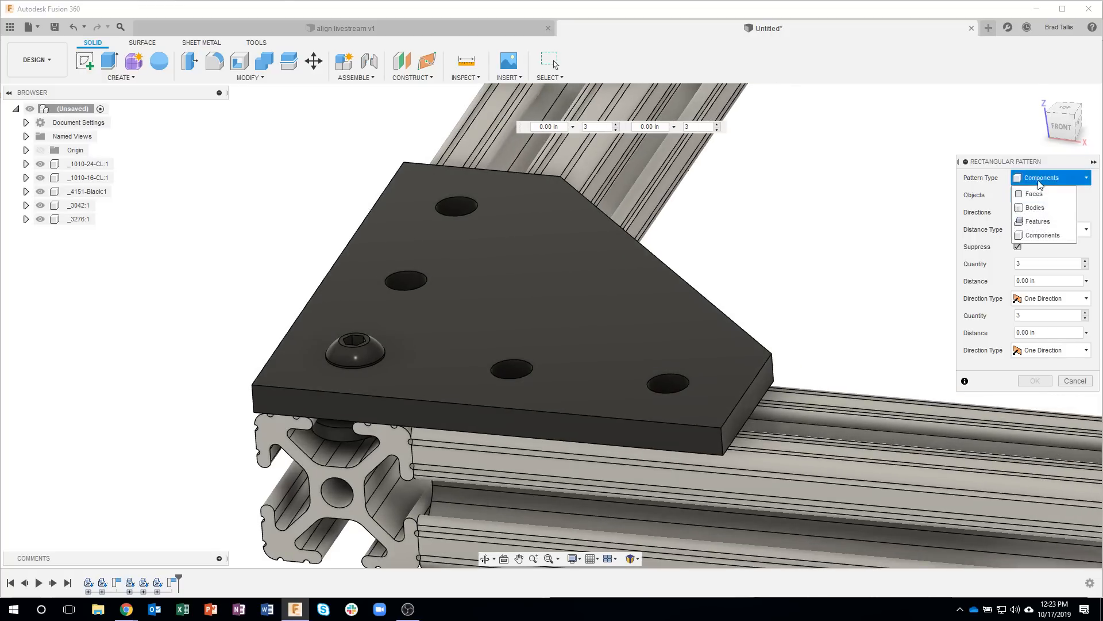
pyautogui.click(1044, 196)
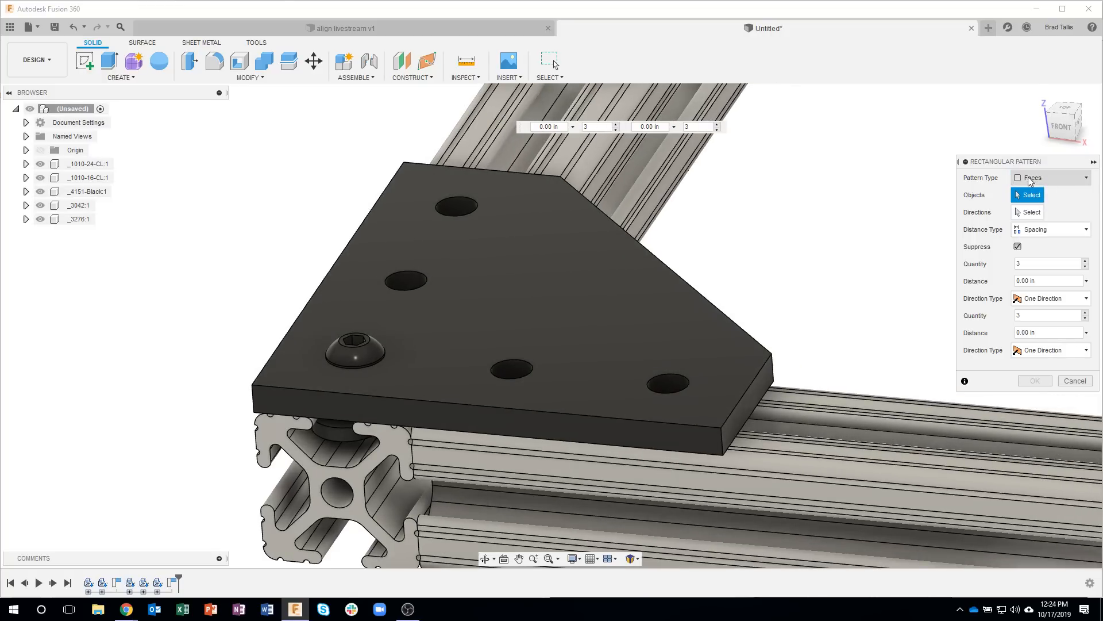
pyautogui.click(1041, 183)
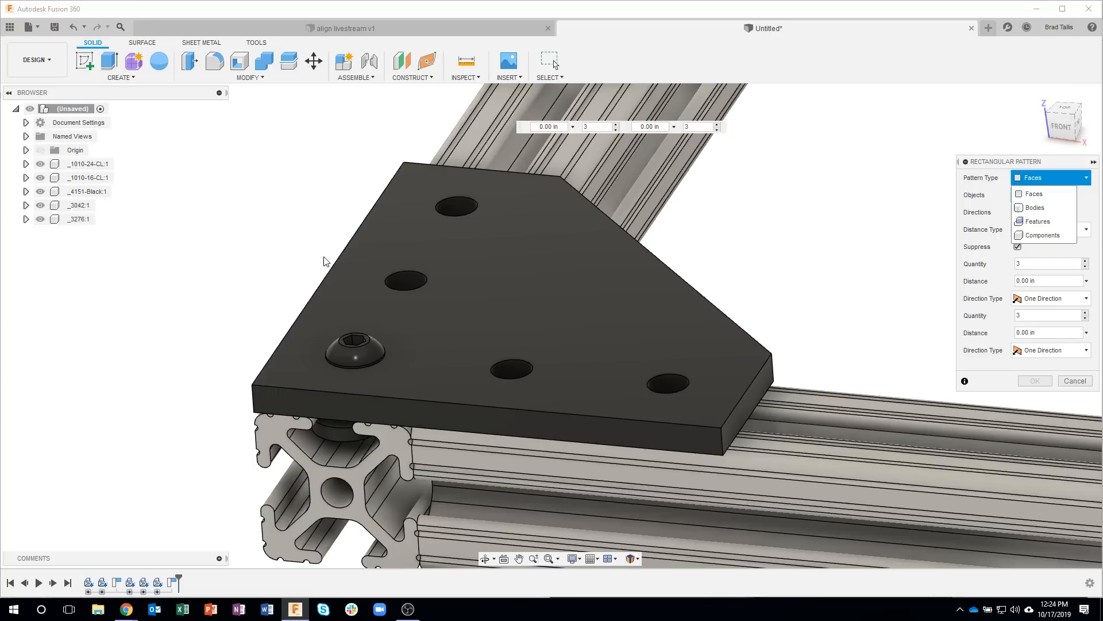
pyautogui.click(1036, 235)
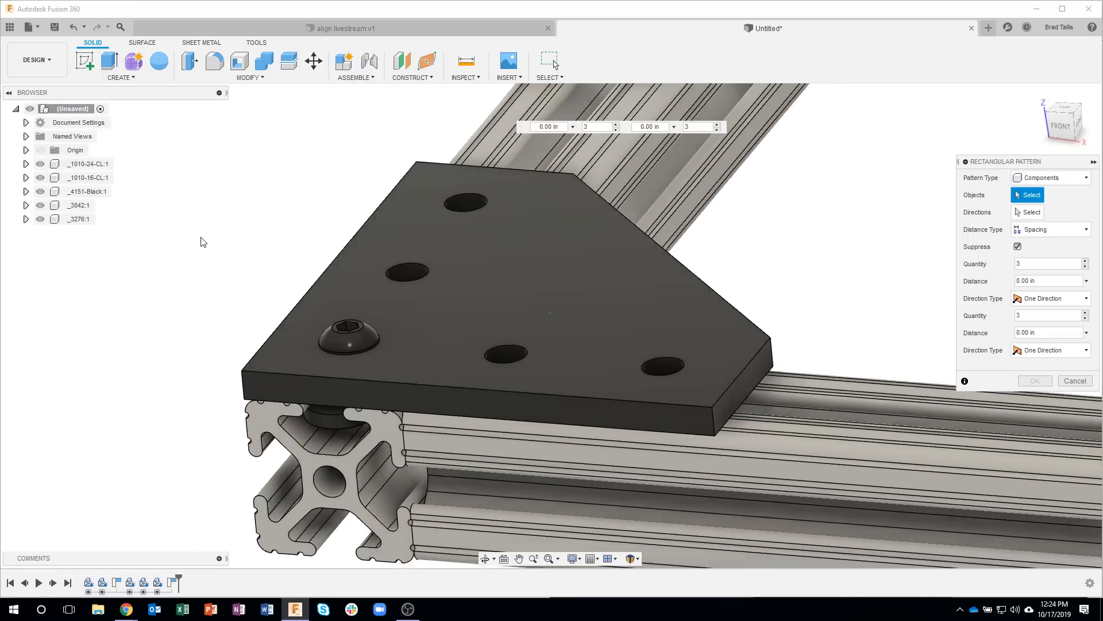
pyautogui.click(333, 332)
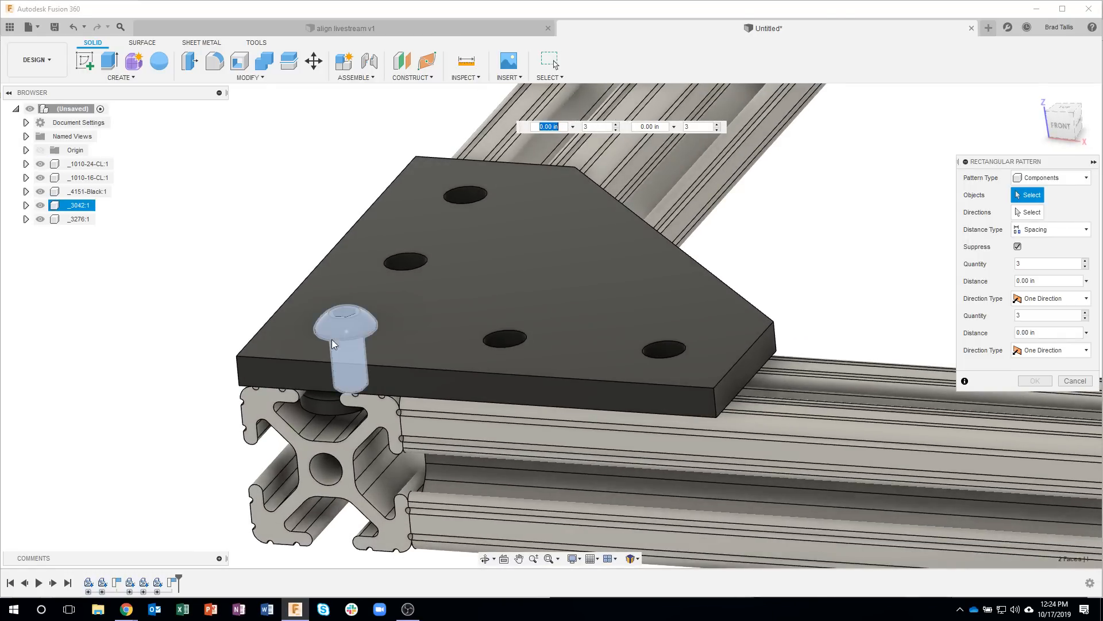
pyautogui.click(322, 406)
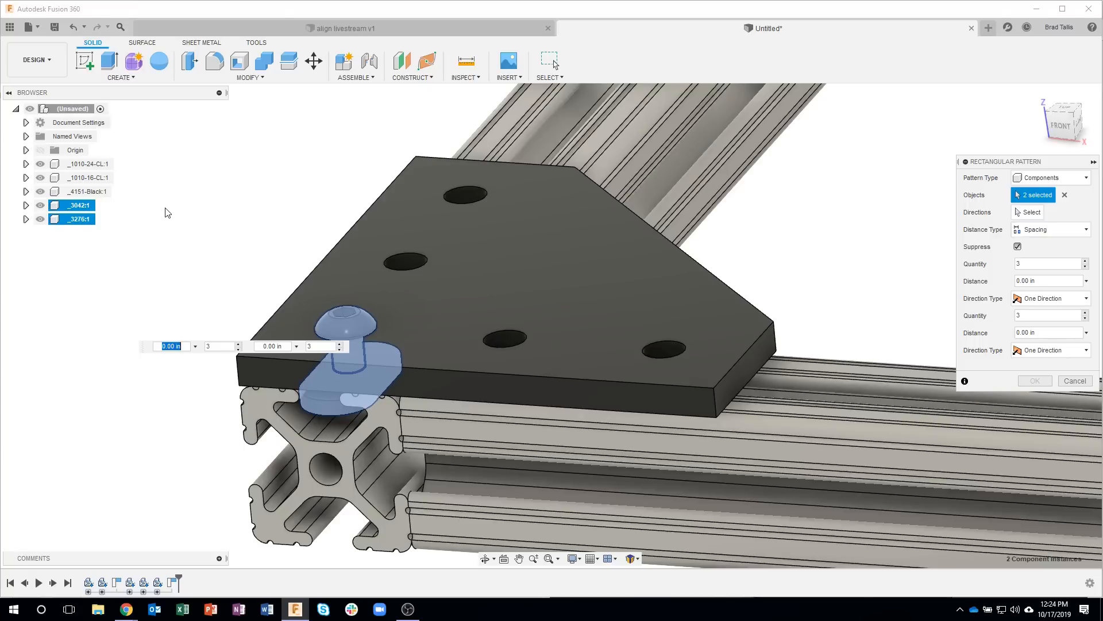
pyautogui.moveTo(167, 212)
pyautogui.keyDown('shift'); pyautogui.mouseDown(button='middle')
pyautogui.moveTo(178, 212)
pyautogui.moveTo(159, 226)
pyautogui.mouseUp(button='middle'); pyautogui.keyUp('shift')
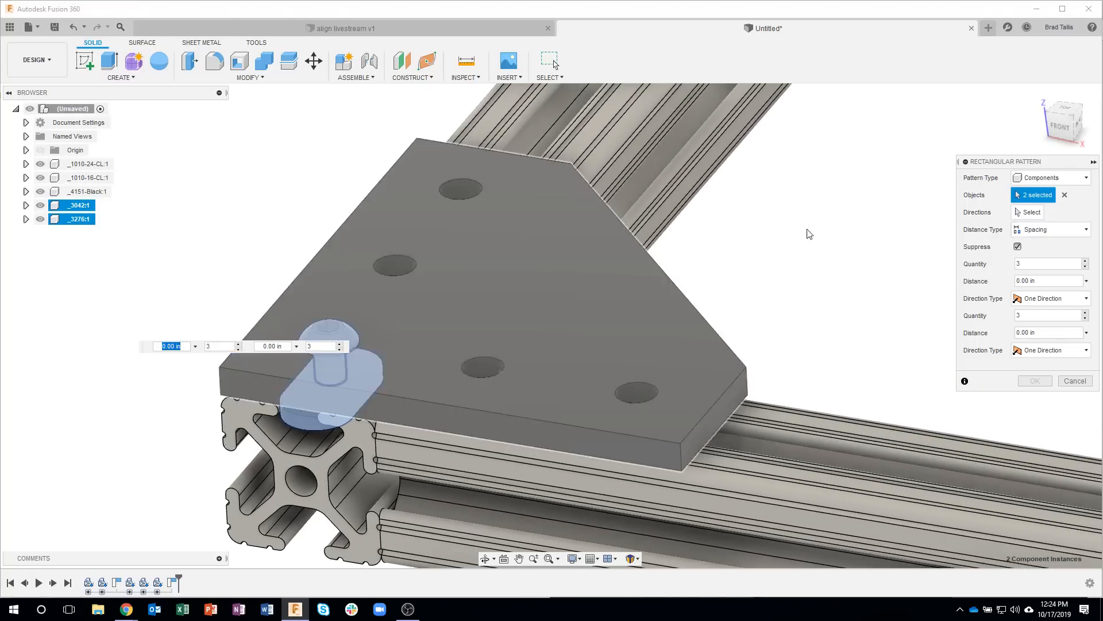
# Step: Pattern the screw and T-nut along the plate's long side edge with Spacing distance type, quantity 3 and distance -1 in
pyautogui.click(1029, 212)
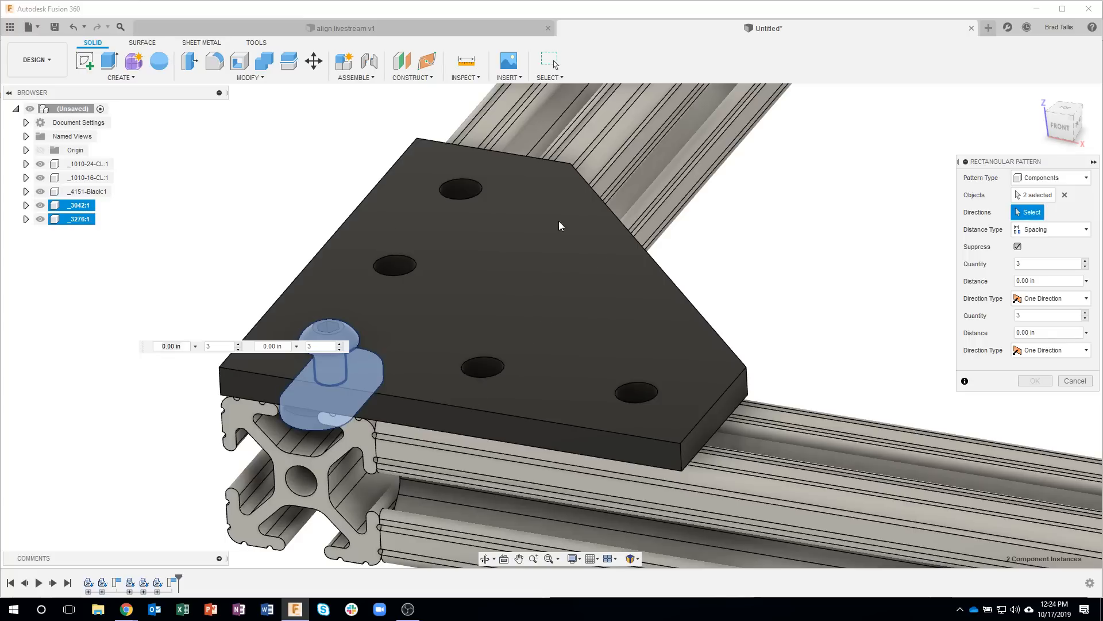
pyautogui.click(308, 266)
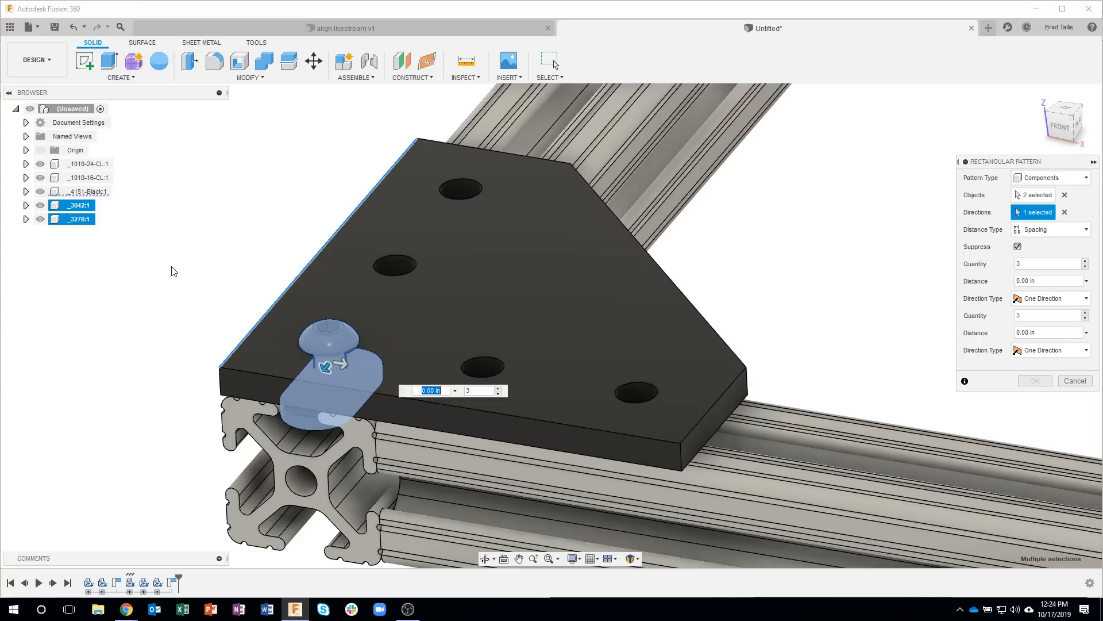
pyautogui.keyDown('shift'); pyautogui.moveTo(174, 271); pyautogui.dragTo(163, 275, button='middle'); pyautogui.keyUp('shift')
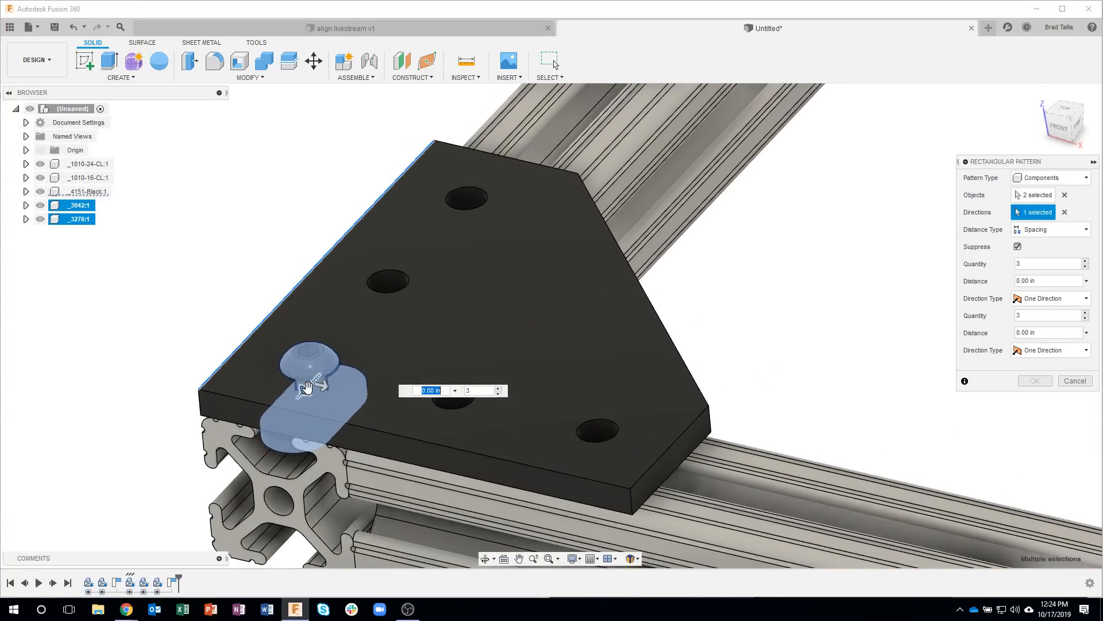
pyautogui.moveTo(307, 389); pyautogui.dragTo(450, 316)
pyautogui.press('Tab')
pyautogui.click(1045, 231)
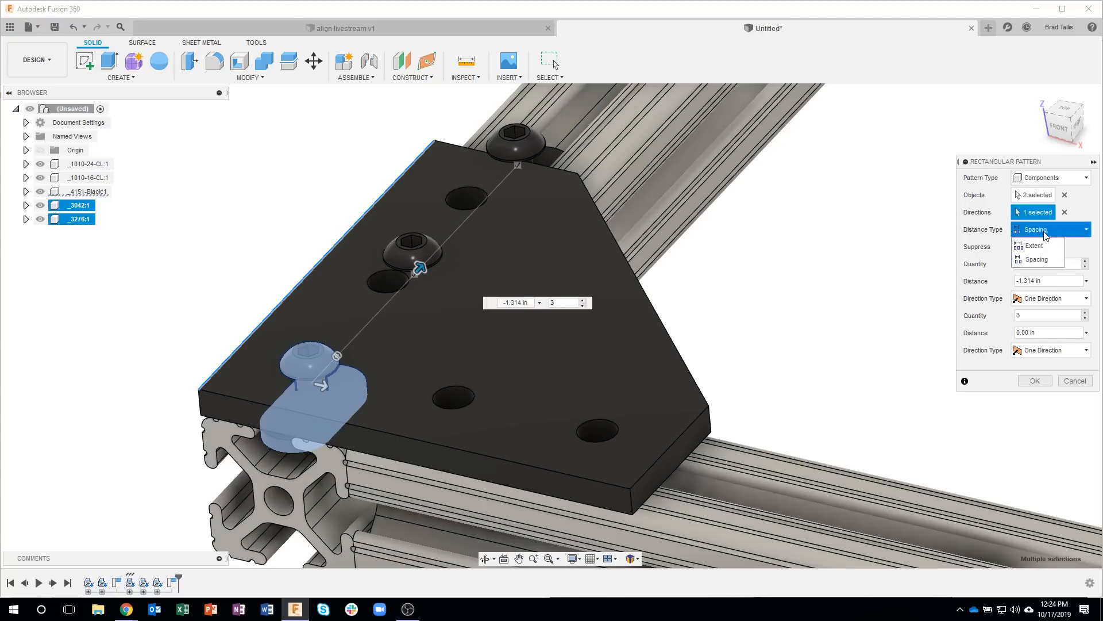
pyautogui.click(1049, 260)
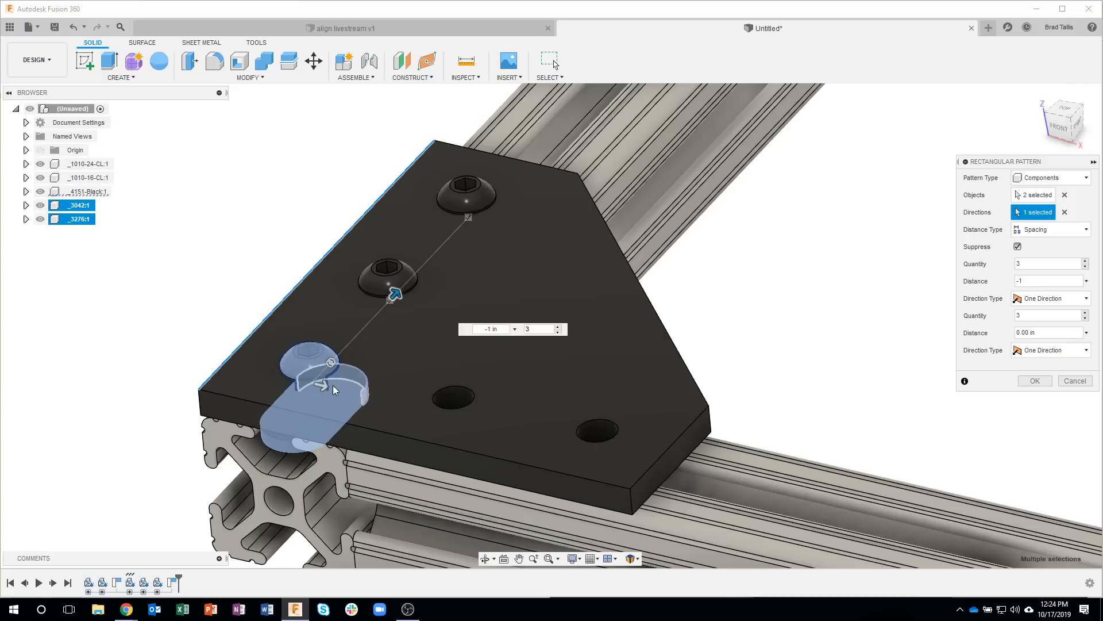
# Step: Set the second direction's spacing to 1 in and finish the pattern with the four instances that miss the plate's holes suppressed
pyautogui.moveTo(324, 388); pyautogui.dragTo(442, 435)
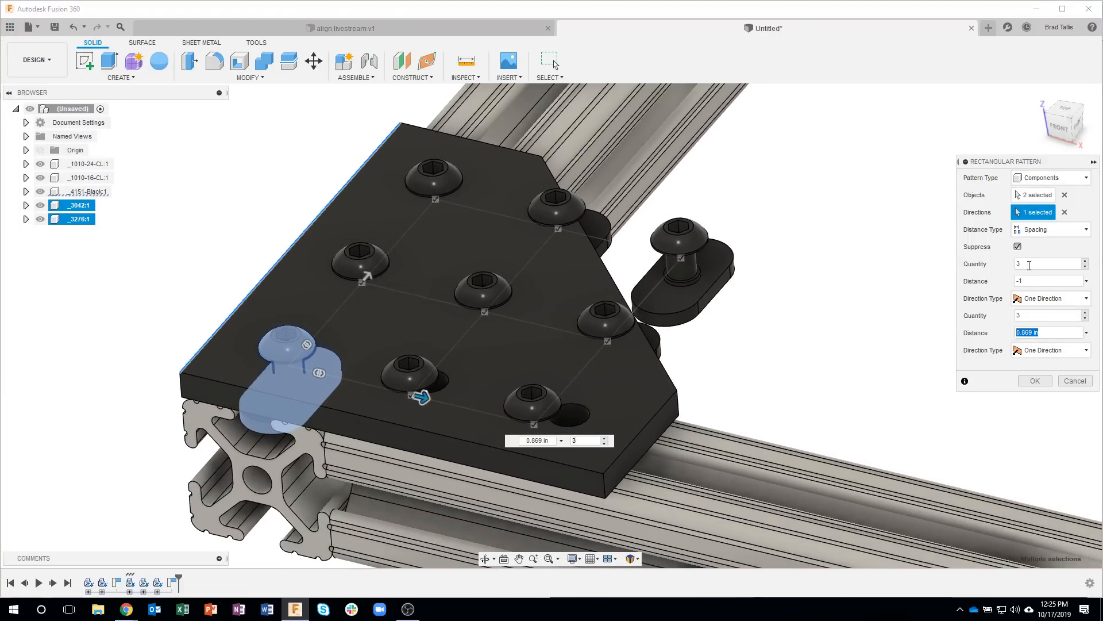
pyautogui.write('1')
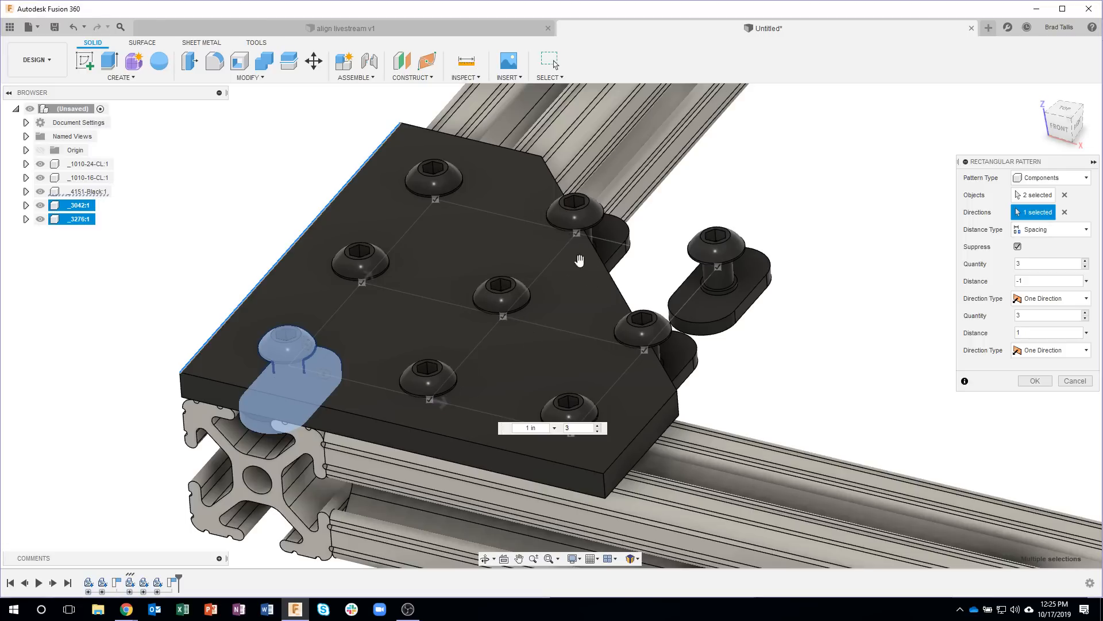
pyautogui.click(577, 233)
pyautogui.click(718, 266)
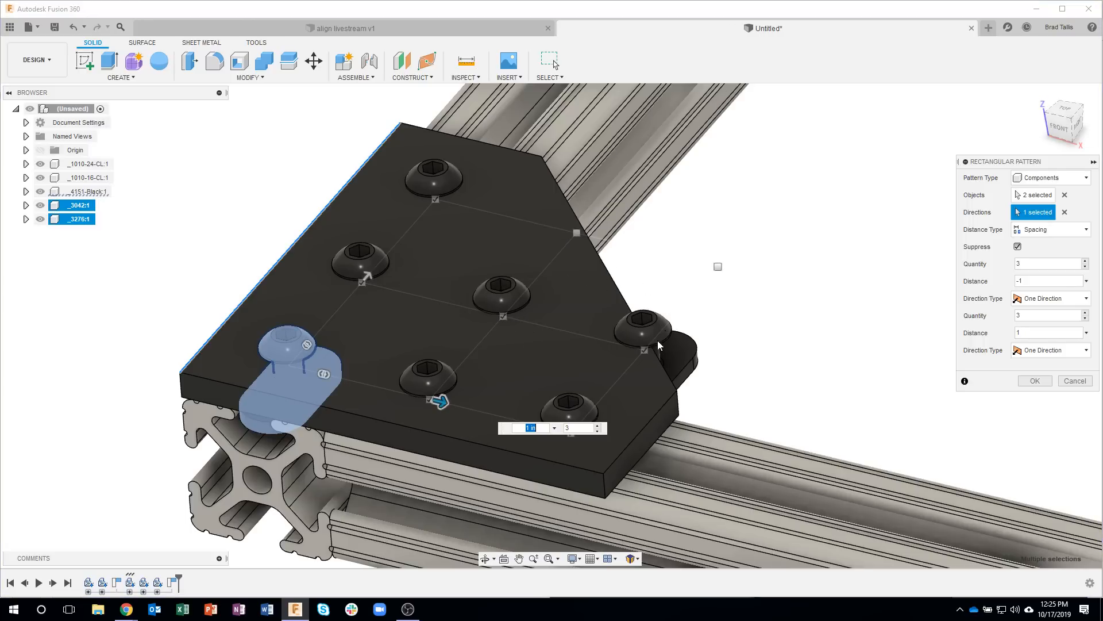
pyautogui.click(643, 346)
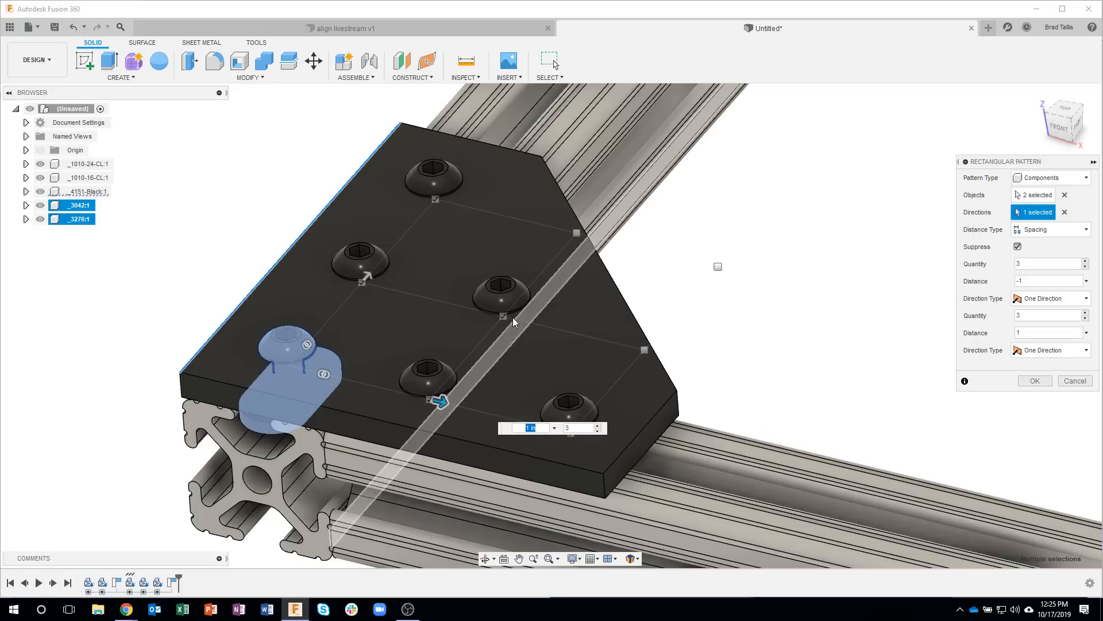
pyautogui.click(505, 315)
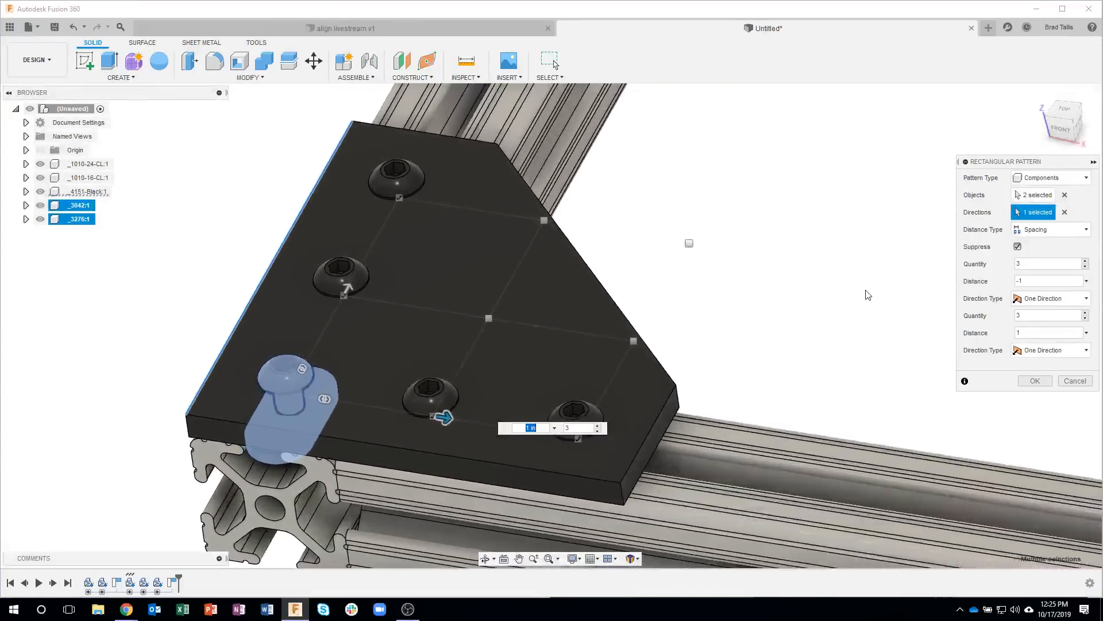
pyautogui.click(1035, 380)
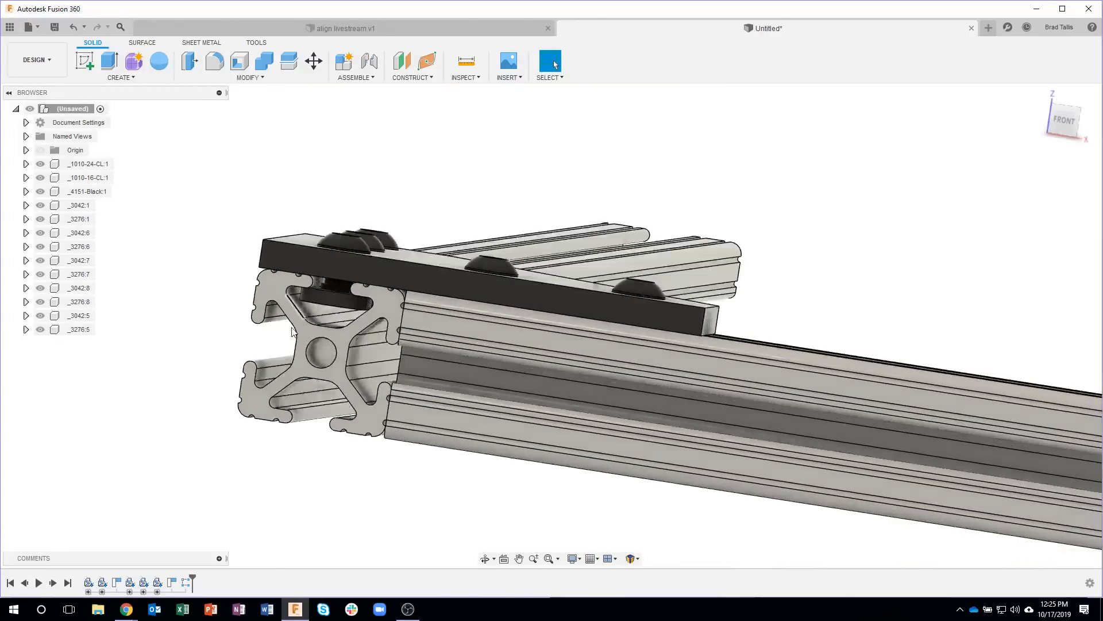
# Step: Rotate the outermost T-nut (_3276:5) about the vertical axis so it lies lengthwise in the adjoining extrusion's slot
pyautogui.scroll(3, 312, 290)
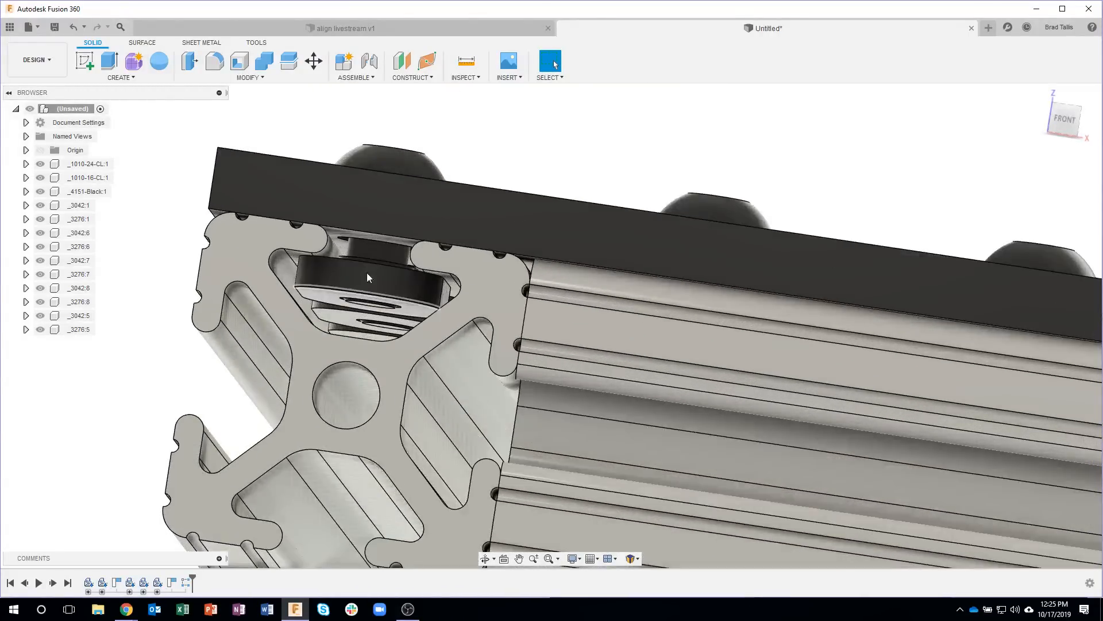
pyautogui.scroll(-5, 571, 170)
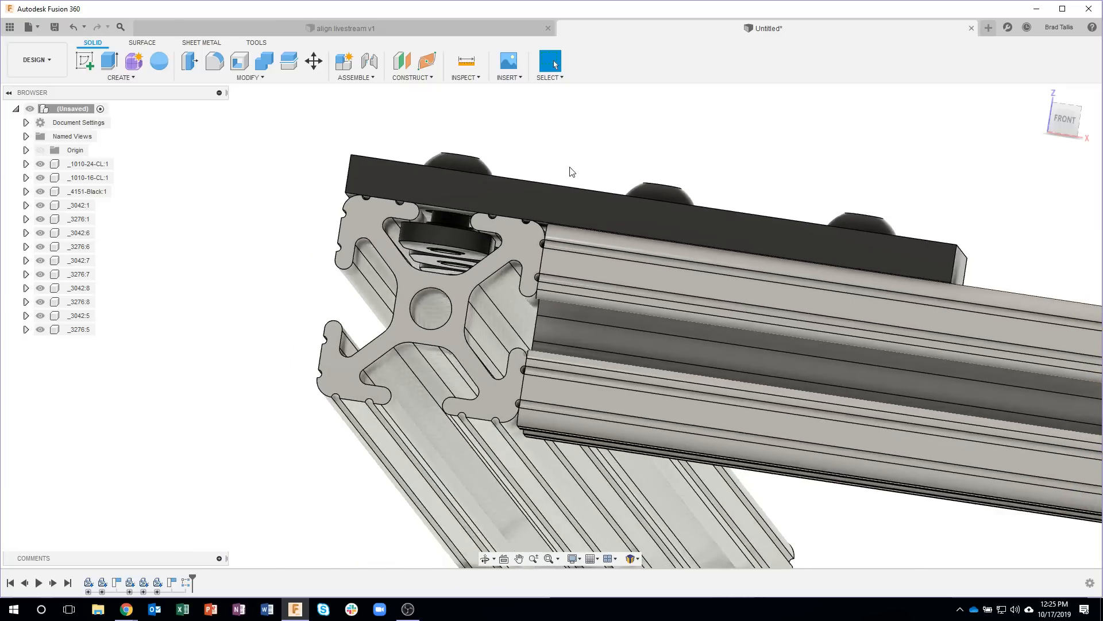
pyautogui.keyDown('shift'); pyautogui.moveTo(572, 173); pyautogui.dragTo(442, 373, button='middle'); pyautogui.keyUp('shift')
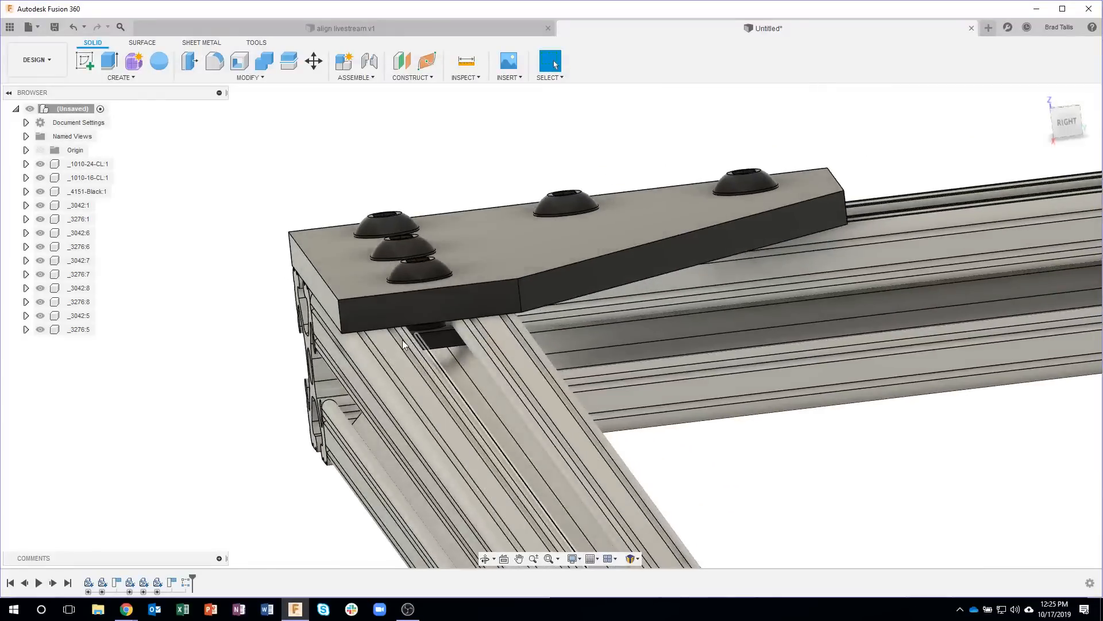
pyautogui.scroll(4, 416, 343)
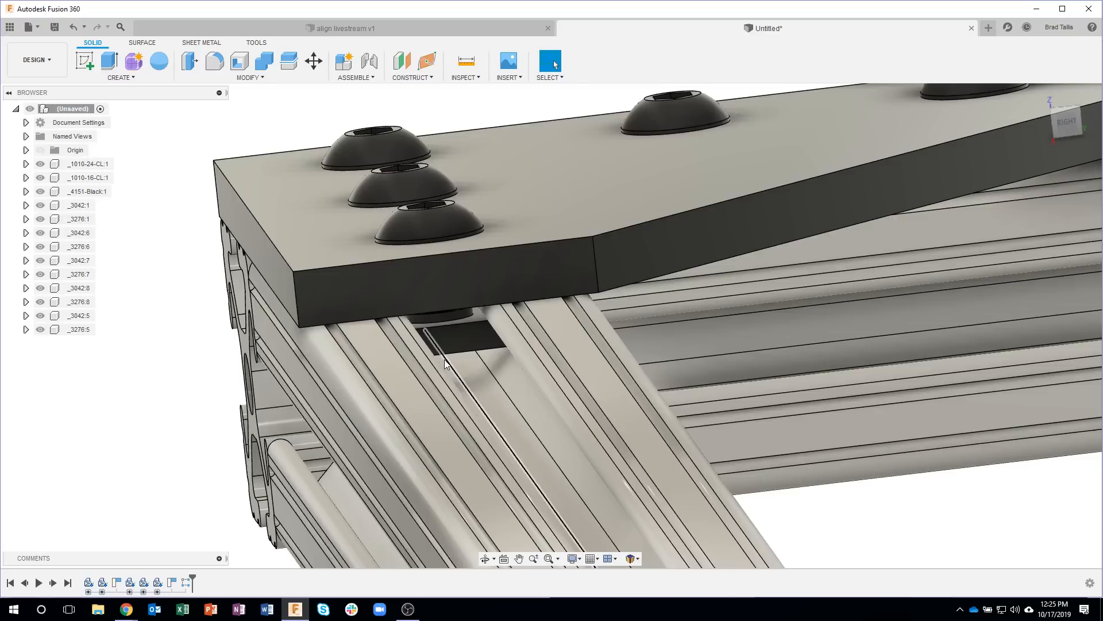
pyautogui.keyDown('shift'); pyautogui.moveTo(96, 492); pyautogui.dragTo(144, 401, button='middle'); pyautogui.keyUp('shift')
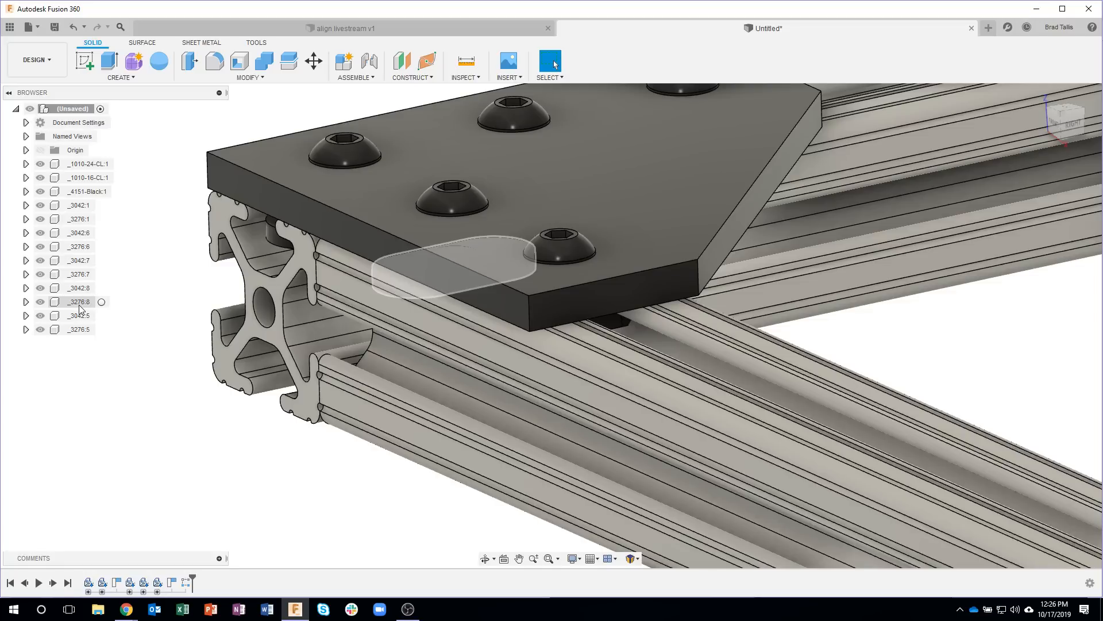
pyautogui.rightClick(78, 336)
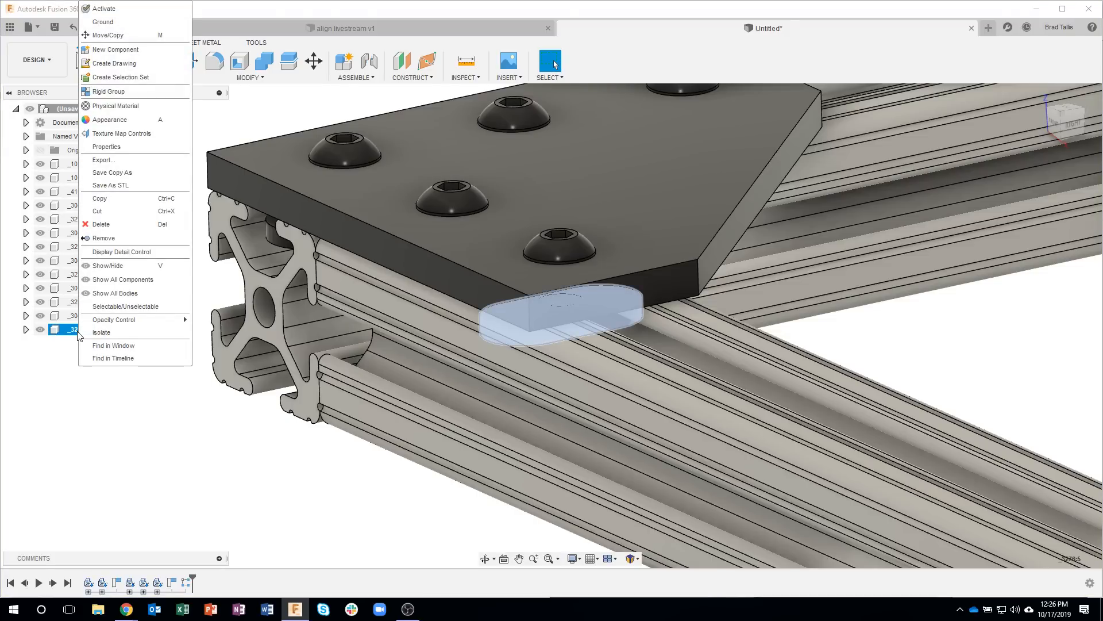
pyautogui.click(108, 35)
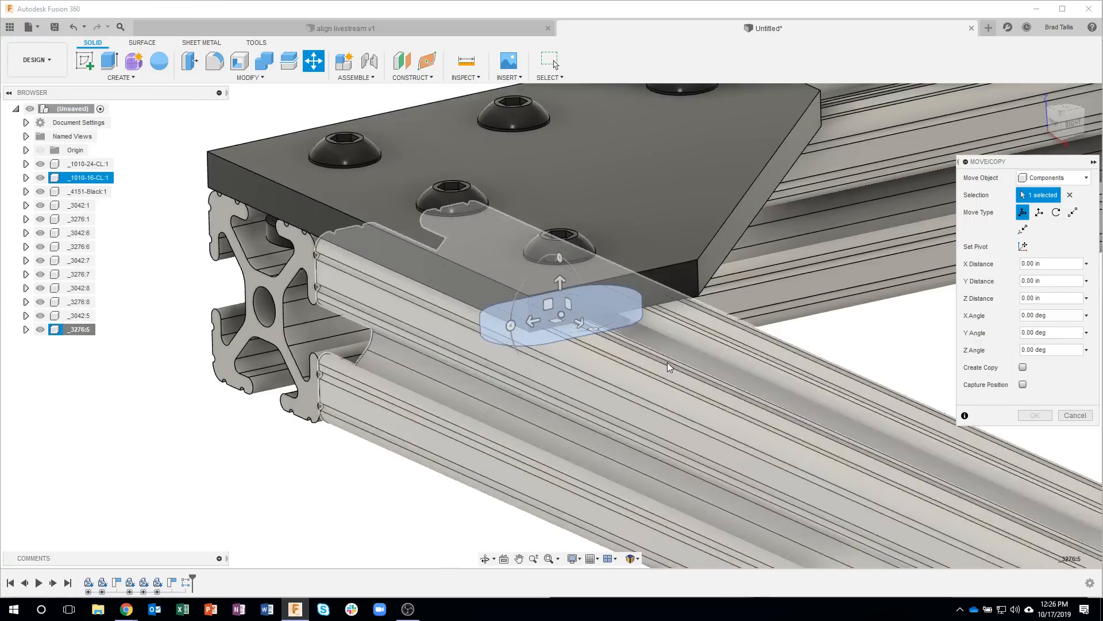
pyautogui.keyDown('shift'); pyautogui.moveTo(666, 362); pyautogui.dragTo(538, 290, button='middle'); pyautogui.keyUp('shift')
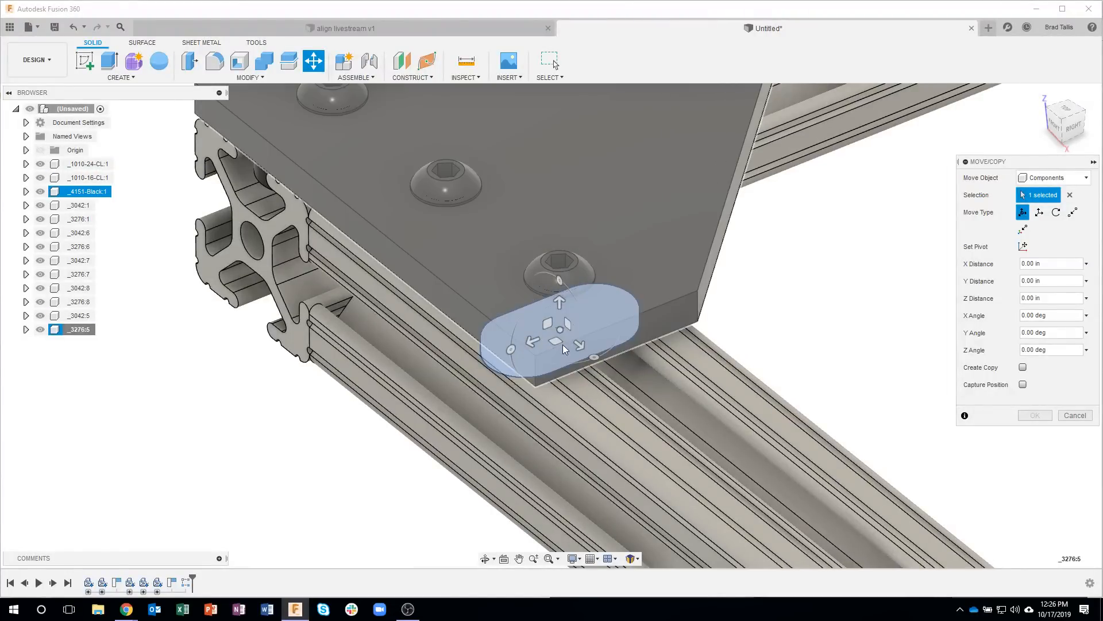
pyautogui.click(595, 357)
pyautogui.moveTo(595, 357); pyautogui.dragTo(505, 351)
pyautogui.click(1034, 416)
pyautogui.keyDown('shift'); pyautogui.moveTo(883, 323); pyautogui.dragTo(810, 315, button='middle'); pyautogui.keyUp('shift')
pyautogui.keyDown('shift'); pyautogui.moveTo(453, 377); pyautogui.dragTo(165, 344, button='middle'); pyautogui.keyUp('shift')
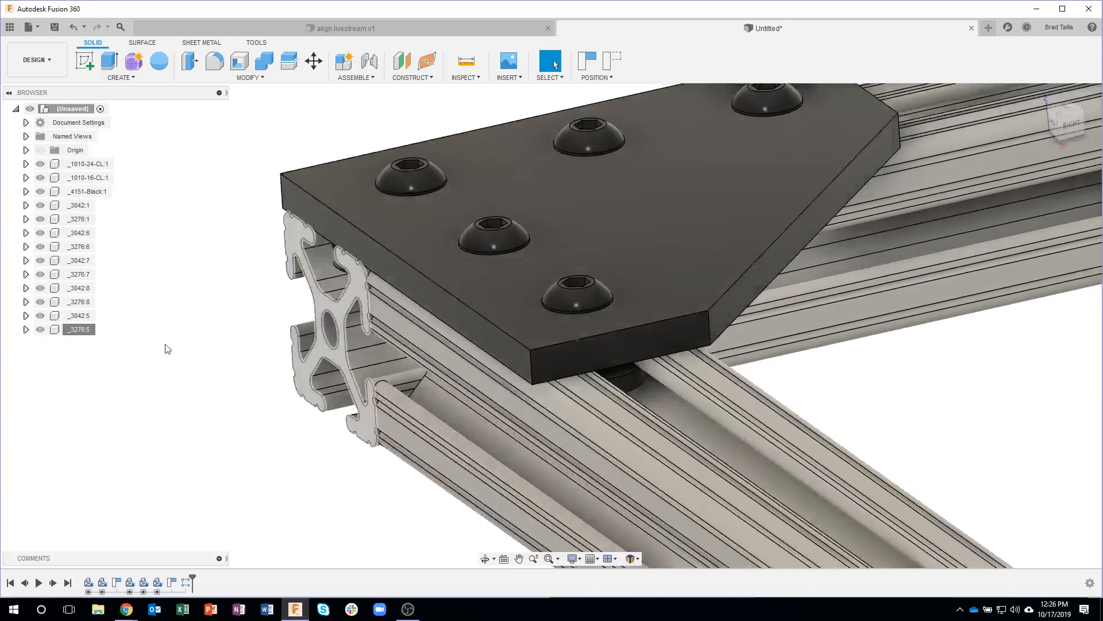
pyautogui.click(75, 303)
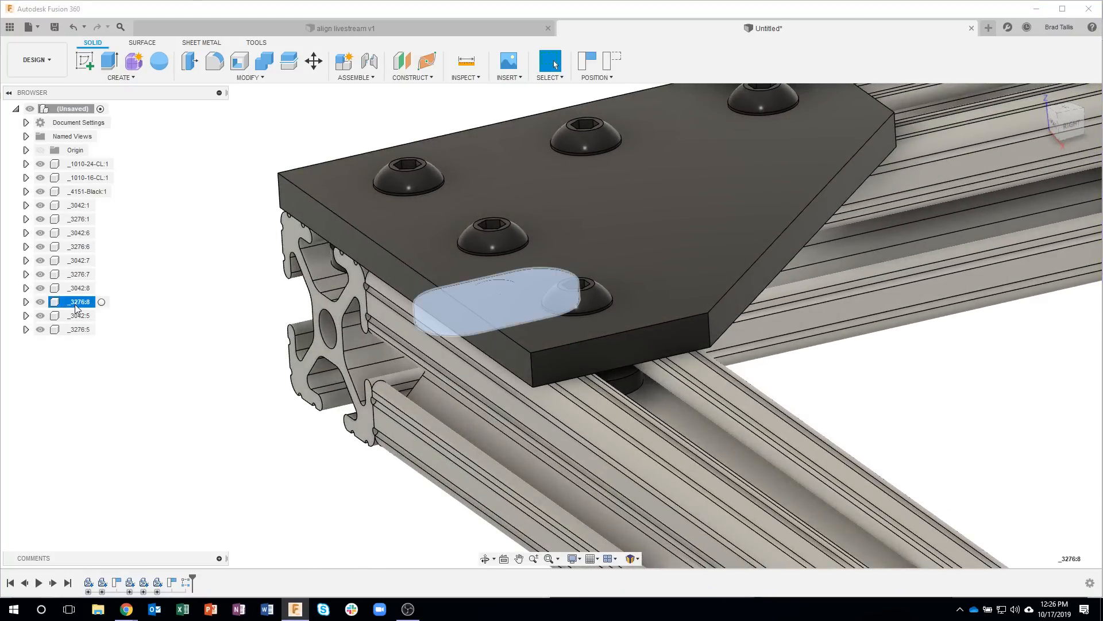
pyautogui.rightClick(75, 306)
pyautogui.click(101, 37)
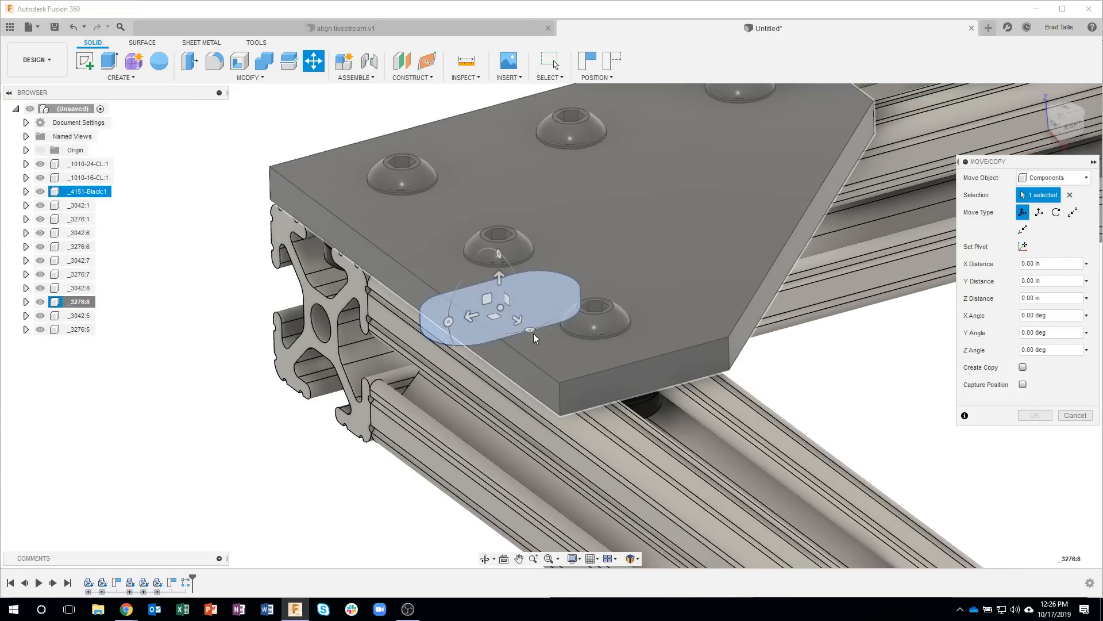
pyautogui.click(526, 334)
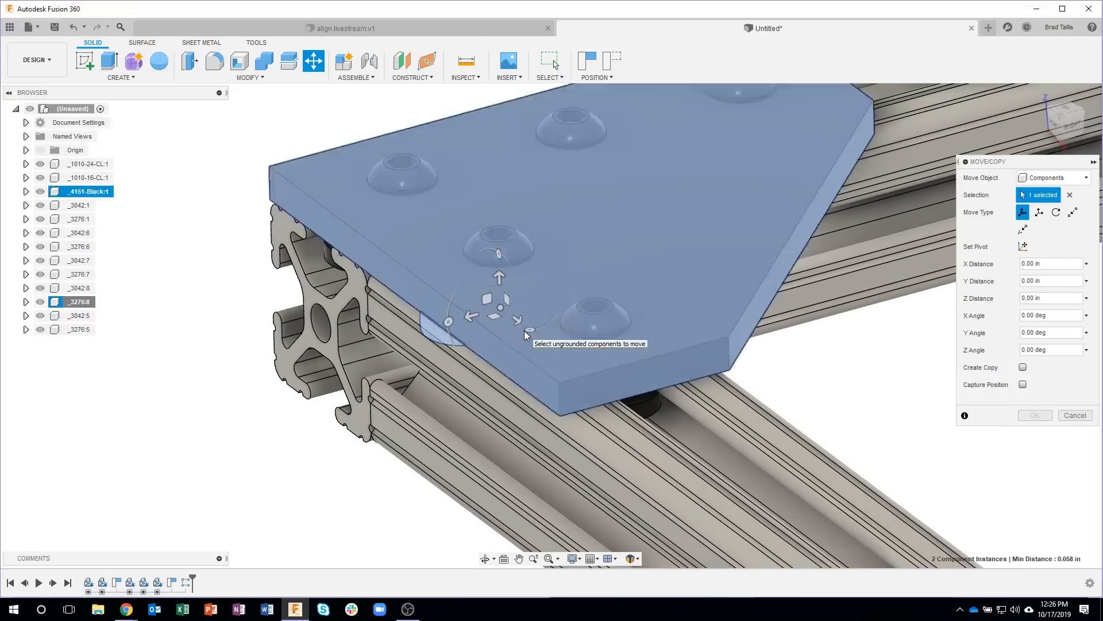
pyautogui.click(1069, 194)
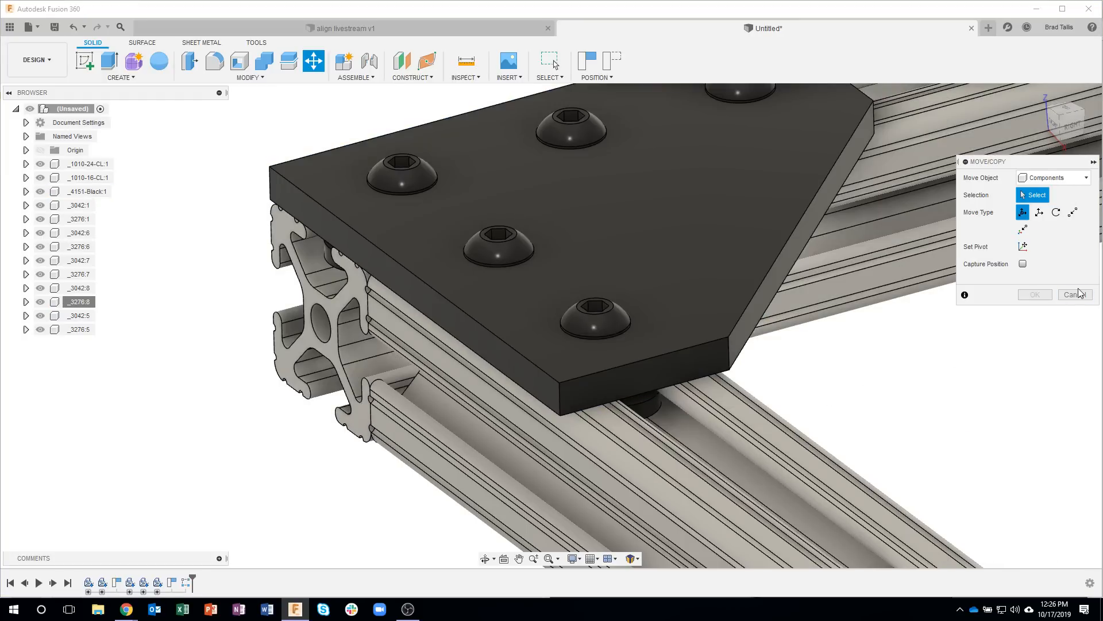
pyautogui.click(1075, 294)
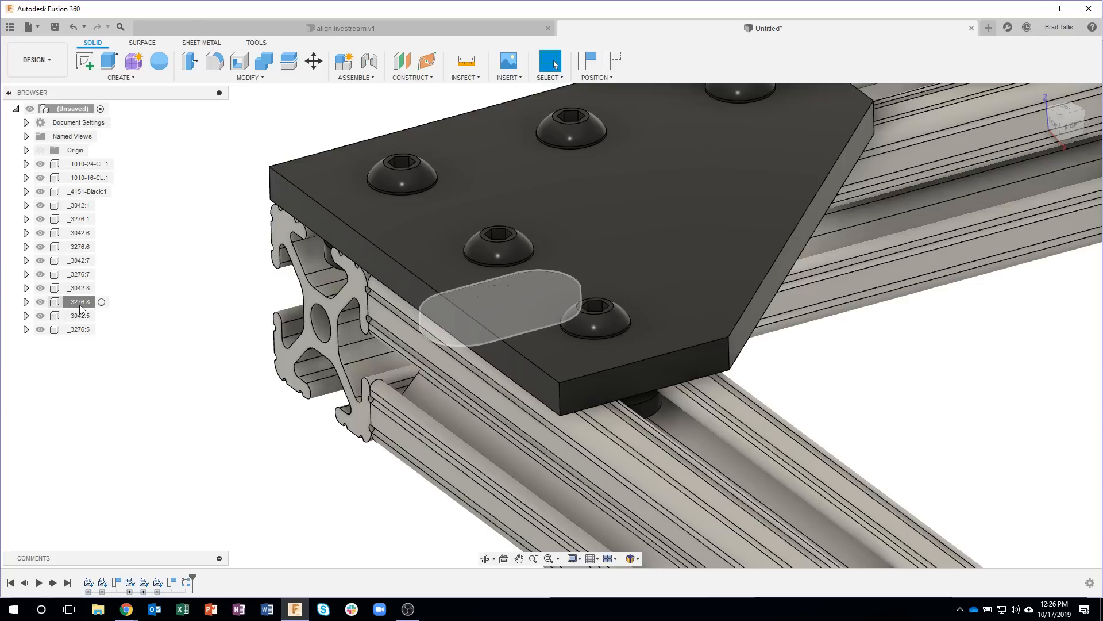
# Step: Rotate the neighbouring T-nut (_3276:8) -90 degrees about the Z axis to line it up with the slot
pyautogui.rightClick(80, 309)
pyautogui.click(224, 167)
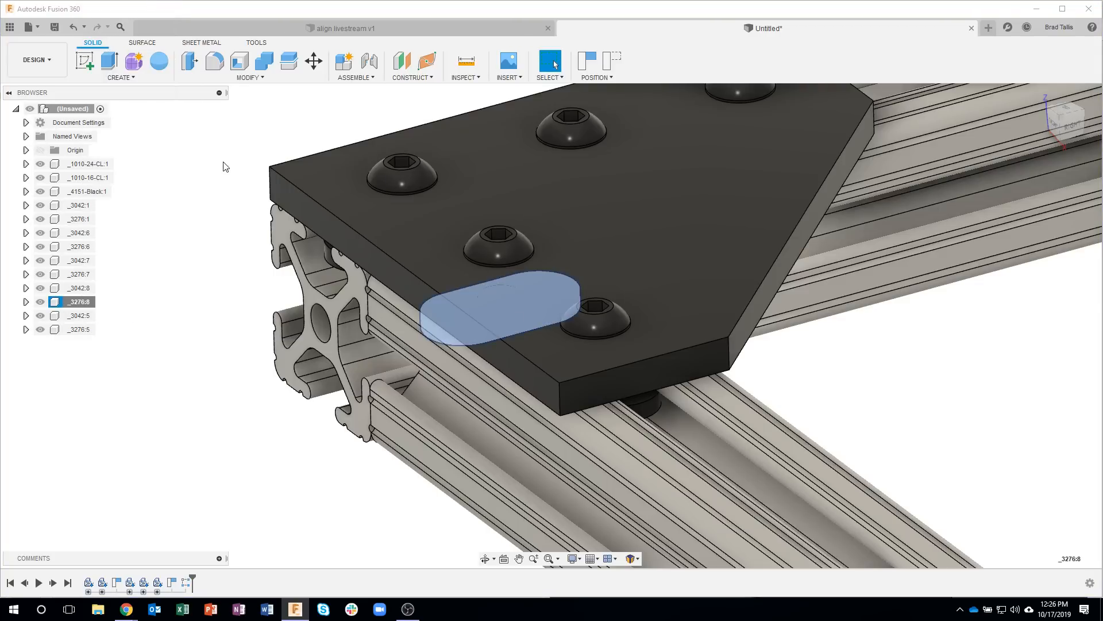
pyautogui.press('m')
pyautogui.moveTo(534, 328); pyautogui.dragTo(440, 322)
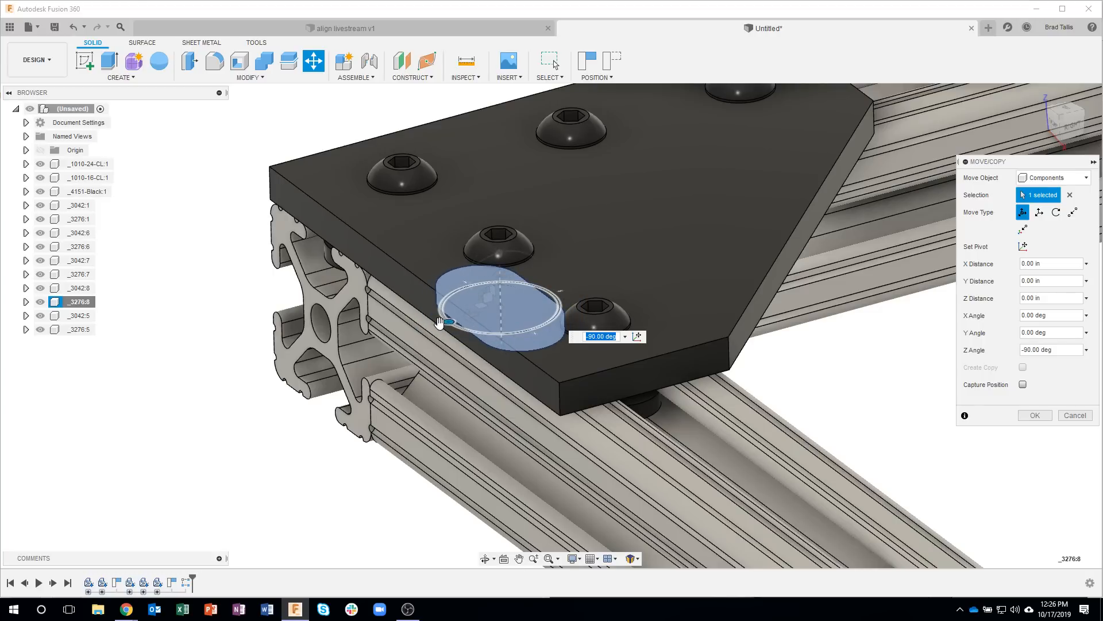
pyautogui.click(1034, 415)
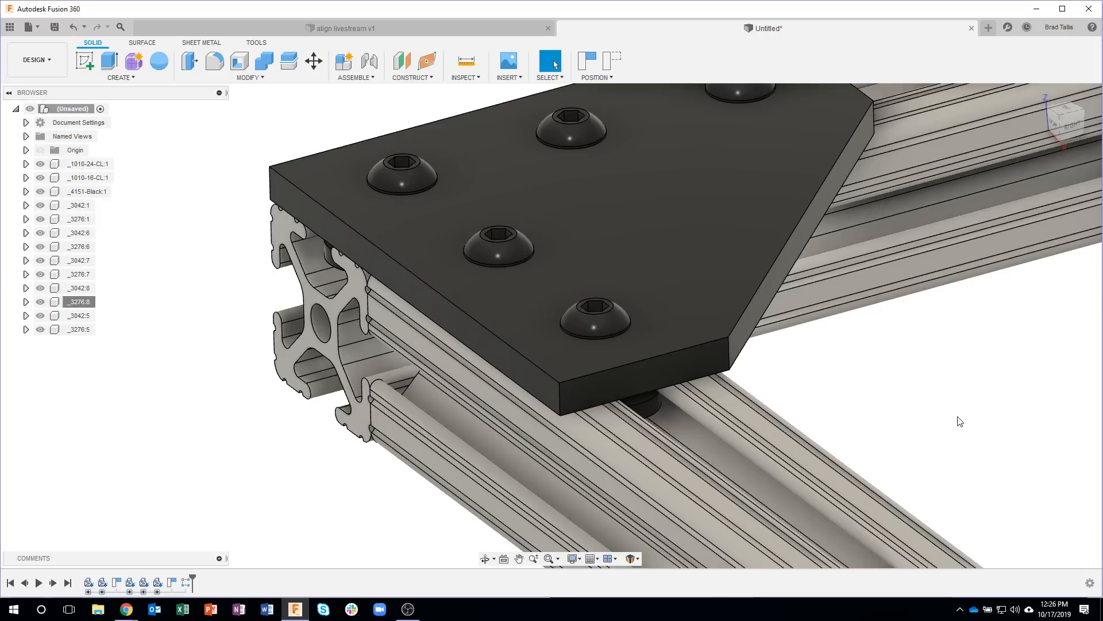
# Step: Check the T-nuts in their slots with a temporary section analysis from the plate's upper face, offset about -0.259 in
pyautogui.scroll(-3, 953, 418)
pyautogui.keyDown('shift'); pyautogui.moveTo(298, 216); pyautogui.dragTo(453, 79, button='middle'); pyautogui.keyUp('shift')
pyautogui.click(465, 78)
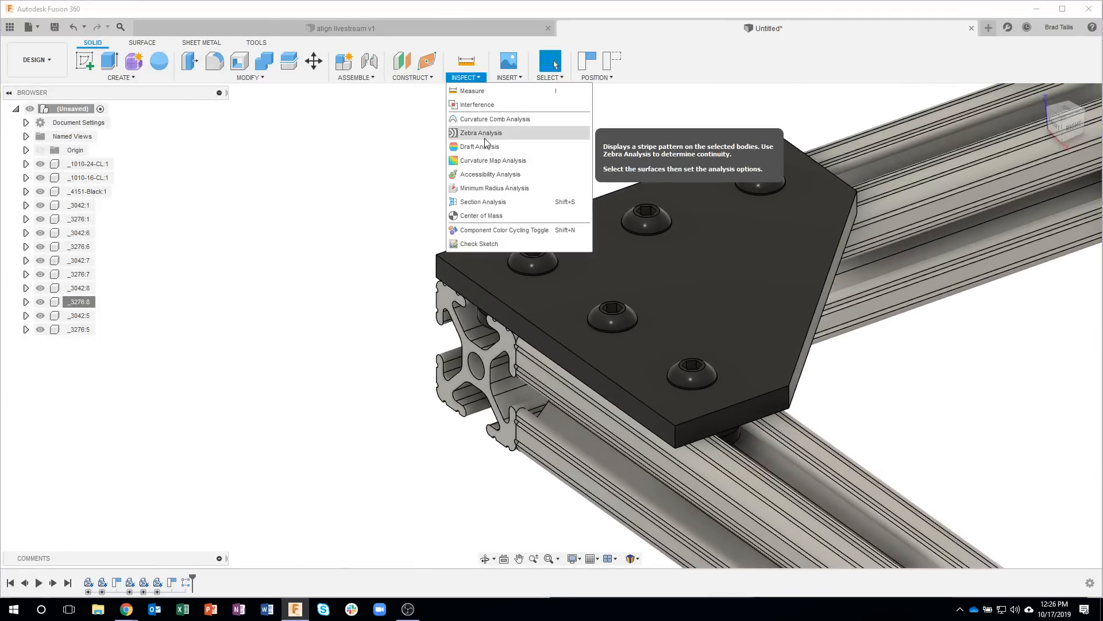
pyautogui.click(485, 201)
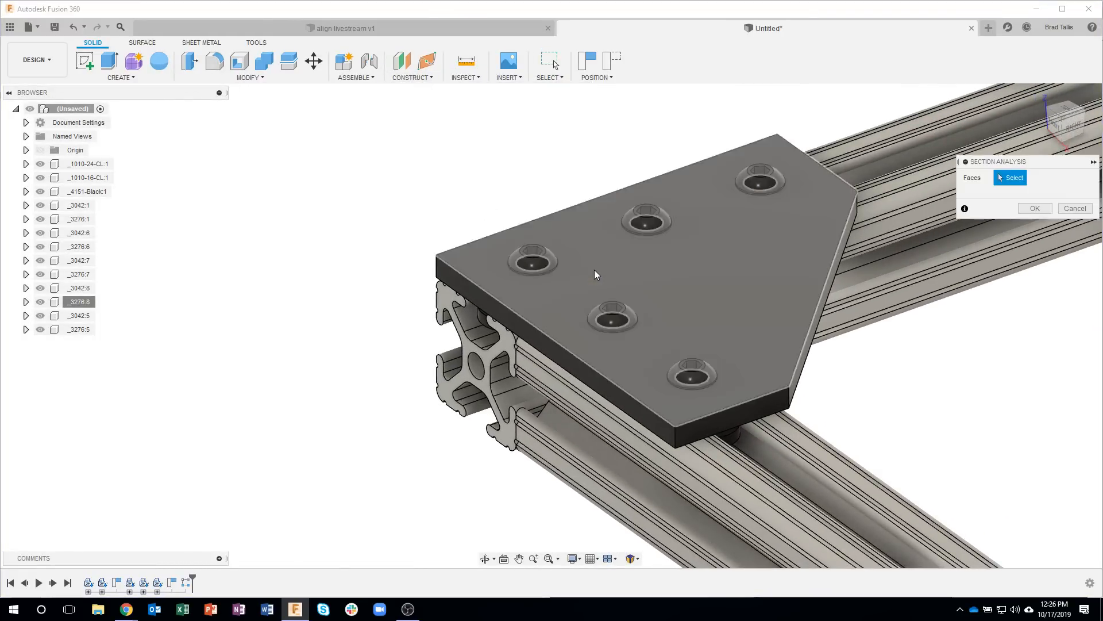
pyautogui.click(593, 271)
pyautogui.moveTo(593, 241); pyautogui.dragTo(593, 272)
pyautogui.keyDown('shift'); pyautogui.moveTo(683, 293); pyautogui.dragTo(713, 380, button='middle'); pyautogui.keyUp('shift')
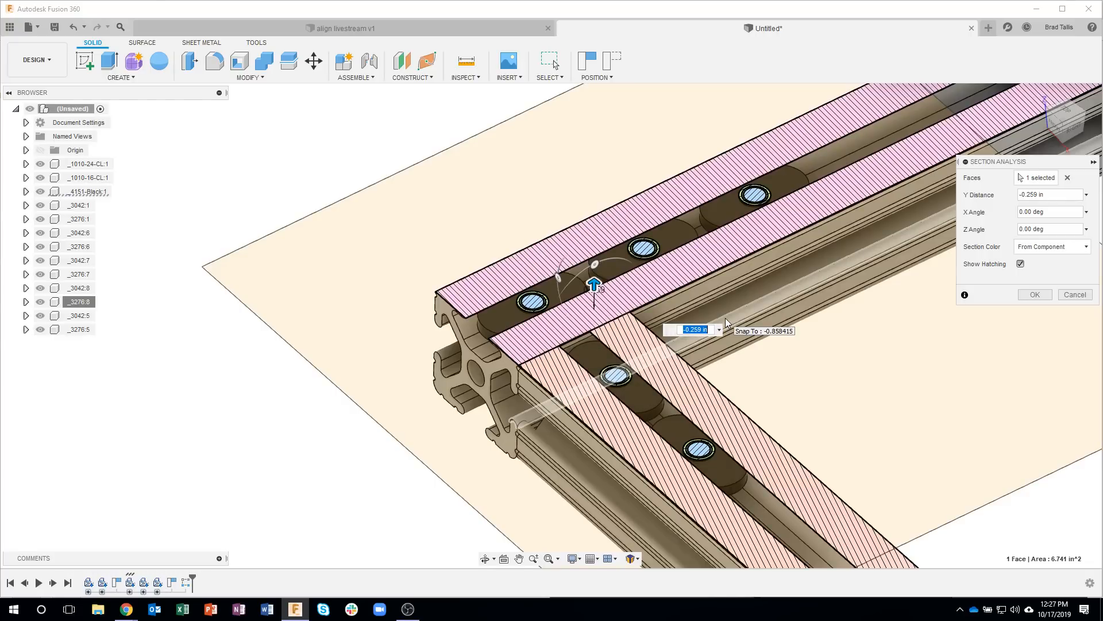
pyautogui.press('Escape')
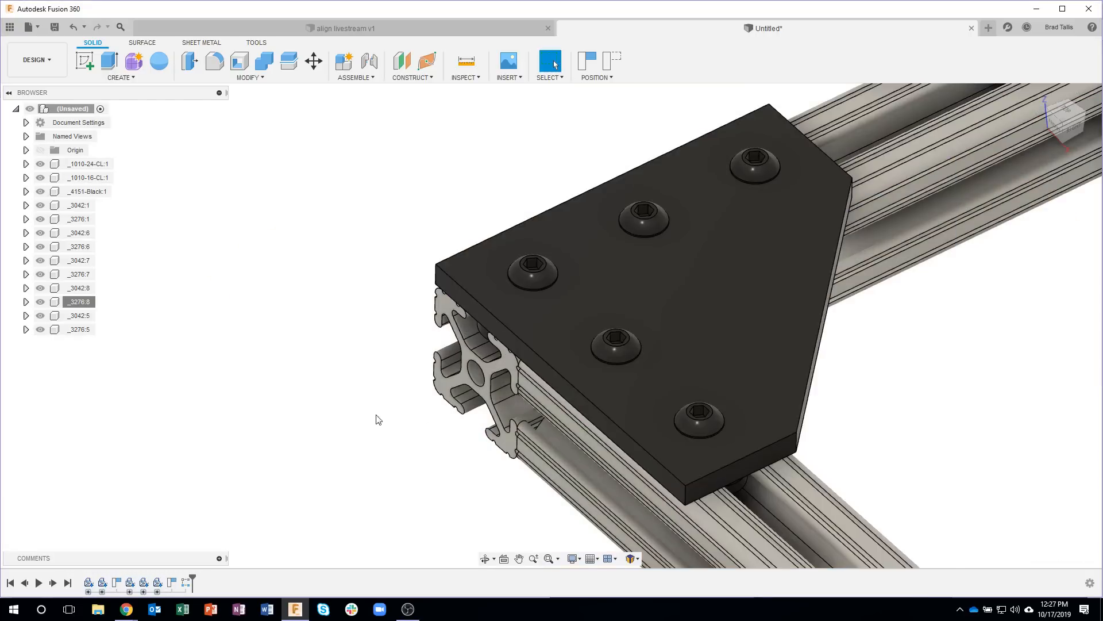
pyautogui.scroll(-5, 257, 425)
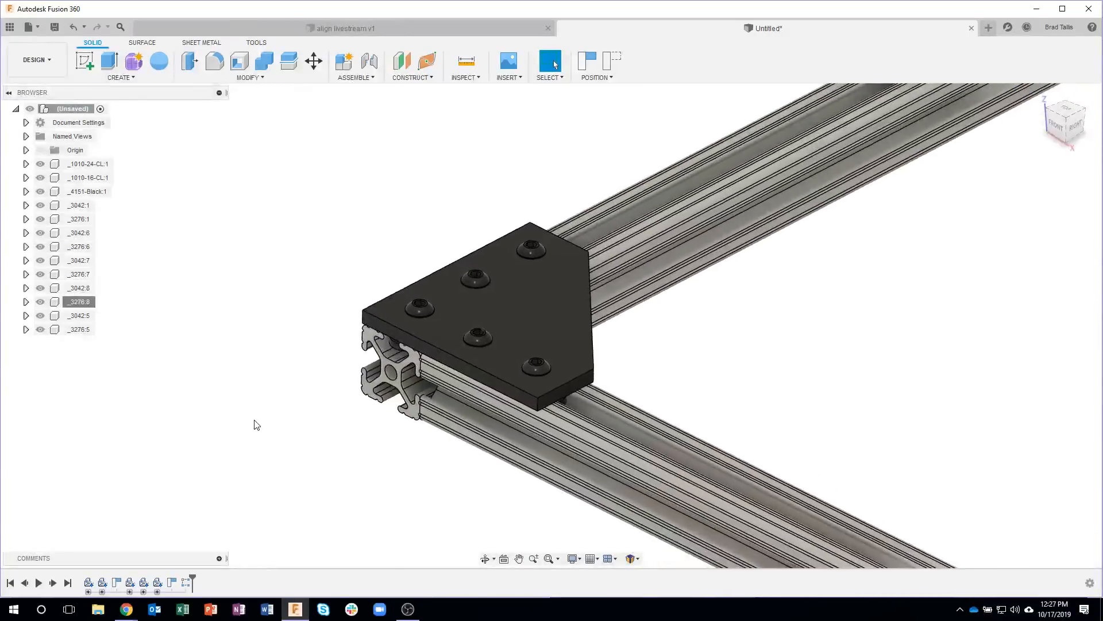
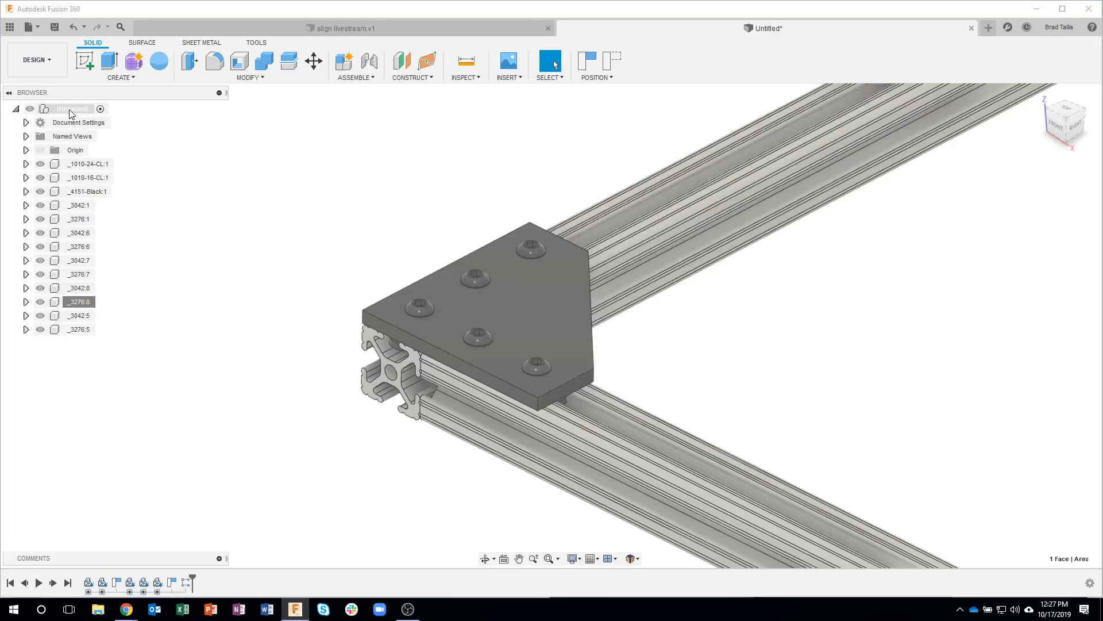
# Step: Create a new component under the top-level assembly and name it Corner Plaste Assy
pyautogui.rightClick(69, 113)
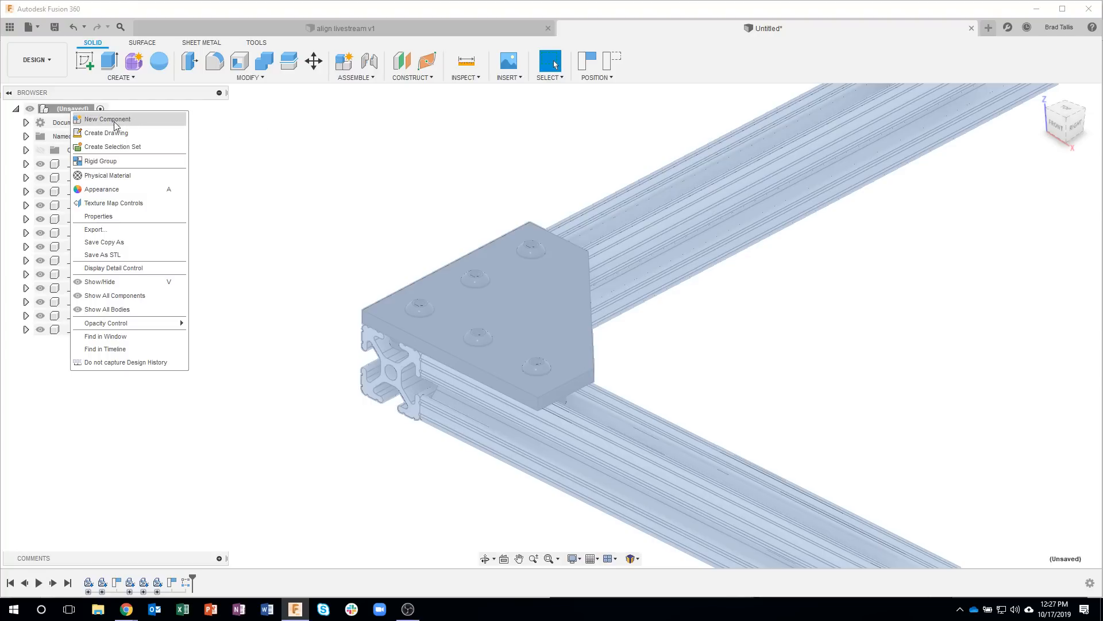
pyautogui.click(104, 121)
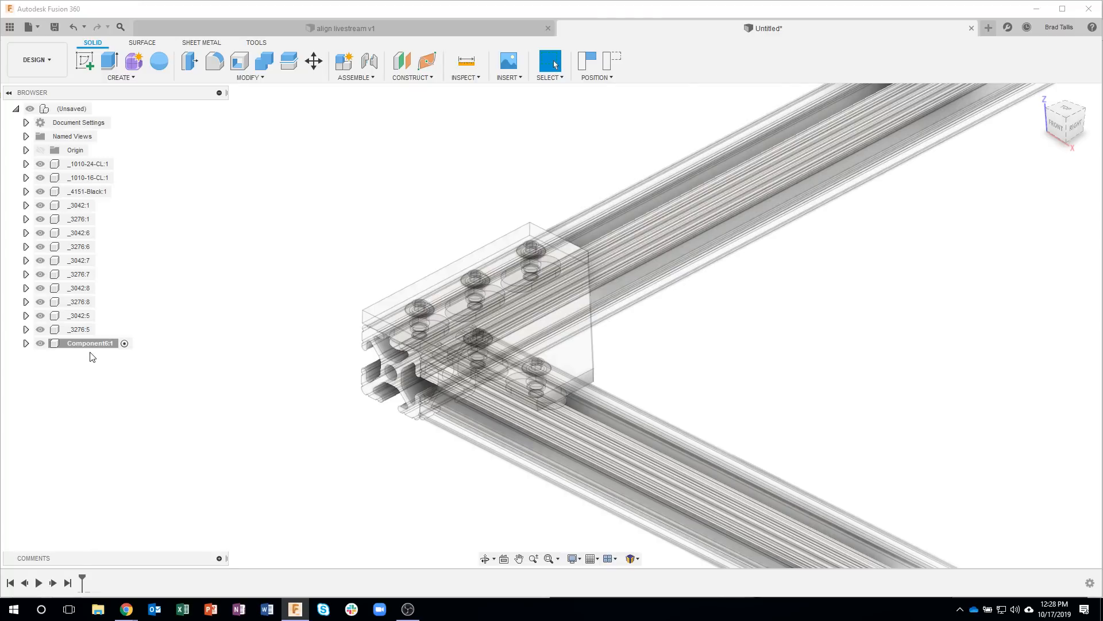
pyautogui.doubleClick(88, 344)
pyautogui.write('Corner Plaste Assy')
pyautogui.press('Return')
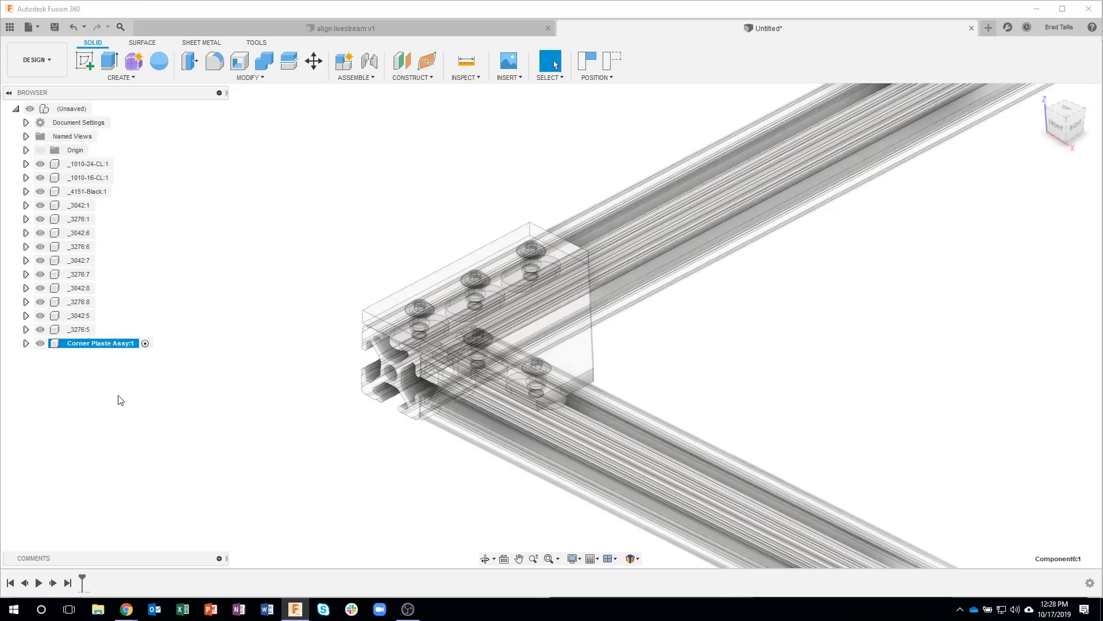
# Step: Move the _4151-Black plate with all its screws and T-nuts into Corner Plaste Assy, capturing the components' current position
pyautogui.click(84, 205)
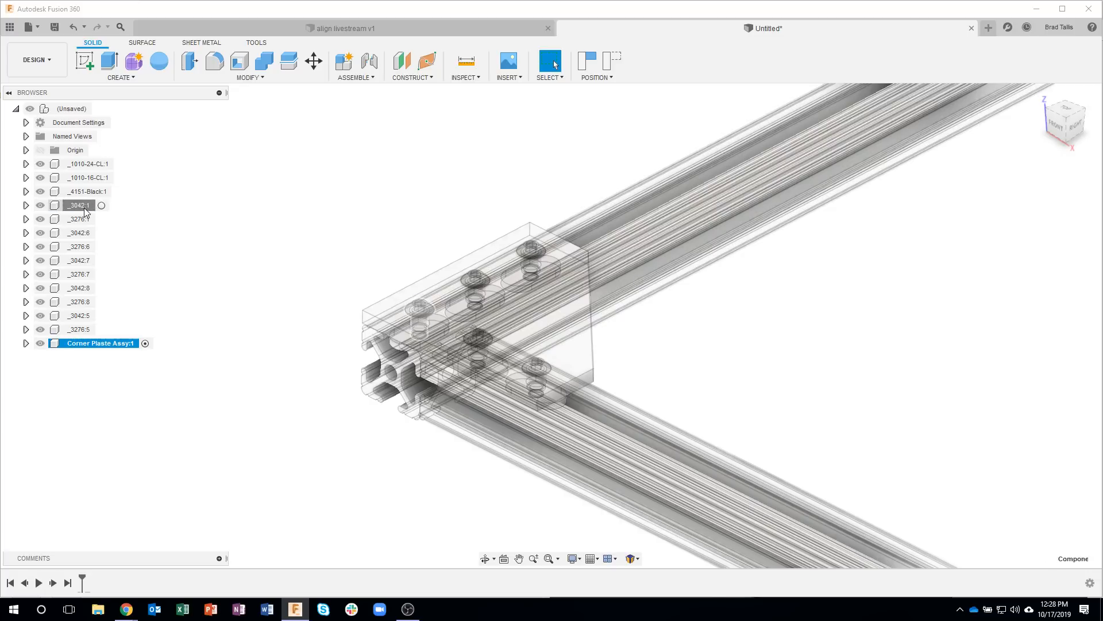
pyautogui.press('Up')
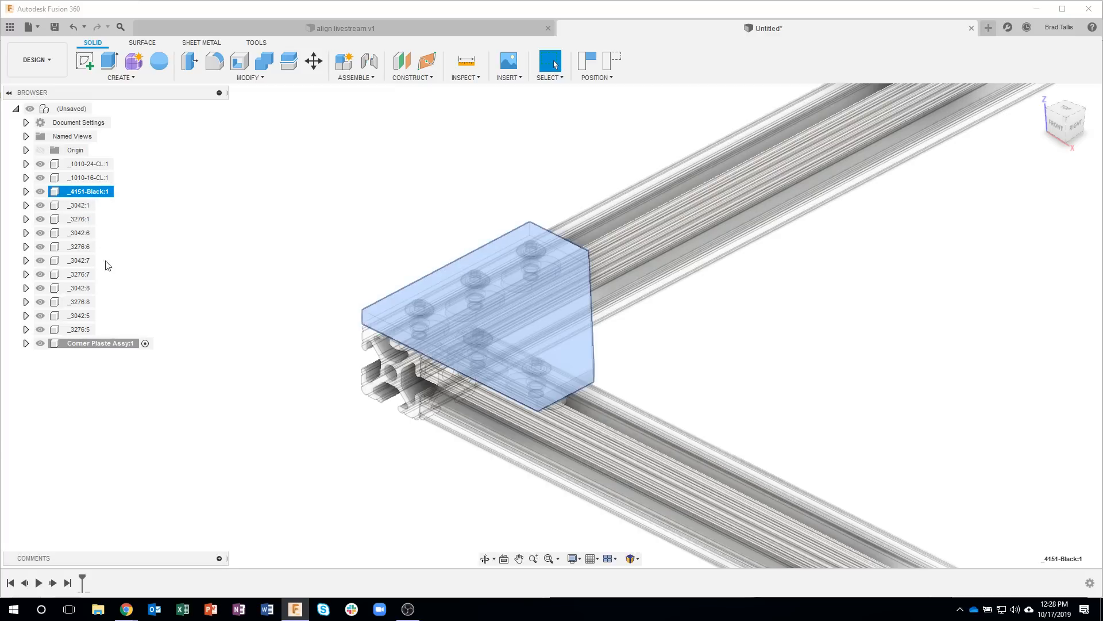
pyautogui.keyDown('shift'); pyautogui.click(81, 330); pyautogui.keyUp('shift')
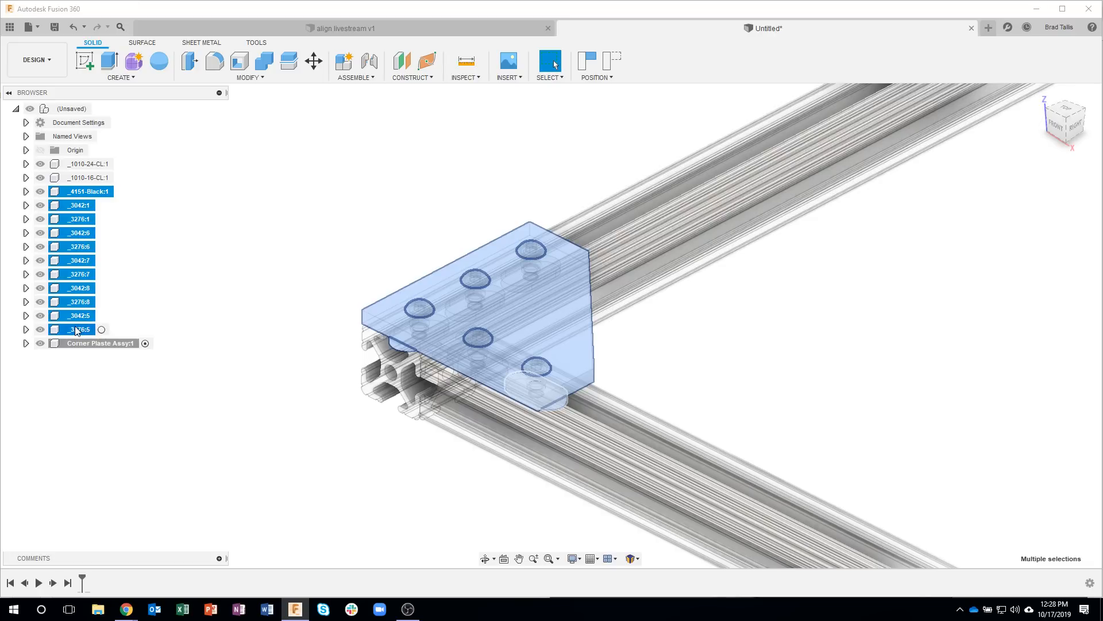
pyautogui.moveTo(73, 329); pyautogui.dragTo(88, 348)
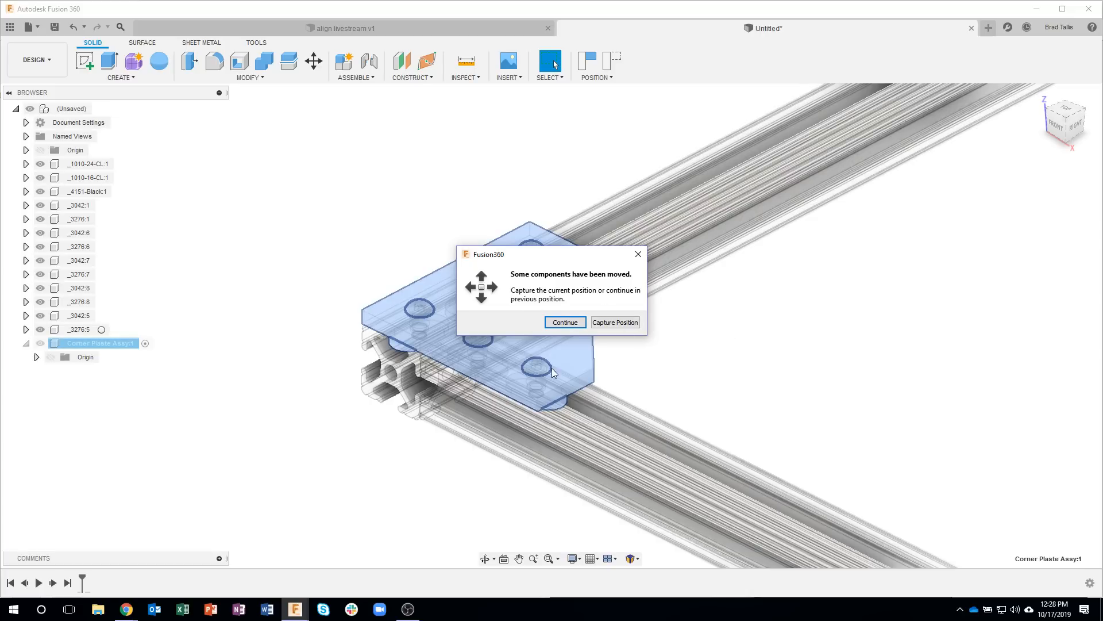
pyautogui.click(616, 323)
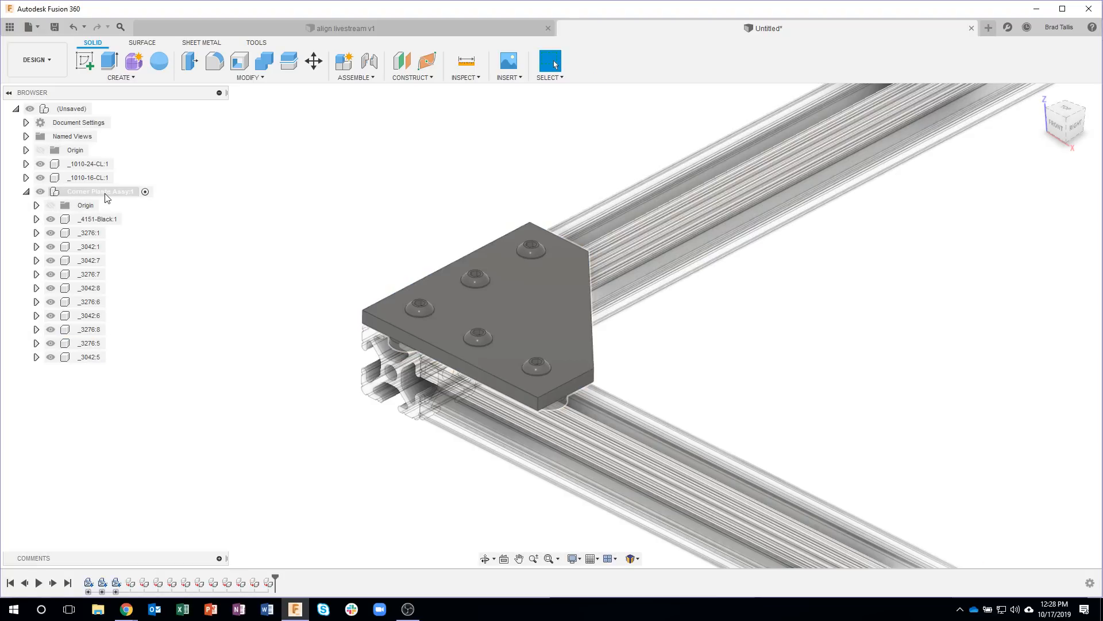
pyautogui.click(26, 192)
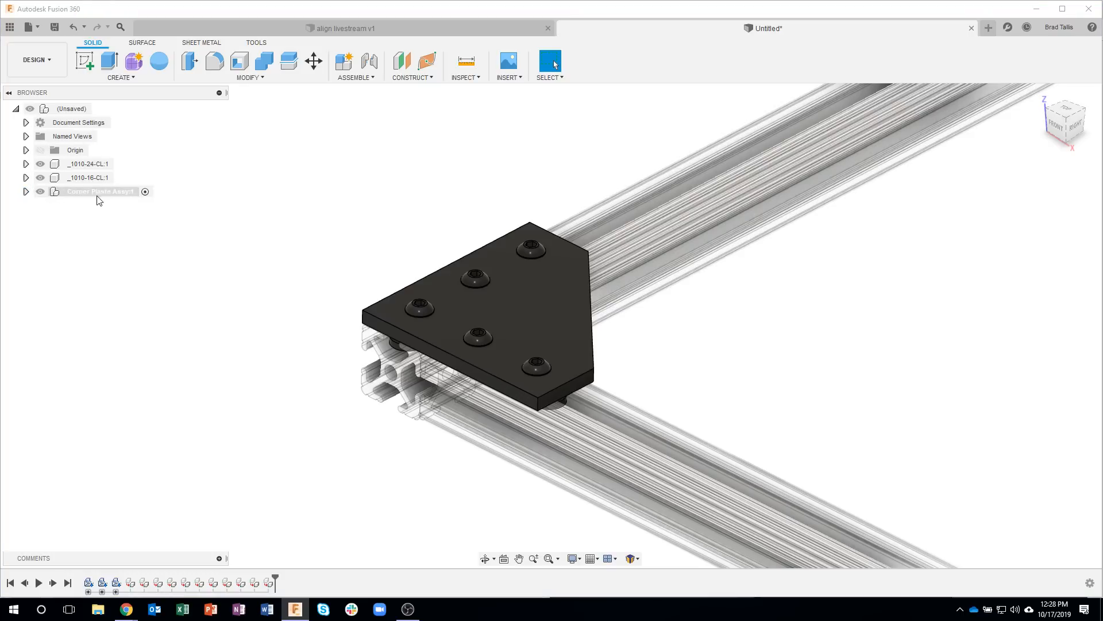
# Step: Toggle the visibility of Corner Plaste Assy to check that the plate and its hardware hide and show together
pyautogui.click(39, 195)
pyautogui.click(40, 193)
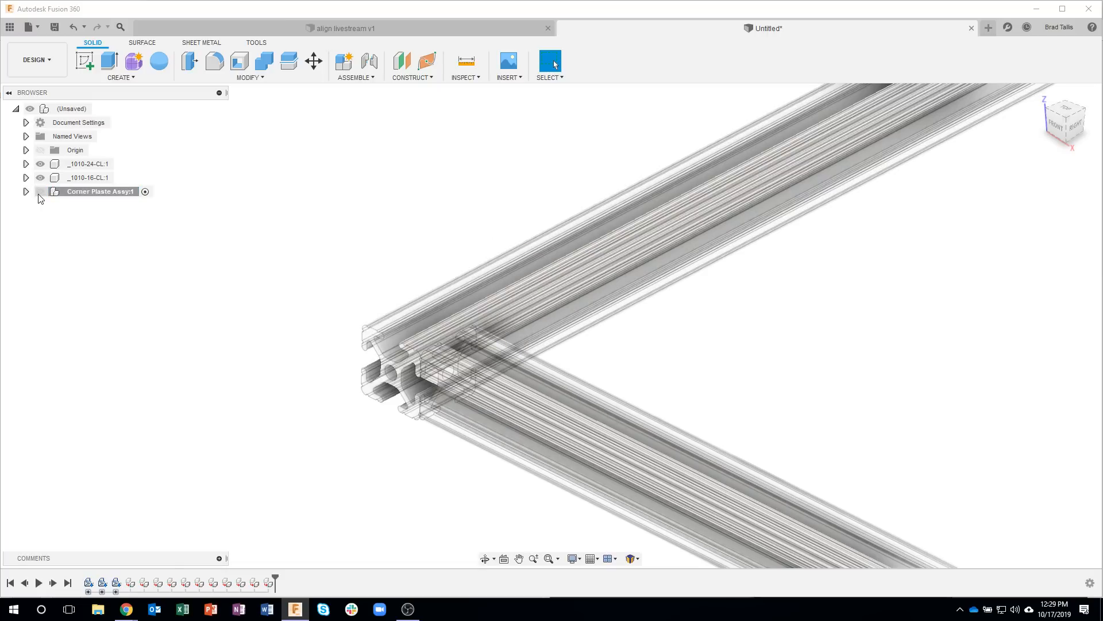
pyautogui.click(40, 193)
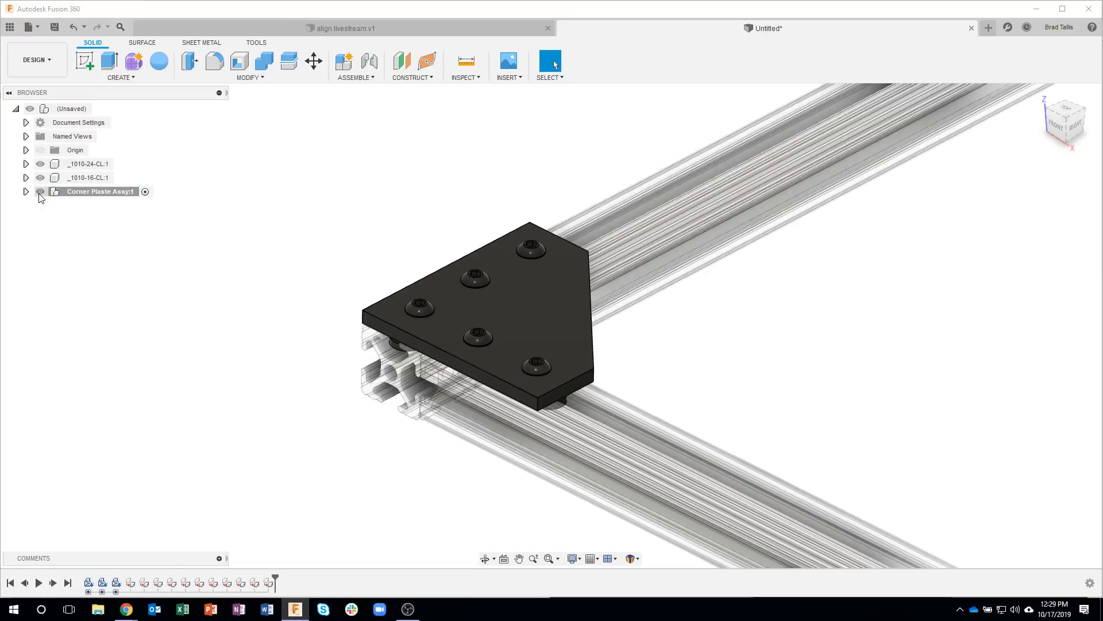
pyautogui.click(40, 193)
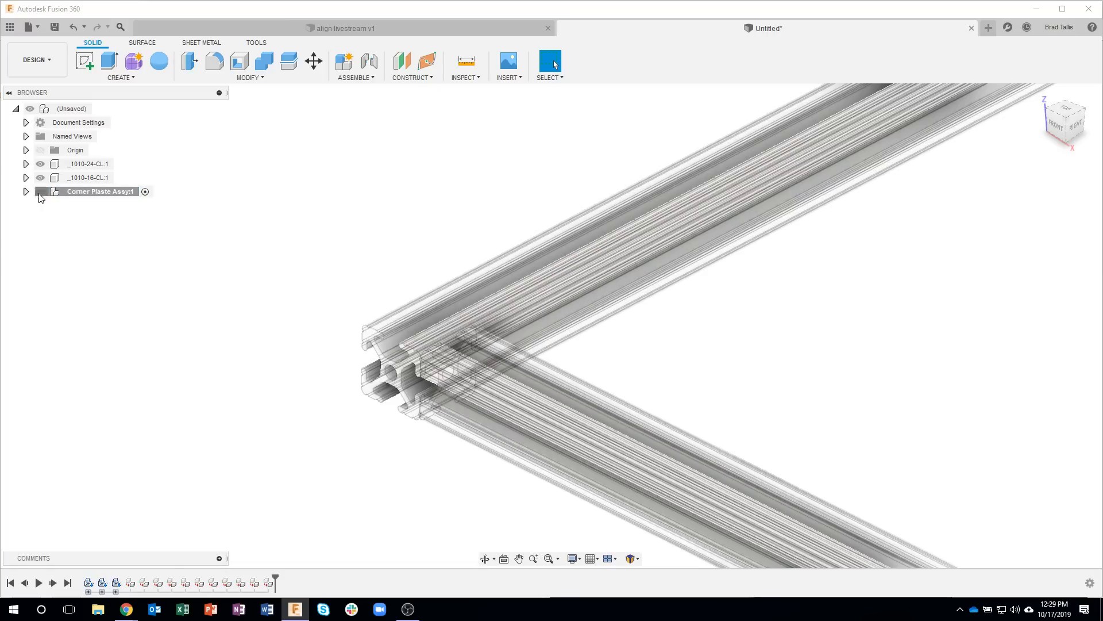
pyautogui.click(40, 193)
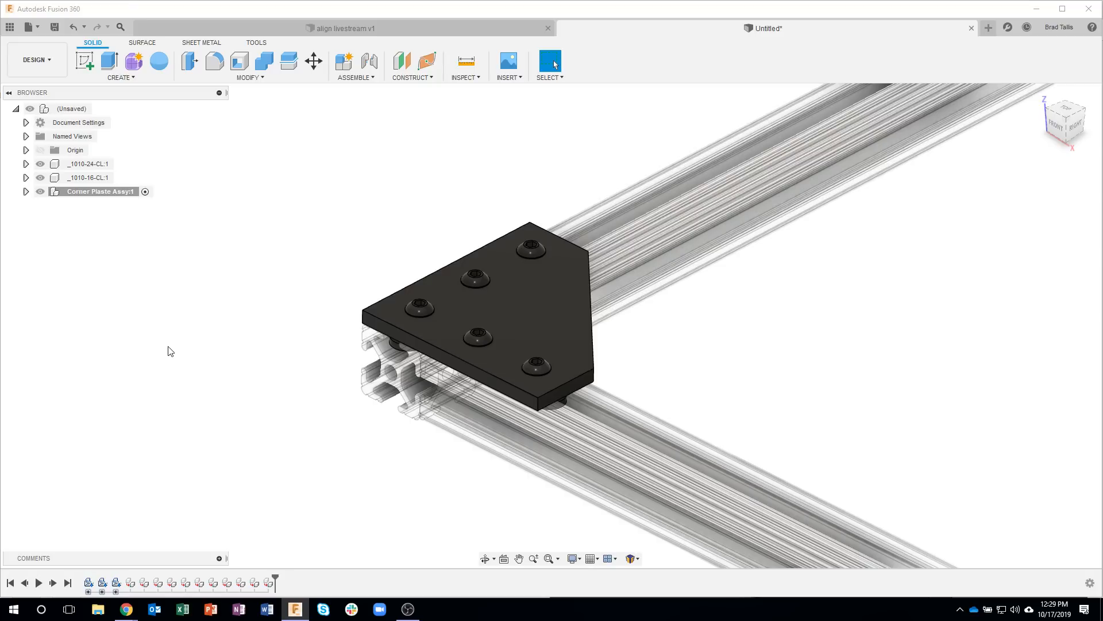
# Step: Make the top-level assembly the active component again
pyautogui.scroll(-3, 175, 356)
pyautogui.scroll(-3, 265, 231)
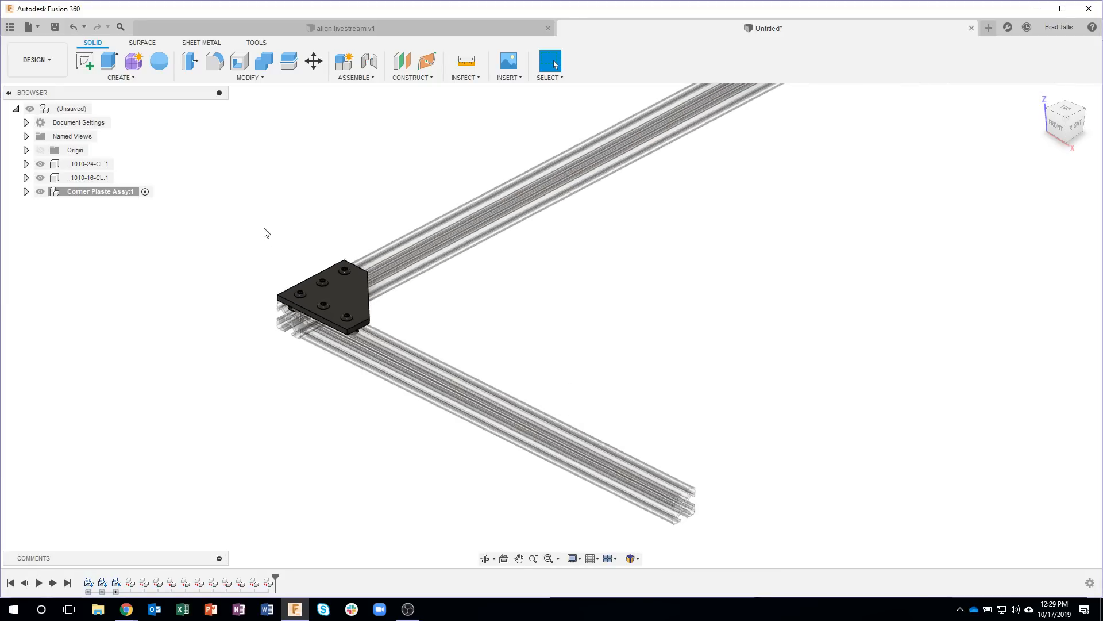
pyautogui.scroll(-3, 234, 230)
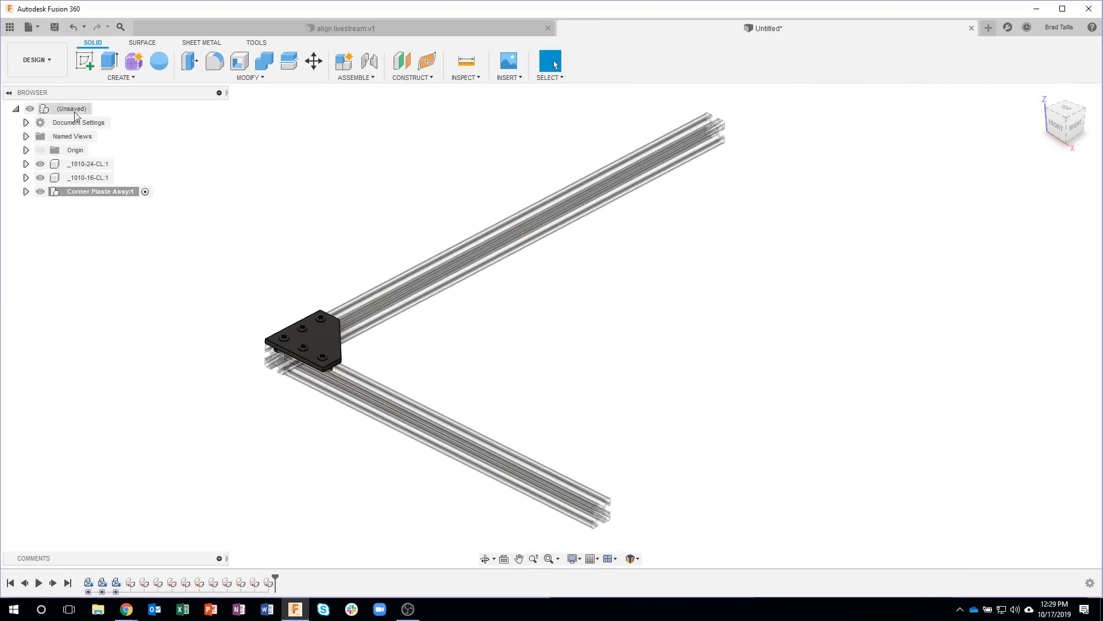
pyautogui.click(98, 110)
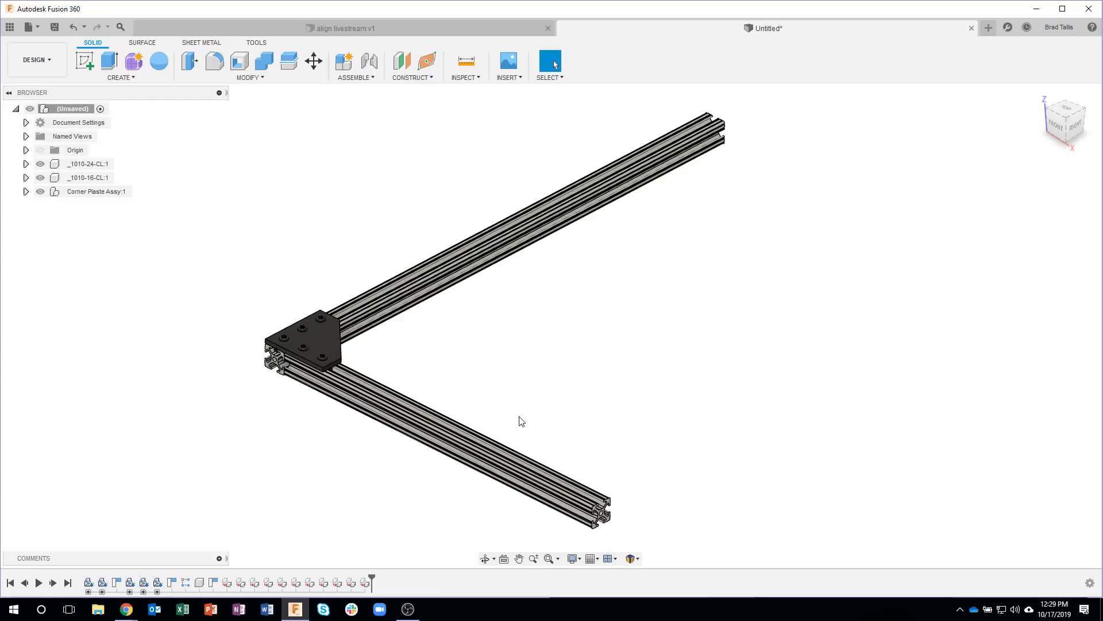
# Step: Construct a midplane between the two end faces of the shorter extrusion, _1010-16-CL
pyautogui.click(406, 78)
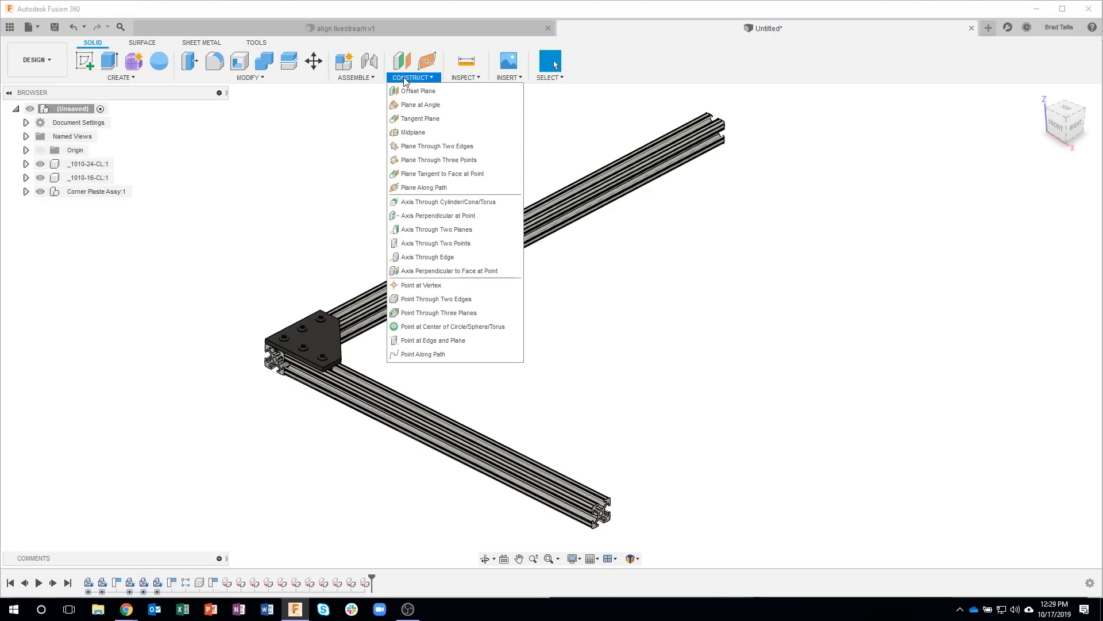
pyautogui.click(438, 133)
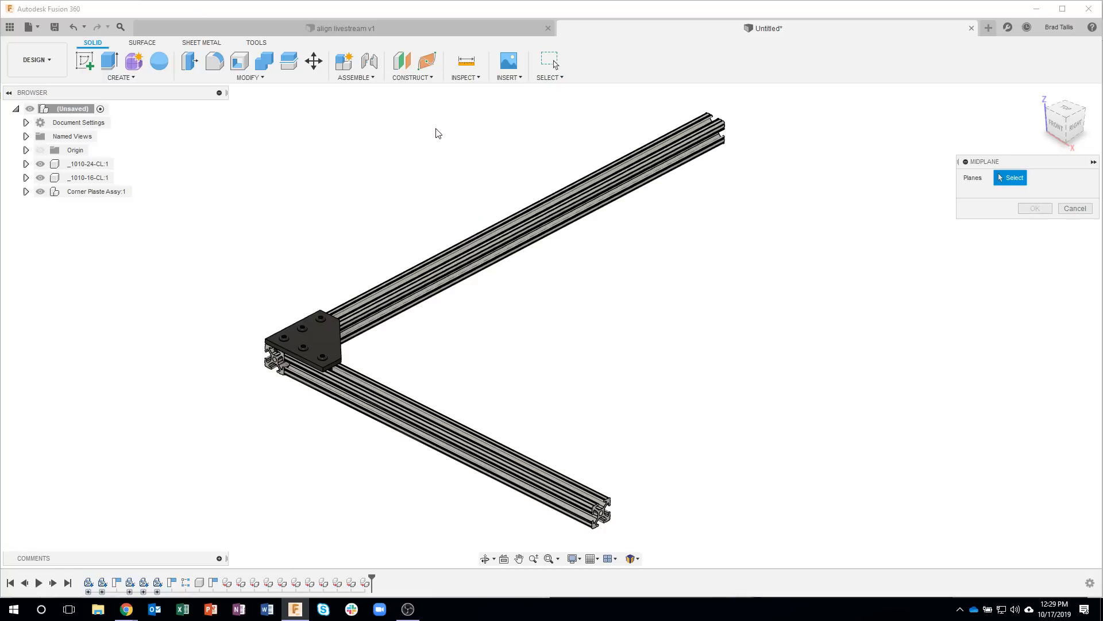
pyautogui.scroll(10, 594, 501)
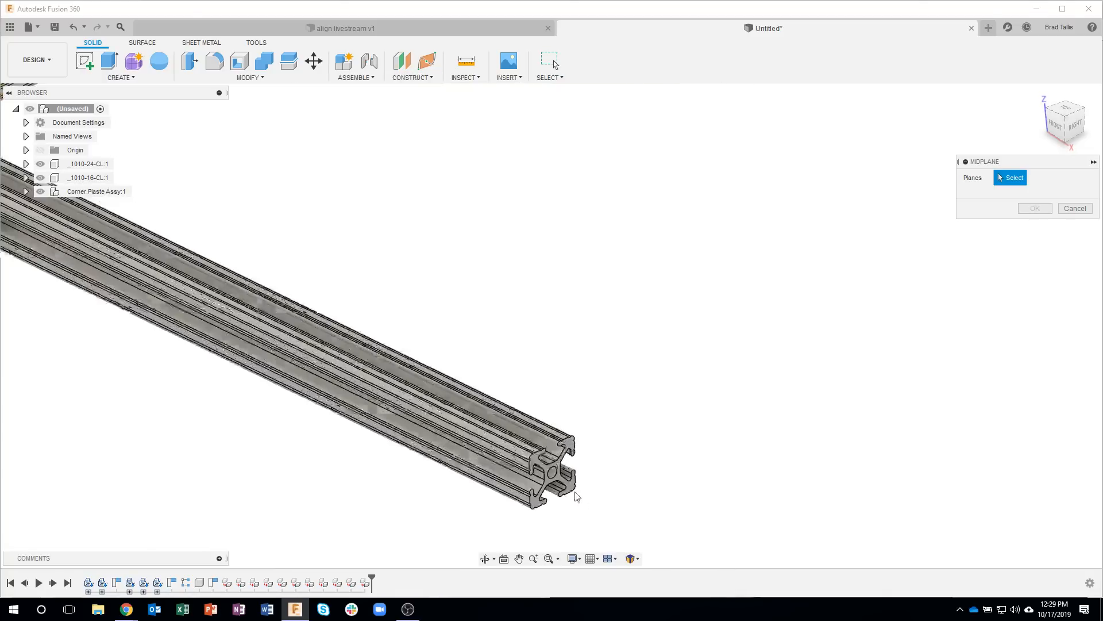
pyautogui.click(570, 434)
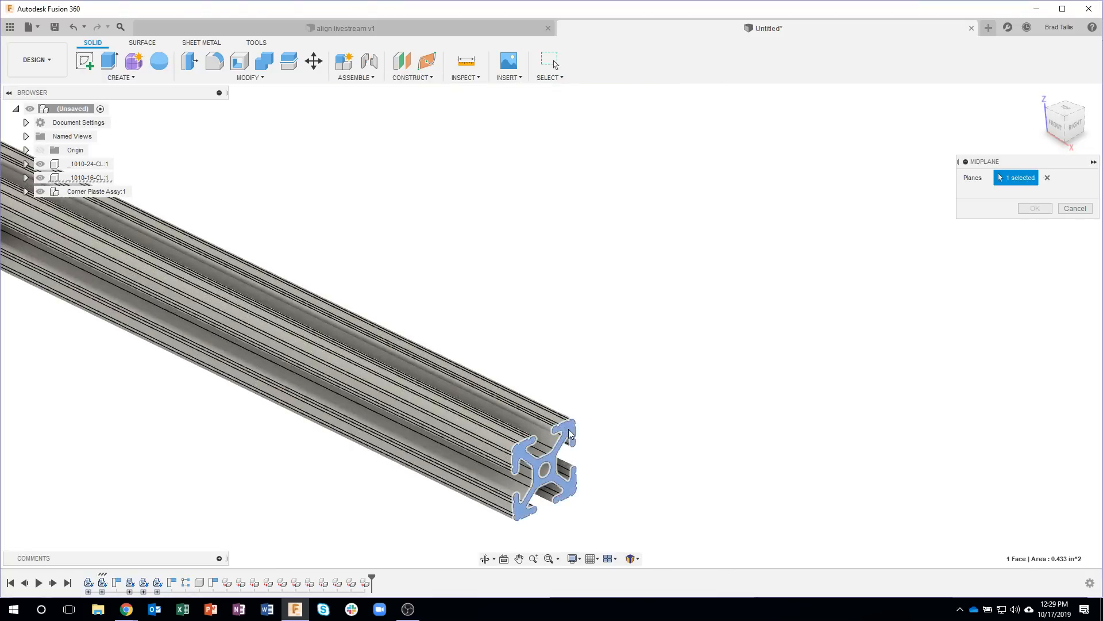
pyautogui.scroll(-3, 242, 468)
pyautogui.moveTo(353, 300); pyautogui.dragTo(639, 420, button='middle')
pyautogui.moveTo(218, 375); pyautogui.dragTo(458, 452, button='middle')
pyautogui.scroll(6, 313, 389)
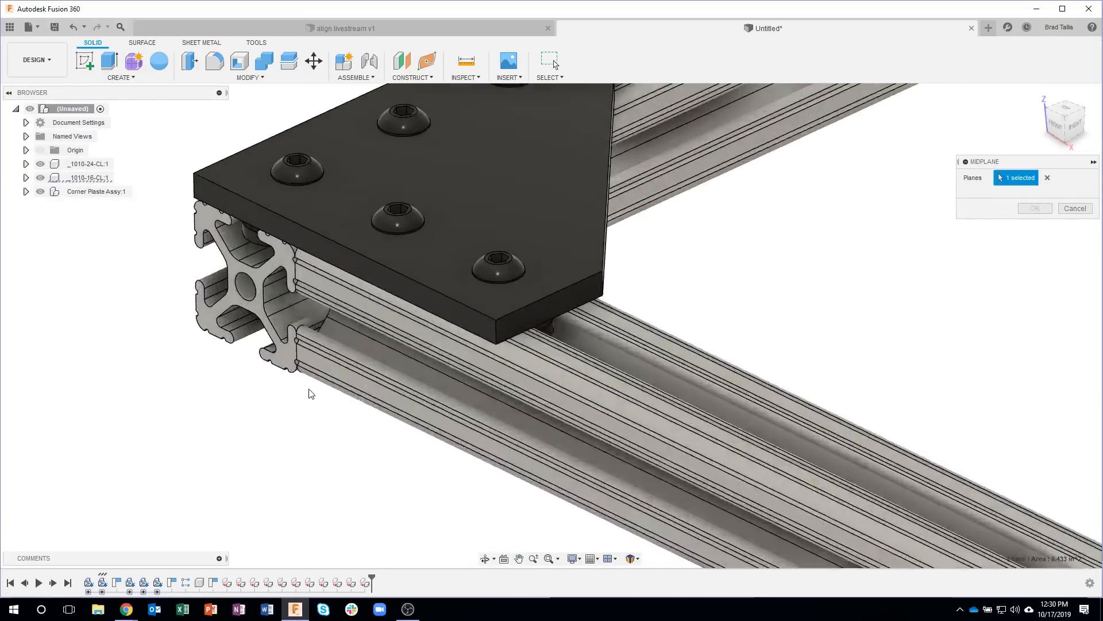
pyautogui.click(300, 361)
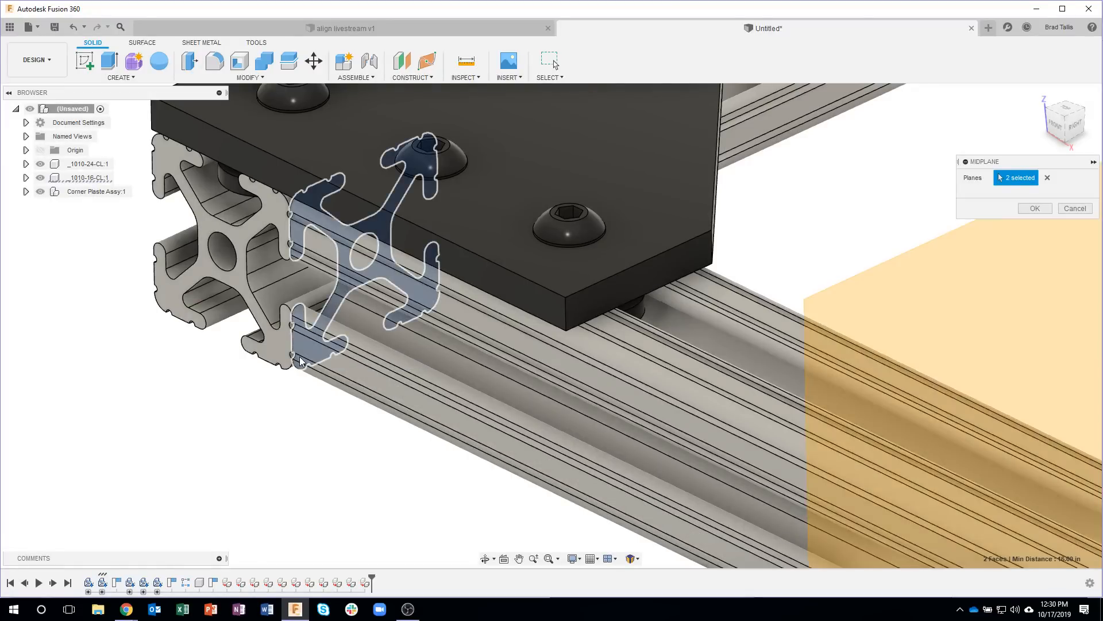
pyautogui.scroll(-5, 299, 431)
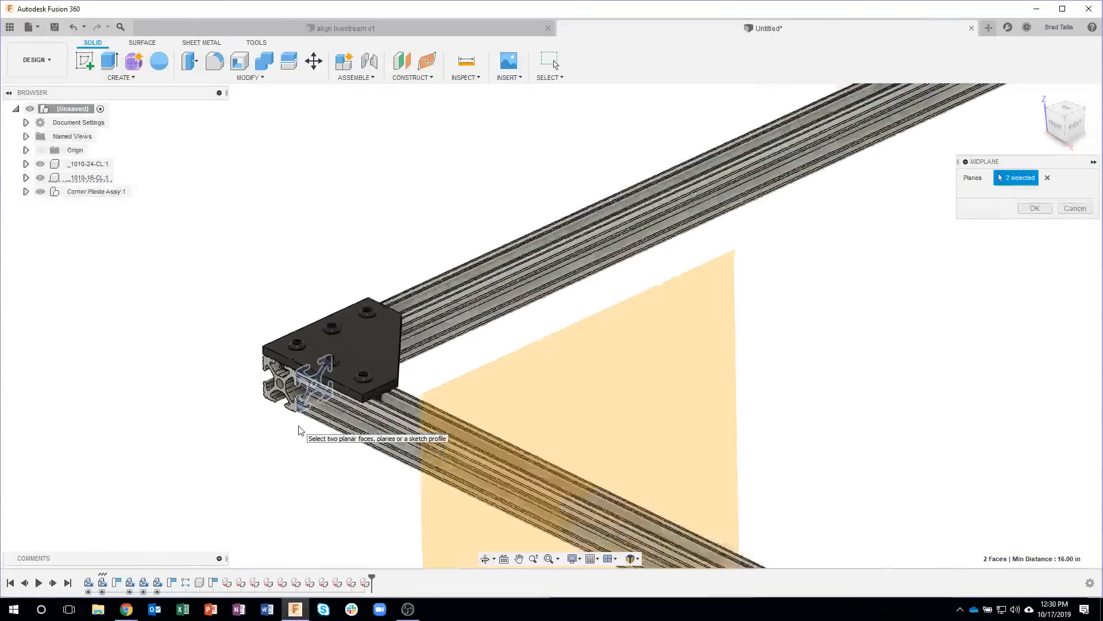
pyautogui.keyDown('shift'); pyautogui.moveTo(222, 418); pyautogui.dragTo(232, 336, button='middle'); pyautogui.keyUp('shift')
pyautogui.keyDown('shift'); pyautogui.moveTo(532, 387); pyautogui.dragTo(598, 377, button='middle'); pyautogui.keyUp('shift')
pyautogui.keyDown('shift'); pyautogui.moveTo(305, 341); pyautogui.dragTo(791, 396, button='middle'); pyautogui.keyUp('shift')
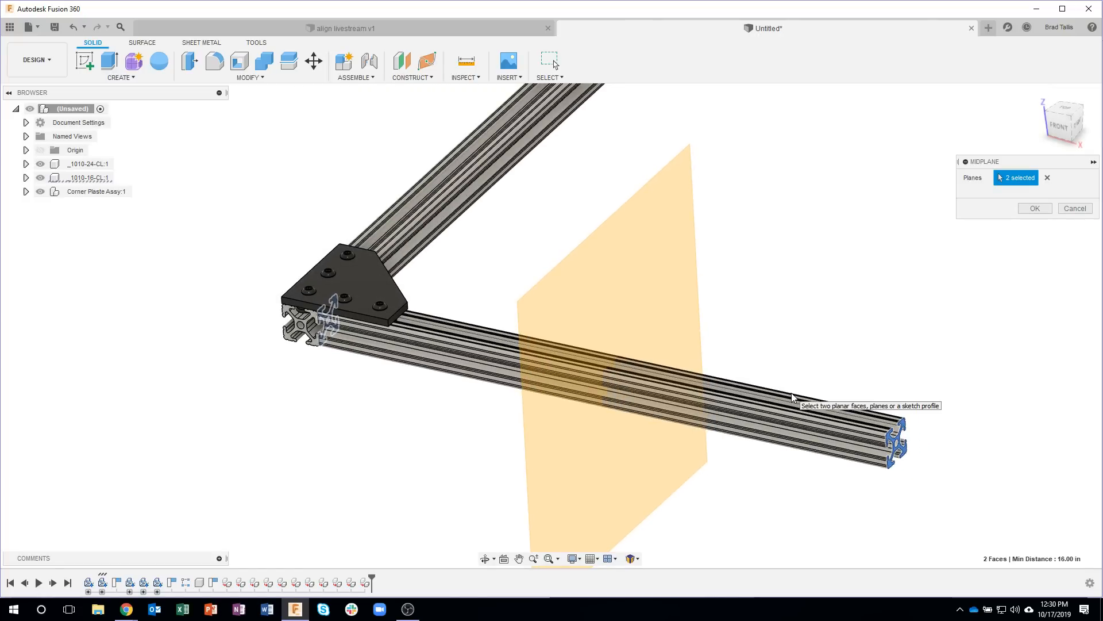
pyautogui.click(1034, 208)
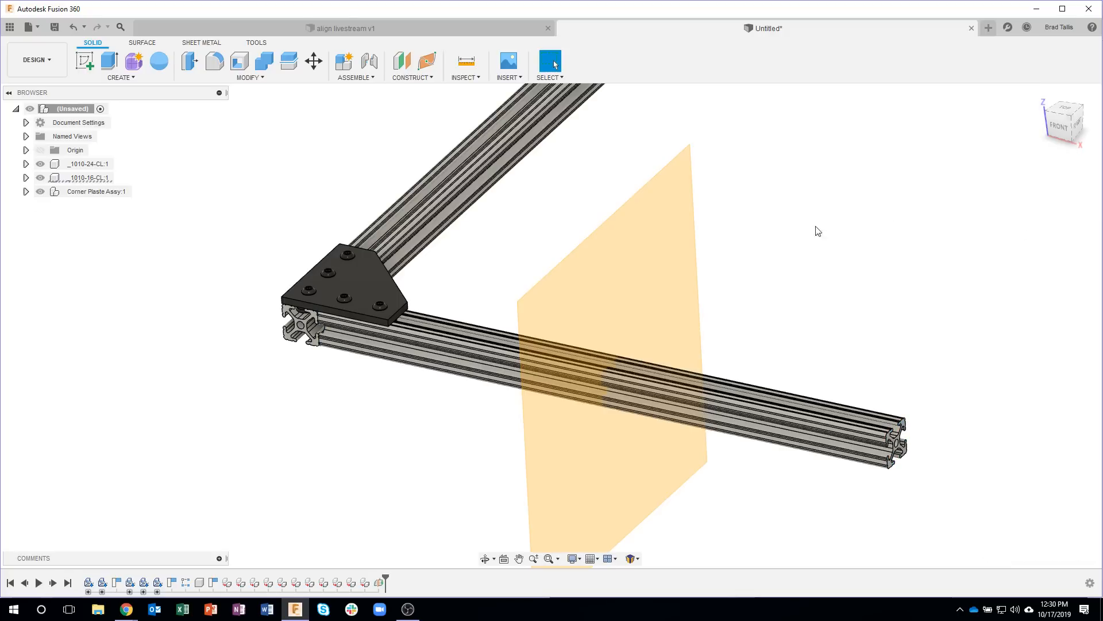
# Step: Construct a second midplane between the two end faces of the longer extrusion, _1010-24-CL
pyautogui.scroll(-4, 786, 298)
pyautogui.keyDown('shift'); pyautogui.moveTo(781, 229); pyautogui.dragTo(611, 216, button='middle'); pyautogui.keyUp('shift')
pyautogui.keyDown('shift'); pyautogui.moveTo(591, 253); pyautogui.dragTo(401, 103, button='middle'); pyautogui.keyUp('shift')
pyautogui.click(411, 79)
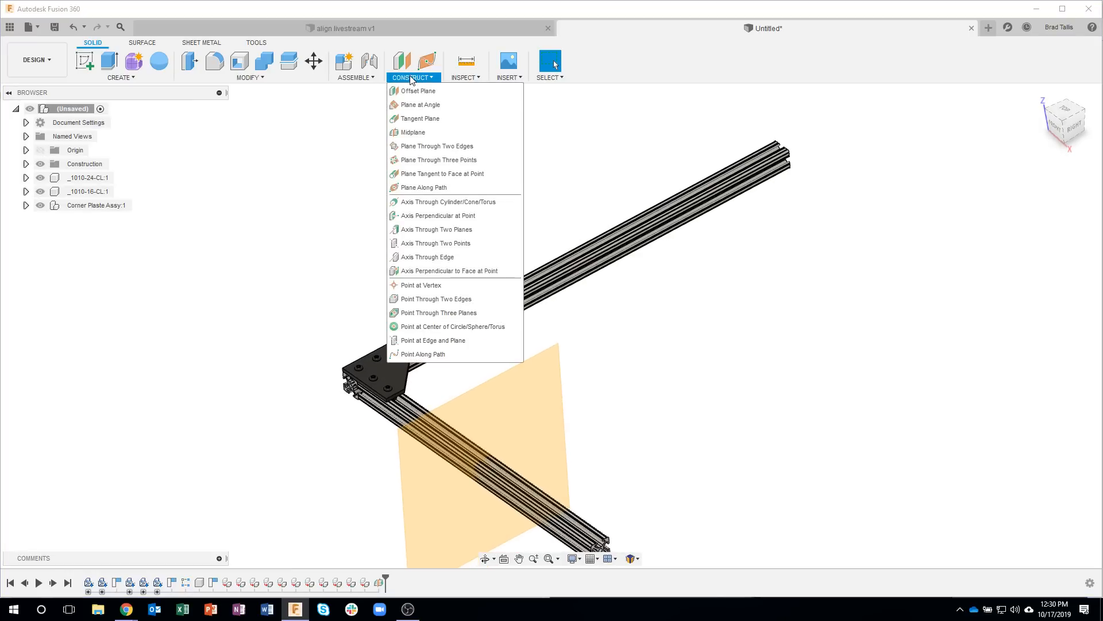
pyautogui.click(414, 132)
pyautogui.keyDown('shift'); pyautogui.moveTo(832, 248); pyautogui.dragTo(862, 244, button='middle'); pyautogui.keyUp('shift')
pyautogui.scroll(8, 854, 241)
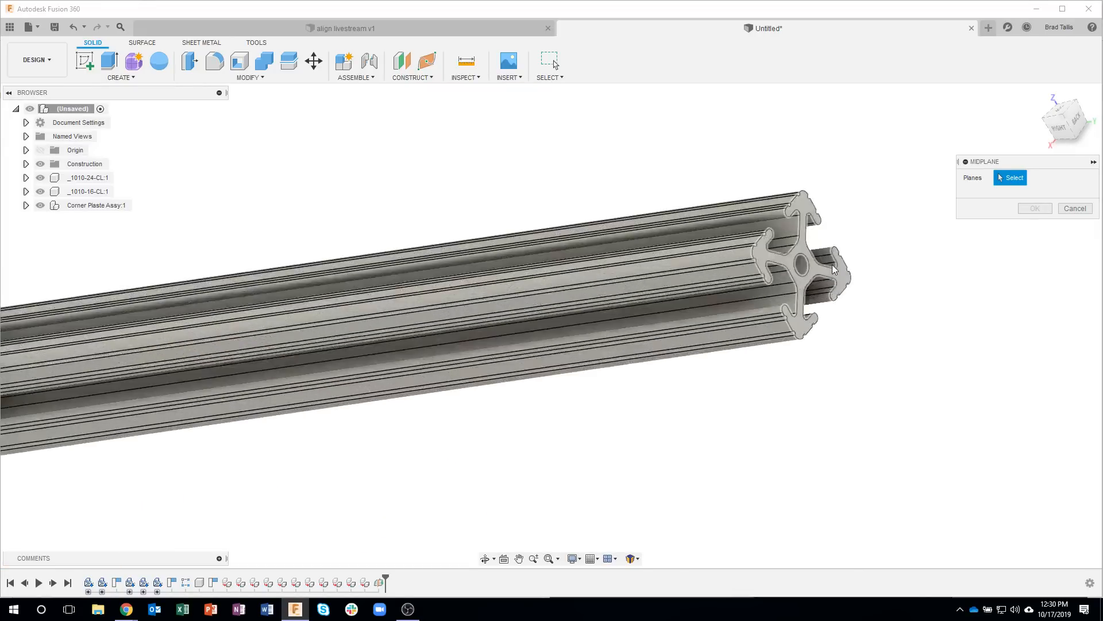
pyautogui.click(825, 270)
pyautogui.scroll(-5, 682, 398)
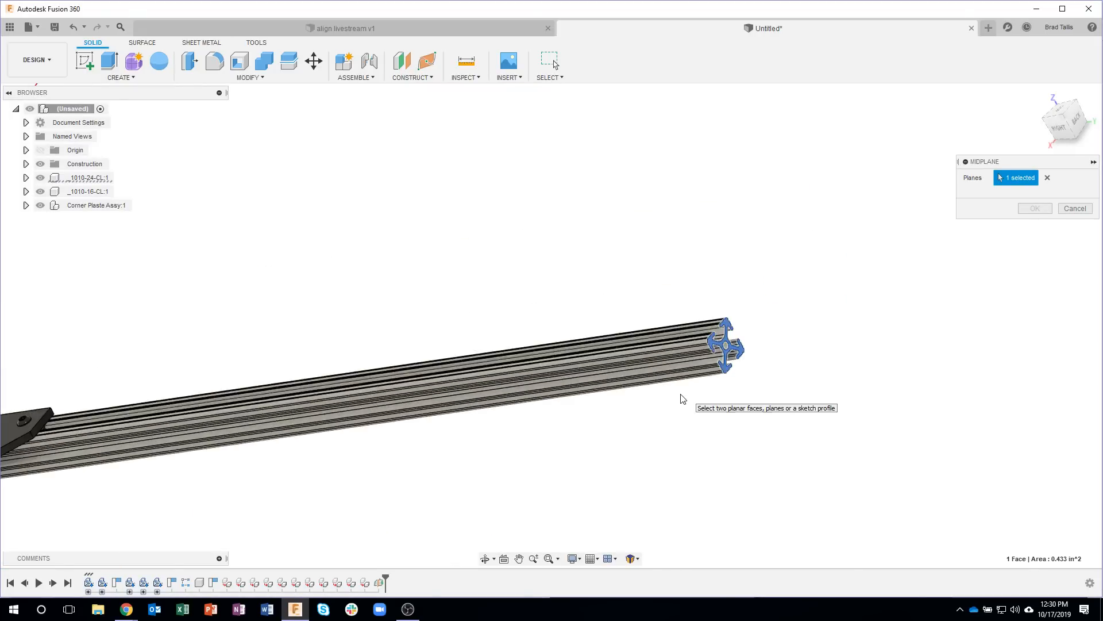
pyautogui.scroll(-3, 682, 398)
pyautogui.keyDown('shift'); pyautogui.moveTo(434, 384); pyautogui.dragTo(628, 431, button='middle'); pyautogui.keyUp('shift')
pyautogui.scroll(6, 763, 363)
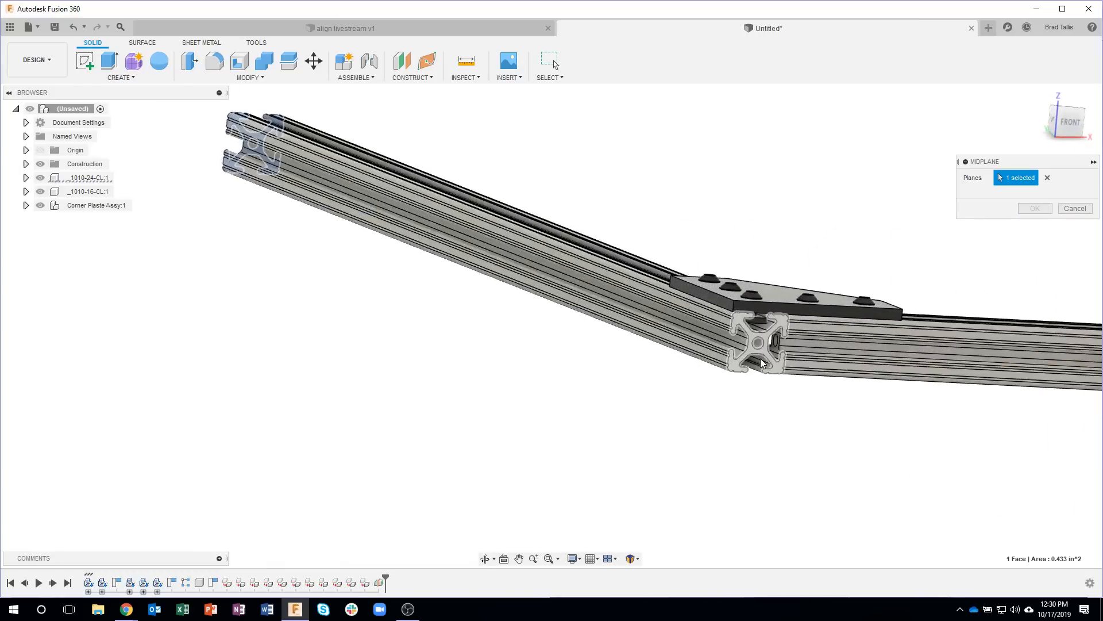
pyautogui.click(733, 361)
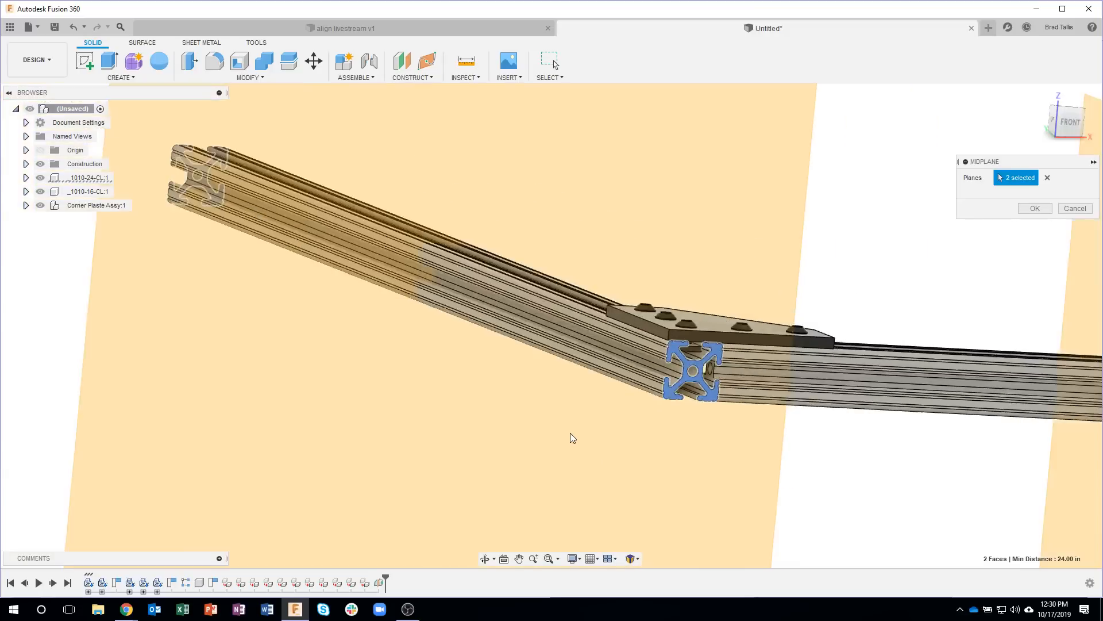
pyautogui.scroll(-5, 570, 433)
pyautogui.keyDown('shift'); pyautogui.moveTo(734, 350); pyautogui.dragTo(286, 328, button='middle'); pyautogui.keyUp('shift')
pyautogui.keyDown('shift'); pyautogui.moveTo(758, 250); pyautogui.dragTo(404, 320, button='middle'); pyautogui.keyUp('shift')
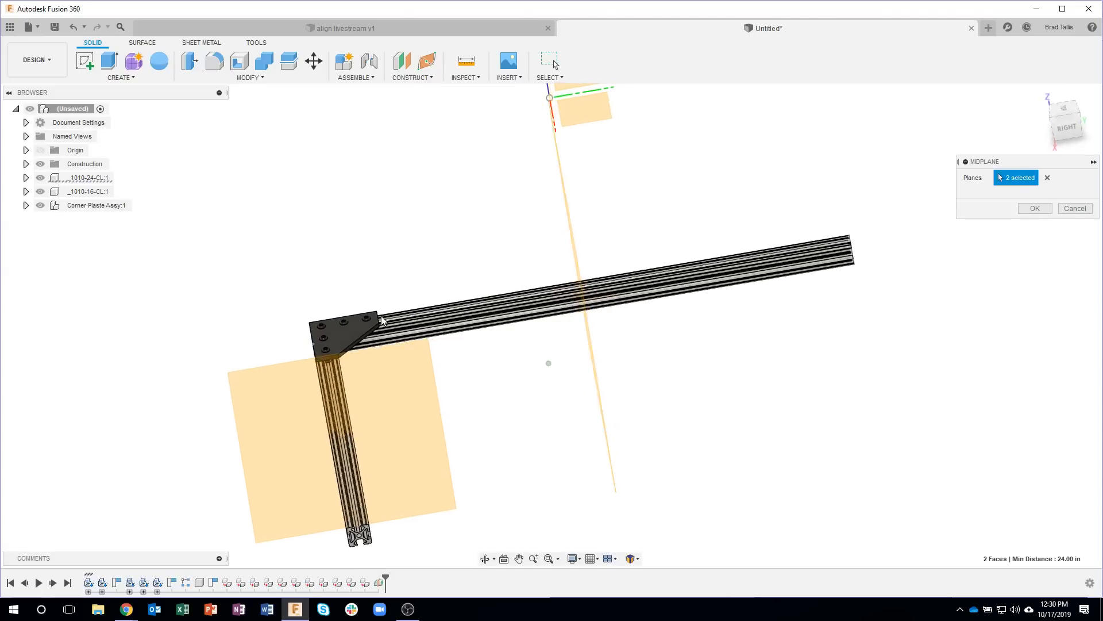
pyautogui.keyDown('shift'); pyautogui.moveTo(783, 261); pyautogui.dragTo(1031, 218, button='middle'); pyautogui.keyUp('shift')
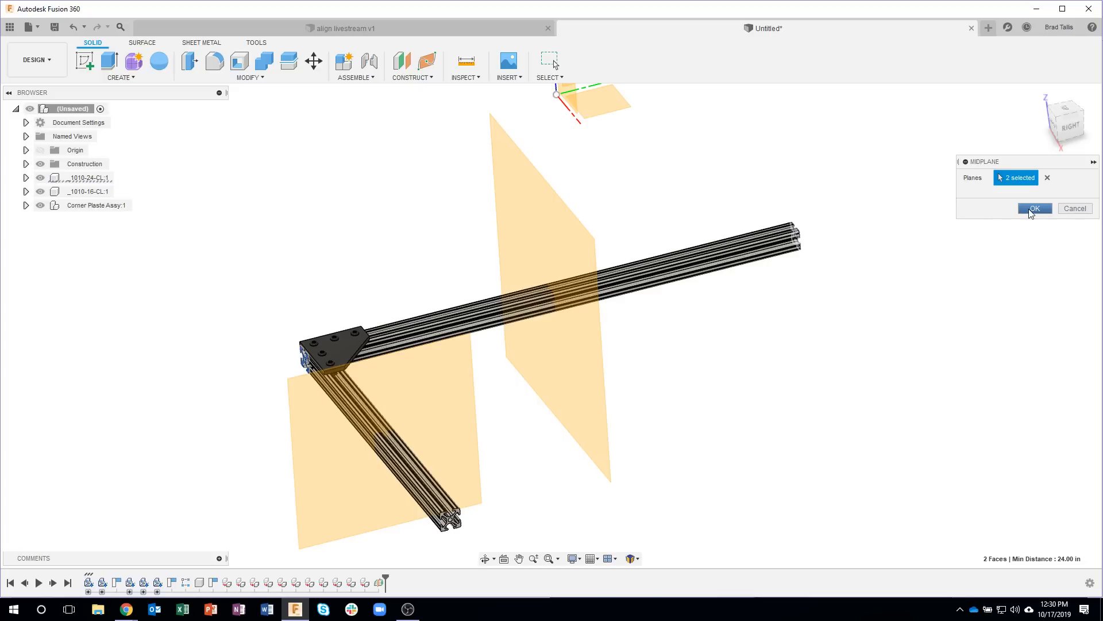
pyautogui.click(1033, 208)
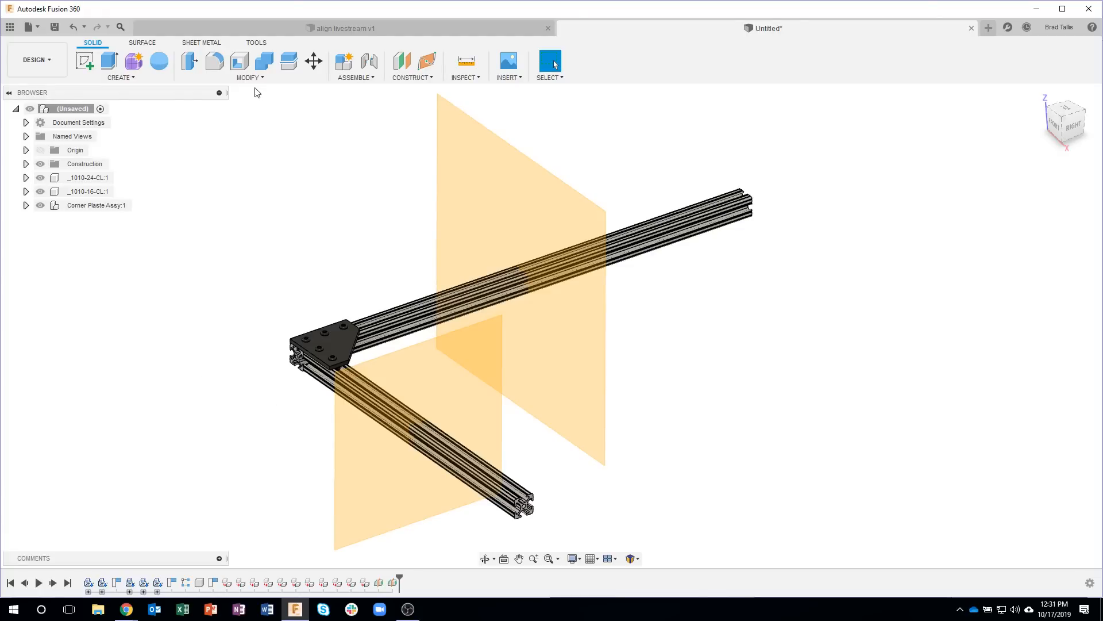
# Step: Mirror the _1010-24-CL extrusion and Corner Plaste Assy as components across the midplane of the shorter extrusion
pyautogui.click(162, 76)
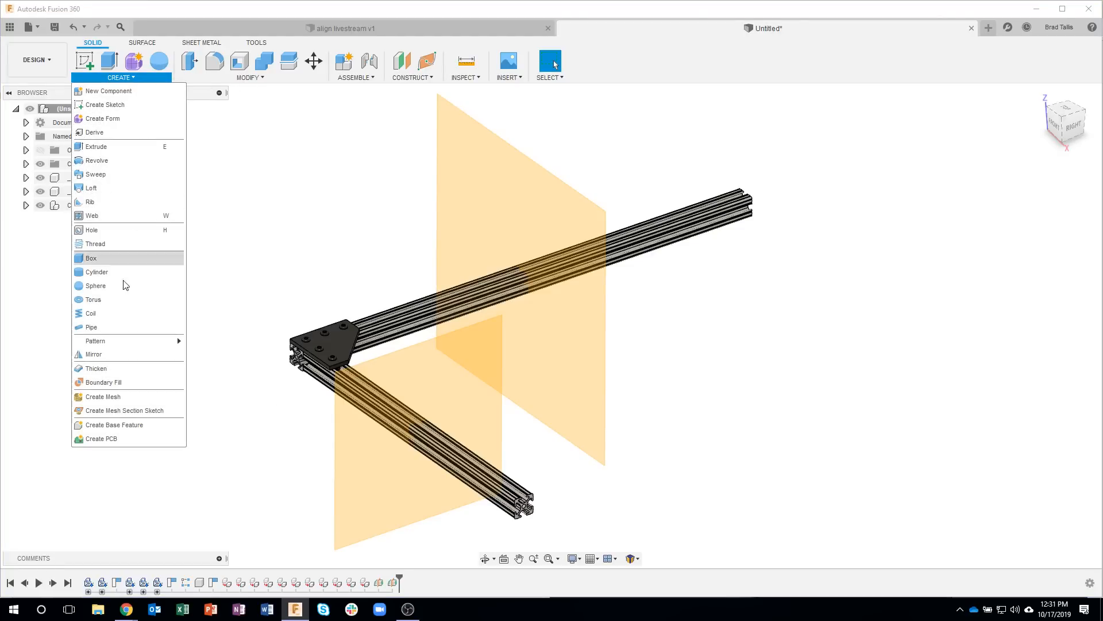
pyautogui.click(116, 354)
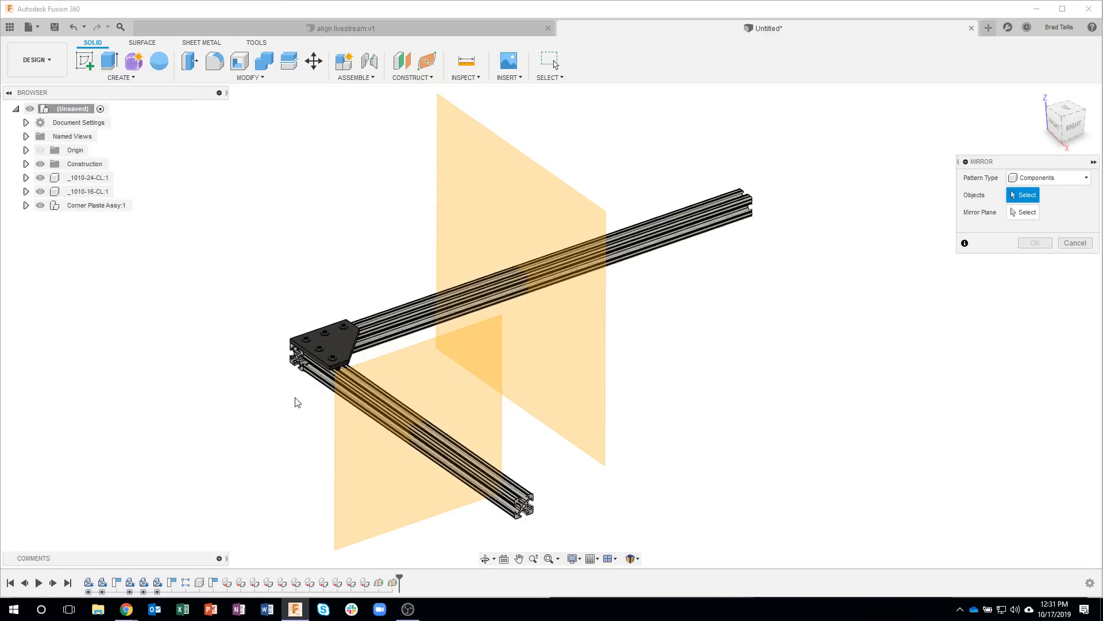
pyautogui.click(1044, 179)
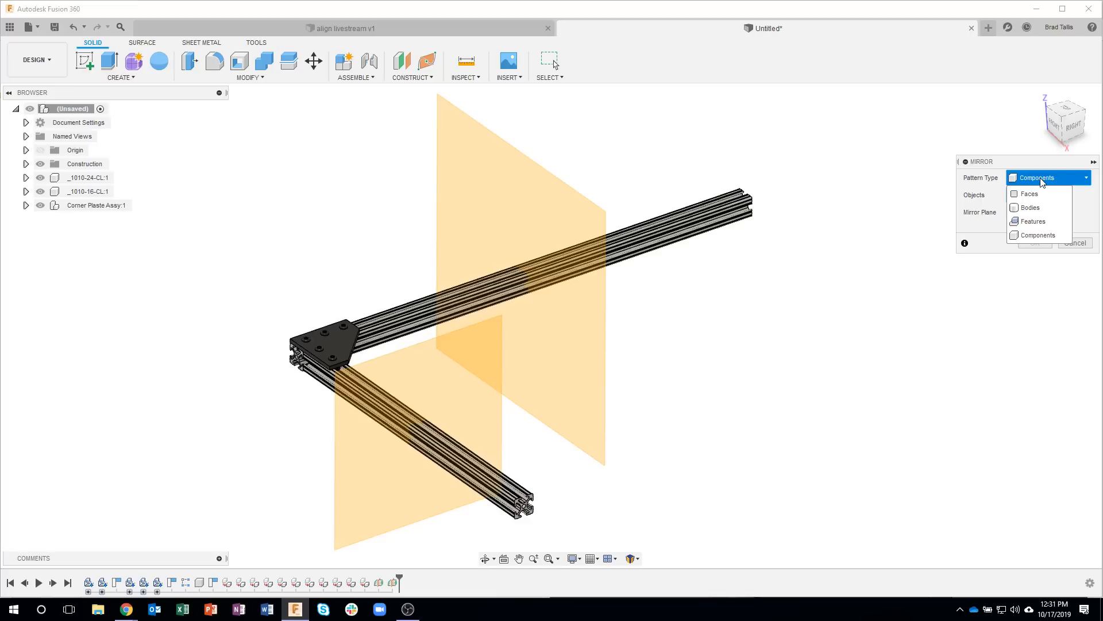
pyautogui.click(1035, 193)
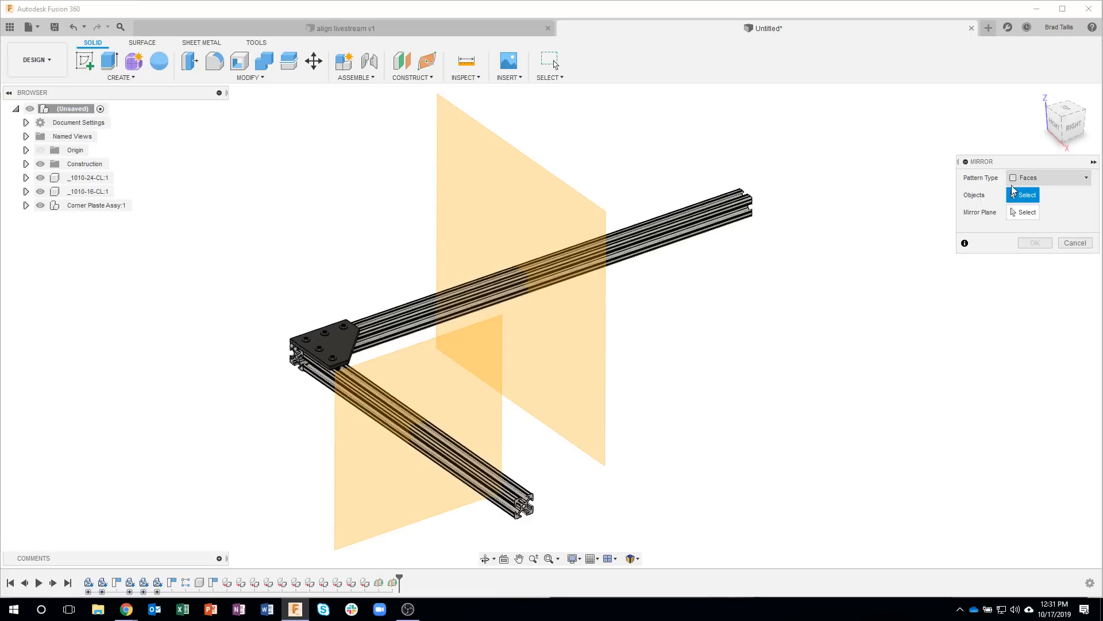
pyautogui.click(1054, 177)
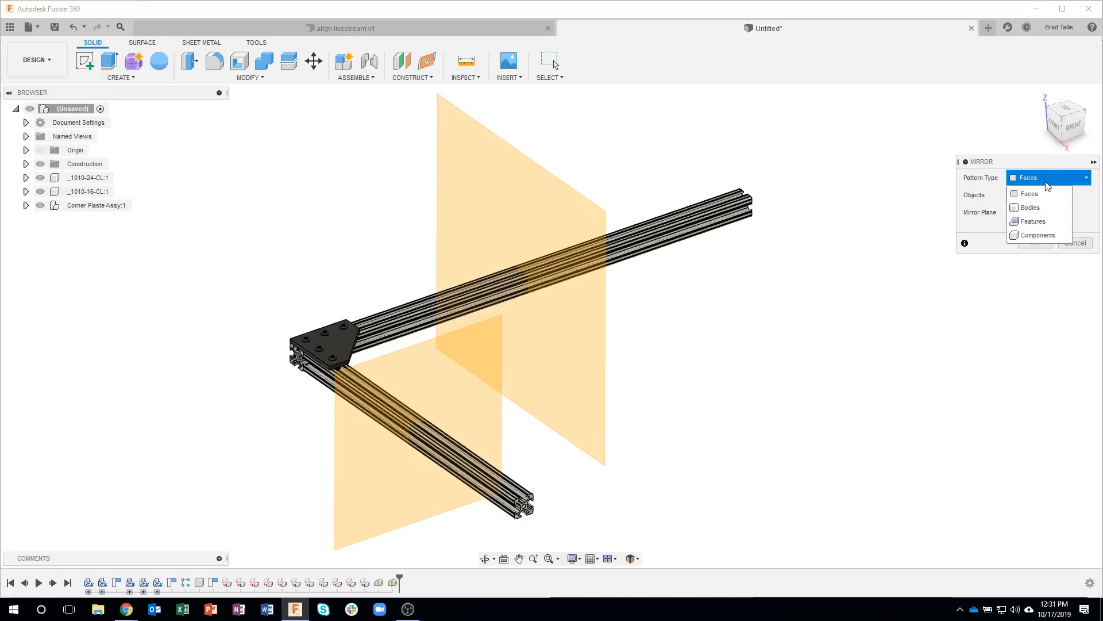
pyautogui.click(1037, 235)
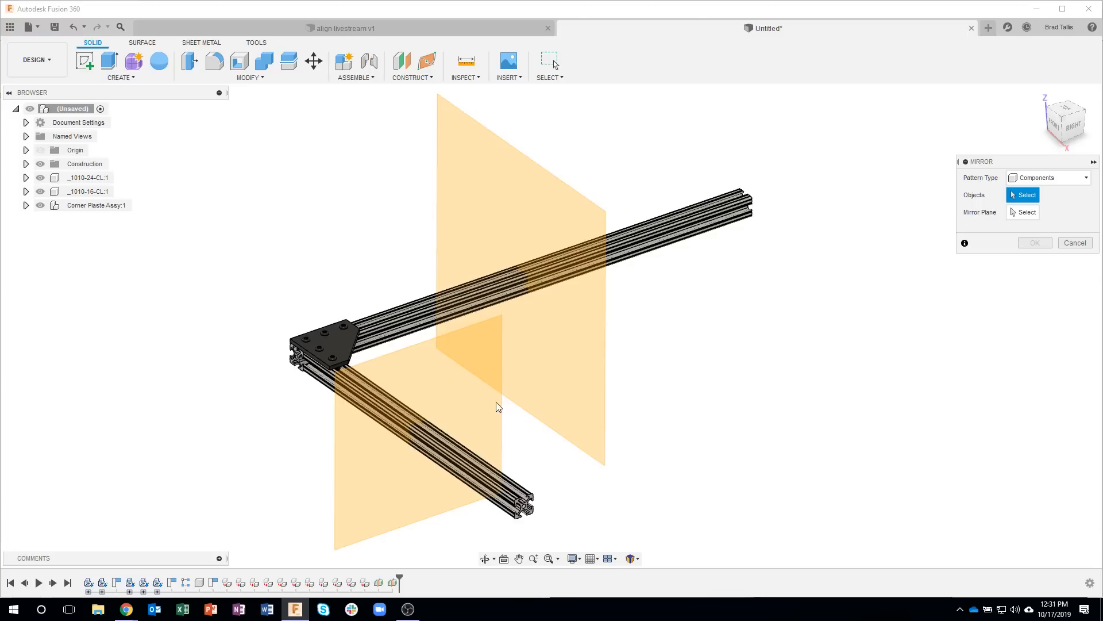
pyautogui.click(98, 211)
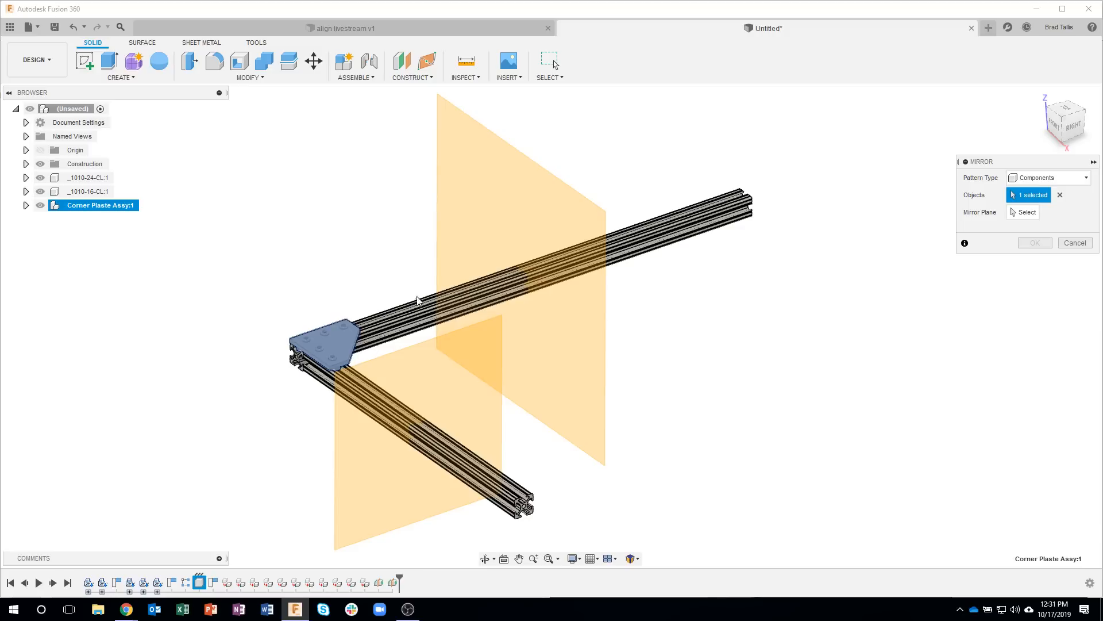
pyautogui.click(394, 314)
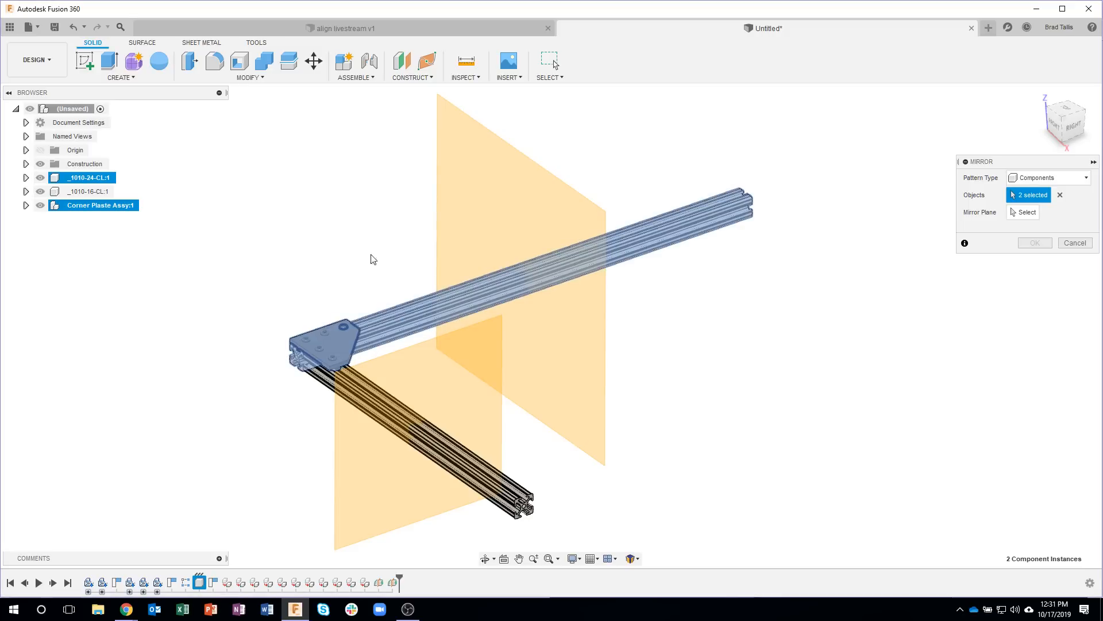
pyautogui.keyDown('shift'); pyautogui.moveTo(402, 182); pyautogui.dragTo(805, 247, button='middle'); pyautogui.keyUp('shift')
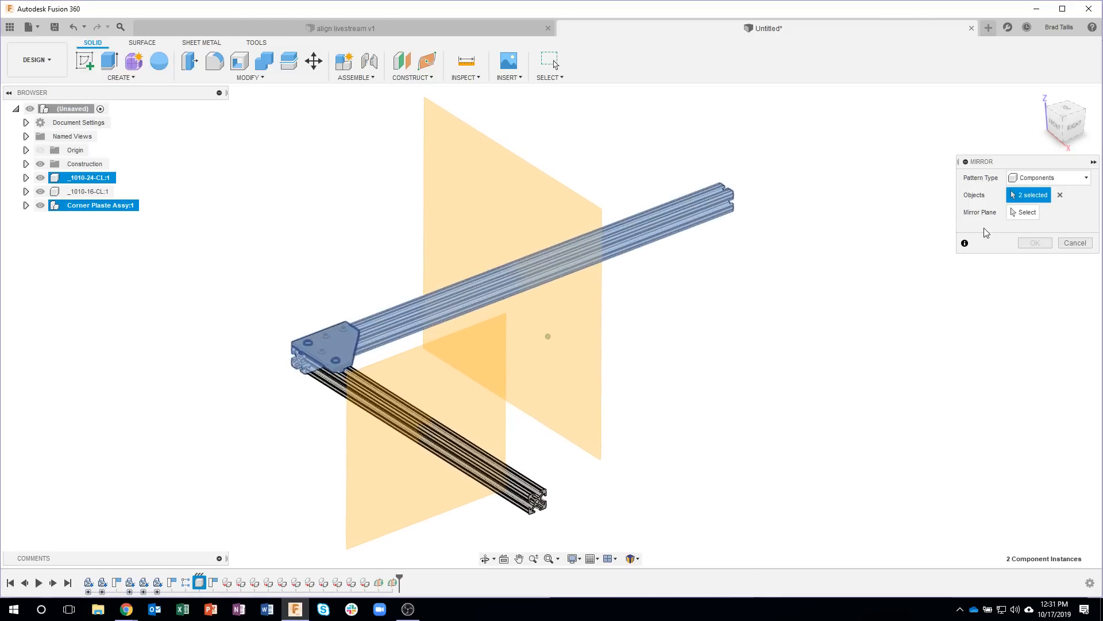
pyautogui.click(1018, 215)
pyautogui.keyDown('shift'); pyautogui.moveTo(712, 390); pyautogui.dragTo(488, 417, button='middle'); pyautogui.keyUp('shift')
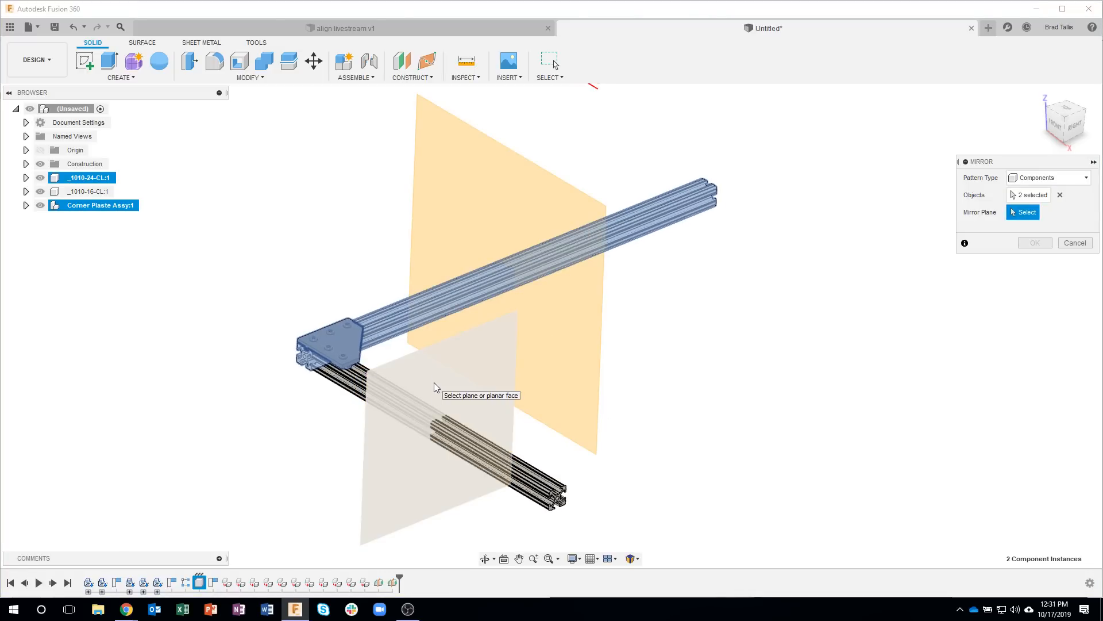
pyautogui.click(434, 381)
pyautogui.keyDown('shift'); pyautogui.moveTo(704, 483); pyautogui.dragTo(811, 349, button='middle'); pyautogui.keyUp('shift')
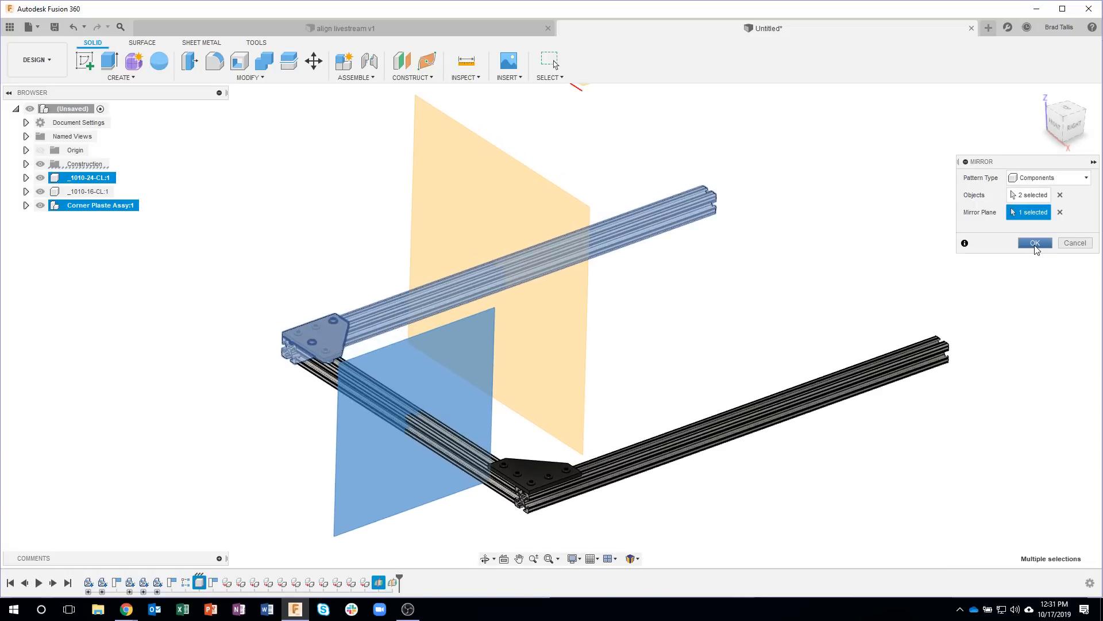
pyautogui.click(1034, 244)
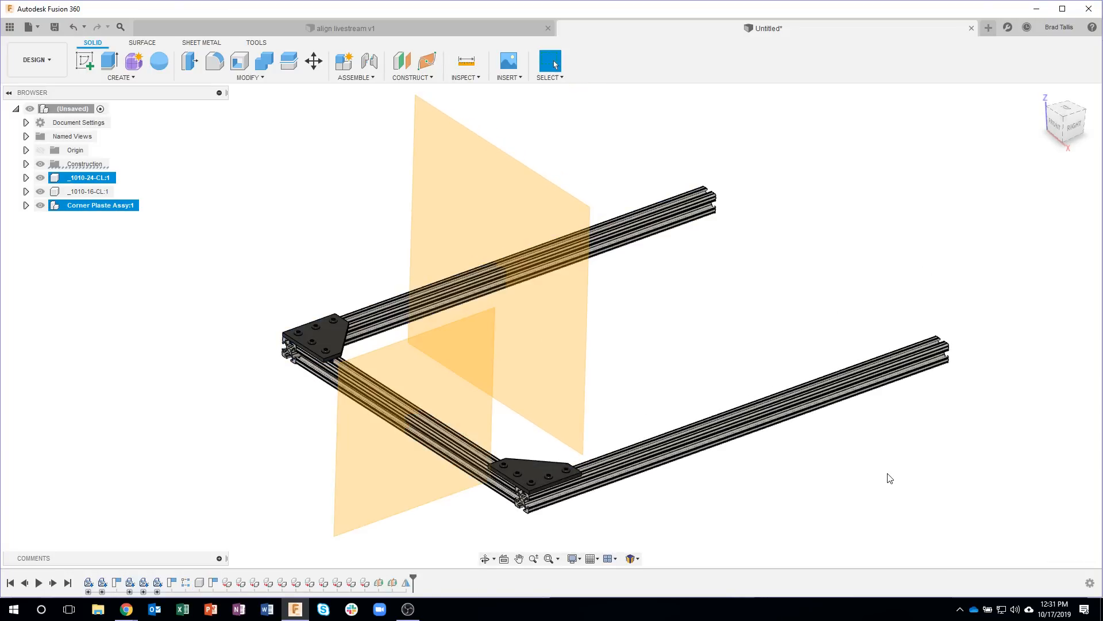
# Step: Mirror the _1010-16-CL extrusion and both corner plate assemblies as components across the longer extrusion's midplane to close the frame
pyautogui.keyDown('shift'); pyautogui.moveTo(889, 481); pyautogui.dragTo(276, 409, button='middle'); pyautogui.keyUp('shift')
pyautogui.scroll(8, 540, 463)
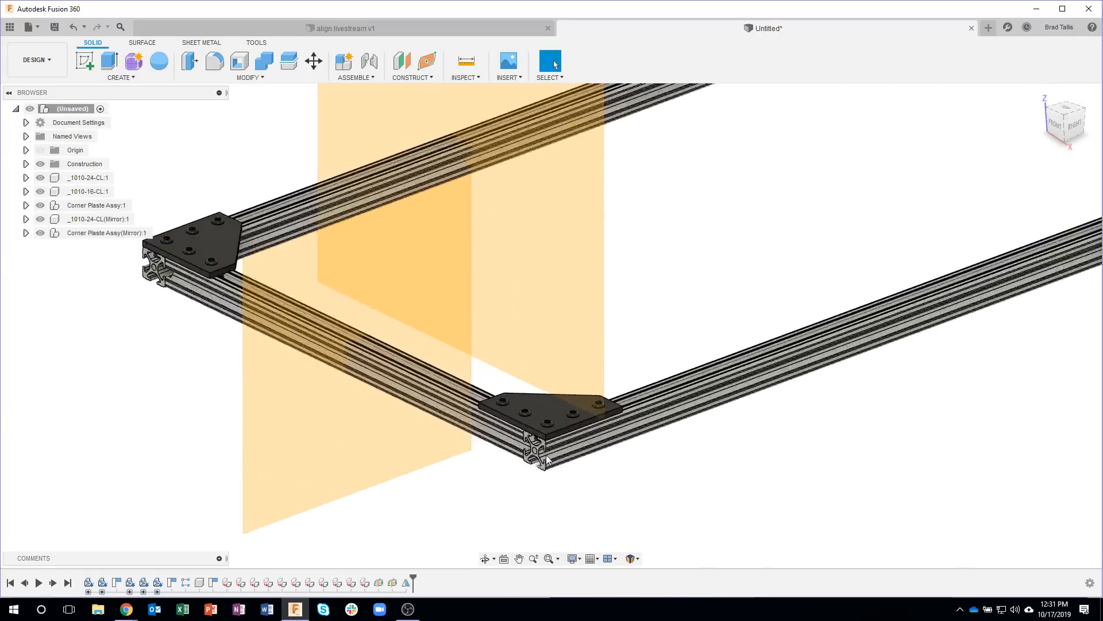
pyautogui.scroll(-5, 543, 446)
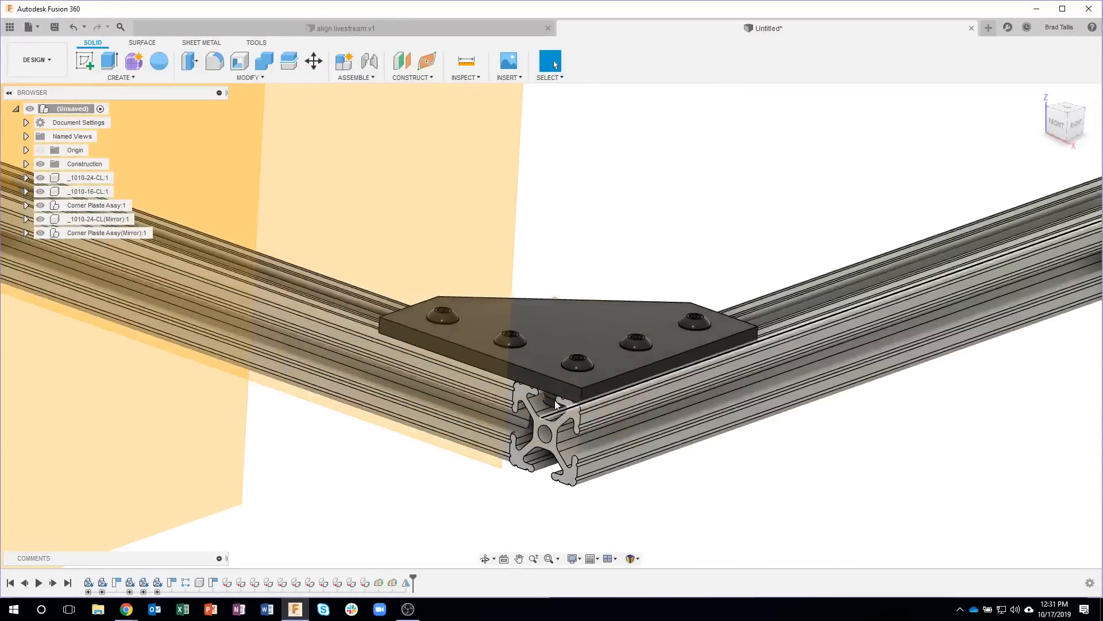
pyautogui.keyDown('shift'); pyautogui.moveTo(635, 500); pyautogui.dragTo(650, 450, button='middle'); pyautogui.keyUp('shift')
pyautogui.scroll(-10, 650, 450)
pyautogui.keyDown('shift'); pyautogui.moveTo(440, 330); pyautogui.dragTo(127, 79, button='middle'); pyautogui.keyUp('shift')
pyautogui.click(127, 78)
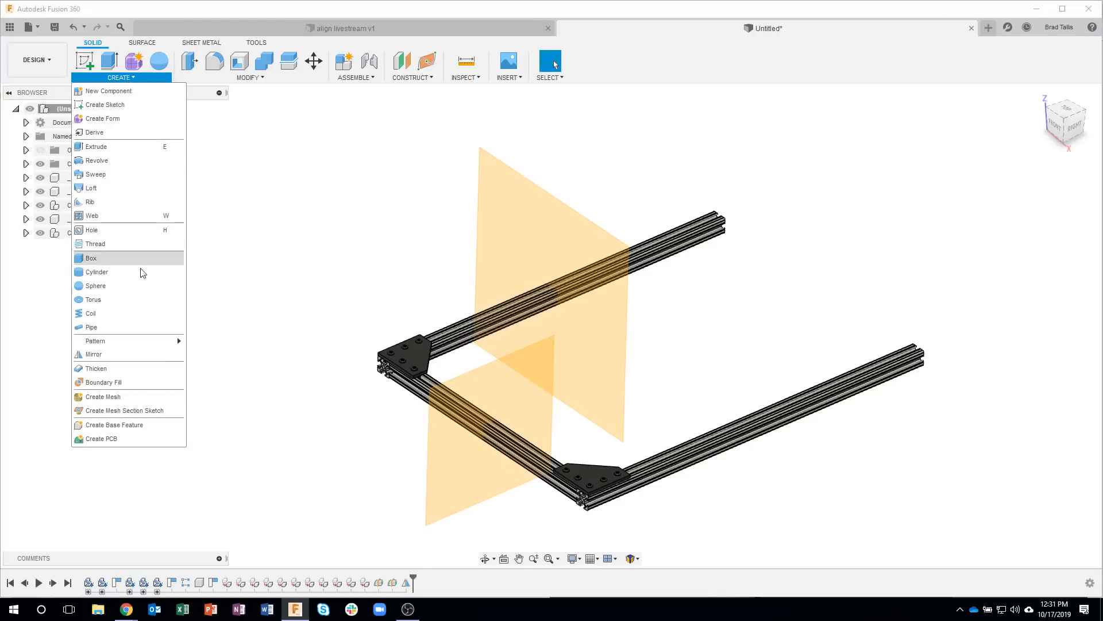
pyautogui.click(108, 353)
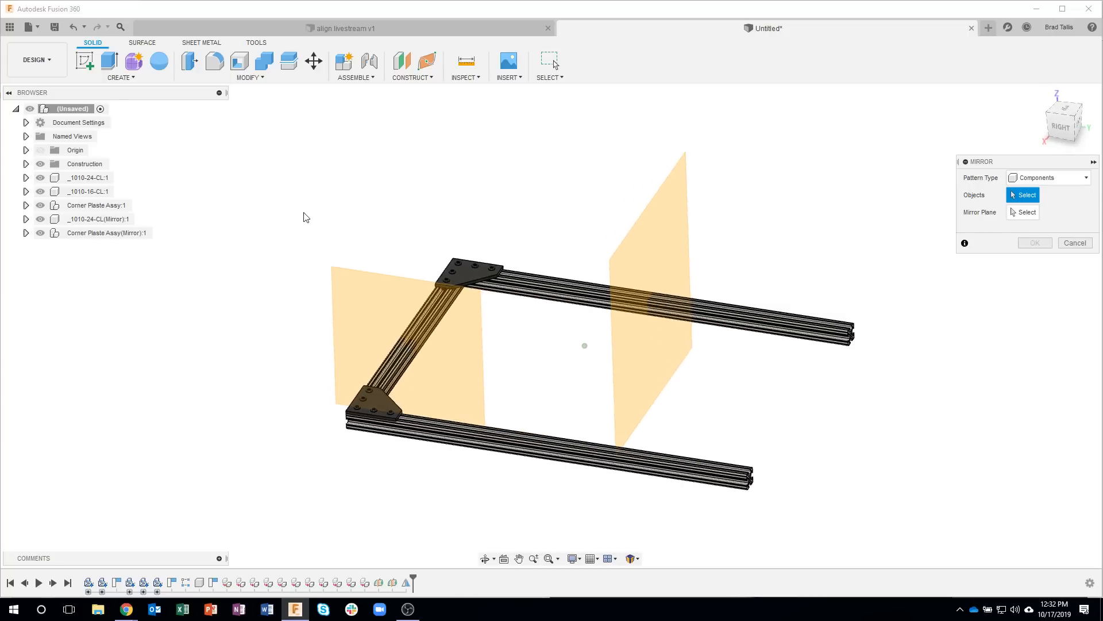
pyautogui.click(105, 205)
pyautogui.click(106, 233)
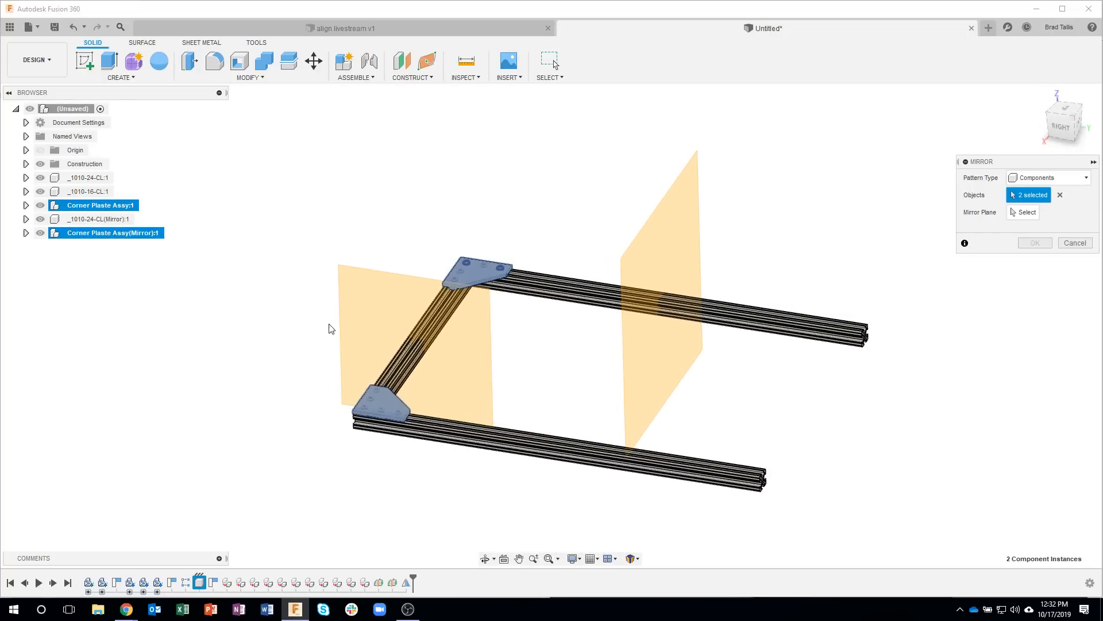
pyautogui.click(400, 369)
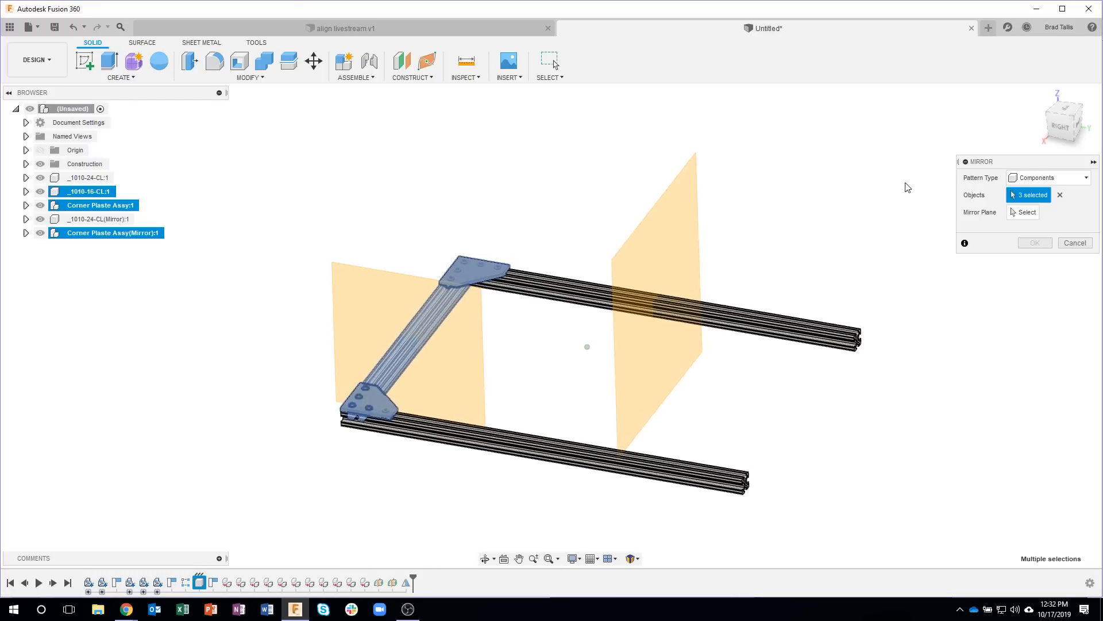
pyautogui.click(1022, 215)
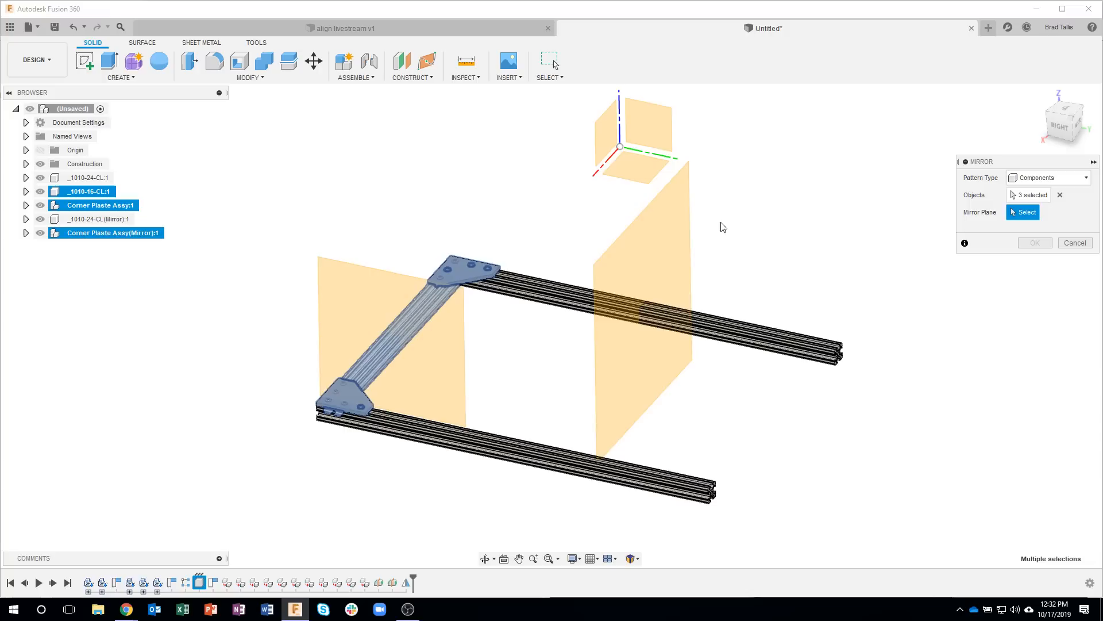
pyautogui.click(666, 237)
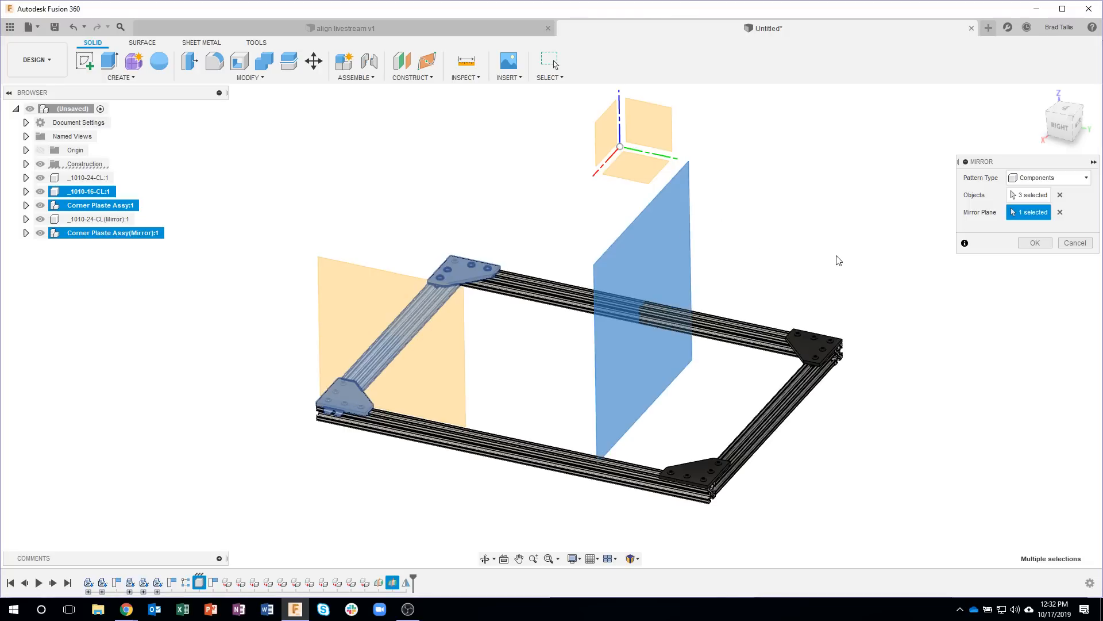
pyautogui.click(1030, 246)
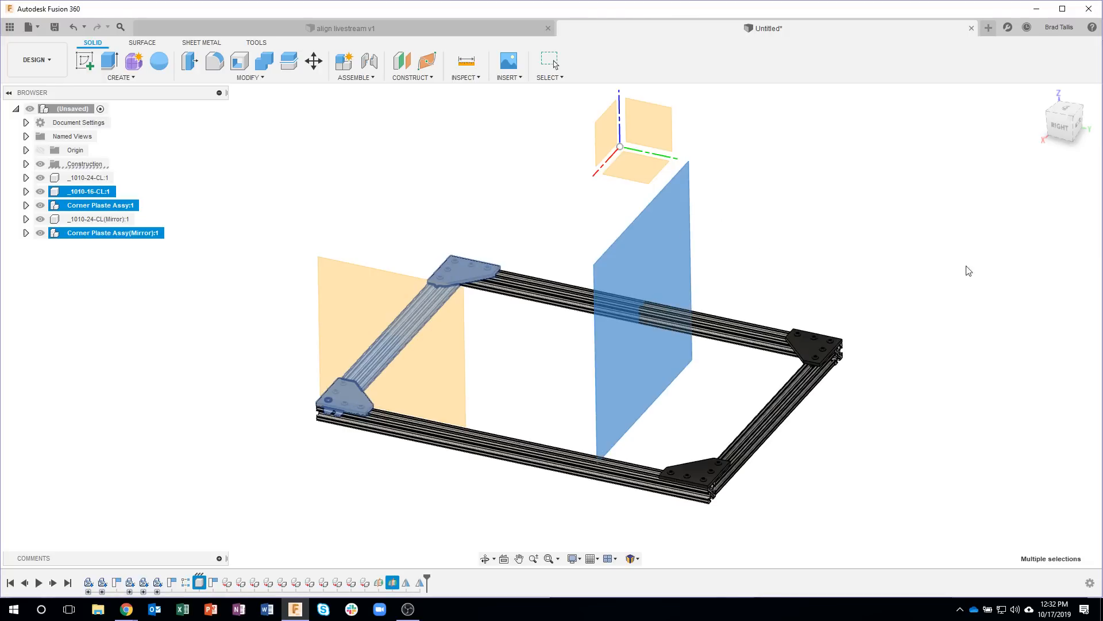
# Step: Hide the construction planes of the top-level assembly
pyautogui.keyDown('shift'); pyautogui.moveTo(863, 256); pyautogui.dragTo(549, 520, button='middle'); pyautogui.keyUp('shift')
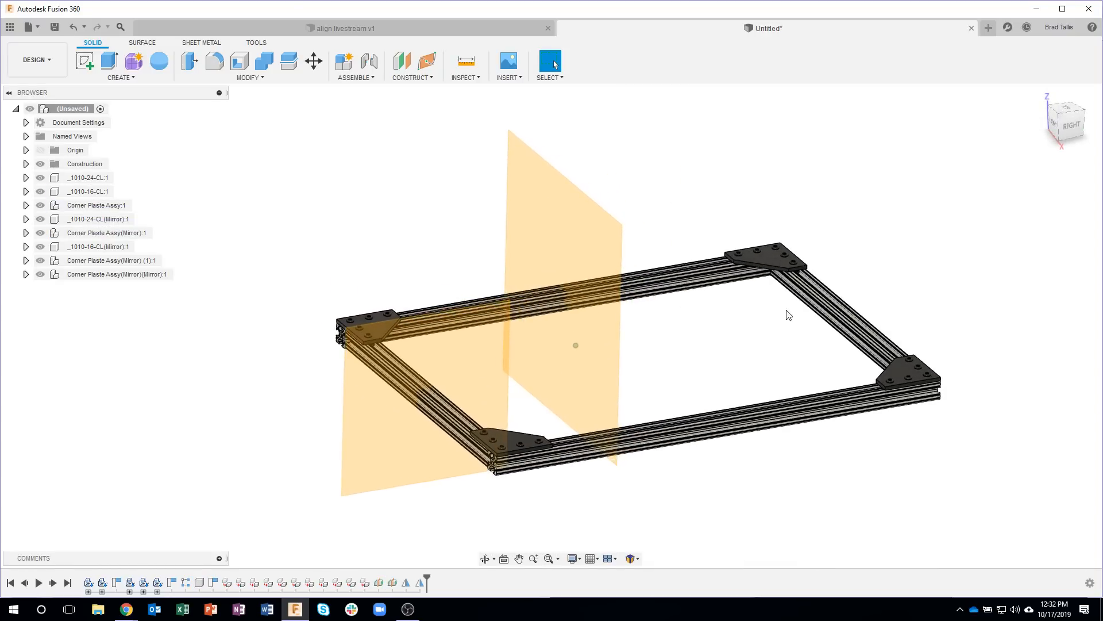
pyautogui.keyDown('shift'); pyautogui.moveTo(894, 372); pyautogui.dragTo(205, 365, button='middle'); pyautogui.keyUp('shift')
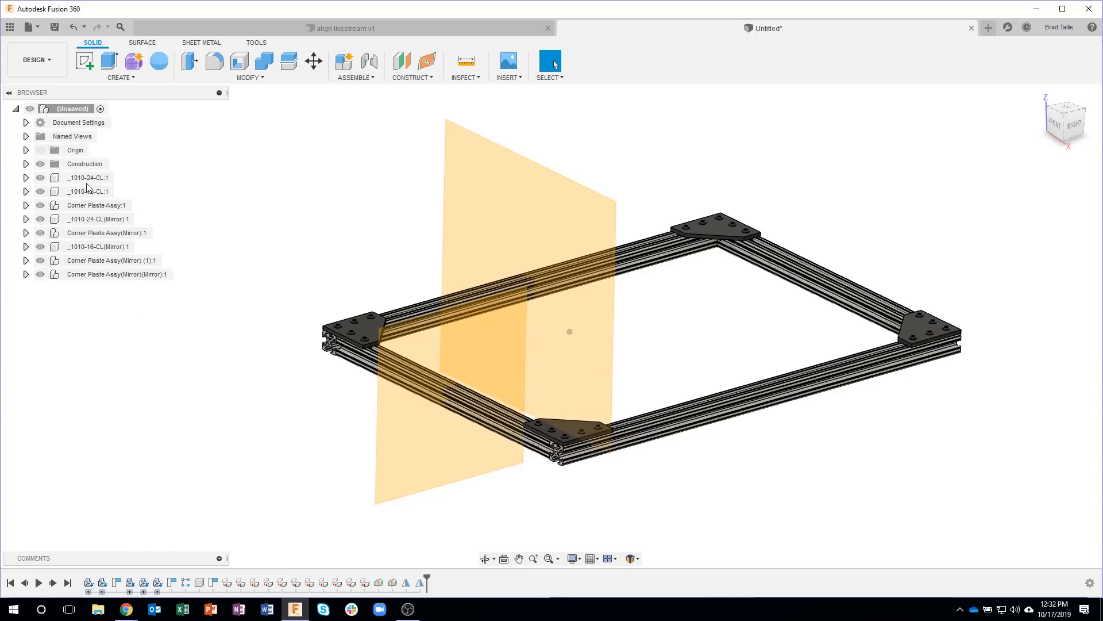
pyautogui.click(40, 164)
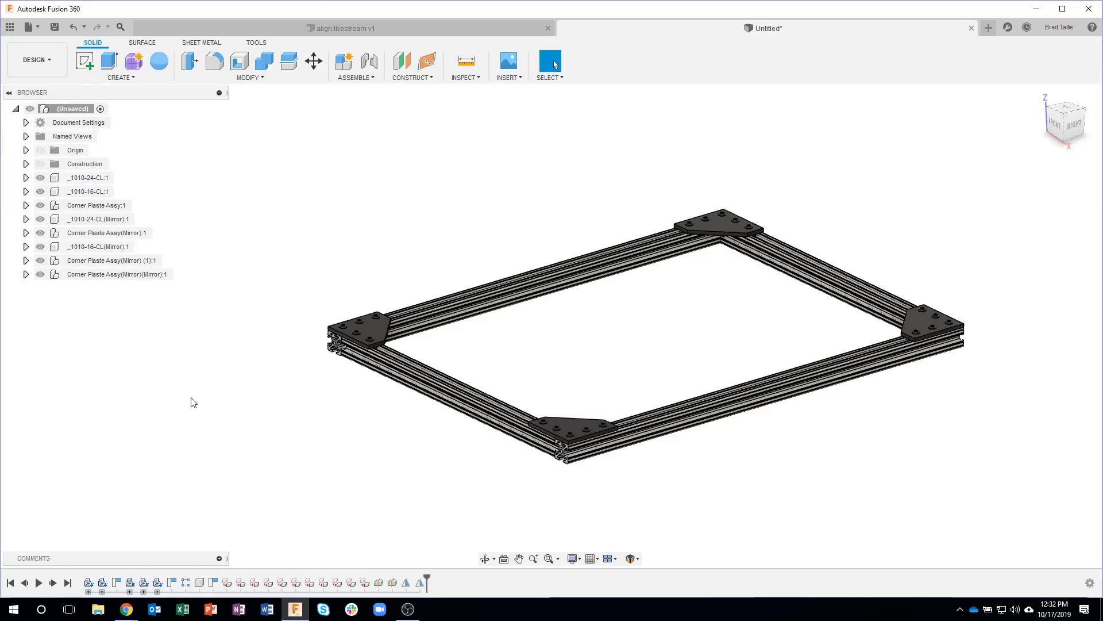
# Step: Create a new component under the top-level assembly and name it Top Frame Assy
pyautogui.rightClick(72, 110)
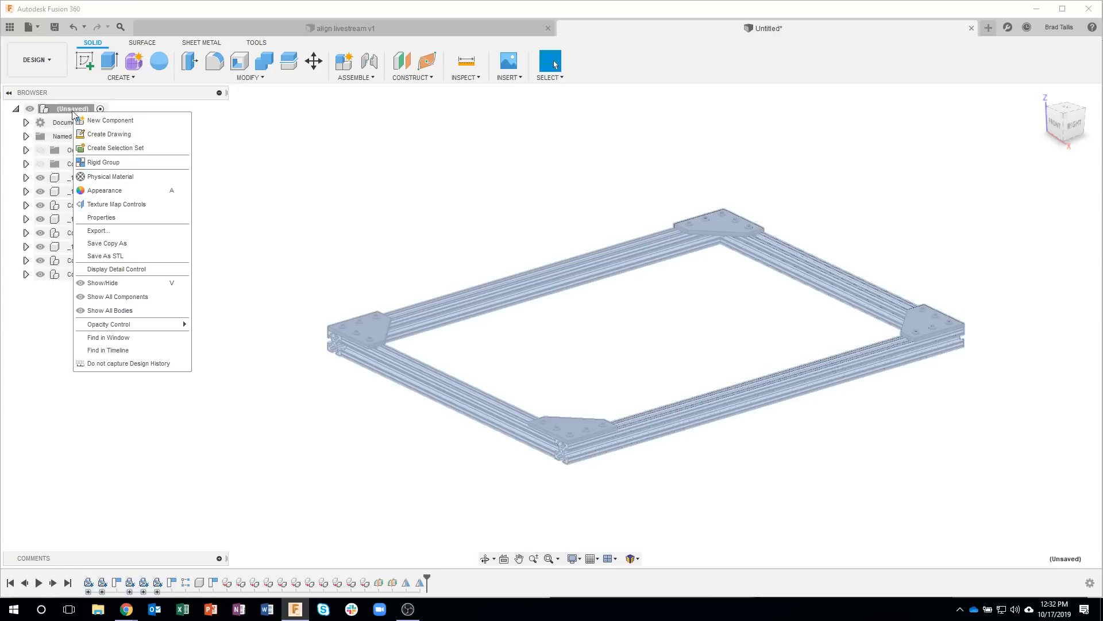
pyautogui.click(109, 121)
pyautogui.doubleClick(97, 290)
pyautogui.write('Top Frame Assy')
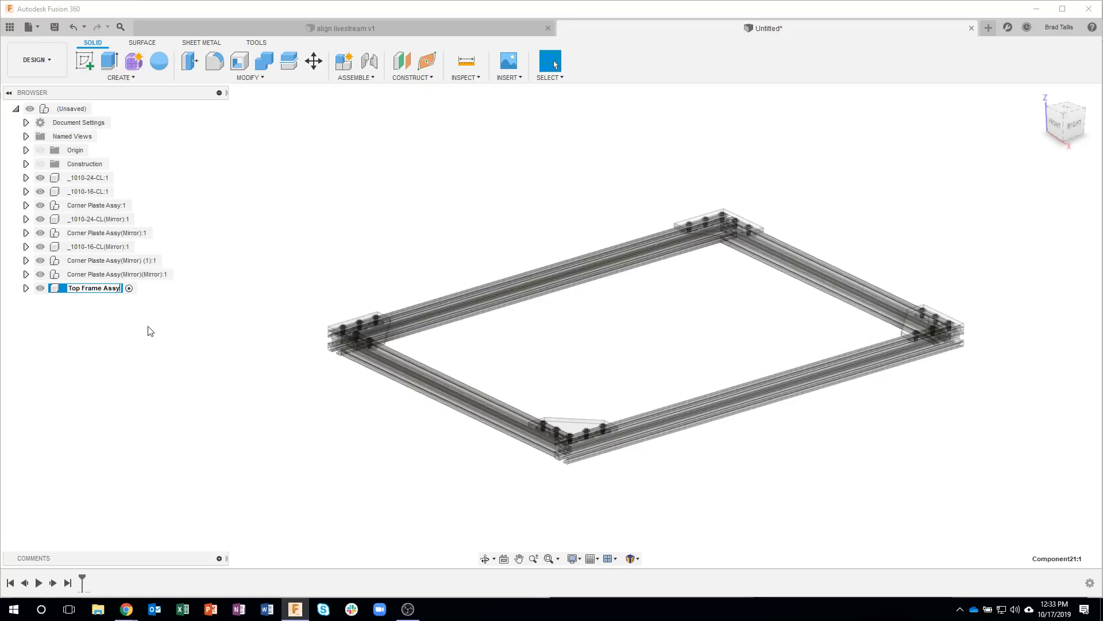
pyautogui.press('Return')
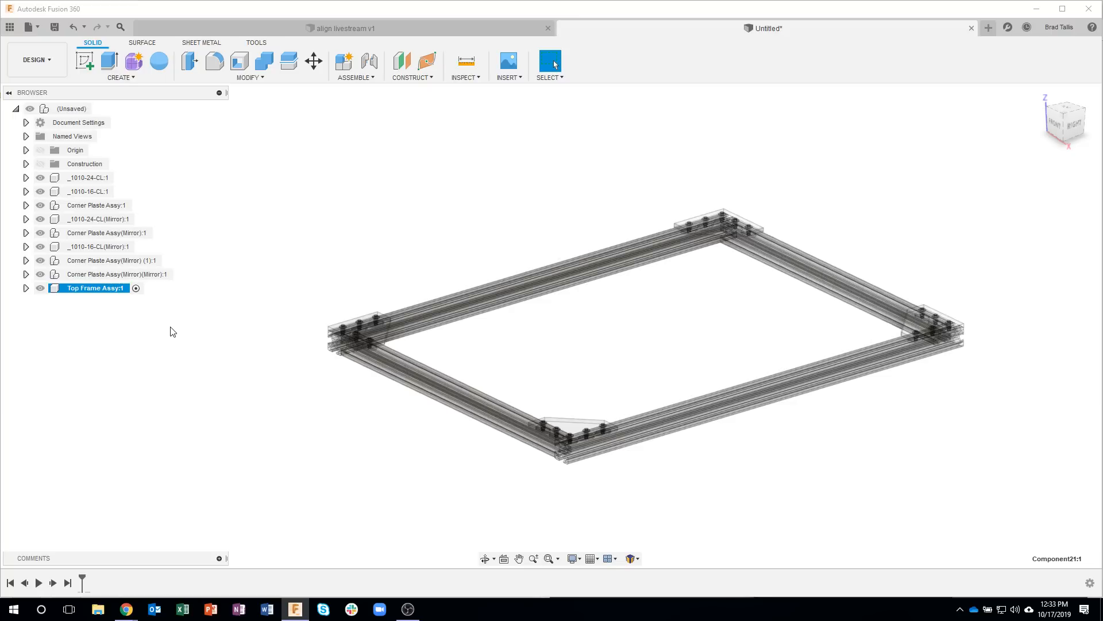
# Step: Move all four extrusions and all four corner plate assemblies into Top Frame Assy and expand it to list its contents
pyautogui.click(100, 180)
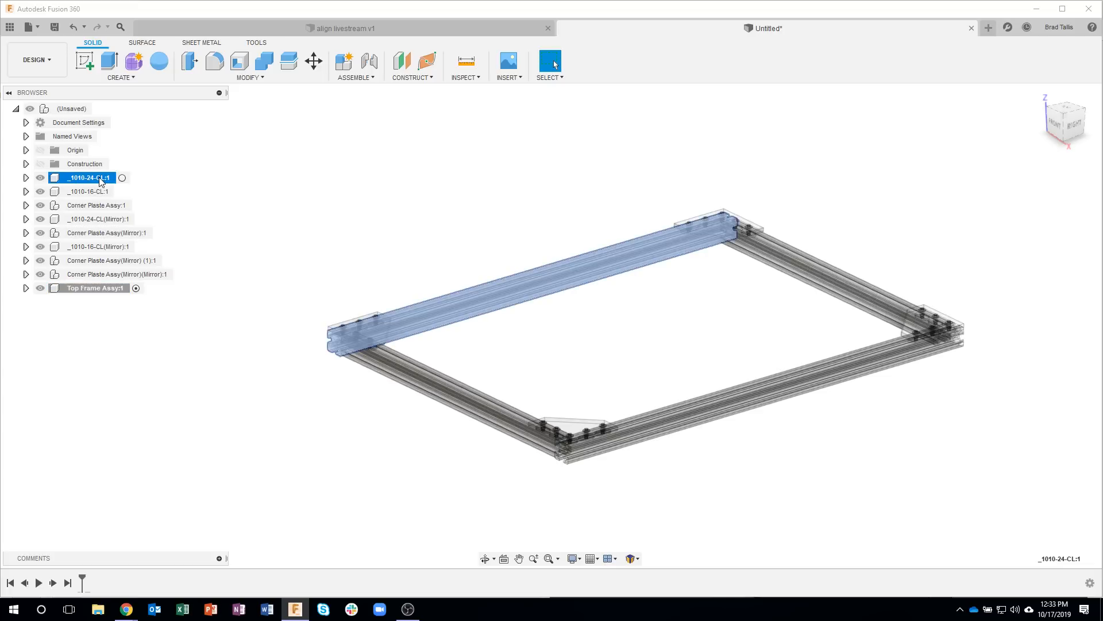
pyautogui.keyDown('shift'); pyautogui.click(100, 275); pyautogui.keyUp('shift')
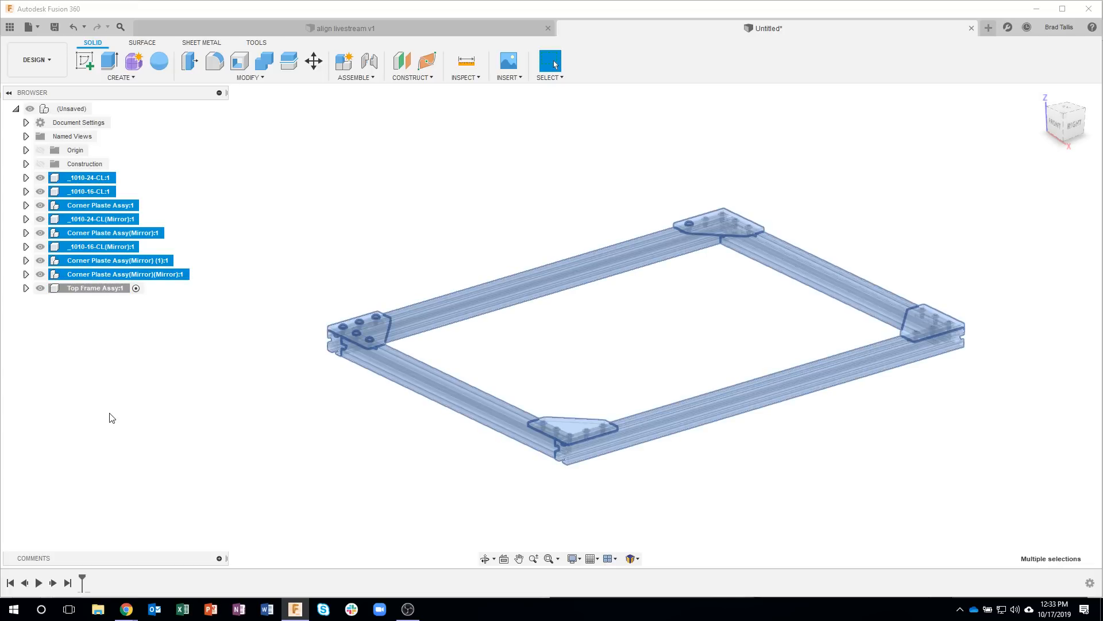
pyautogui.moveTo(79, 273); pyautogui.dragTo(84, 287)
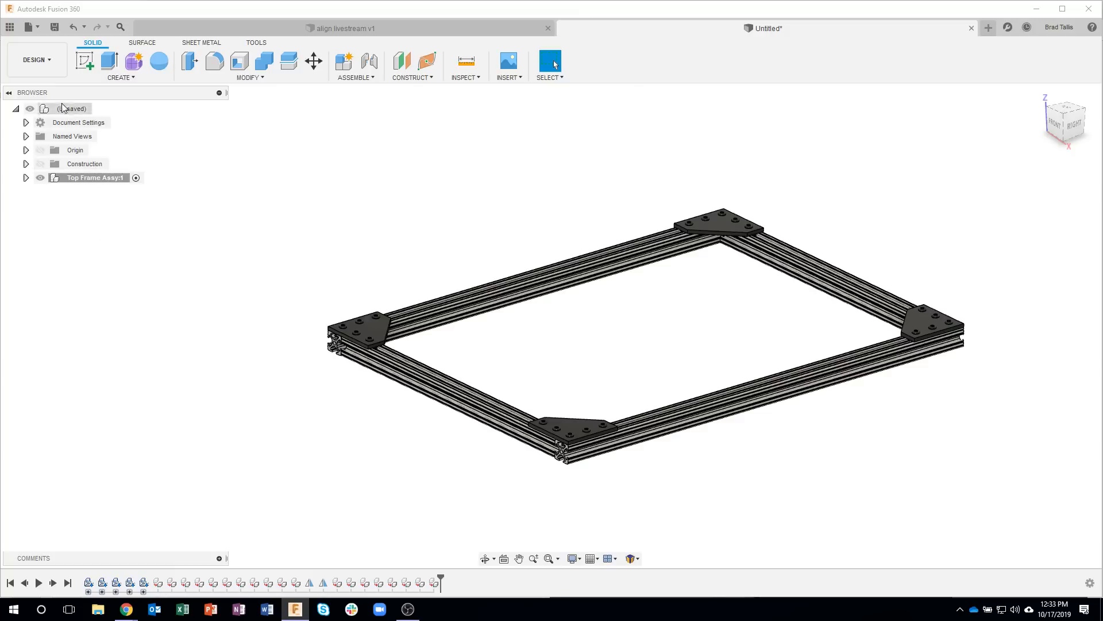
pyautogui.click(25, 178)
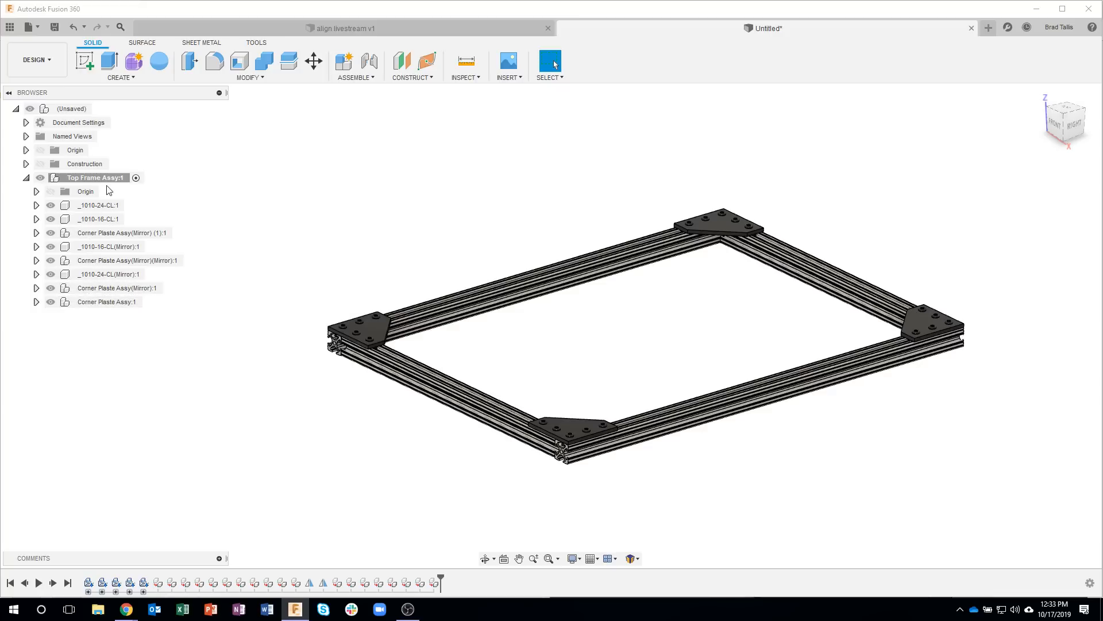
# Step: Create a new component under Top Frame Assy and name it Corner Plates Assy
pyautogui.click(86, 178)
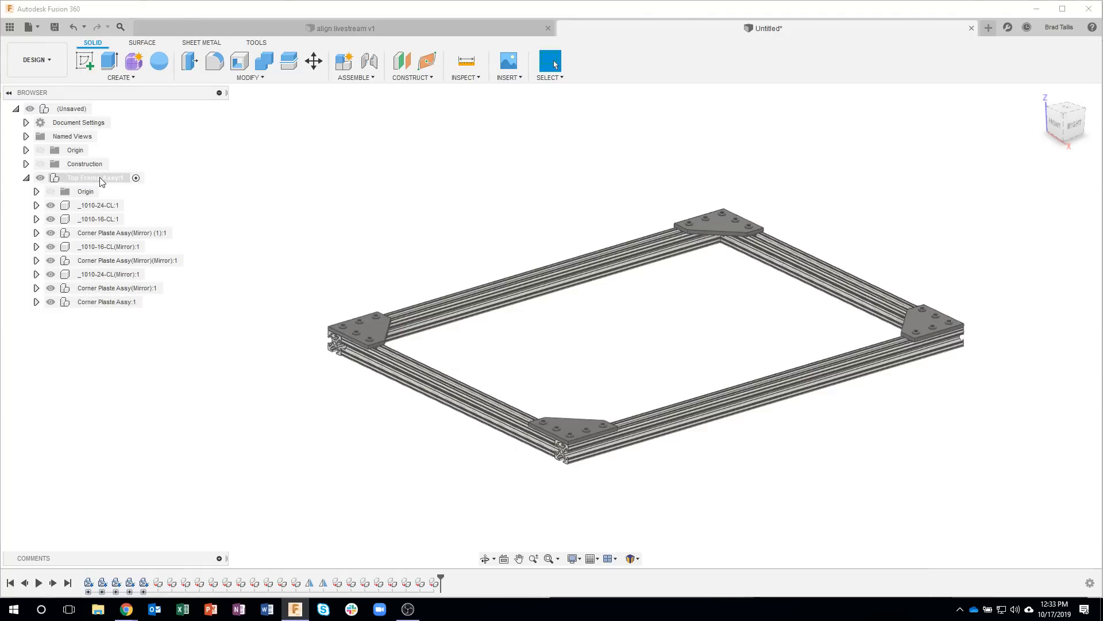
pyautogui.rightClick(96, 183)
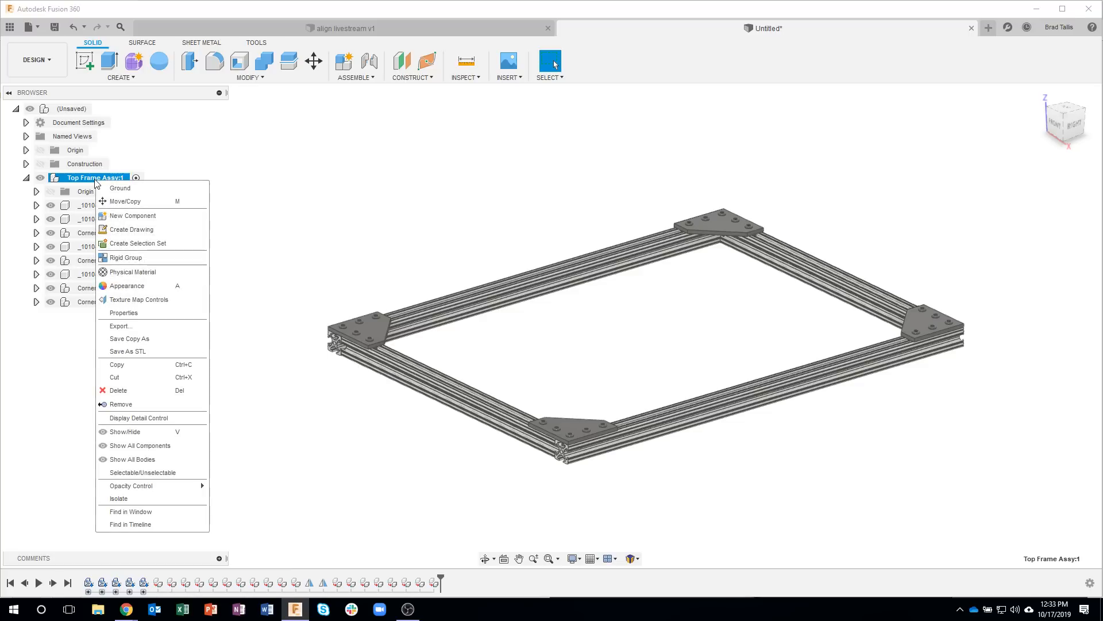
pyautogui.click(133, 216)
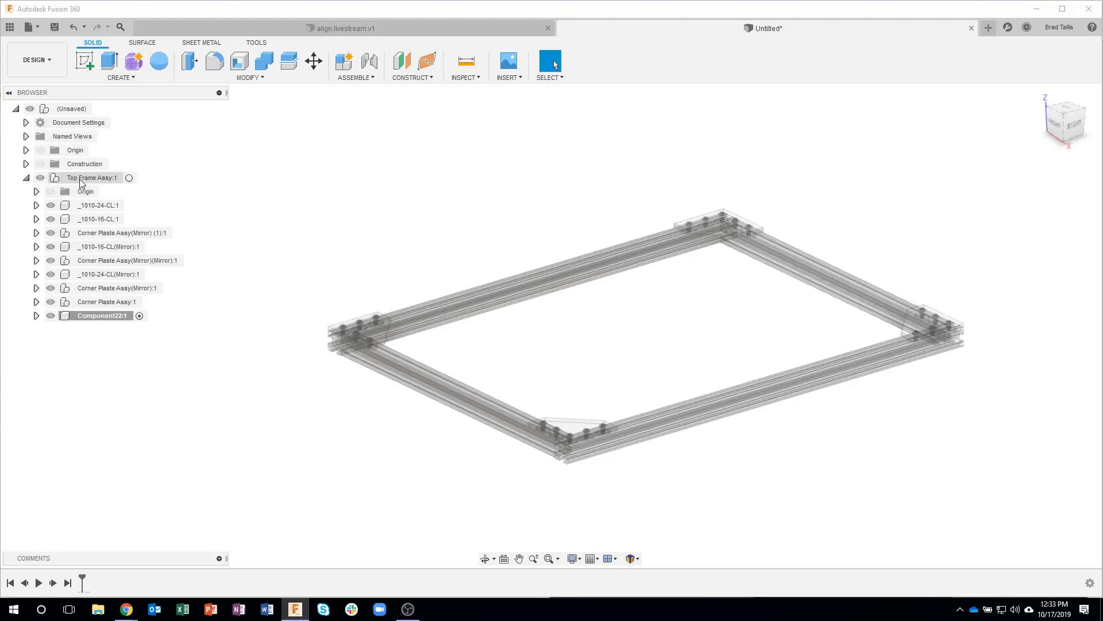
pyautogui.click(93, 320)
pyautogui.click(95, 321)
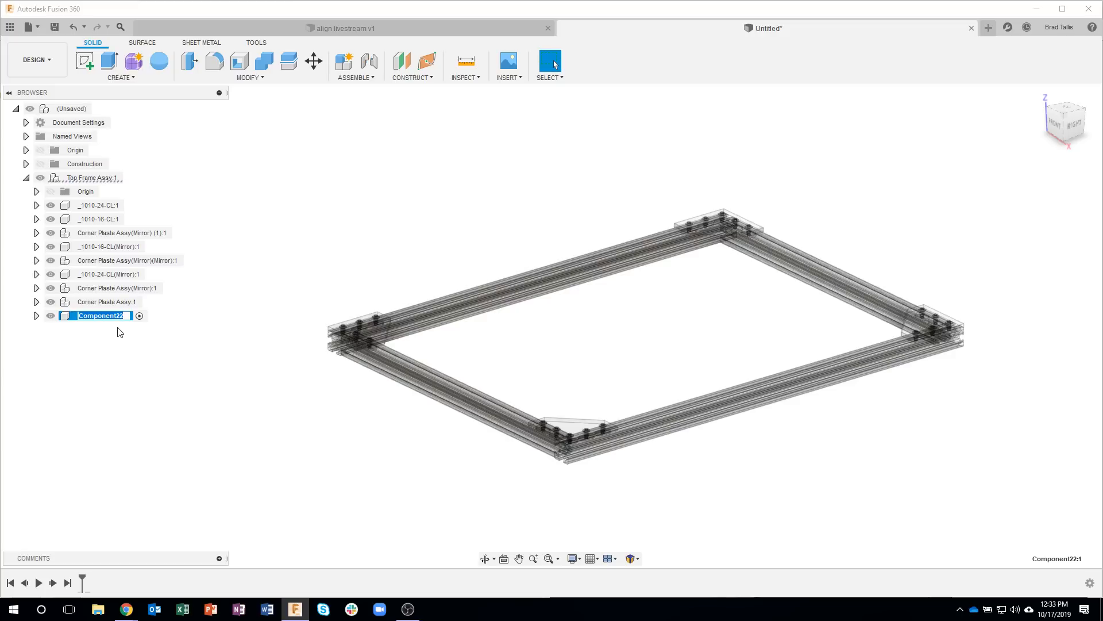
pyautogui.write('Corner Plates Assy')
pyautogui.press('Return')
# Step: Move the original corner plate assembly and its three mirrored copies into Corner Plates Assy
pyautogui.click(91, 304)
pyautogui.keyDown('ctrl'); pyautogui.click(101, 290); pyautogui.keyUp('ctrl')
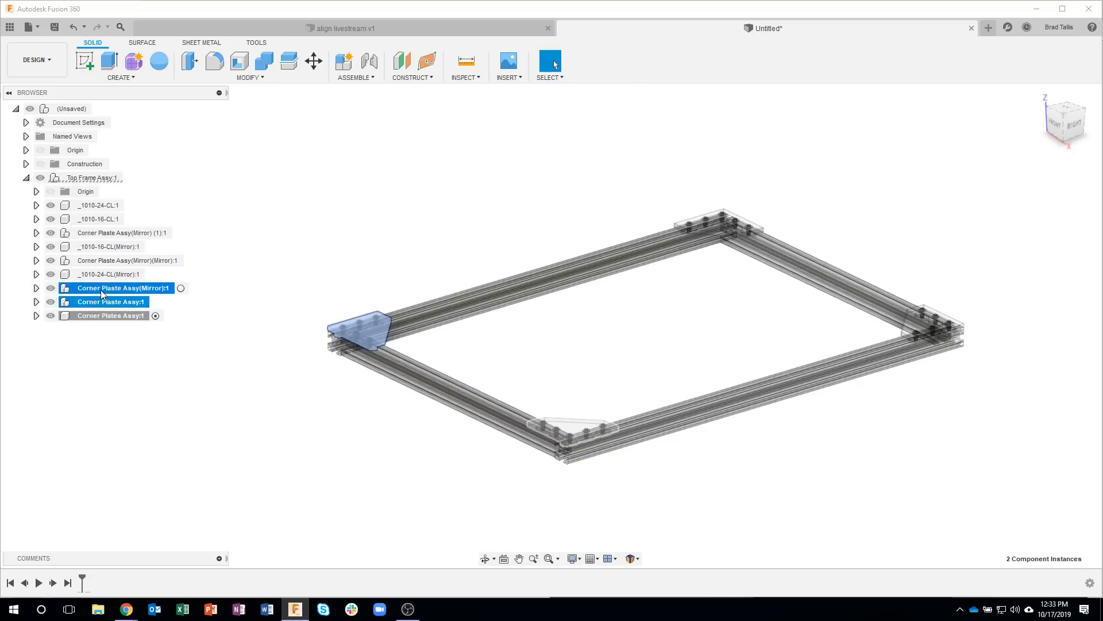
pyautogui.keyDown('ctrl'); pyautogui.click(102, 260); pyautogui.keyUp('ctrl')
pyautogui.keyDown('ctrl'); pyautogui.click(103, 241); pyautogui.keyUp('ctrl')
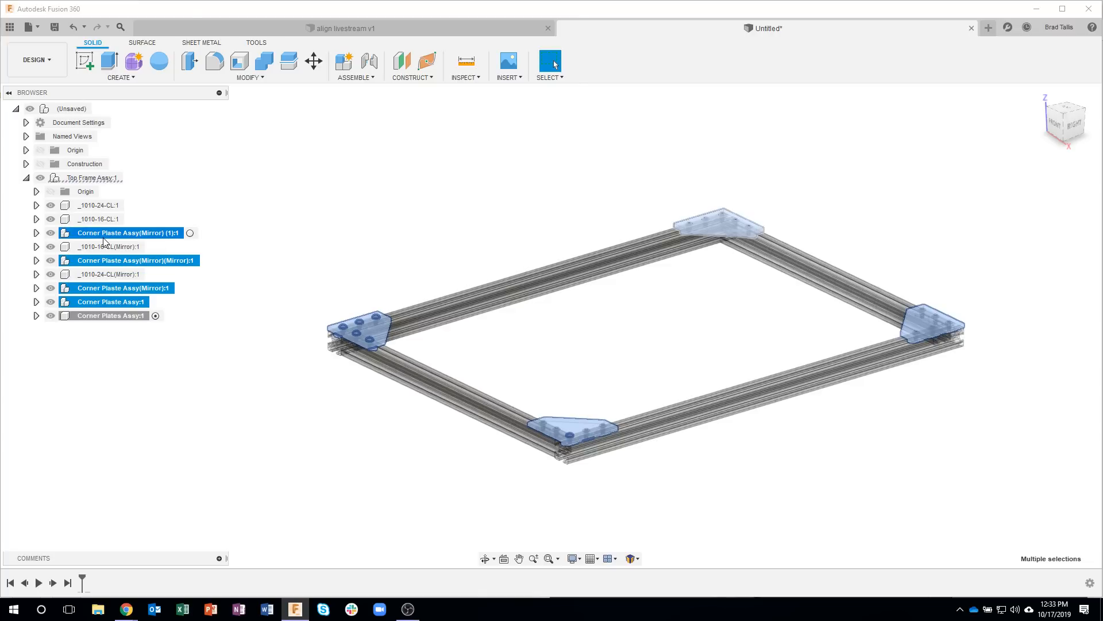
pyautogui.moveTo(77, 238); pyautogui.dragTo(91, 322)
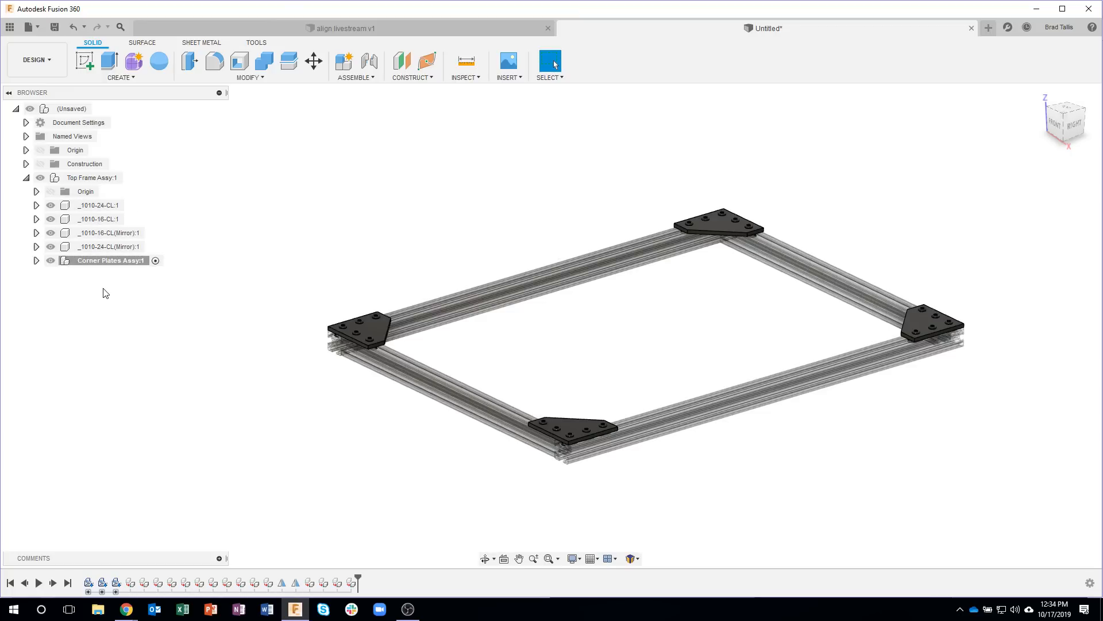
# Step: Toggle the visibility of Corner Plates Assy and of the whole Top Frame Assy off and back on to check the grouping
pyautogui.click(50, 260)
pyautogui.keyDown('shift'); pyautogui.moveTo(323, 407); pyautogui.dragTo(106, 302, button='middle'); pyautogui.keyUp('shift')
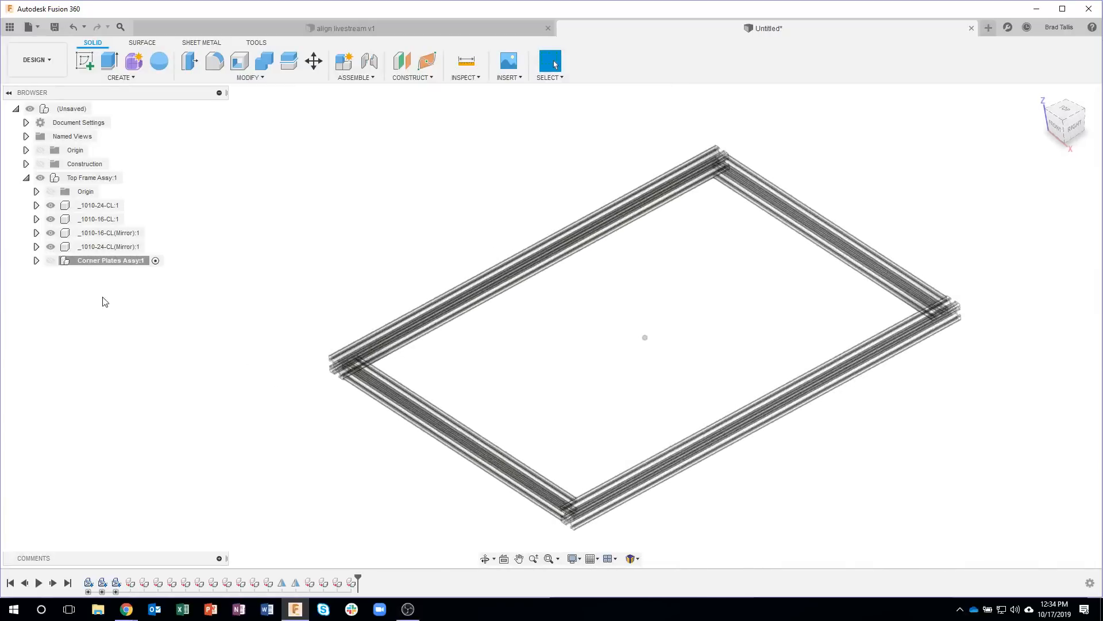
pyautogui.click(50, 260)
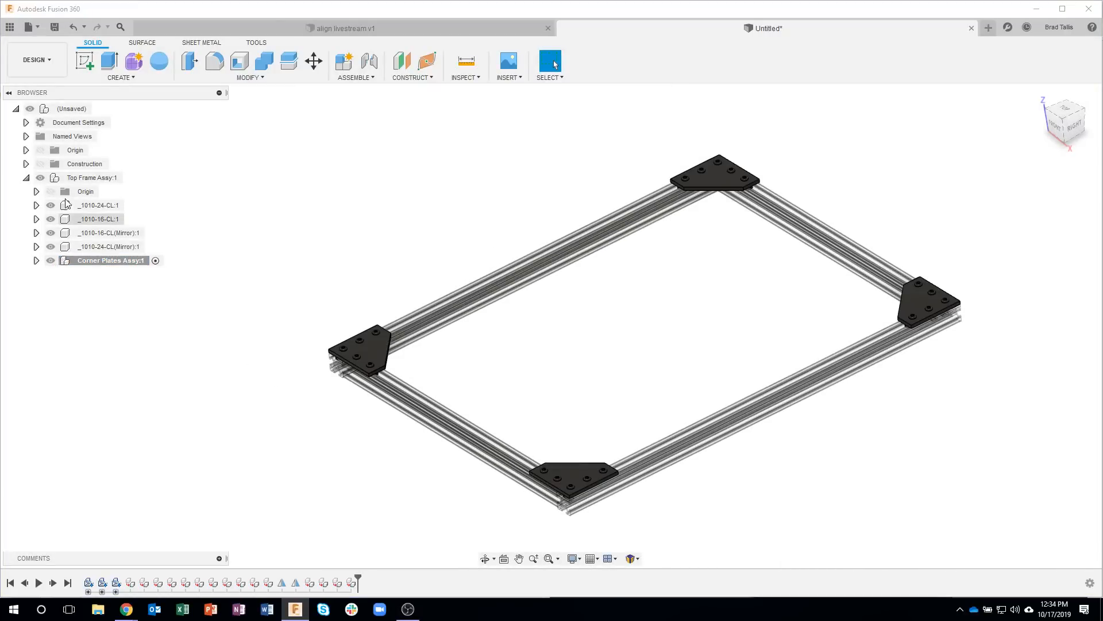
pyautogui.click(41, 179)
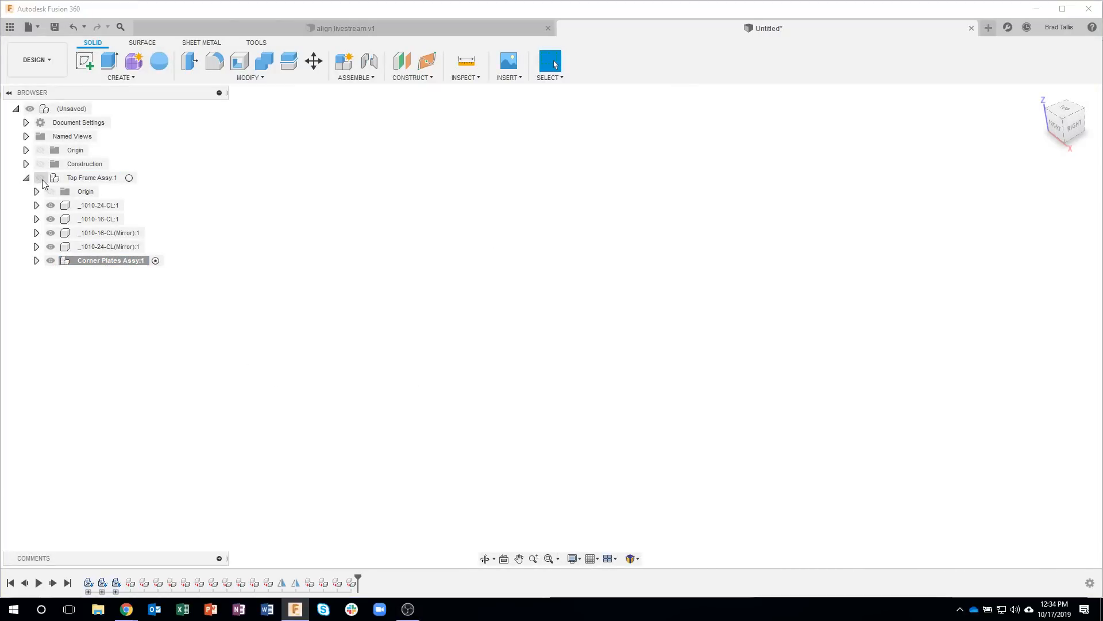
pyautogui.click(41, 178)
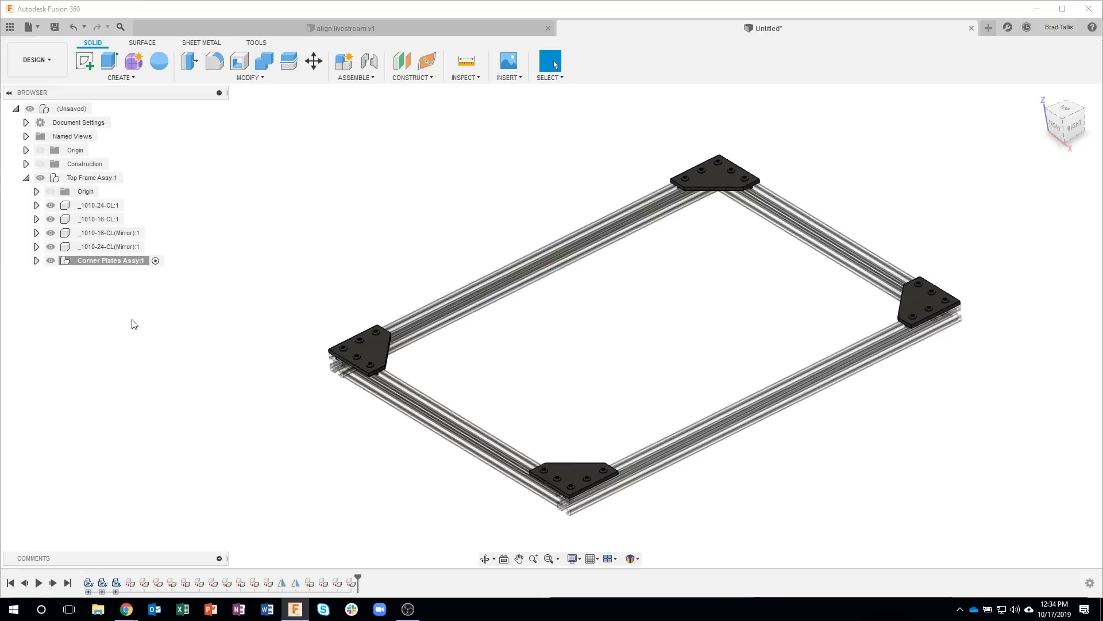
# Step: Pull the near long extrusion away from the frame to test whether it moves freely, and undo the move
pyautogui.keyDown('shift'); pyautogui.moveTo(138, 320); pyautogui.dragTo(312, 280, button='middle'); pyautogui.keyUp('shift')
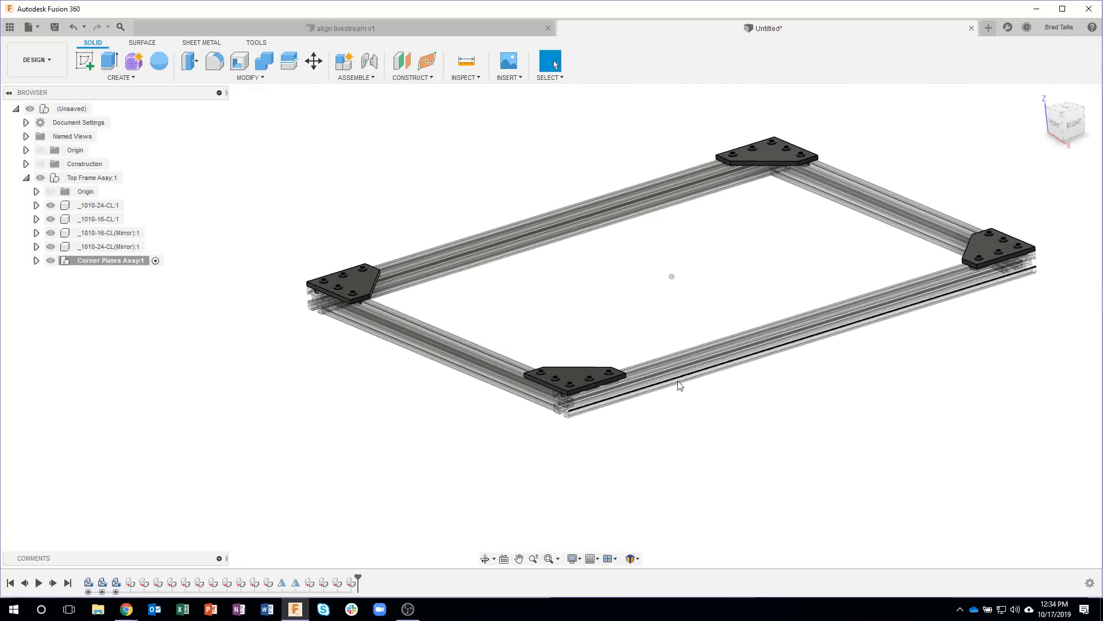
pyautogui.moveTo(683, 389); pyautogui.dragTo(723, 480)
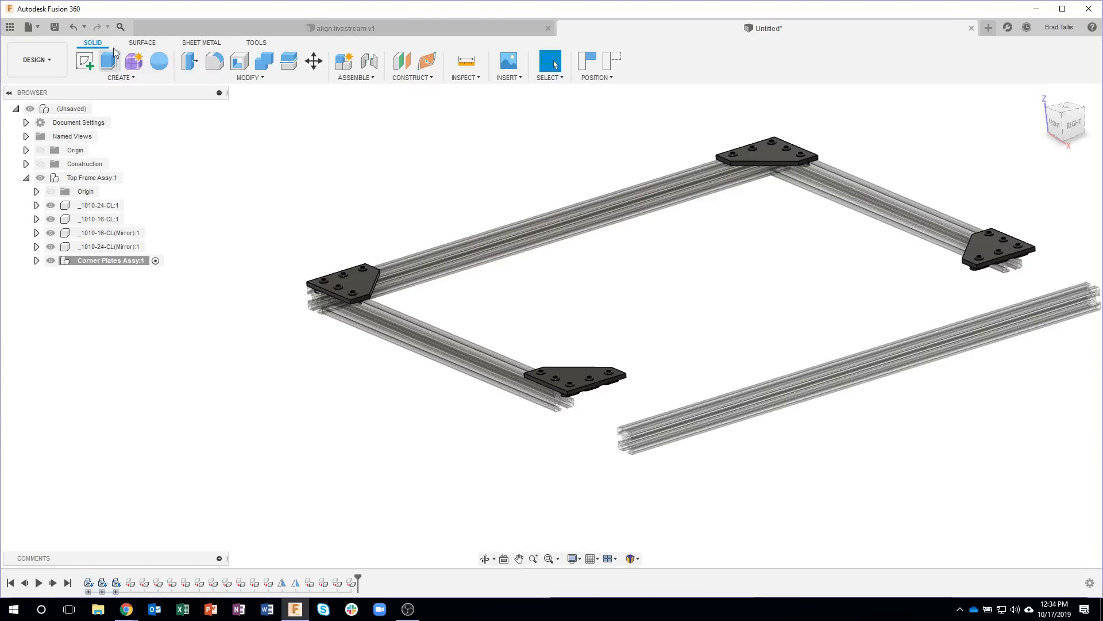
pyautogui.click(79, 32)
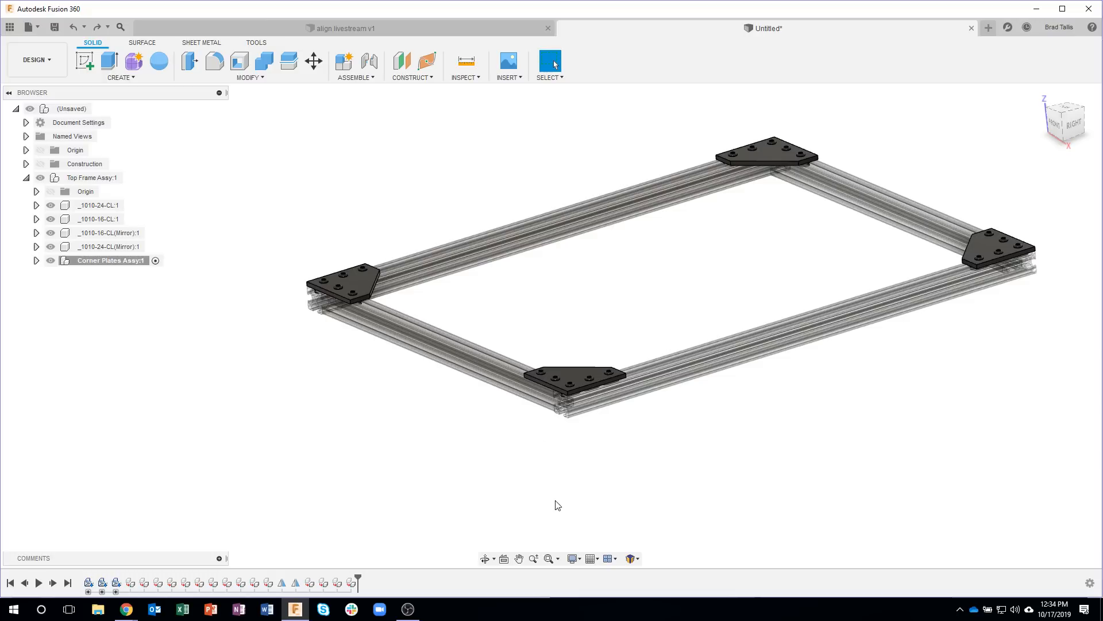
# Step: Lock Top Frame Assy together as a rigid group with its child components included
pyautogui.click(345, 79)
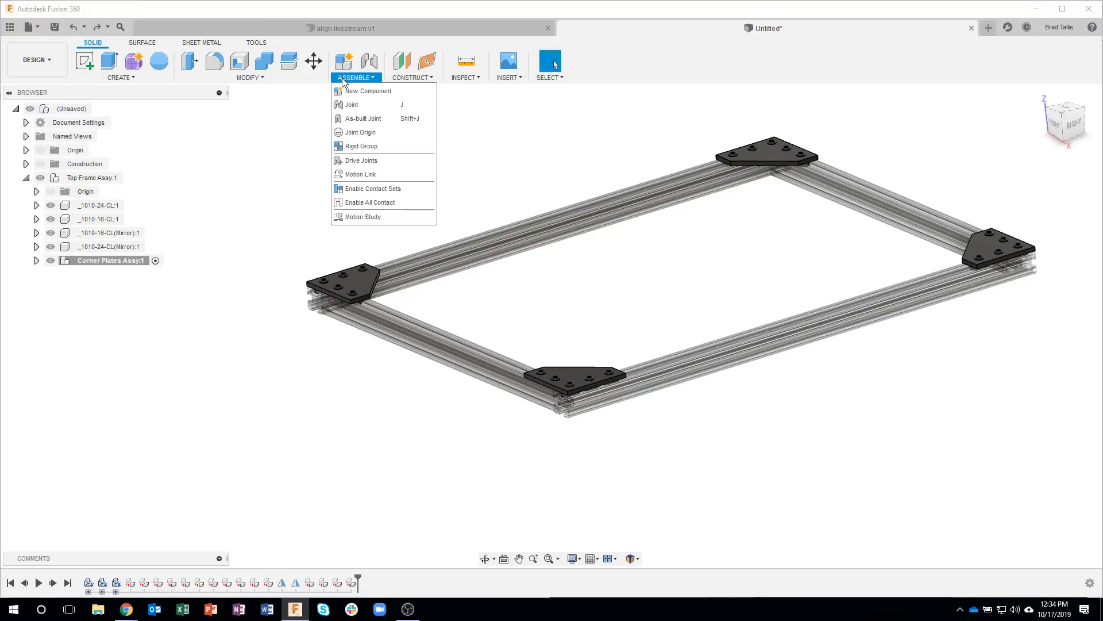
pyautogui.click(384, 146)
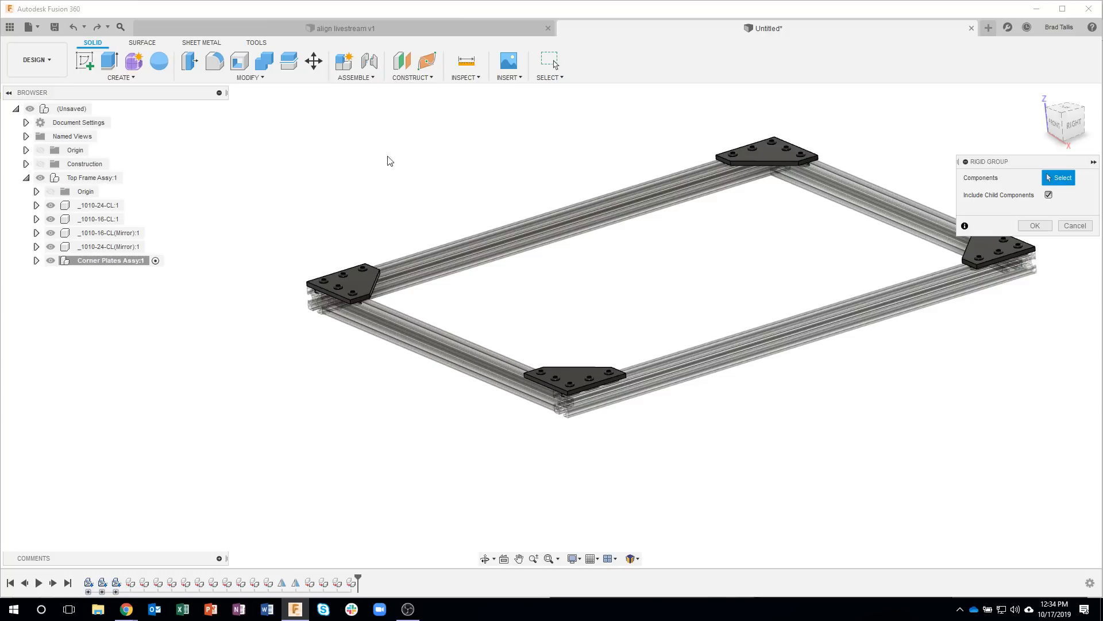
pyautogui.scroll(-3, 423, 234)
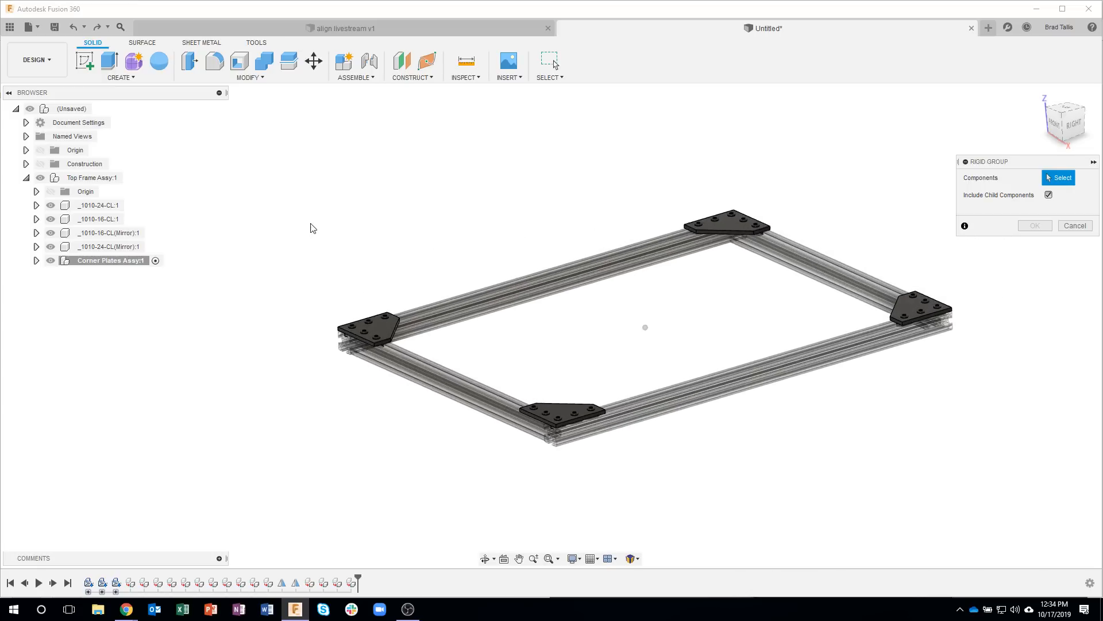
pyautogui.click(92, 178)
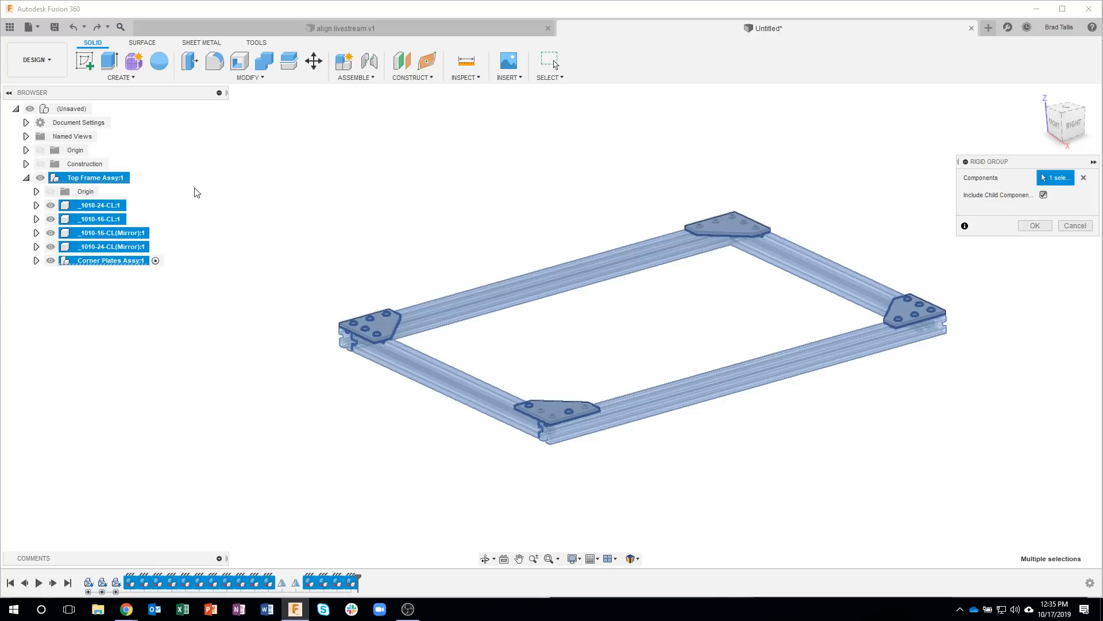
pyautogui.click(1034, 225)
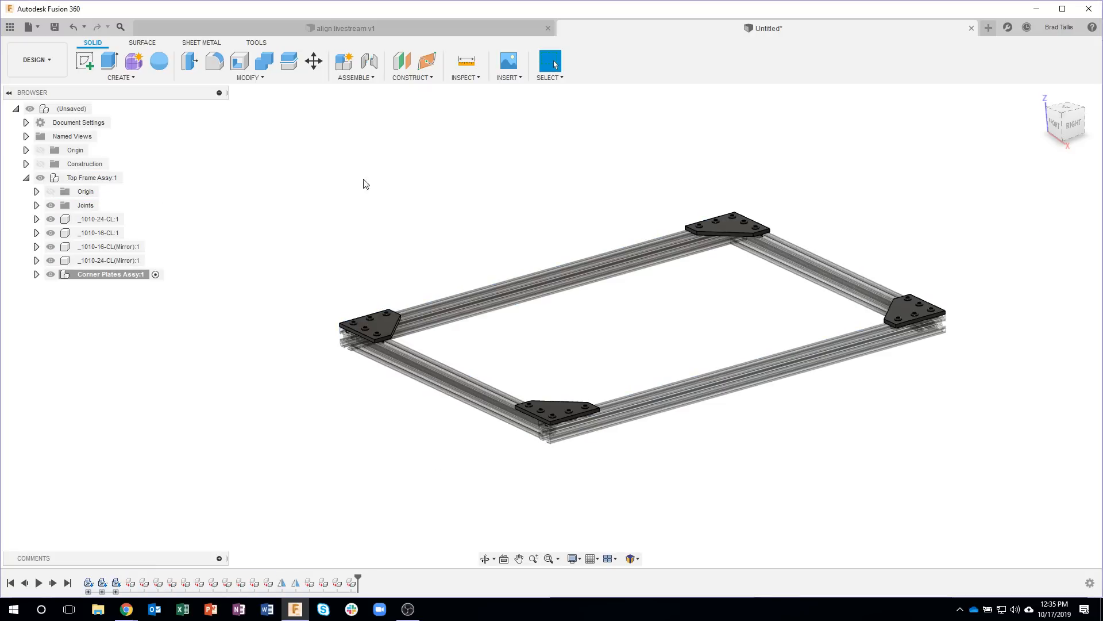
# Step: Move the frame around by its extrusions to test the rigid group, and revert it to its previous position
pyautogui.moveTo(655, 413); pyautogui.dragTo(705, 378, button='middle')
pyautogui.moveTo(468, 376); pyautogui.dragTo(373, 374)
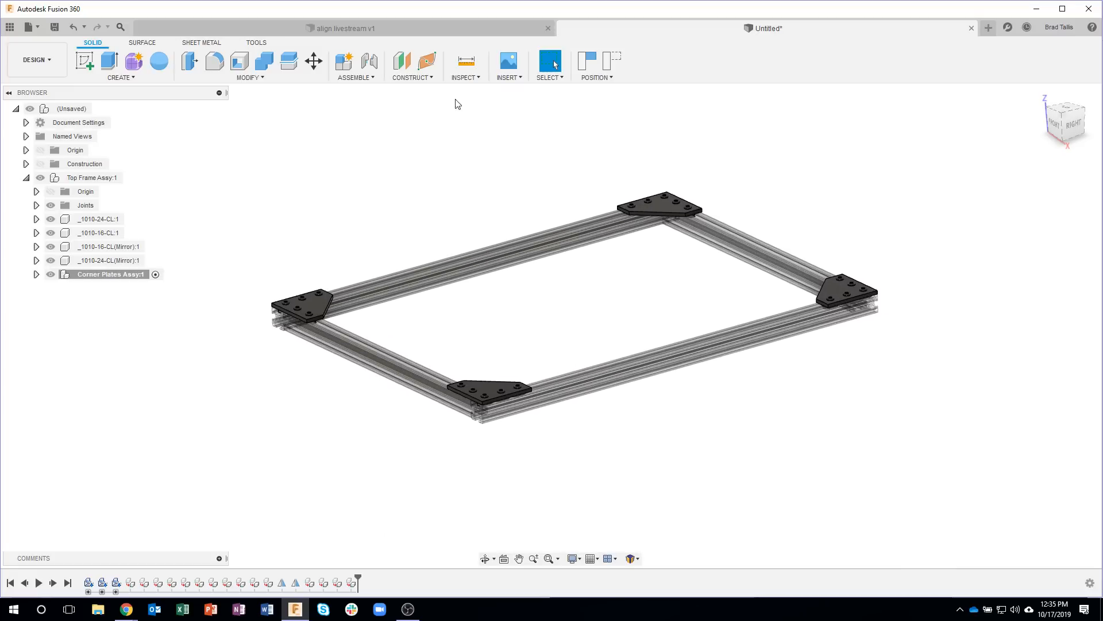
pyautogui.click(608, 70)
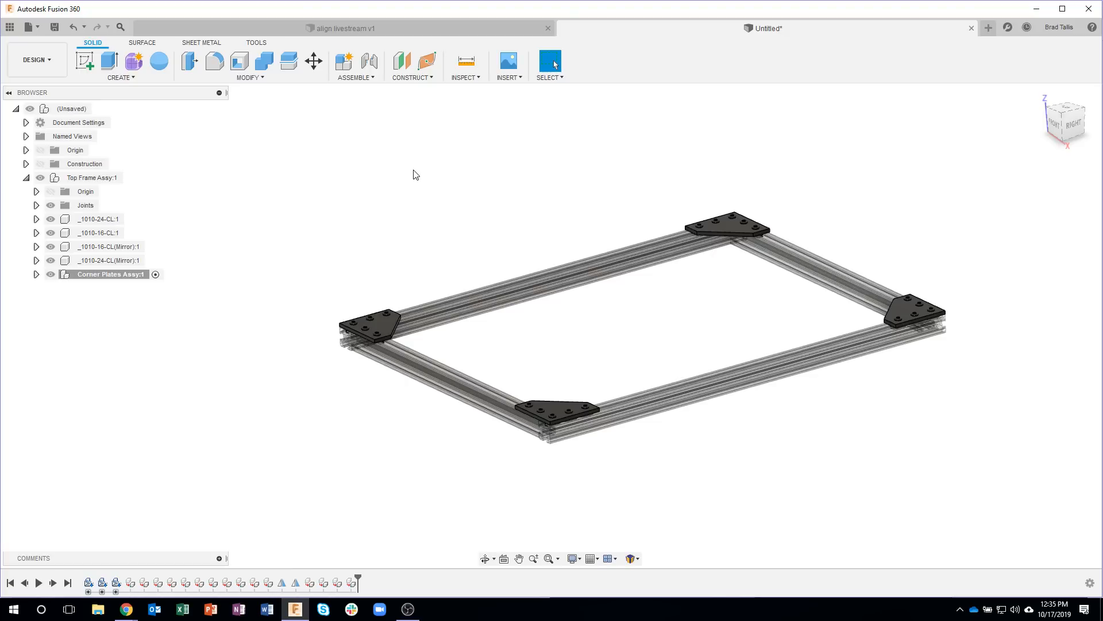
pyautogui.click(355, 77)
pyautogui.click(354, 77)
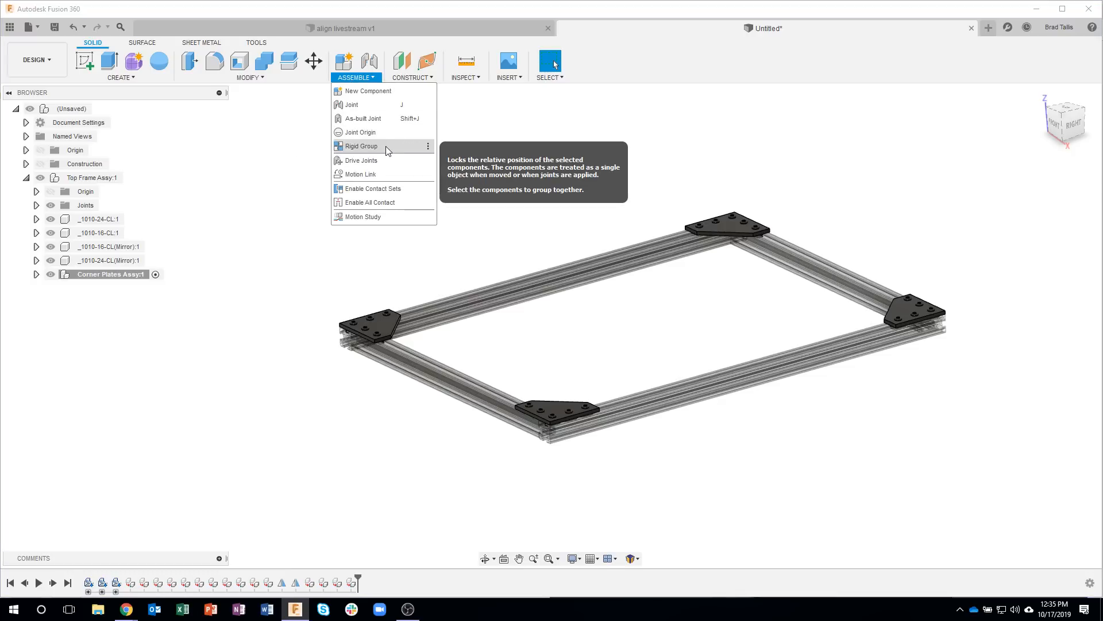
pyautogui.click(266, 176)
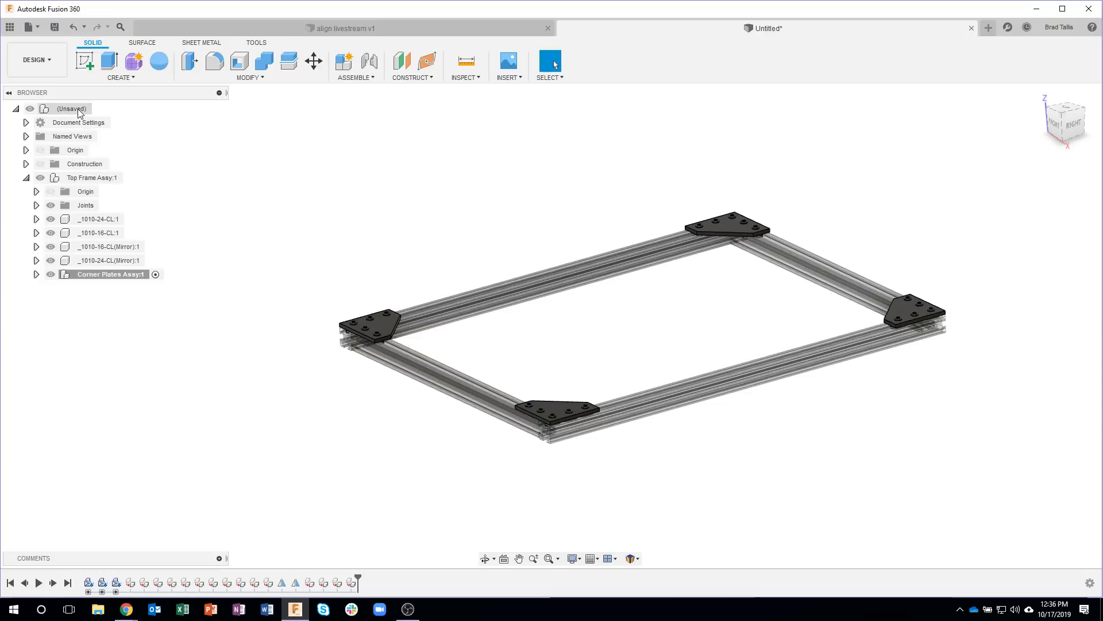
# Step: Activate the top-level assembly, briefly switching to Top Frame Assy and back to compare their timelines
pyautogui.click(100, 108)
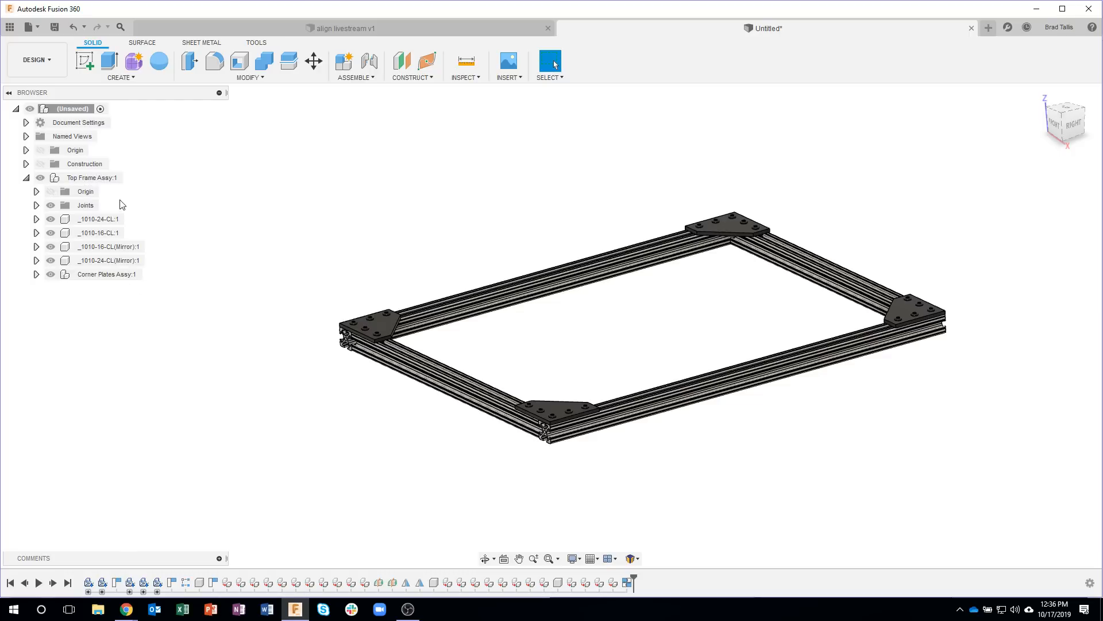
pyautogui.click(135, 178)
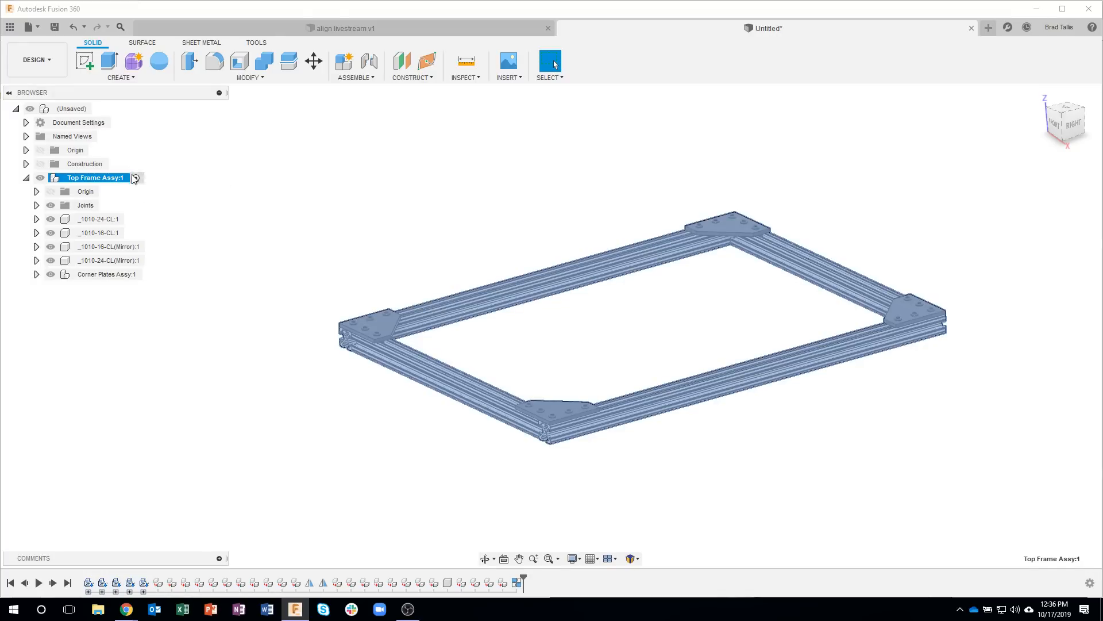
pyautogui.click(100, 108)
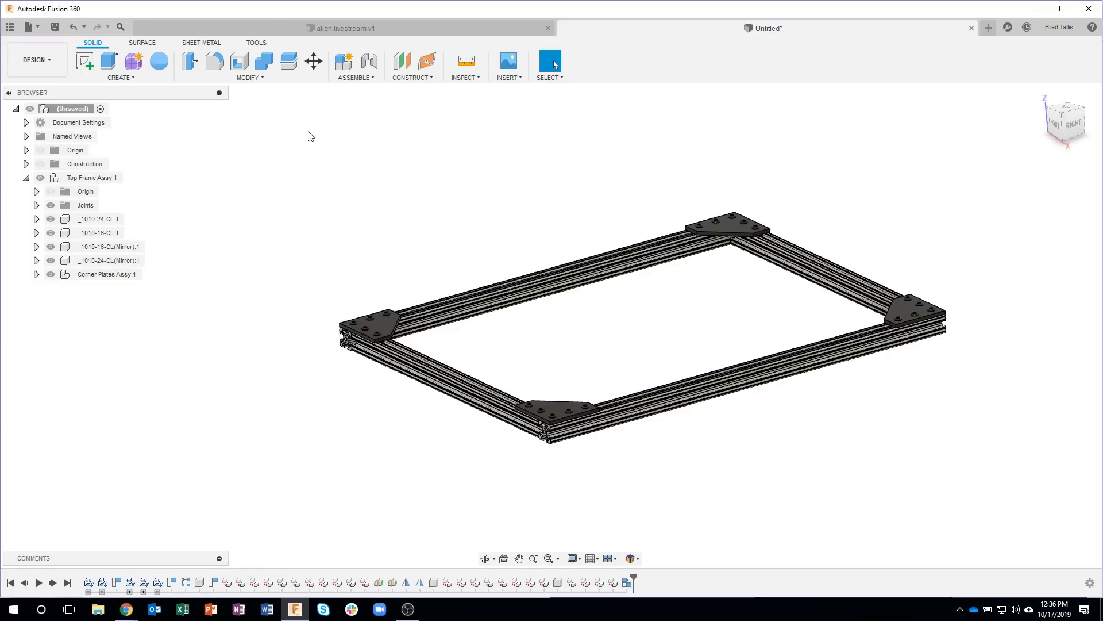
# Step: Save the design as frame in the Tech Thursdays location
pyautogui.click(55, 29)
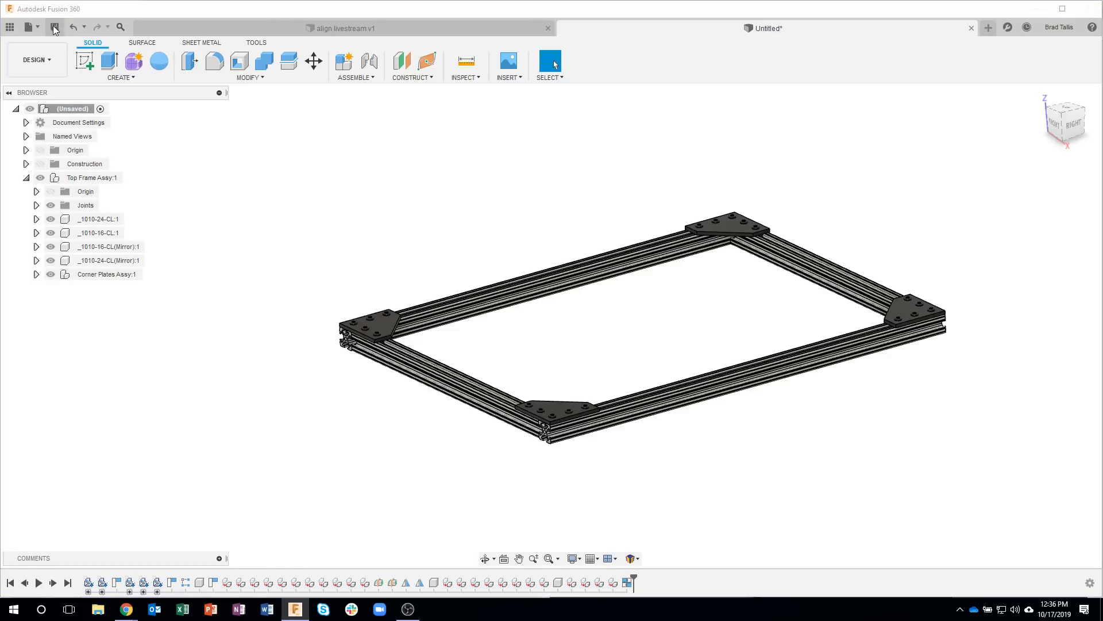
pyautogui.write('t')
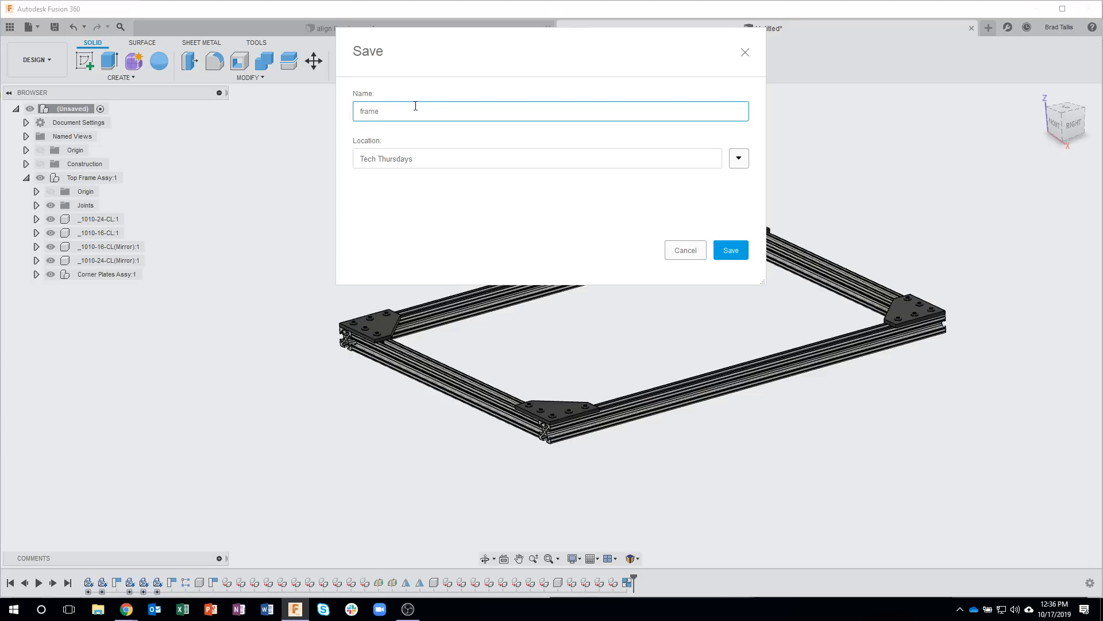
pyautogui.press('Return')
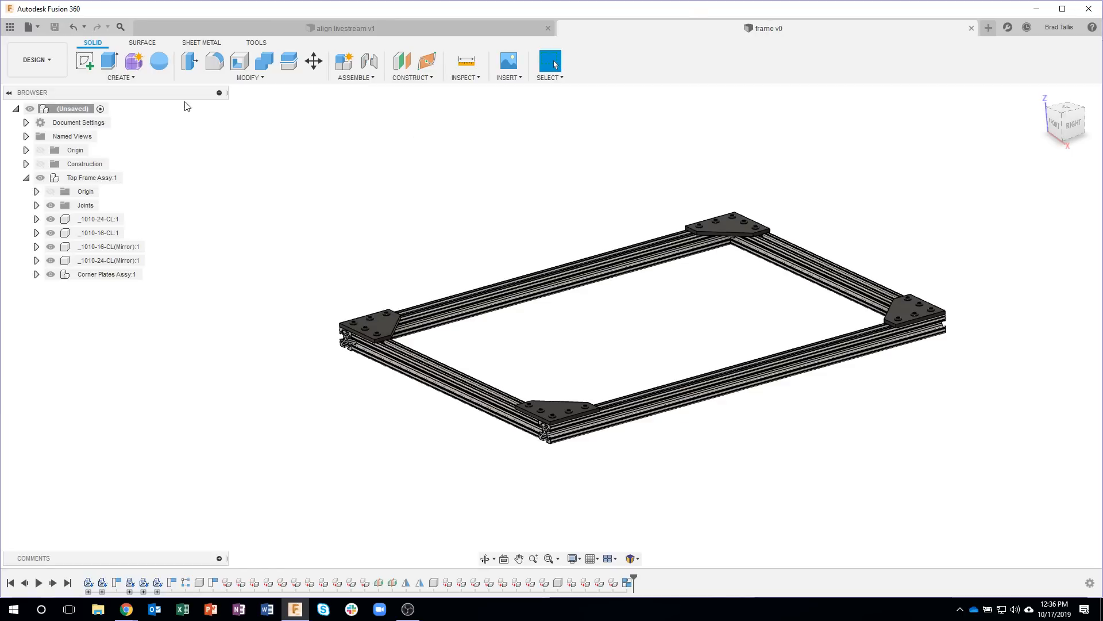
# Step: Switch to the PARTcommunity catalog in Chrome and open the 1010 T-slotted profile from the 80/20 inch 10 series profiles
pyautogui.click(128, 610)
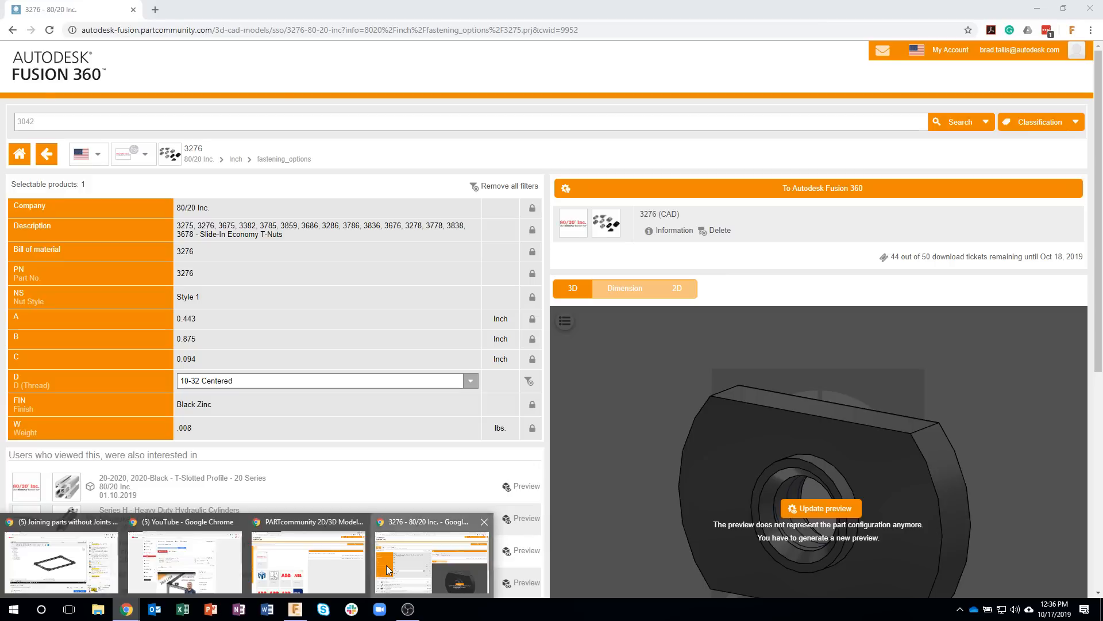
pyautogui.click(391, 559)
pyautogui.click(51, 154)
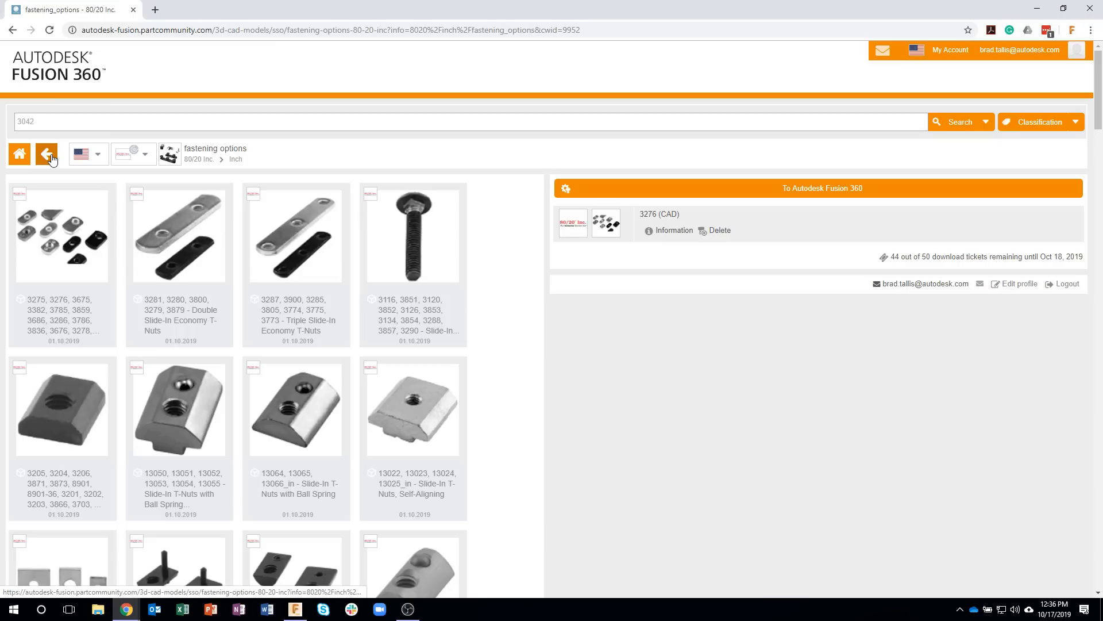
pyautogui.click(51, 154)
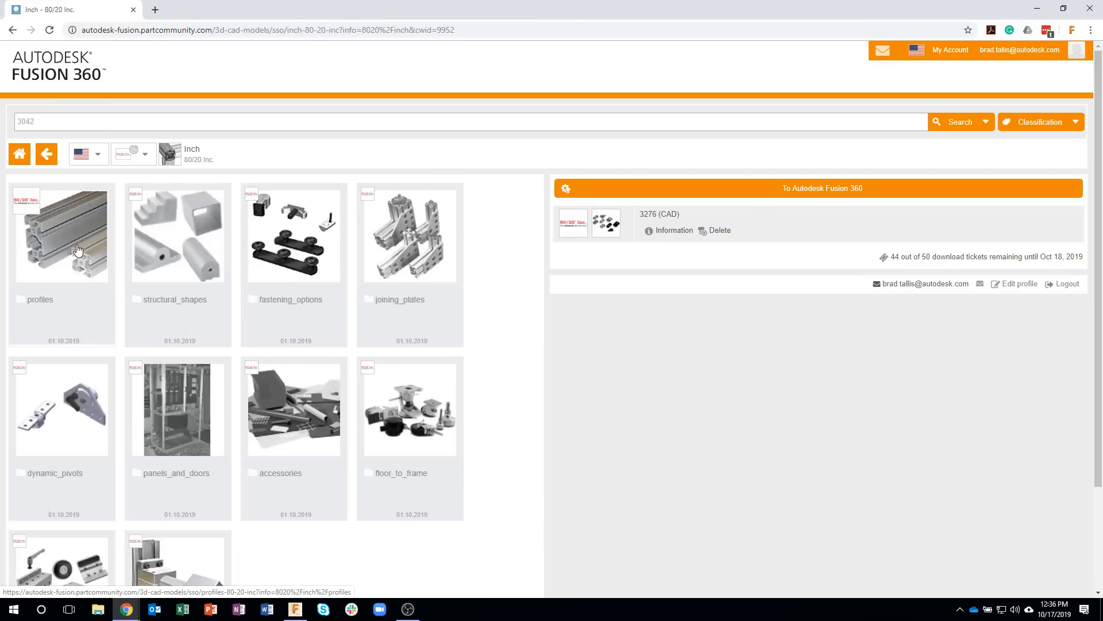
pyautogui.click(80, 251)
pyautogui.click(63, 258)
pyautogui.click(70, 253)
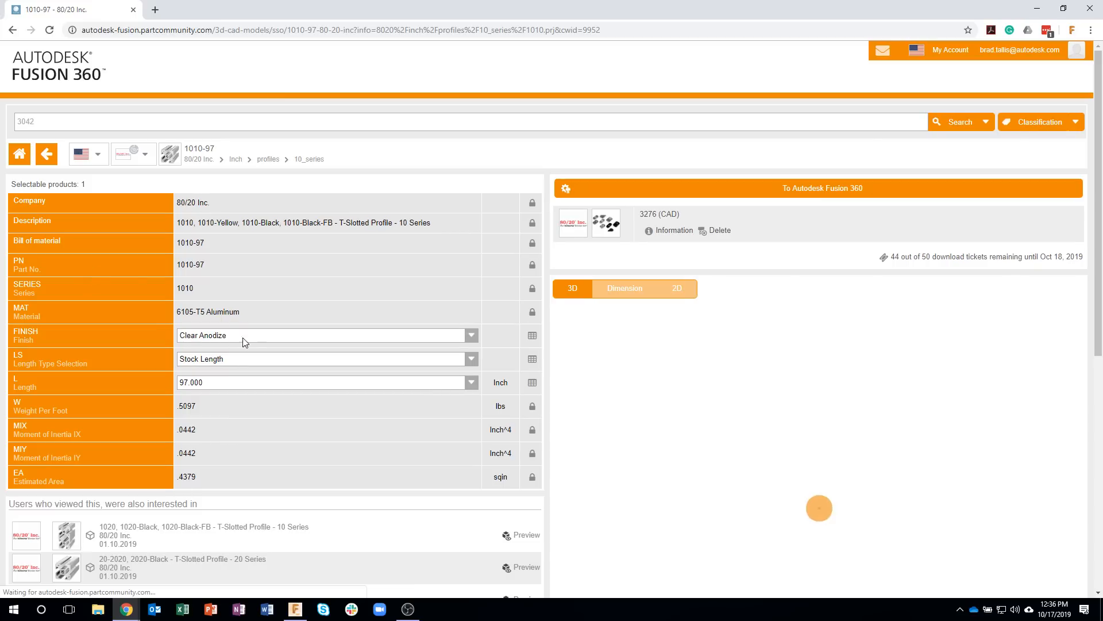
# Step: Switch the 1010 profile's length type to Custom Length and set its length to 16 inches
pyautogui.click(223, 359)
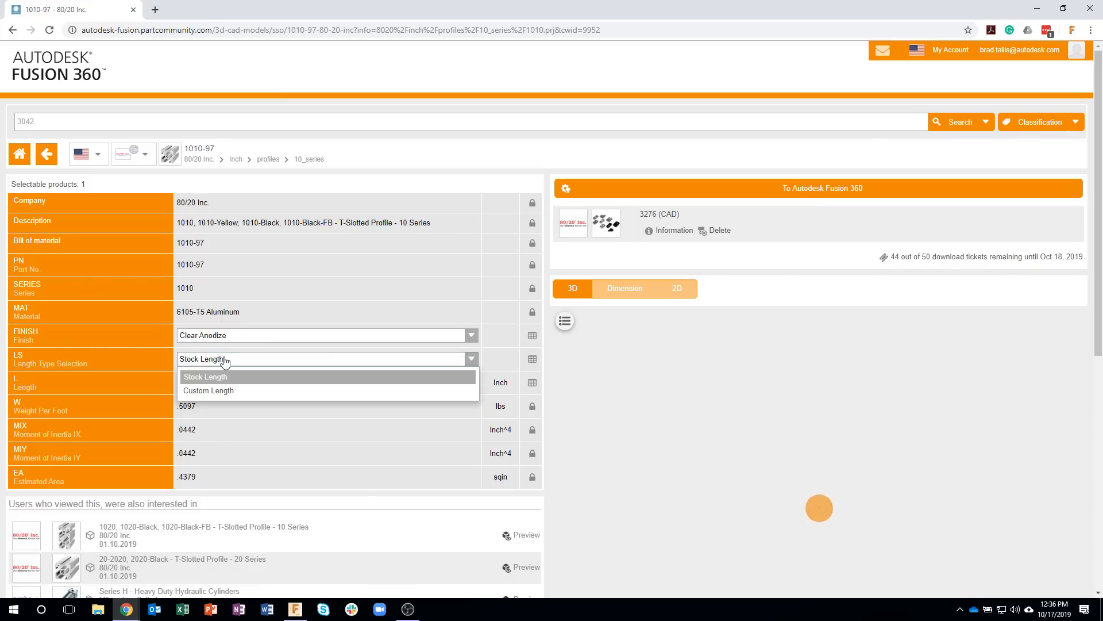
pyautogui.click(224, 394)
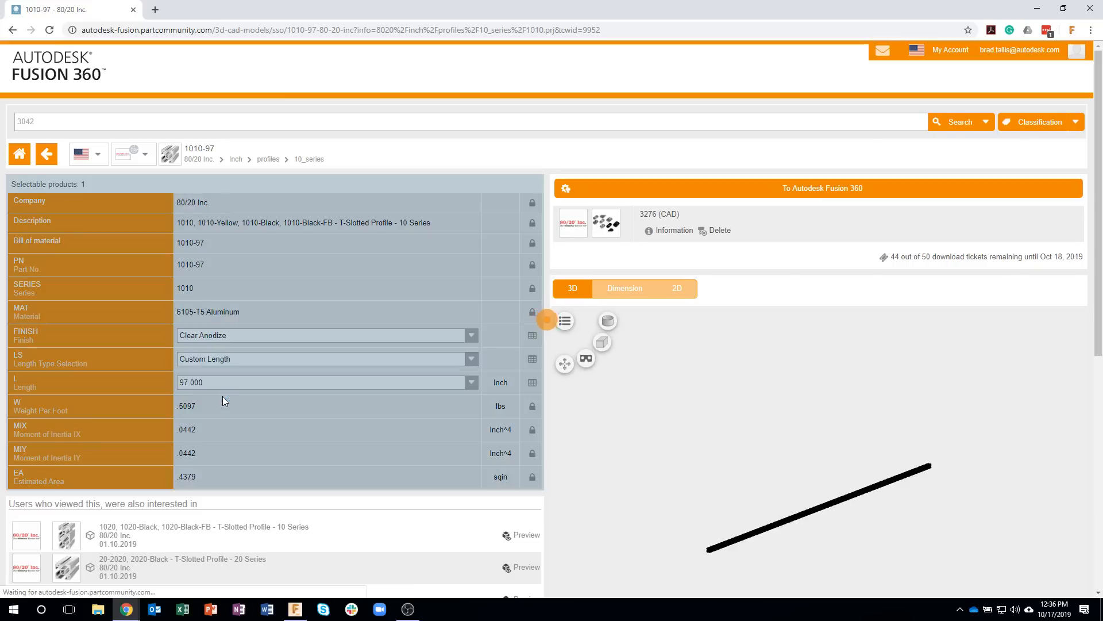
pyautogui.moveTo(302, 403); pyautogui.dragTo(184, 414)
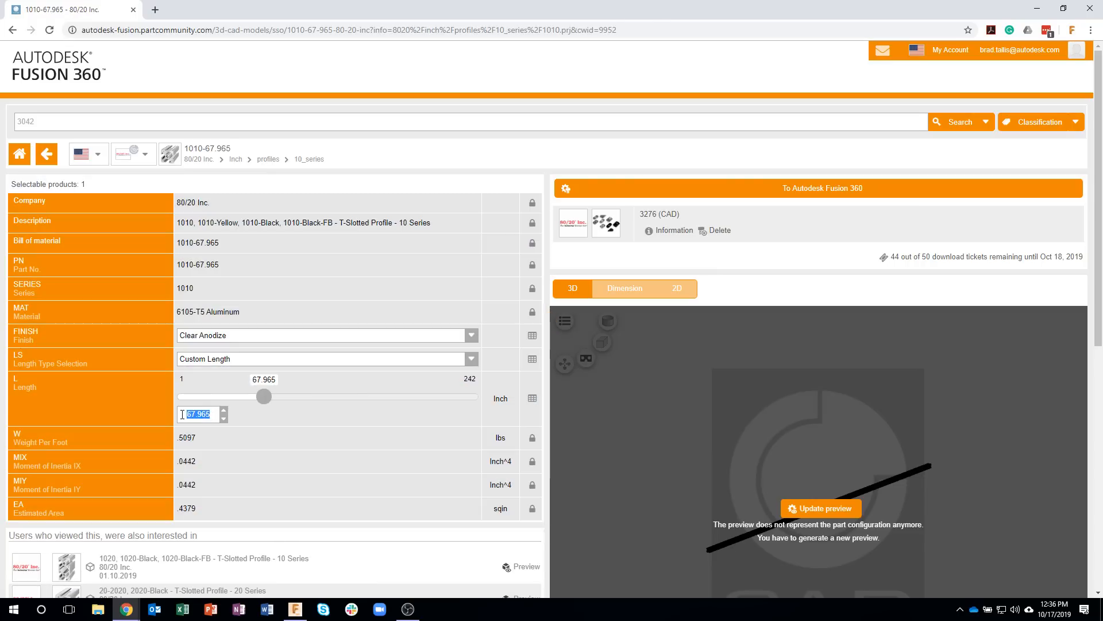
pyautogui.write('16')
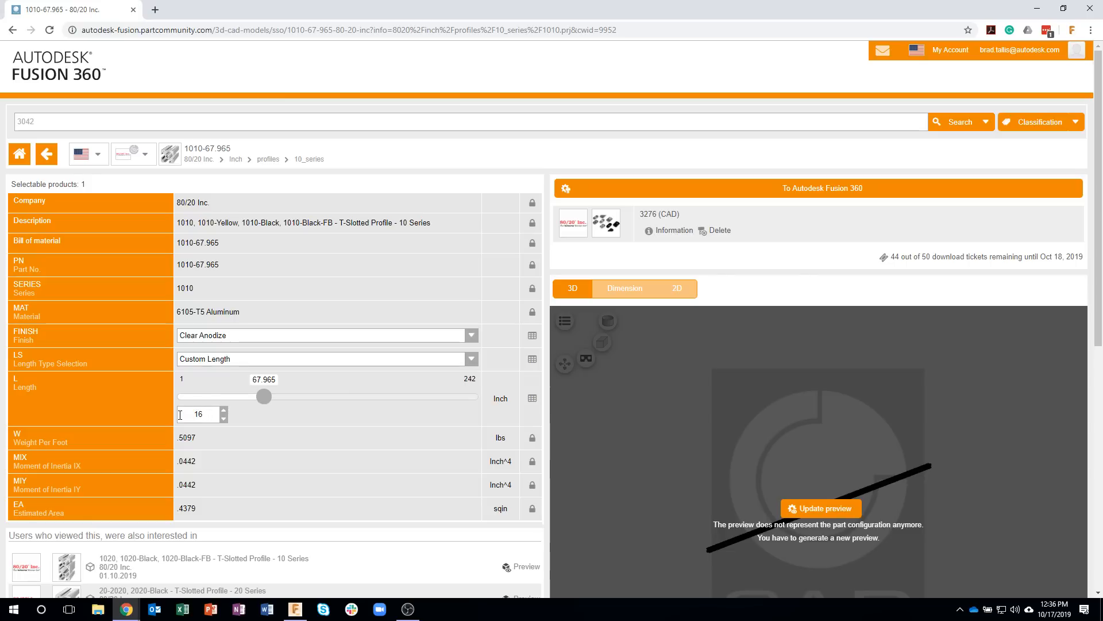
pyautogui.click(205, 436)
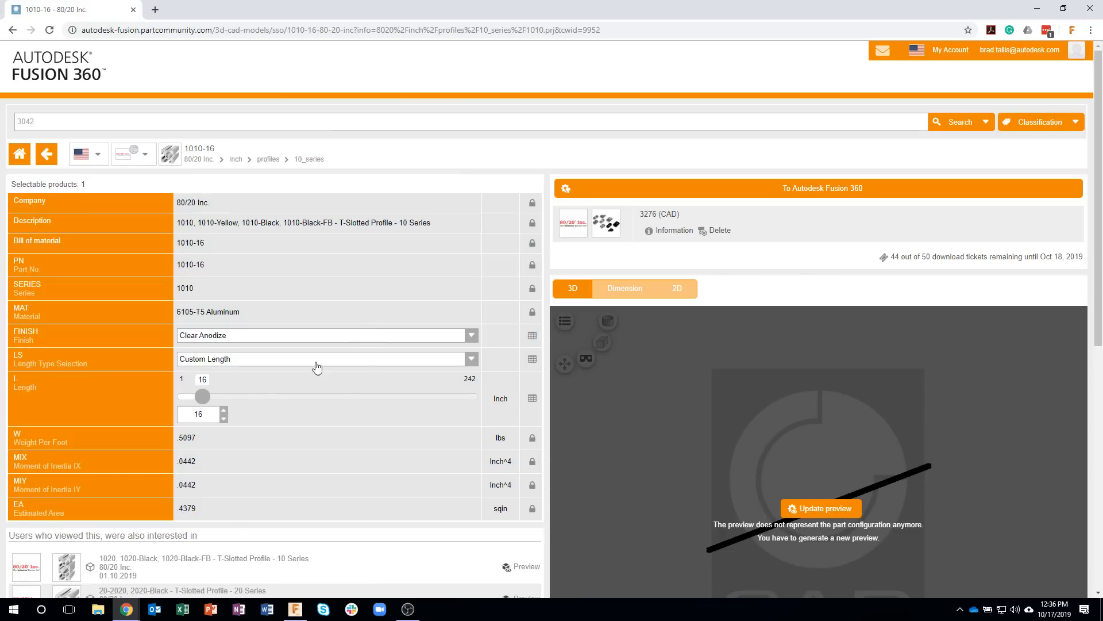
# Step: Try a length of about 60.5 inches for the profile, and set it back to 16 inches
pyautogui.moveTo(202, 396); pyautogui.dragTo(261, 397)
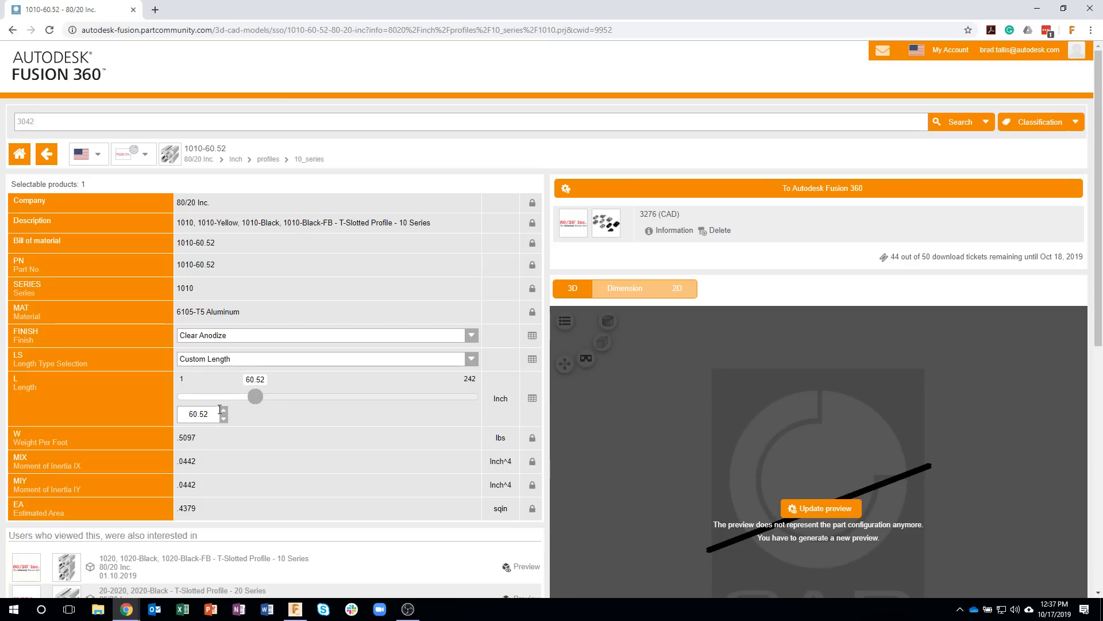
pyautogui.doubleClick(181, 412)
pyautogui.write('16')
pyautogui.press('Return')
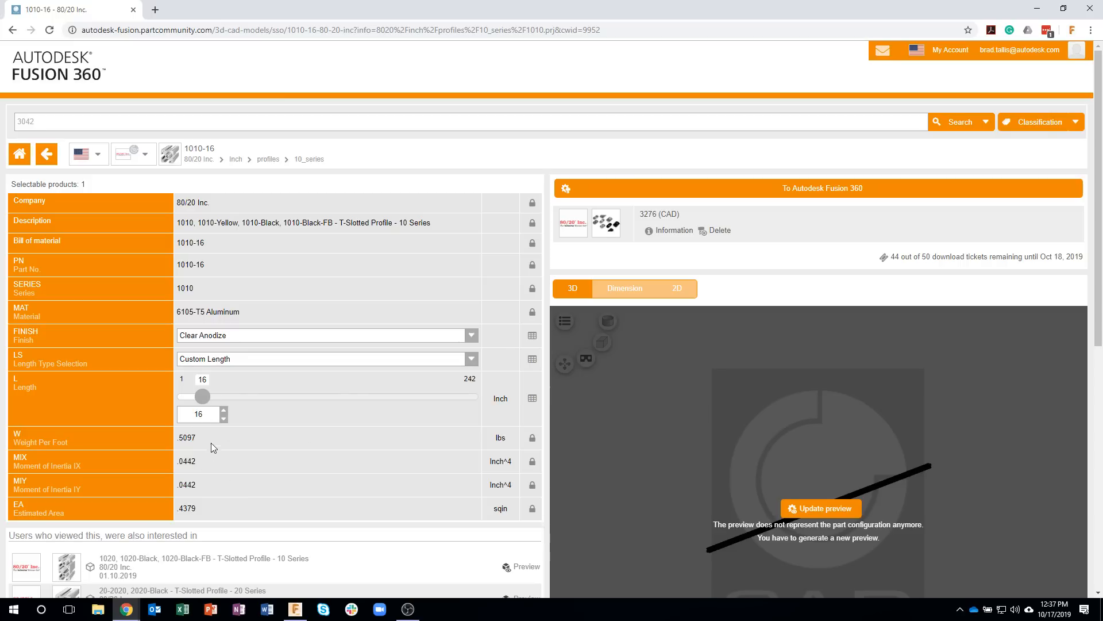
# Step: Send the configured 1010-16 profile to Fusion 360 through NLauncher, inserting it into the frame design
pyautogui.click(639, 190)
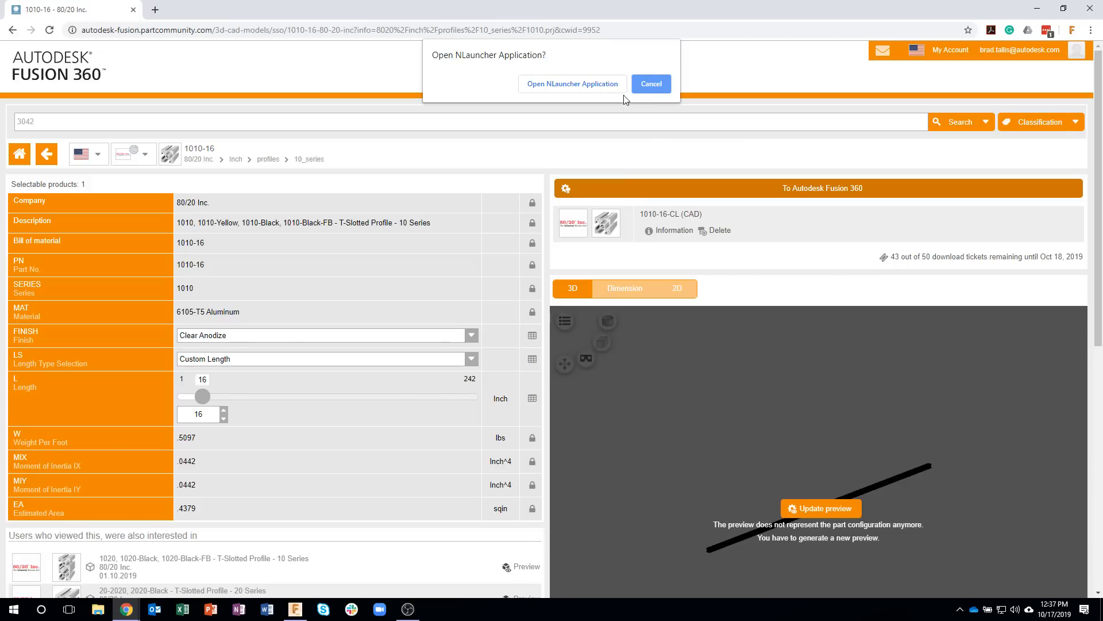
pyautogui.click(573, 85)
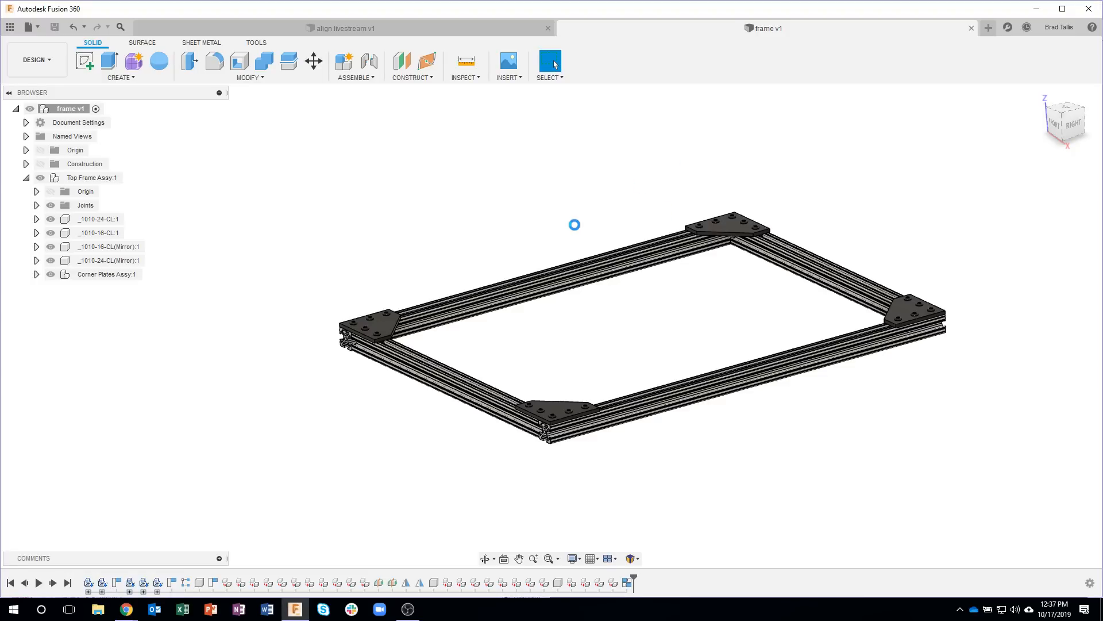
pyautogui.keyDown('shift'); pyautogui.moveTo(518, 222); pyautogui.dragTo(541, 207, button='middle'); pyautogui.keyUp('shift')
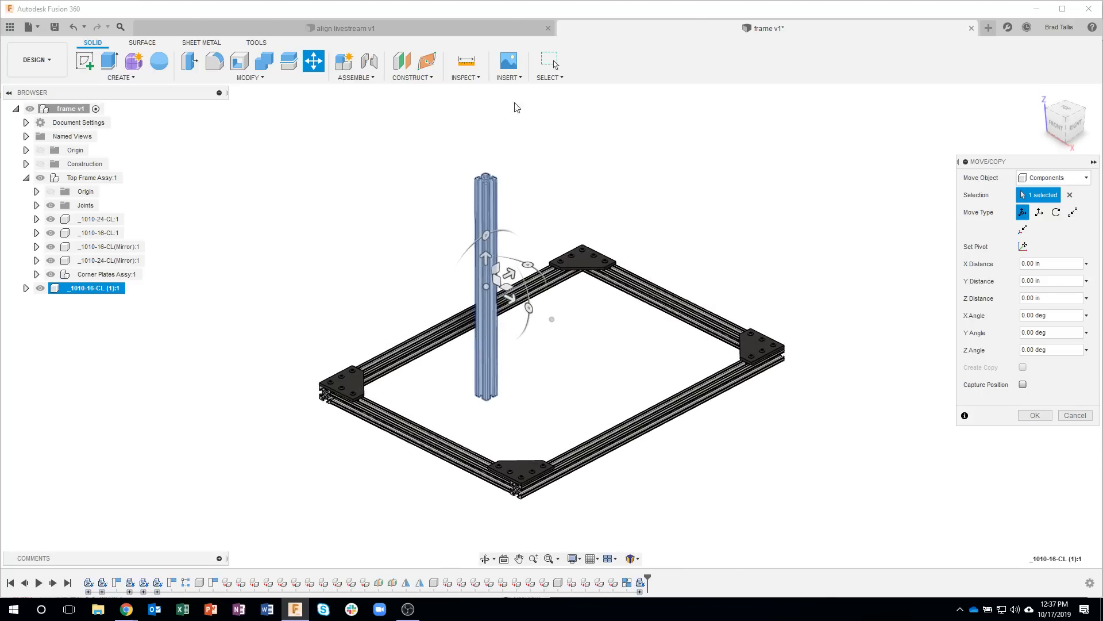
pyautogui.click(509, 79)
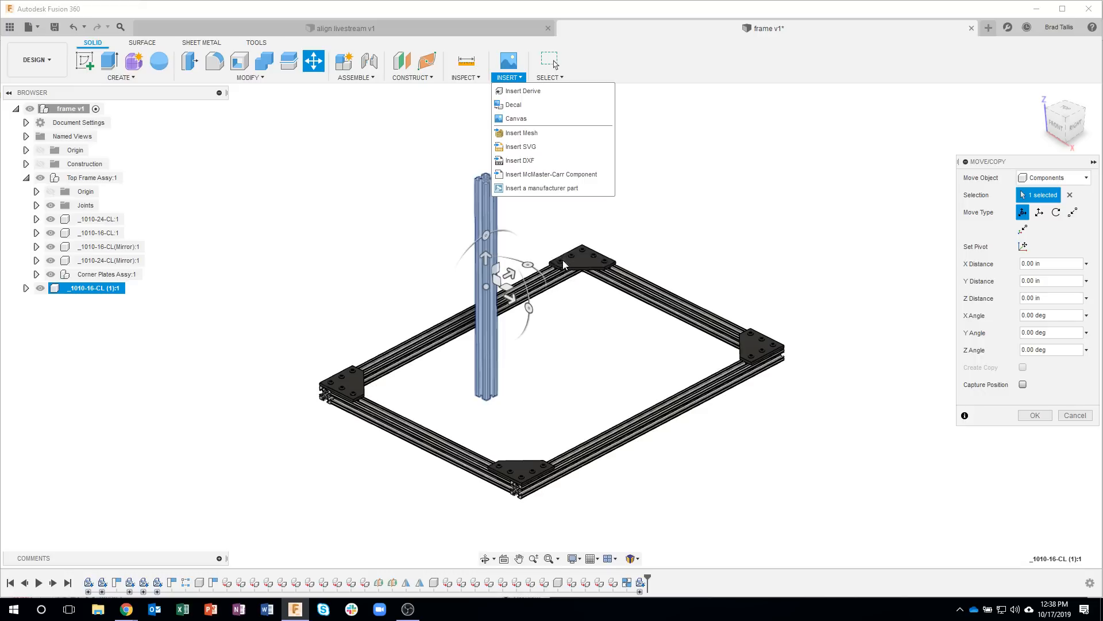
# Step: Move the inserted extrusion about -2.23 in along X and -8.15 in along Z, and accept its position
pyautogui.moveTo(580, 296)
pyautogui.keyDown('shift'); pyautogui.mouseDown(button='middle')
pyautogui.moveTo(561, 303)
pyautogui.moveTo(548, 291)
pyautogui.moveTo(568, 302)
pyautogui.mouseUp(button='middle'); pyautogui.keyUp('shift')
pyautogui.click(495, 264)
pyautogui.moveTo(495, 265); pyautogui.dragTo(525, 250)
pyautogui.keyDown('shift'); pyautogui.moveTo(545, 355); pyautogui.dragTo(522, 344, button='middle'); pyautogui.keyUp('shift')
pyautogui.moveTo(522, 344); pyautogui.dragTo(520, 305)
pyautogui.keyDown('shift'); pyautogui.moveTo(519, 305); pyautogui.dragTo(525, 248, button='middle'); pyautogui.keyUp('shift')
pyautogui.moveTo(477, 257); pyautogui.dragTo(496, 377)
pyautogui.keyDown('shift'); pyautogui.moveTo(504, 328); pyautogui.dragTo(539, 320, button='middle'); pyautogui.keyUp('shift')
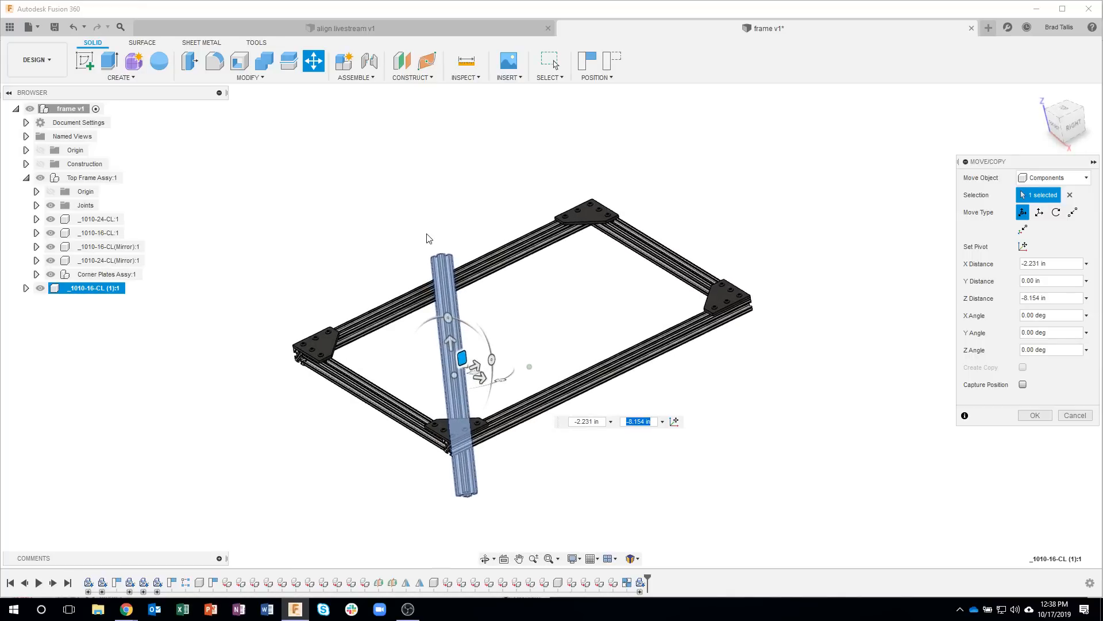
pyautogui.click(1032, 419)
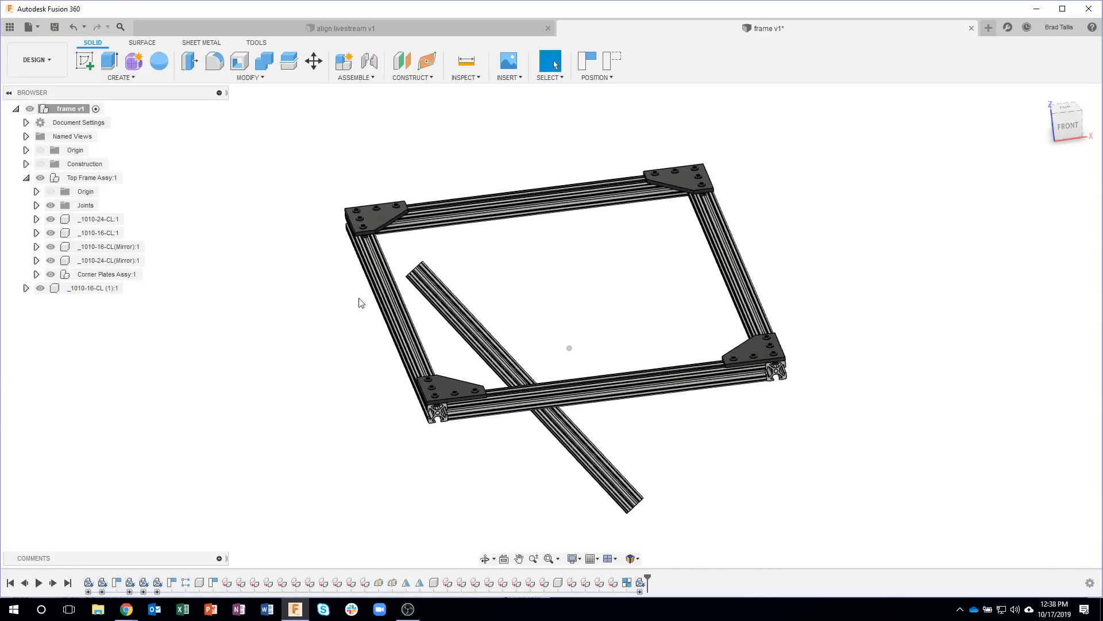
# Step: Use Align to bring the end face of the new 16-inch extrusion onto the underside of the 24-inch rail at the frame's corner
pyautogui.click(248, 77)
pyautogui.click(215, 269)
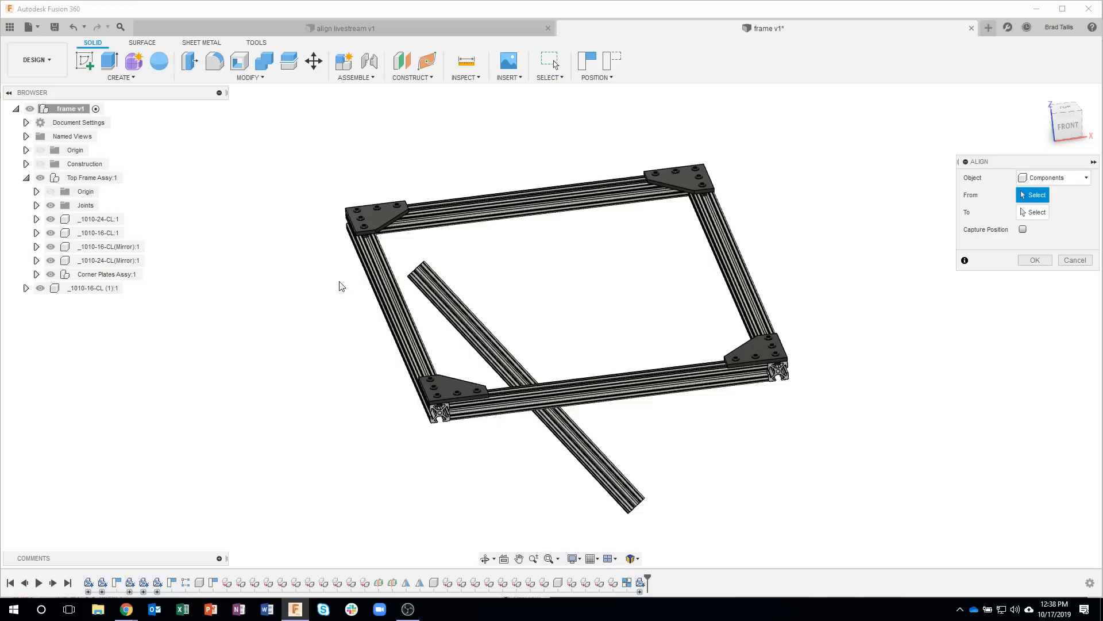
pyautogui.keyDown('shift'); pyautogui.moveTo(470, 253); pyautogui.dragTo(465, 288, button='middle'); pyautogui.keyUp('shift')
pyautogui.scroll(5, 457, 285)
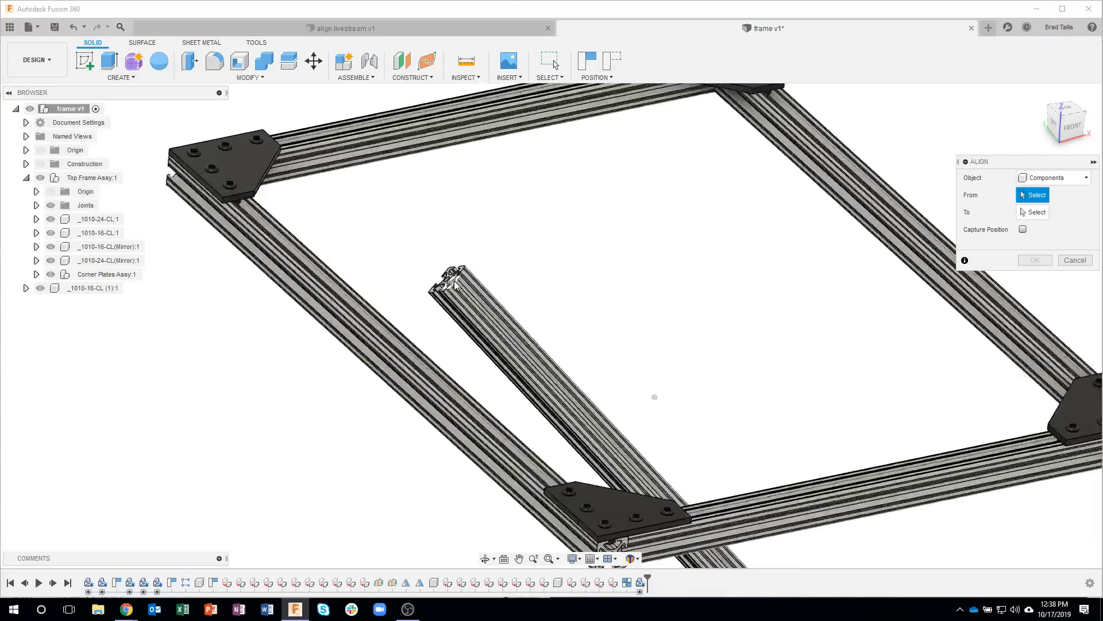
pyautogui.scroll(6, 454, 283)
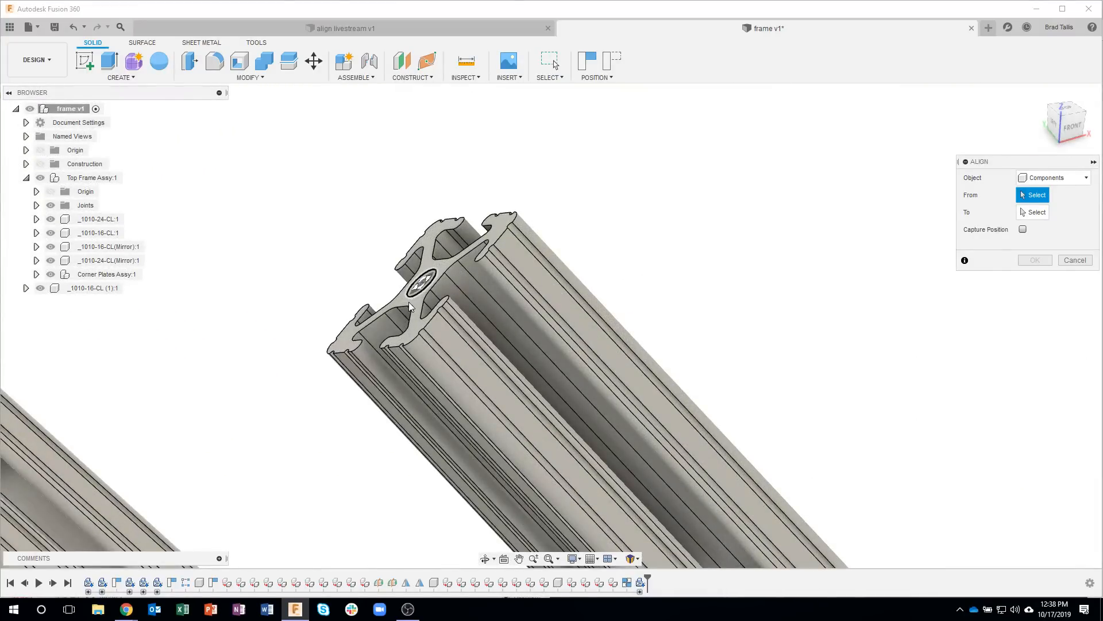
pyautogui.scroll(4, 411, 309)
pyautogui.scroll(-2, 418, 321)
pyautogui.click(425, 325)
pyautogui.scroll(-4, 437, 339)
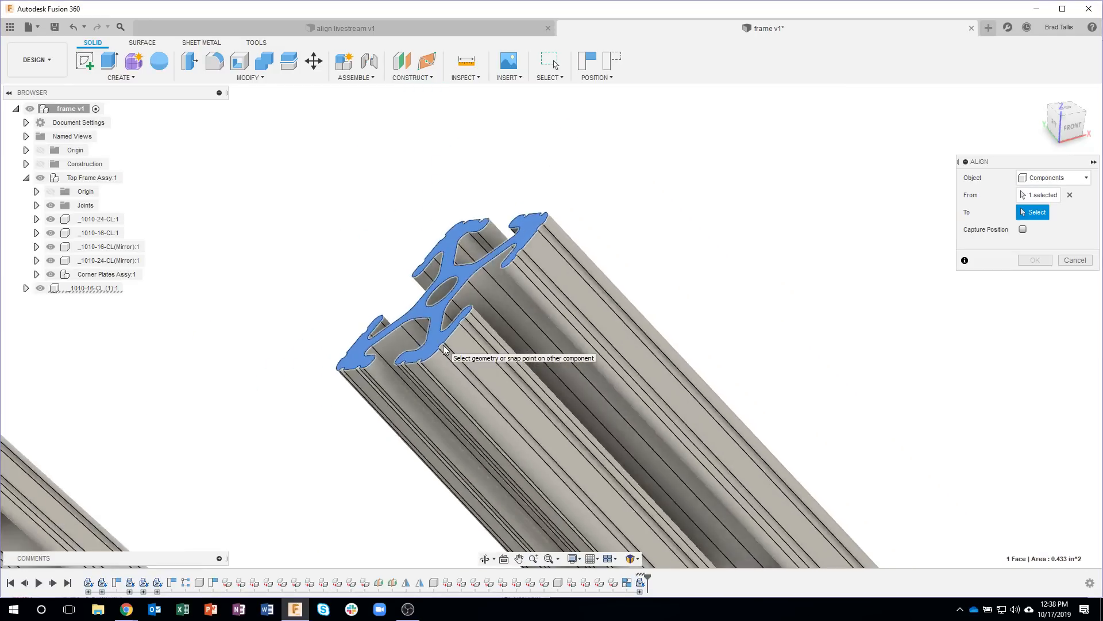
pyautogui.scroll(-10, 444, 350)
pyautogui.keyDown('shift'); pyautogui.moveTo(501, 329); pyautogui.dragTo(503, 336, button='middle'); pyautogui.keyUp('shift')
pyautogui.scroll(3, 482, 273)
pyautogui.scroll(6, 481, 271)
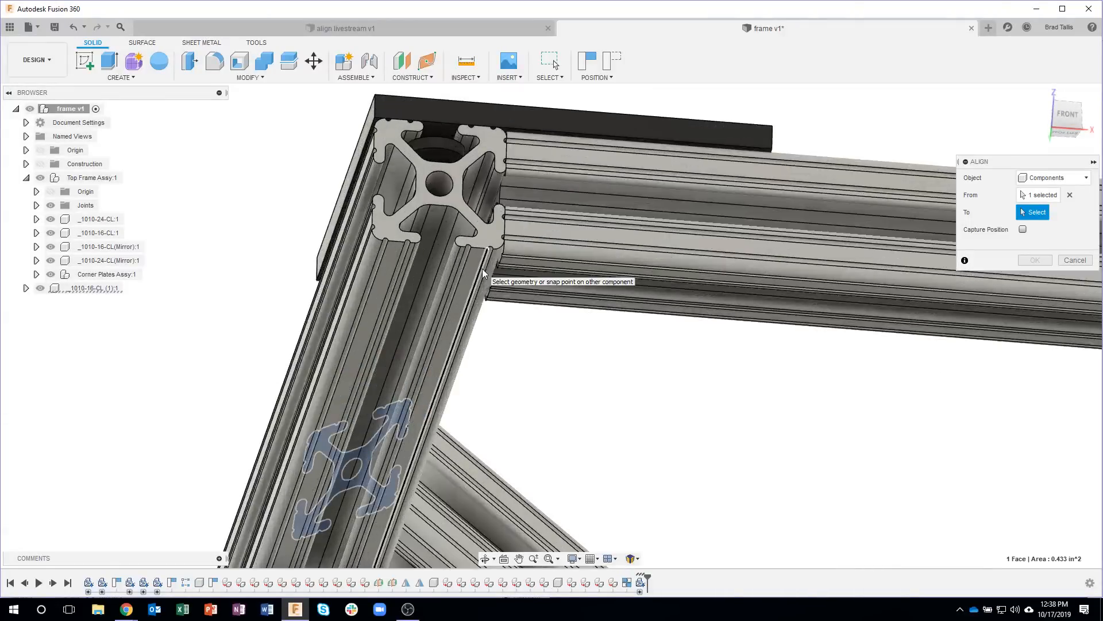
pyautogui.click(474, 268)
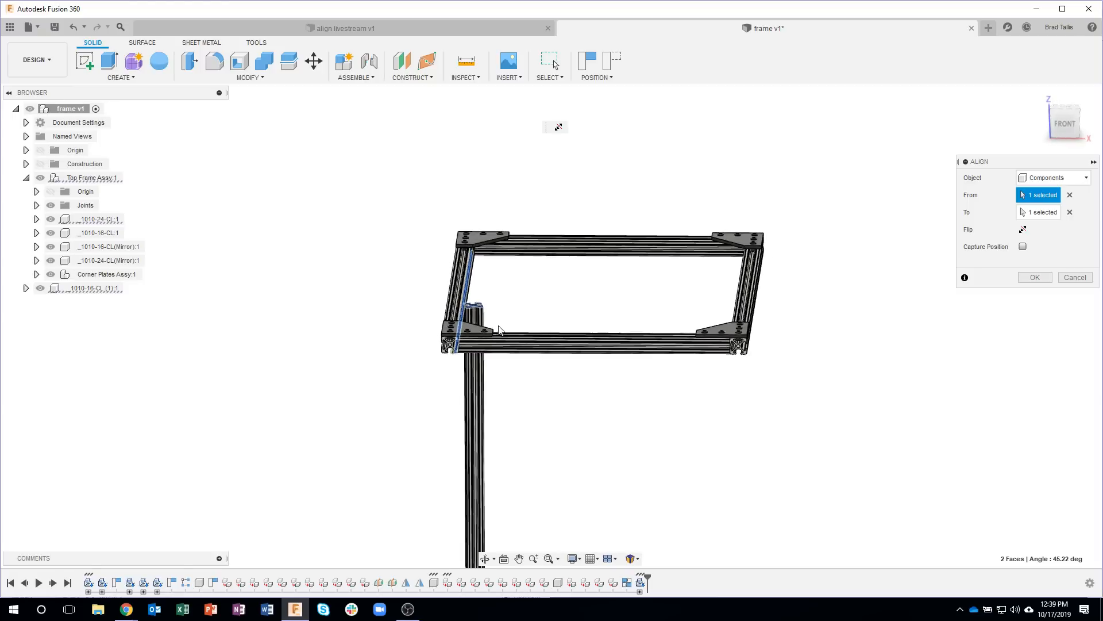
# Step: Align a side face of the vertical extrusion with the end face of the 24-inch rail at the corner
pyautogui.scroll(7, 462, 320)
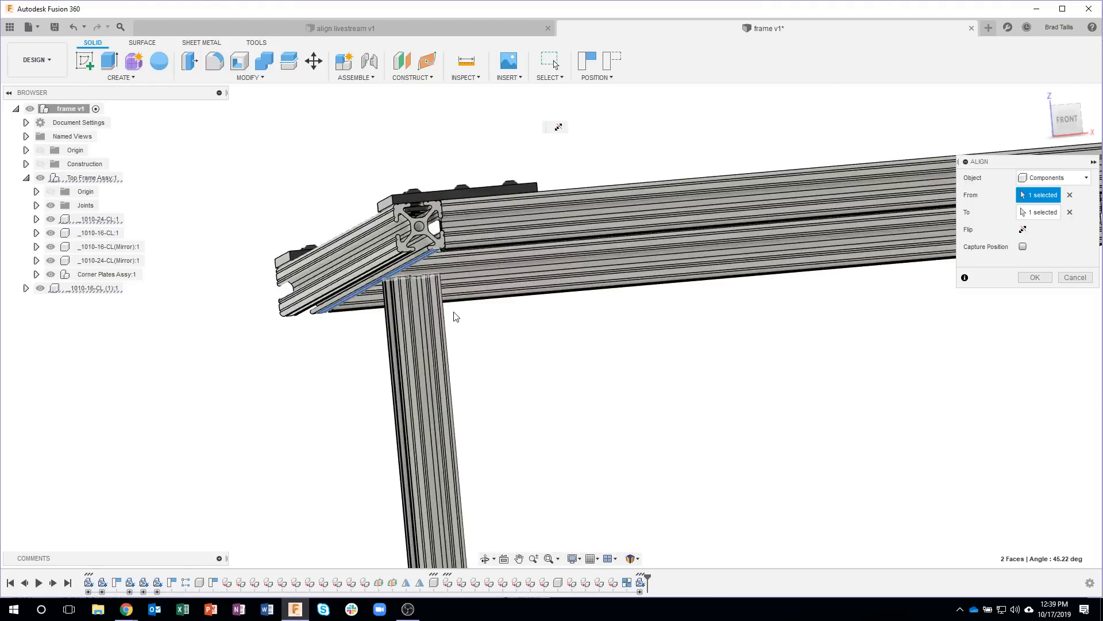
pyautogui.keyDown('shift'); pyautogui.moveTo(388, 295); pyautogui.dragTo(328, 126, button='middle'); pyautogui.keyUp('shift')
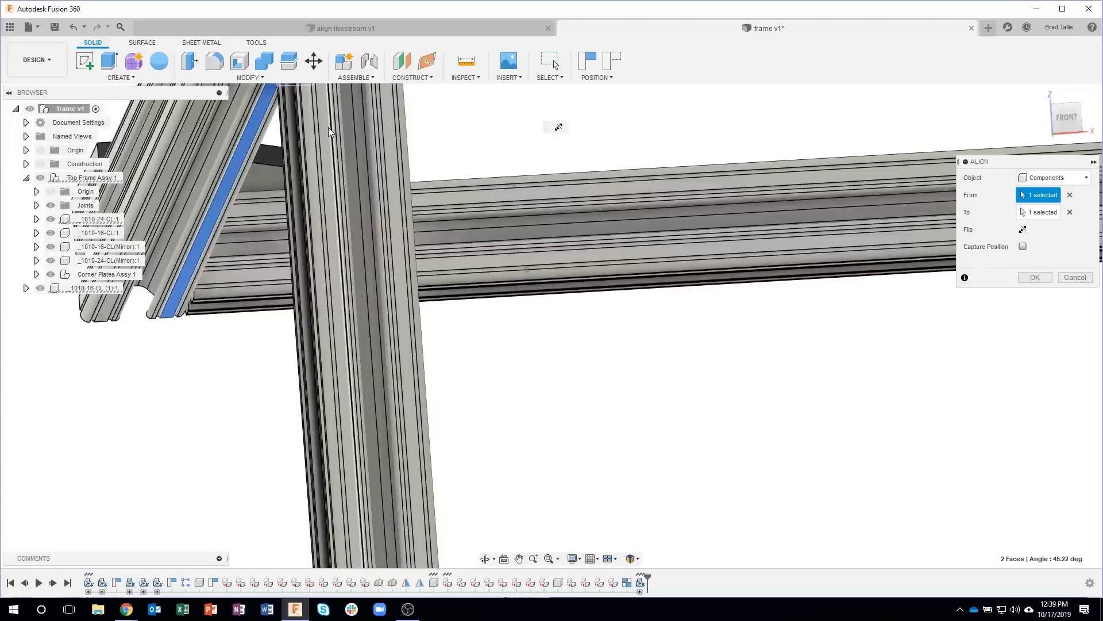
pyautogui.hotkey('ctrl', 'z')
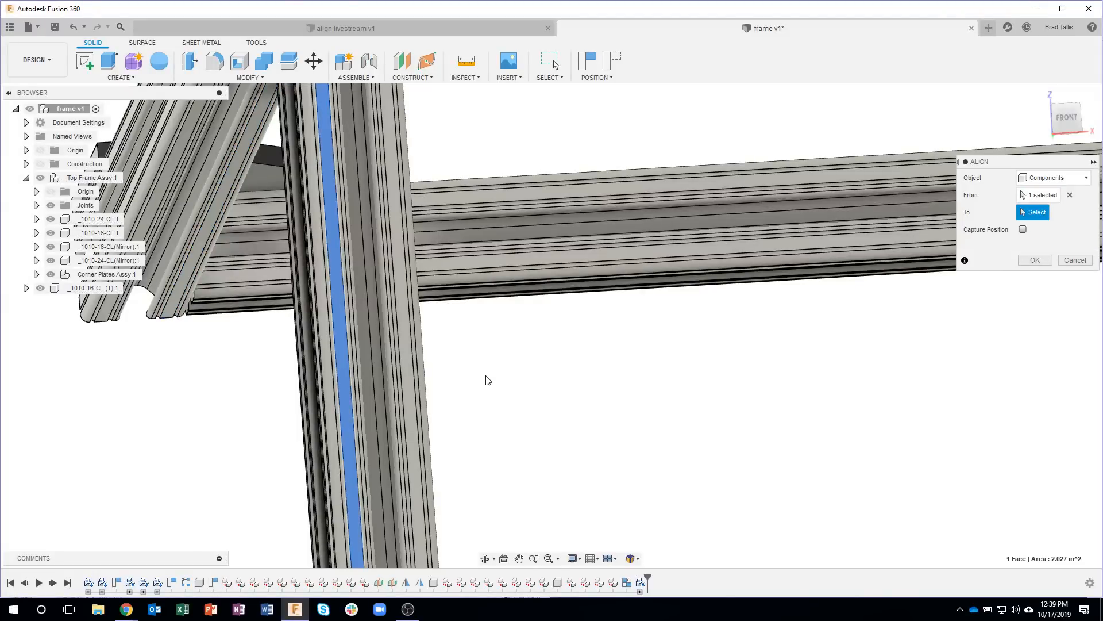
pyautogui.scroll(-4, 486, 377)
pyautogui.scroll(5, 409, 148)
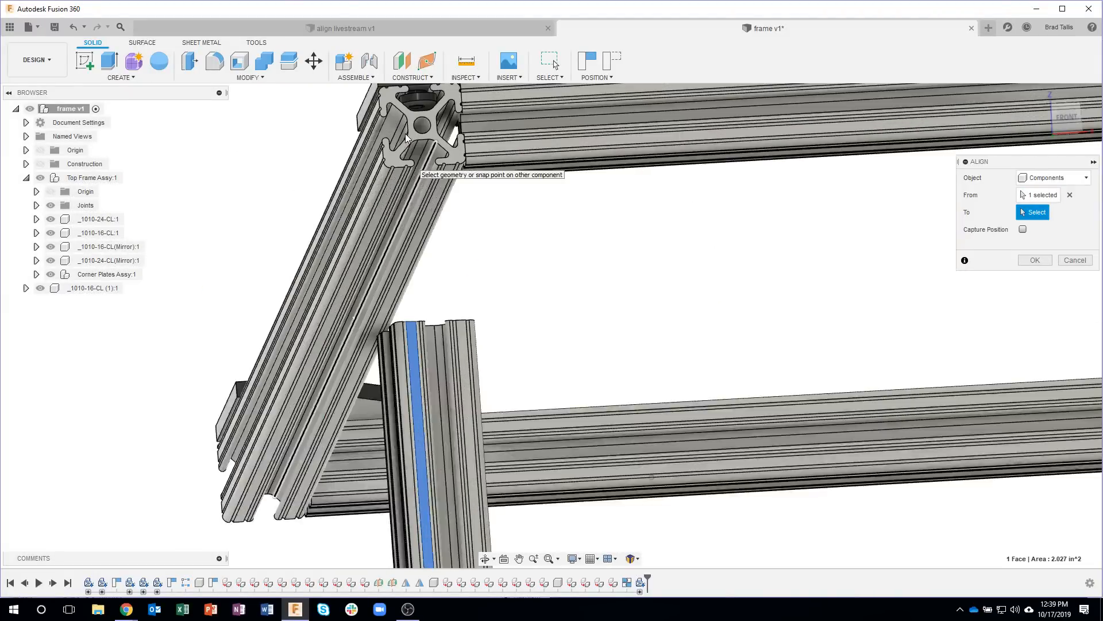
pyautogui.click(422, 140)
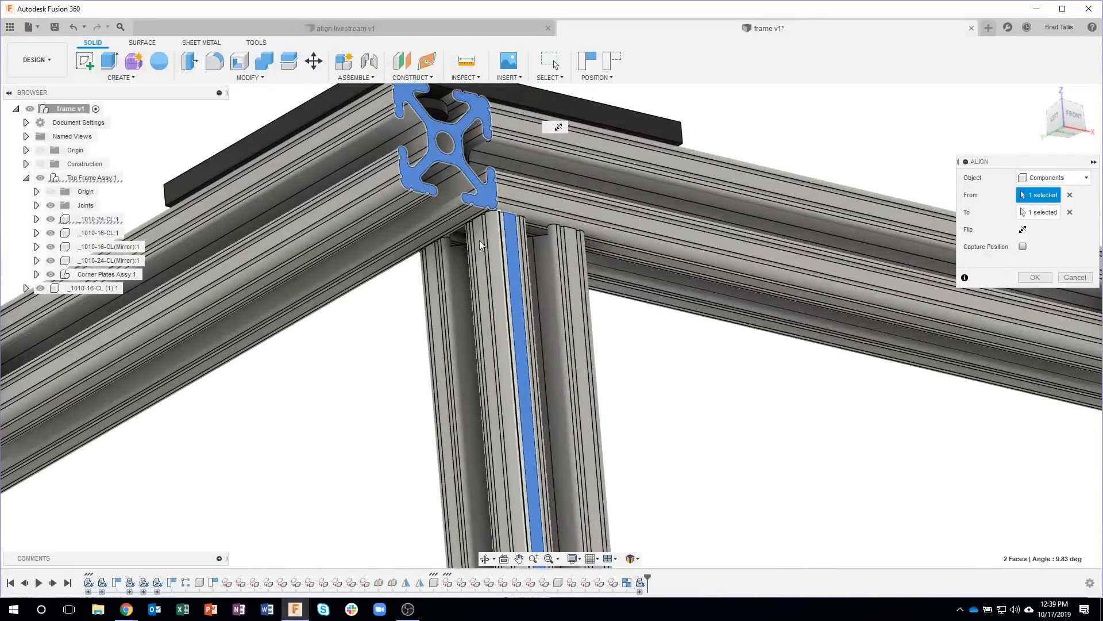
# Step: Align the vertical extrusion's adjacent side face with the outer side of the 24-inch rail, and accept the alignment
pyautogui.click(477, 240)
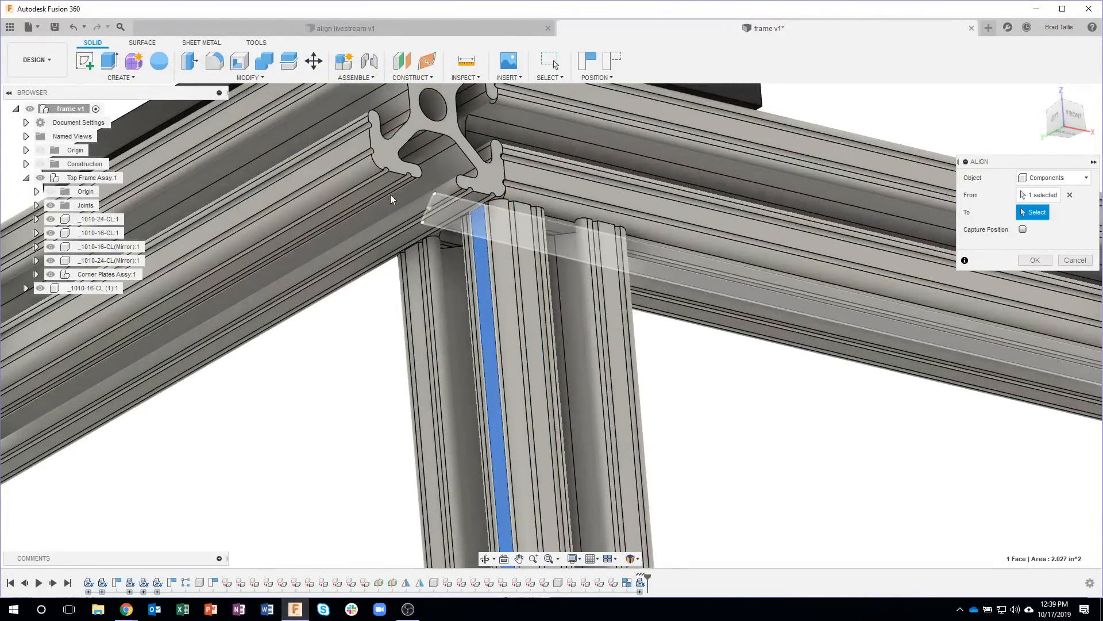
pyautogui.click(337, 156)
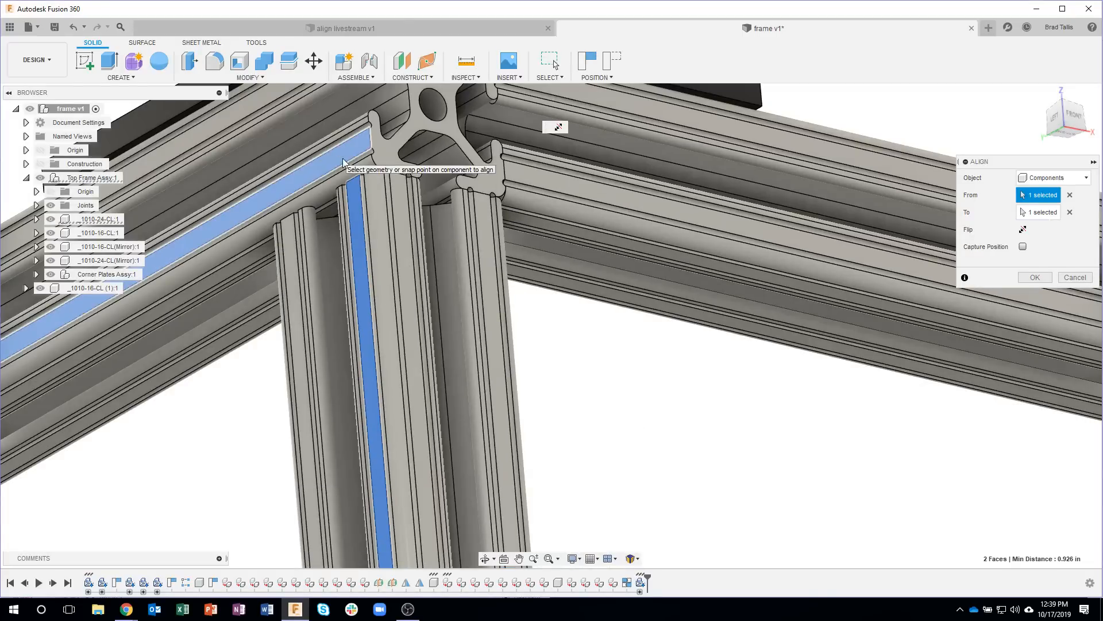
pyautogui.scroll(-10, 666, 417)
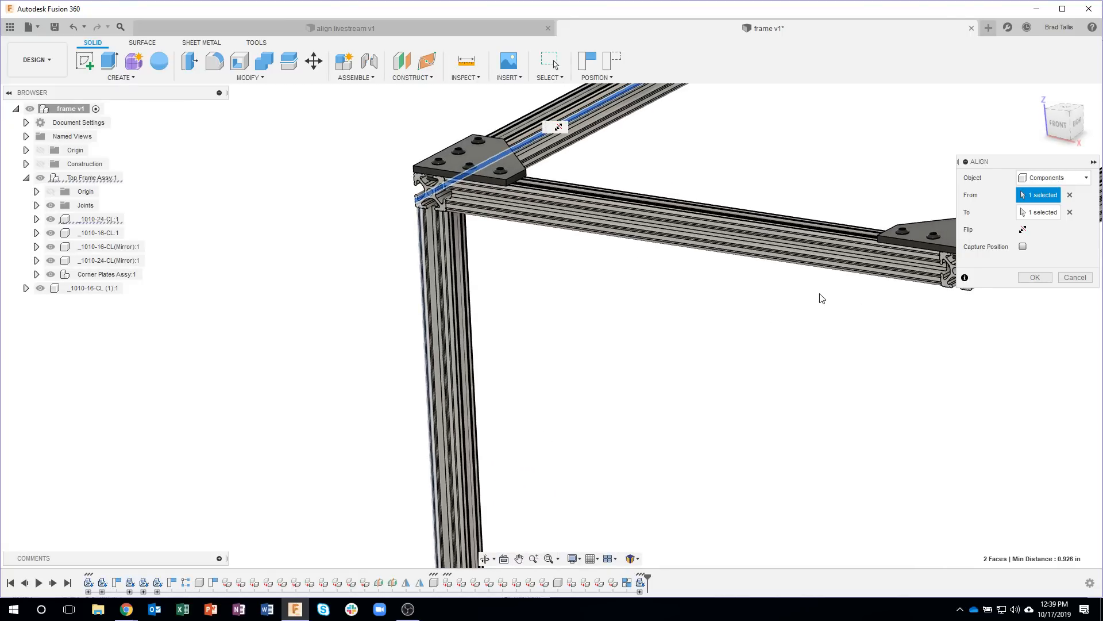
pyautogui.click(1035, 277)
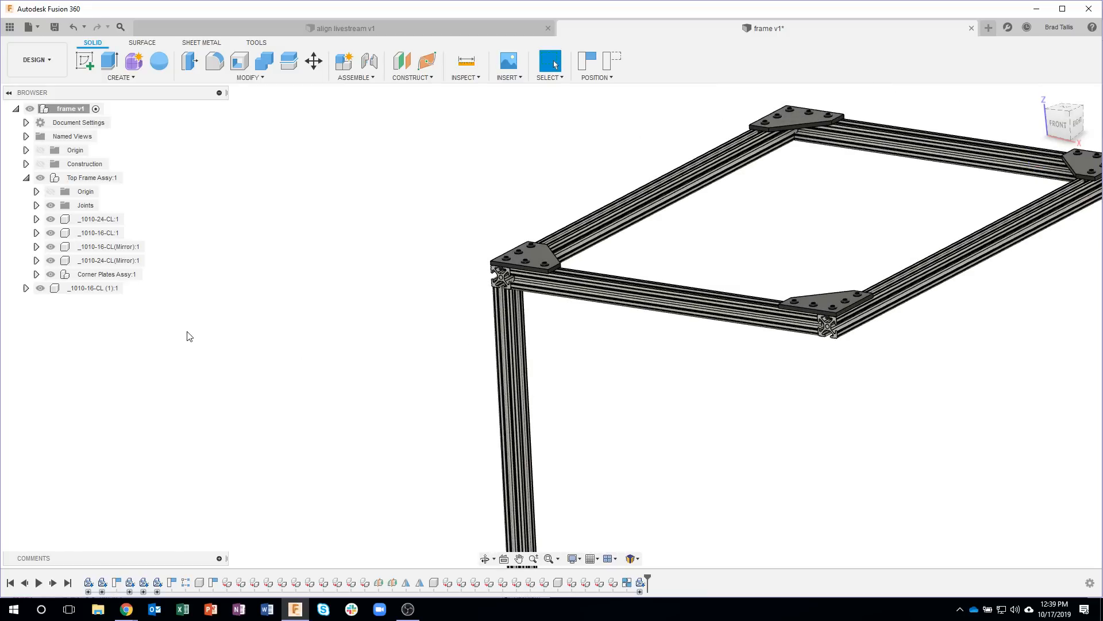
pyautogui.scroll(-1, 190, 336)
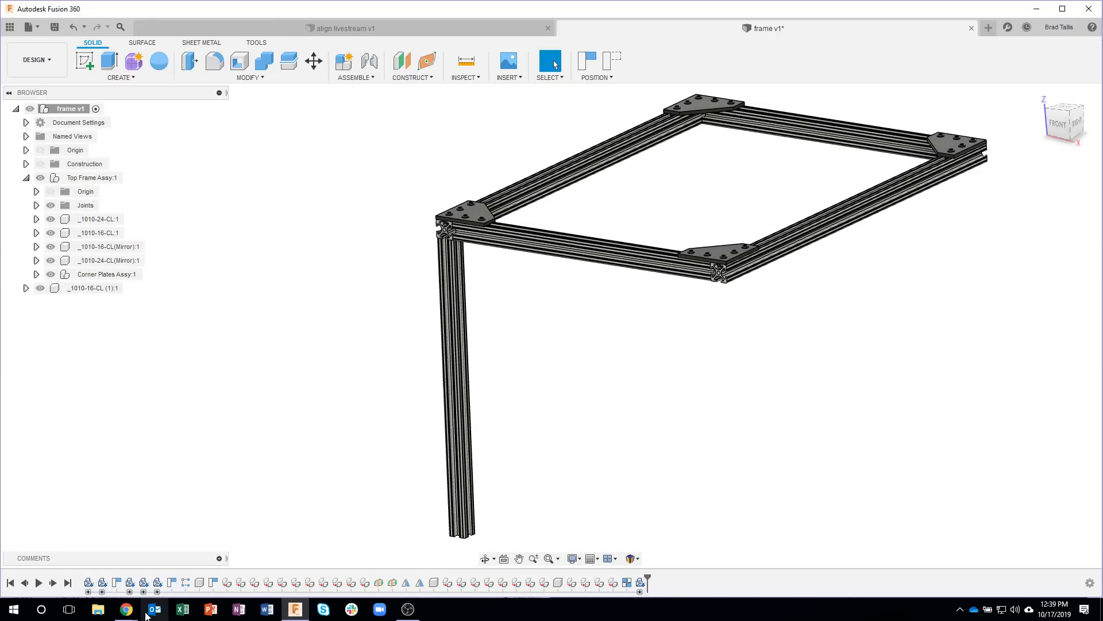
# Step: Switch to the PARTcommunity catalog in Chrome, open the 14054 2 Hole Inside Corner Bracket from 80/20 inch joining plates, and inspect its 3D preview
pyautogui.moveTo(130, 611)
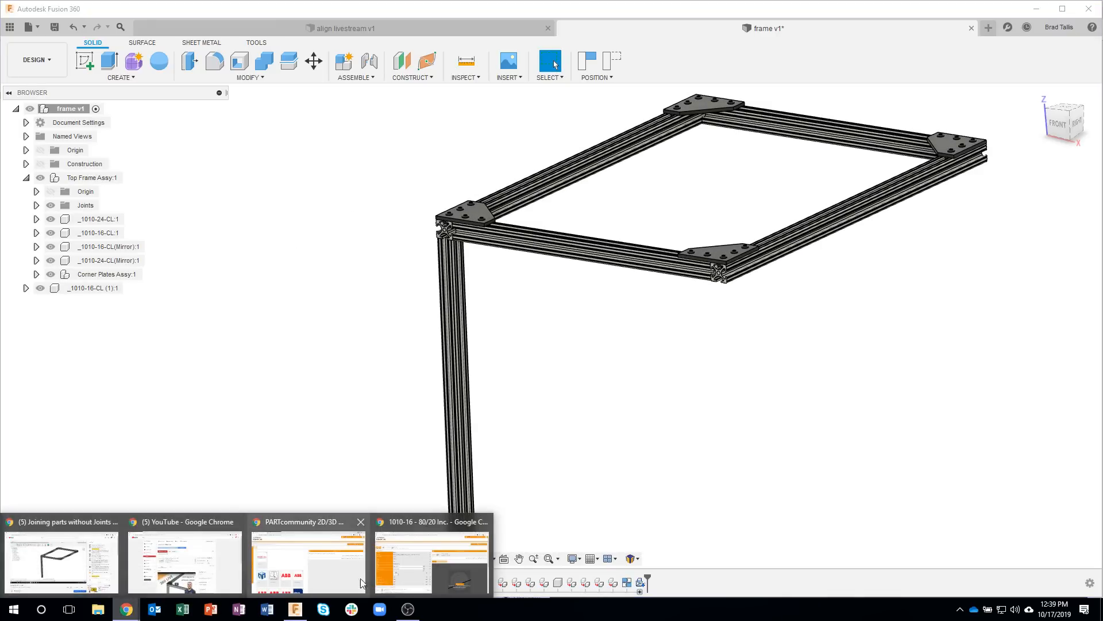
pyautogui.click(396, 568)
pyautogui.click(47, 152)
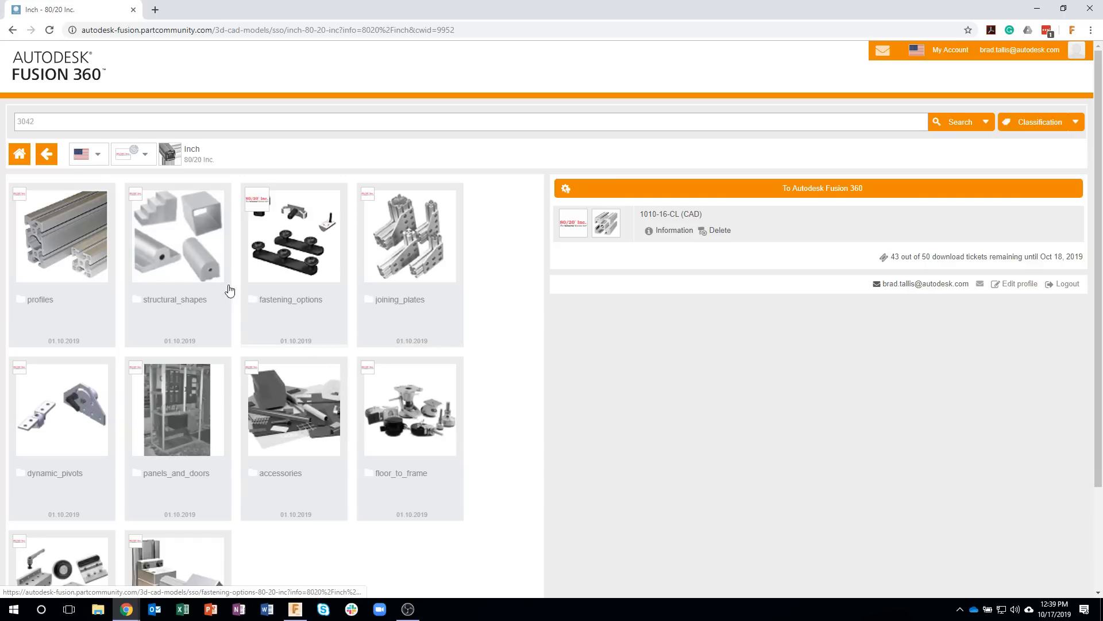
pyautogui.click(401, 248)
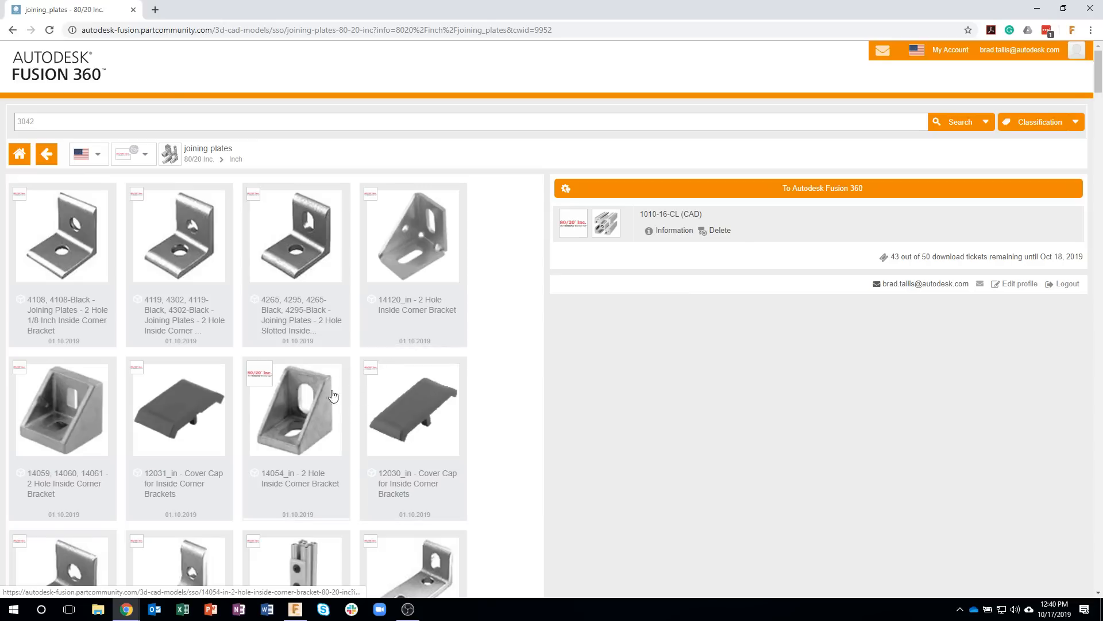
pyautogui.click(305, 406)
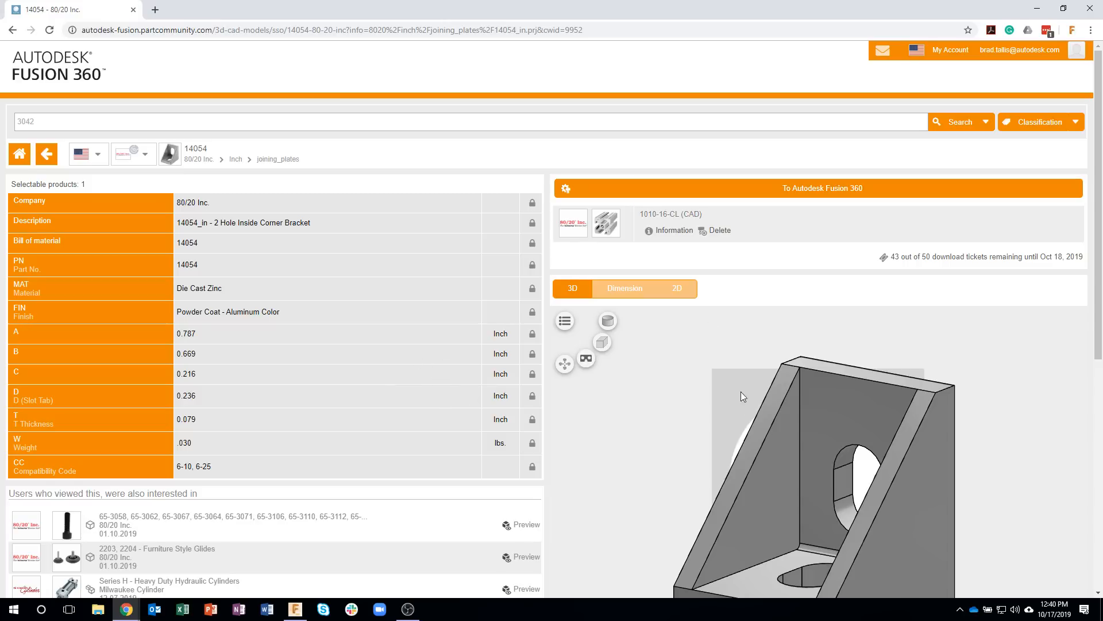
pyautogui.scroll(2, 799, 469)
pyautogui.scroll(-4, 799, 469)
pyautogui.moveTo(846, 502); pyautogui.dragTo(813, 527)
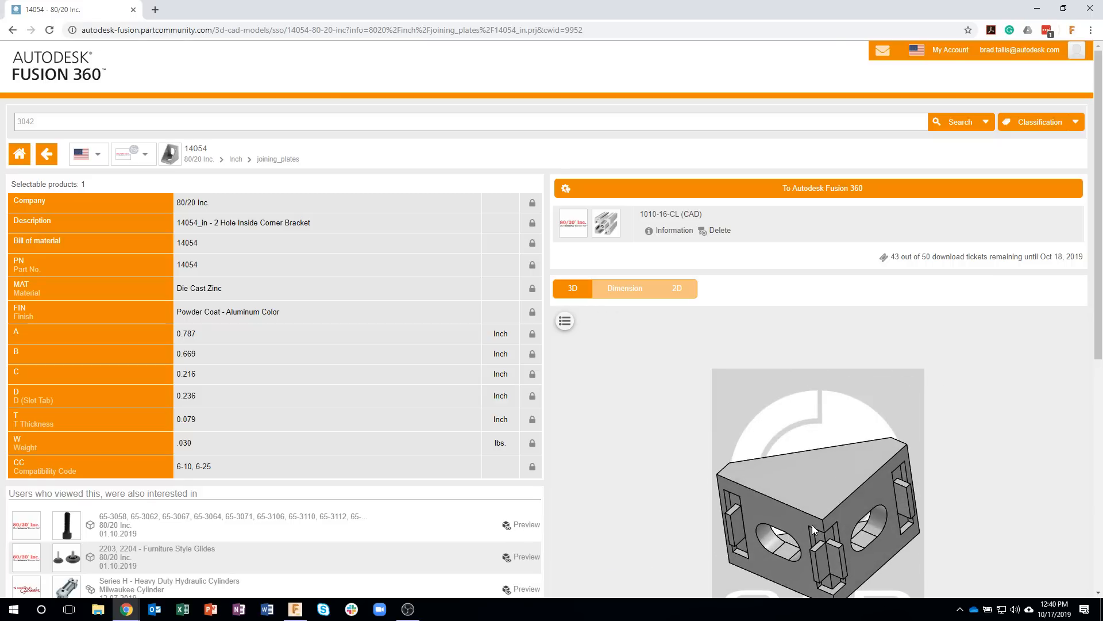
pyautogui.moveTo(804, 473); pyautogui.dragTo(896, 534)
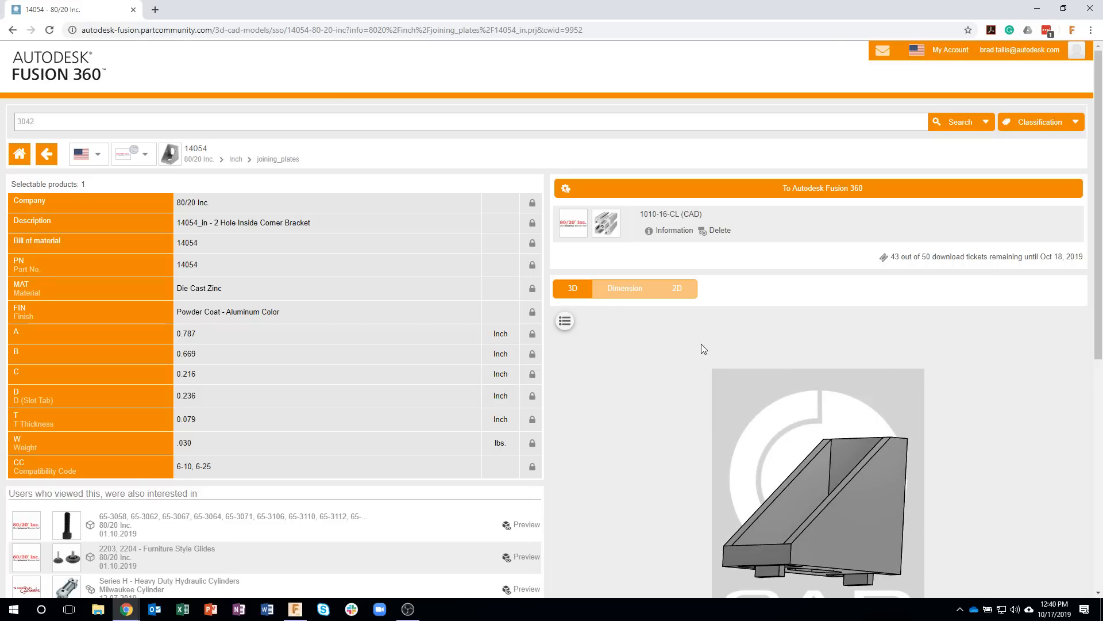
# Step: Send the 14054 inside corner bracket to the Fusion 360 frame design and move it below the top frame, near the vertical leg
pyautogui.click(665, 192)
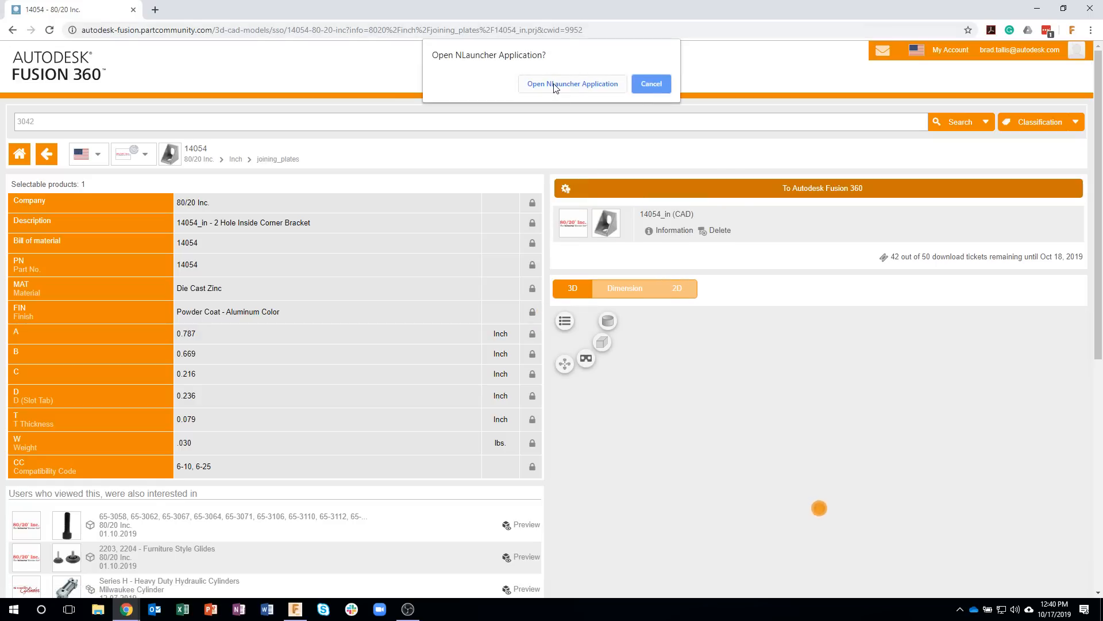
pyautogui.click(555, 85)
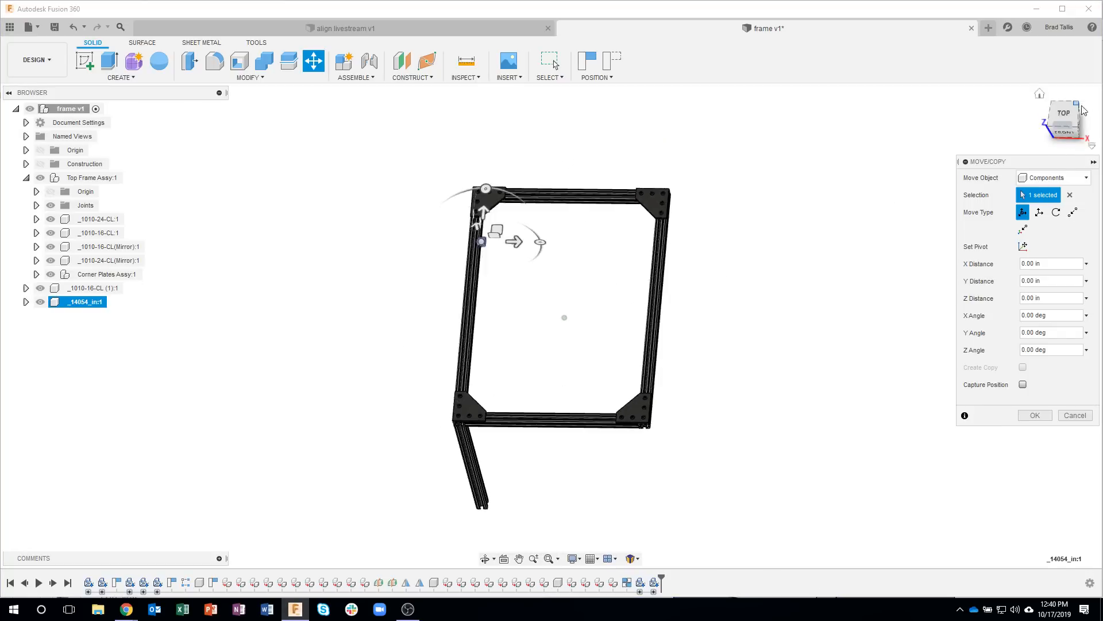
pyautogui.click(1064, 117)
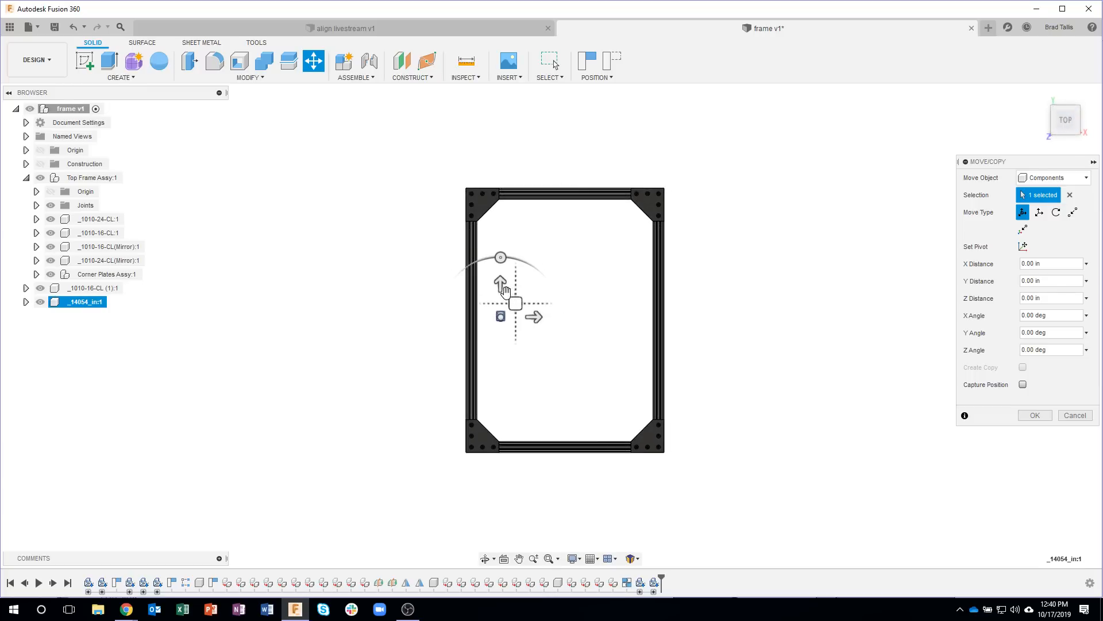
pyautogui.moveTo(500, 283); pyautogui.dragTo(502, 388)
pyautogui.click(527, 421)
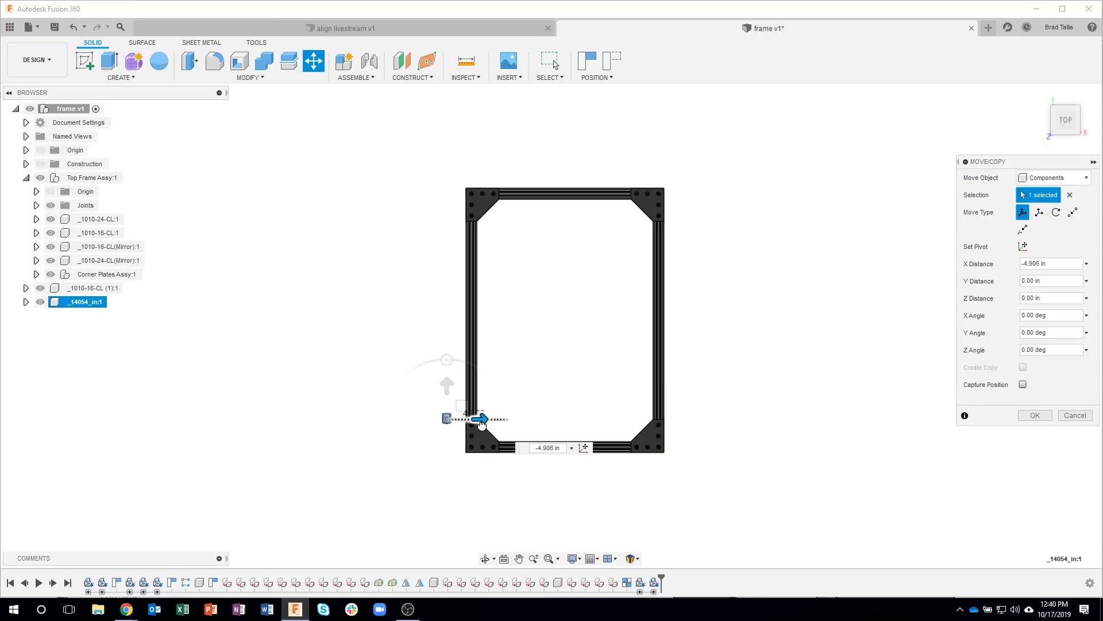
pyautogui.keyDown('shift'); pyautogui.moveTo(487, 428); pyautogui.dragTo(467, 144, button='middle'); pyautogui.keyUp('shift')
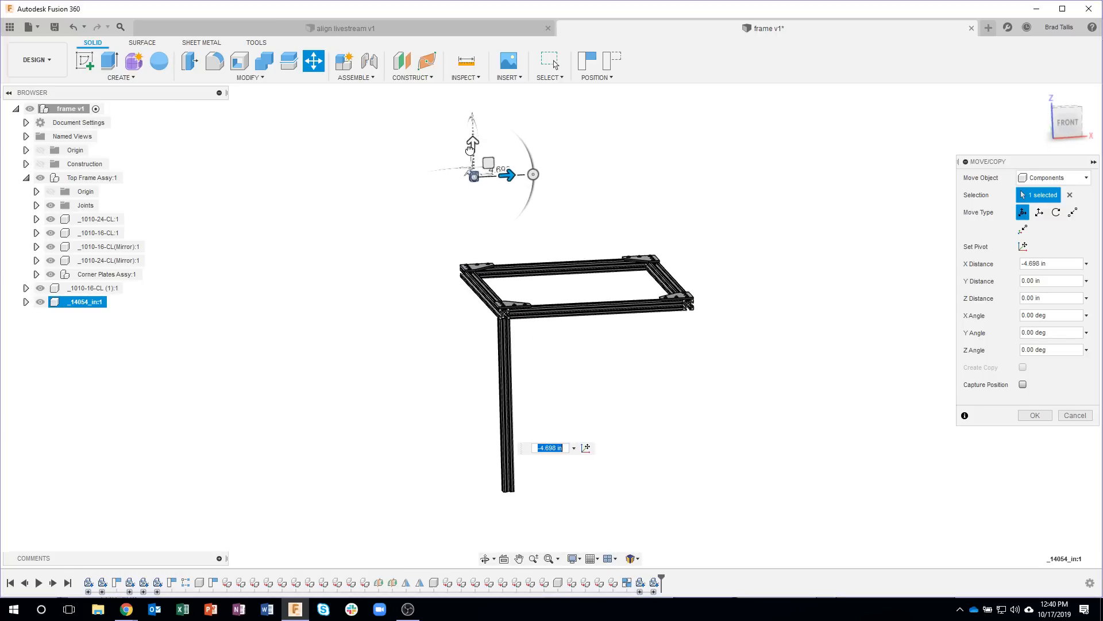
pyautogui.click(472, 141)
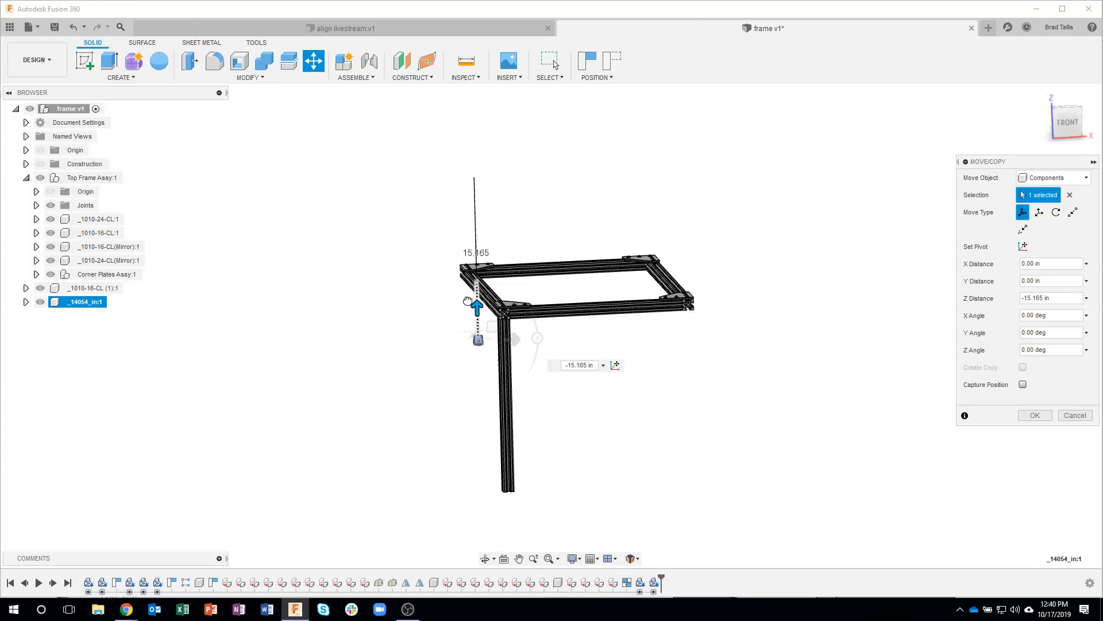
pyautogui.keyDown('shift'); pyautogui.moveTo(566, 347); pyautogui.dragTo(833, 374, button='middle'); pyautogui.keyUp('shift')
pyautogui.click(1034, 416)
# Step: Rotate the corner bracket -90 degrees about X so one mounting flange faces up toward the rail
pyautogui.scroll(6, 604, 345)
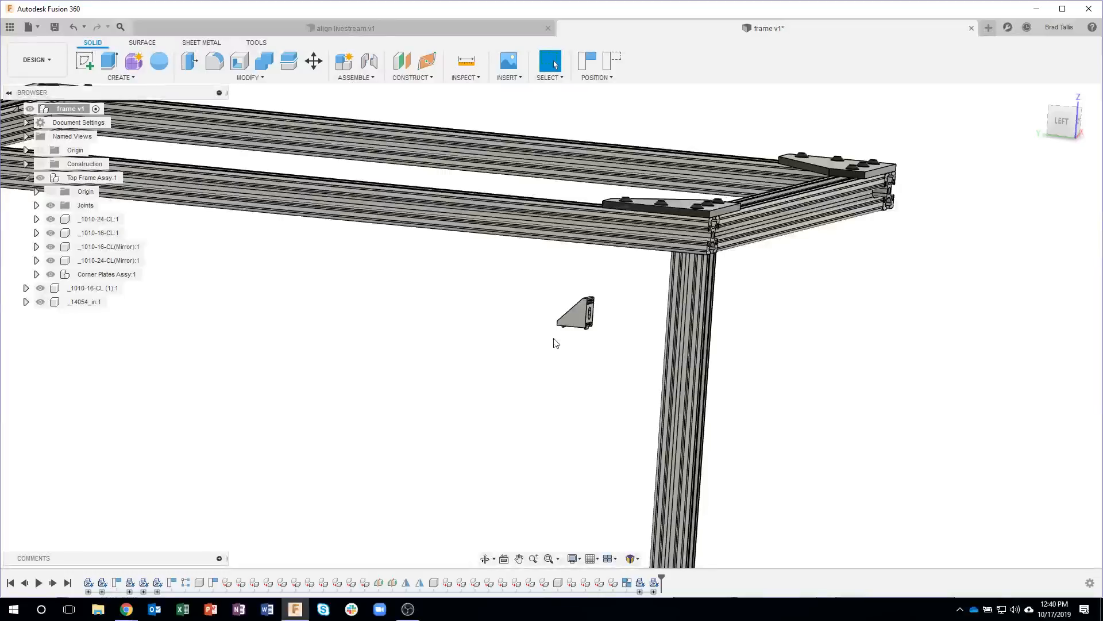
pyautogui.keyDown('shift'); pyautogui.moveTo(565, 344); pyautogui.dragTo(474, 342, button='middle'); pyautogui.keyUp('shift')
pyautogui.click(86, 301)
pyautogui.rightClick(86, 301)
pyautogui.click(104, 38)
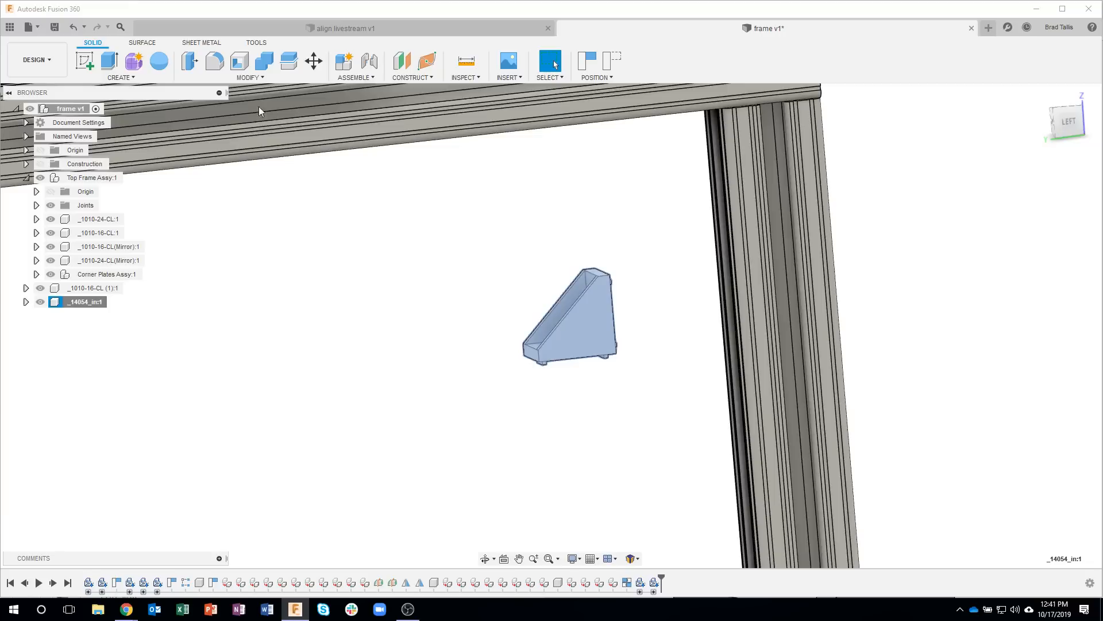
pyautogui.moveTo(571, 266); pyautogui.dragTo(513, 334)
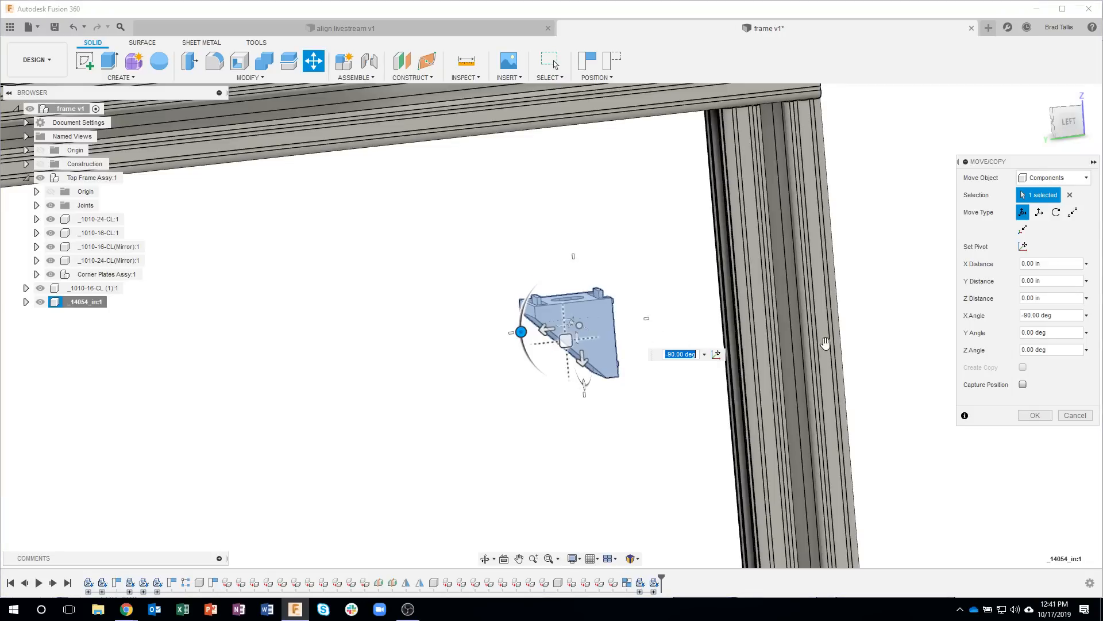
pyautogui.click(1030, 417)
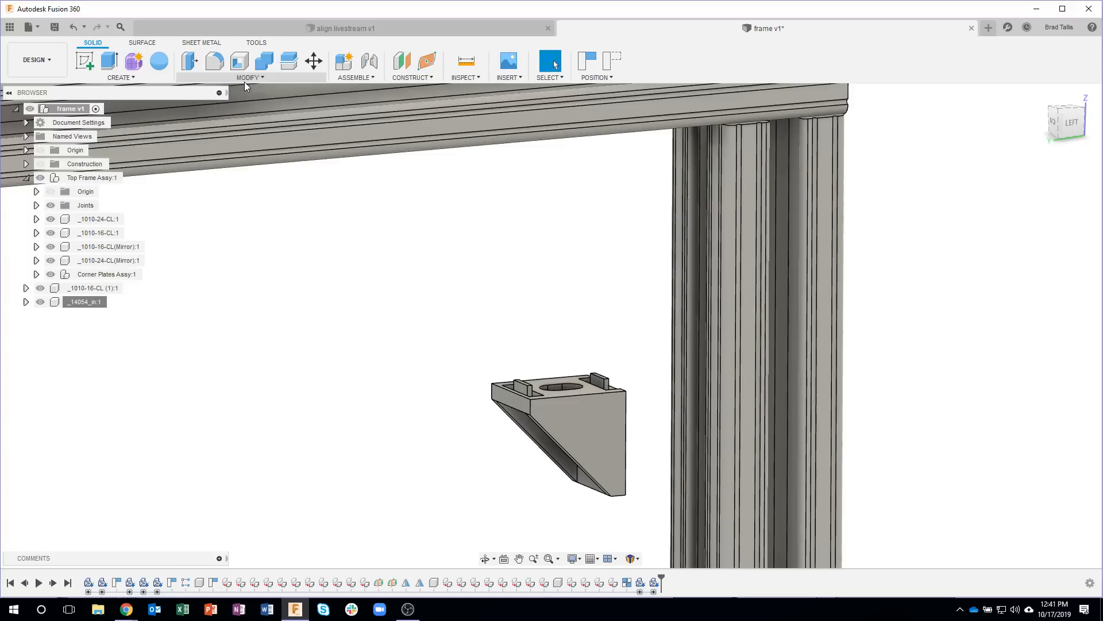
# Step: Try to align the bracket's triangular side face with the narrow outer face of the vertical leg
pyautogui.click(245, 79)
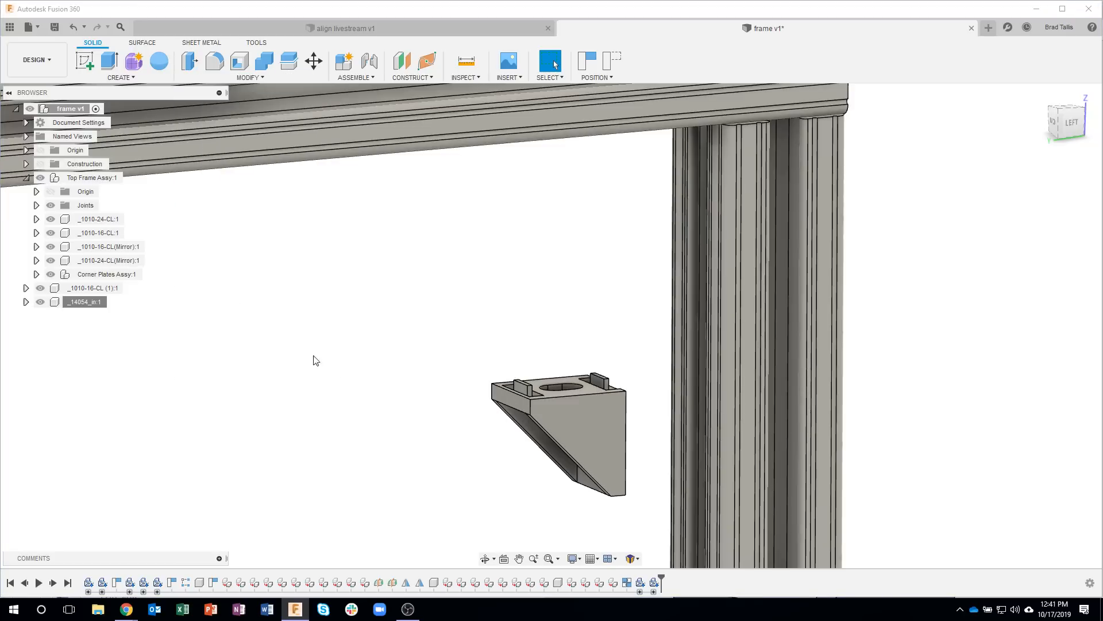
pyautogui.click(212, 269)
pyautogui.click(580, 418)
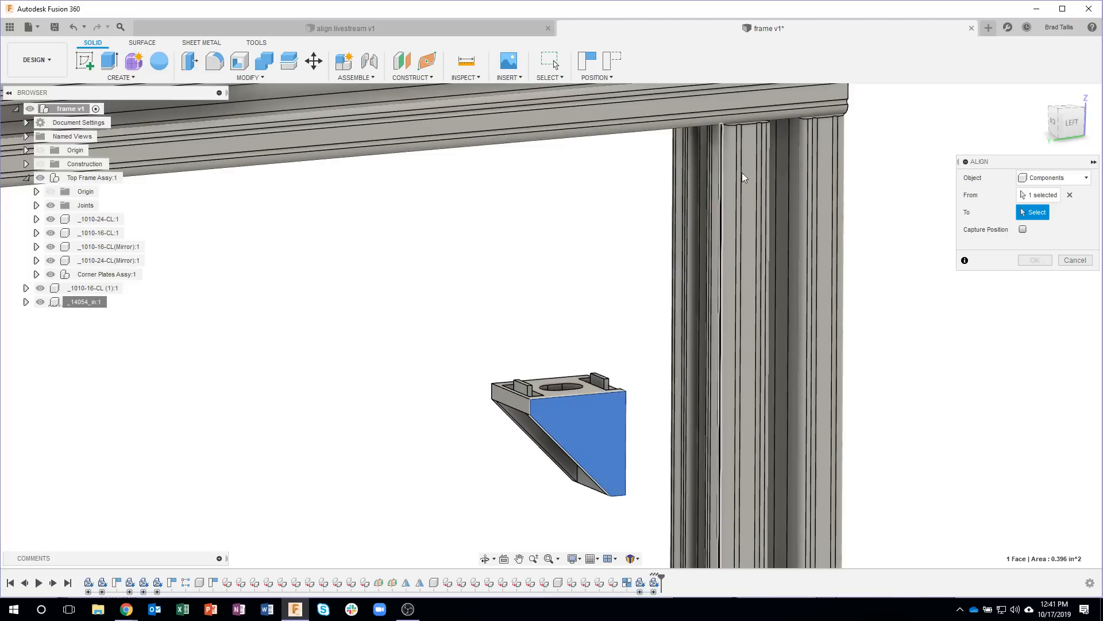
pyautogui.click(754, 159)
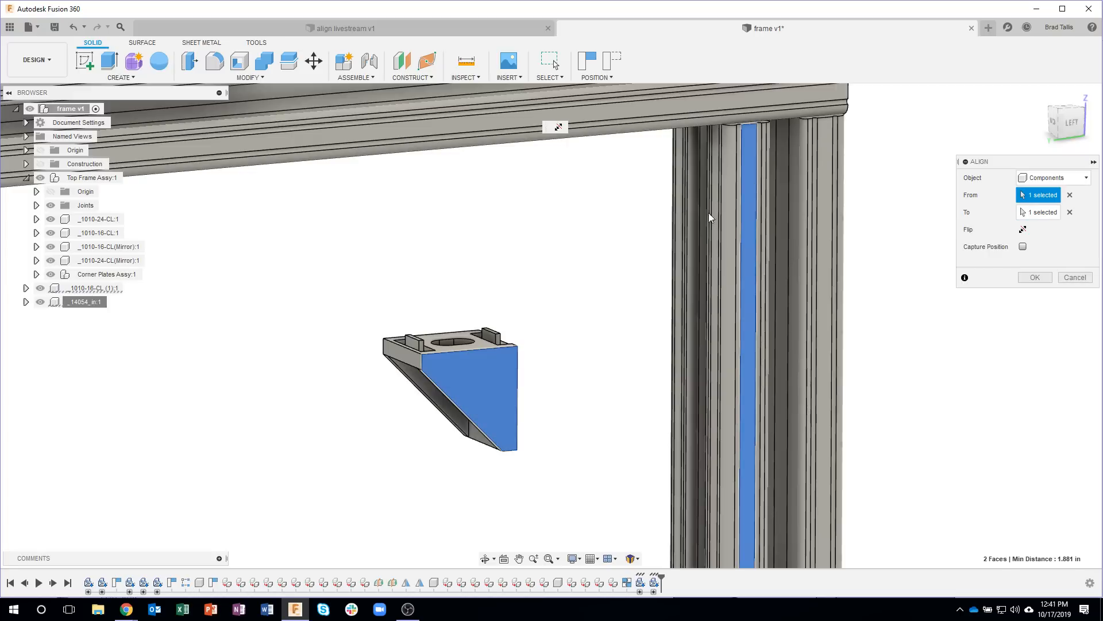
# Step: Try to align the bracket's upper flange face with the underside of the 24-inch rail
pyautogui.keyDown('shift'); pyautogui.moveTo(510, 294); pyautogui.dragTo(487, 349, button='middle'); pyautogui.keyUp('shift')
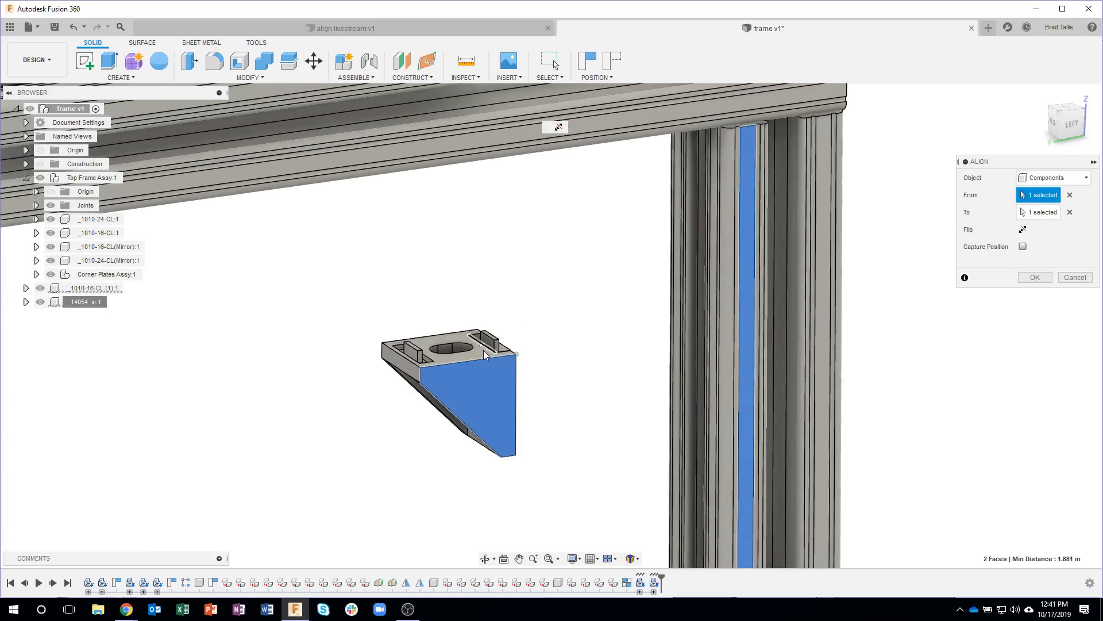
pyautogui.click(481, 353)
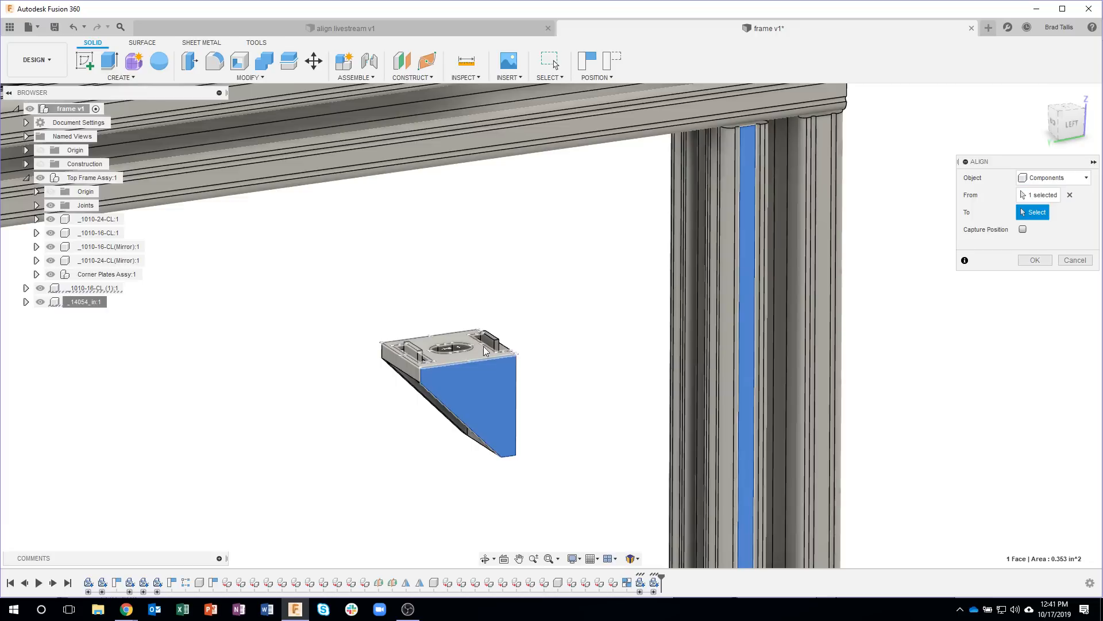
pyautogui.keyDown('shift'); pyautogui.moveTo(506, 241); pyautogui.dragTo(437, 154, button='middle'); pyautogui.keyUp('shift')
pyautogui.scroll(5, 437, 155)
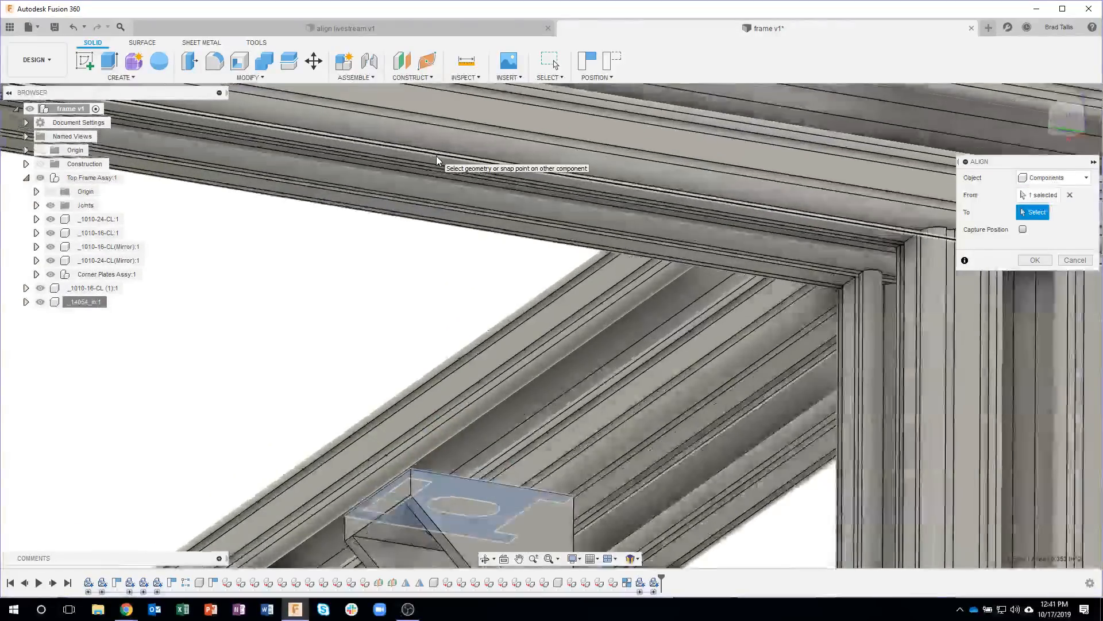
pyautogui.click(433, 159)
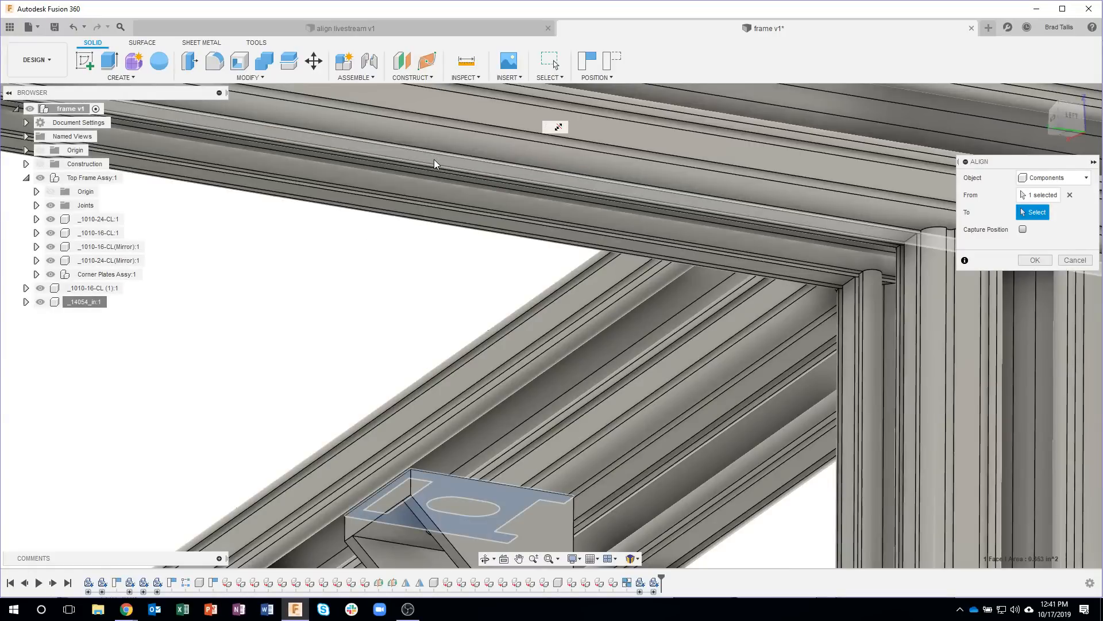
# Step: Try to align the bracket's vertical flange face with the inner face of the leg
pyautogui.moveTo(566, 294)
pyautogui.keyDown('shift'); pyautogui.mouseDown(button='middle')
pyautogui.moveTo(619, 335)
pyautogui.moveTo(581, 325)
pyautogui.moveTo(557, 296)
pyautogui.mouseUp(button='middle'); pyautogui.keyUp('shift')
pyautogui.click(553, 227)
pyautogui.keyDown('shift'); pyautogui.moveTo(672, 325); pyautogui.dragTo(849, 285, button='middle'); pyautogui.keyUp('shift')
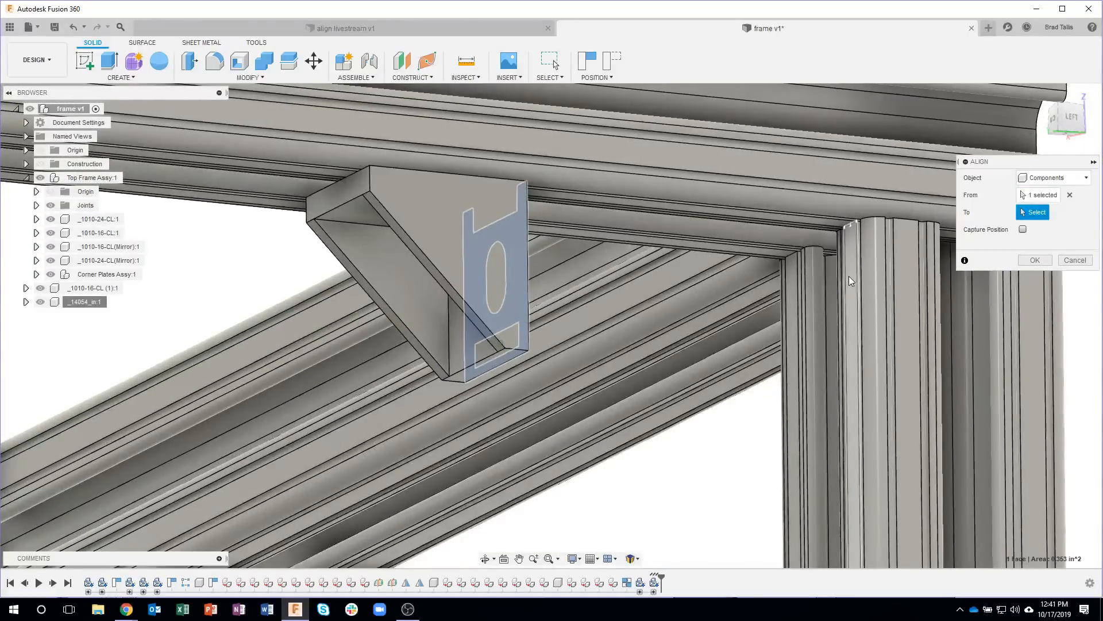
pyautogui.click(850, 275)
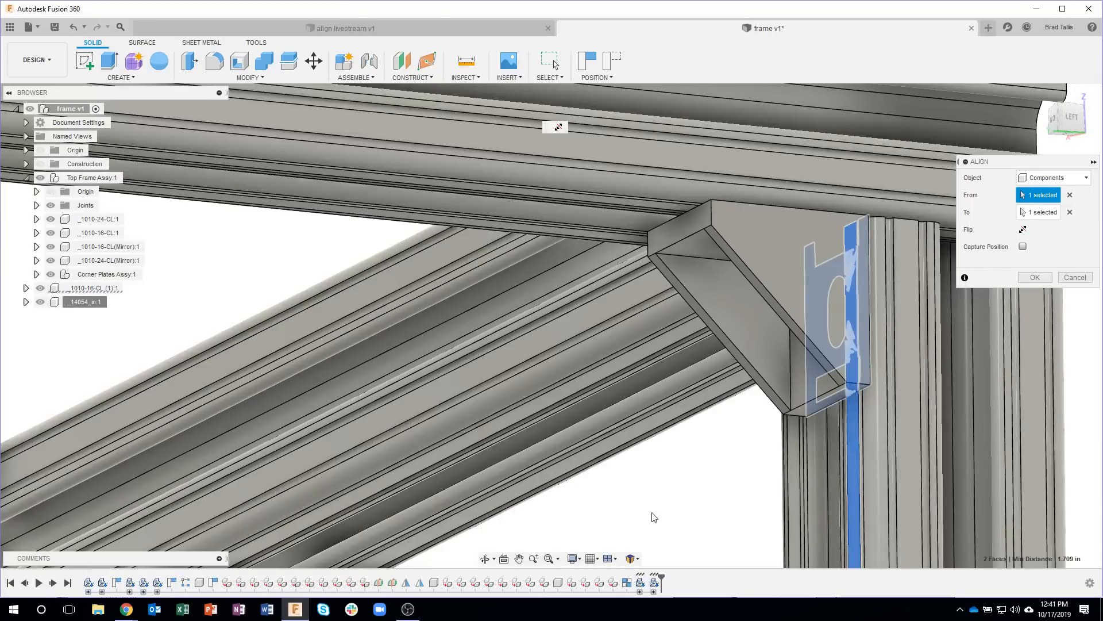
# Step: Check how the bracket is centred on the leg, discard the current alignment, and undo the Align on the bracket
pyautogui.keyDown('shift'); pyautogui.moveTo(653, 517); pyautogui.dragTo(747, 481, button='middle'); pyautogui.keyUp('shift')
pyautogui.keyDown('shift'); pyautogui.moveTo(1043, 327); pyautogui.dragTo(658, 374, button='middle'); pyautogui.keyUp('shift')
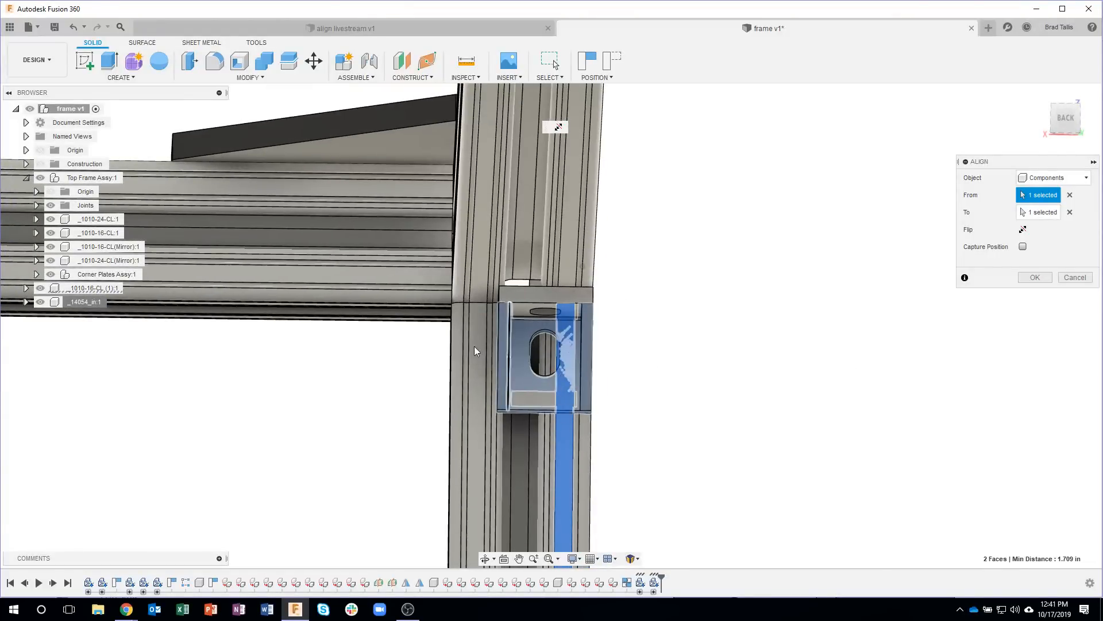
pyautogui.keyDown('shift'); pyautogui.moveTo(771, 380); pyautogui.dragTo(599, 316, button='middle'); pyautogui.keyUp('shift')
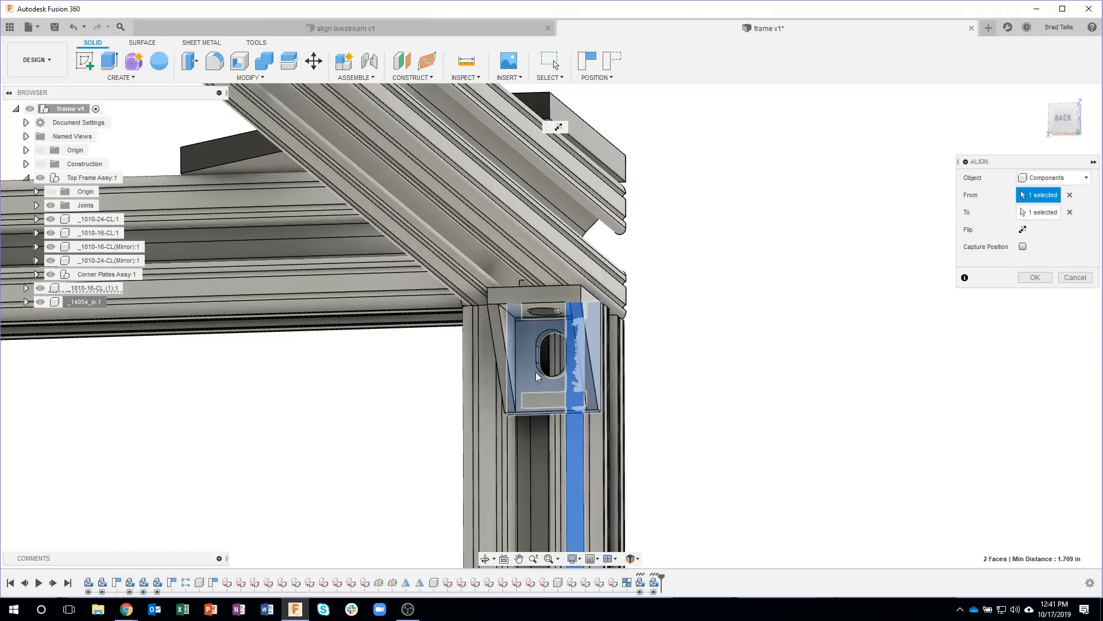
pyautogui.keyDown('shift'); pyautogui.moveTo(498, 353); pyautogui.dragTo(529, 351, button='middle'); pyautogui.keyUp('shift')
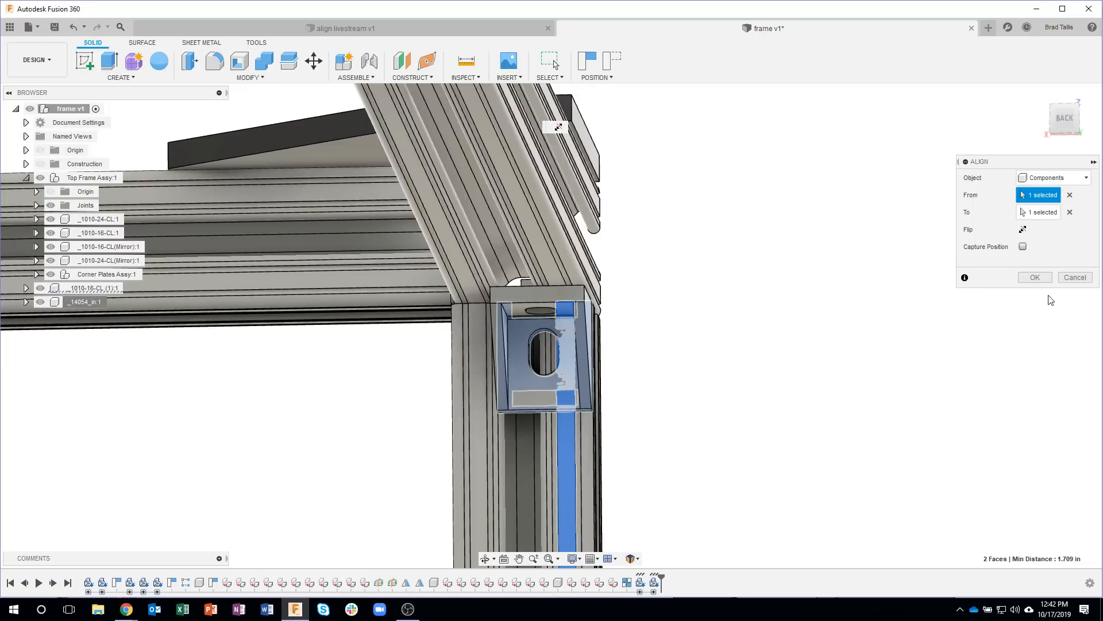
pyautogui.click(1074, 278)
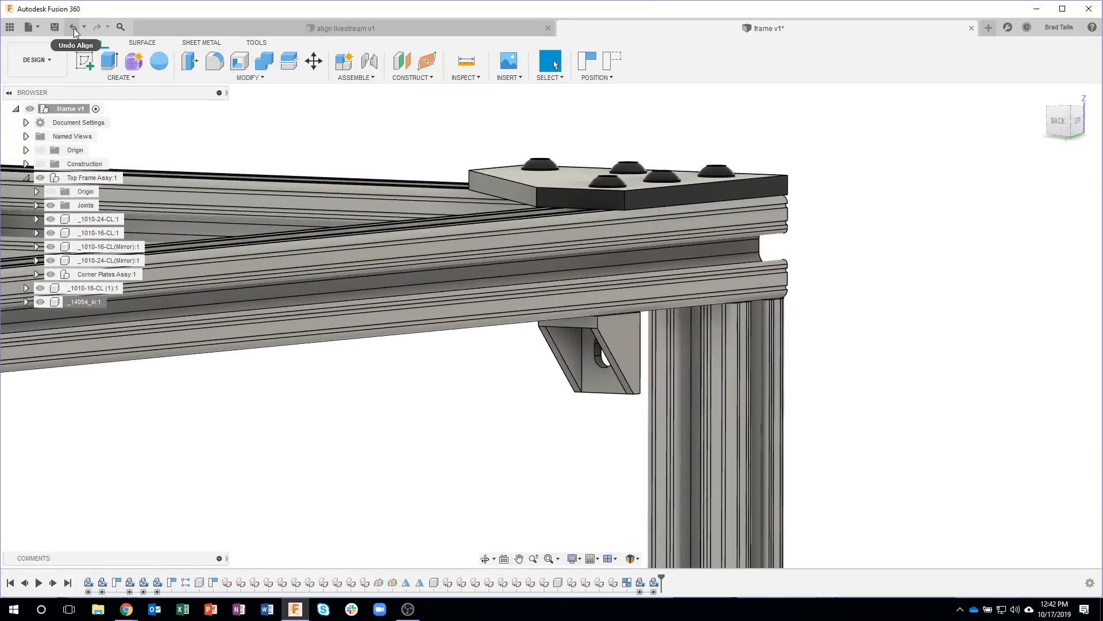
pyautogui.click(73, 29)
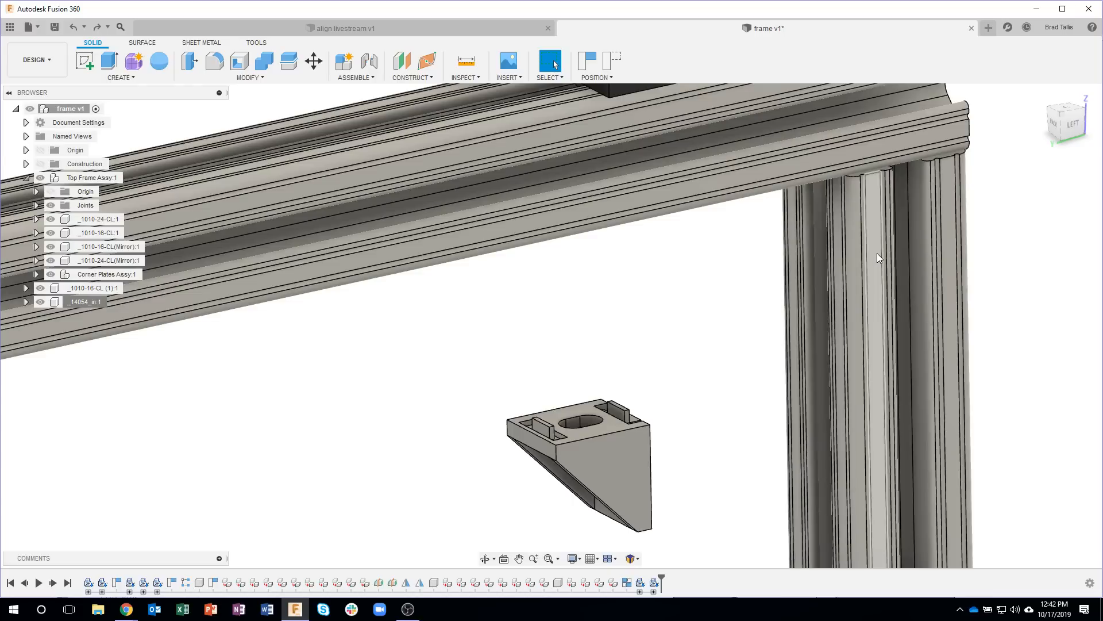
# Step: Start a joint origin for the corner bracket, capturing the moved components' current position
pyautogui.keyDown('shift'); pyautogui.moveTo(840, 288); pyautogui.dragTo(843, 293, button='middle'); pyautogui.keyUp('shift')
pyautogui.keyDown('shift'); pyautogui.moveTo(682, 454); pyautogui.dragTo(625, 432, button='middle'); pyautogui.keyUp('shift')
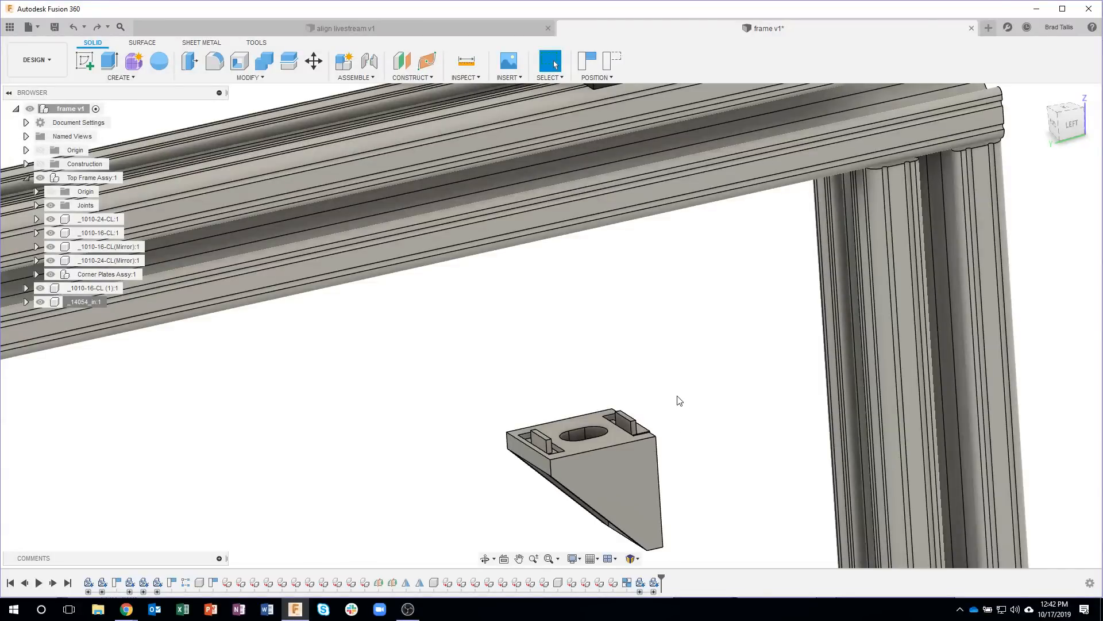
pyautogui.keyDown('shift'); pyautogui.moveTo(628, 375); pyautogui.dragTo(569, 322, button='middle'); pyautogui.keyUp('shift')
pyautogui.click(367, 77)
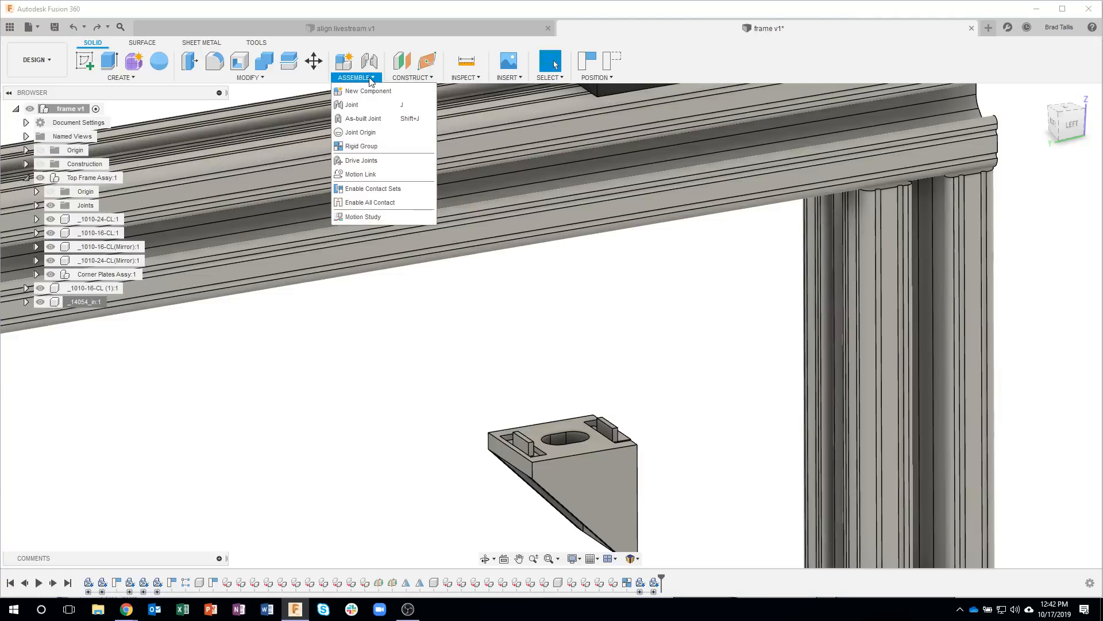
pyautogui.click(378, 132)
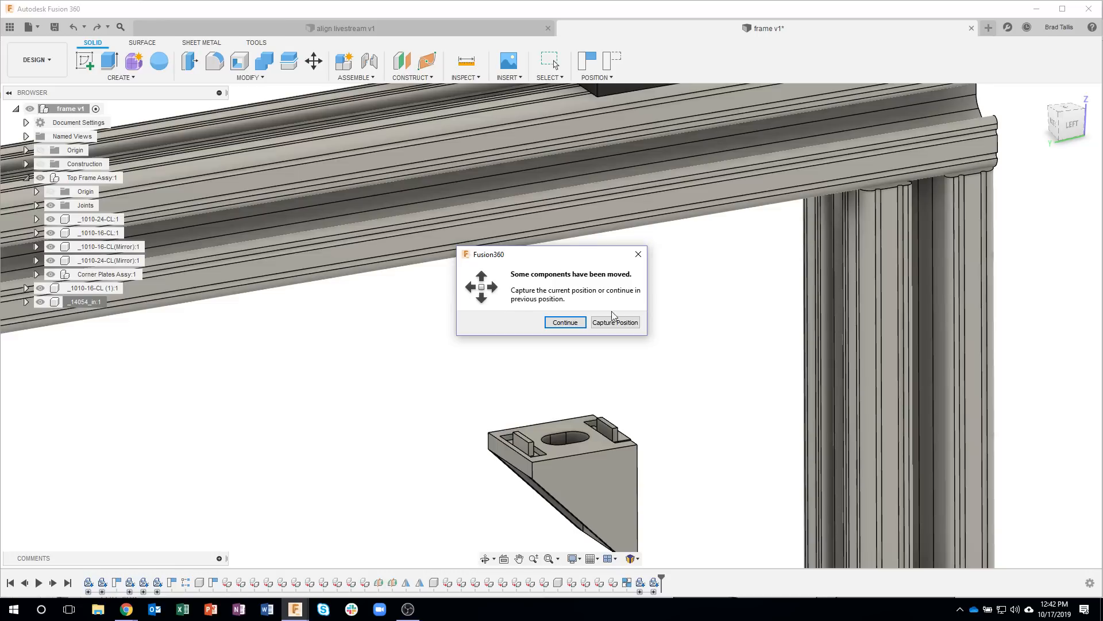
pyautogui.click(613, 322)
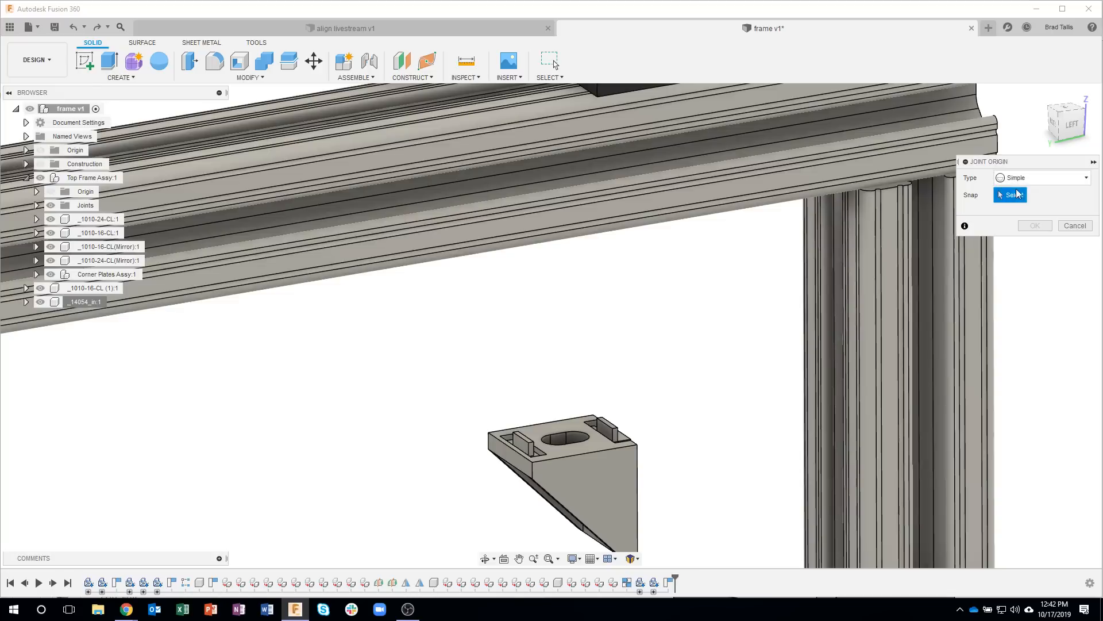
# Step: Set the joint origin type to Between two faces and choose the bracket's two outer side faces as the planes
pyautogui.click(1087, 179)
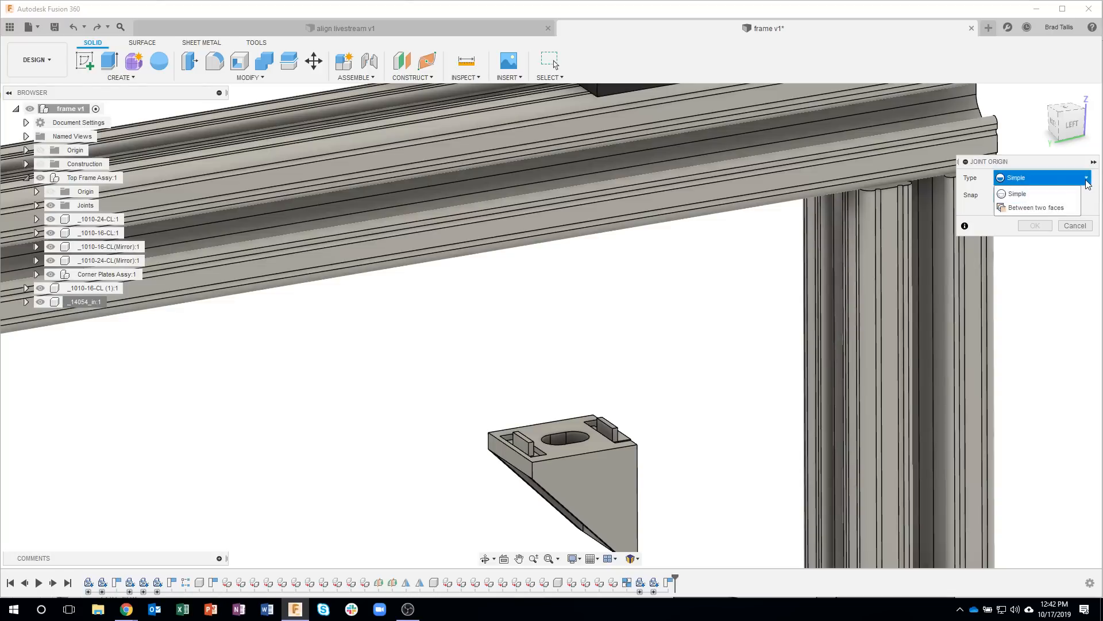
pyautogui.click(1022, 210)
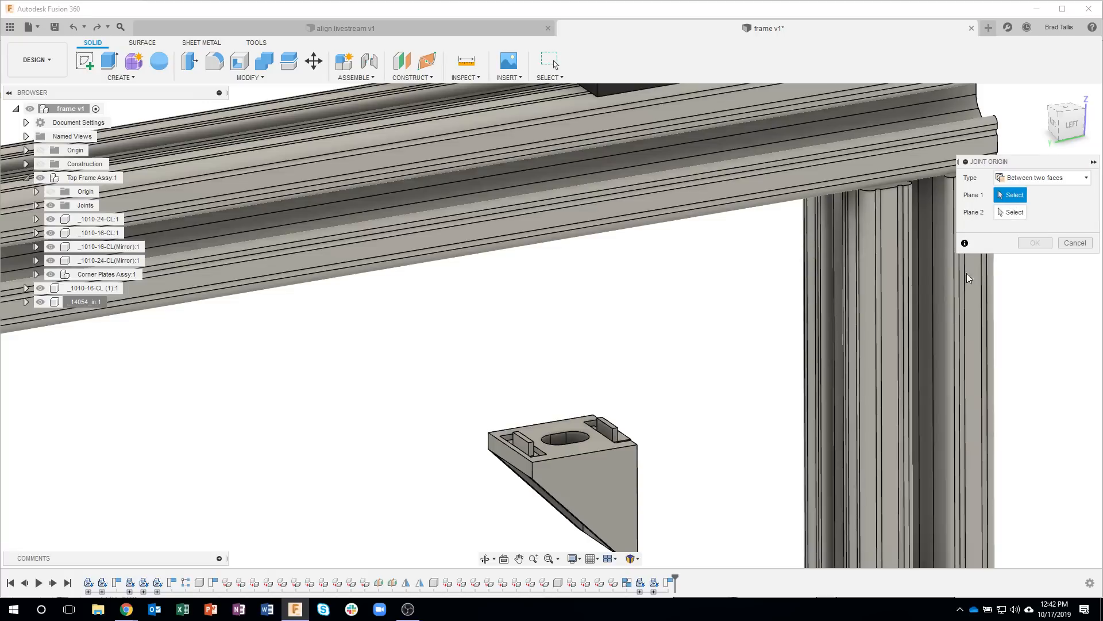
pyautogui.scroll(2, 655, 352)
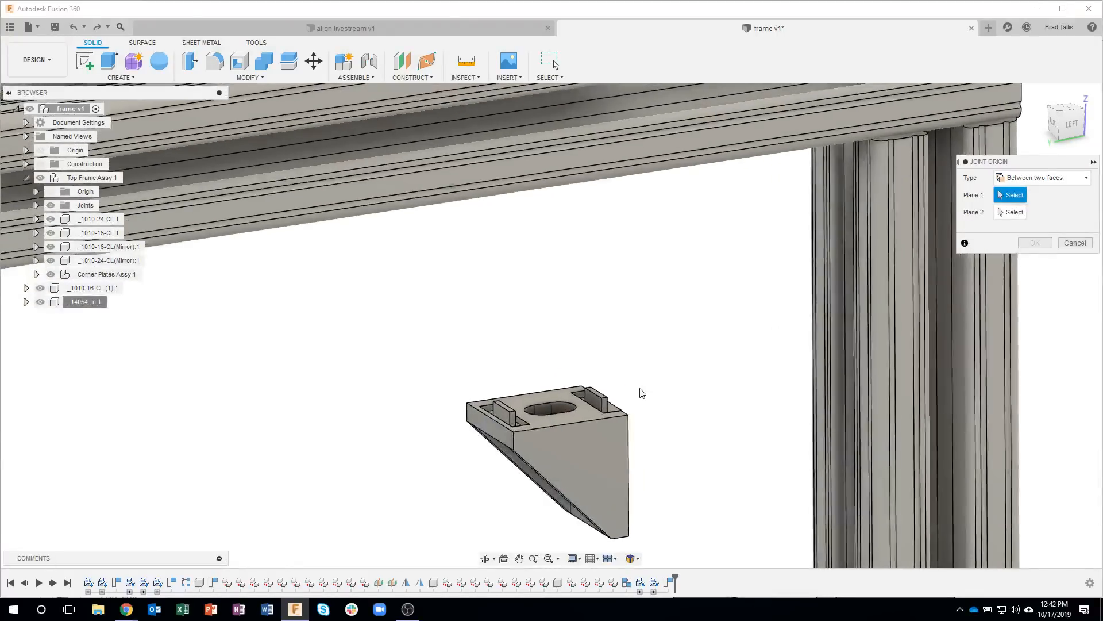
pyautogui.click(602, 454)
pyautogui.keyDown('shift'); pyautogui.moveTo(602, 455); pyautogui.dragTo(455, 430, button='middle'); pyautogui.keyUp('shift')
pyautogui.click(455, 430)
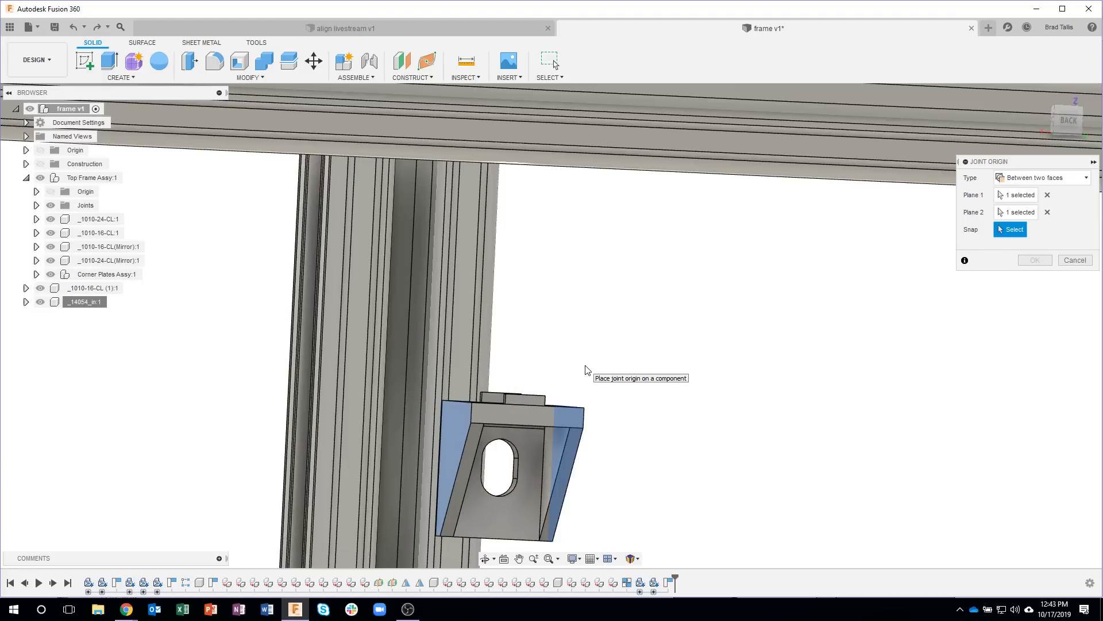
# Step: Snap the joint origin to the bracket's outer corner edge, where the two flanges meet, centred between the selected side faces
pyautogui.keyDown('shift'); pyautogui.moveTo(586, 370); pyautogui.dragTo(274, 394, button='middle'); pyautogui.keyUp('shift')
pyautogui.scroll(3, 274, 394)
pyautogui.scroll(5, 274, 393)
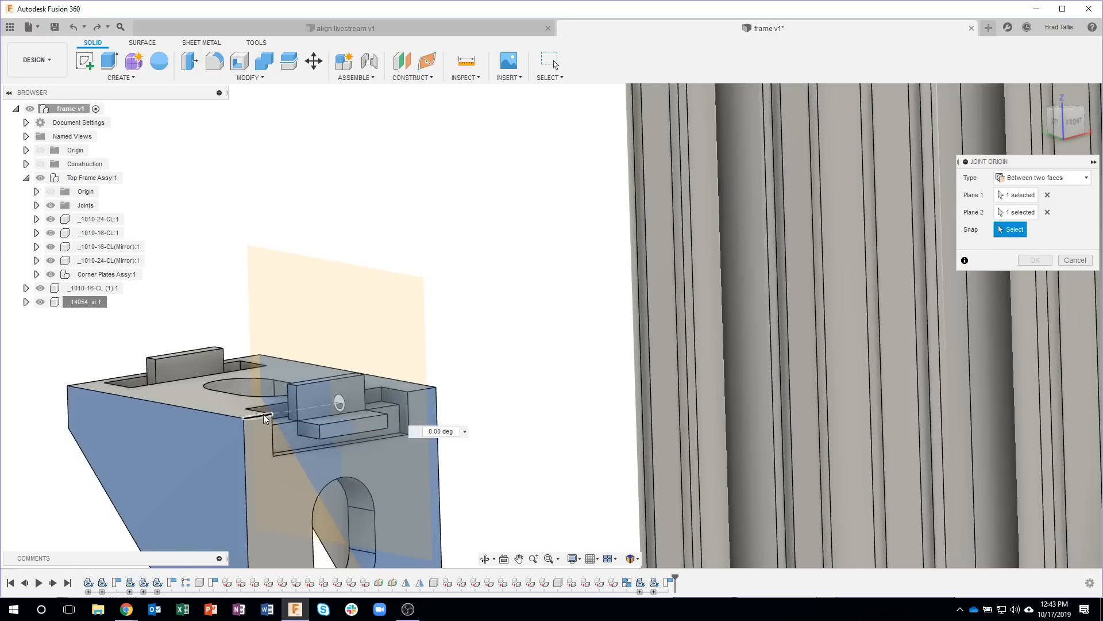
pyautogui.click(263, 414)
# Step: Create the bracket's joint origin and check that it sits centred on the outer corner edge
pyautogui.keyDown('shift'); pyautogui.moveTo(453, 314); pyautogui.dragTo(329, 285, button='middle'); pyautogui.keyUp('shift')
pyautogui.keyDown('shift'); pyautogui.moveTo(257, 236); pyautogui.dragTo(308, 295, button='middle'); pyautogui.keyUp('shift')
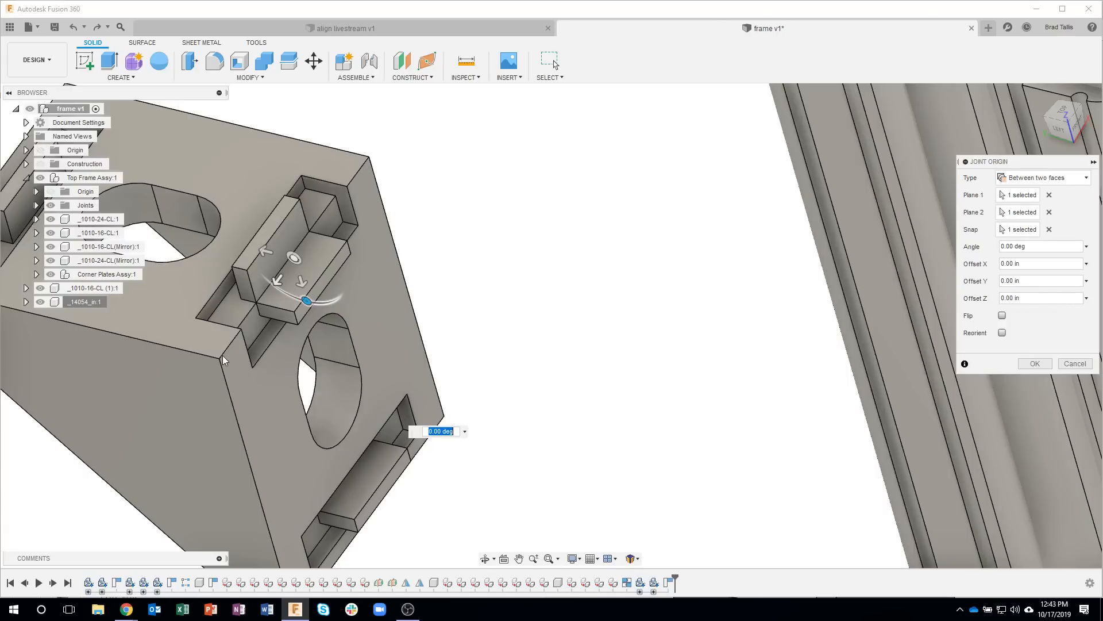
pyautogui.keyDown('shift'); pyautogui.moveTo(291, 260); pyautogui.dragTo(319, 160, button='middle'); pyautogui.keyUp('shift')
pyautogui.scroll(2, 329, 167)
pyautogui.scroll(2, 340, 180)
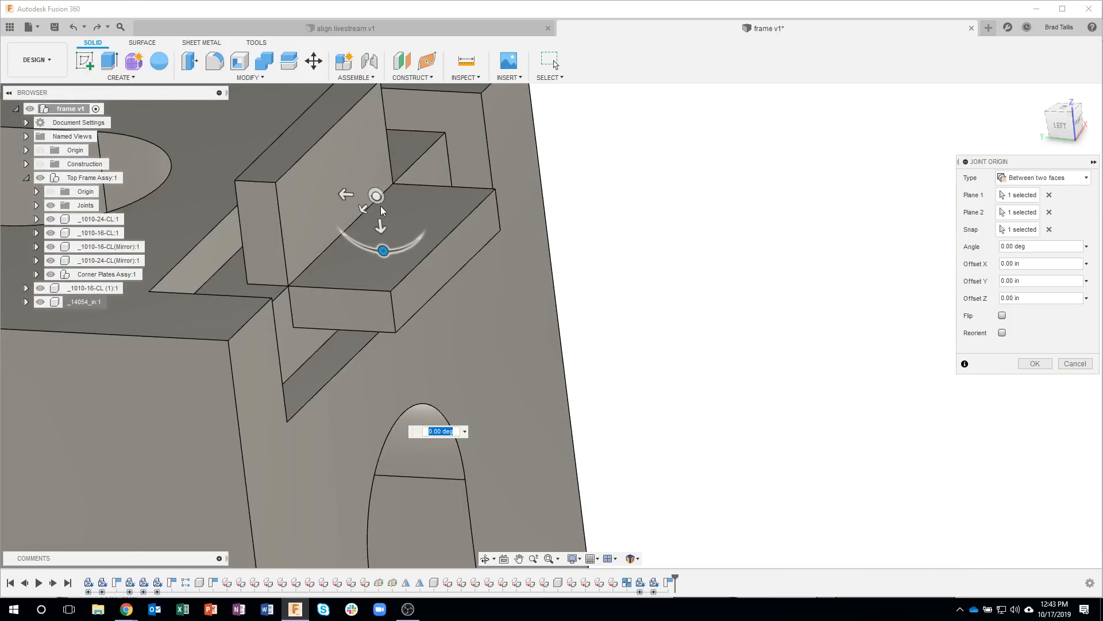
pyautogui.scroll(-1, 392, 211)
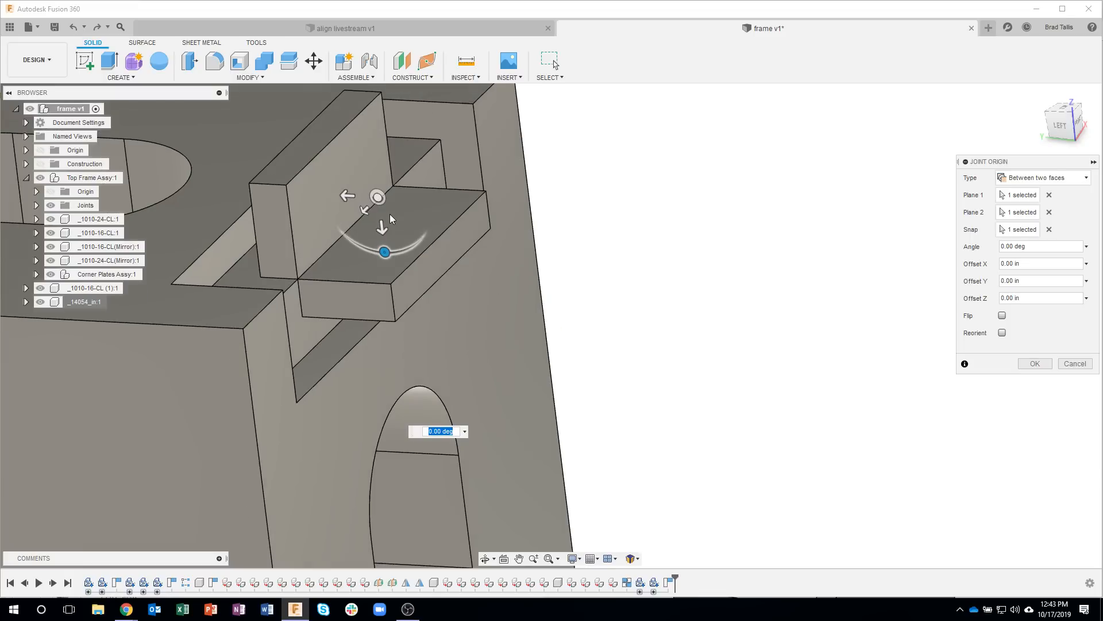
pyautogui.scroll(-2, 380, 202)
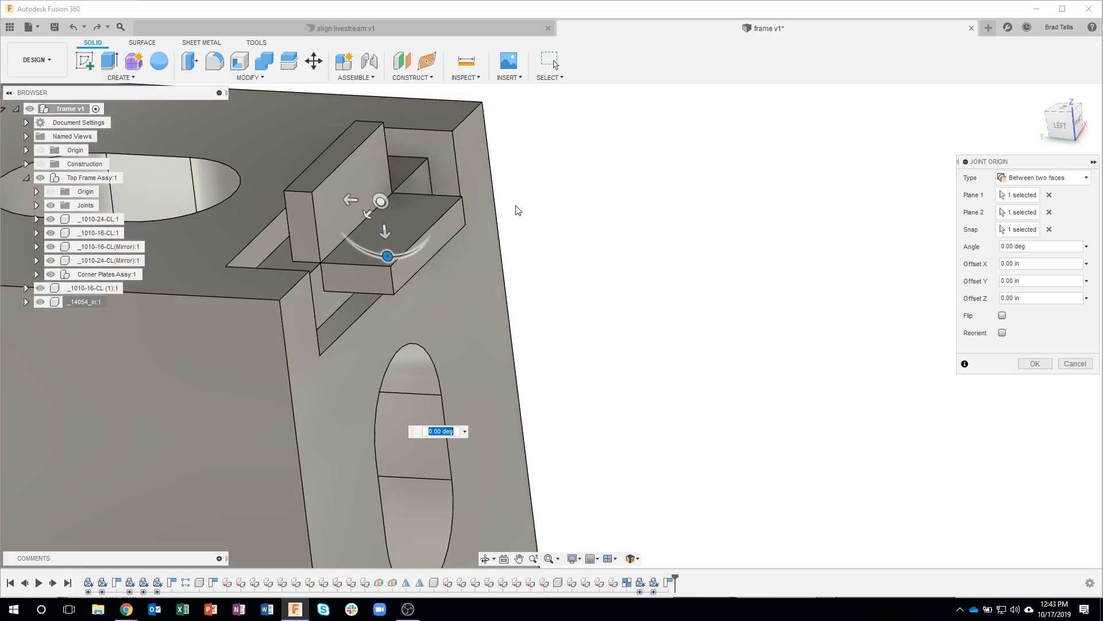
pyautogui.click(1035, 364)
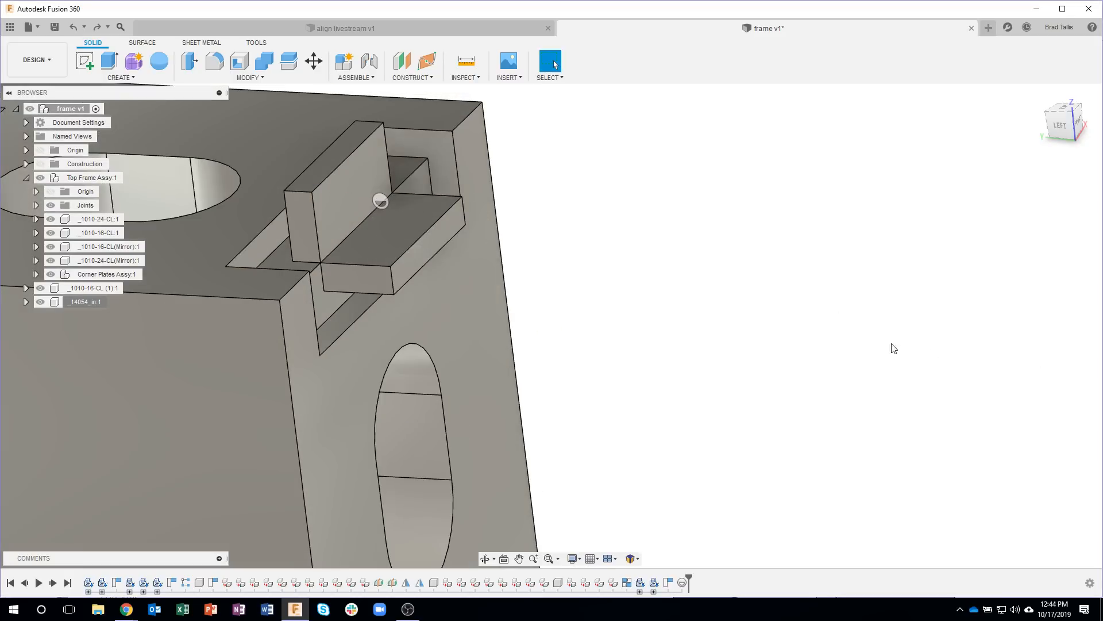
pyautogui.click(381, 201)
pyautogui.keyDown('shift'); pyautogui.moveTo(560, 316); pyautogui.dragTo(374, 209, button='middle'); pyautogui.keyUp('shift')
pyautogui.keyDown('shift'); pyautogui.moveTo(322, 236); pyautogui.dragTo(521, 225, button='middle'); pyautogui.keyUp('shift')
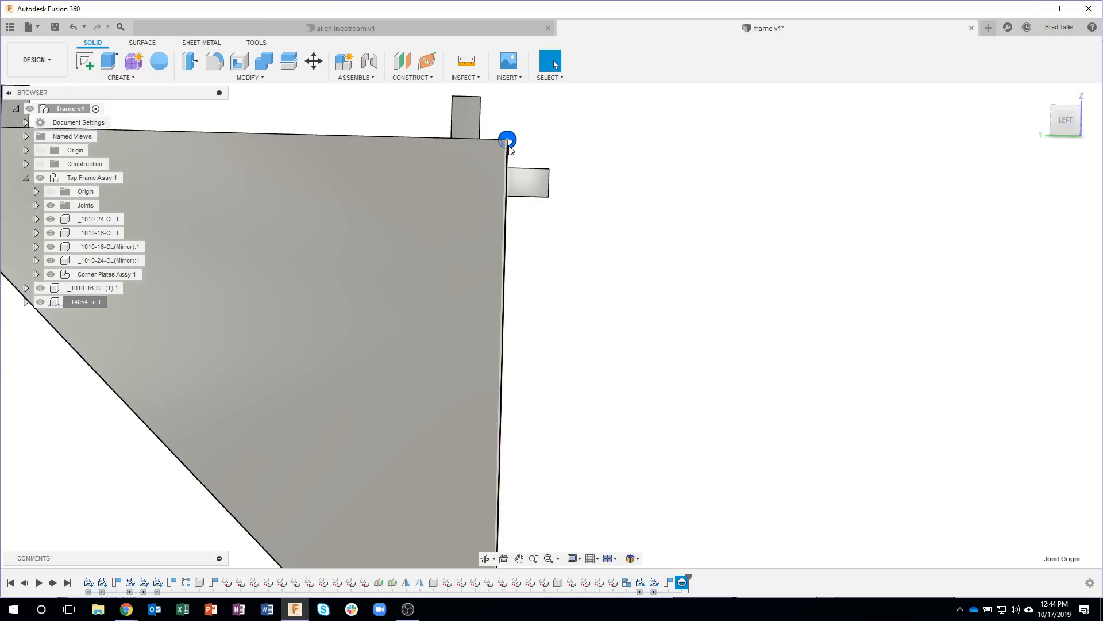
# Step: Start a second joint origin of type Between two faces, choosing opposite side faces of the 16-inch leg as the planes
pyautogui.scroll(-4, 595, 351)
pyautogui.keyDown('shift'); pyautogui.moveTo(595, 350); pyautogui.dragTo(804, 202, button='middle'); pyautogui.keyUp('shift')
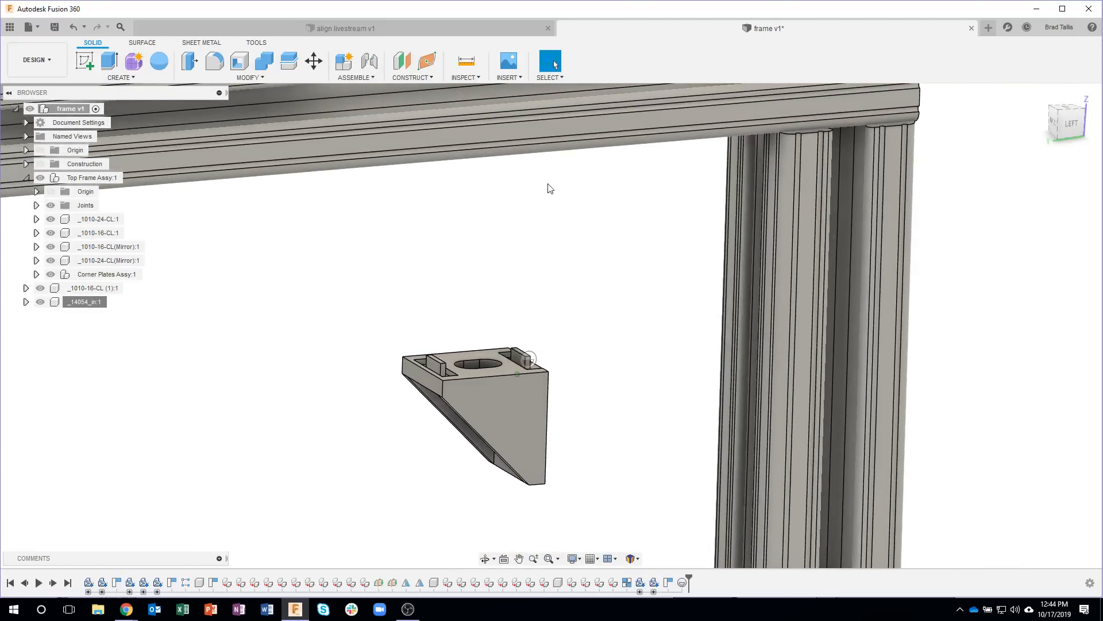
pyautogui.click(366, 79)
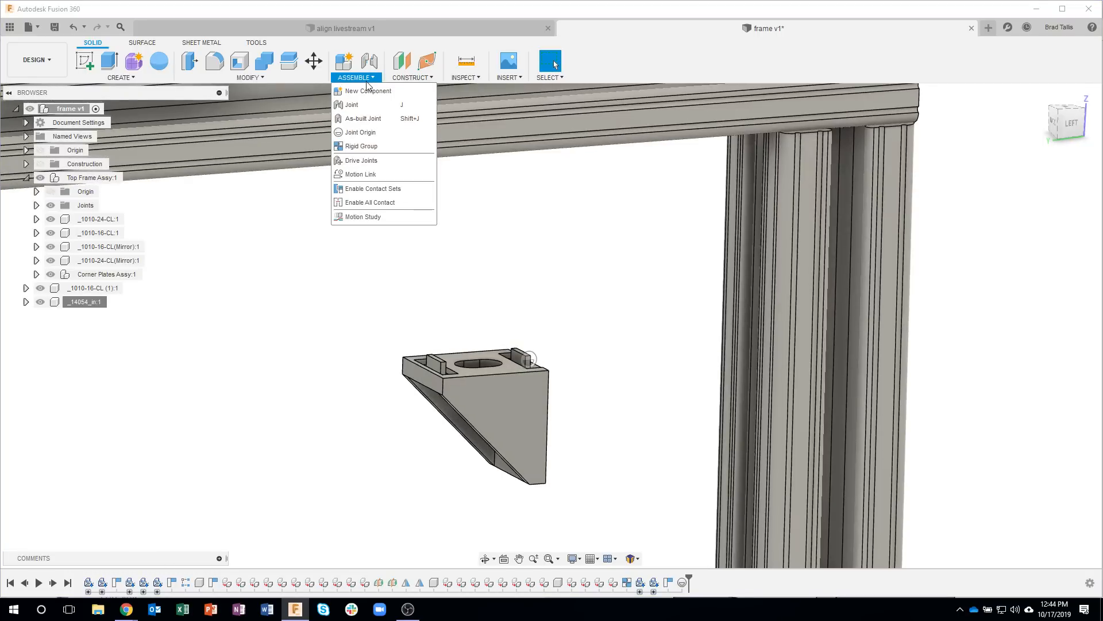
pyautogui.click(356, 138)
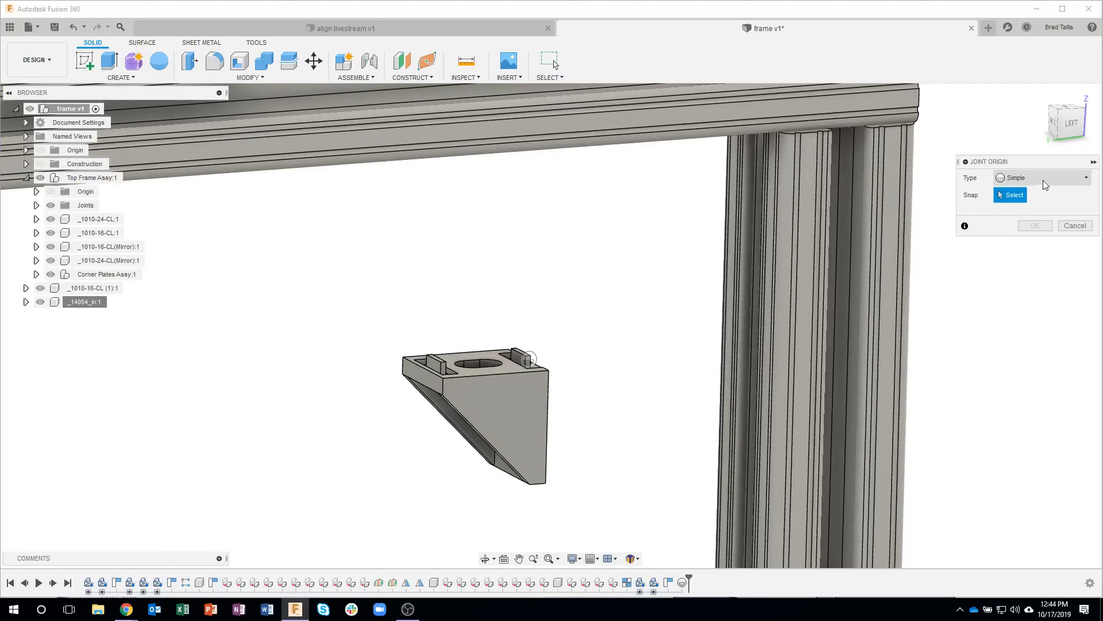
pyautogui.click(1036, 177)
pyautogui.click(1026, 209)
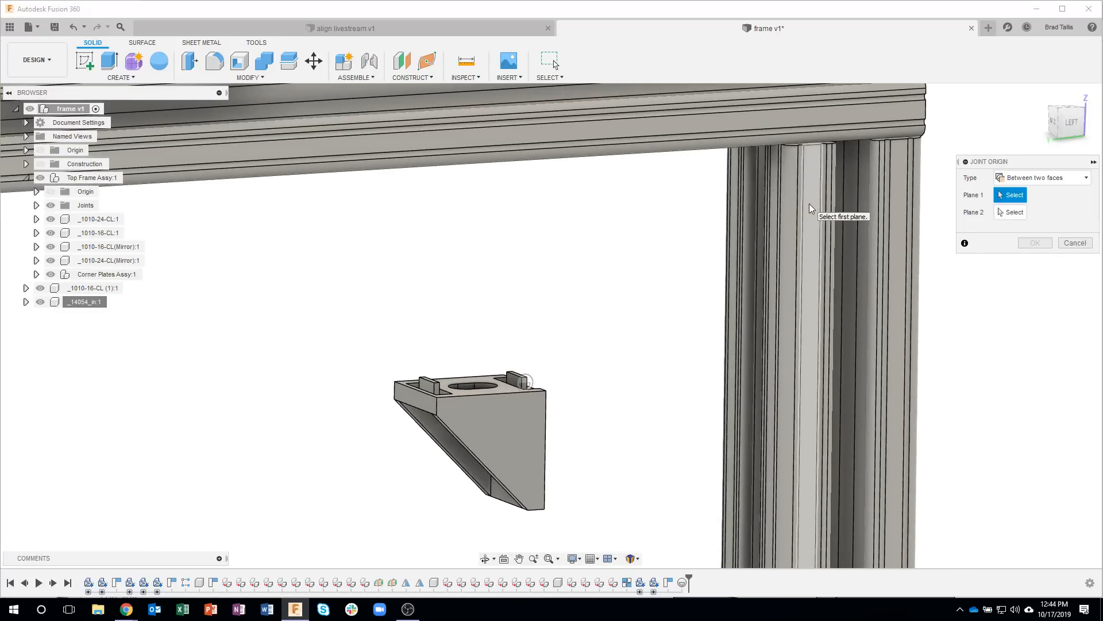
pyautogui.click(809, 203)
pyautogui.keyDown('shift'); pyautogui.moveTo(640, 264); pyautogui.dragTo(364, 197, button='middle'); pyautogui.keyUp('shift')
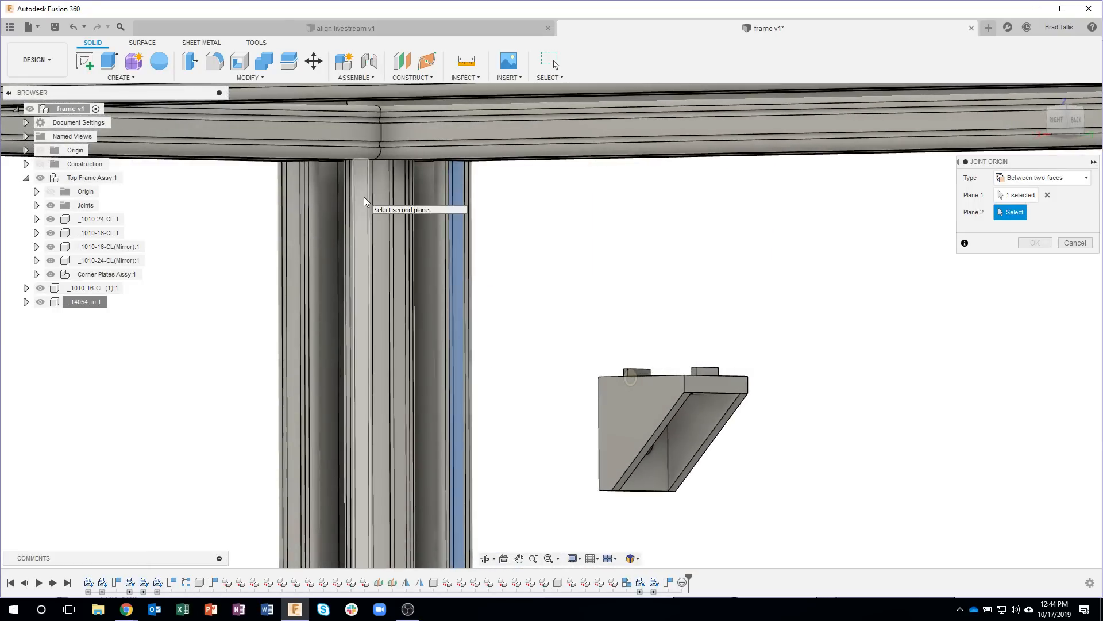
pyautogui.click(364, 196)
# Step: Snap the leg's joint origin to the short top edge of its slotted face, directly under the frame rail
pyautogui.keyDown('shift'); pyautogui.moveTo(522, 219); pyautogui.dragTo(625, 255, button='middle'); pyautogui.keyUp('shift')
pyautogui.scroll(6, 694, 232)
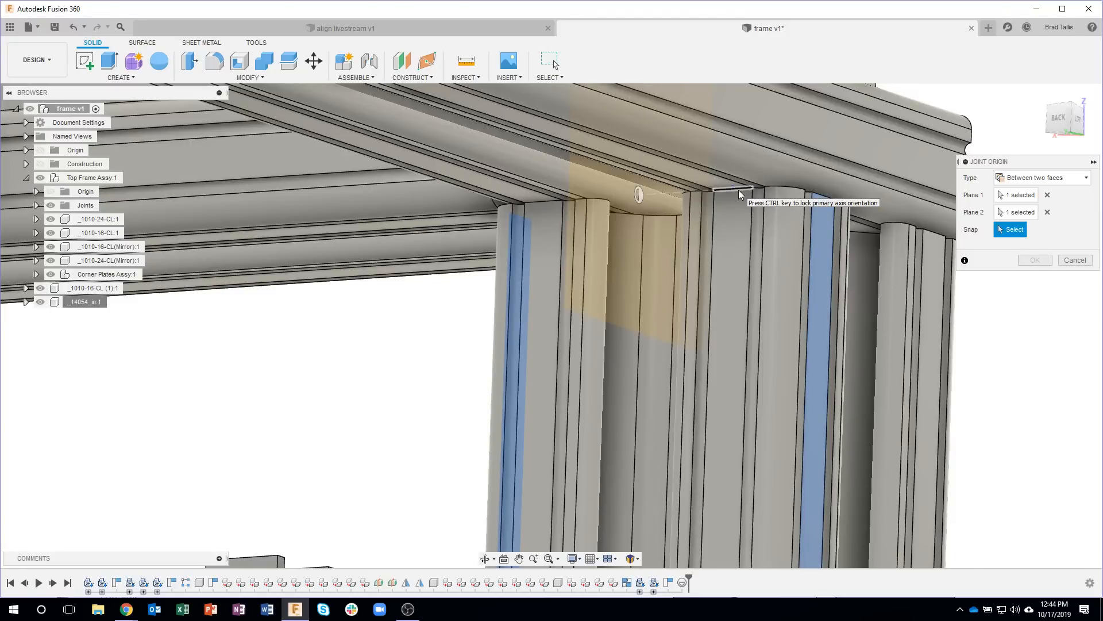
pyautogui.click(739, 194)
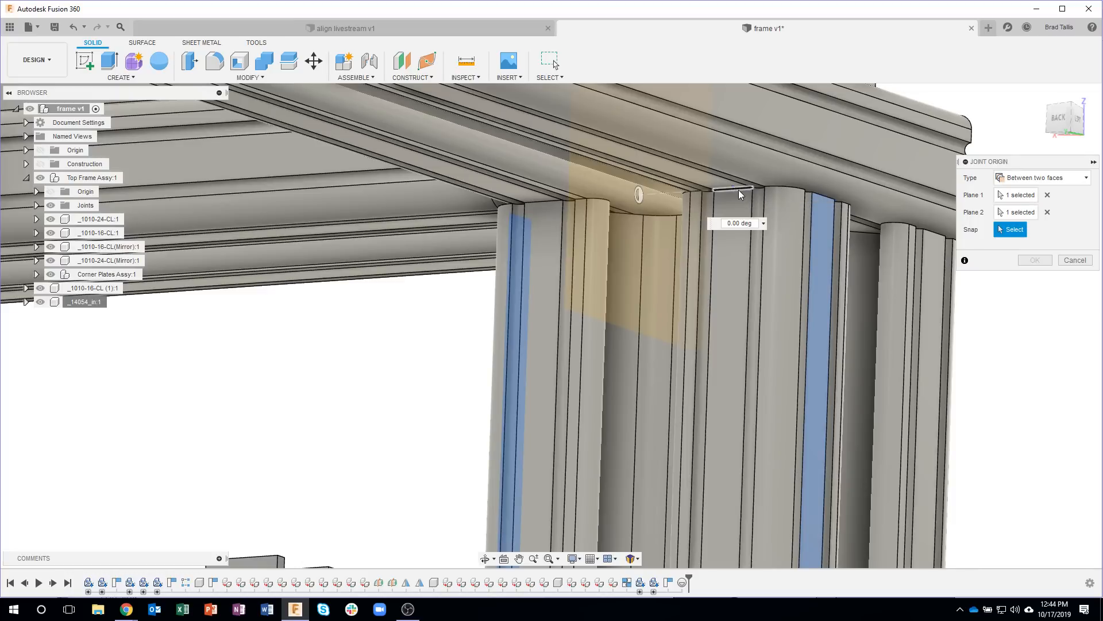
# Step: Rotate the leg's joint origin to an angle of 90 degrees to match the bracket's orientation and create it
pyautogui.keyDown('shift'); pyautogui.moveTo(727, 344); pyautogui.dragTo(607, 275, button='middle'); pyautogui.keyUp('shift')
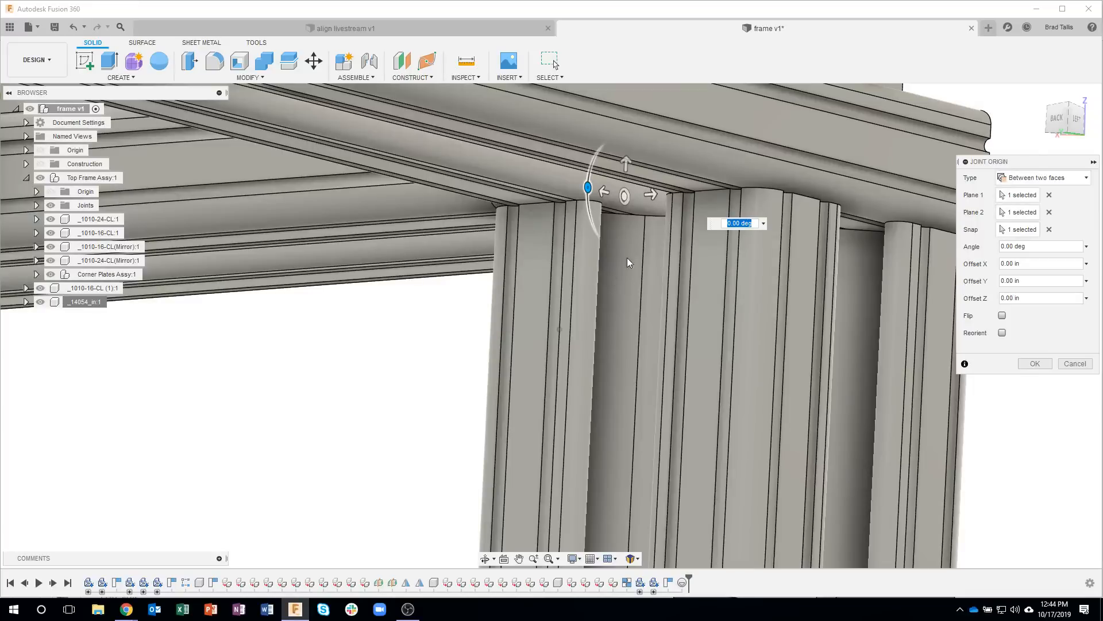
pyautogui.scroll(4, 612, 216)
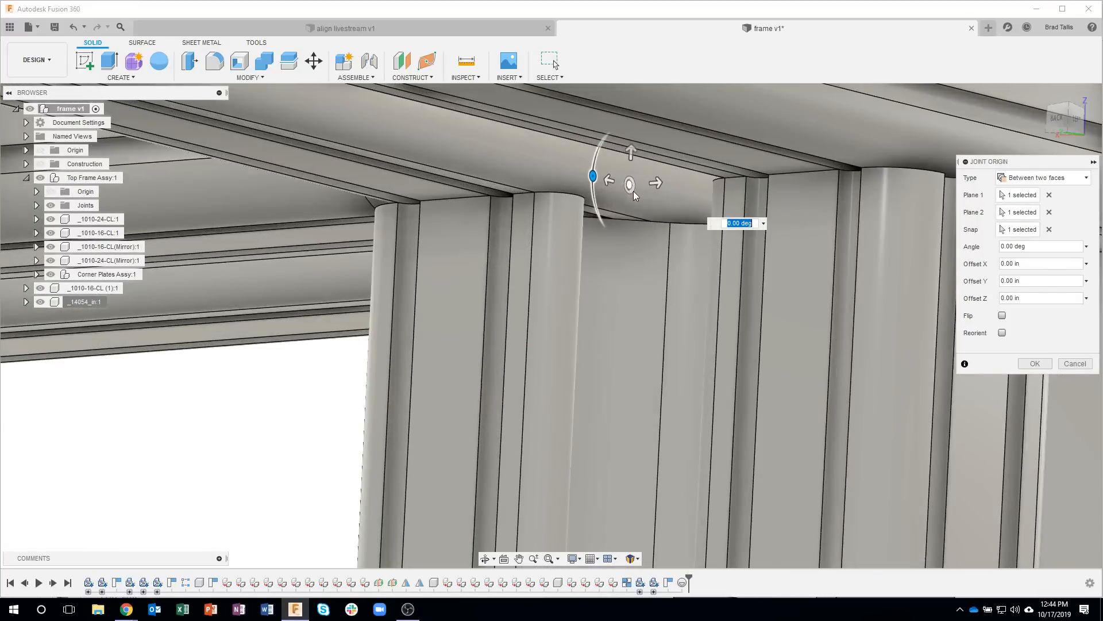
pyautogui.scroll(3, 631, 196)
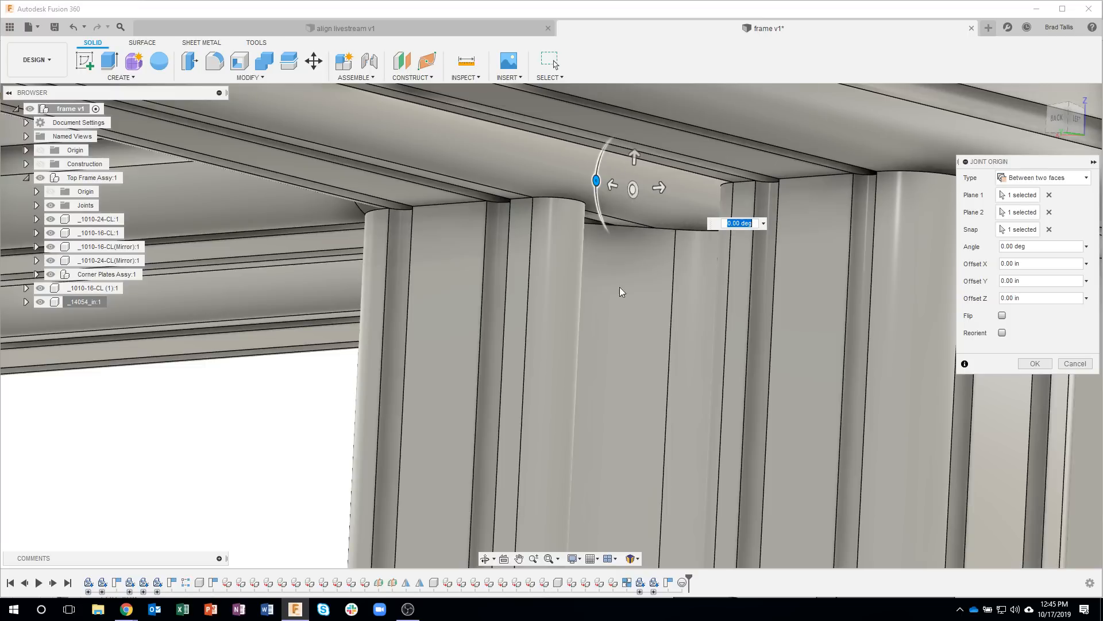
pyautogui.scroll(-3, 601, 340)
pyautogui.scroll(-1, 523, 407)
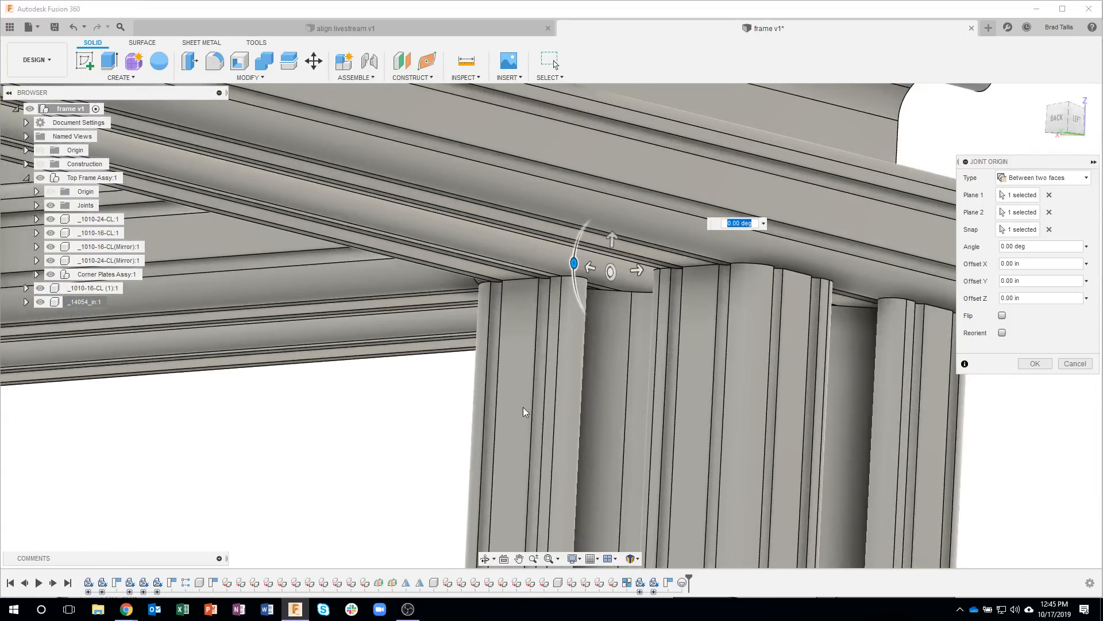
pyautogui.scroll(-4, 495, 427)
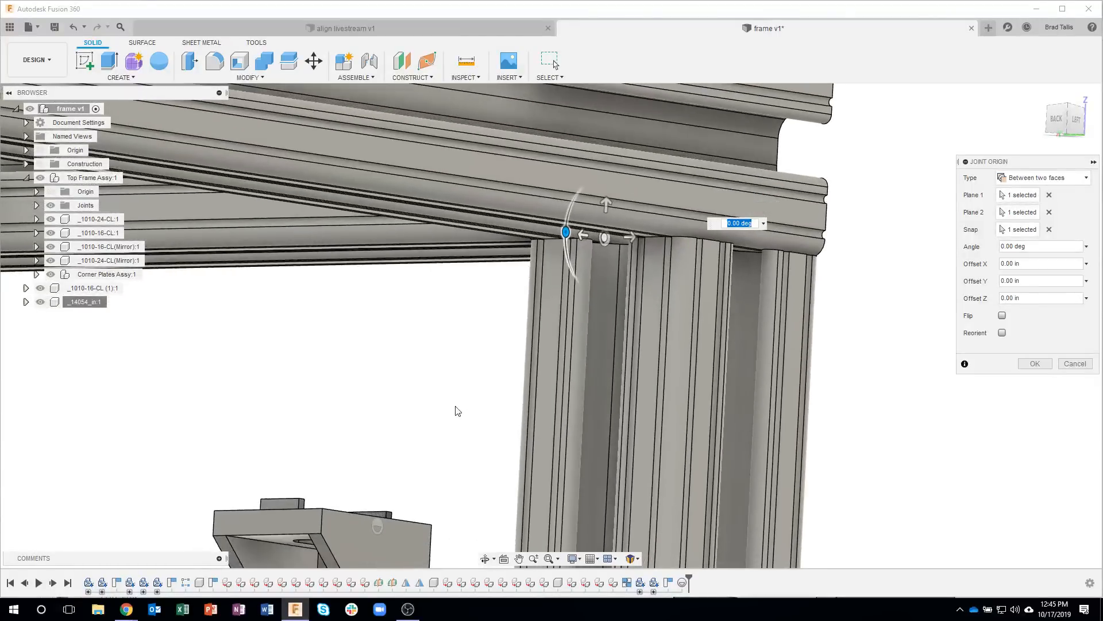
pyautogui.keyDown('shift'); pyautogui.moveTo(458, 410); pyautogui.dragTo(381, 512, button='middle'); pyautogui.keyUp('shift')
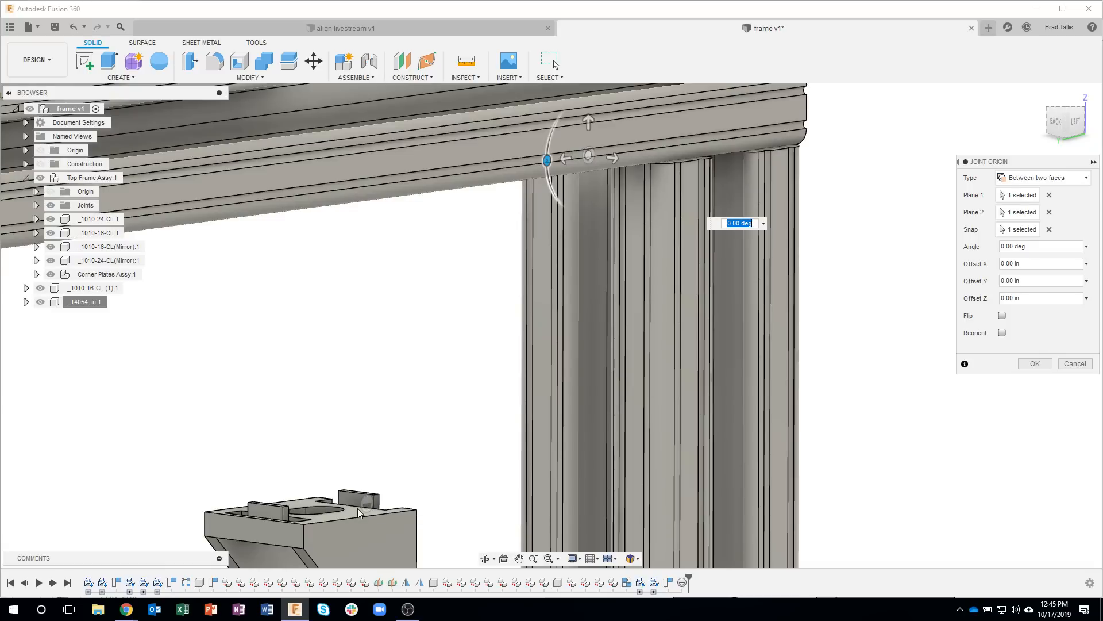
pyautogui.keyDown('shift'); pyautogui.moveTo(580, 199); pyautogui.dragTo(539, 167, button='middle'); pyautogui.keyUp('shift')
pyautogui.moveTo(530, 157); pyautogui.dragTo(576, 214)
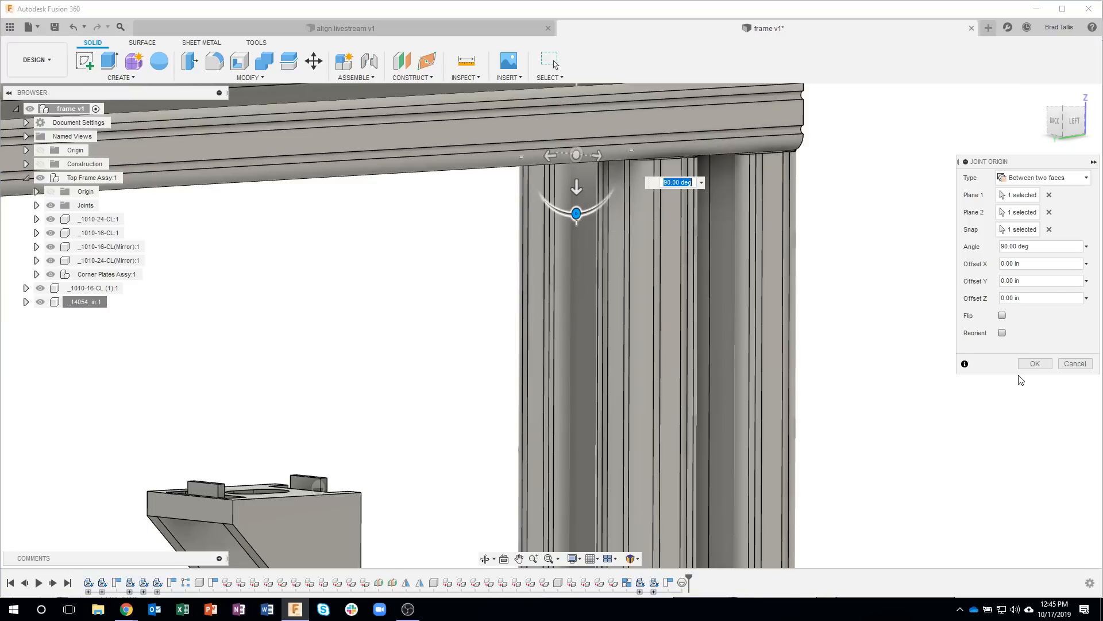
pyautogui.click(1035, 364)
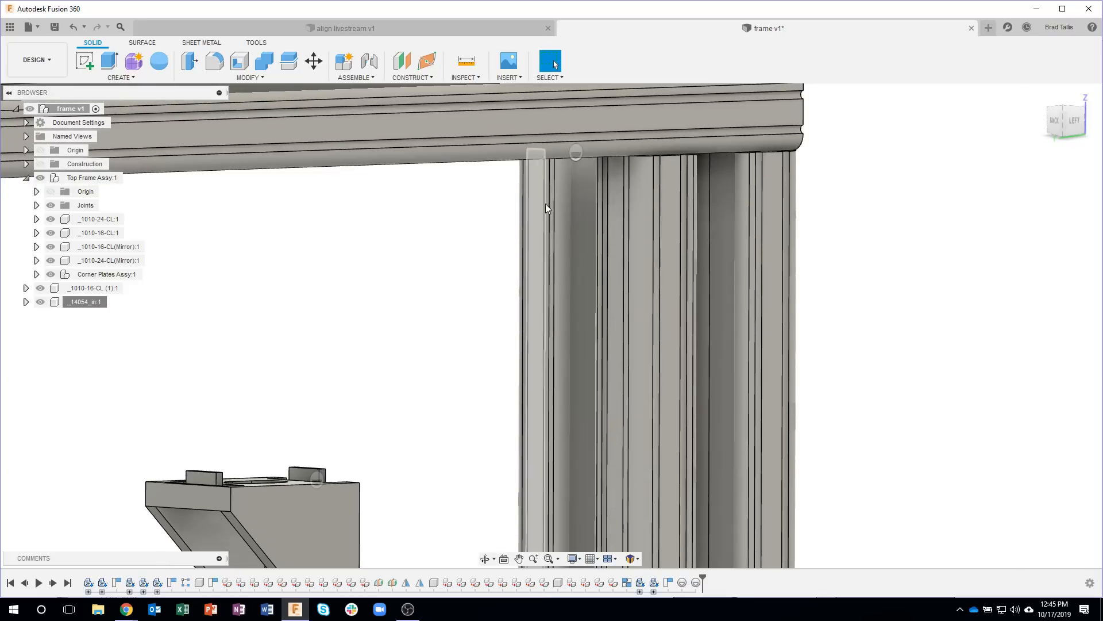
# Step: Align the bracket component from its own joint origin to the joint origin at the top of the leg
pyautogui.keyDown('shift'); pyautogui.moveTo(326, 478); pyautogui.dragTo(281, 497, button='middle'); pyautogui.keyUp('shift')
pyautogui.moveTo(274, 493); pyautogui.dragTo(263, 486)
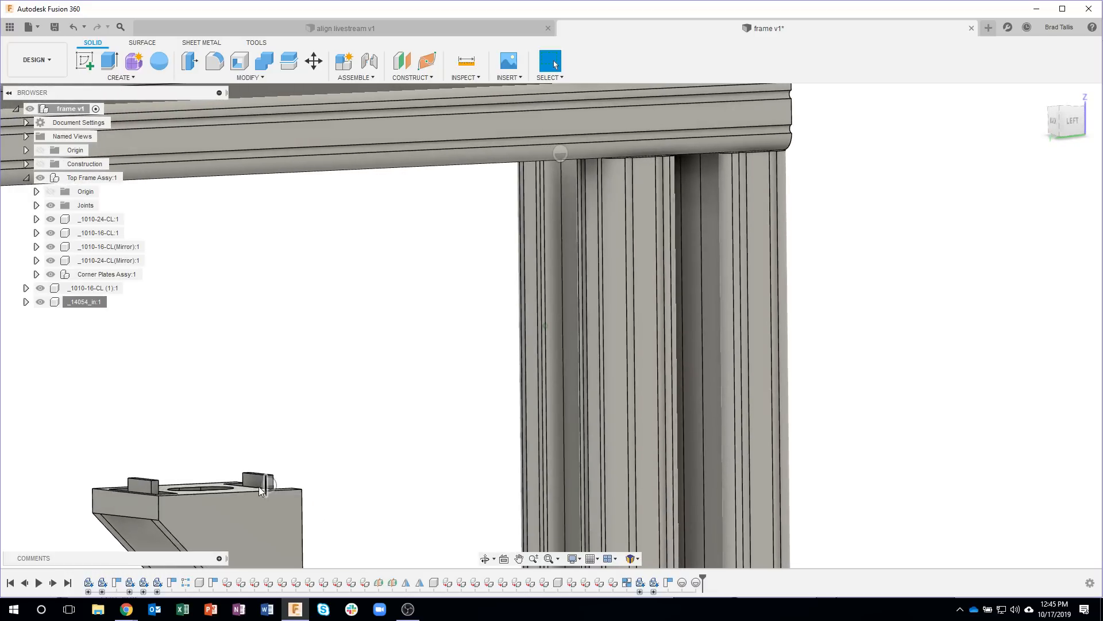
pyautogui.keyDown('shift'); pyautogui.moveTo(294, 488); pyautogui.dragTo(243, 495, button='middle'); pyautogui.keyUp('shift')
pyautogui.keyDown('shift'); pyautogui.moveTo(327, 423); pyautogui.dragTo(682, 216, button='middle'); pyautogui.keyUp('shift')
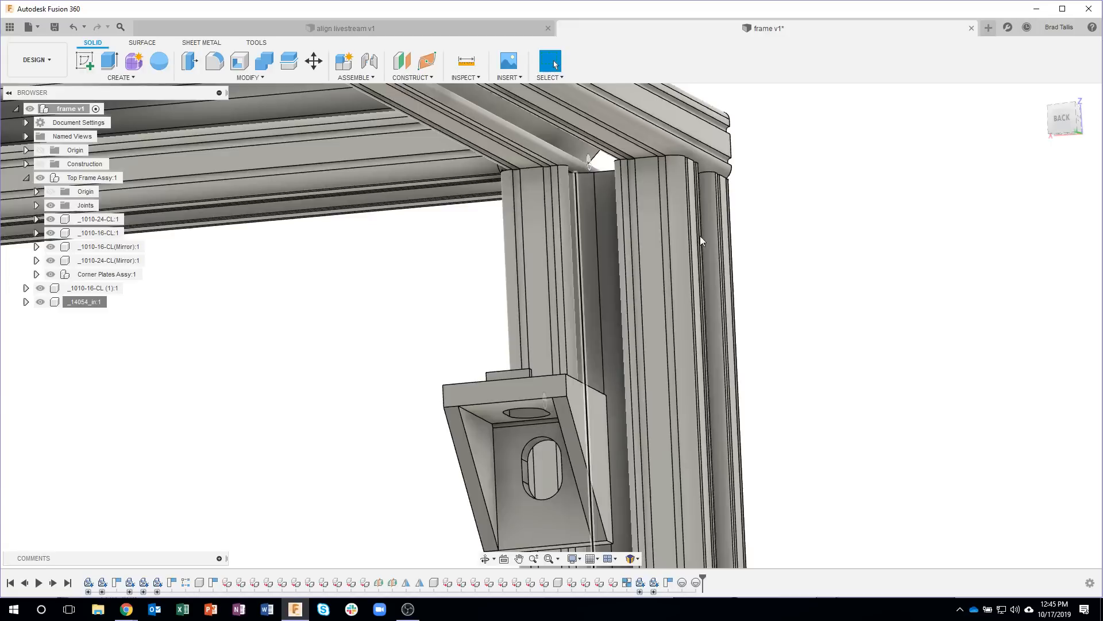
pyautogui.keyDown('shift'); pyautogui.moveTo(455, 253); pyautogui.dragTo(626, 170, button='middle'); pyautogui.keyUp('shift')
pyautogui.keyDown('shift'); pyautogui.moveTo(849, 244); pyautogui.dragTo(301, 336, button='middle'); pyautogui.keyUp('shift')
pyautogui.click(250, 77)
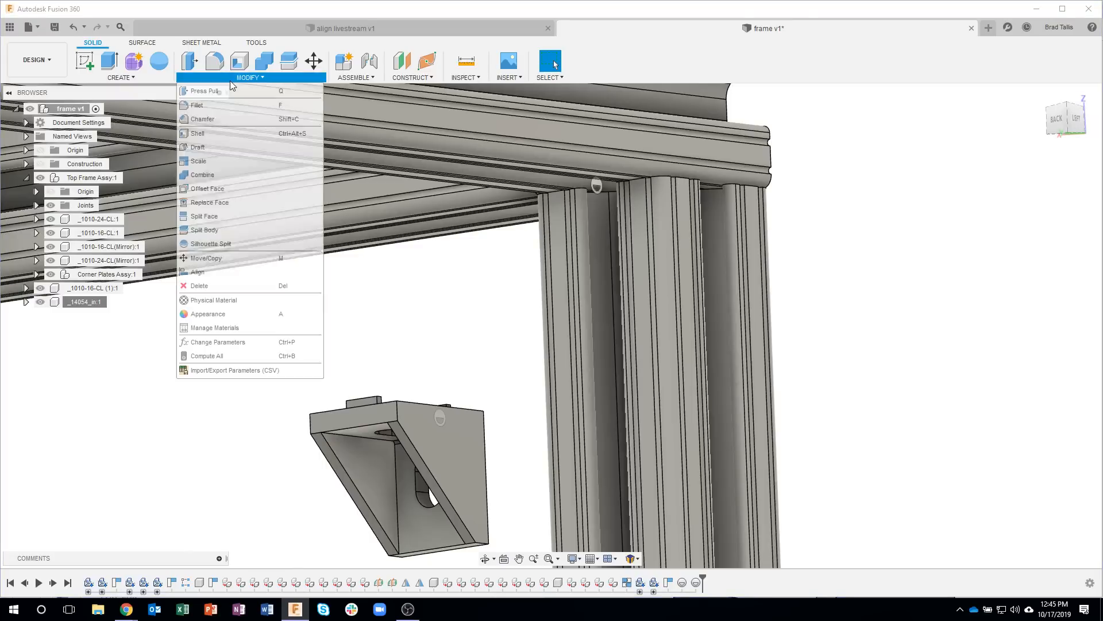
pyautogui.click(209, 271)
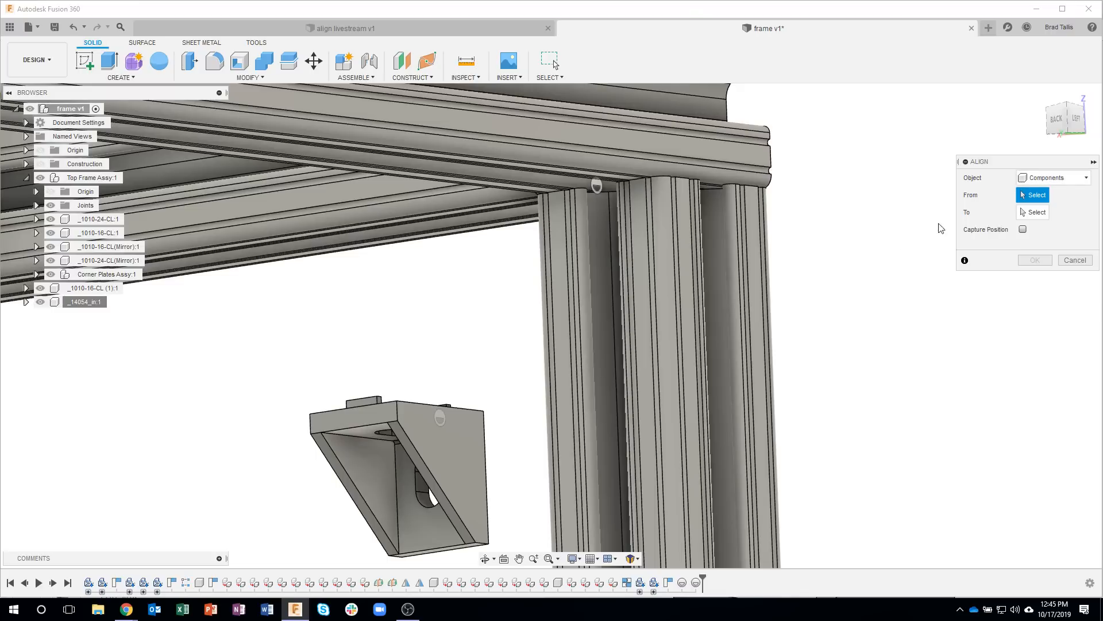
pyautogui.keyDown('shift'); pyautogui.moveTo(449, 413); pyautogui.dragTo(300, 476, button='middle'); pyautogui.keyUp('shift')
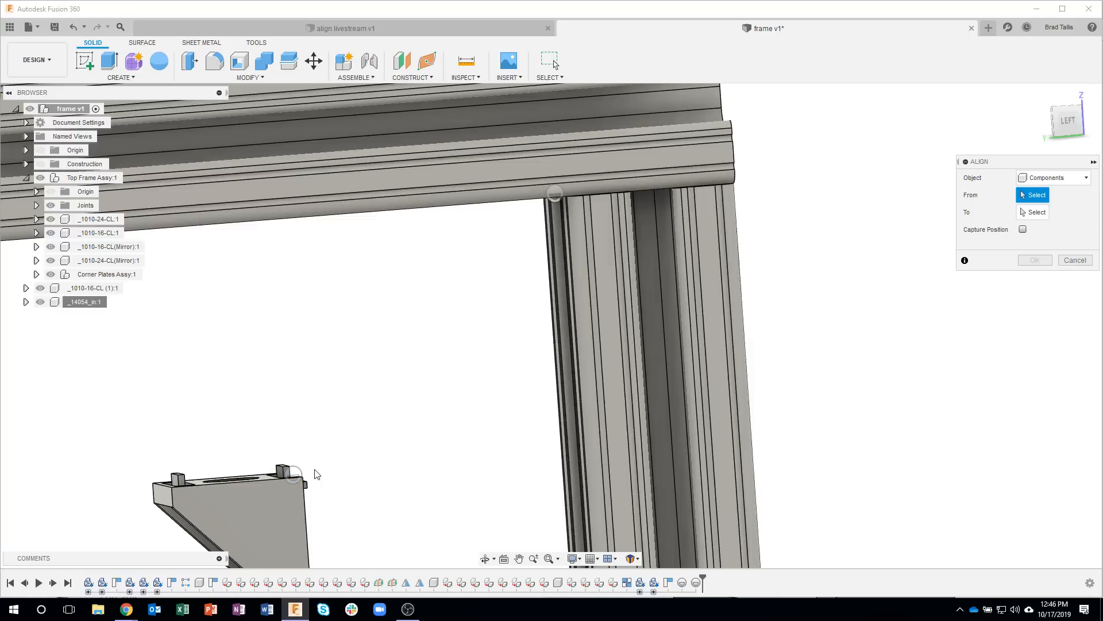
pyautogui.click(294, 473)
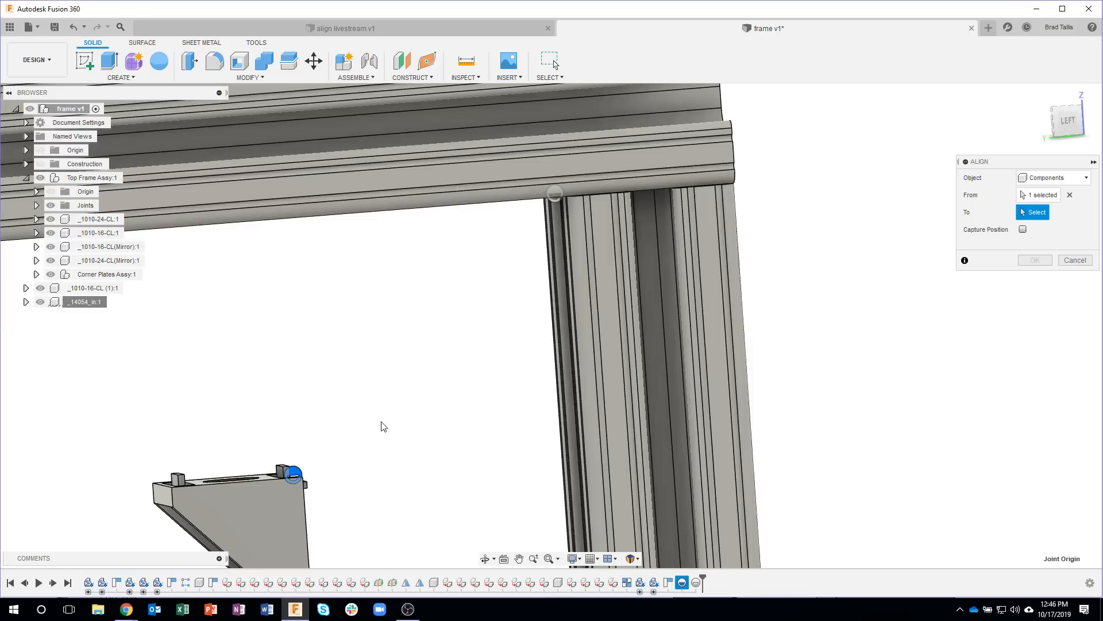
pyautogui.keyDown('shift'); pyautogui.moveTo(403, 362); pyautogui.dragTo(544, 226, button='middle'); pyautogui.keyUp('shift')
pyautogui.click(547, 211)
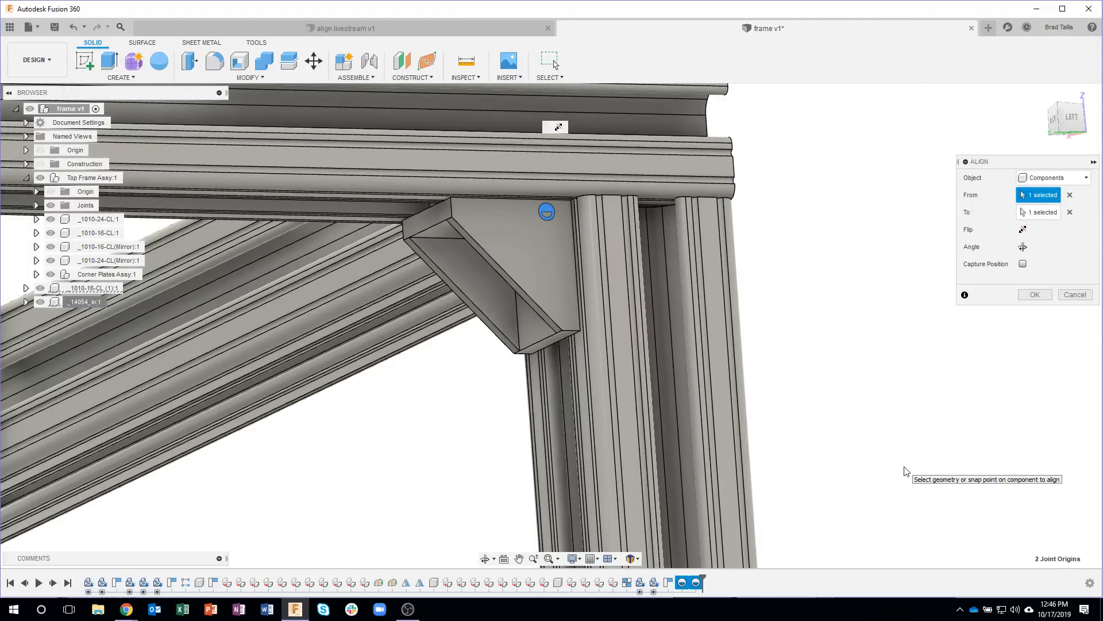
# Step: Check the bracket's fit against the leg and top rail, accept the alignment, and inspect the corner from below
pyautogui.keyDown('shift'); pyautogui.moveTo(768, 386); pyautogui.dragTo(554, 220, button='middle'); pyautogui.keyUp('shift')
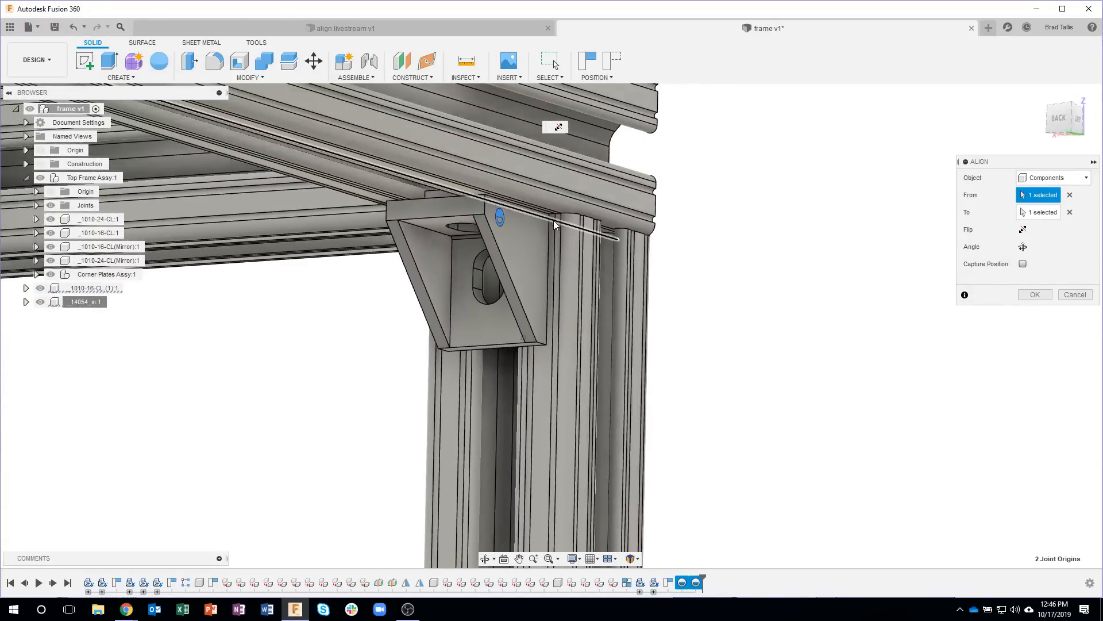
pyautogui.scroll(5, 554, 216)
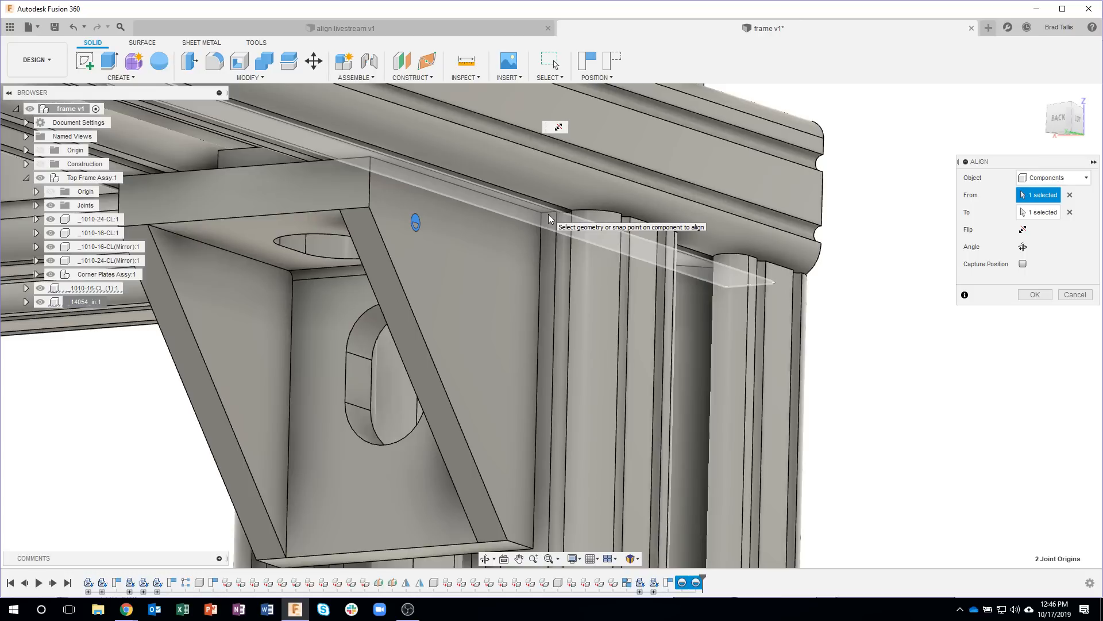
pyautogui.scroll(-6, 896, 365)
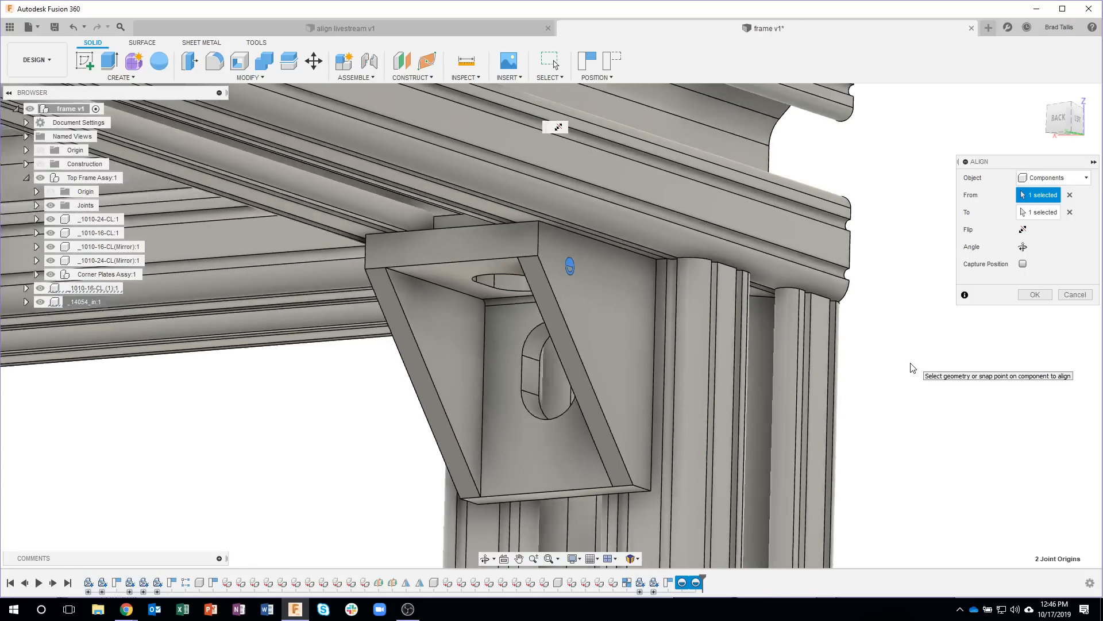
pyautogui.scroll(-4, 911, 366)
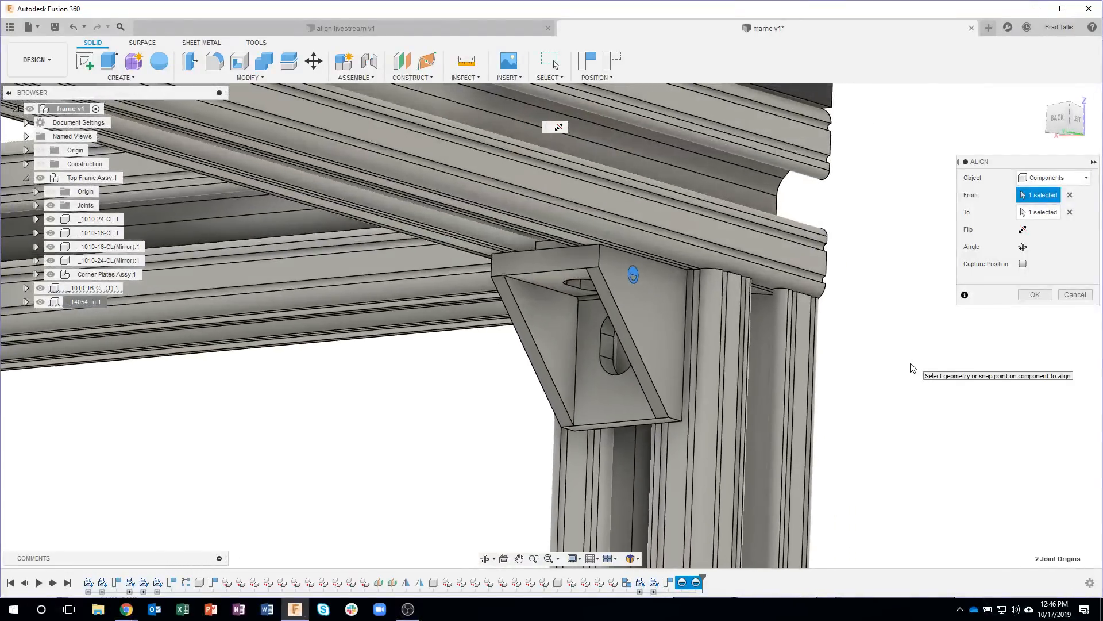
pyautogui.scroll(-1, 914, 366)
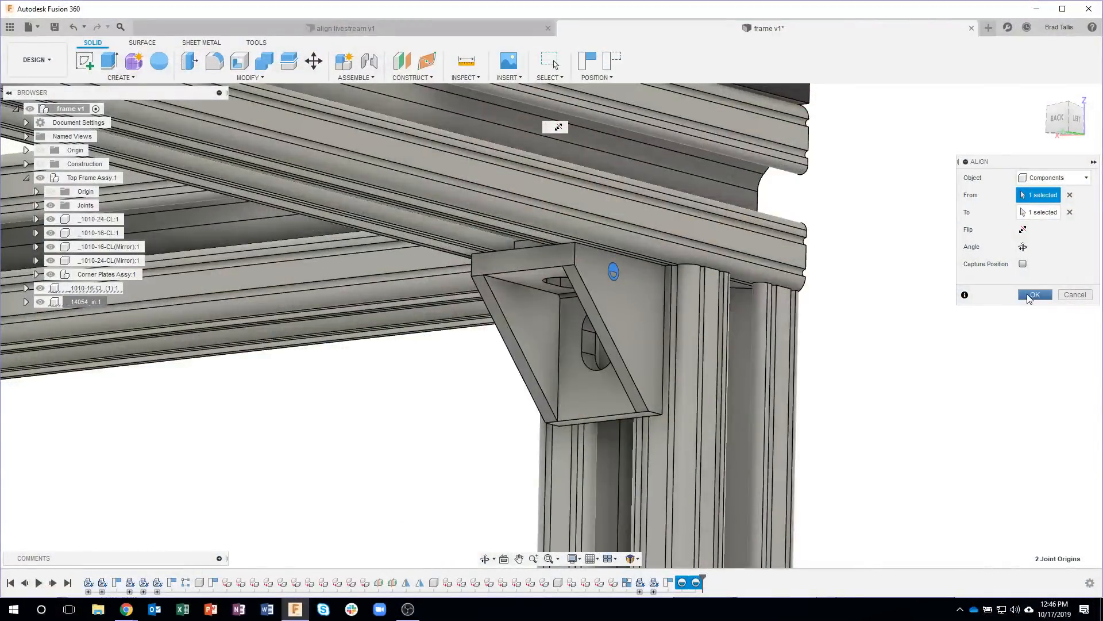
pyautogui.click(1033, 295)
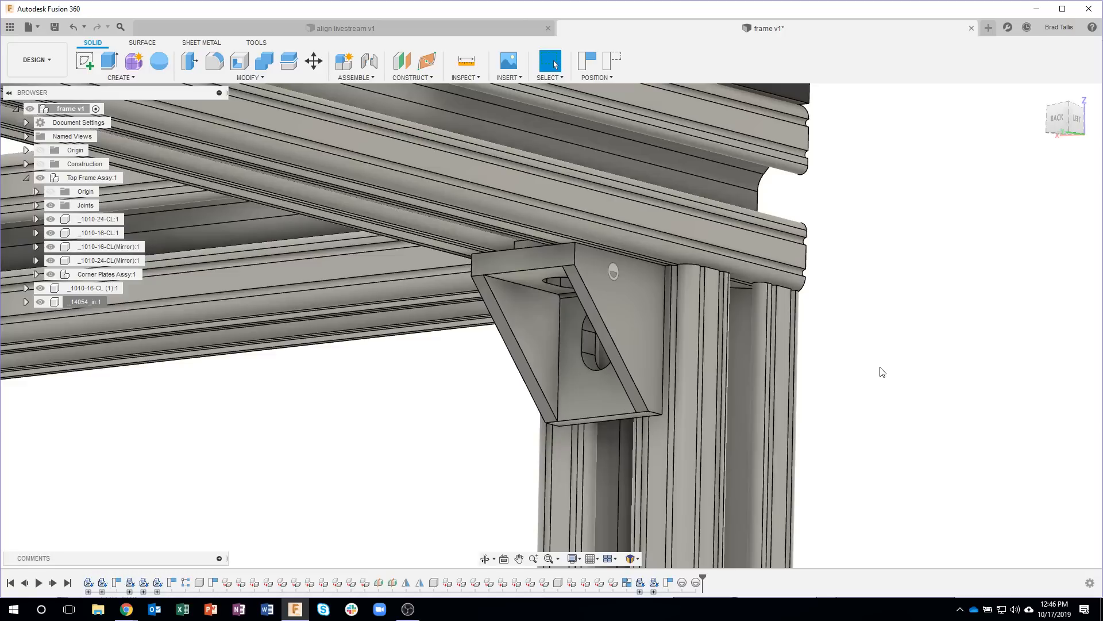
pyautogui.scroll(-3, 882, 371)
pyautogui.keyDown('shift'); pyautogui.moveTo(573, 472); pyautogui.dragTo(636, 303, button='middle'); pyautogui.keyUp('shift')
pyautogui.keyDown('shift'); pyautogui.moveTo(714, 338); pyautogui.dragTo(710, 353, button='middle'); pyautogui.keyUp('shift')
pyautogui.scroll(2, 747, 305)
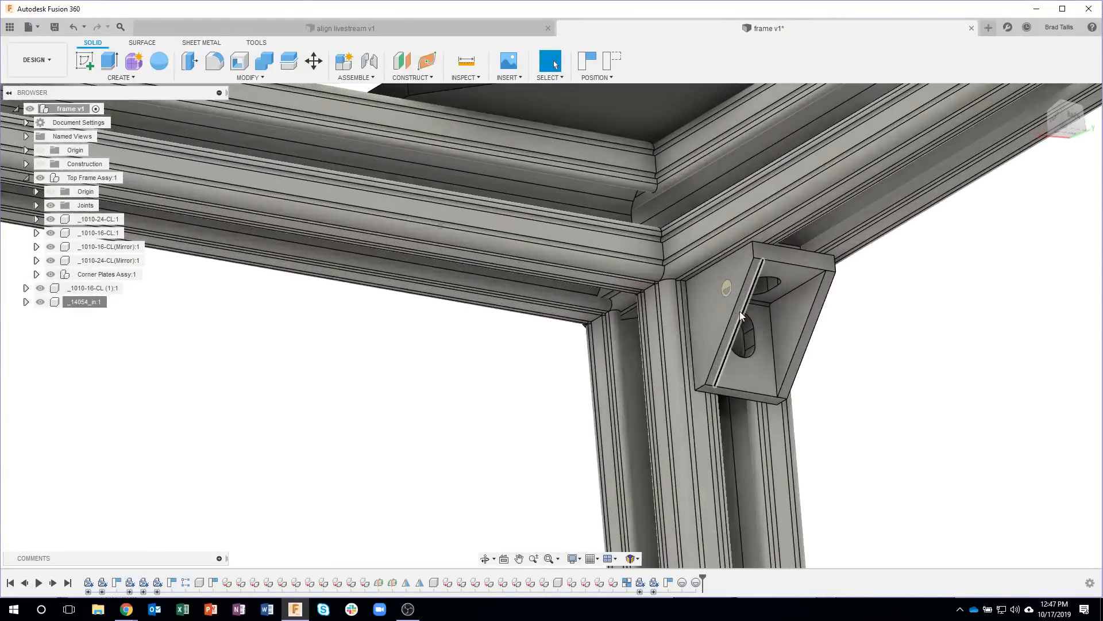
# Step: Copy the 14054 bracket component and paste a second instance into the top-level assembly, capturing the current component positions
pyautogui.rightClick(85, 308)
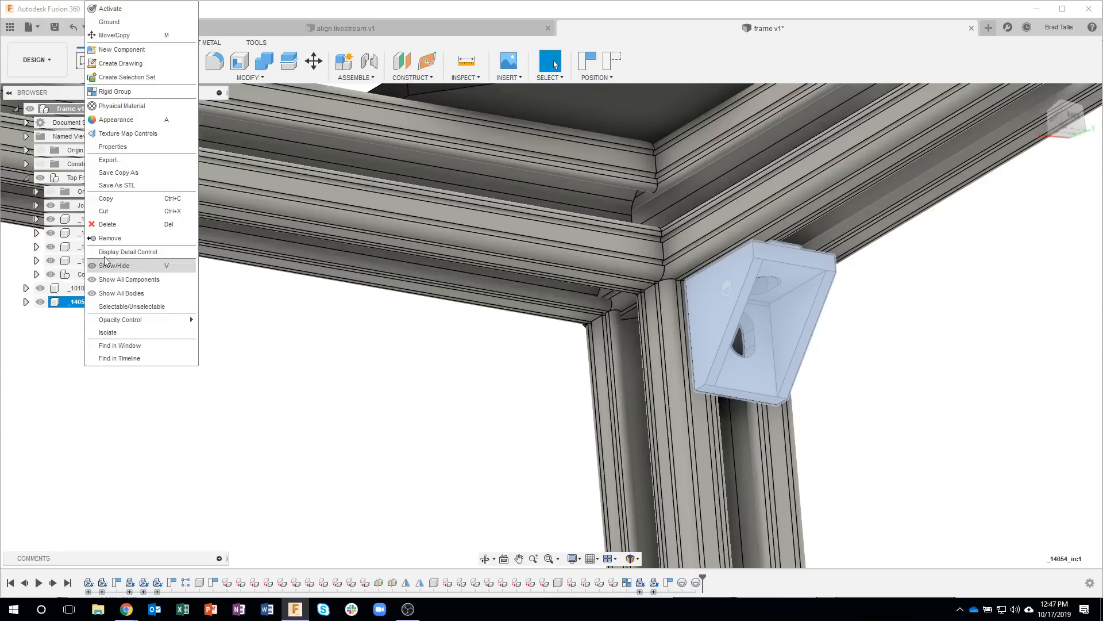
pyautogui.click(111, 203)
pyautogui.click(114, 351)
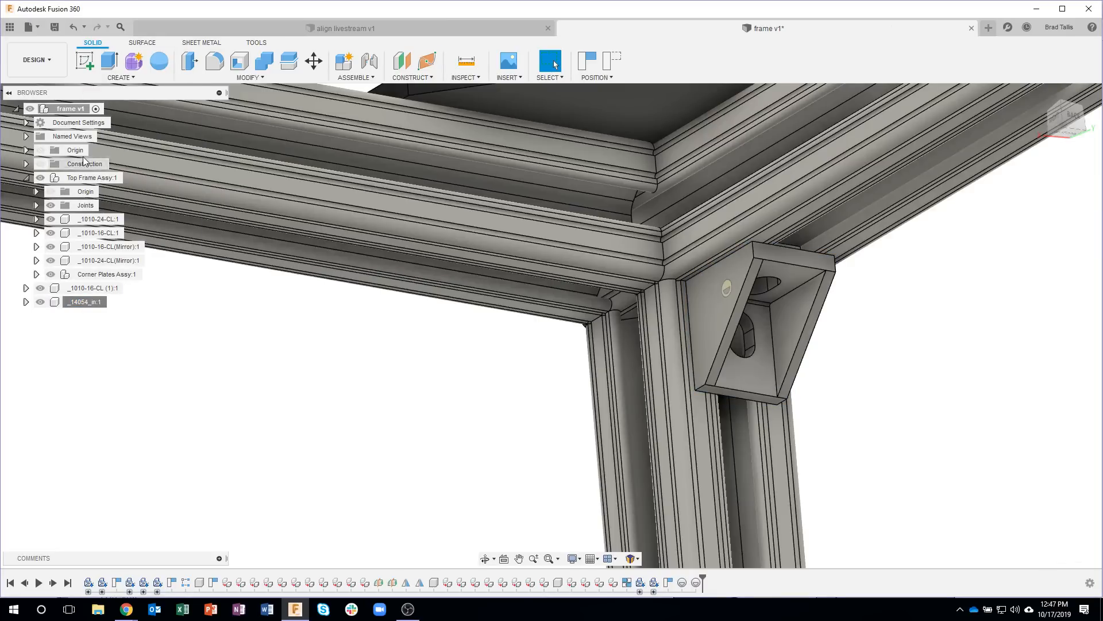
pyautogui.rightClick(68, 110)
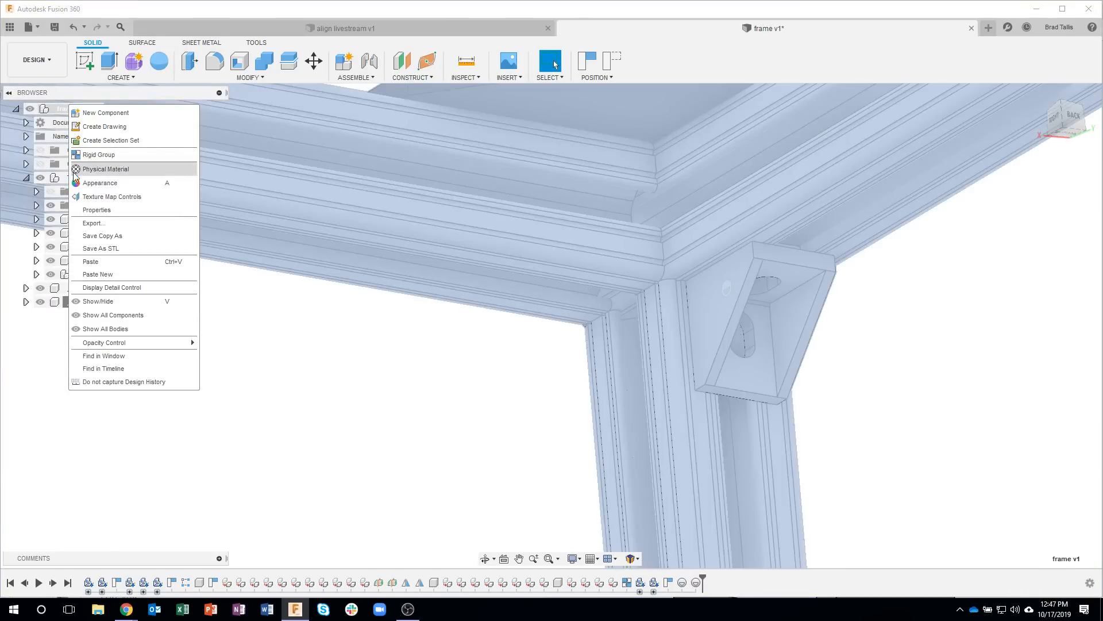
pyautogui.click(100, 262)
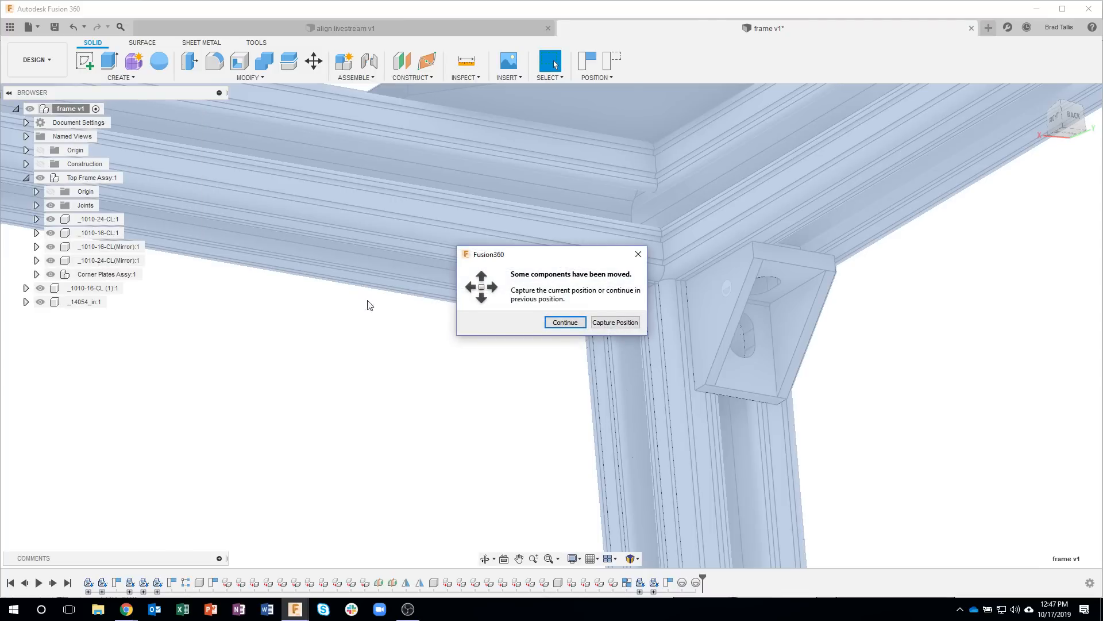
pyautogui.click(611, 325)
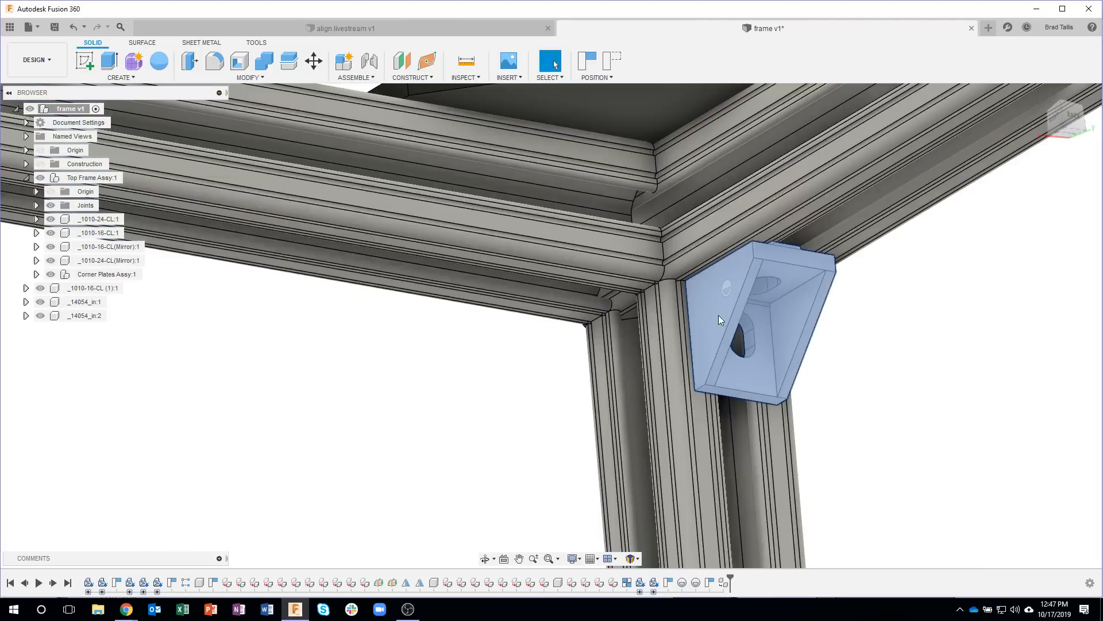
# Step: Move the pasted bracket off the original, beneath the adjoining rail, and rotate it 90 degrees about Y to face that rail
pyautogui.moveTo(681, 309); pyautogui.dragTo(546, 266)
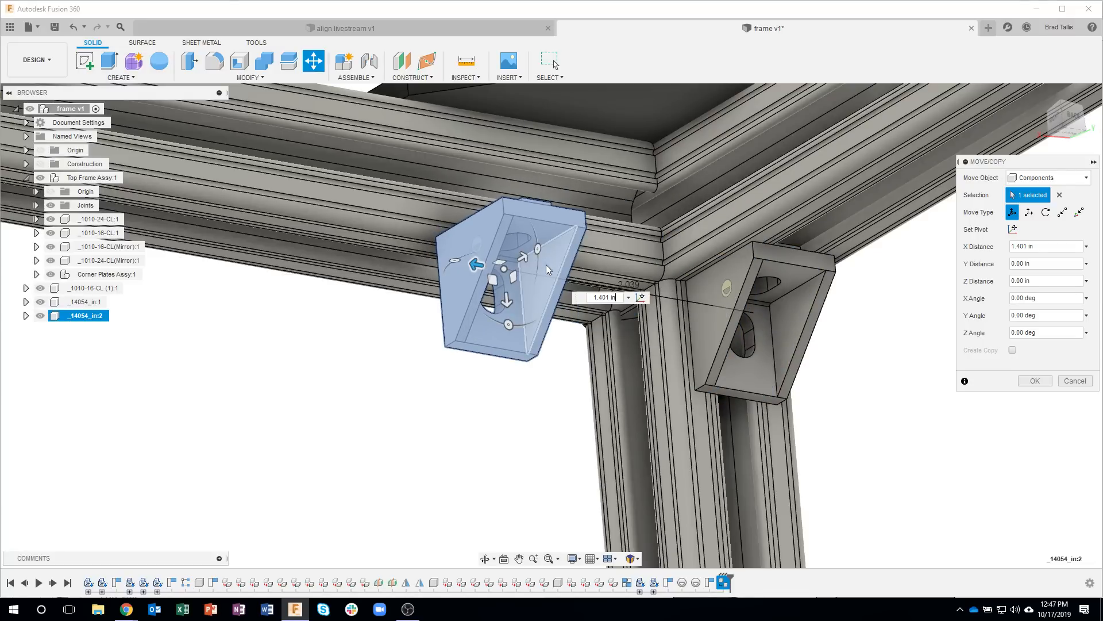
pyautogui.keyDown('shift'); pyautogui.moveTo(539, 265); pyautogui.dragTo(554, 329, button='middle'); pyautogui.keyUp('shift')
pyautogui.keyDown('shift'); pyautogui.moveTo(536, 366); pyautogui.dragTo(520, 373, button='middle'); pyautogui.keyUp('shift')
pyautogui.keyDown('shift'); pyautogui.moveTo(469, 340); pyautogui.dragTo(468, 347, button='middle'); pyautogui.keyUp('shift')
pyautogui.moveTo(465, 335); pyautogui.dragTo(462, 305)
pyautogui.keyDown('shift'); pyautogui.moveTo(616, 332); pyautogui.dragTo(530, 279, button='middle'); pyautogui.keyUp('shift')
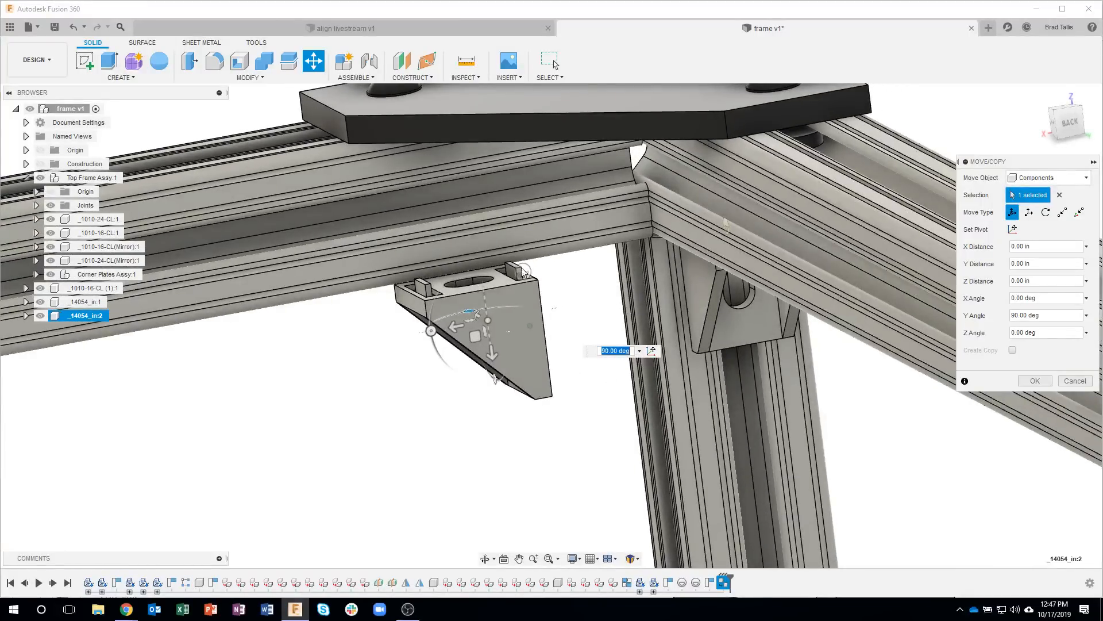
pyautogui.keyDown('shift'); pyautogui.moveTo(706, 304); pyautogui.dragTo(957, 364, button='middle'); pyautogui.keyUp('shift')
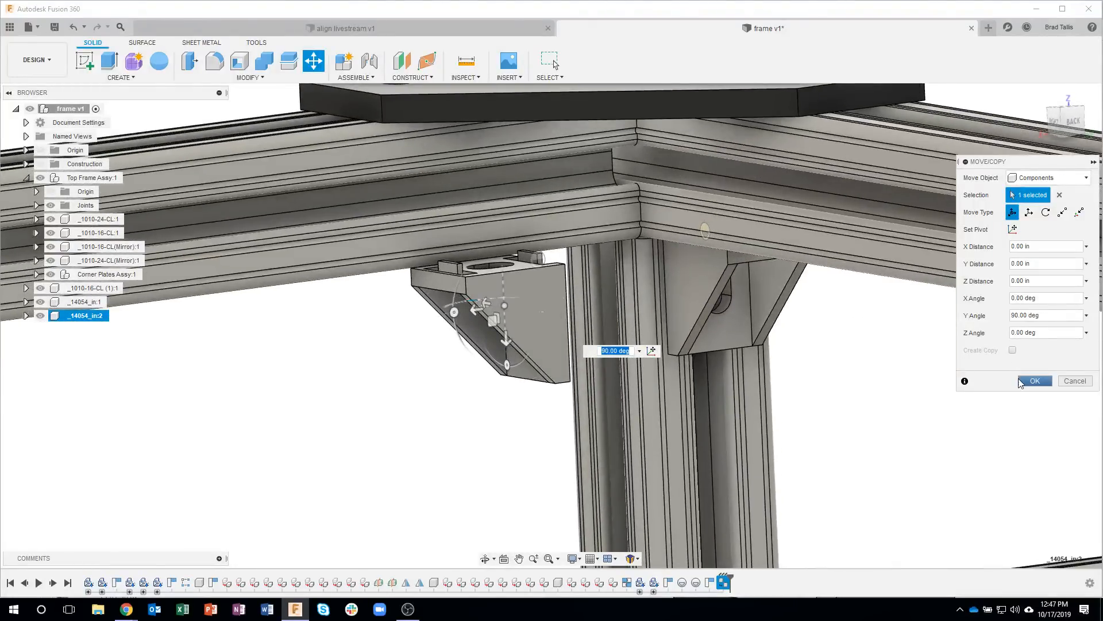
pyautogui.click(1032, 381)
# Step: Start a joint origin of type Between two faces, using the two opposite side faces of the leg as its planes
pyautogui.keyDown('shift'); pyautogui.moveTo(412, 437); pyautogui.dragTo(377, 343, button='middle'); pyautogui.keyUp('shift')
pyautogui.click(372, 78)
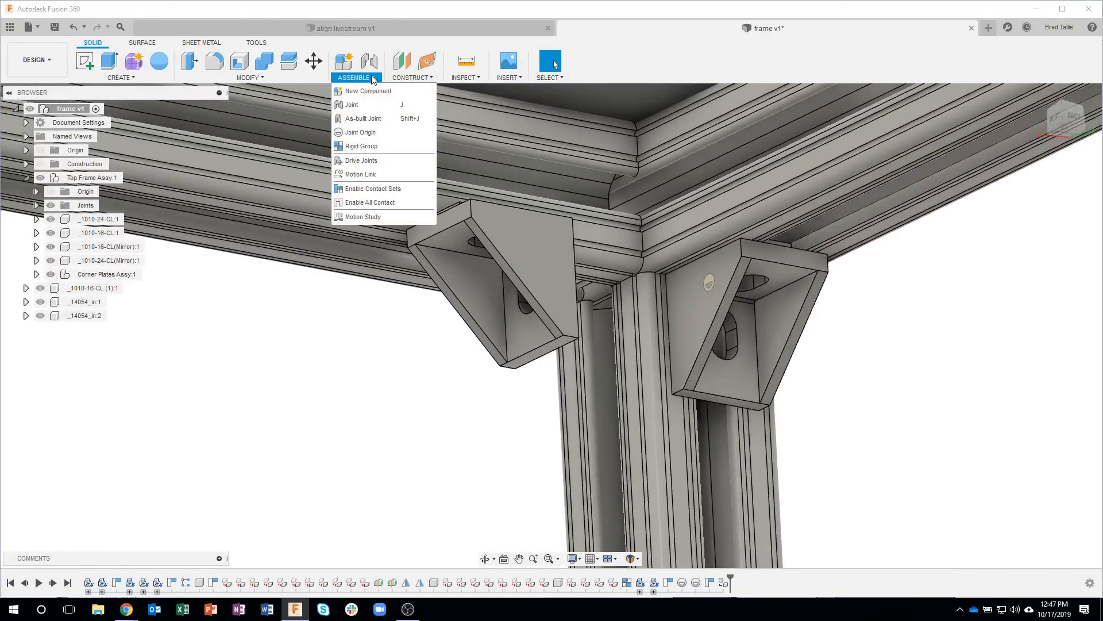
pyautogui.click(362, 132)
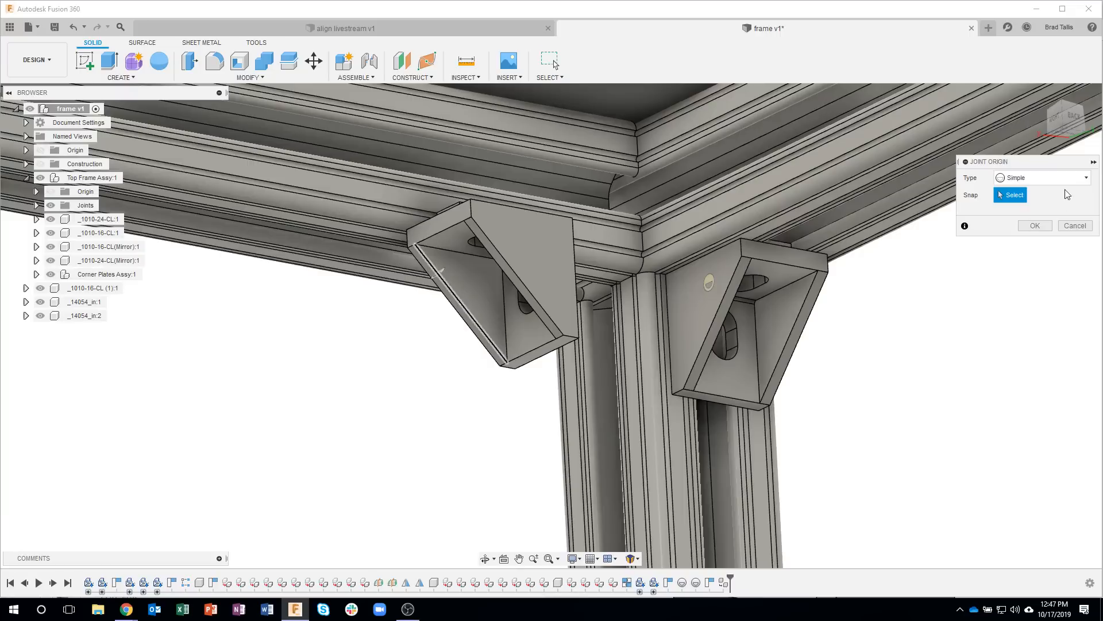
pyautogui.click(1055, 183)
pyautogui.click(1040, 210)
pyautogui.click(674, 426)
pyautogui.keyDown('shift'); pyautogui.moveTo(547, 458); pyautogui.dragTo(294, 308, button='middle'); pyautogui.keyUp('shift')
pyautogui.click(295, 309)
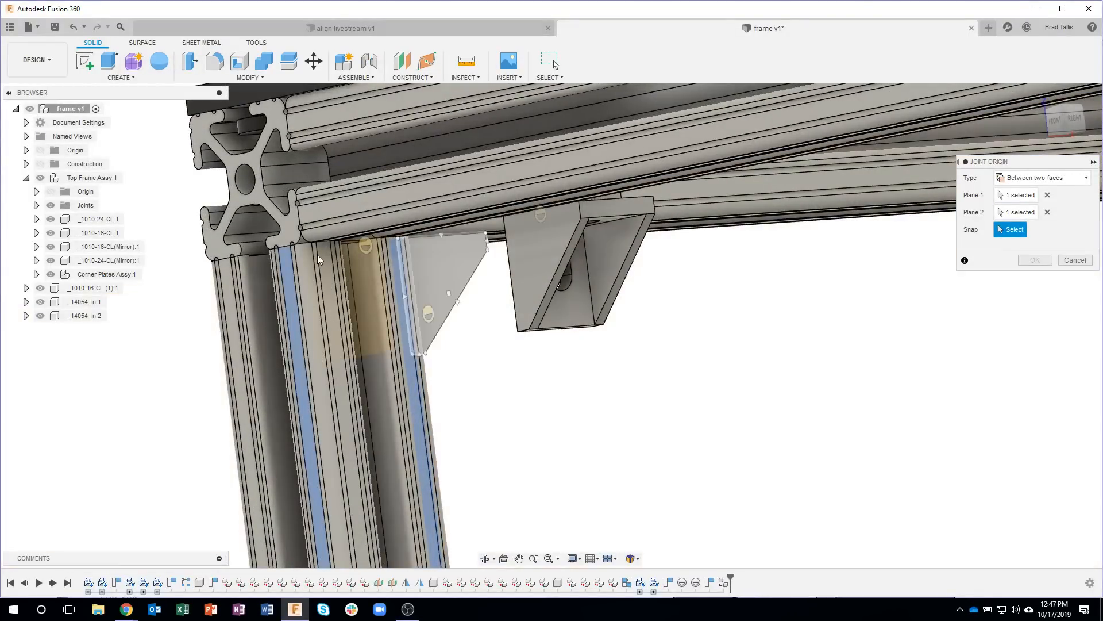
# Step: Snap the joint origin to the top edge of the leg's other slotted face, under the rail, and create it at 0 degrees
pyautogui.scroll(3, 322, 247)
pyautogui.scroll(4, 322, 247)
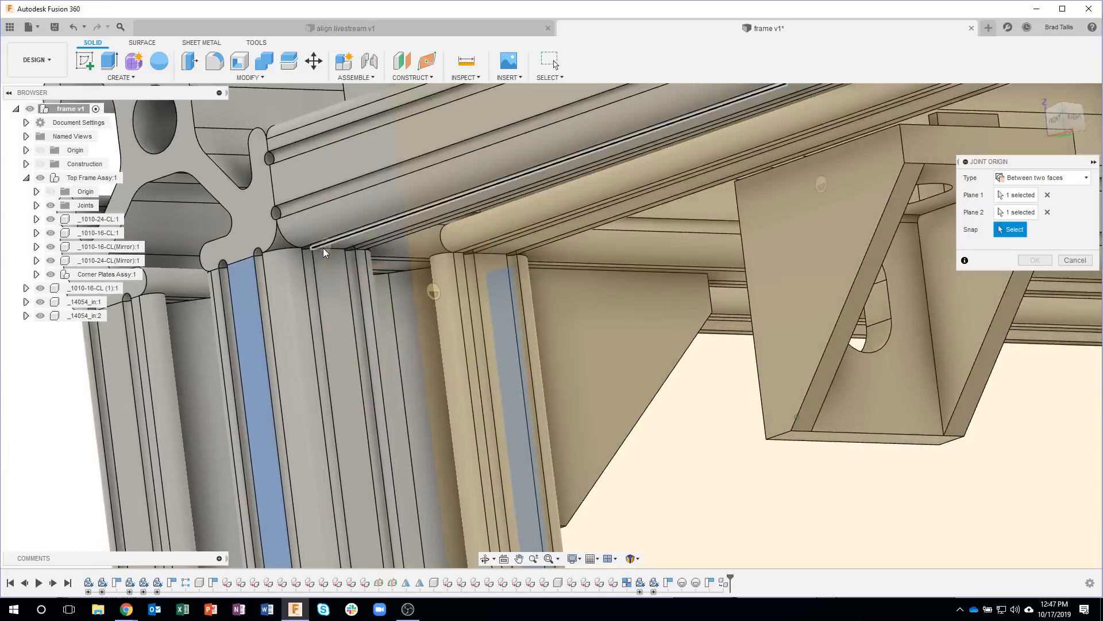
pyautogui.click(322, 248)
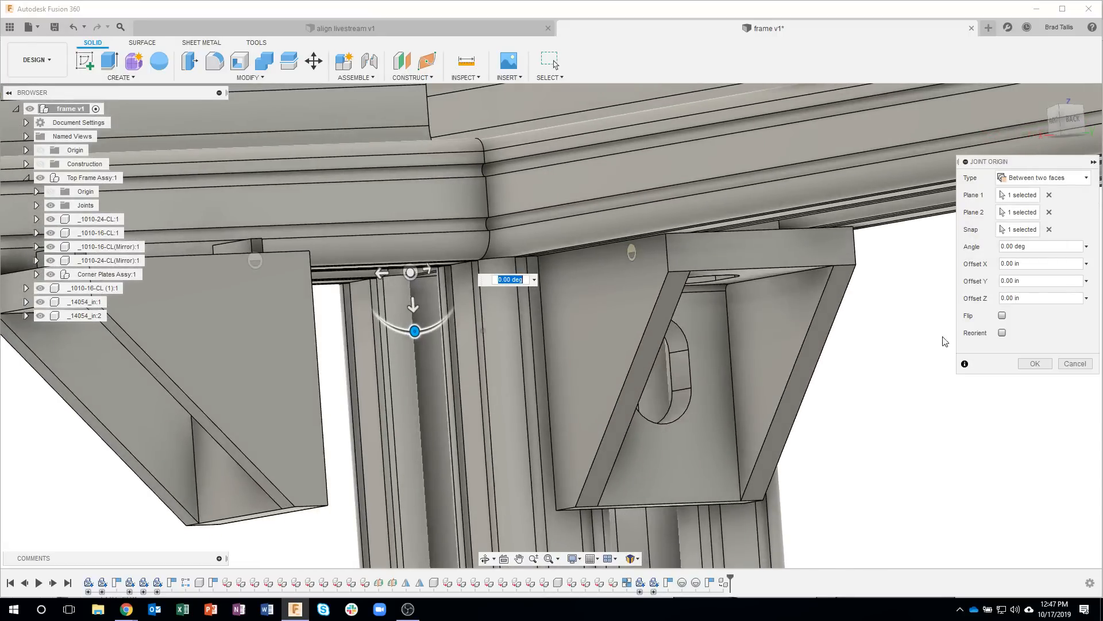
pyautogui.click(1039, 368)
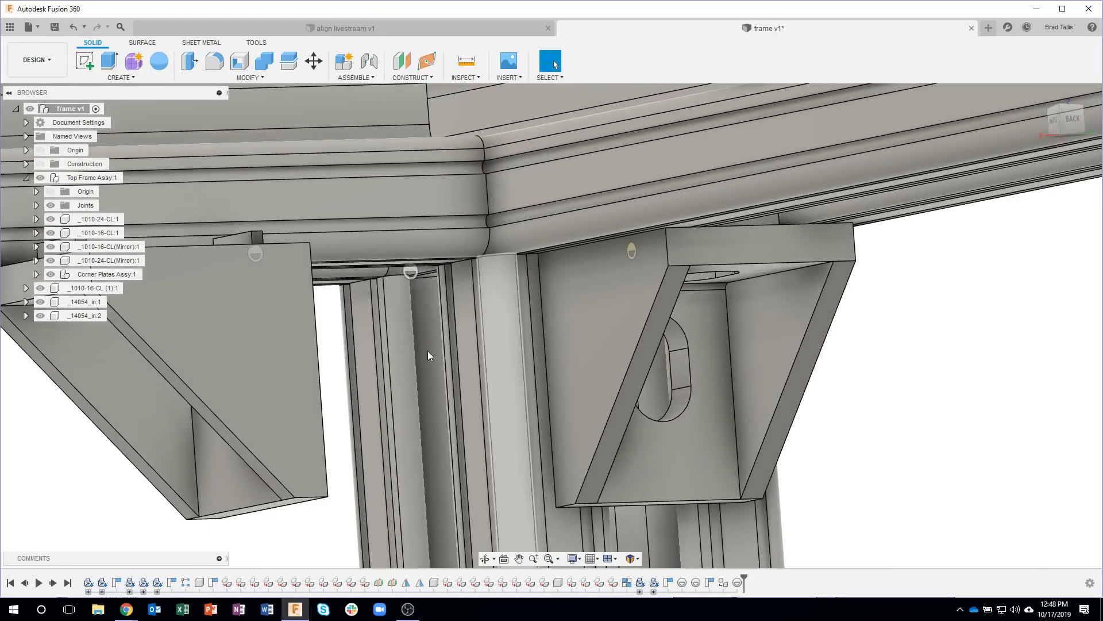
pyautogui.rightClick(412, 270)
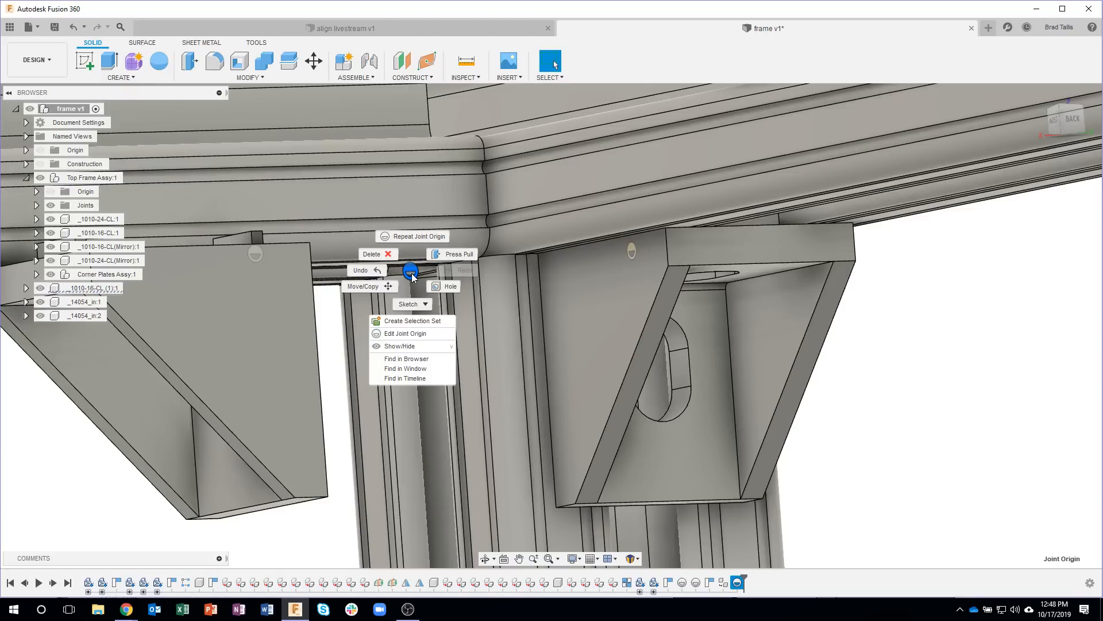
pyautogui.click(422, 334)
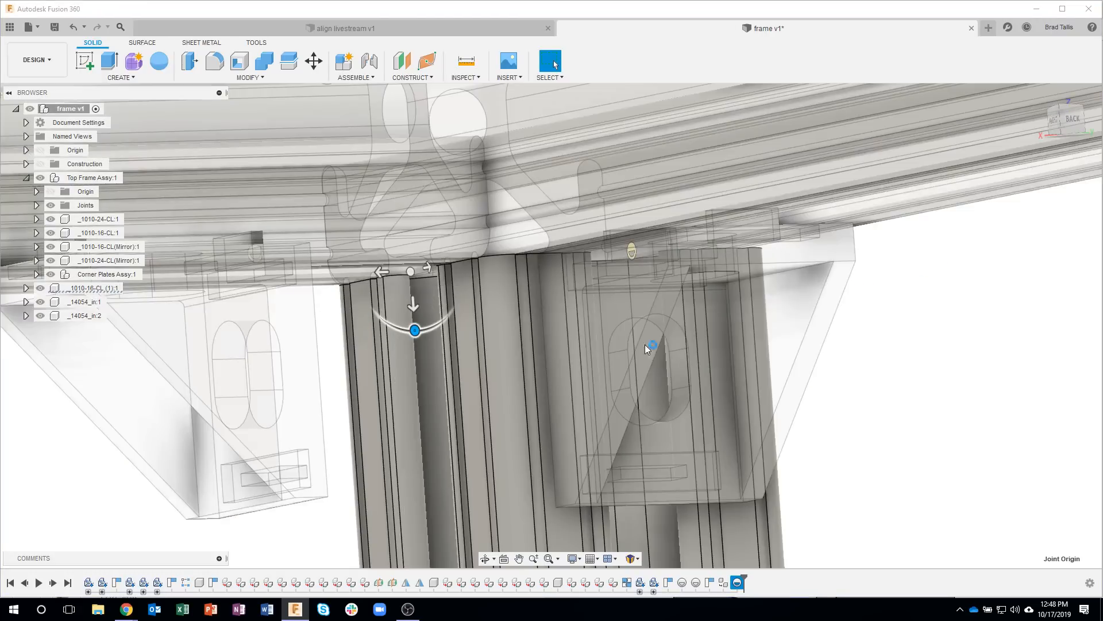
pyautogui.click(645, 343)
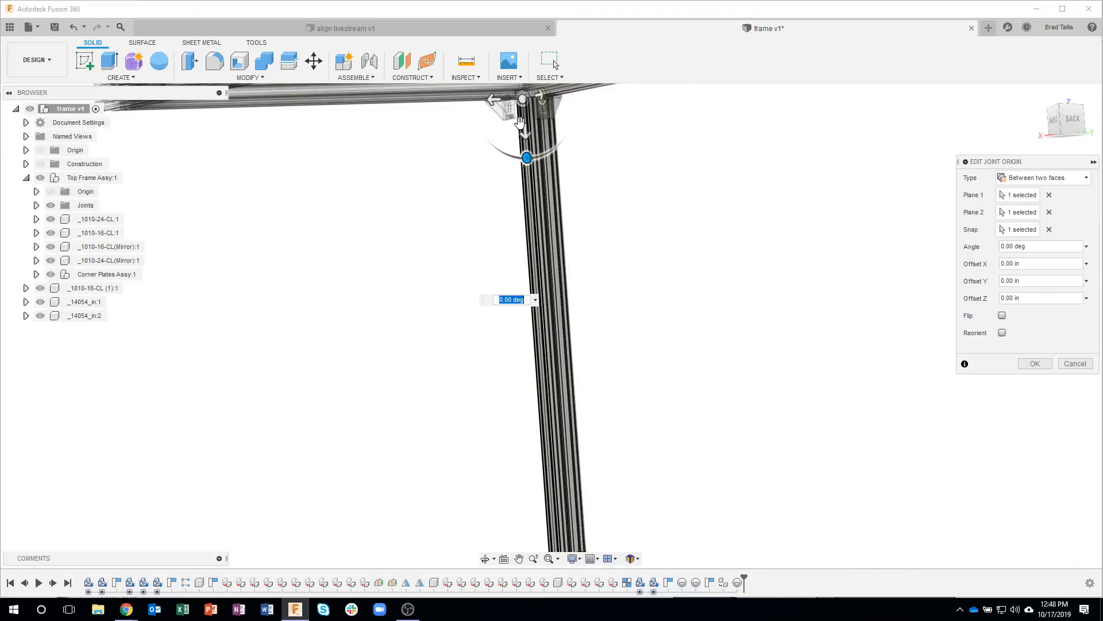
pyautogui.click(1073, 364)
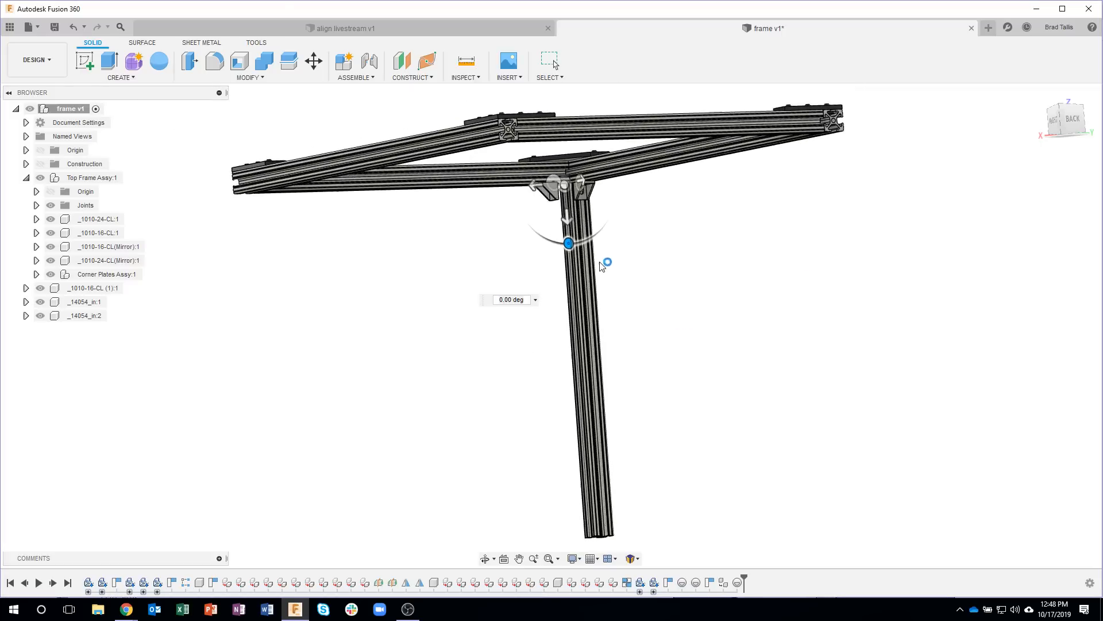
# Step: Align the second bracket component from its joint origin to the leg's new joint origin beneath the adjoining rail
pyautogui.scroll(3, 565, 188)
pyautogui.scroll(8, 512, 219)
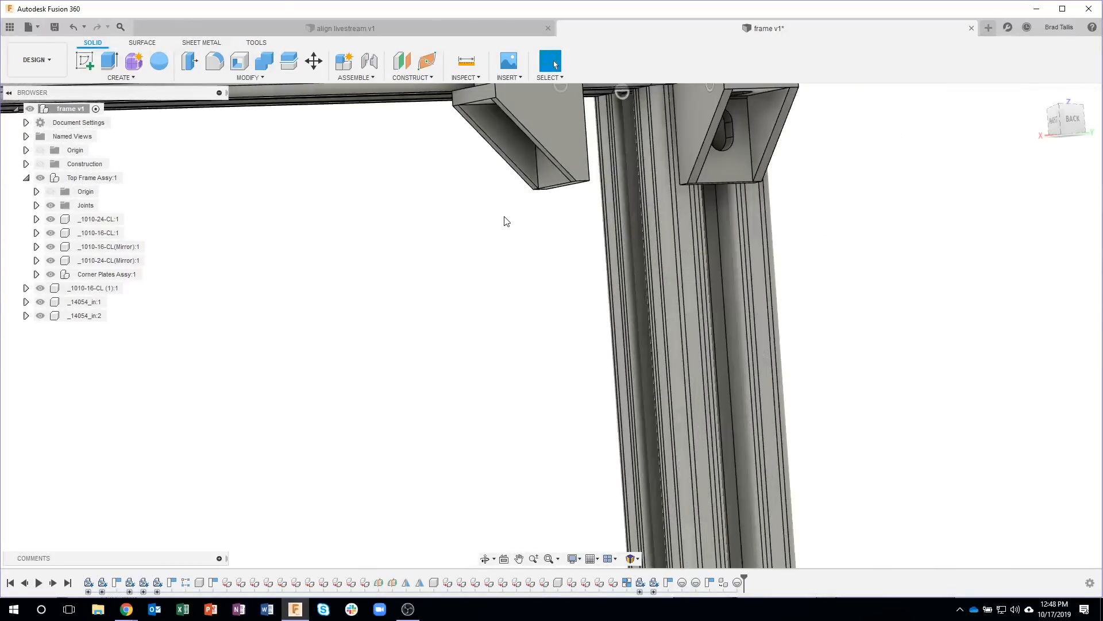
pyautogui.moveTo(500, 201); pyautogui.dragTo(474, 322, button='middle')
pyautogui.scroll(-3, 474, 321)
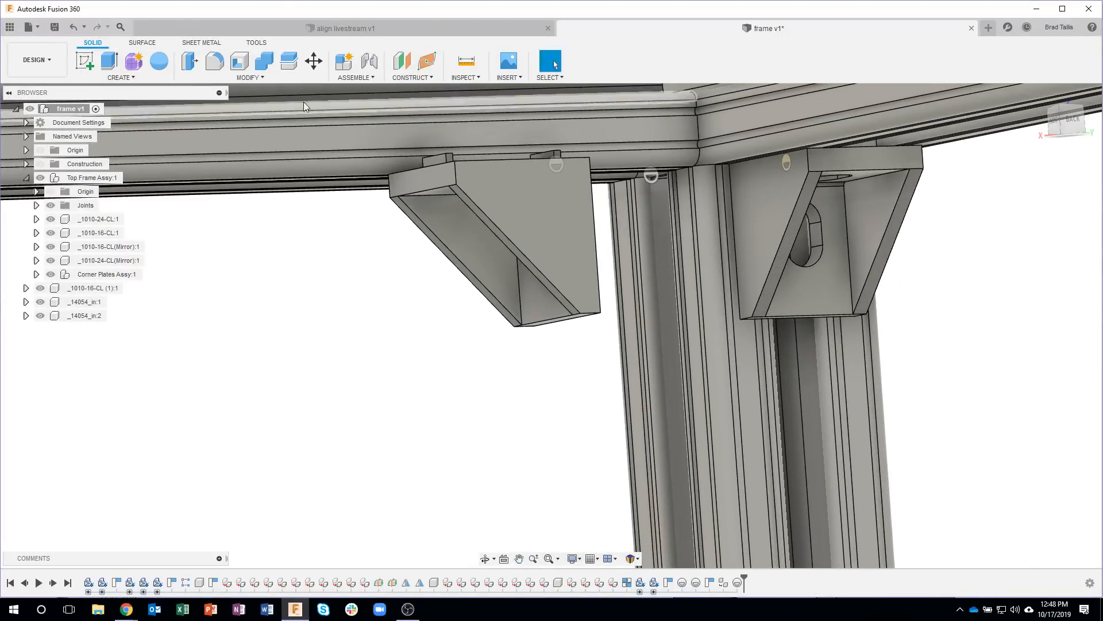
pyautogui.click(264, 78)
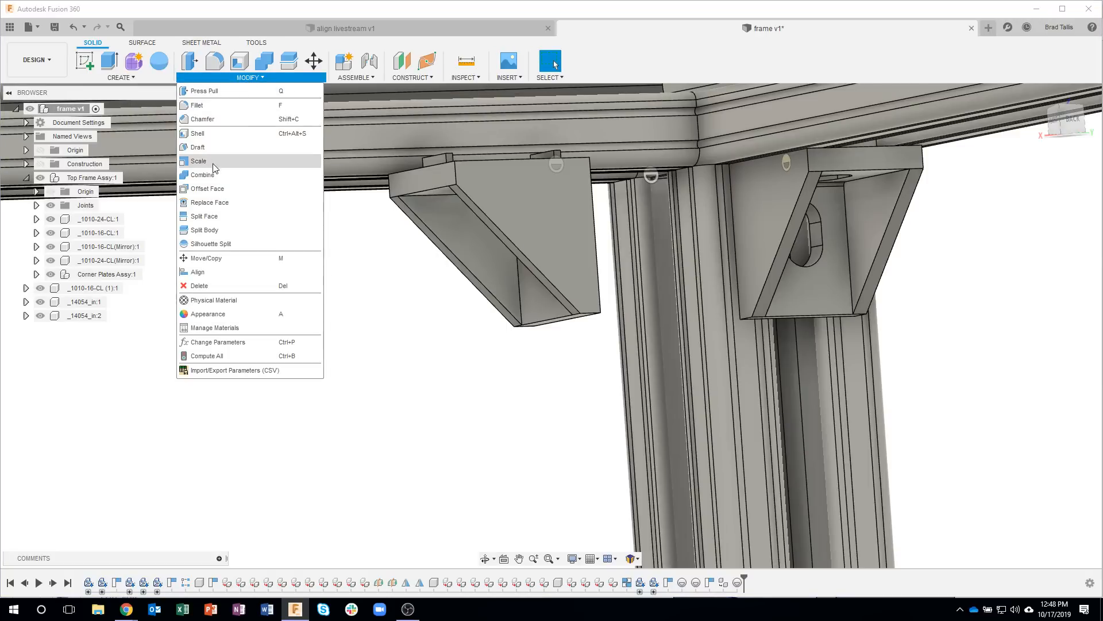
pyautogui.click(198, 272)
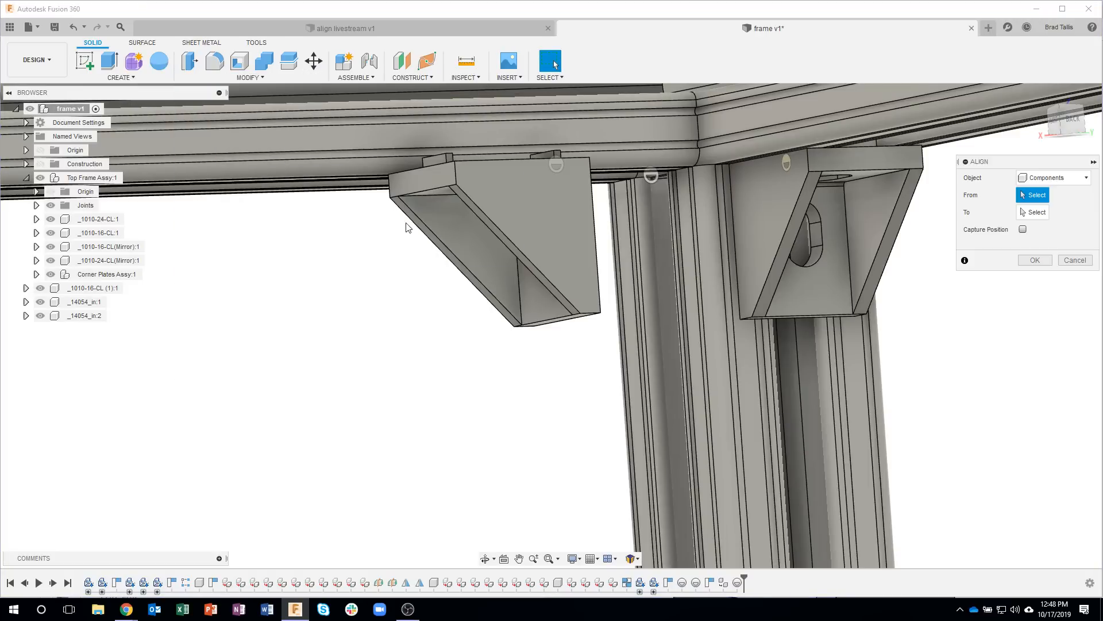
pyautogui.click(553, 162)
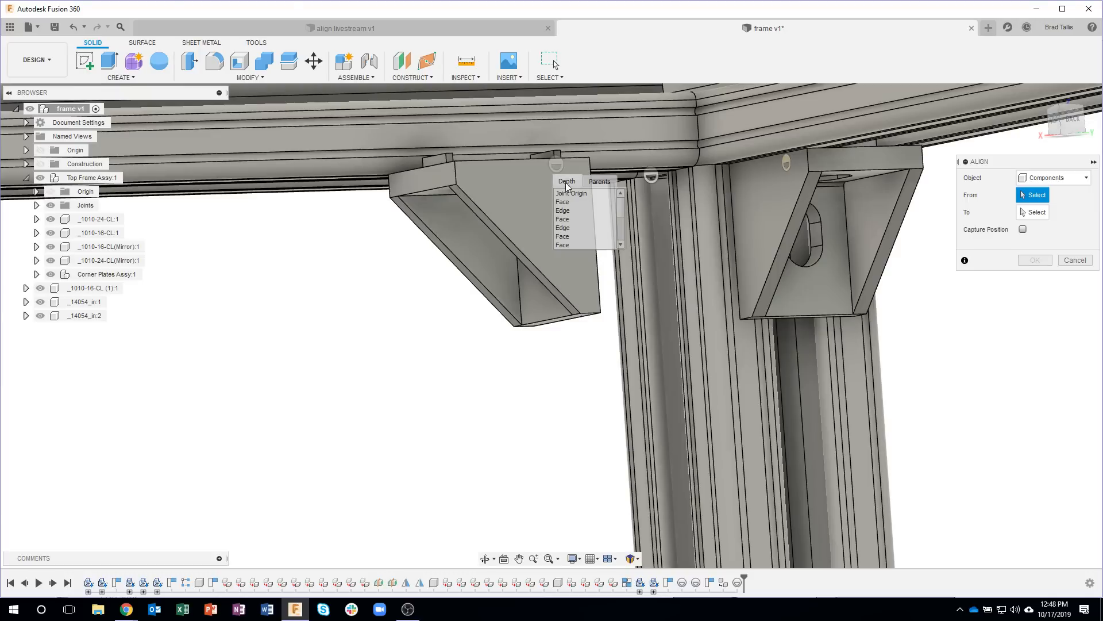
pyautogui.click(651, 177)
pyautogui.click(1035, 295)
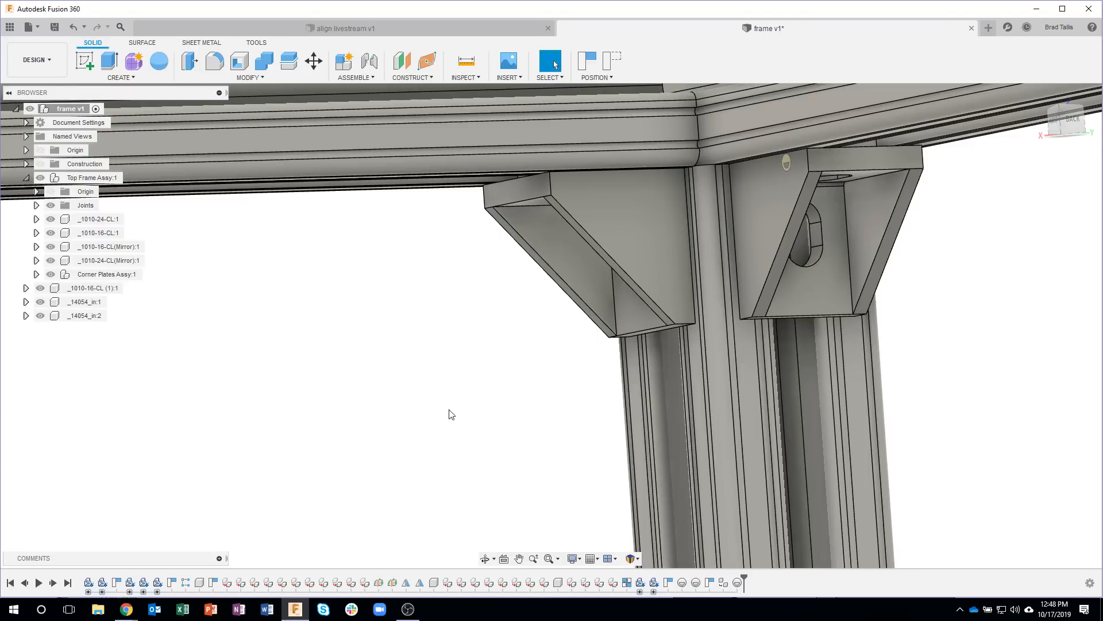
# Step: Show the construction planes, capture the bracket's position, and mirror the leg and both brackets across the midplane toward the adjacent frame corner
pyautogui.scroll(-10, 447, 415)
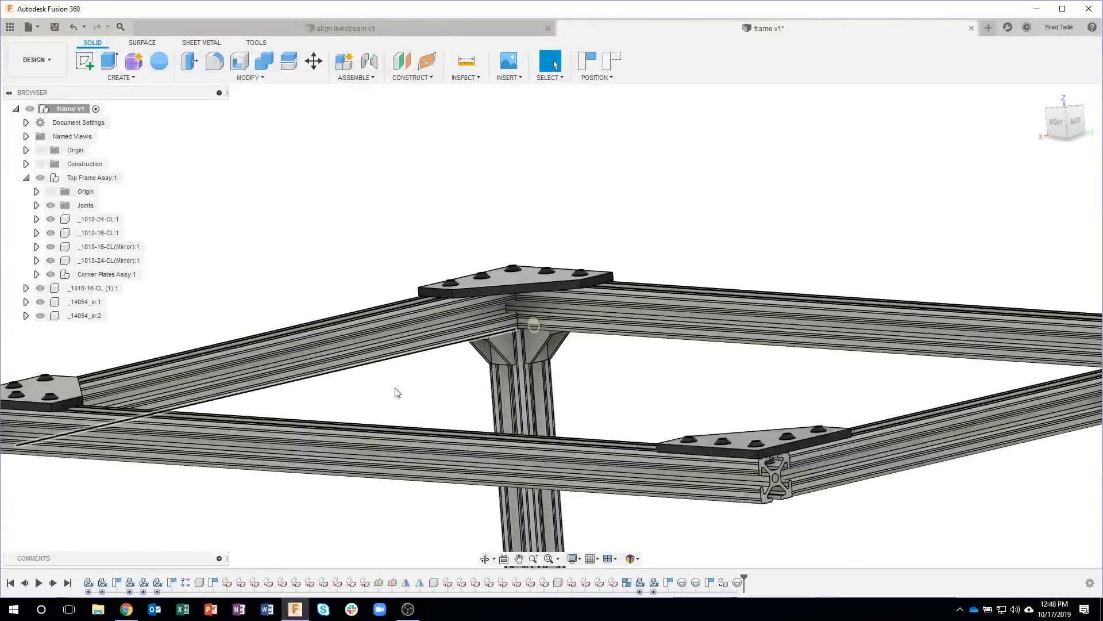
pyautogui.click(41, 163)
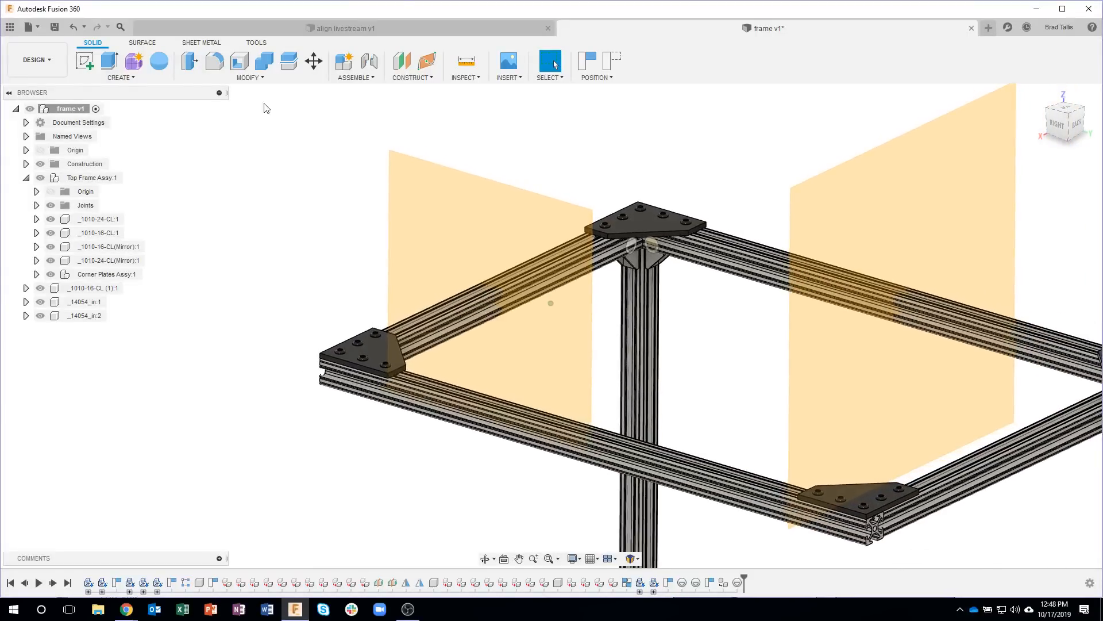
pyautogui.click(139, 78)
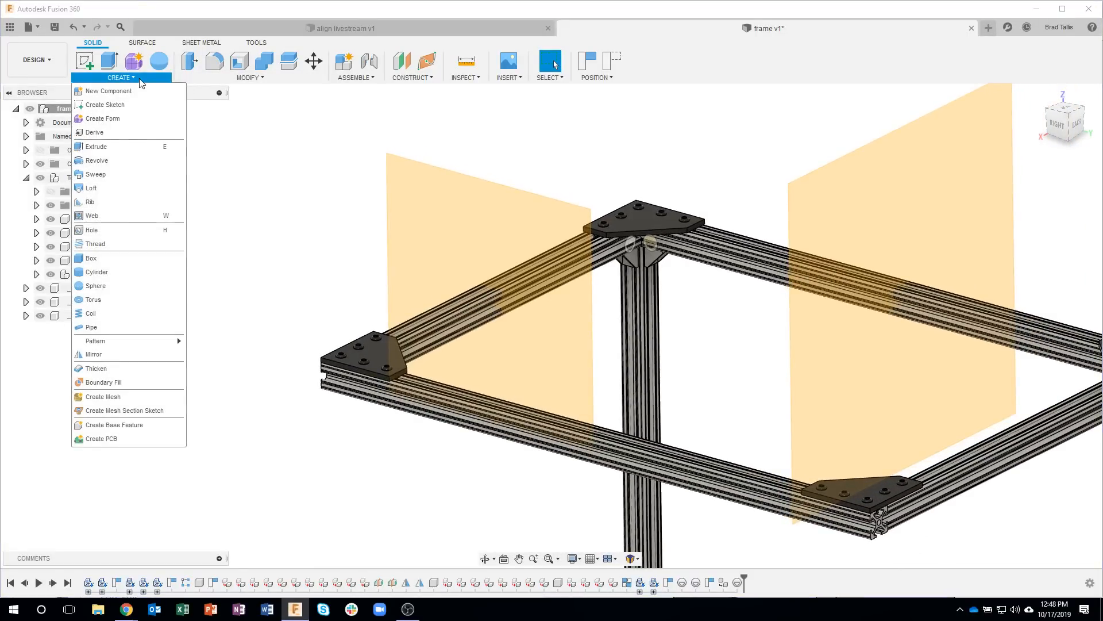
pyautogui.click(107, 353)
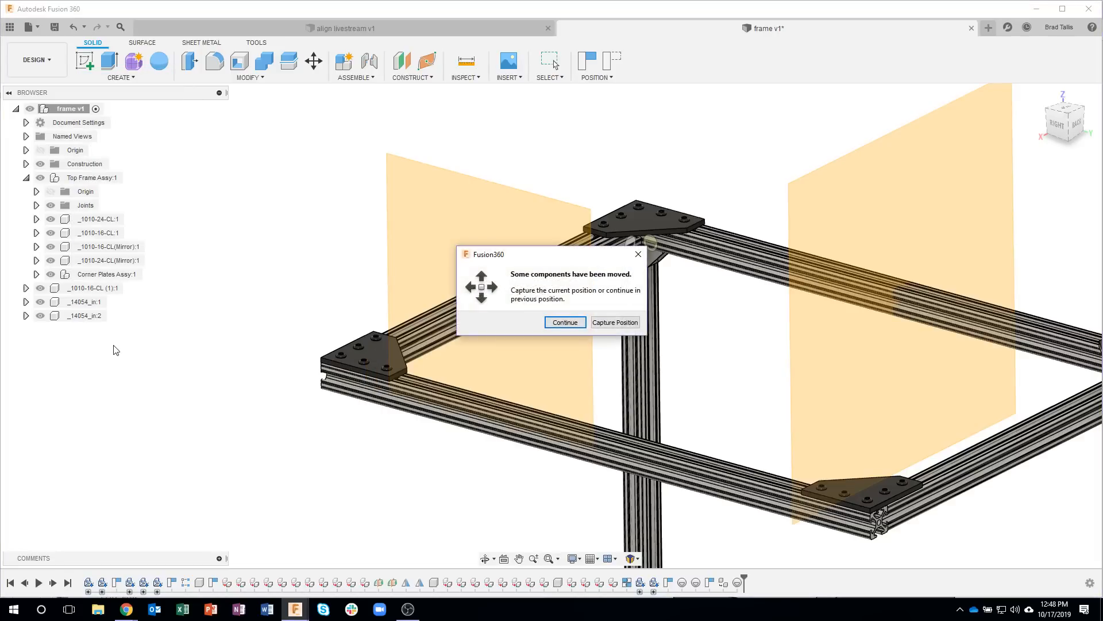
pyautogui.click(619, 323)
pyautogui.click(634, 261)
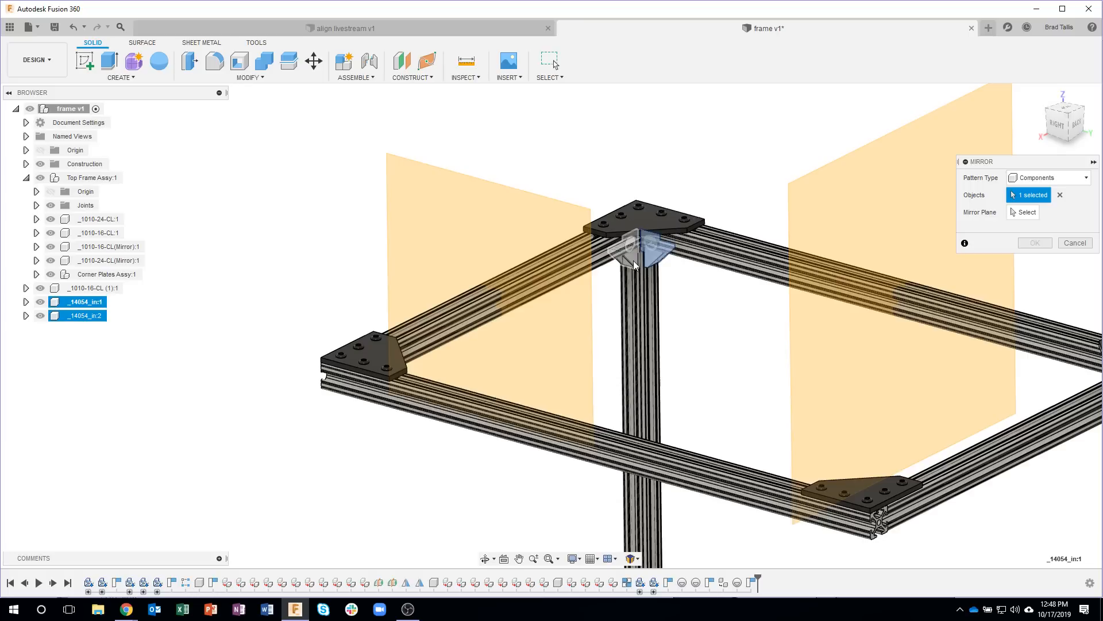
pyautogui.click(637, 289)
pyautogui.click(1014, 213)
pyautogui.click(475, 228)
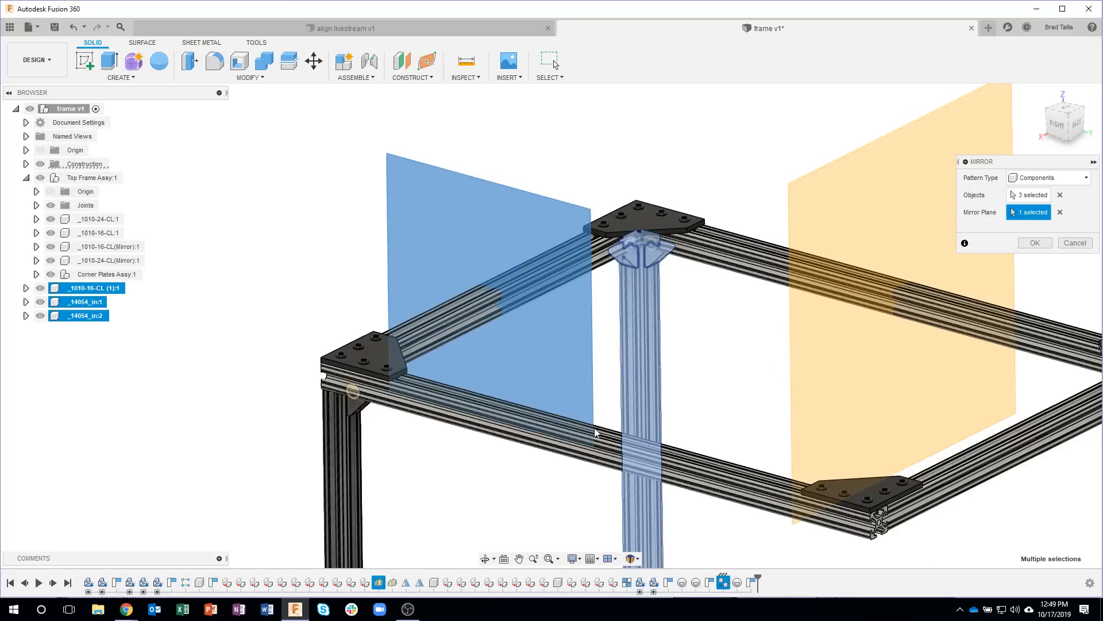
pyautogui.click(1033, 243)
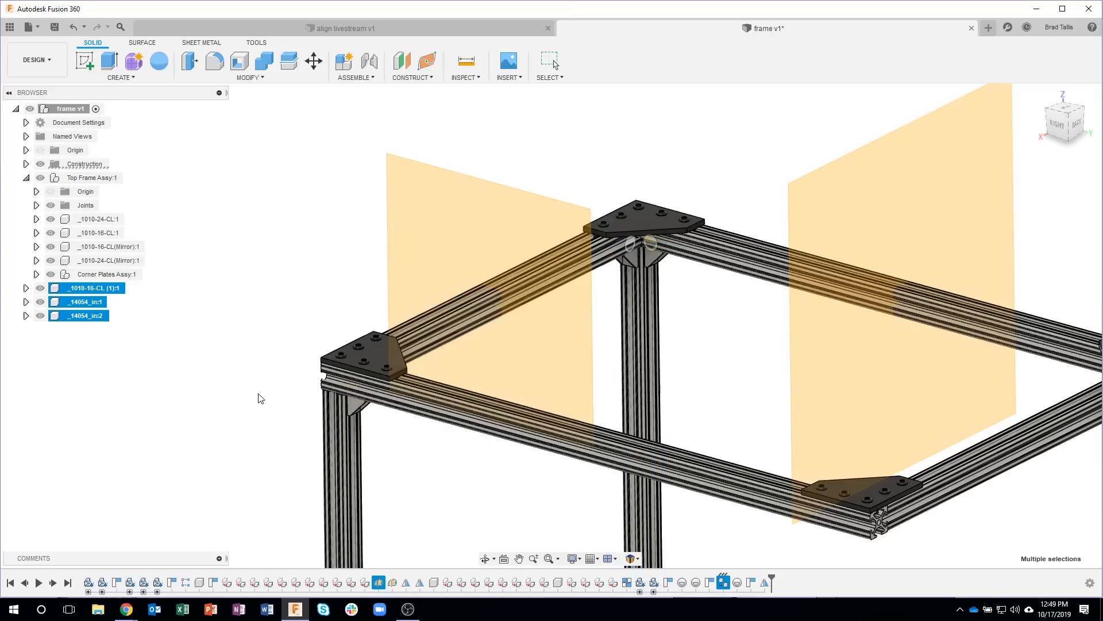
# Step: Mirror both 1010-16 legs and their four 14054 brackets as components across the second midplane to the opposite end of the frame
pyautogui.click(132, 77)
pyautogui.click(106, 354)
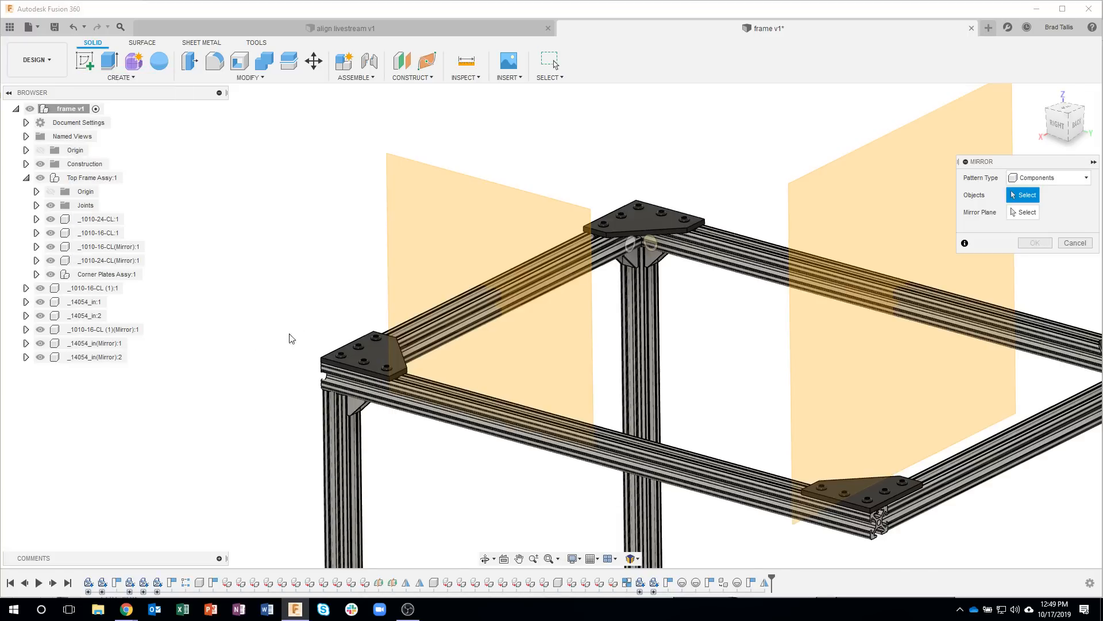
pyautogui.click(95, 357)
pyautogui.click(98, 343)
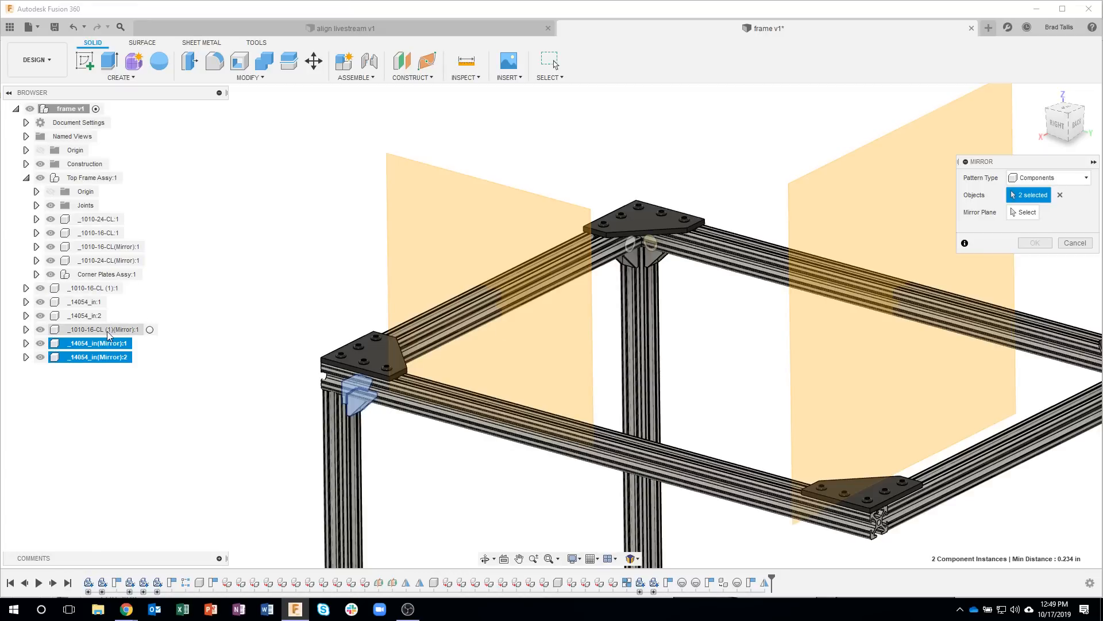
pyautogui.click(101, 331)
pyautogui.click(90, 315)
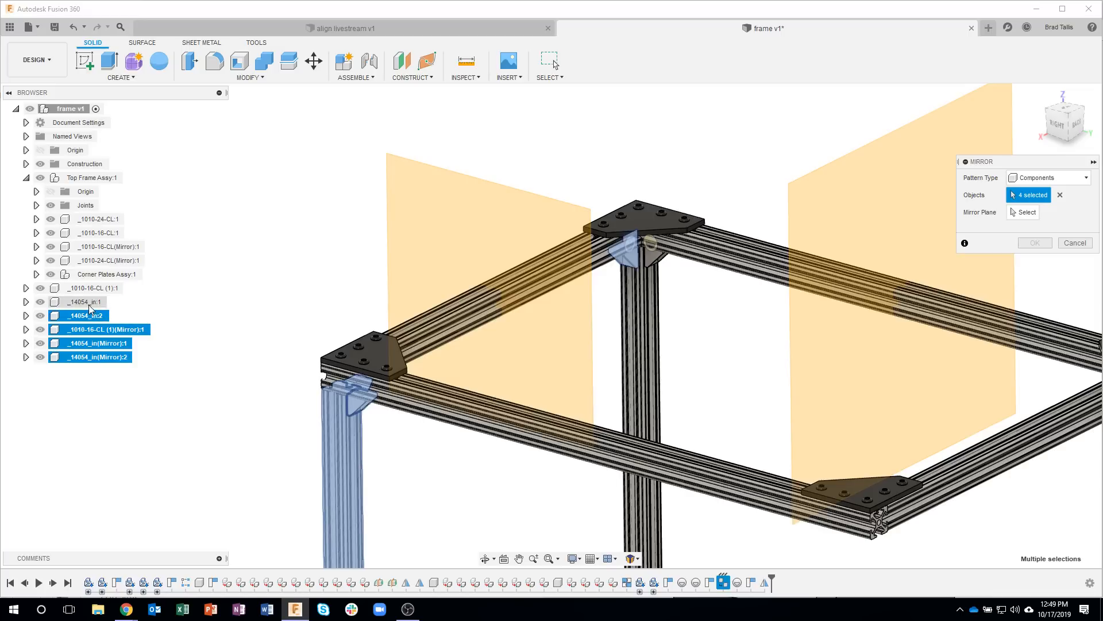
pyautogui.click(86, 302)
pyautogui.click(111, 289)
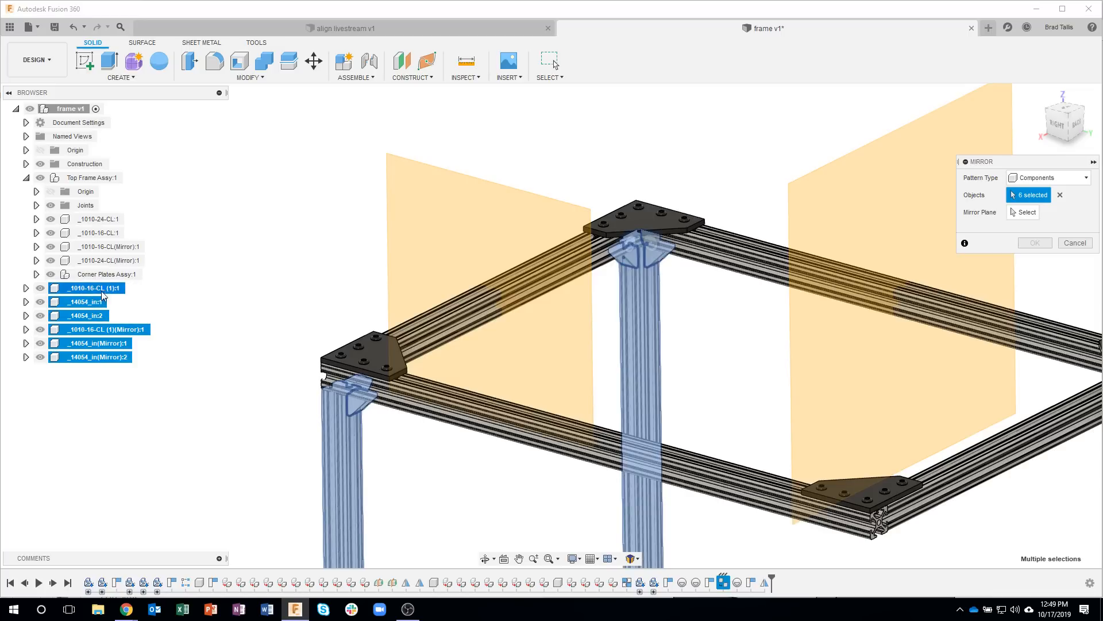
pyautogui.click(1013, 213)
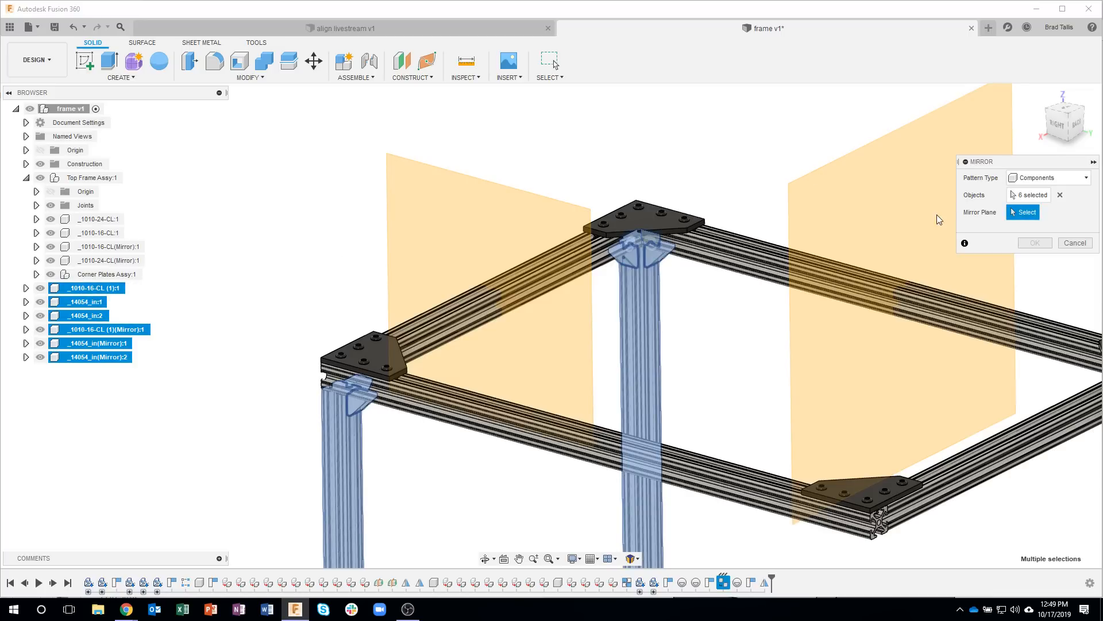
pyautogui.click(846, 213)
pyautogui.click(1035, 242)
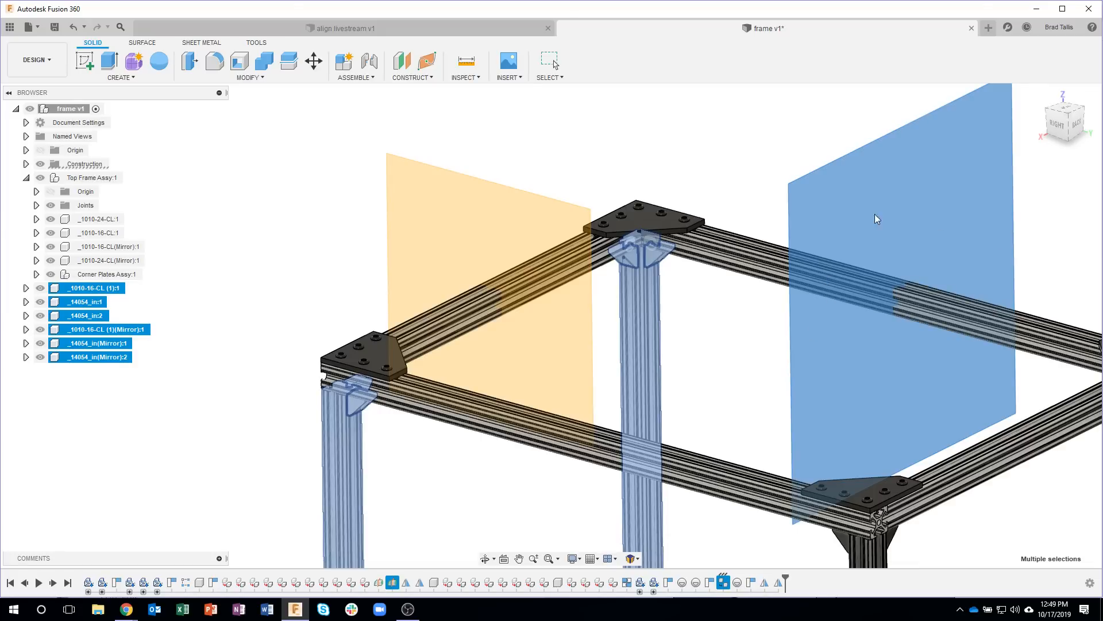
pyautogui.scroll(-5, 345, 293)
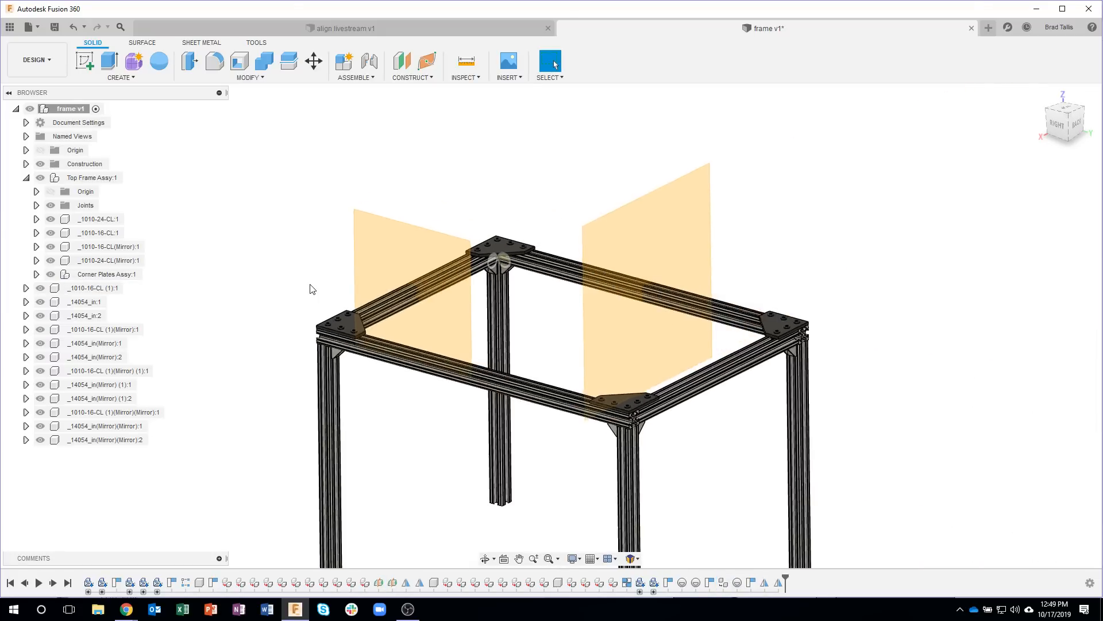
pyautogui.scroll(-2, 310, 288)
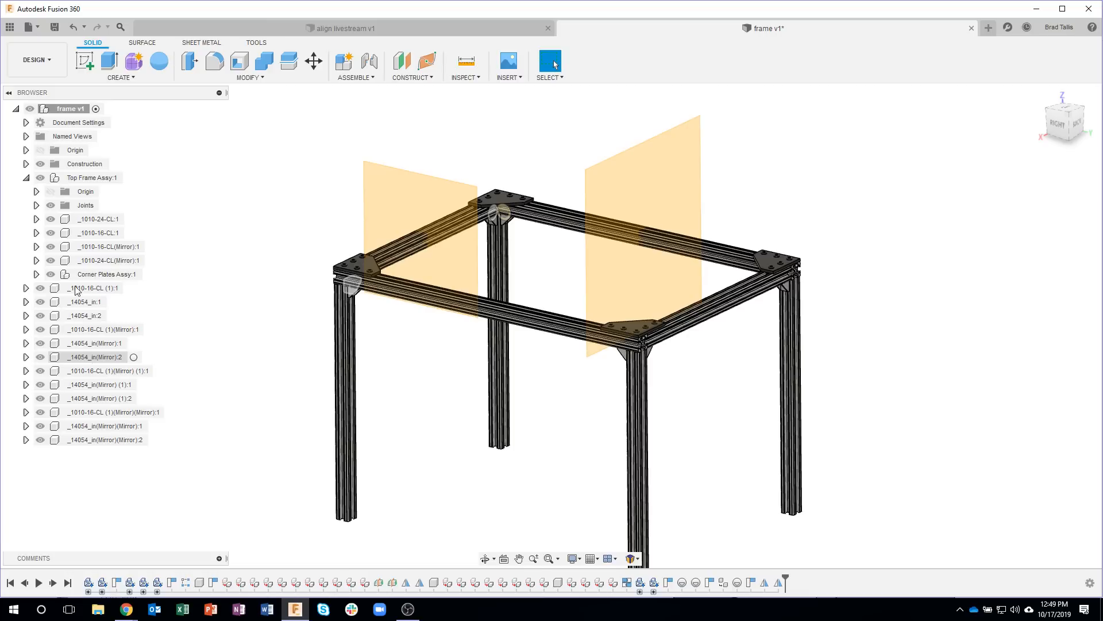
# Step: Create a new component under the top-level frame and name it Vertical Strut Assy
pyautogui.rightClick(74, 110)
pyautogui.click(118, 118)
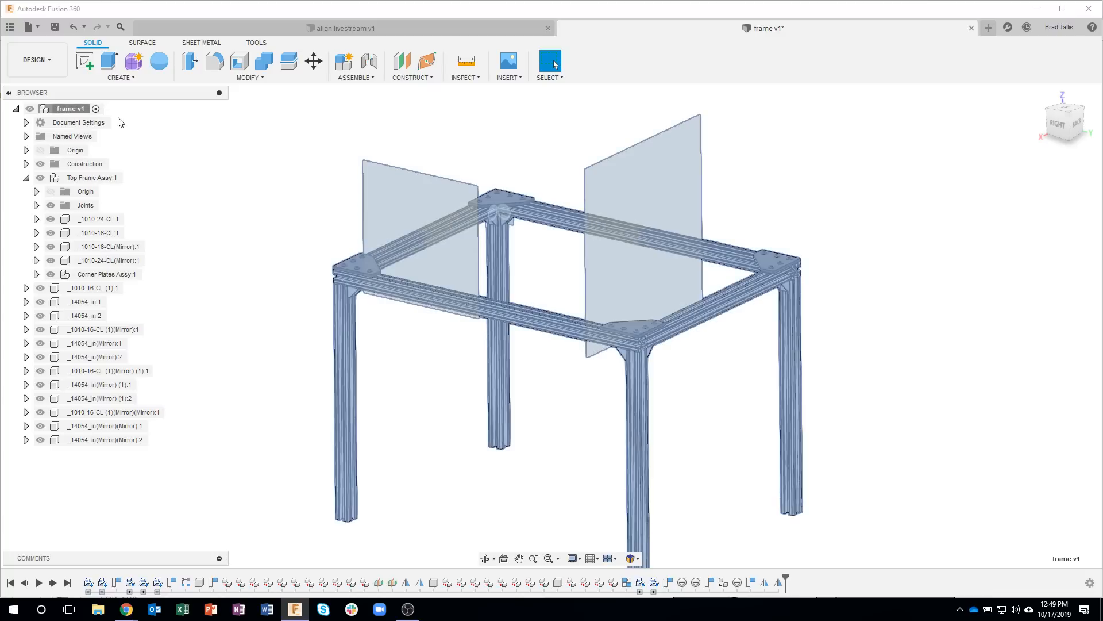
pyautogui.click(102, 454)
pyautogui.click(102, 454)
pyautogui.write('V')
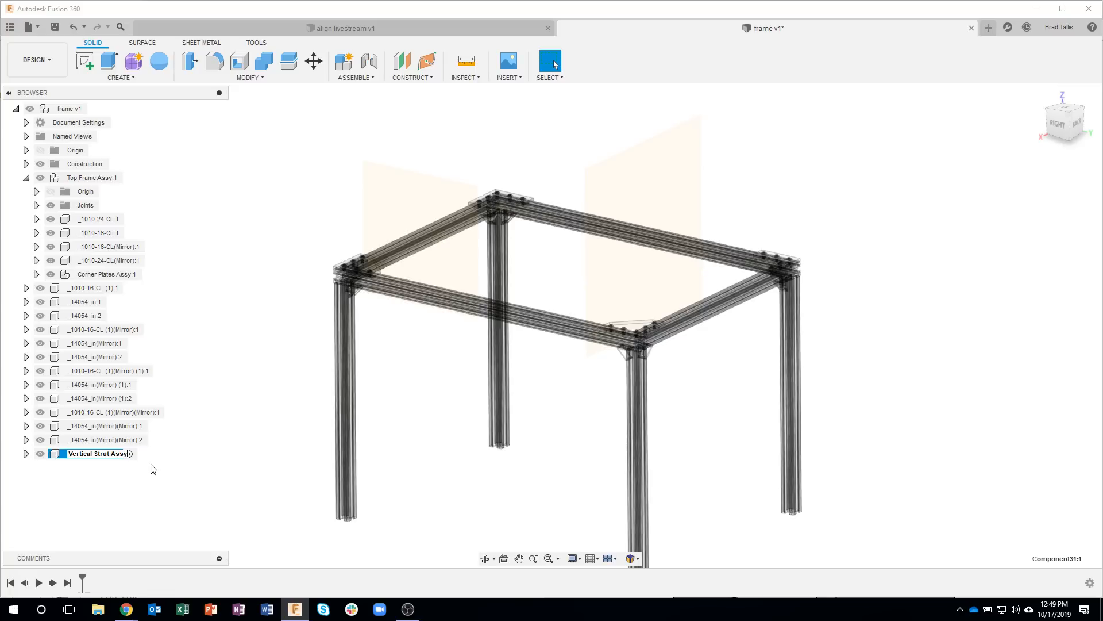
pyautogui.write('ertical Strut Assy')
pyautogui.press('Return')
# Step: Move all the leg and 14054 bracket components, including their mirrored copies, into Vertical Strut Assy
pyautogui.click(96, 443)
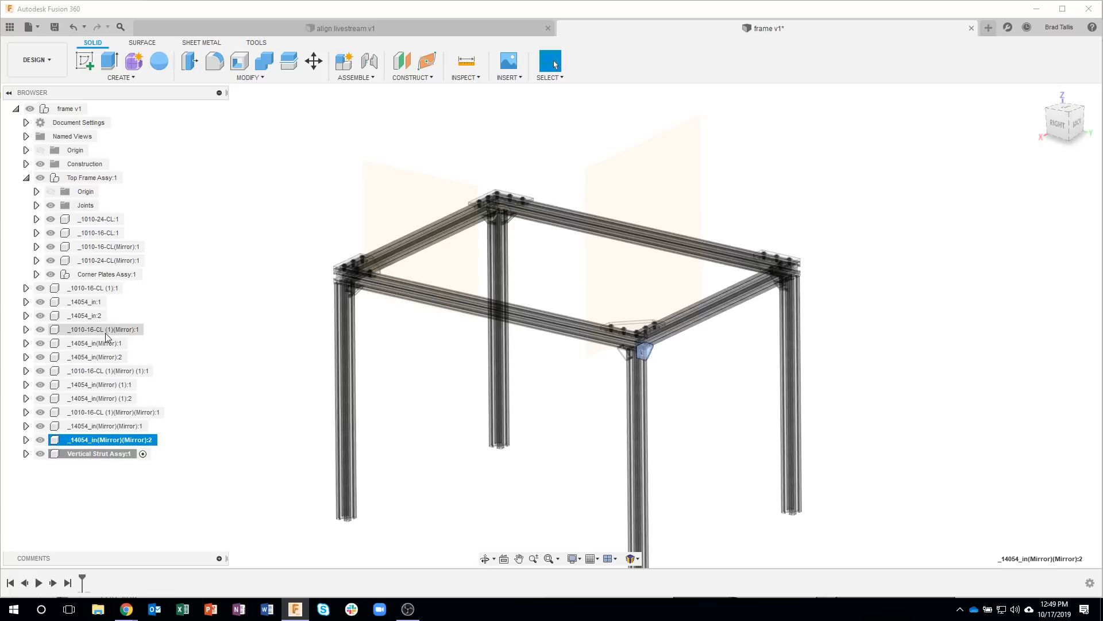
pyautogui.keyDown('shift'); pyautogui.click(91, 289); pyautogui.keyUp('shift')
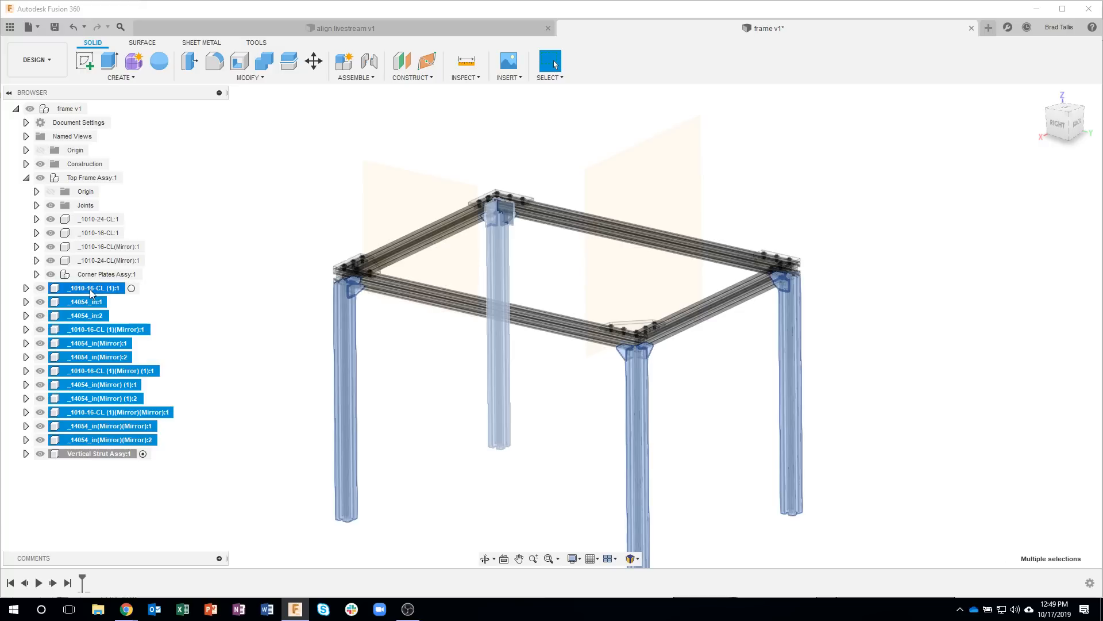
pyautogui.moveTo(84, 289); pyautogui.dragTo(81, 453)
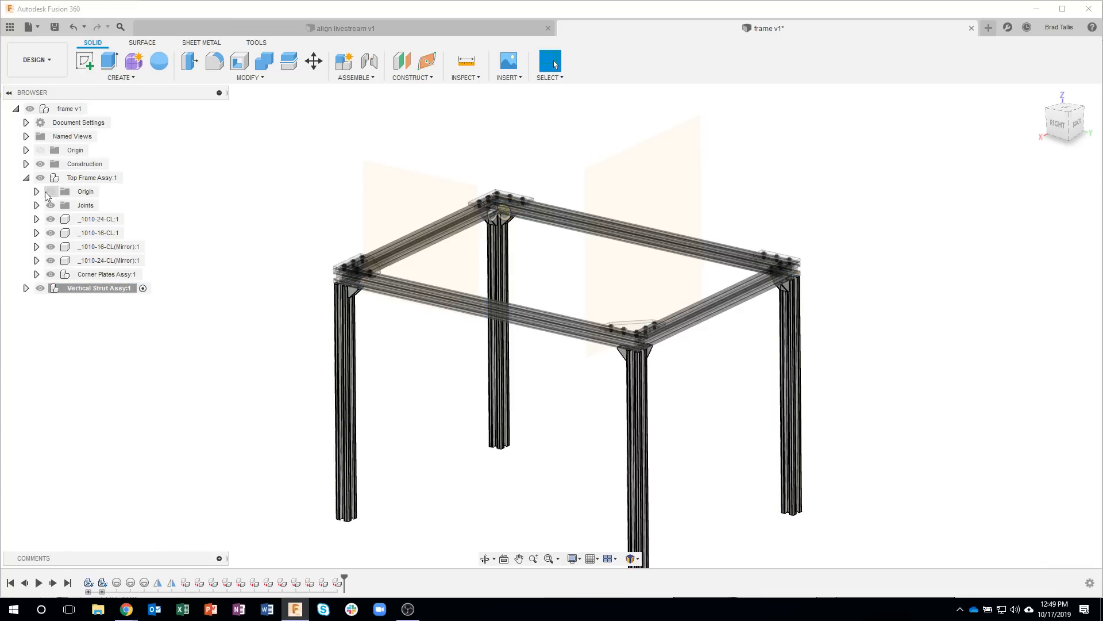
# Step: Check what Top Frame Assy and Vertical Strut Assy contain by toggling their visibility and listing the strut assembly's components
pyautogui.click(26, 178)
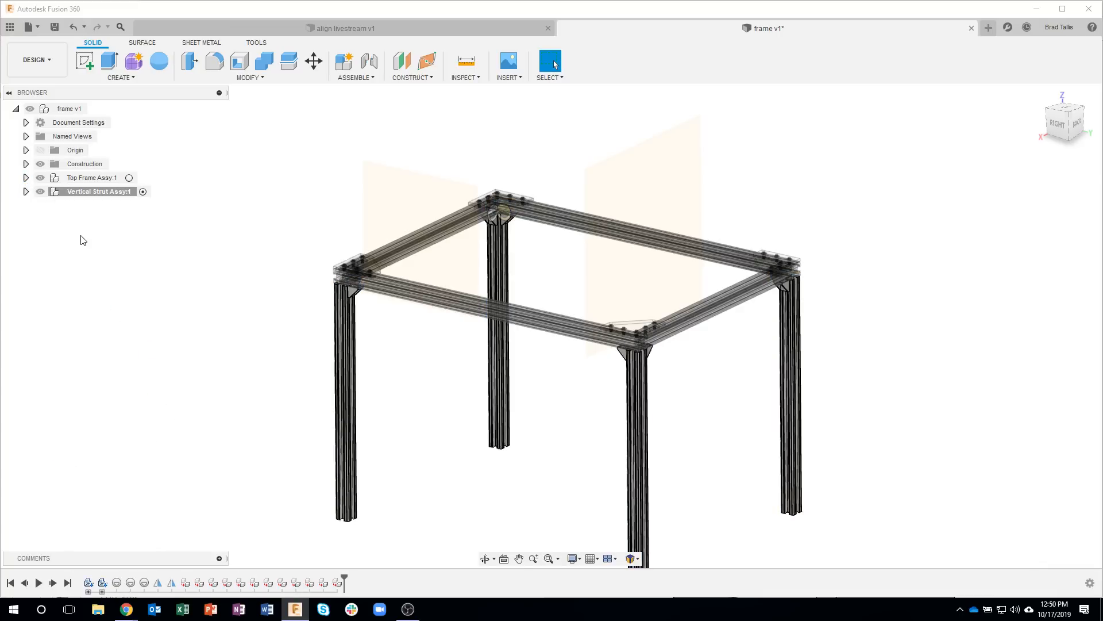
pyautogui.click(42, 180)
pyautogui.click(42, 180)
pyautogui.click(40, 191)
pyautogui.click(40, 191)
pyautogui.click(27, 192)
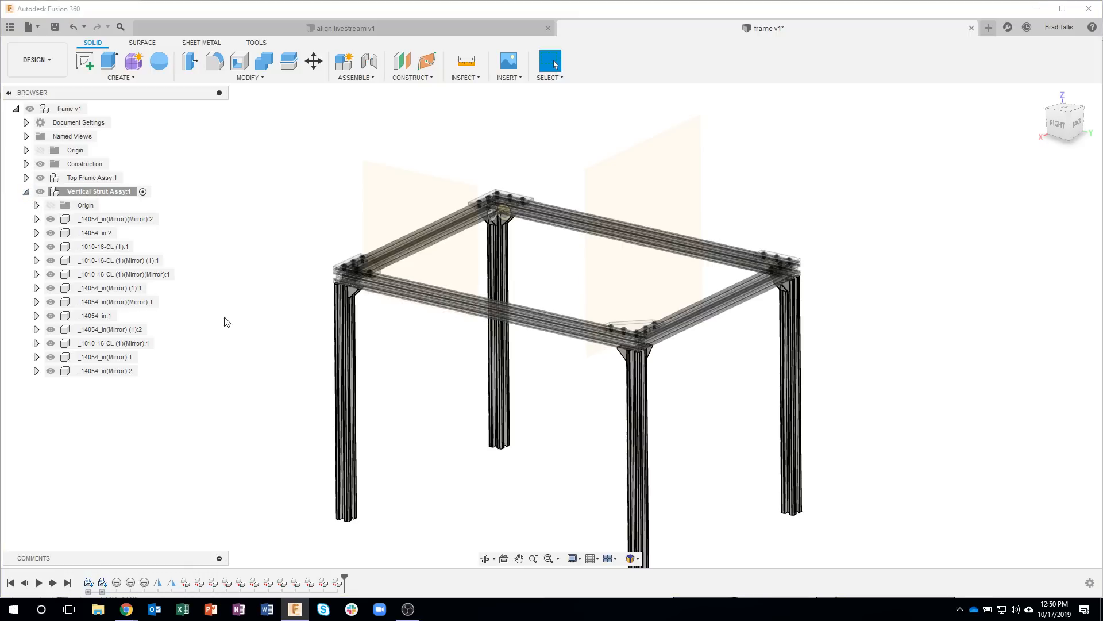
# Step: Create a new component inside Vertical Strut Assy and name it Corner Brackets Assy
pyautogui.rightClick(105, 194)
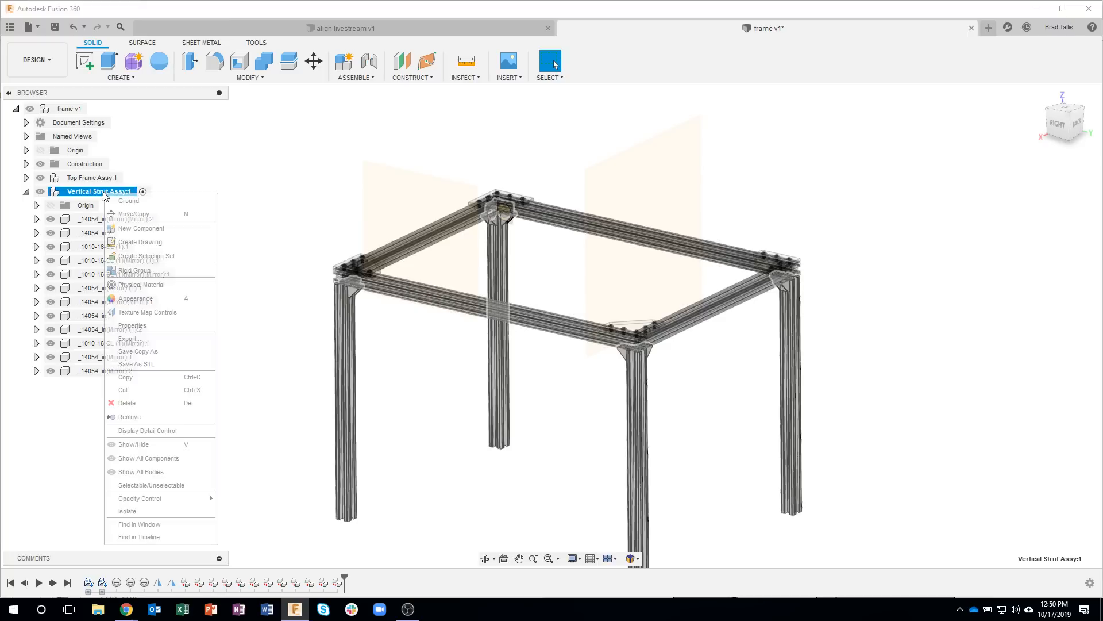
pyautogui.click(156, 226)
pyautogui.doubleClick(104, 385)
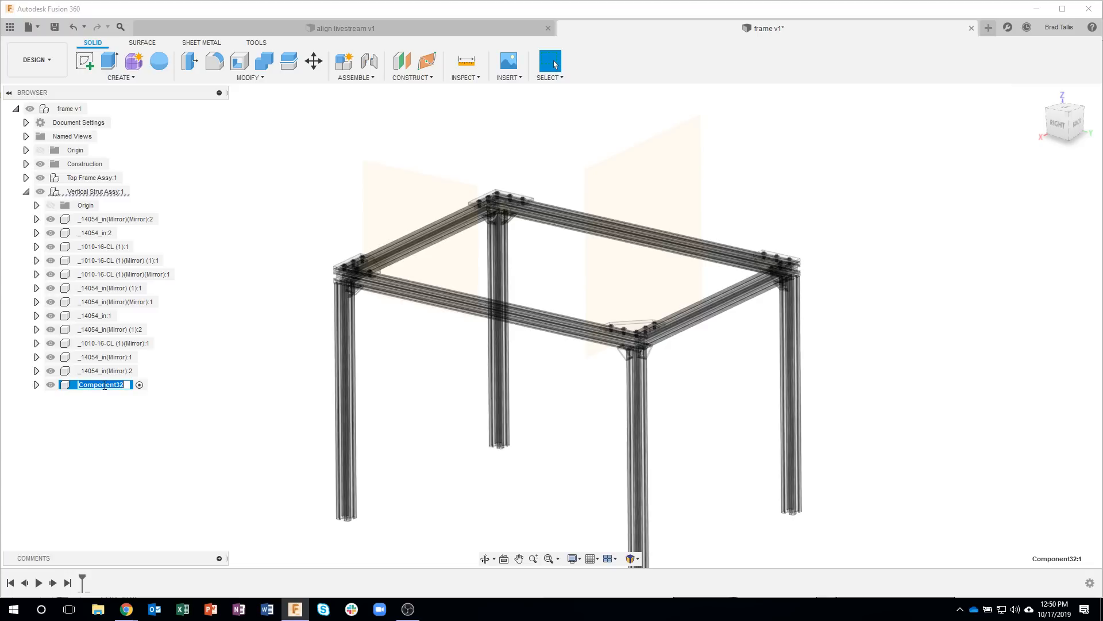
pyautogui.write('Corner Brackets Assy')
pyautogui.press('Return')
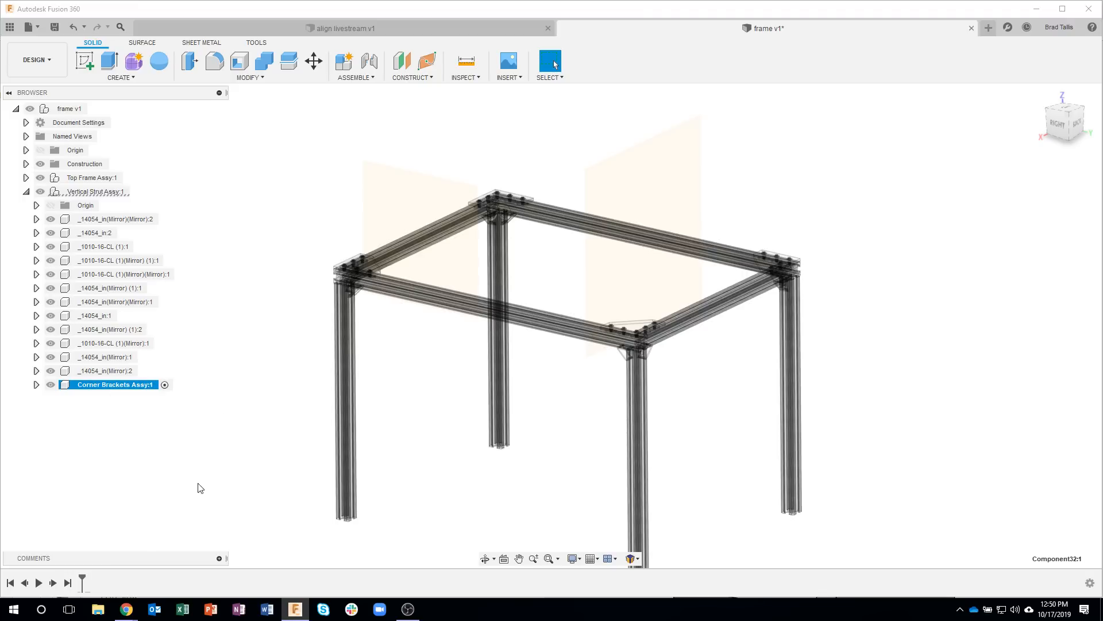
pyautogui.click(175, 440)
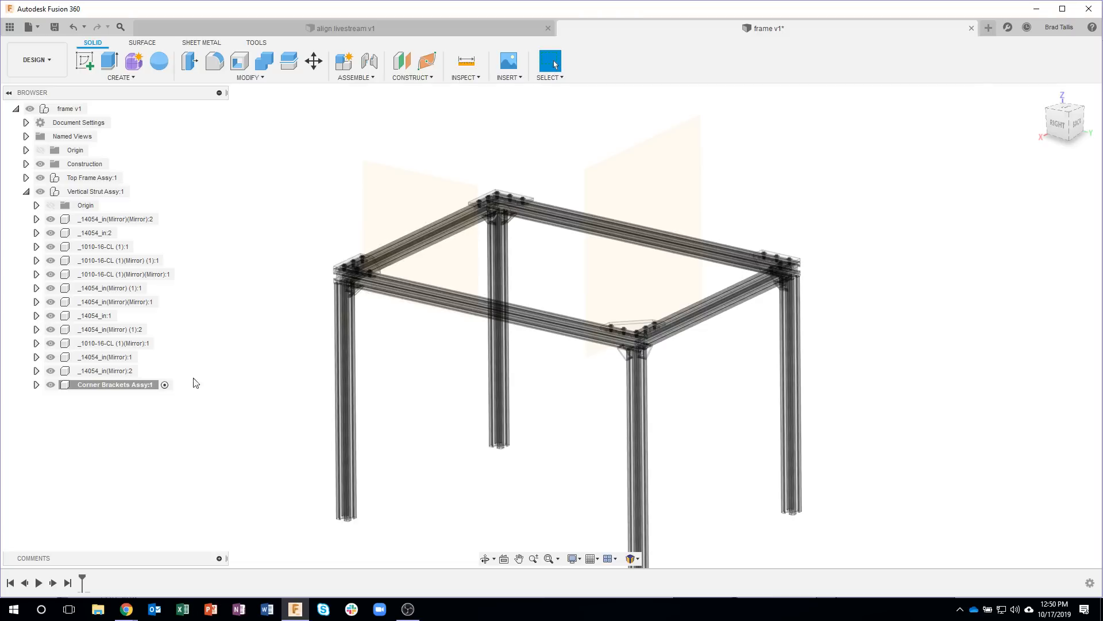
# Step: Select all components named _14054 with Select By Name and move them into Corner Brackets Assy
pyautogui.click(549, 78)
pyautogui.moveTo(572, 153)
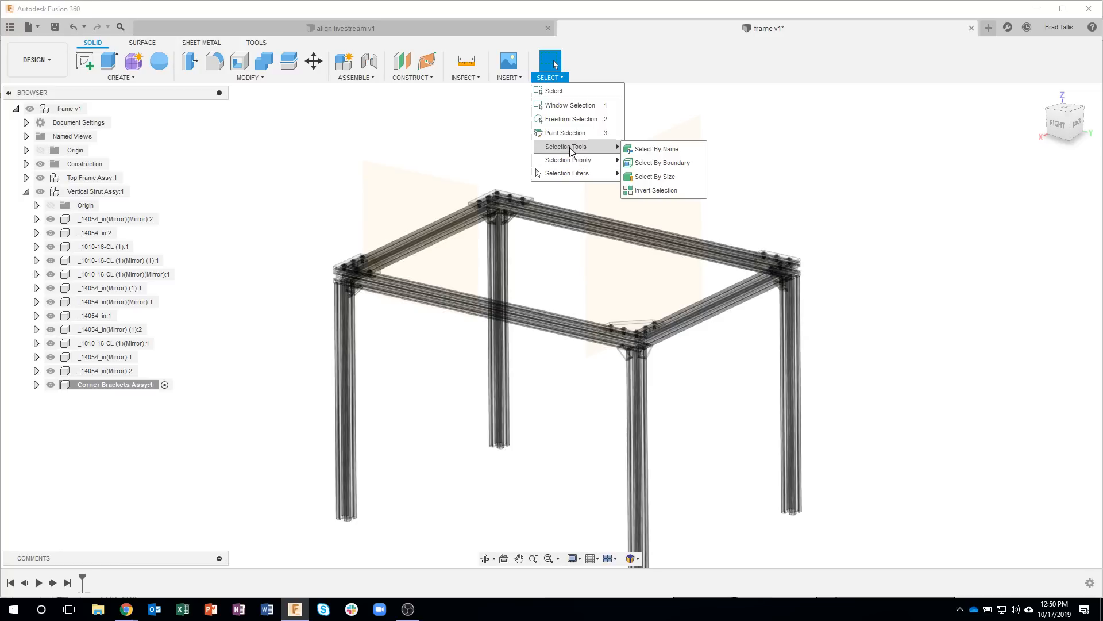
pyautogui.click(650, 150)
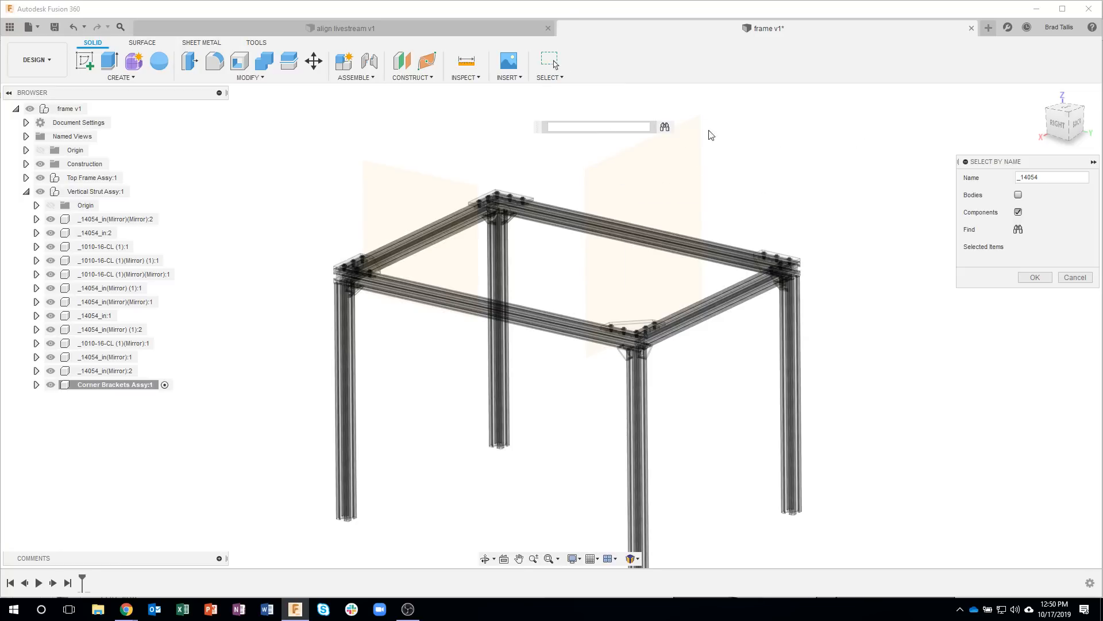
pyautogui.moveTo(1058, 178); pyautogui.dragTo(973, 177)
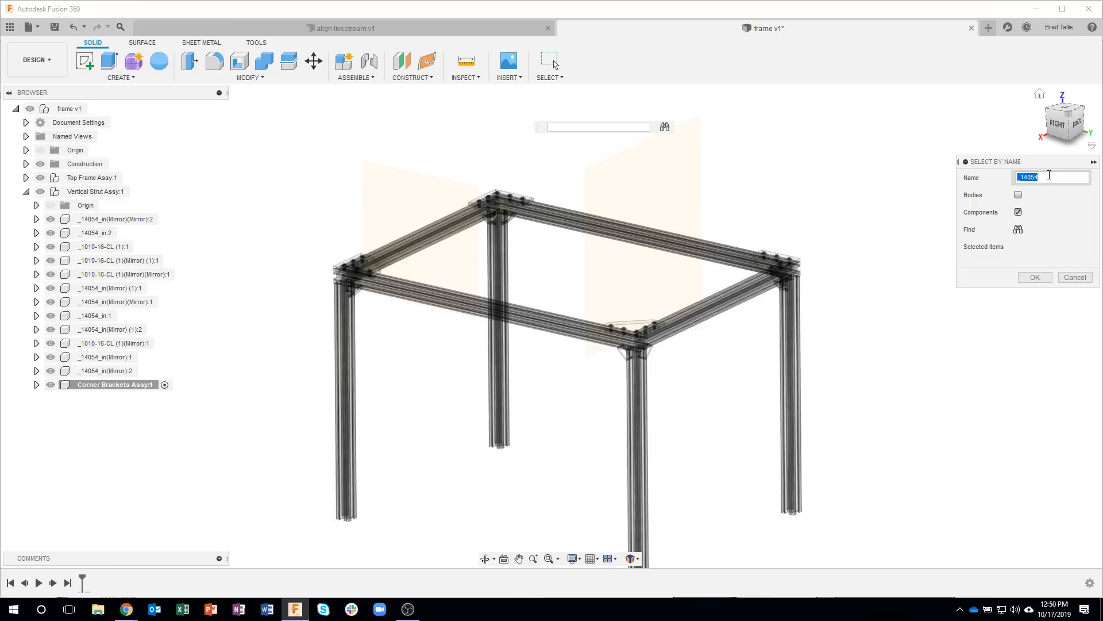
pyautogui.write('_')
pyautogui.click(1018, 229)
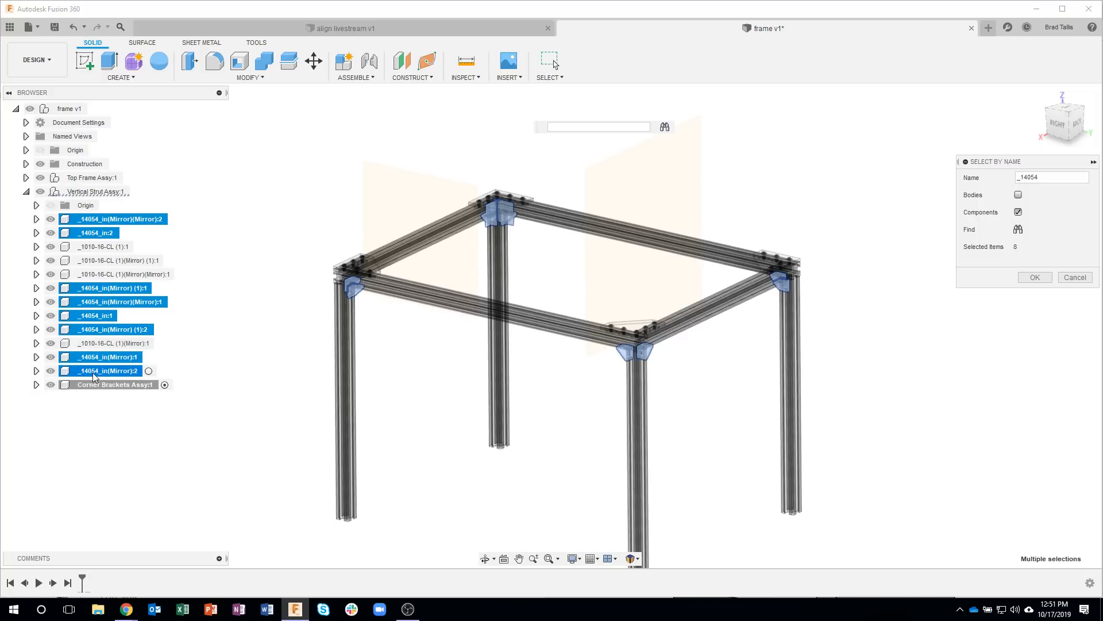
pyautogui.moveTo(89, 372); pyautogui.dragTo(93, 391)
pyautogui.click(1034, 277)
pyautogui.moveTo(92, 371); pyautogui.dragTo(91, 388)
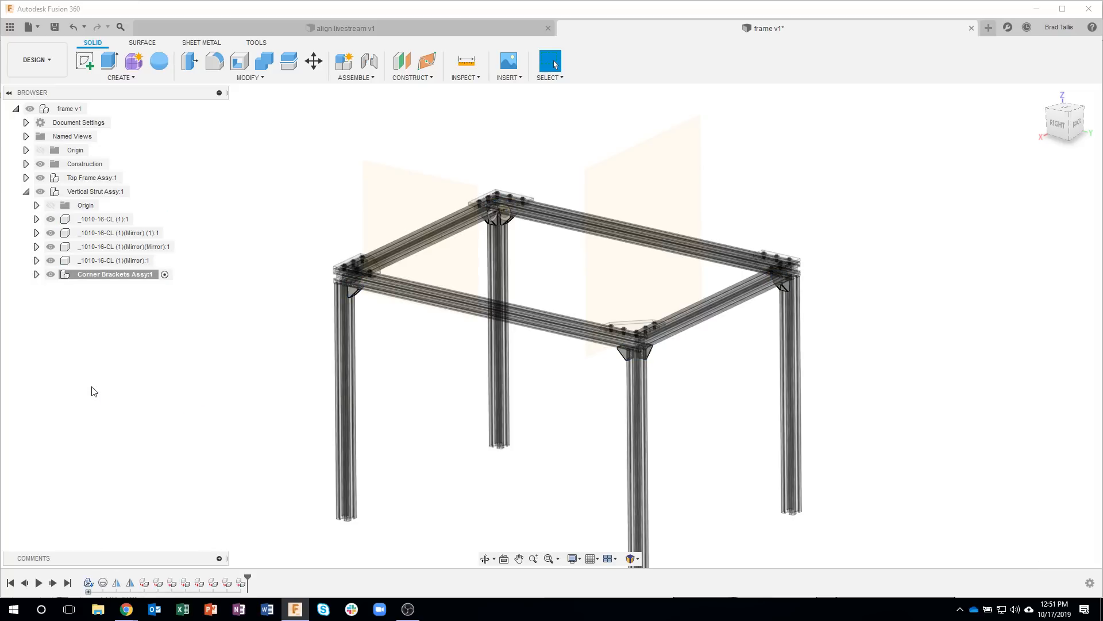
# Step: Check the contents of Corner Brackets Assy by toggling its visibility and listing its components
pyautogui.click(51, 275)
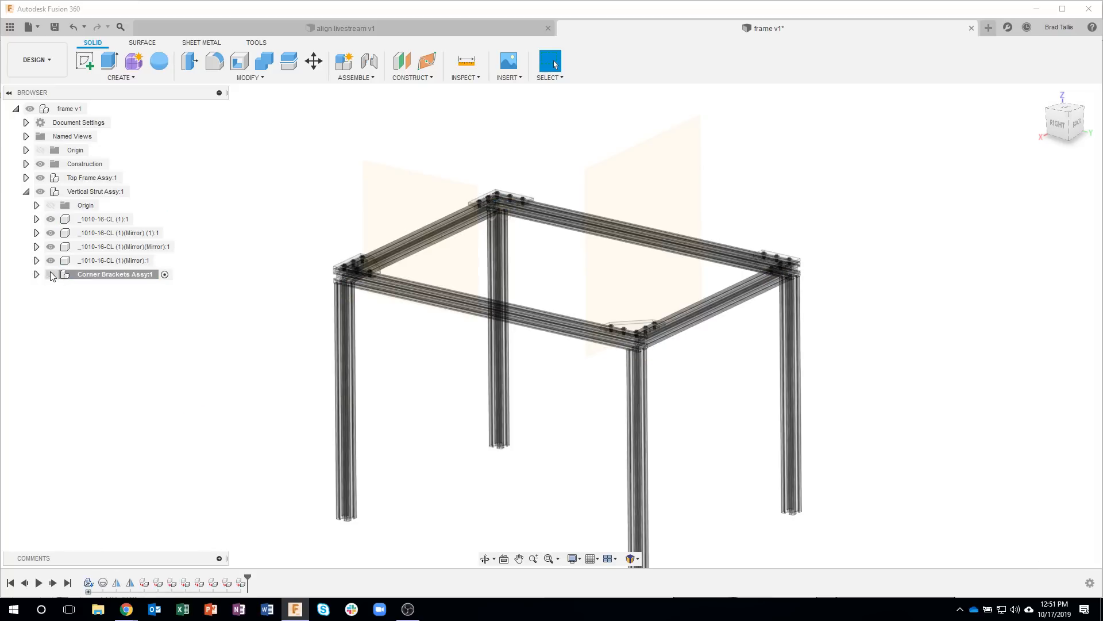
pyautogui.click(50, 273)
pyautogui.keyDown('shift'); pyautogui.moveTo(361, 312); pyautogui.dragTo(379, 291, button='middle'); pyautogui.keyUp('shift')
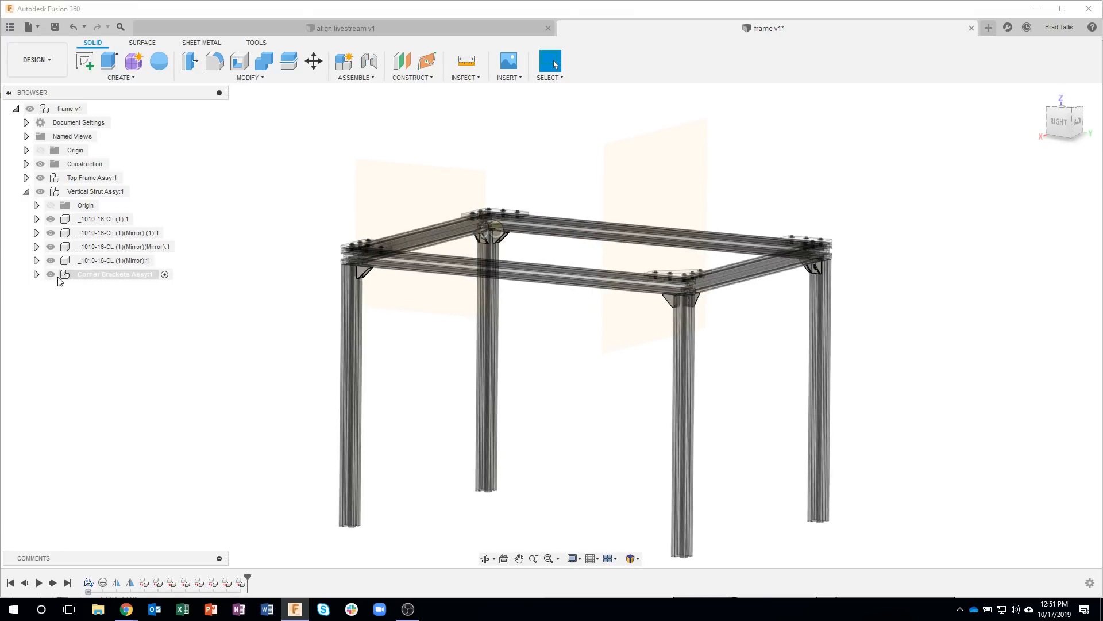
pyautogui.click(37, 275)
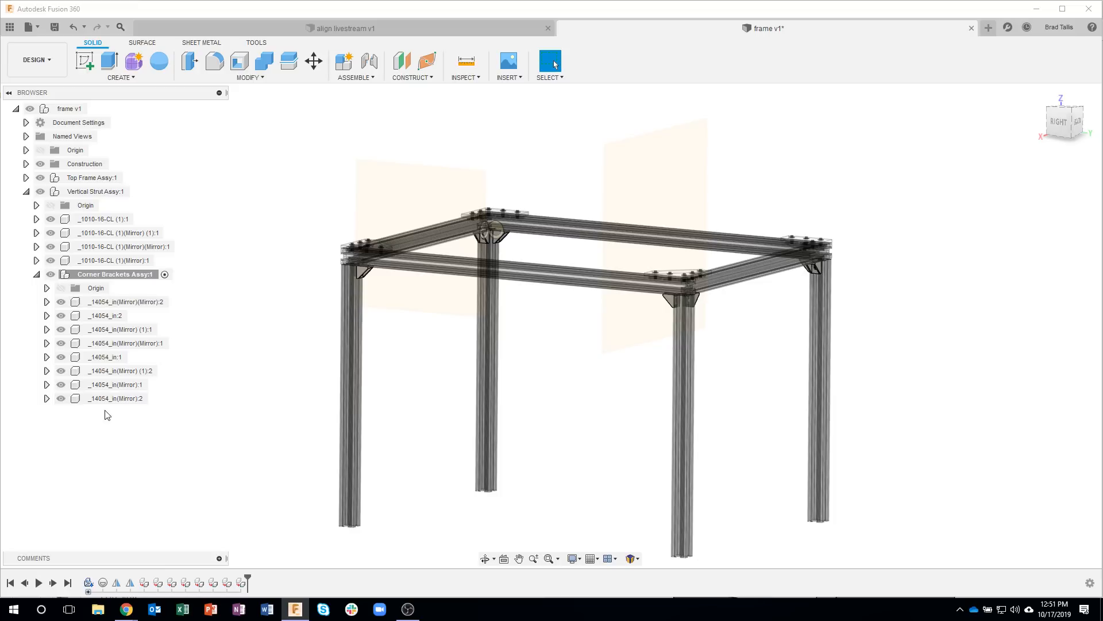
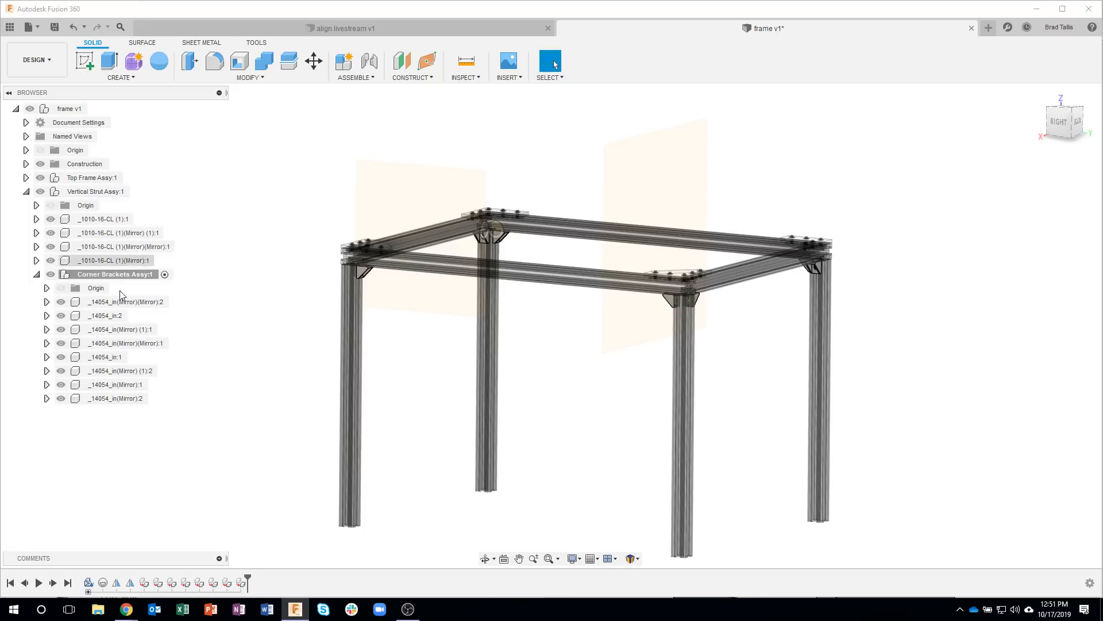
# Step: Collapse Corner Brackets Assy and make the top-level frame component active again
pyautogui.click(35, 275)
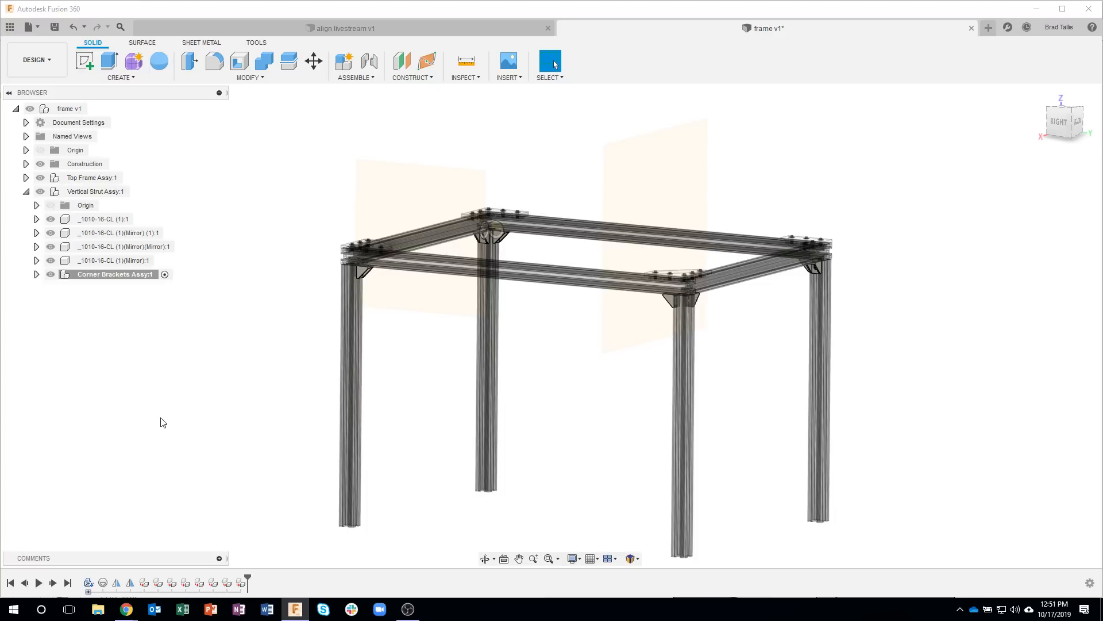
pyautogui.keyDown('shift'); pyautogui.moveTo(207, 398); pyautogui.dragTo(83, 117, button='middle'); pyautogui.keyUp('shift')
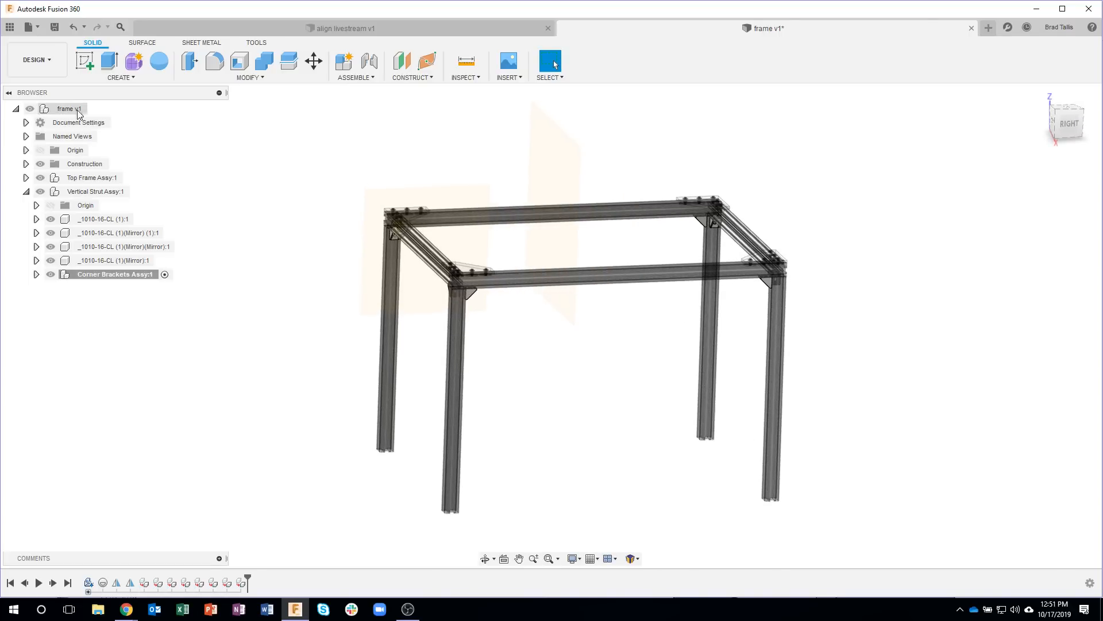
pyautogui.click(96, 108)
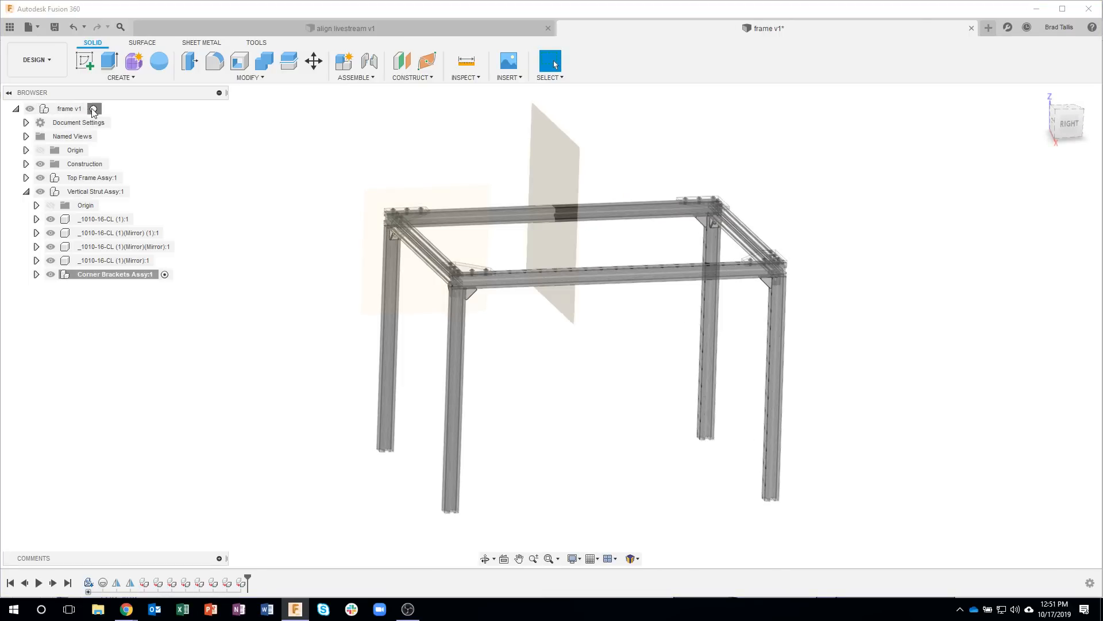
pyautogui.click(213, 379)
pyautogui.keyDown('shift'); pyautogui.moveTo(213, 379); pyautogui.dragTo(281, 214, button='middle'); pyautogui.keyUp('shift')
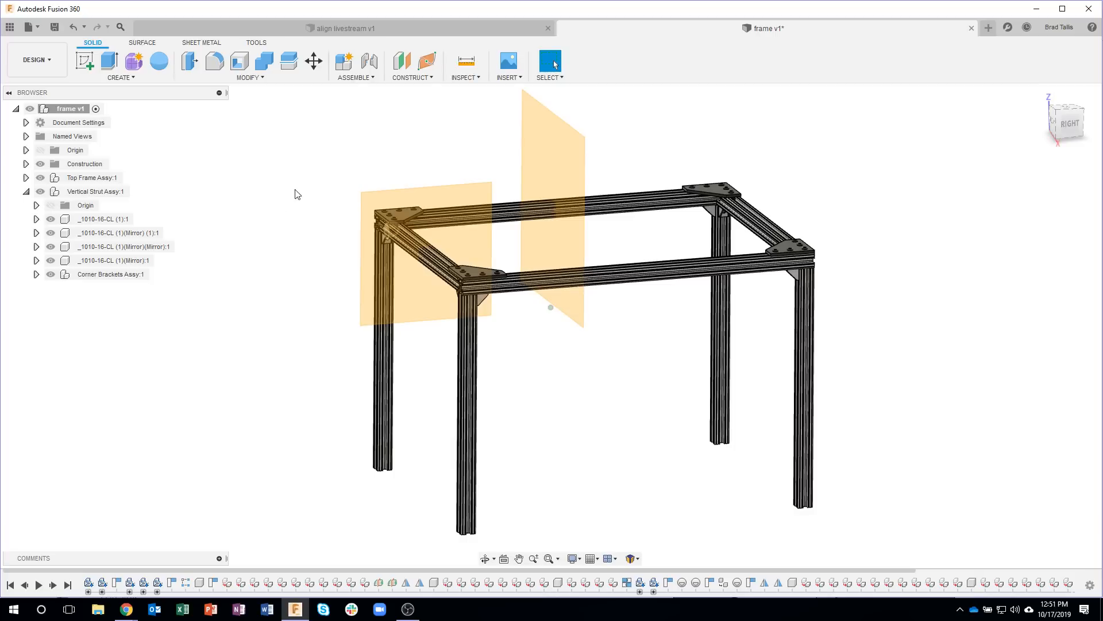
# Step: Construct a midplane halfway between the bottom and top end faces of one vertical leg
pyautogui.click(411, 77)
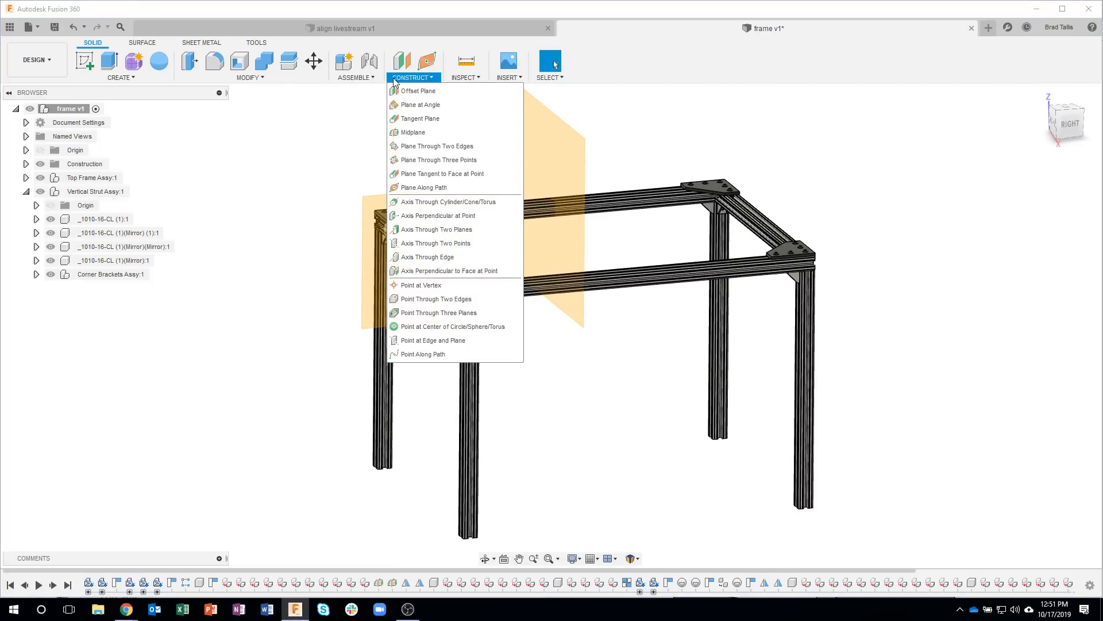
pyautogui.click(405, 134)
pyautogui.keyDown('shift'); pyautogui.moveTo(513, 427); pyautogui.dragTo(449, 399, button='middle'); pyautogui.keyUp('shift')
pyautogui.scroll(2, 449, 399)
pyautogui.scroll(8, 460, 365)
pyautogui.click(474, 351)
pyautogui.scroll(-8, 488, 453)
pyautogui.keyDown('shift'); pyautogui.moveTo(492, 457); pyautogui.dragTo(515, 286, button='middle'); pyautogui.keyUp('shift')
pyautogui.scroll(6, 493, 213)
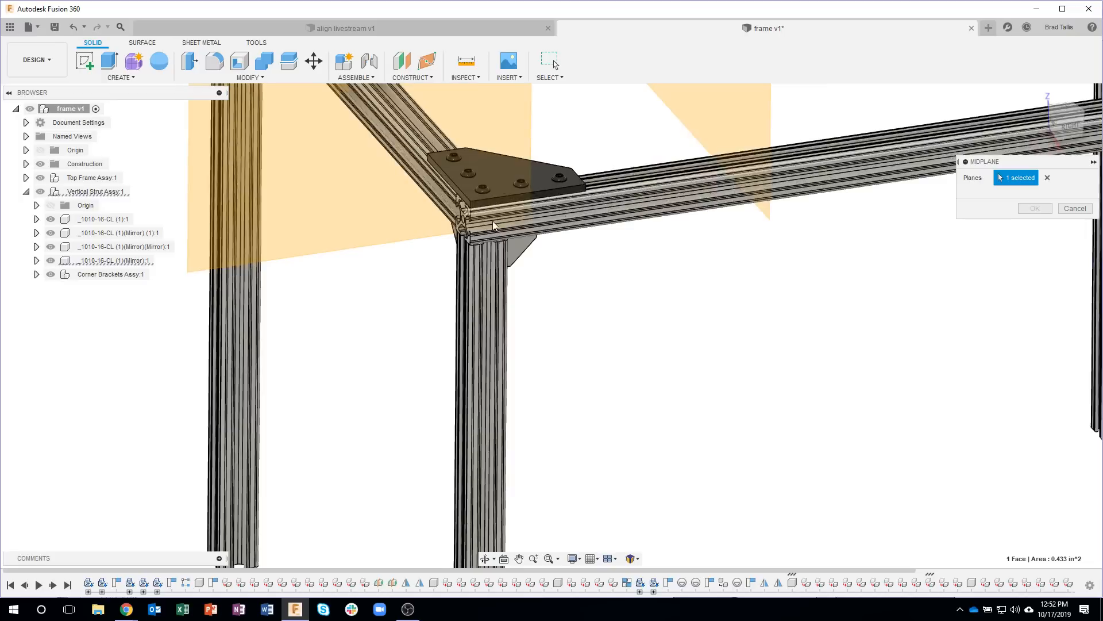
pyautogui.scroll(4, 480, 250)
pyautogui.click(462, 249)
pyautogui.scroll(-8, 585, 392)
pyautogui.keyDown('shift'); pyautogui.moveTo(588, 393); pyautogui.dragTo(712, 409, button='middle'); pyautogui.keyUp('shift')
pyautogui.click(1034, 208)
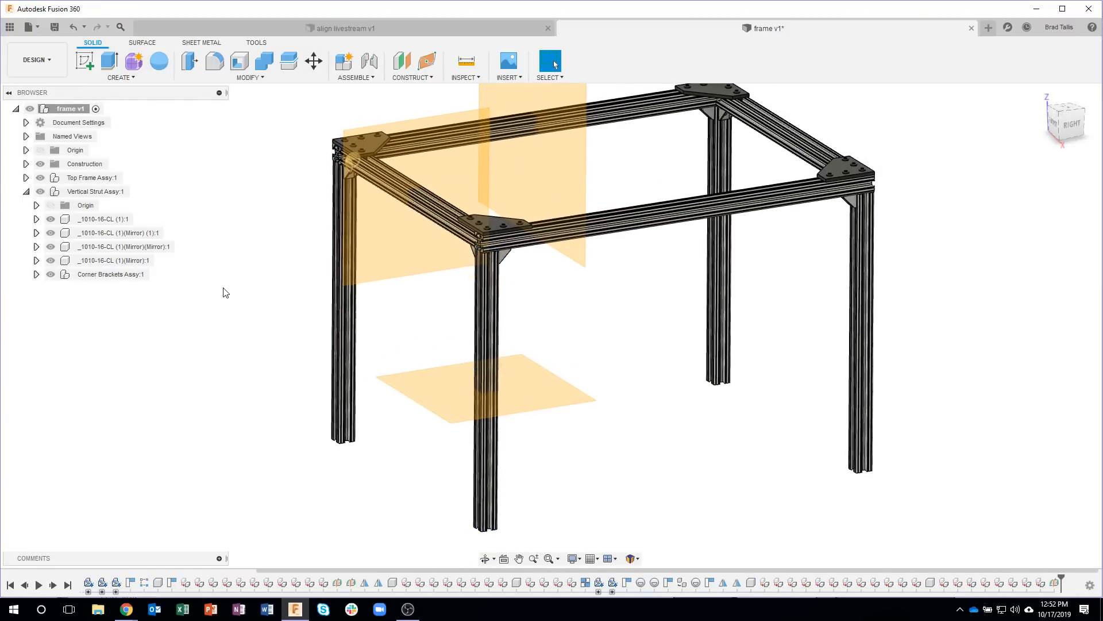
# Step: Mirror the components Top Frame Assy and Corner Brackets Assy about the horizontal midplane of the legs
pyautogui.click(26, 191)
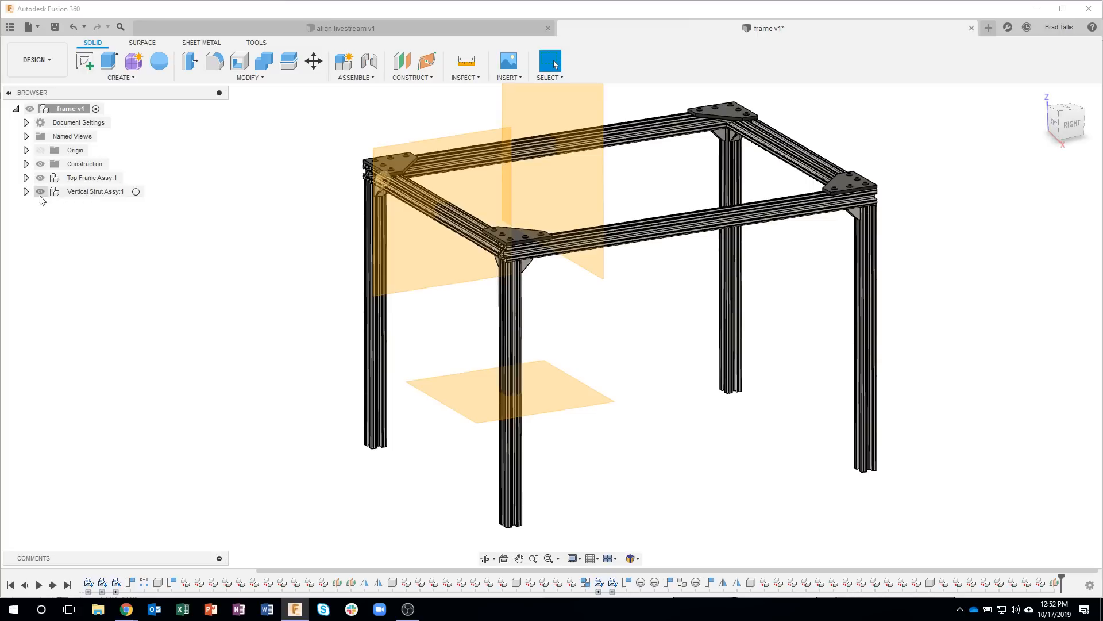
pyautogui.click(120, 77)
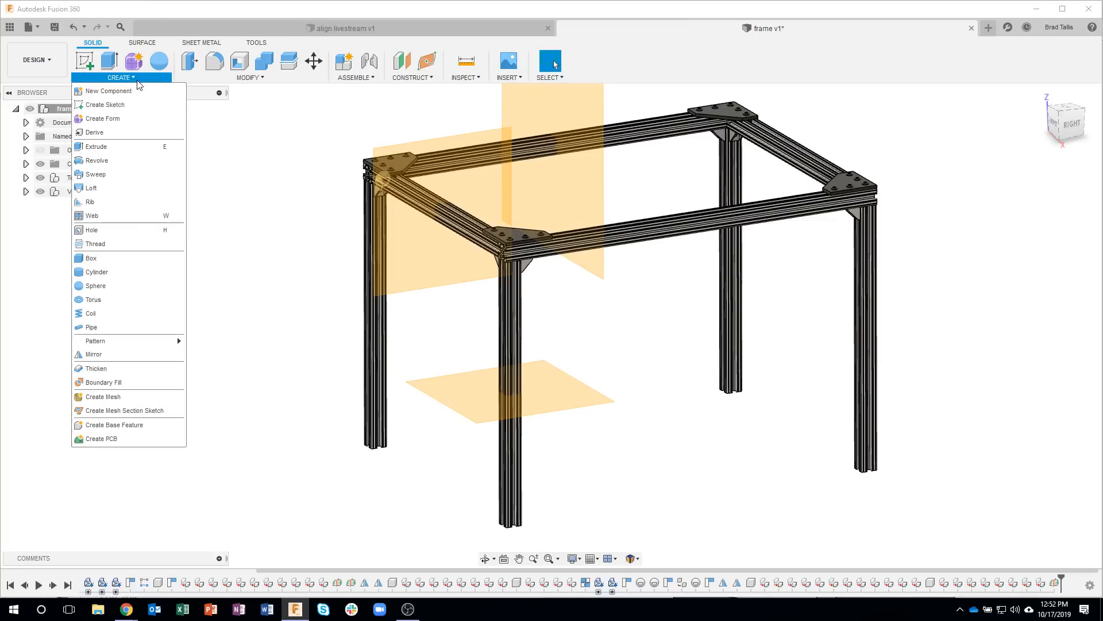
pyautogui.click(115, 354)
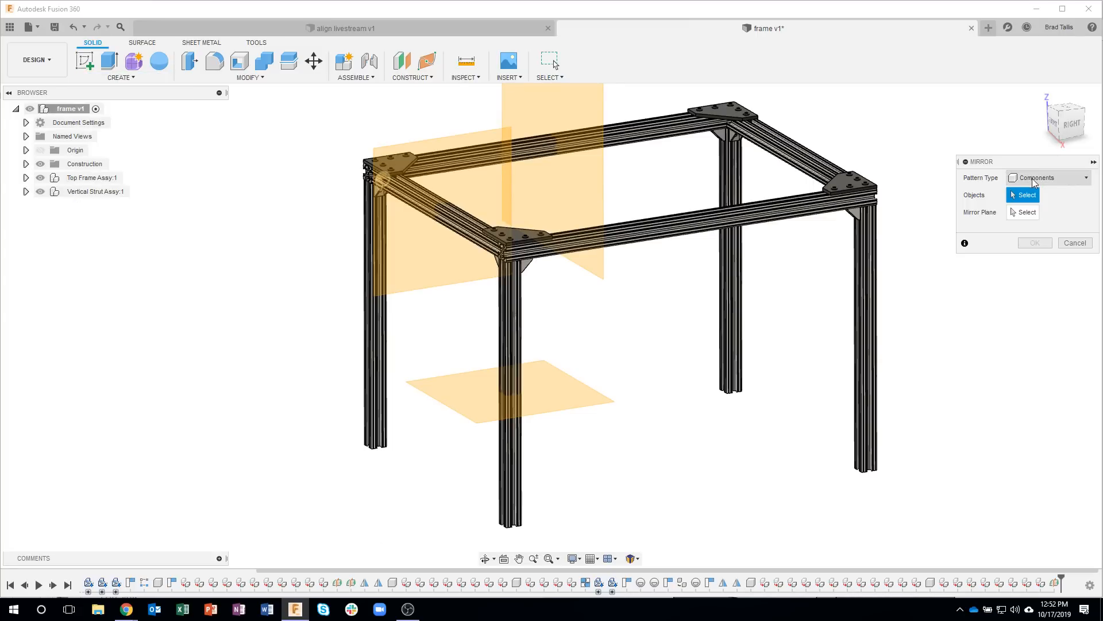
pyautogui.click(91, 181)
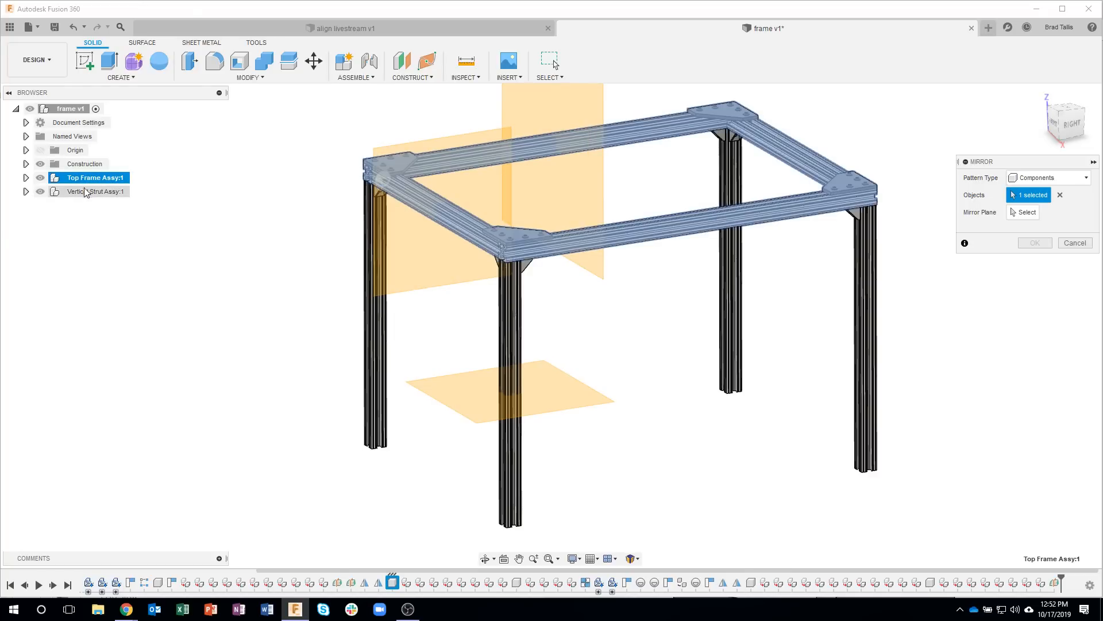
pyautogui.click(26, 191)
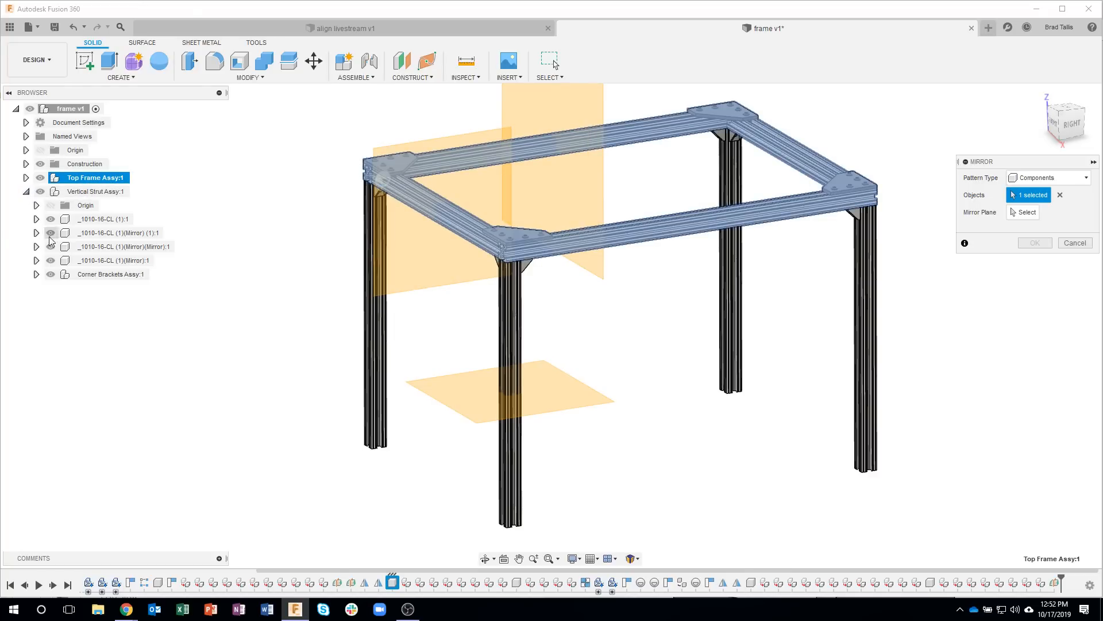
pyautogui.click(100, 275)
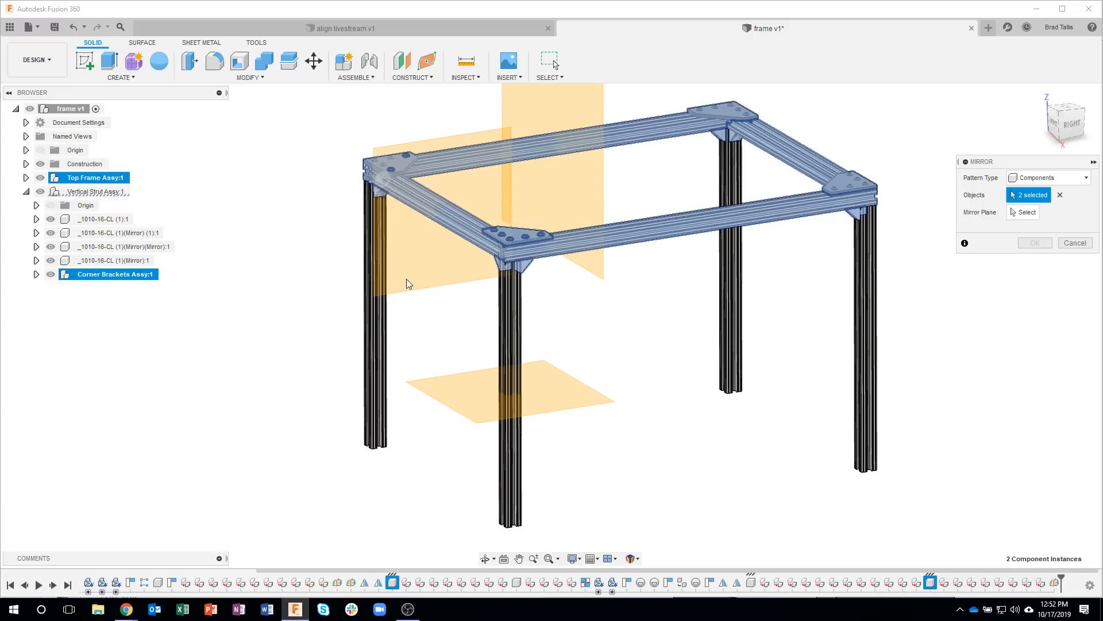
pyautogui.click(1018, 214)
pyautogui.click(573, 387)
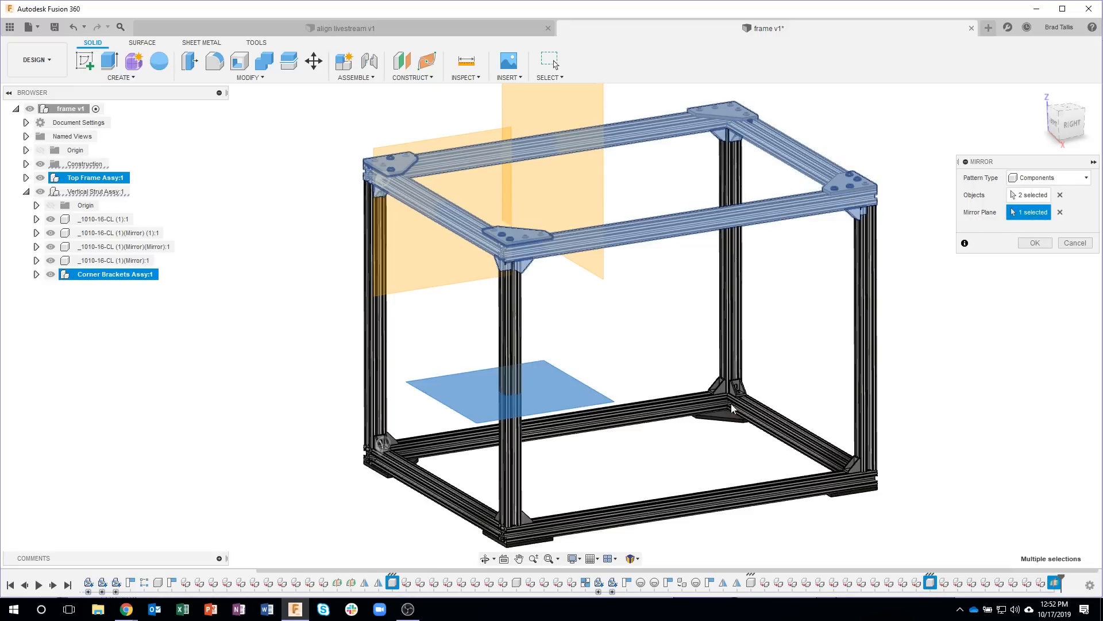
pyautogui.click(1034, 243)
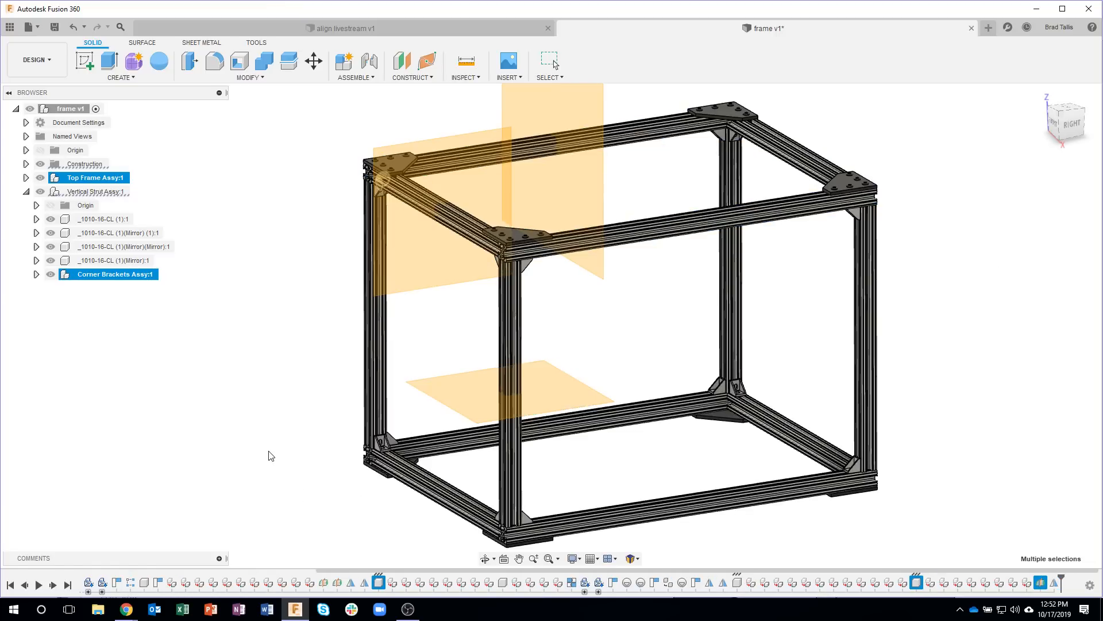
# Step: Rename the component Top Frame Assy(Mirror) as Bottom Frame Assy(Mirror)
pyautogui.click(25, 191)
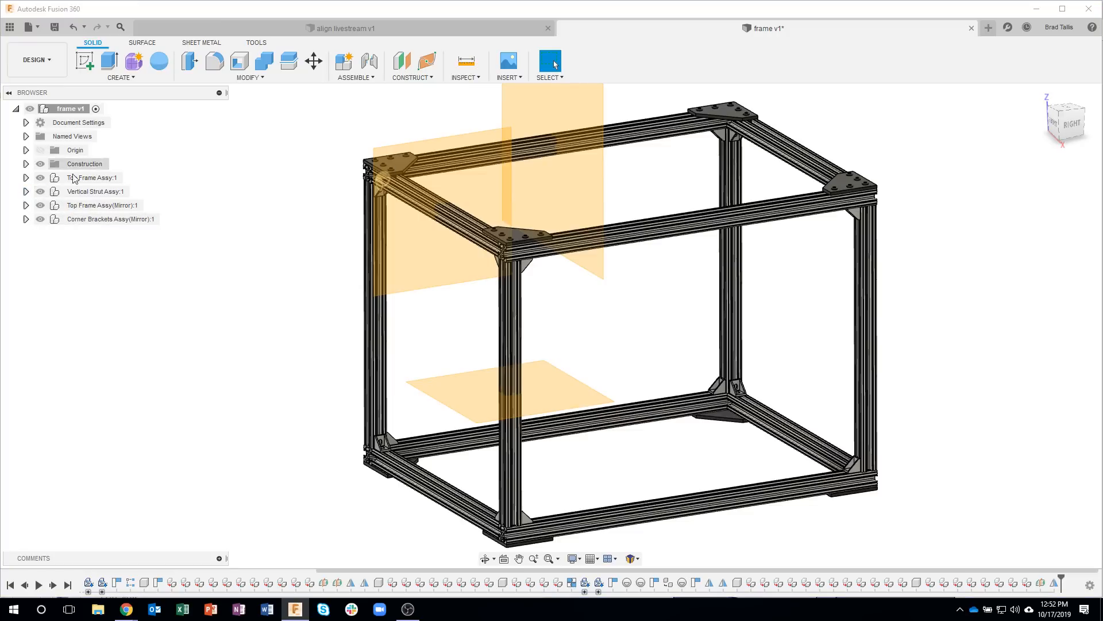
pyautogui.click(84, 206)
pyautogui.doubleClick(82, 207)
pyautogui.click(89, 205)
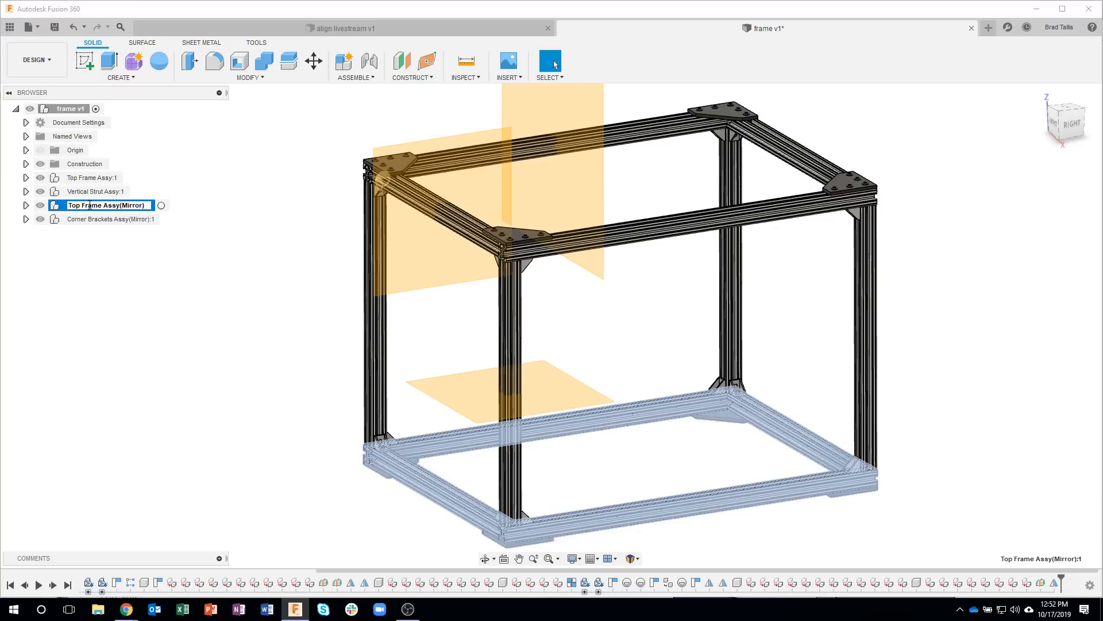
pyautogui.press('BackSpace')
pyautogui.press('BackSpace')
pyautogui.press('BackSpace')
pyautogui.press('BackSpace')
pyautogui.write('Bottom')
pyautogui.press('Return')
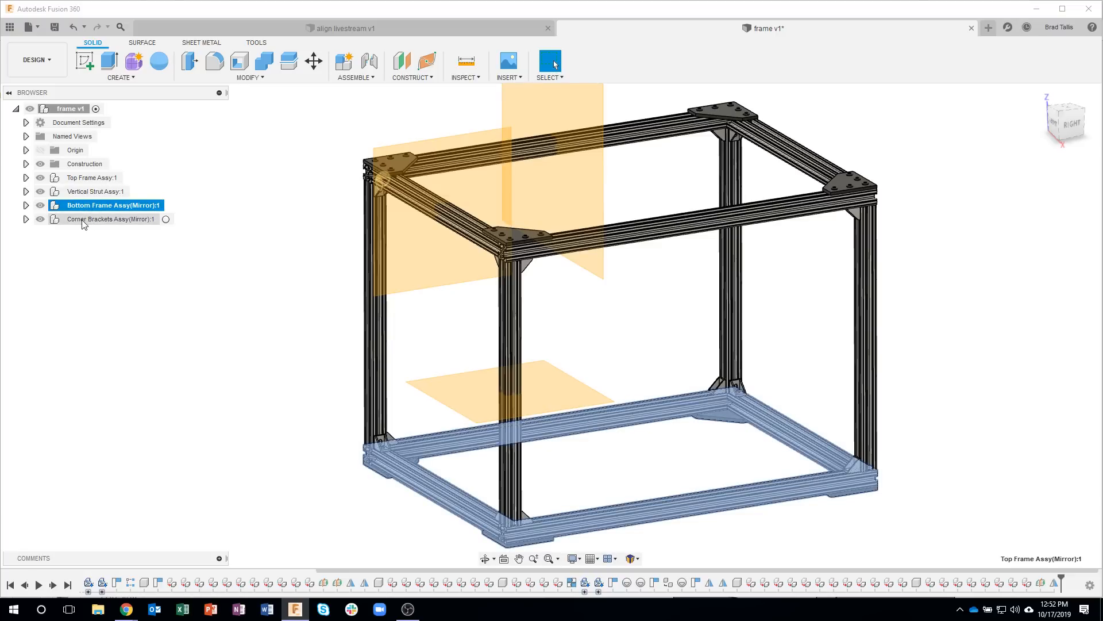
# Step: Move Corner Brackets Assy(Mirror) into Bottom Frame Assy(Mirror) and list that assembly's components
pyautogui.moveTo(82, 224); pyautogui.dragTo(132, 207)
pyautogui.click(100, 327)
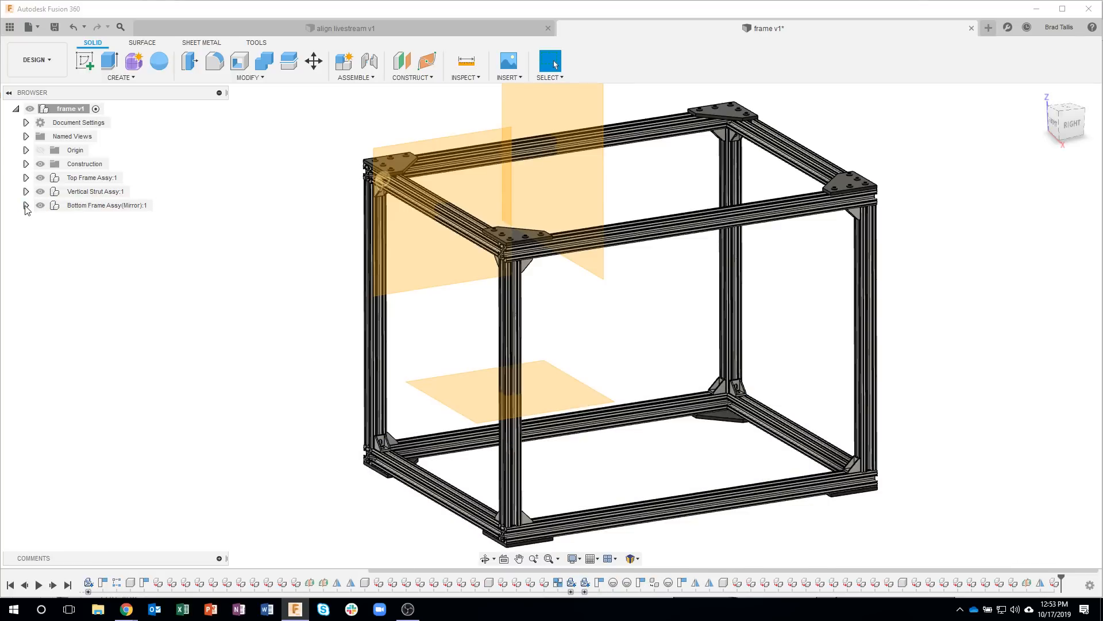
pyautogui.click(26, 205)
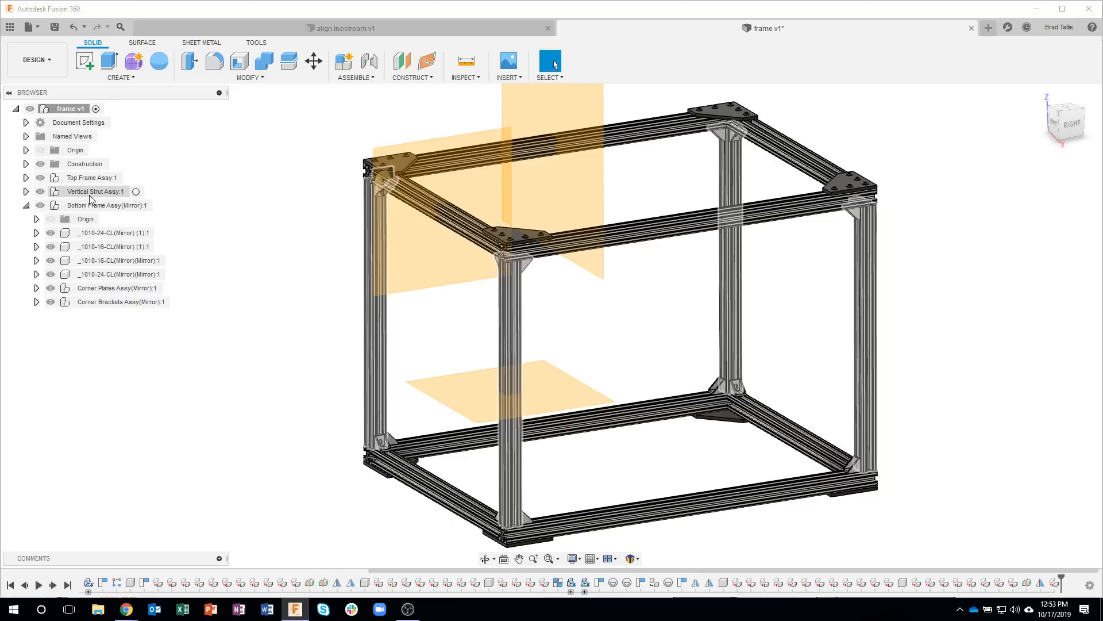
pyautogui.click(47, 206)
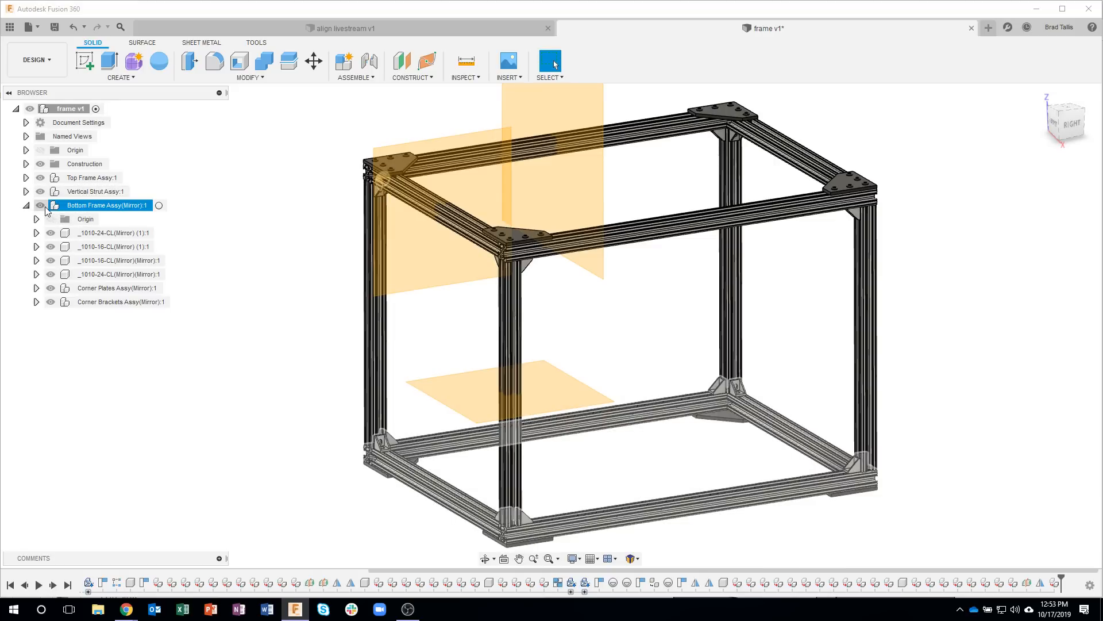
pyautogui.click(45, 207)
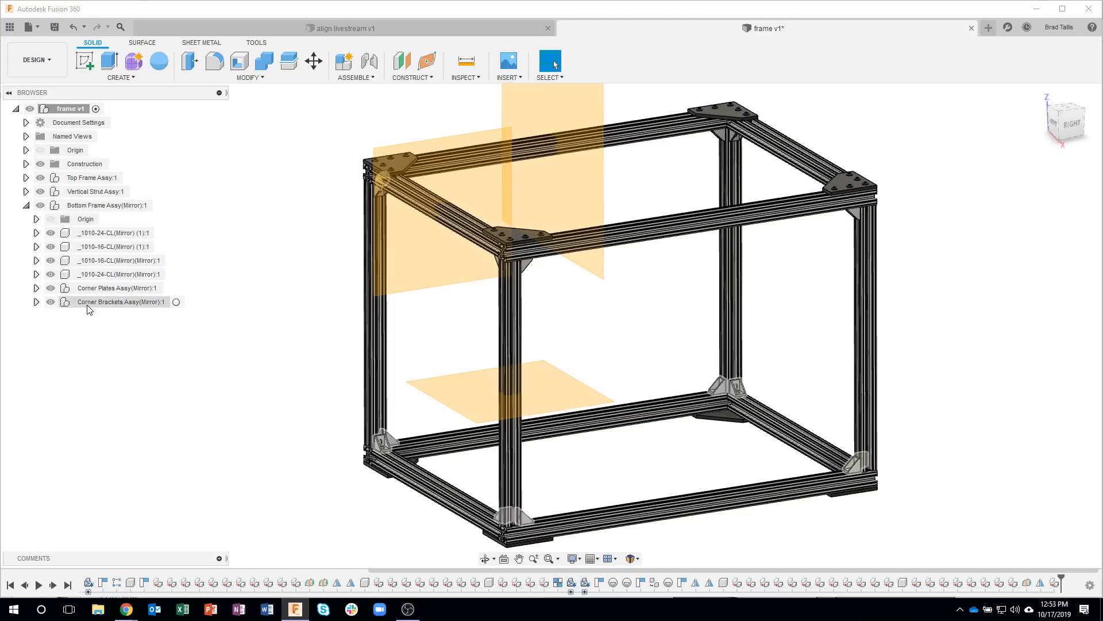
# Step: Move Corner Brackets Assy(Mirror) into Vertical Strut Assy and check the assembly's contents by toggling its visibility
pyautogui.moveTo(89, 305); pyautogui.dragTo(82, 196)
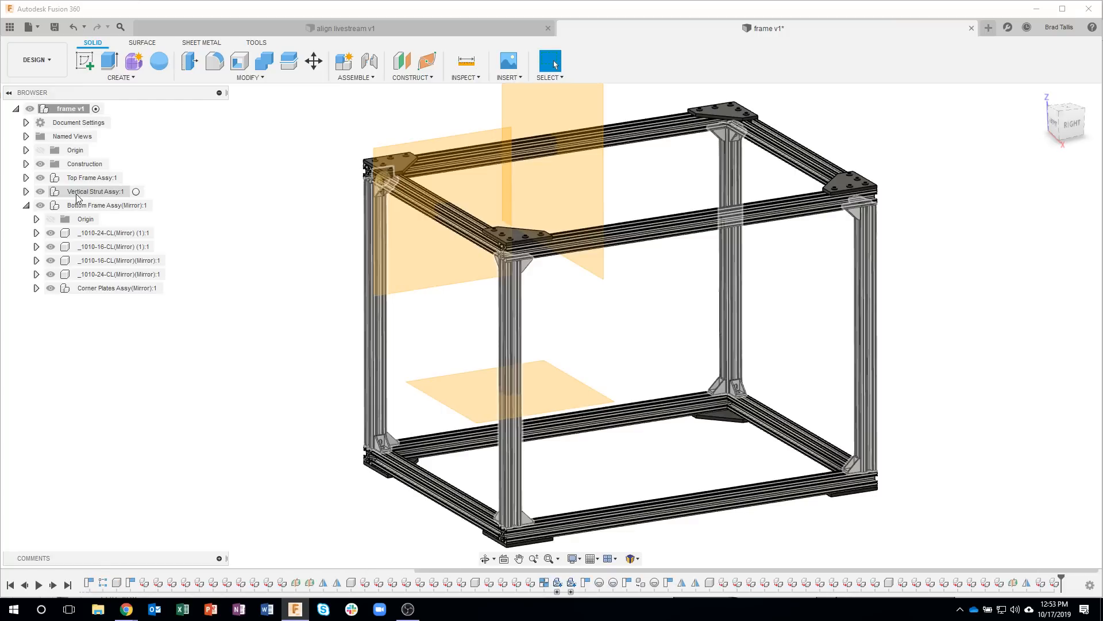
pyautogui.click(40, 192)
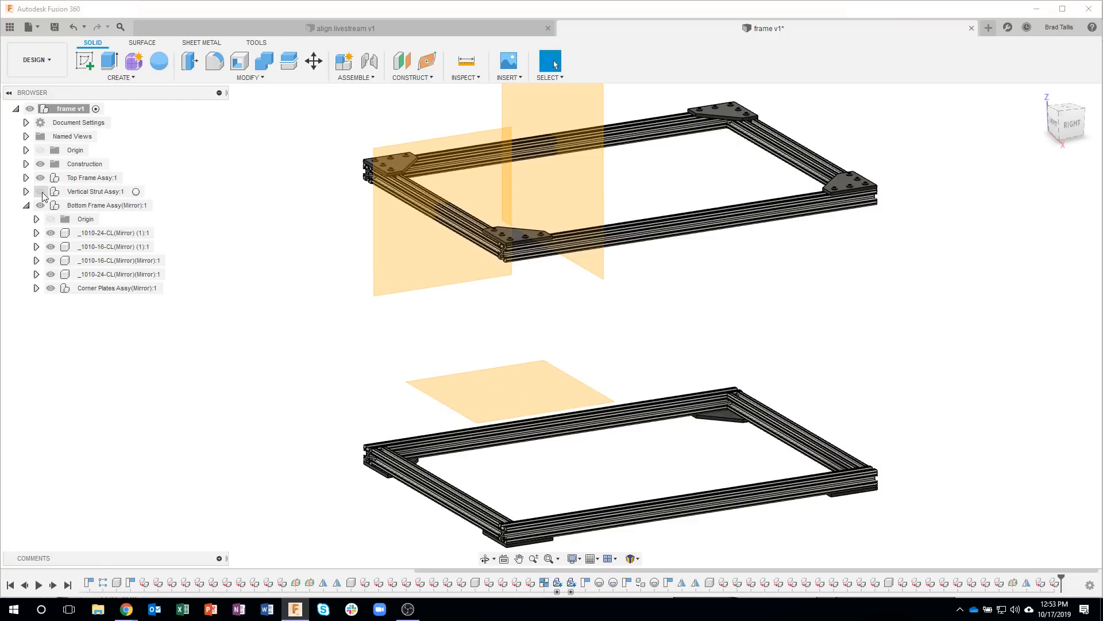
pyautogui.click(40, 192)
pyautogui.click(40, 192)
pyautogui.click(40, 191)
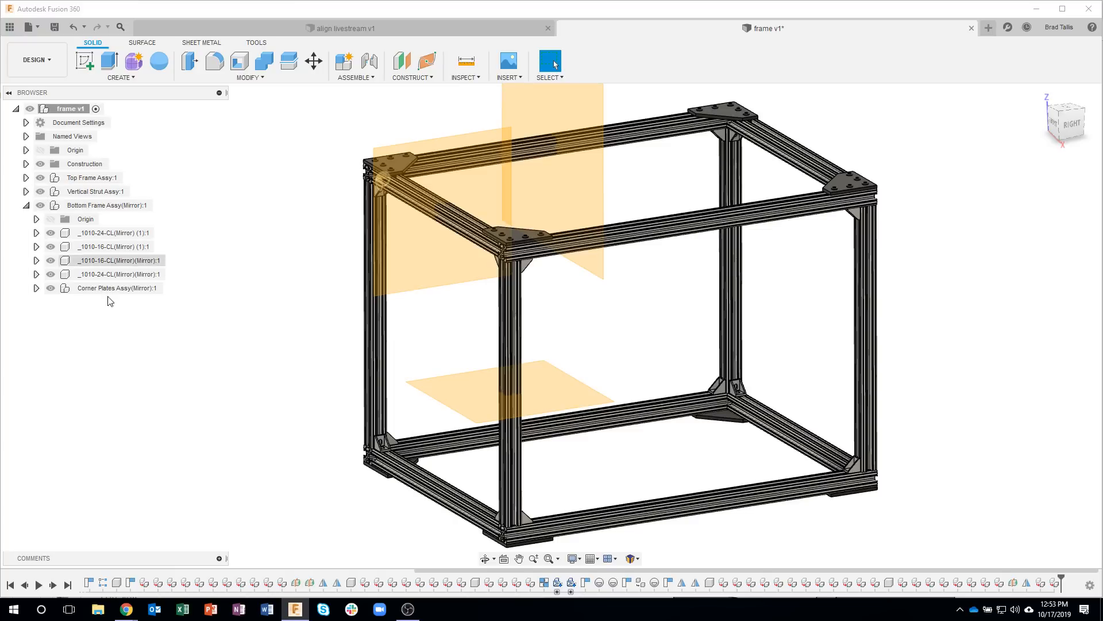
pyautogui.click(43, 208)
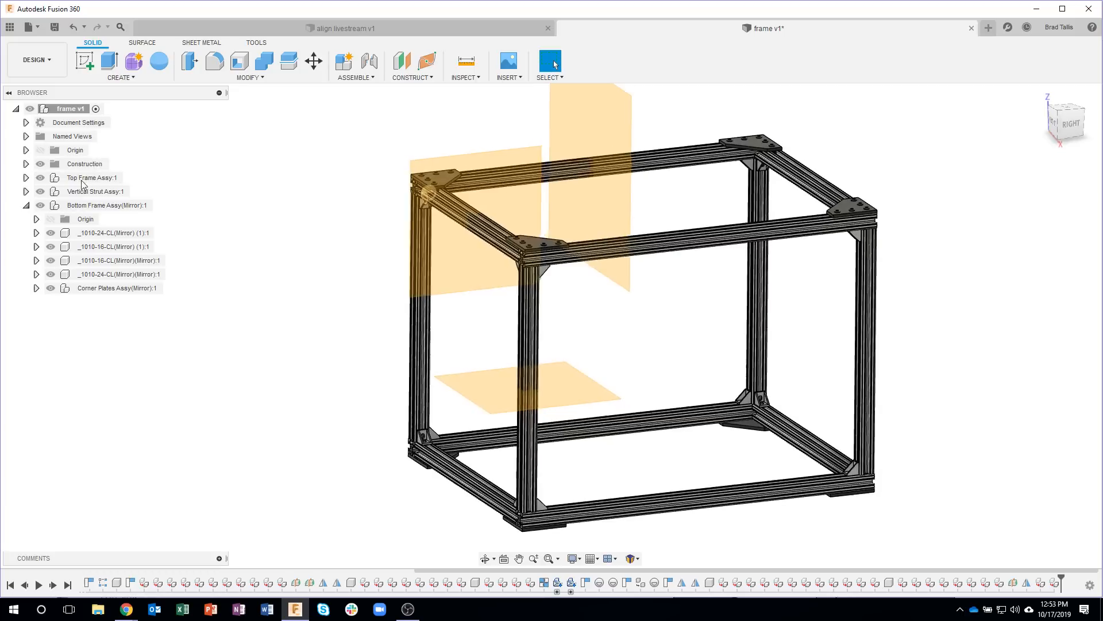
# Step: Hide the Construction folder and save the design as a new version with the description "finished"
pyautogui.click(41, 164)
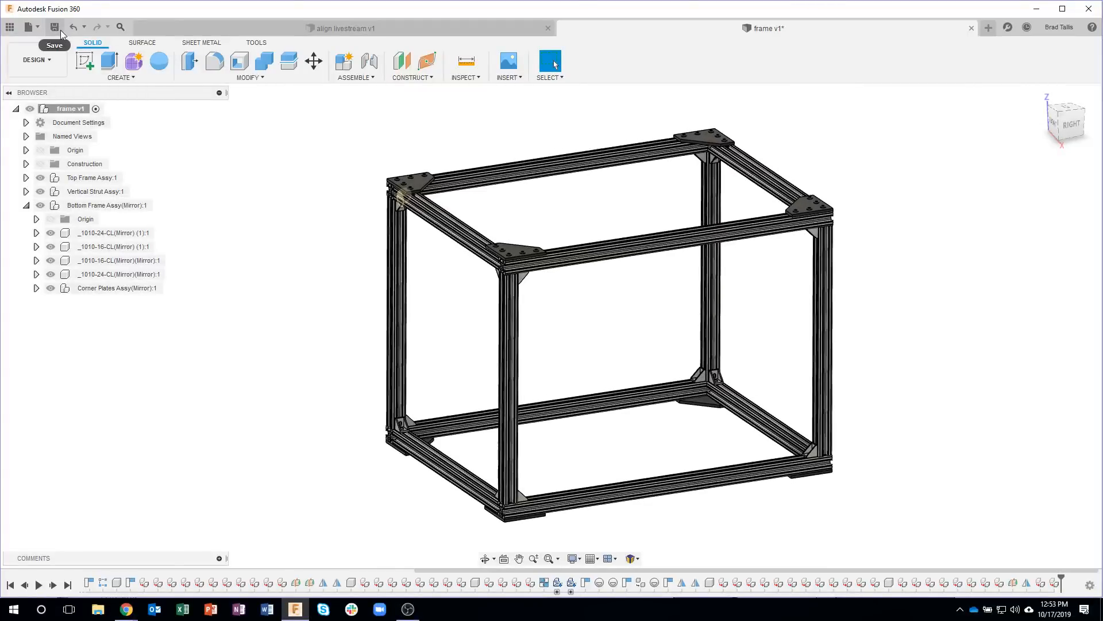
pyautogui.click(60, 30)
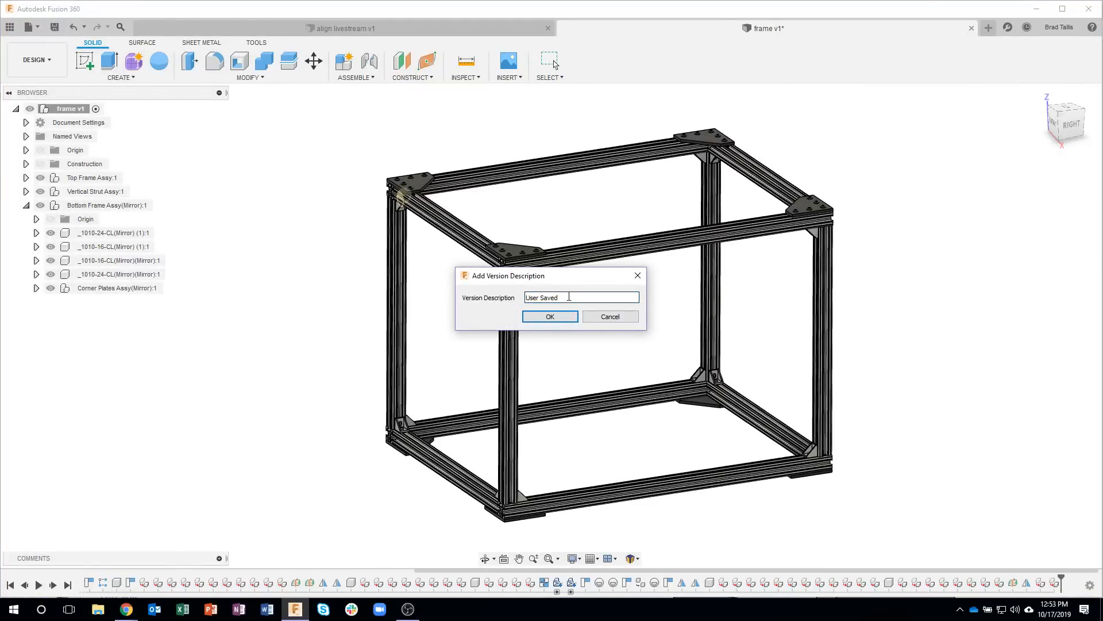
pyautogui.write('finishe')
pyautogui.press('Return')
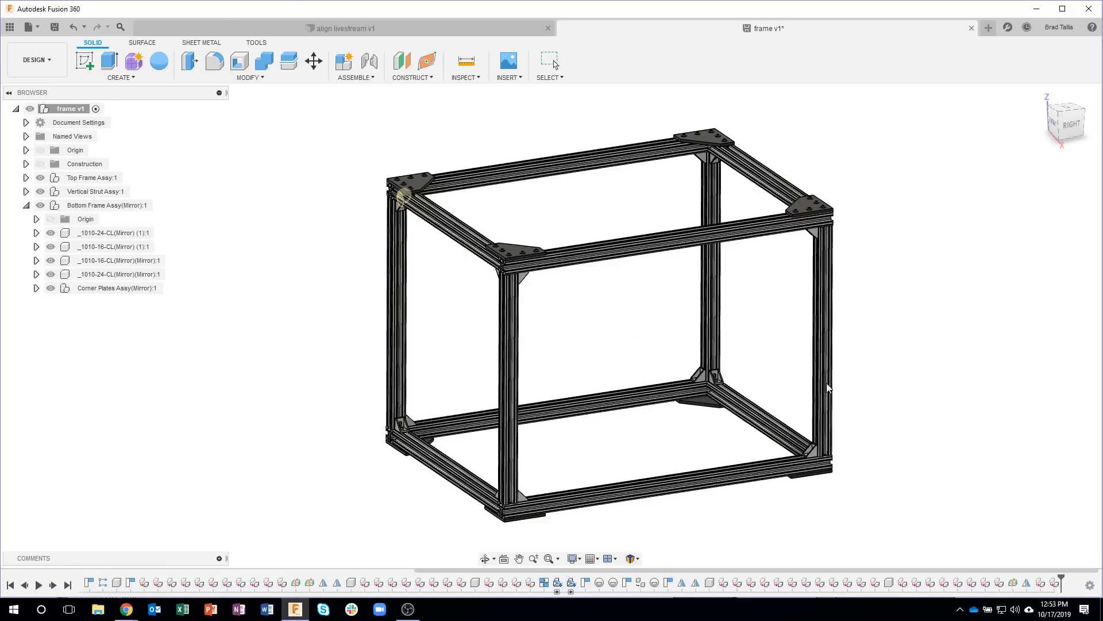
pyautogui.keyDown('shift'); pyautogui.moveTo(969, 329); pyautogui.dragTo(939, 322, button='middle'); pyautogui.keyUp('shift')
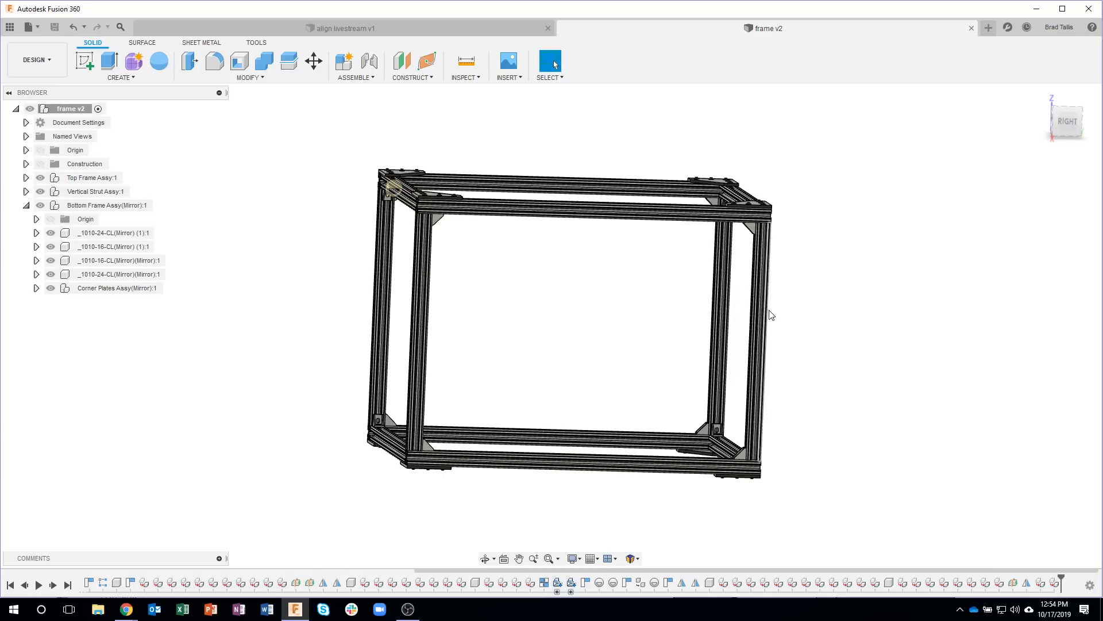
pyautogui.keyDown('shift'); pyautogui.moveTo(637, 260); pyautogui.dragTo(578, 225, button='middle'); pyautogui.keyUp('shift')
pyautogui.click(579, 221)
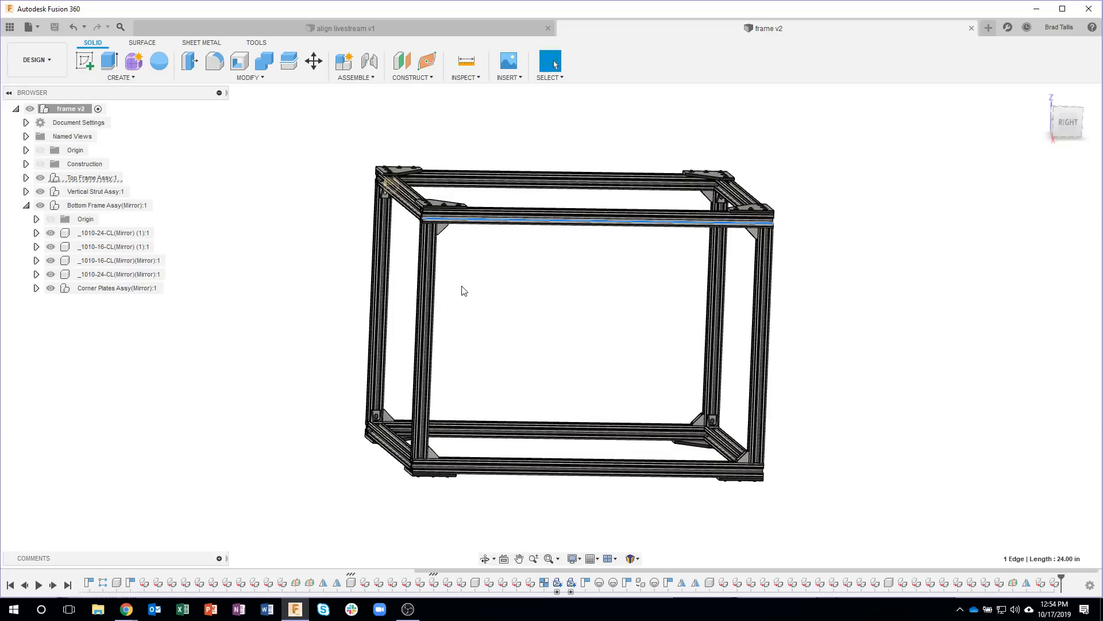
pyautogui.click(426, 288)
pyautogui.click(620, 340)
pyautogui.keyDown('shift'); pyautogui.moveTo(809, 332); pyautogui.dragTo(809, 240, button='middle'); pyautogui.keyUp('shift')
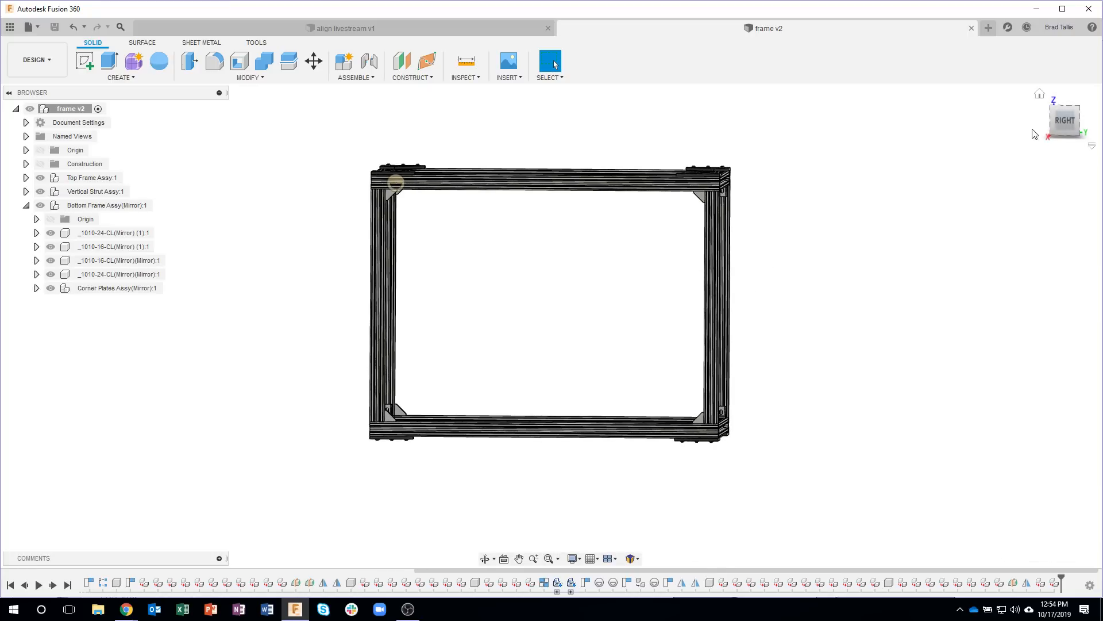
pyautogui.click(1069, 122)
pyautogui.rightClick(845, 281)
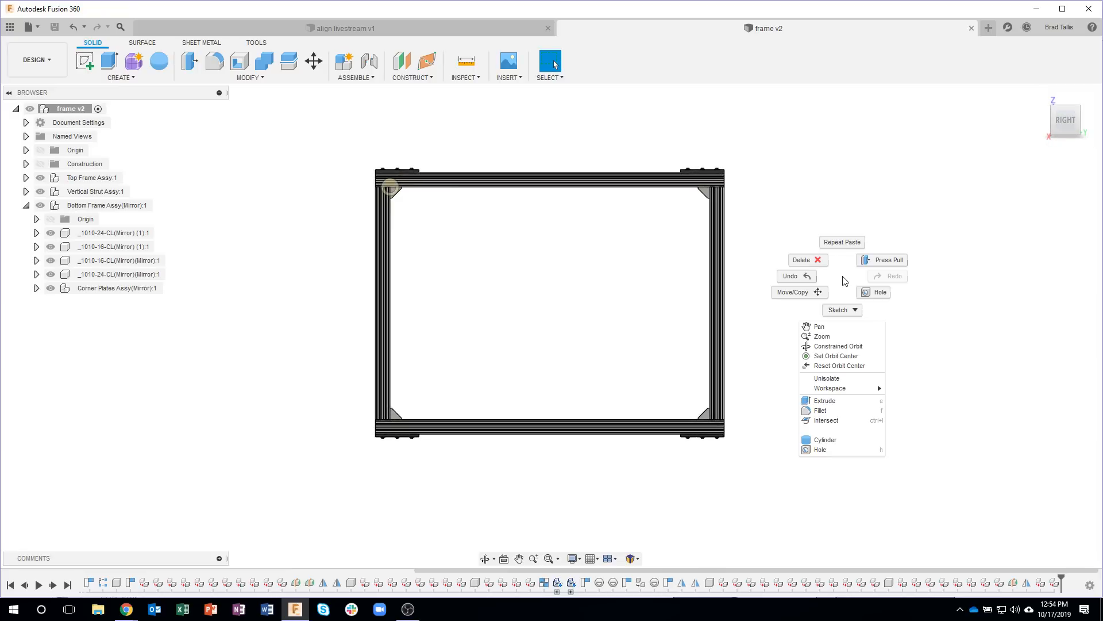
pyautogui.click(795, 292)
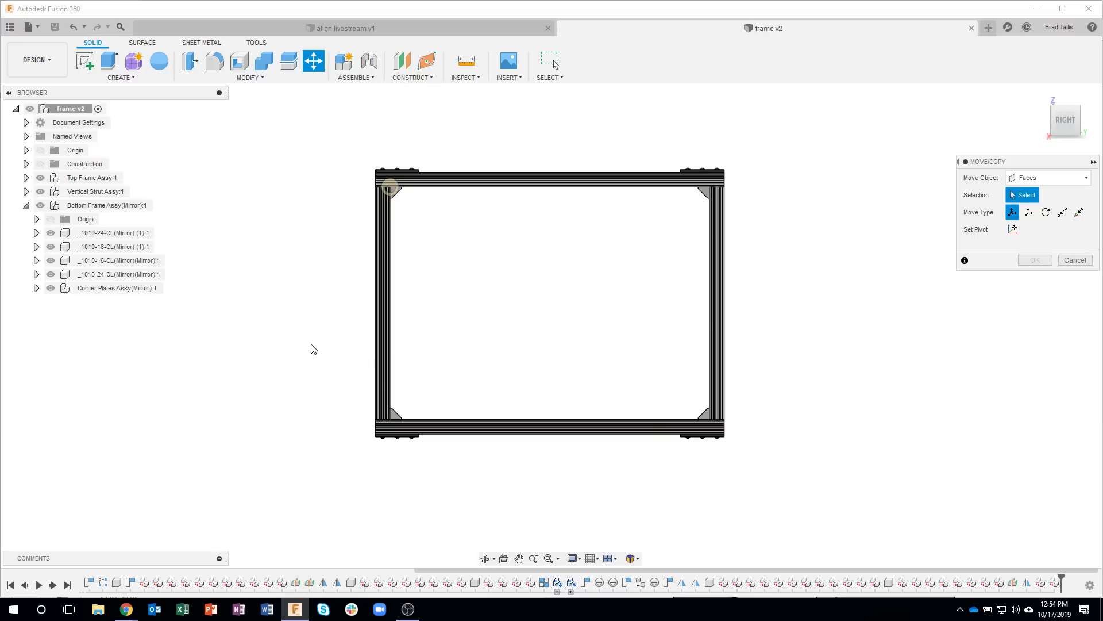
pyautogui.moveTo(302, 334); pyautogui.dragTo(802, 492)
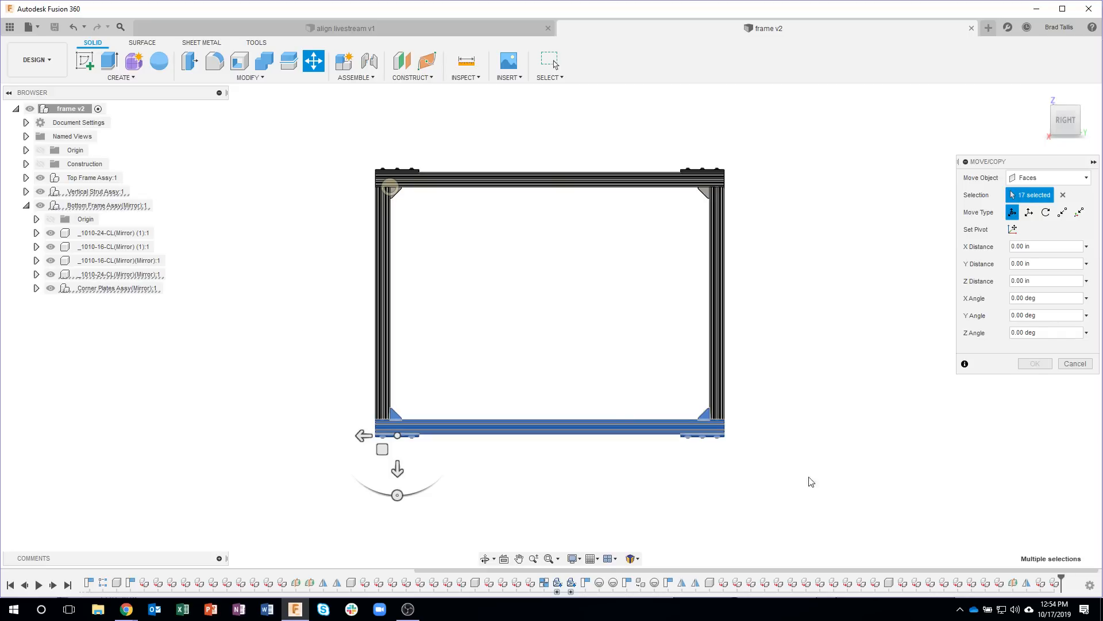
pyautogui.keyDown('shift'); pyautogui.moveTo(782, 498); pyautogui.dragTo(569, 515, button='middle'); pyautogui.keyUp('shift')
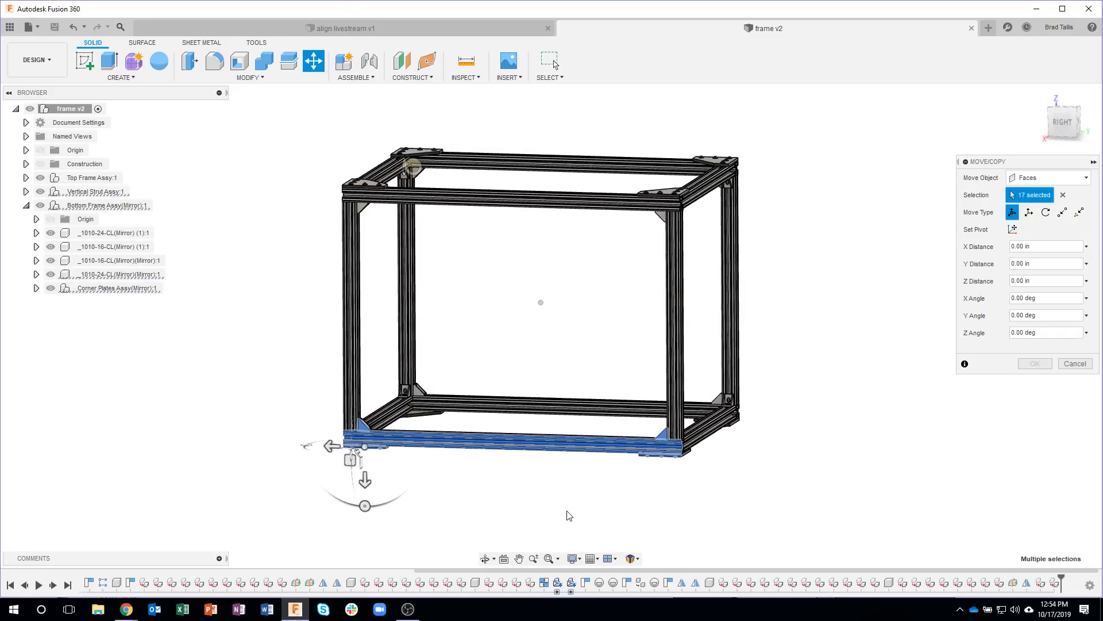
pyautogui.click(1066, 364)
# Step: Enable the Select Through selection filter so that window selections include hidden faces
pyautogui.click(552, 78)
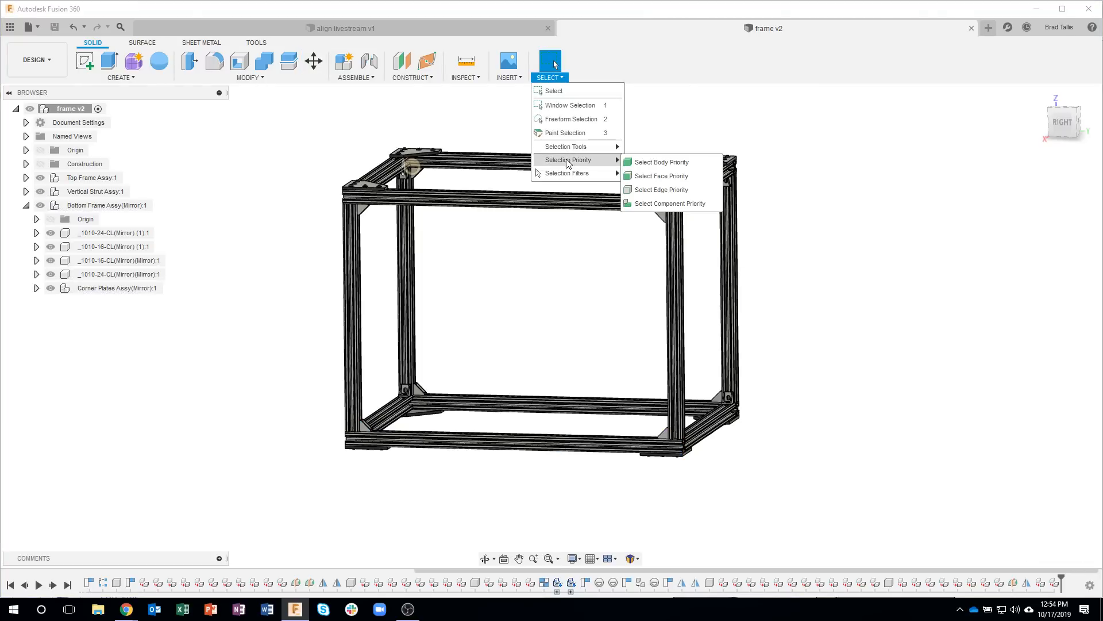
pyautogui.moveTo(620, 174)
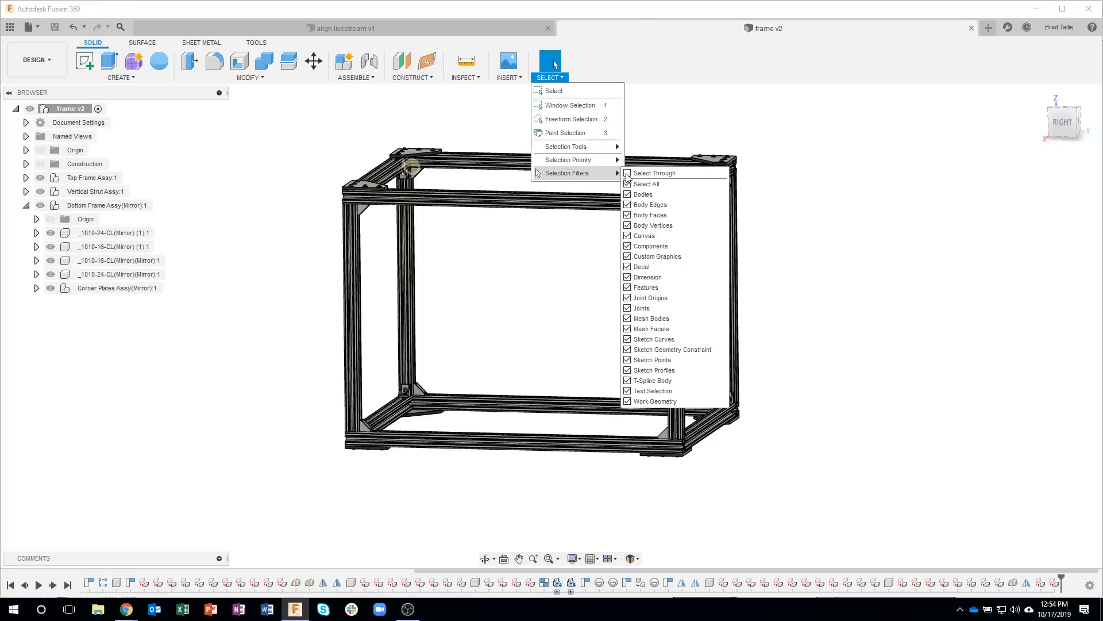
pyautogui.click(835, 160)
# Step: Start a Move of faces and window-select the whole bottom frame with its corner plates and lower corner brackets from the right side
pyautogui.keyDown('shift'); pyautogui.moveTo(835, 160); pyautogui.dragTo(435, 317, button='middle'); pyautogui.keyUp('shift')
pyautogui.rightClick(809, 202)
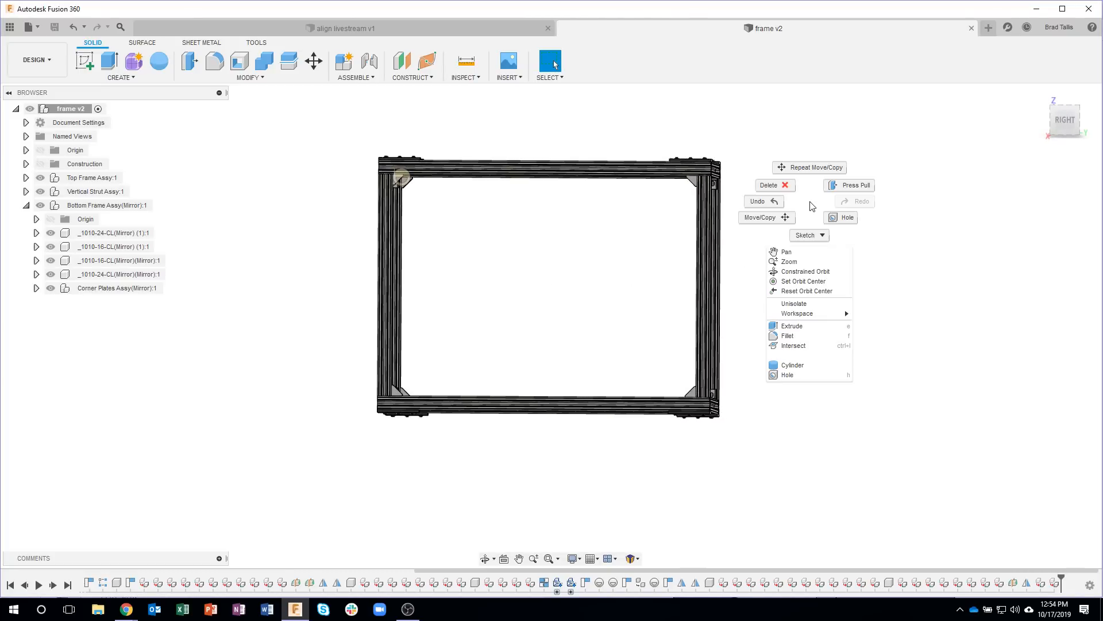
pyautogui.click(784, 219)
pyautogui.moveTo(324, 335); pyautogui.dragTo(791, 481)
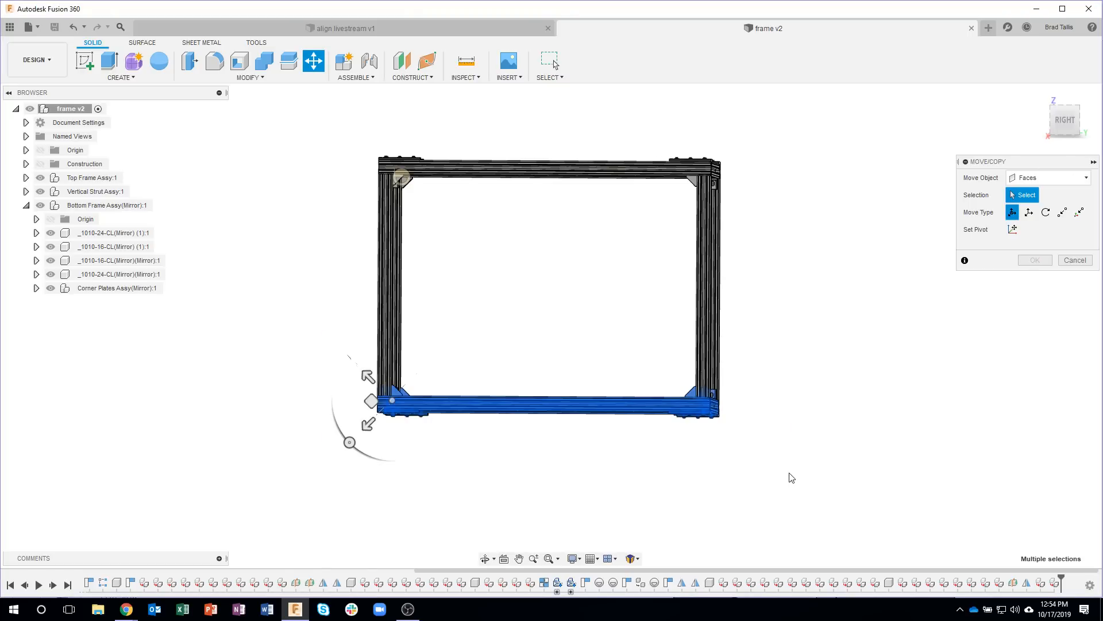
pyautogui.keyDown('shift'); pyautogui.moveTo(805, 436); pyautogui.dragTo(780, 347, button='middle'); pyautogui.keyUp('shift')
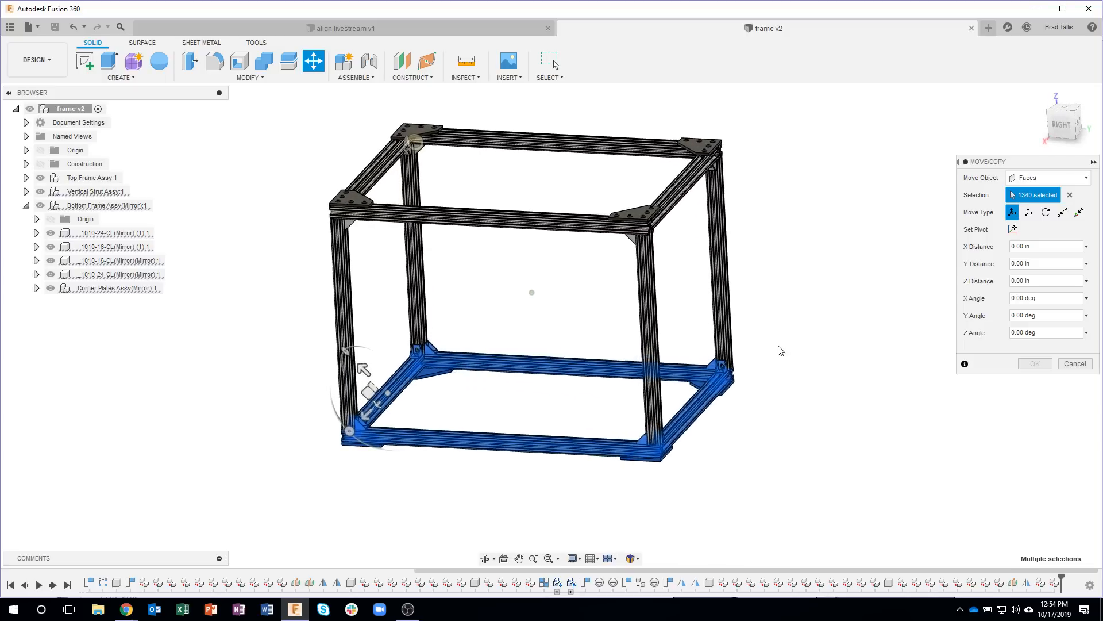
# Step: Set the move pivot on the front vertical strut so that the manipulator aligns with the strut's direction
pyautogui.click(1012, 230)
pyautogui.click(652, 343)
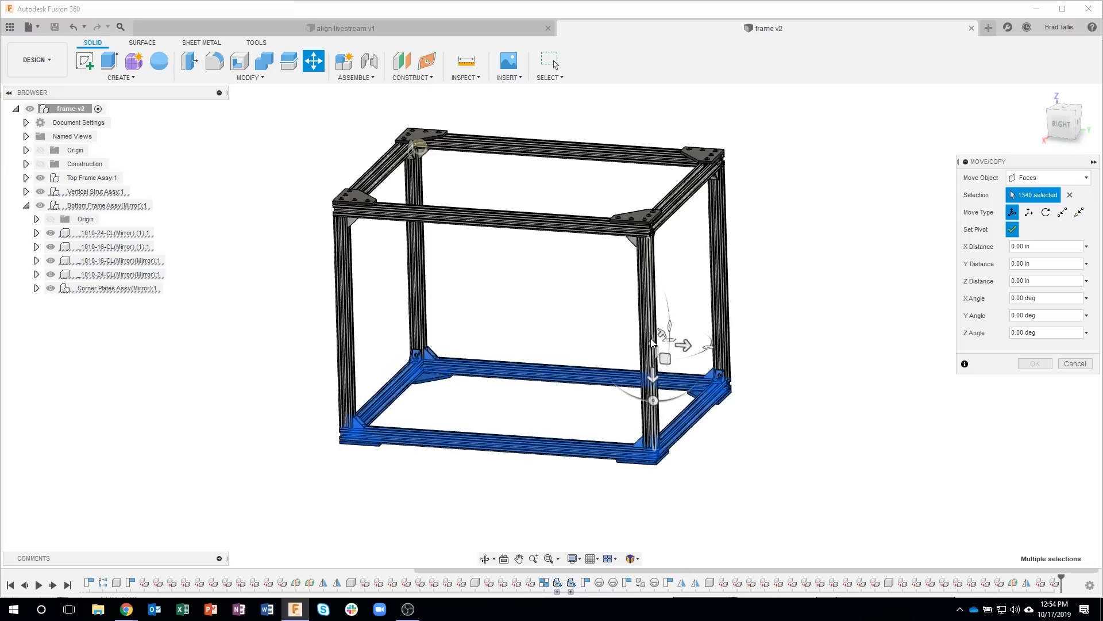
pyautogui.click(1012, 229)
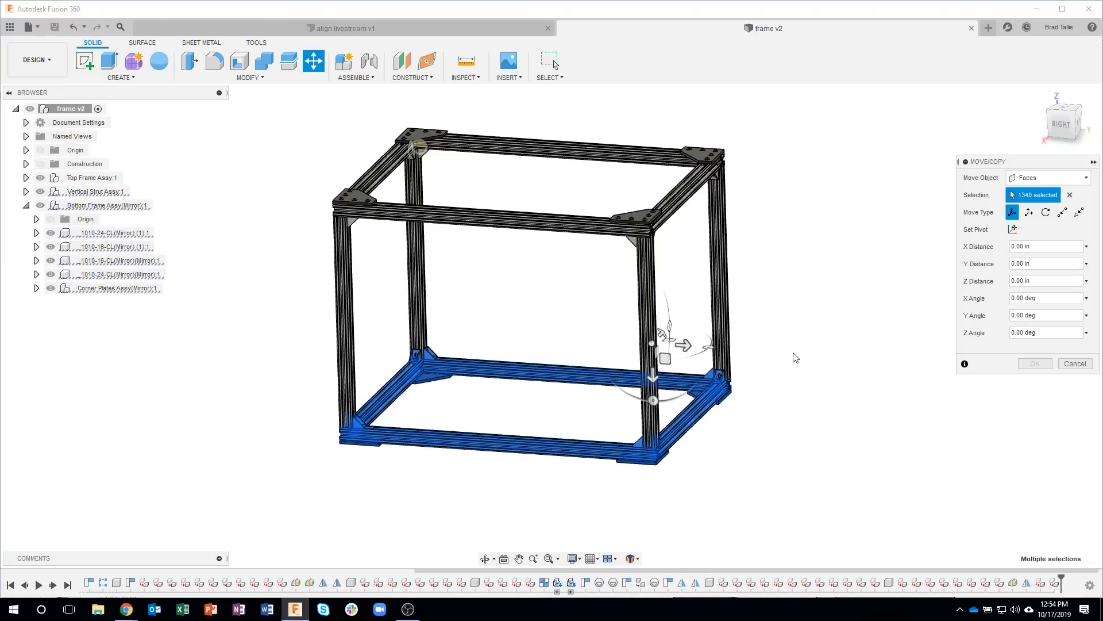
# Step: Move the selected bottom frame faces by -4 in along Z to shorten the frame, and inspect the result from several angles
pyautogui.click(653, 376)
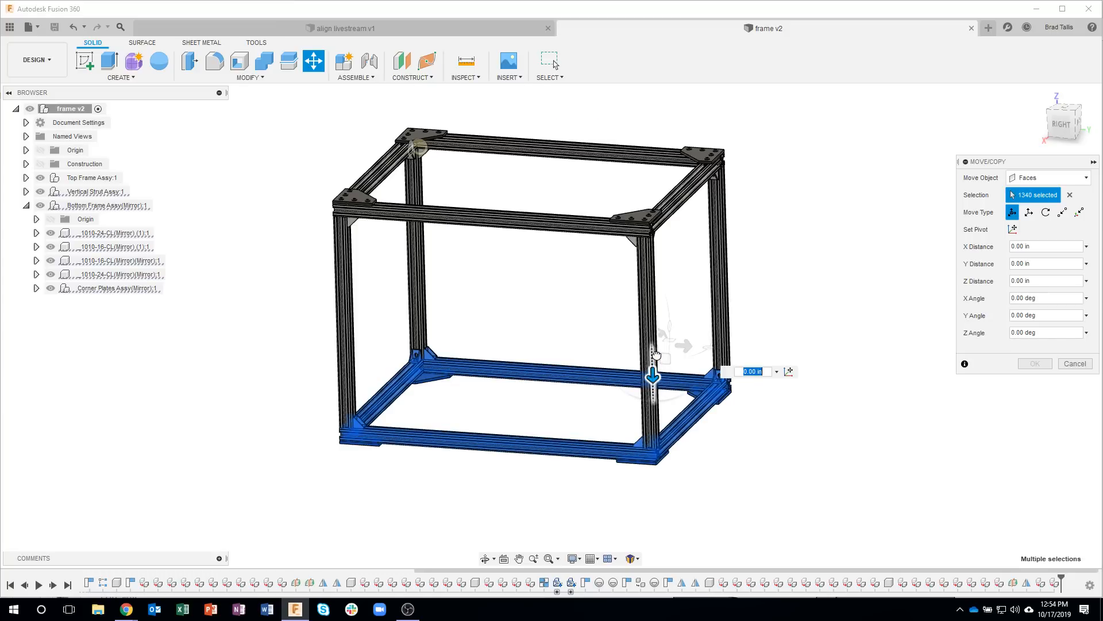
pyautogui.moveTo(656, 353); pyautogui.dragTo(657, 327)
pyautogui.moveTo(648, 415); pyautogui.dragTo(708, 447)
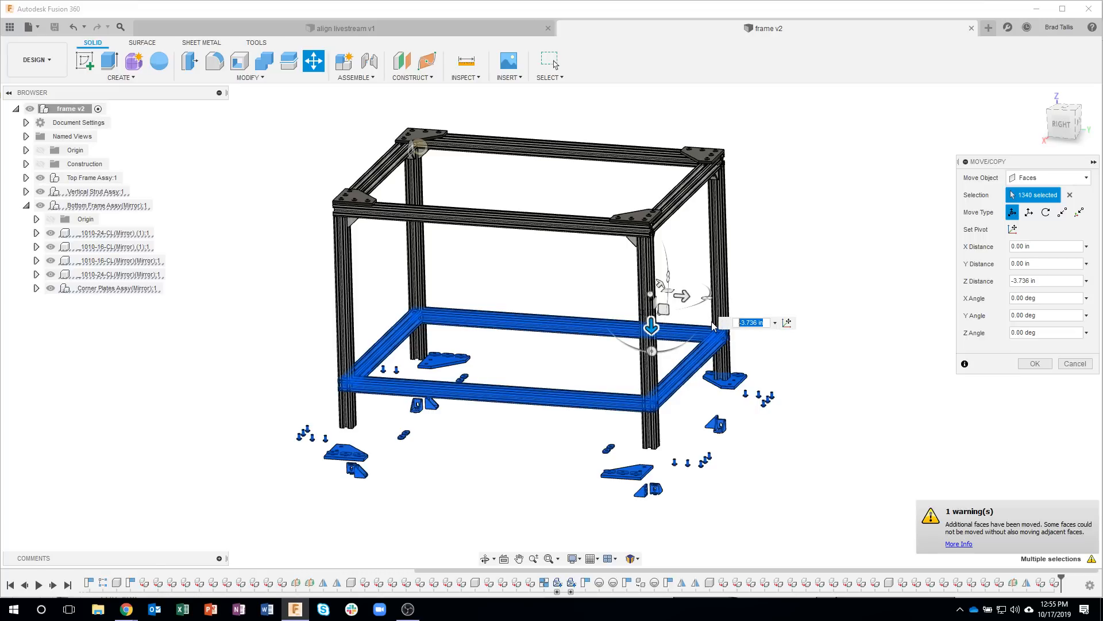
pyautogui.press('BackSpace')
pyautogui.write('-4')
pyautogui.press('Return')
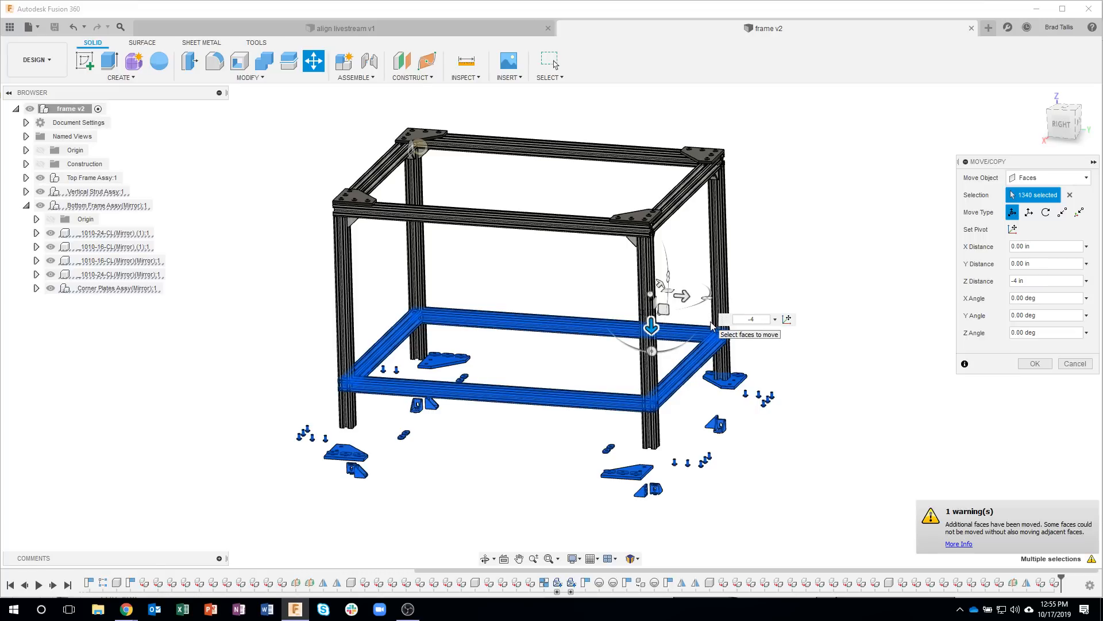
pyautogui.click(1031, 365)
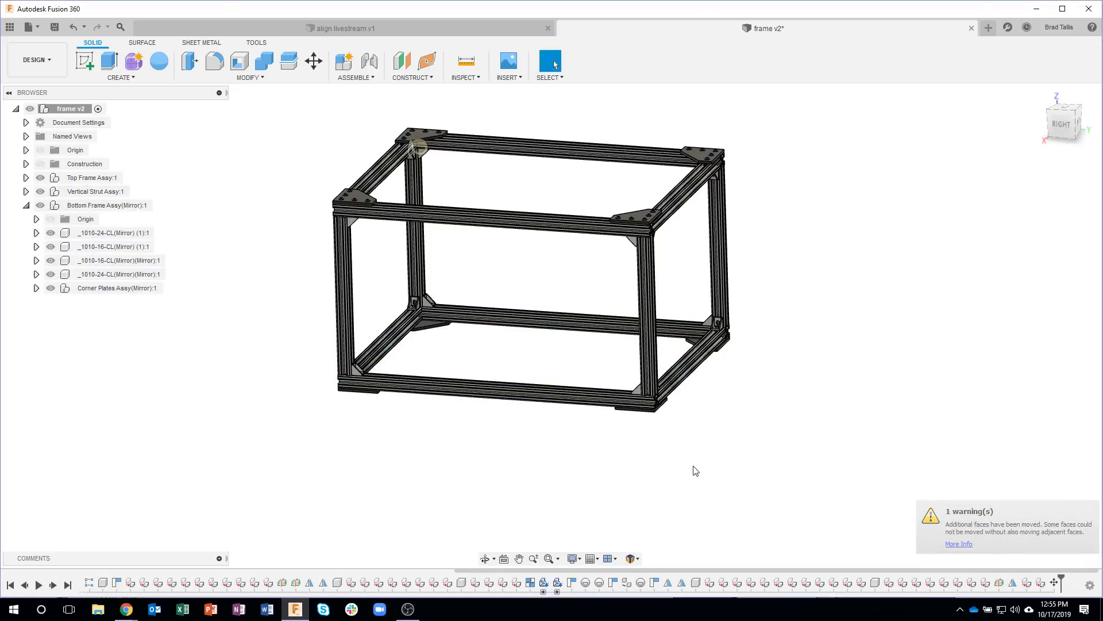
pyautogui.keyDown('shift'); pyautogui.moveTo(724, 466); pyautogui.dragTo(791, 462, button='middle'); pyautogui.keyUp('shift')
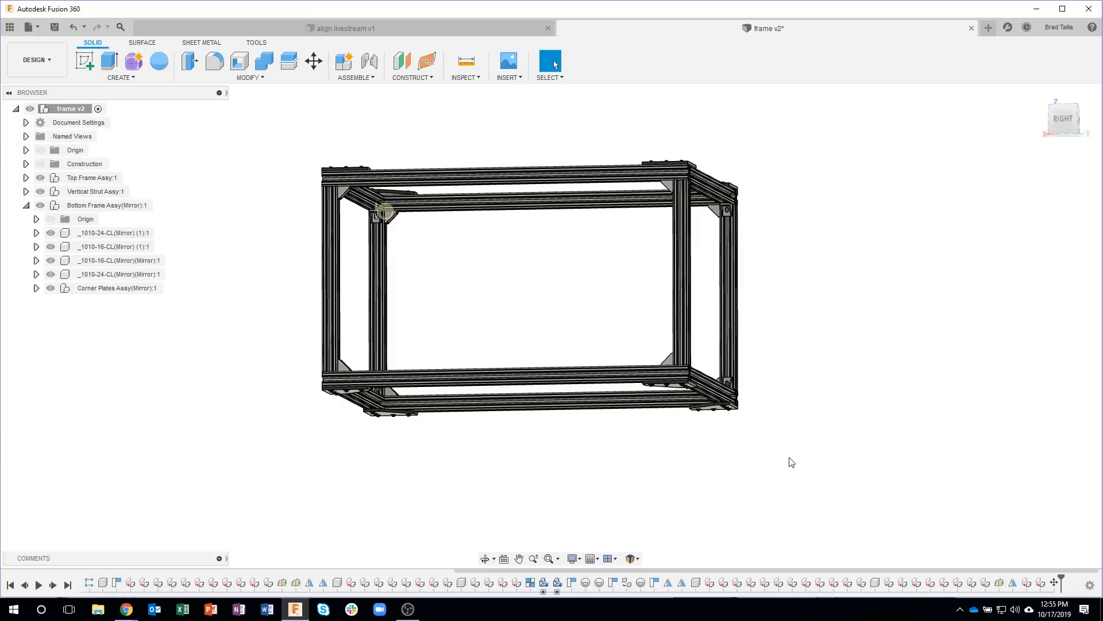
pyautogui.keyDown('shift'); pyautogui.moveTo(791, 462); pyautogui.dragTo(798, 420, button='middle'); pyautogui.keyUp('shift')
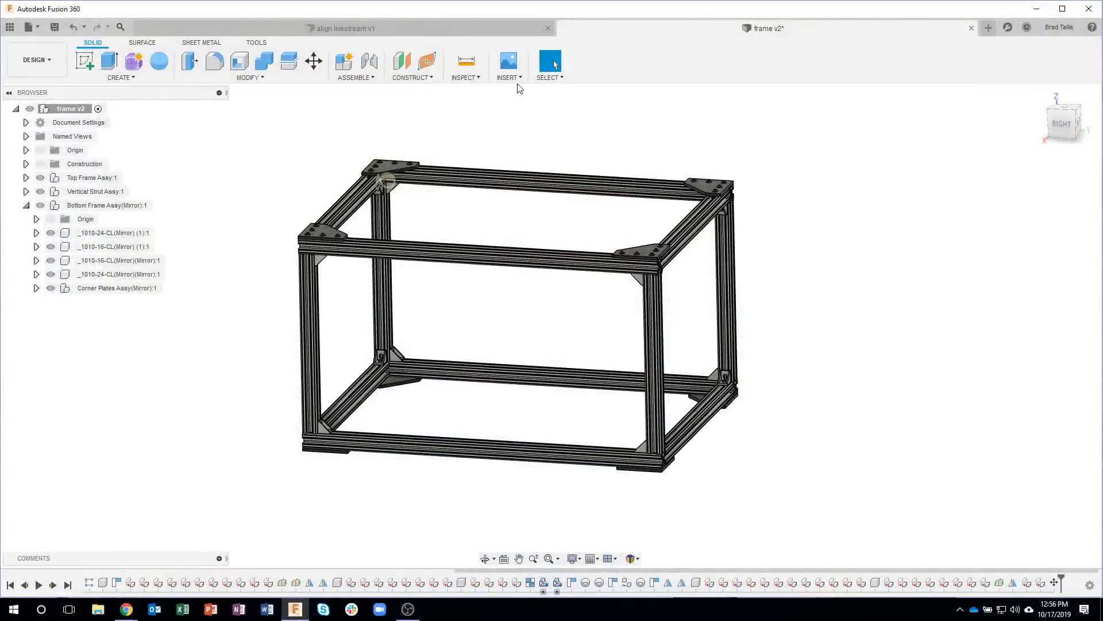
# Step: Open the online manufacturer parts catalog, browse its supplier listings, and close it to return to the frame design in Fusion 360
pyautogui.click(508, 77)
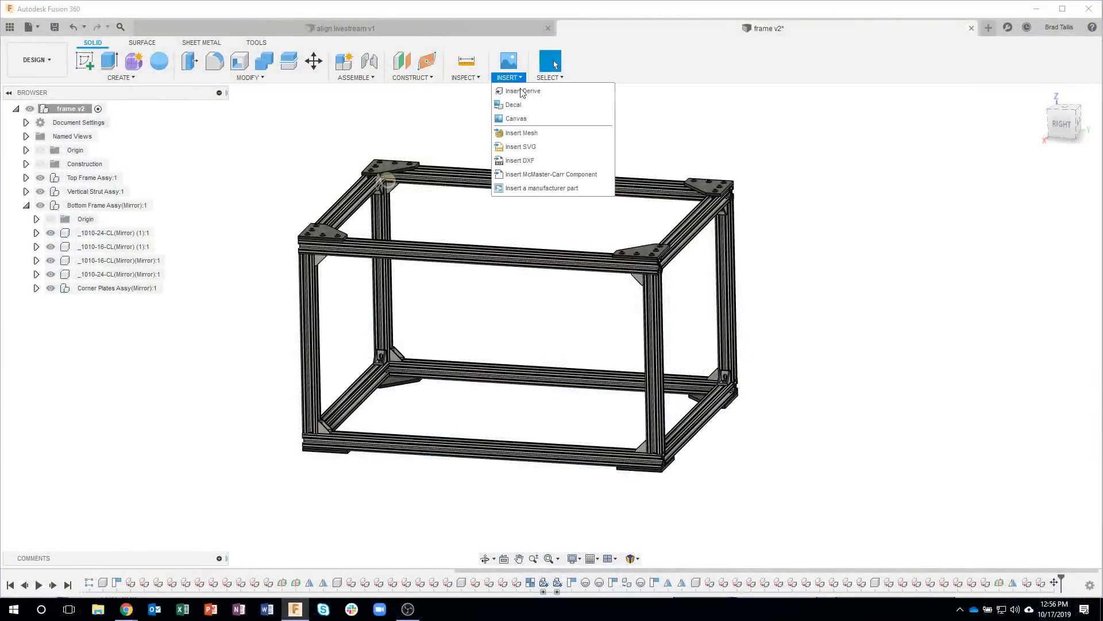
pyautogui.click(536, 188)
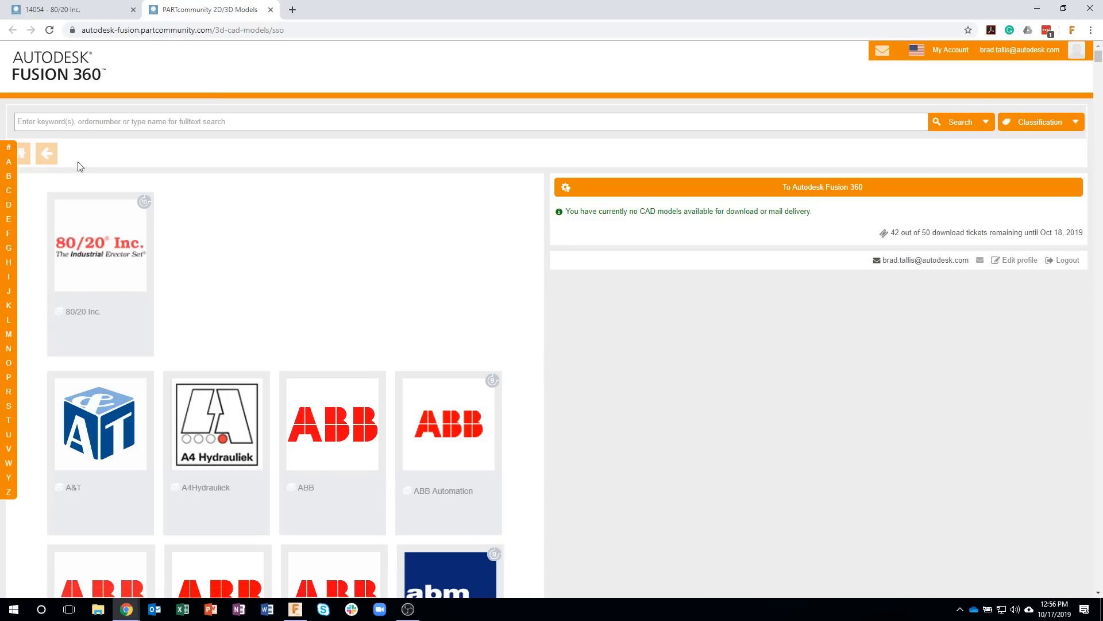
pyautogui.scroll(-20, 330, 350)
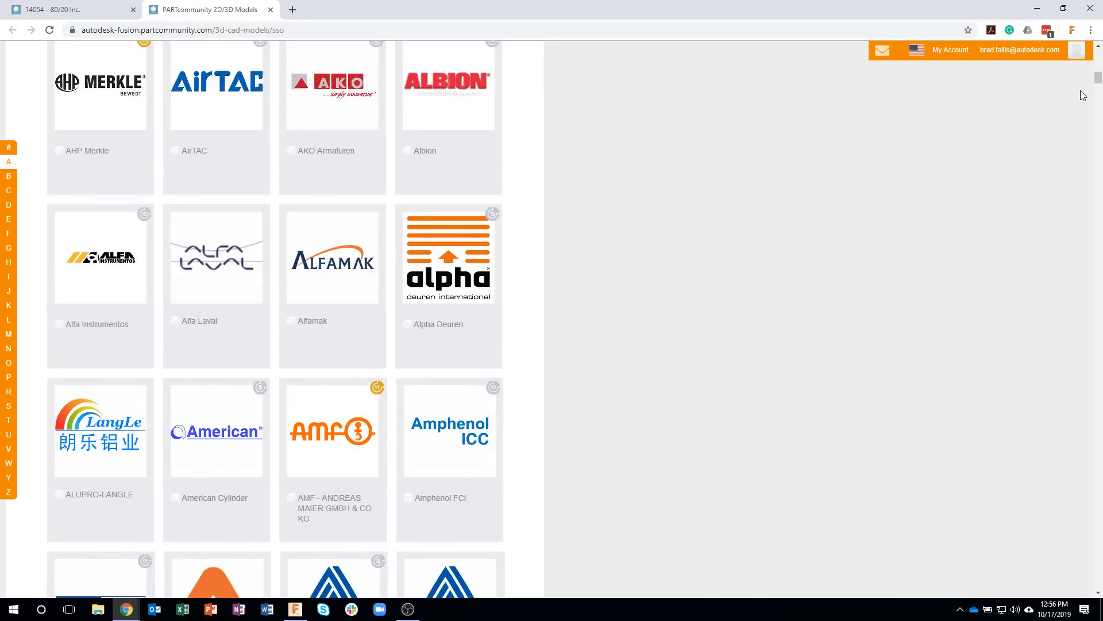
pyautogui.moveTo(1097, 85); pyautogui.dragTo(1098, 234)
pyautogui.scroll(-3, 311, 270)
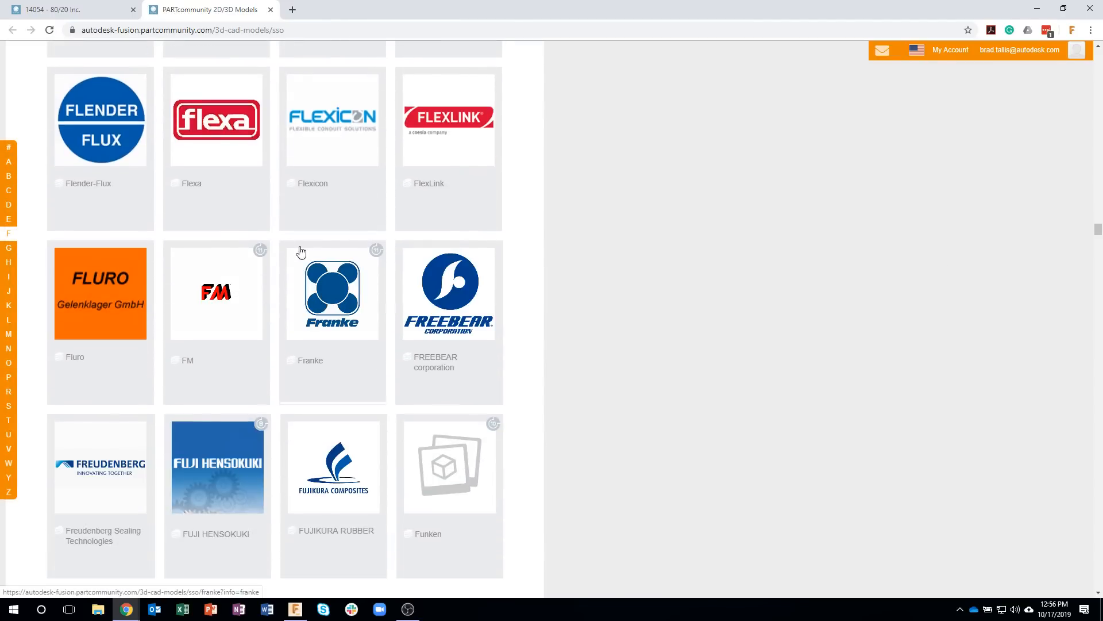
pyautogui.scroll(-3, 310, 270)
pyautogui.scroll(-17, 325, 288)
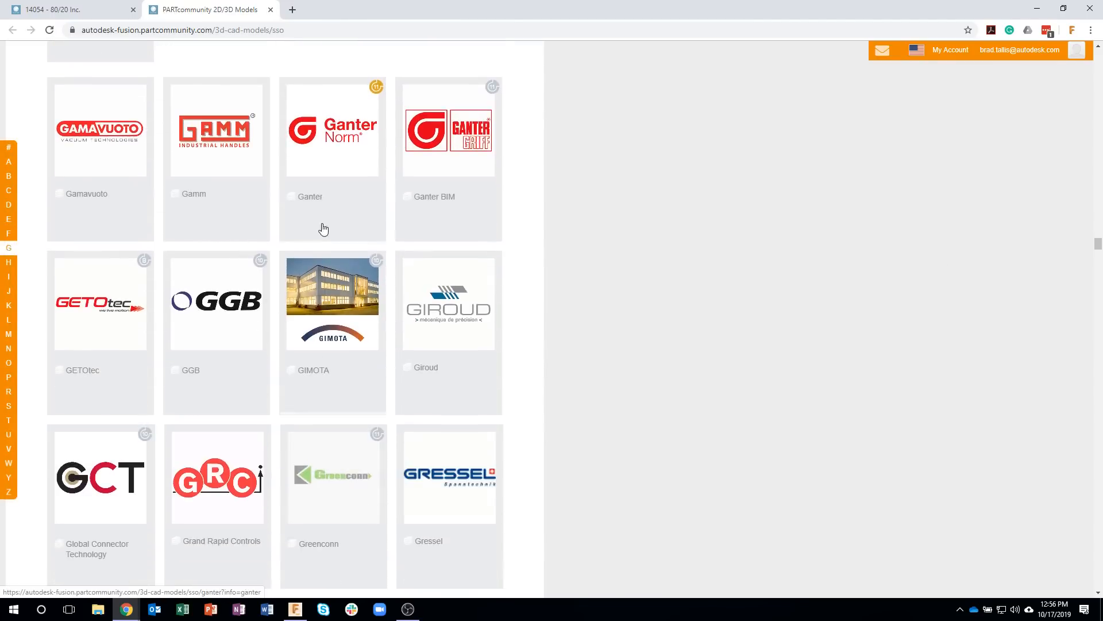
pyautogui.scroll(-12, 315, 313)
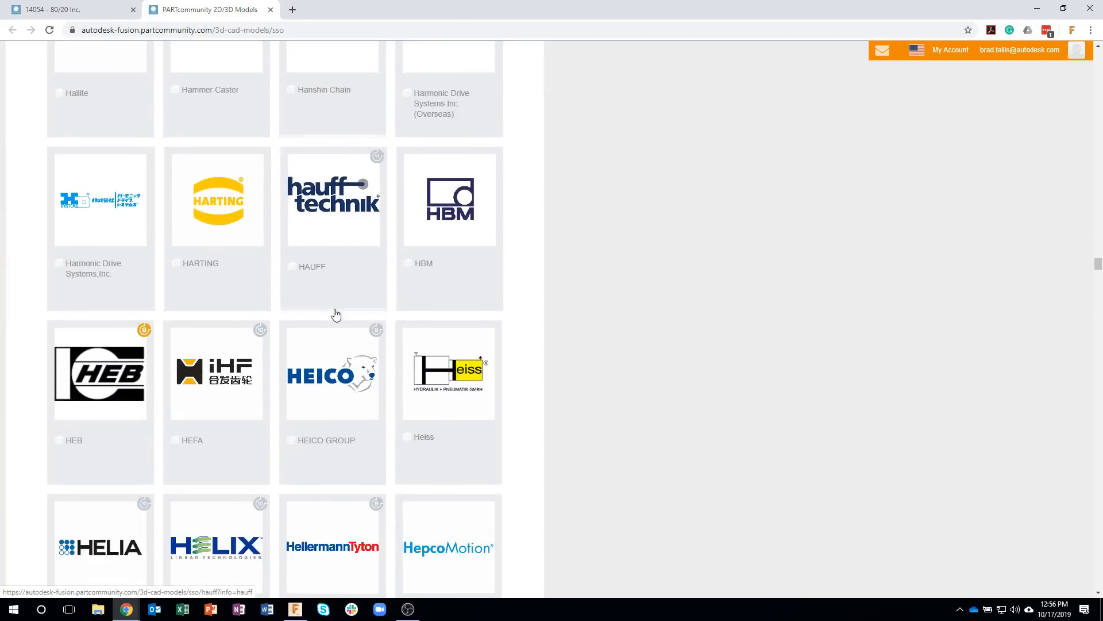
pyautogui.scroll(-12, 256, 338)
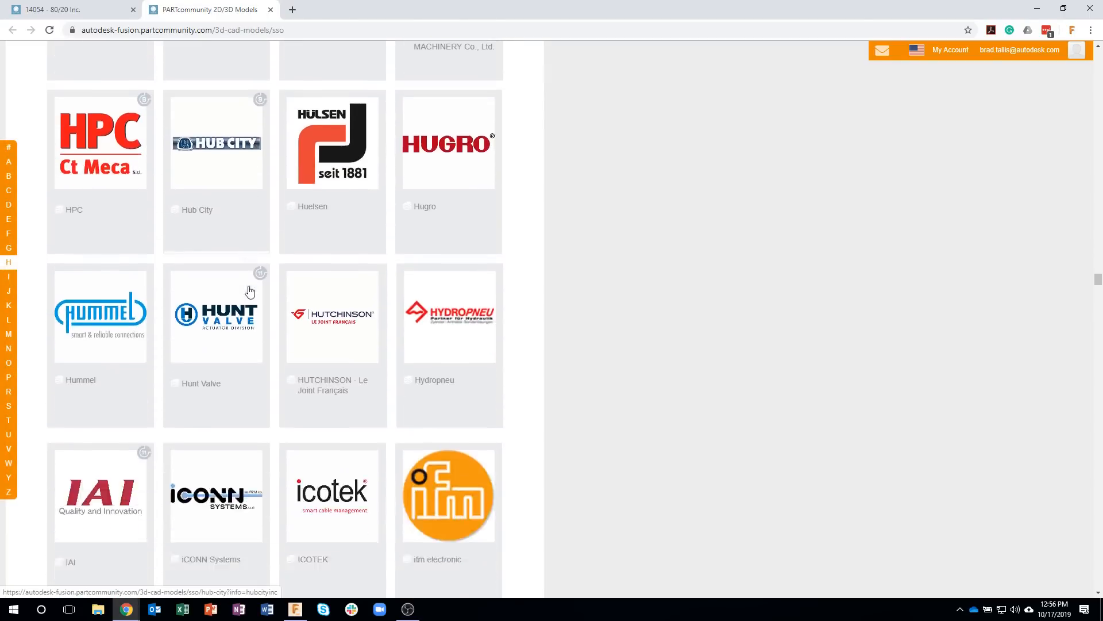
pyautogui.scroll(-12, 248, 297)
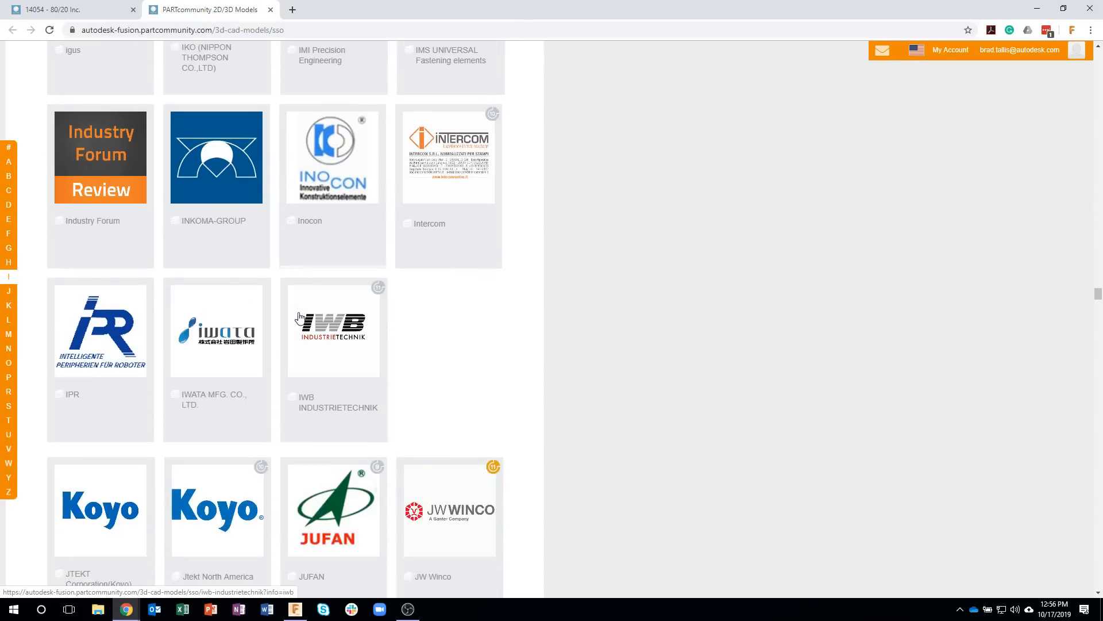
pyautogui.scroll(-8, 348, 307)
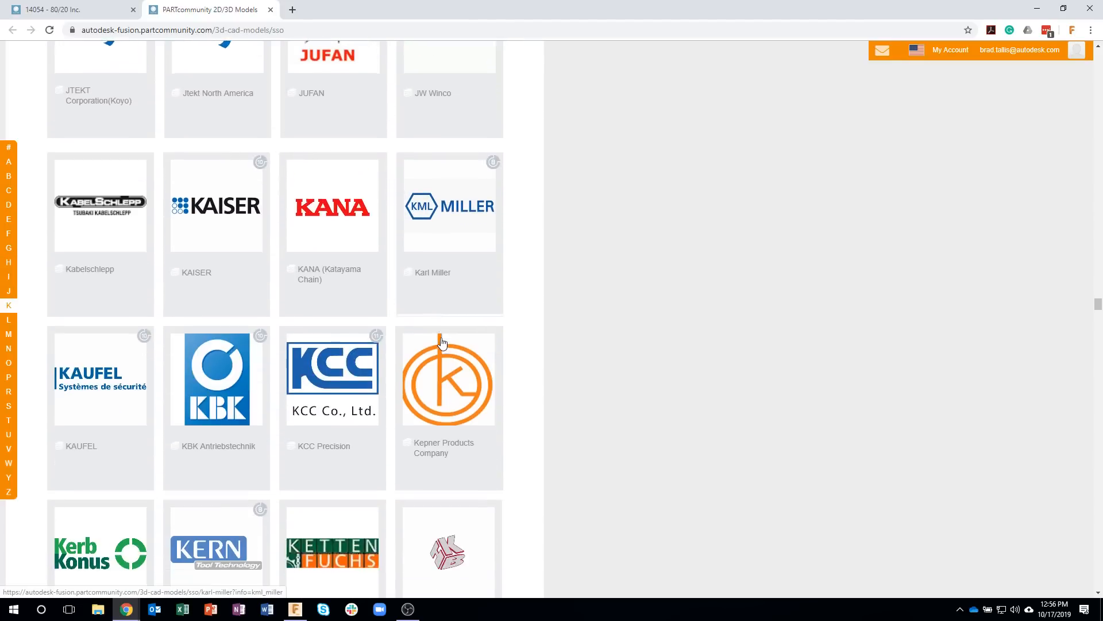
pyautogui.scroll(-4, 518, 293)
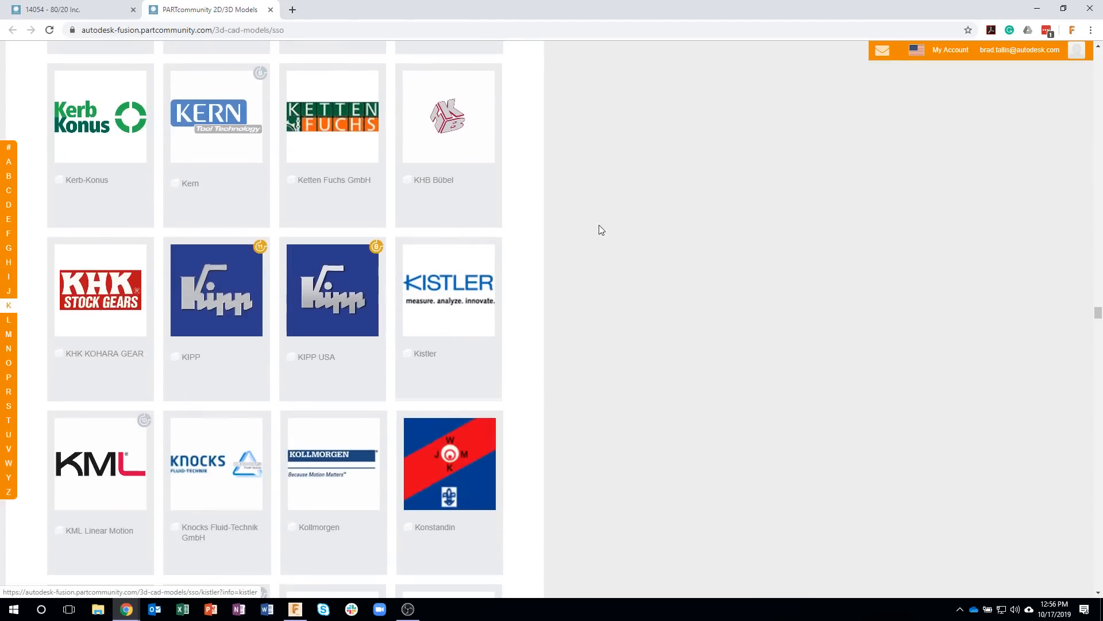
pyautogui.click(1081, 7)
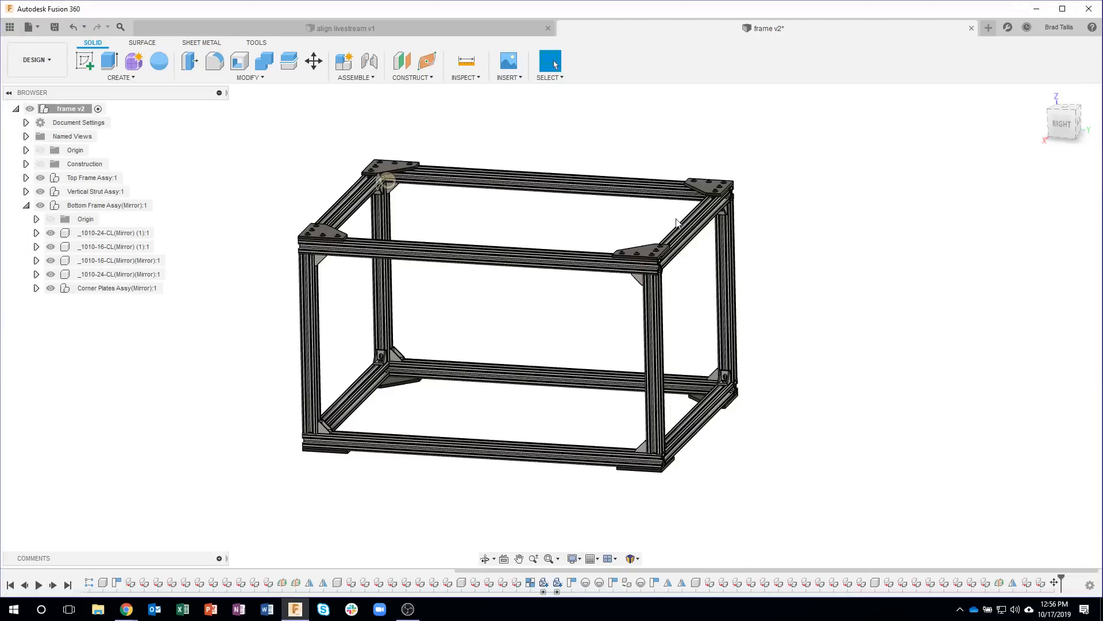